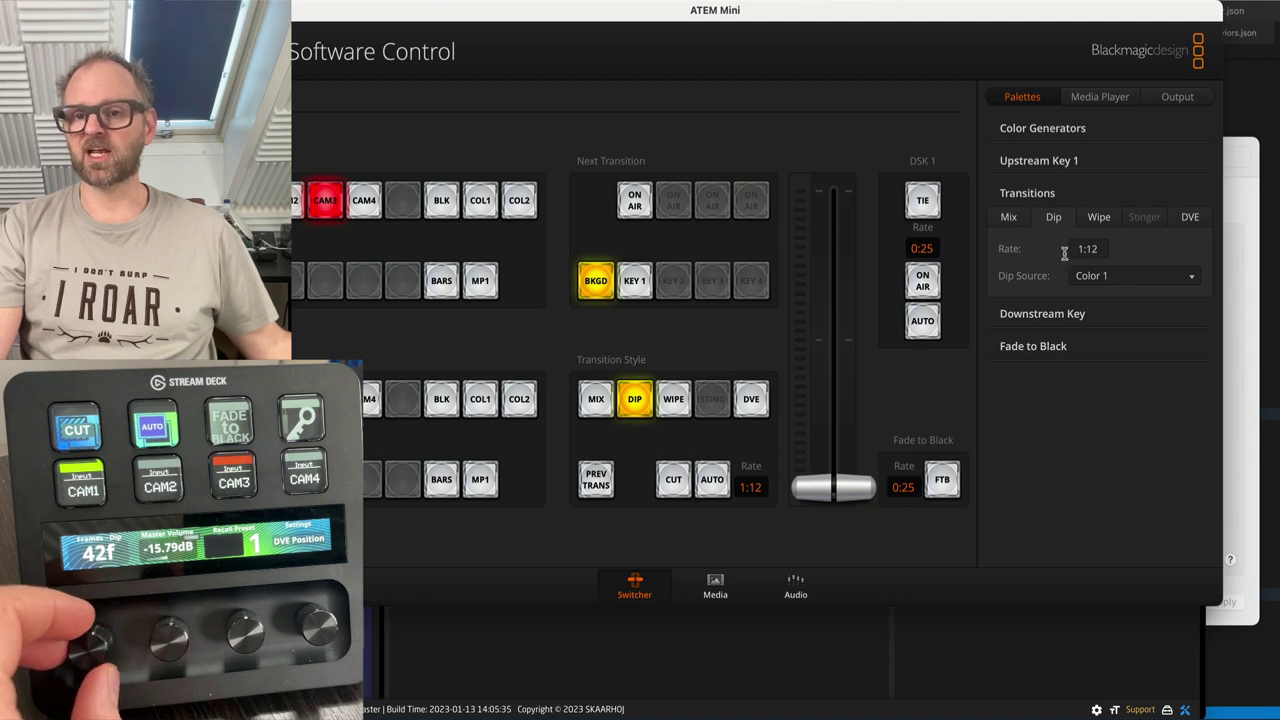
# Switch from ATEM Software Control to the Reactor configurator in the browser and enable simulation of the Stream Deck Plus panel.
pyautogui.moveTo(529, 32); pyautogui.dragTo(577, 48)
pyautogui.click(541, 4)
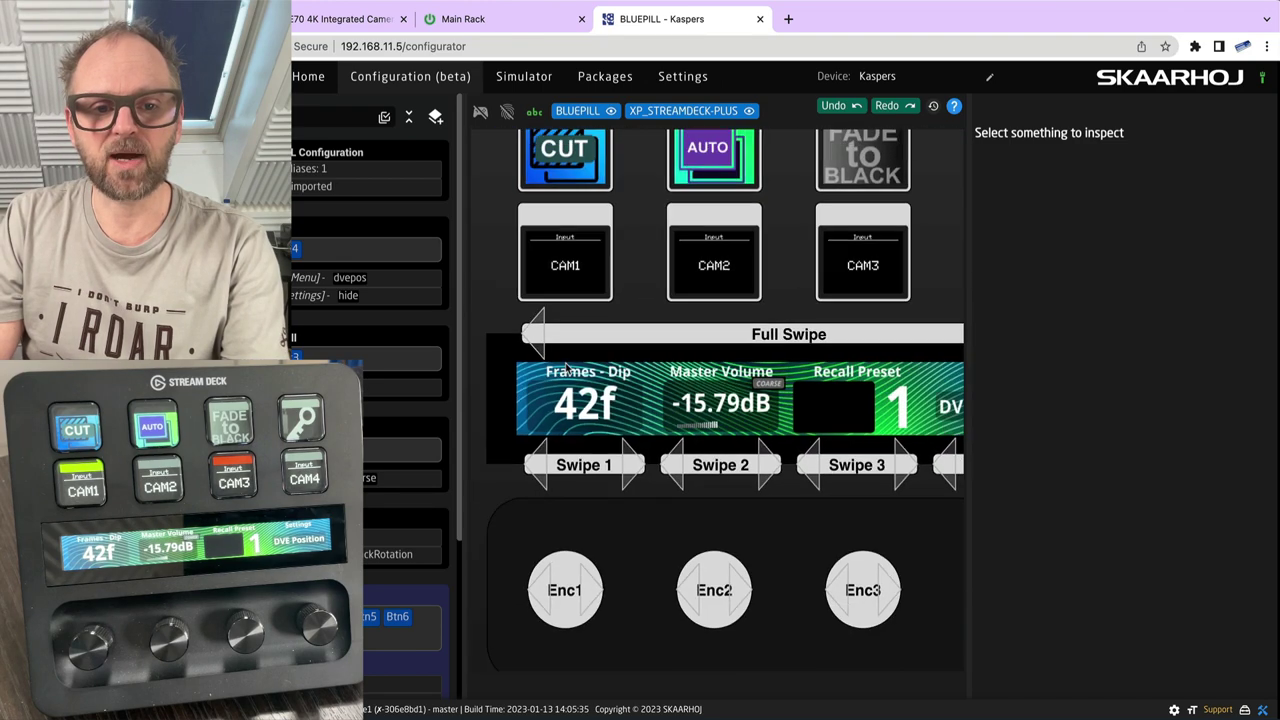
pyautogui.click(480, 111)
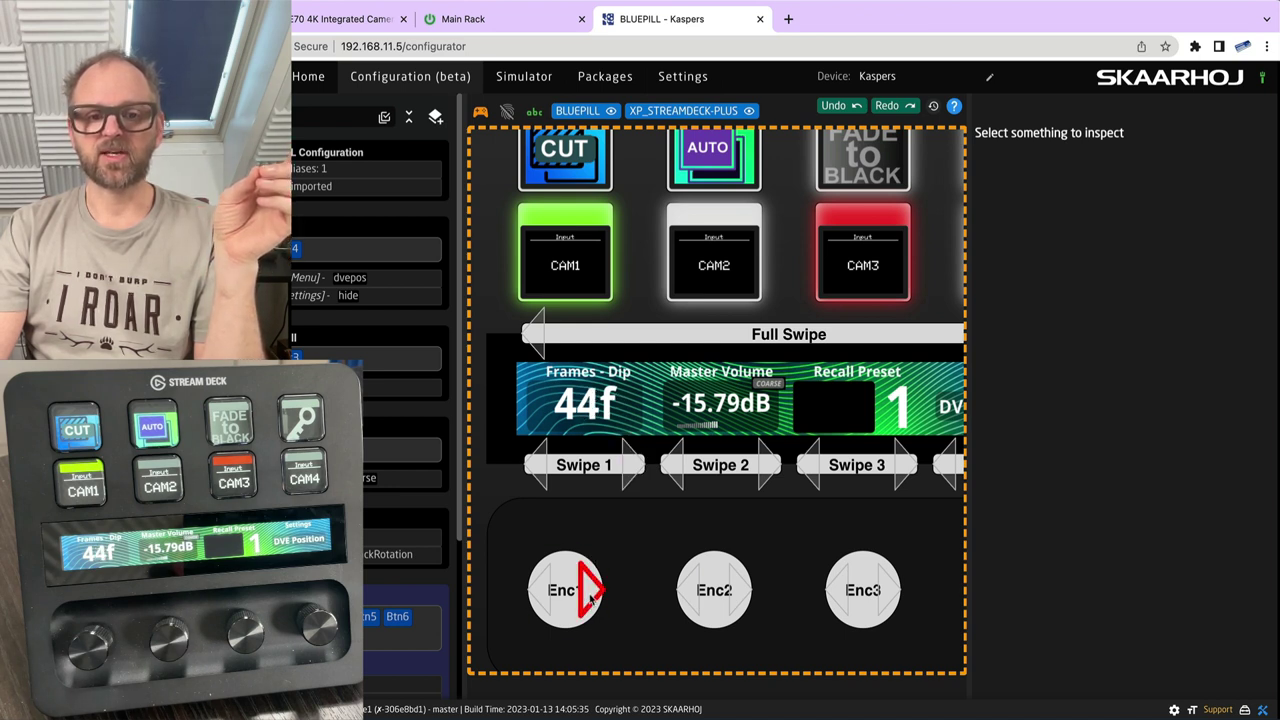
# Set the Dip transition rate to 46 frames by rotating simulated encoder 1.
pyautogui.click(590, 597)
pyautogui.click(590, 597)
pyautogui.click(590, 597)
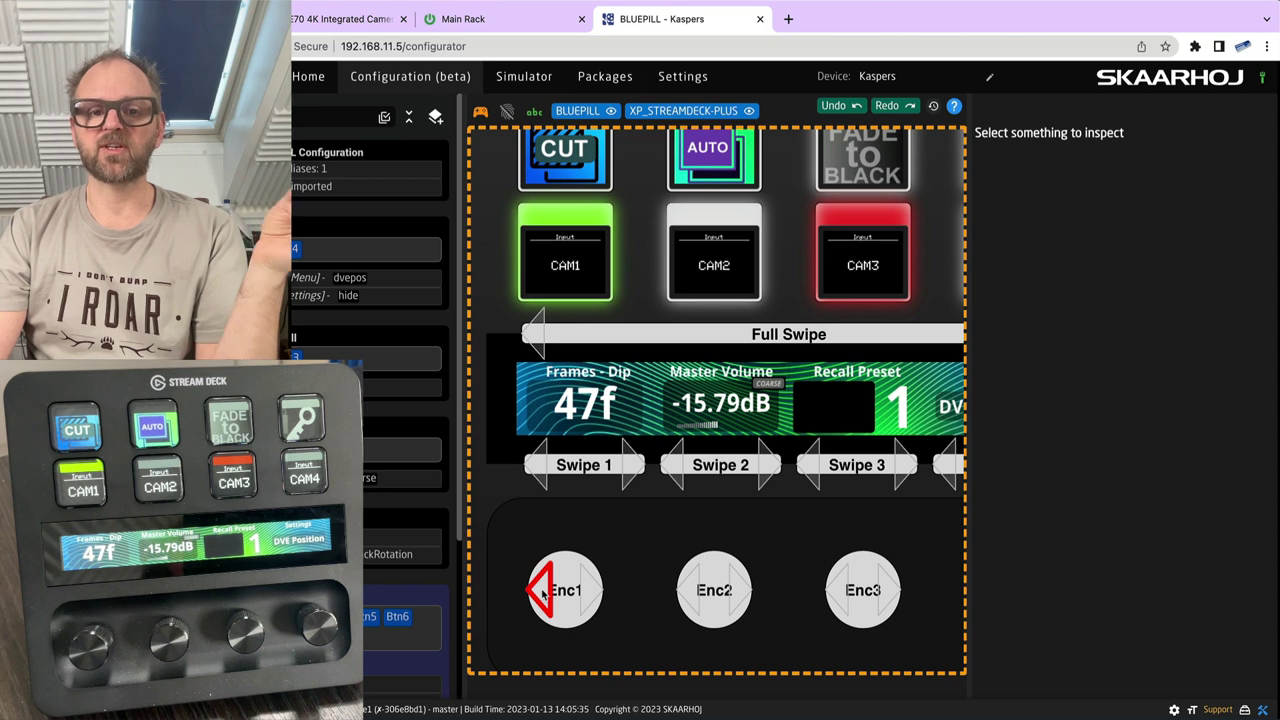
pyautogui.click(543, 593)
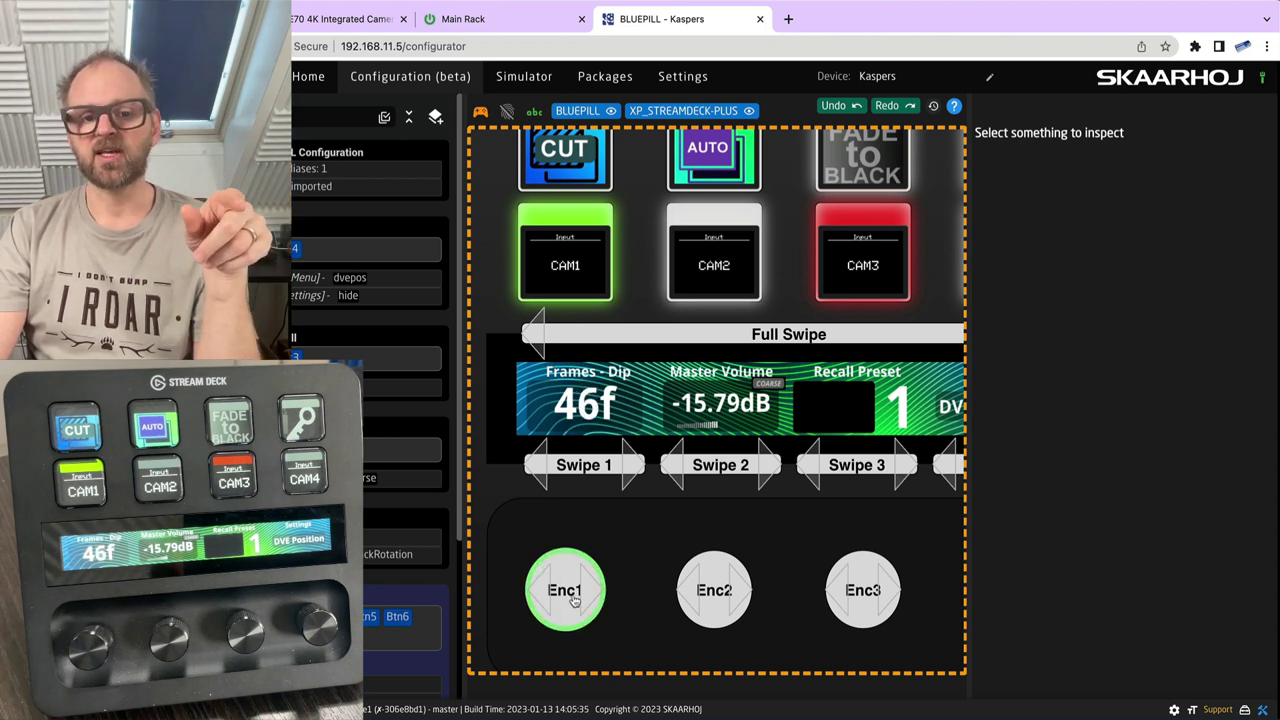
# Test the push function of simulated encoder 1 and examine how its display tile switches between frame rate and transition type.
pyautogui.click(568, 594)
pyautogui.click(568, 594)
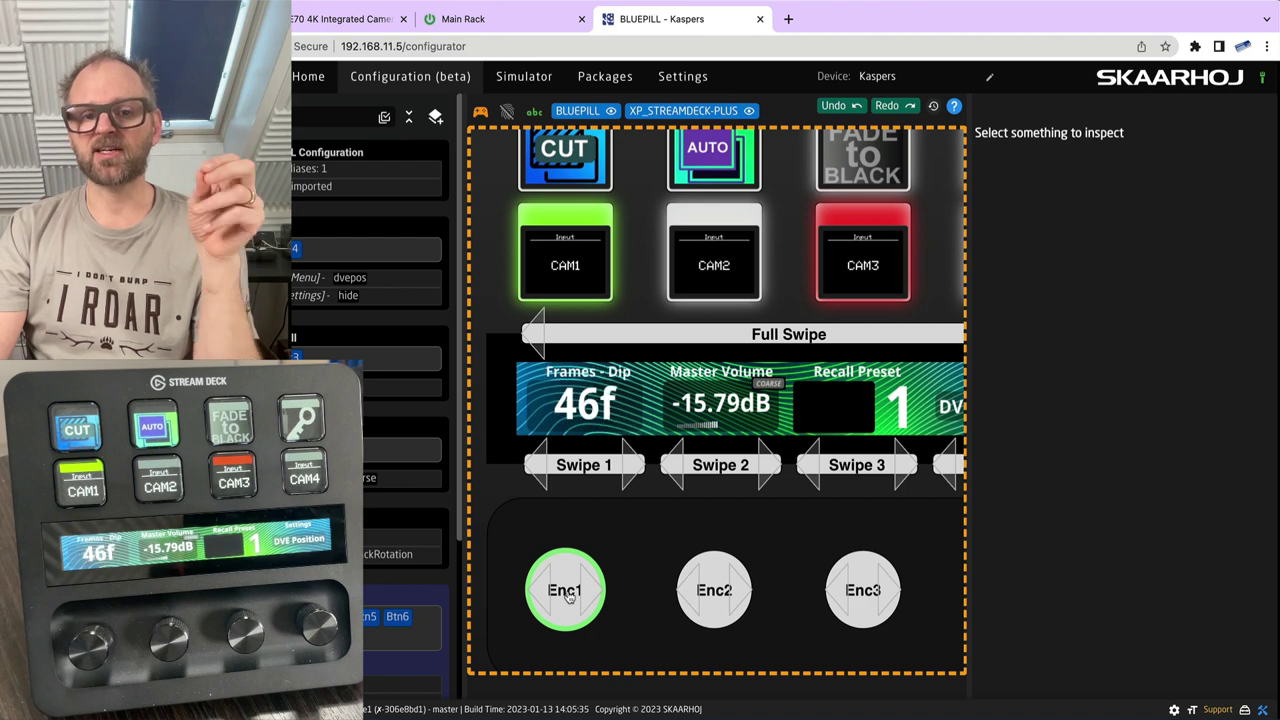
pyautogui.click(567, 594)
pyautogui.click(567, 594)
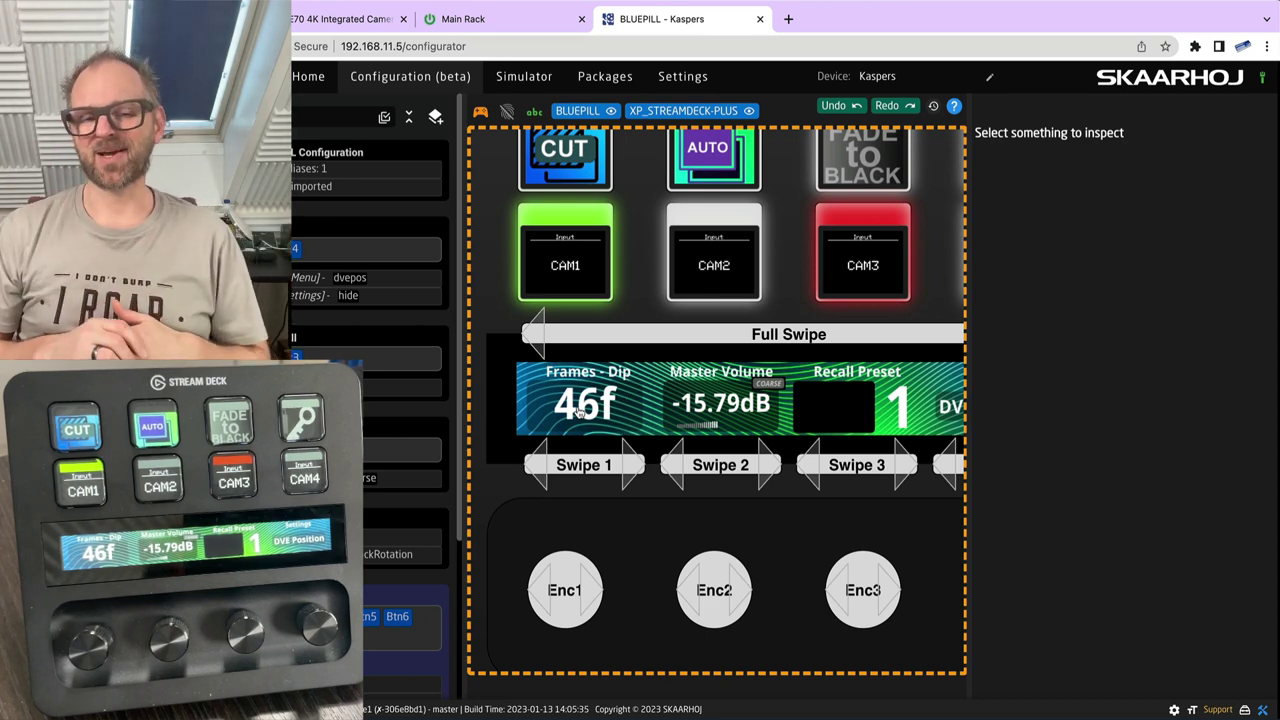
pyautogui.scroll(-3, 579, 411)
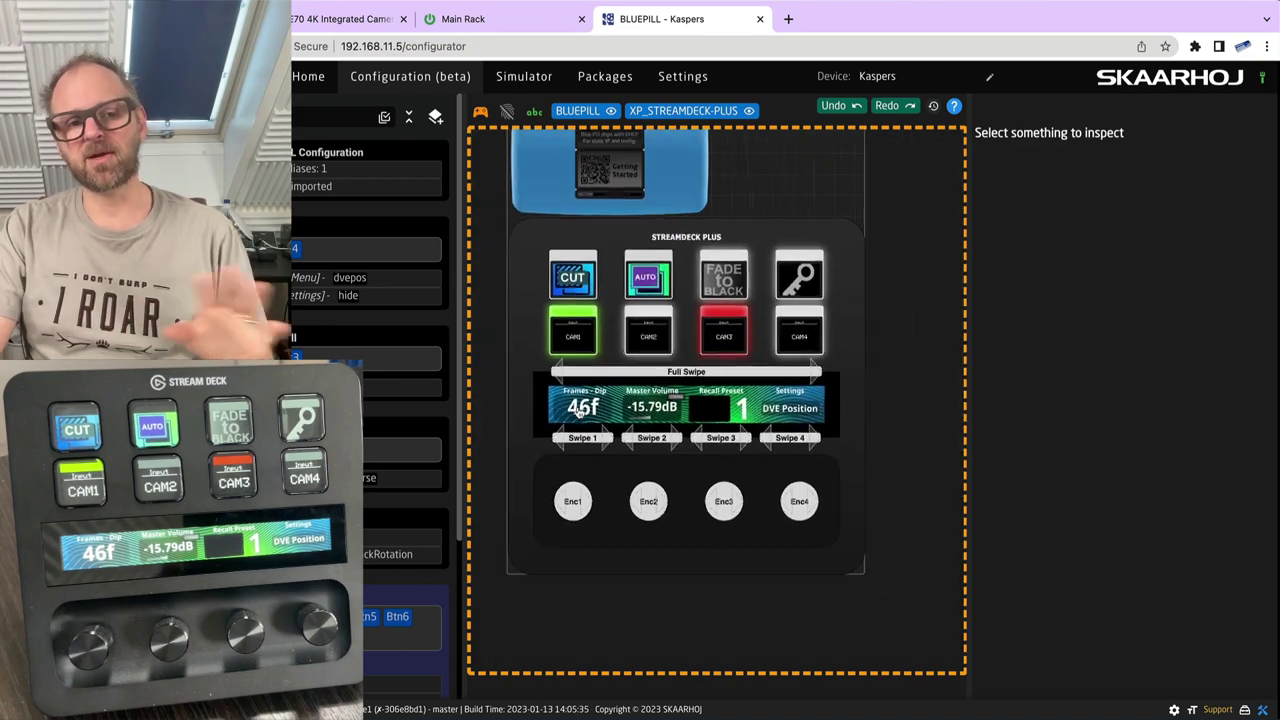
pyautogui.scroll(3, 569, 487)
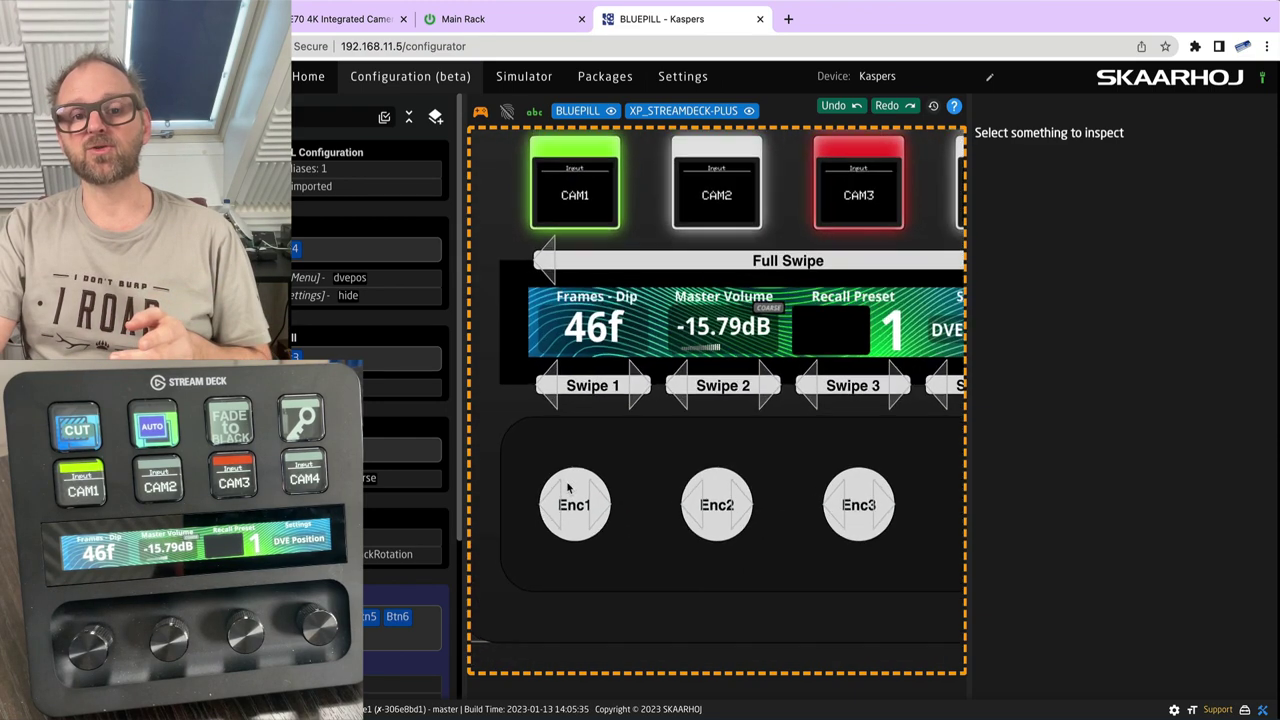
pyautogui.scroll(2, 567, 487)
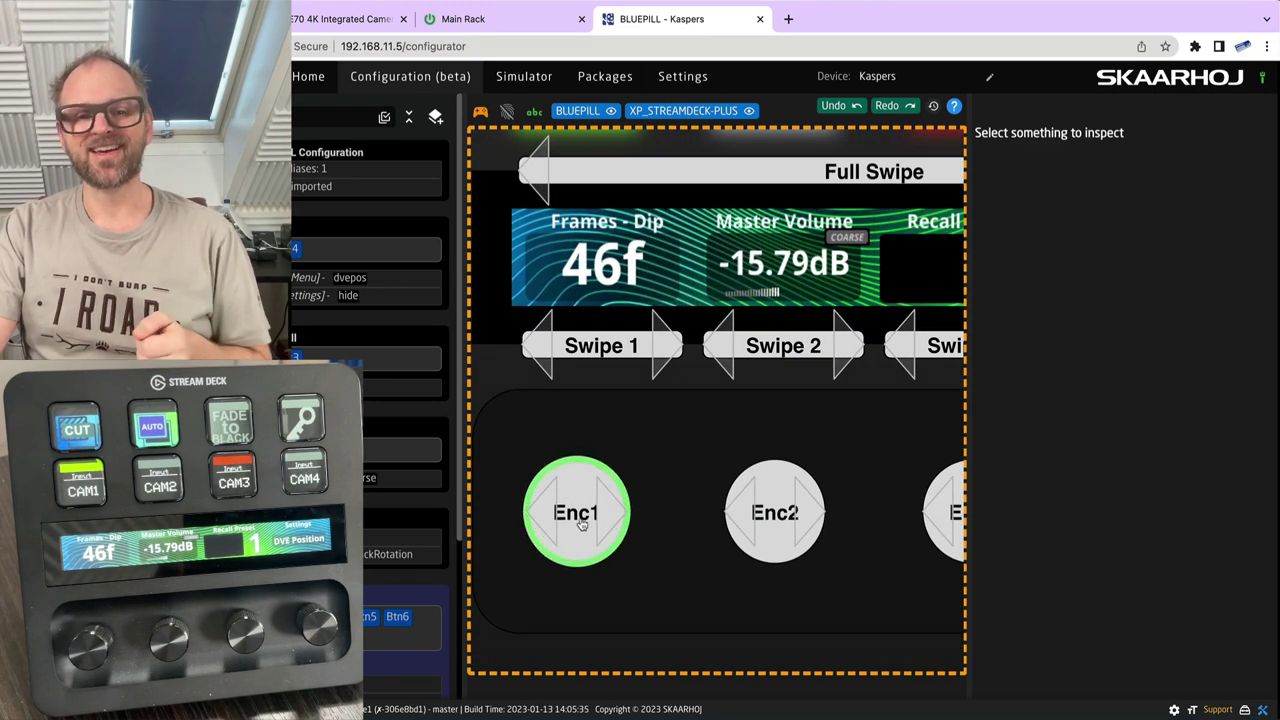
pyautogui.click(603, 512)
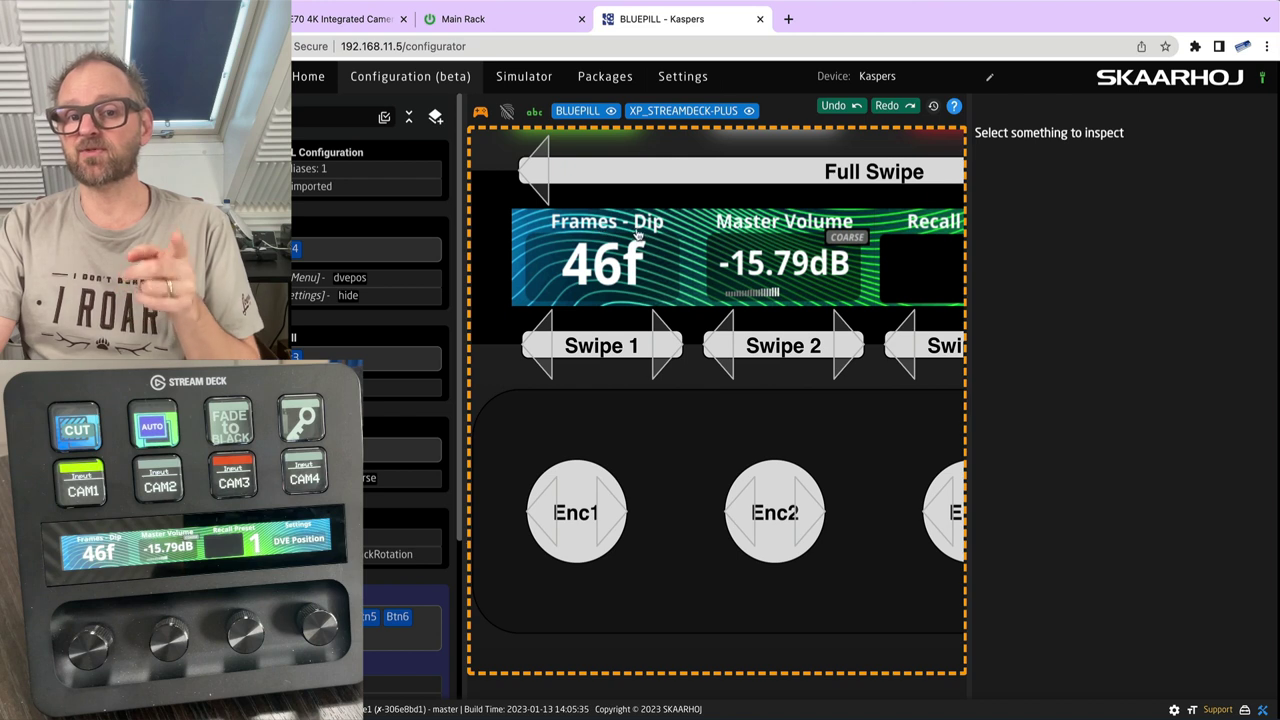
# Use simulated encoder 1 to set the transition type to Wipe and finally DVE, toggling between type and frames in between.
pyautogui.click(571, 537)
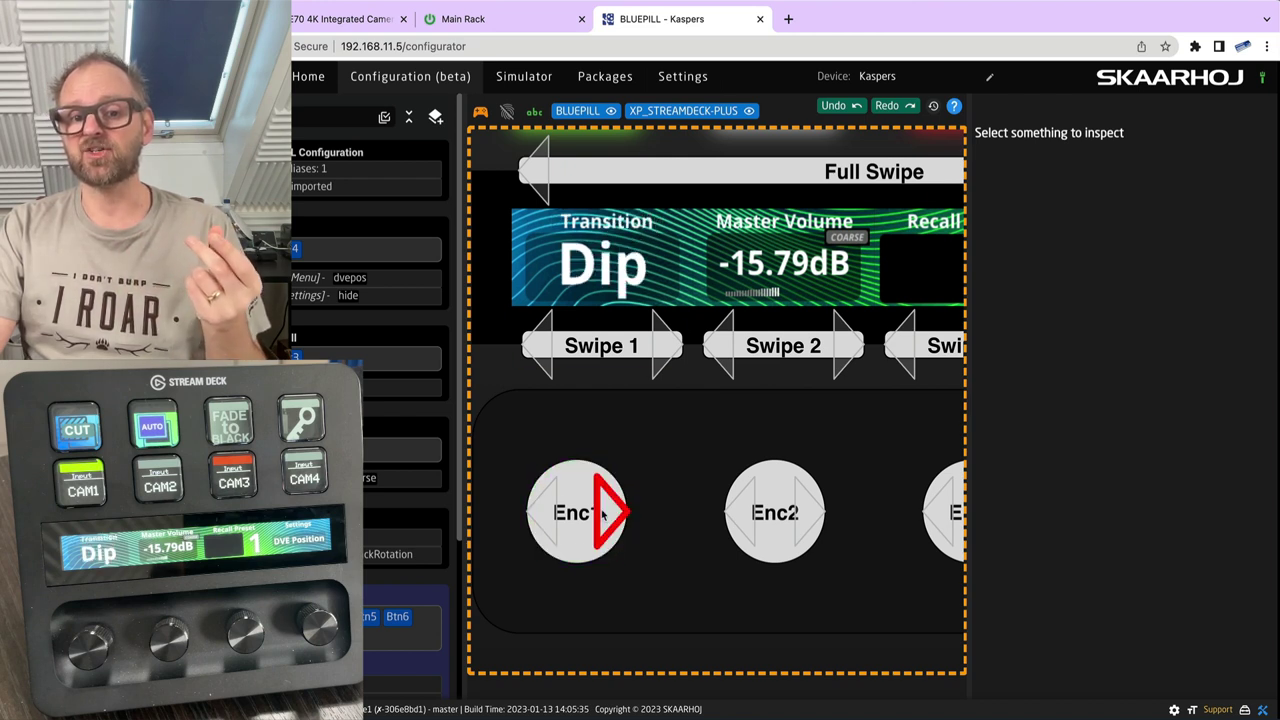
pyautogui.click(603, 512)
pyautogui.click(575, 512)
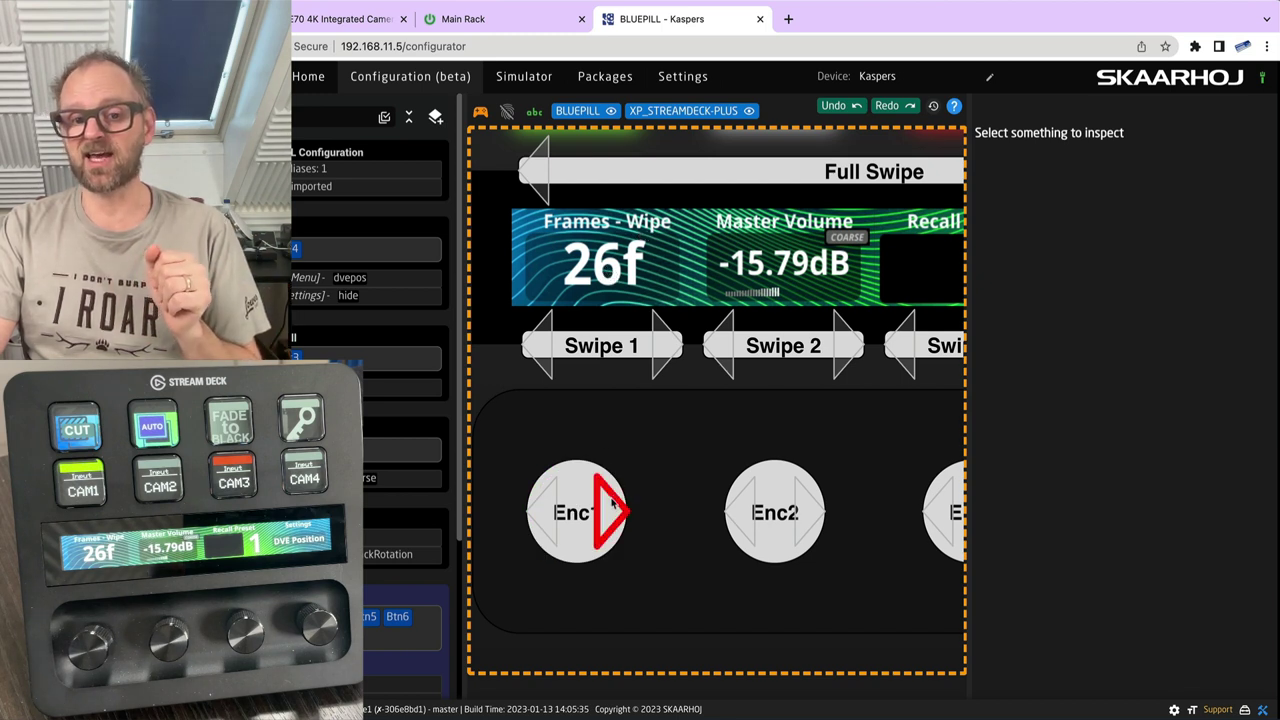
pyautogui.click(578, 512)
pyautogui.click(605, 515)
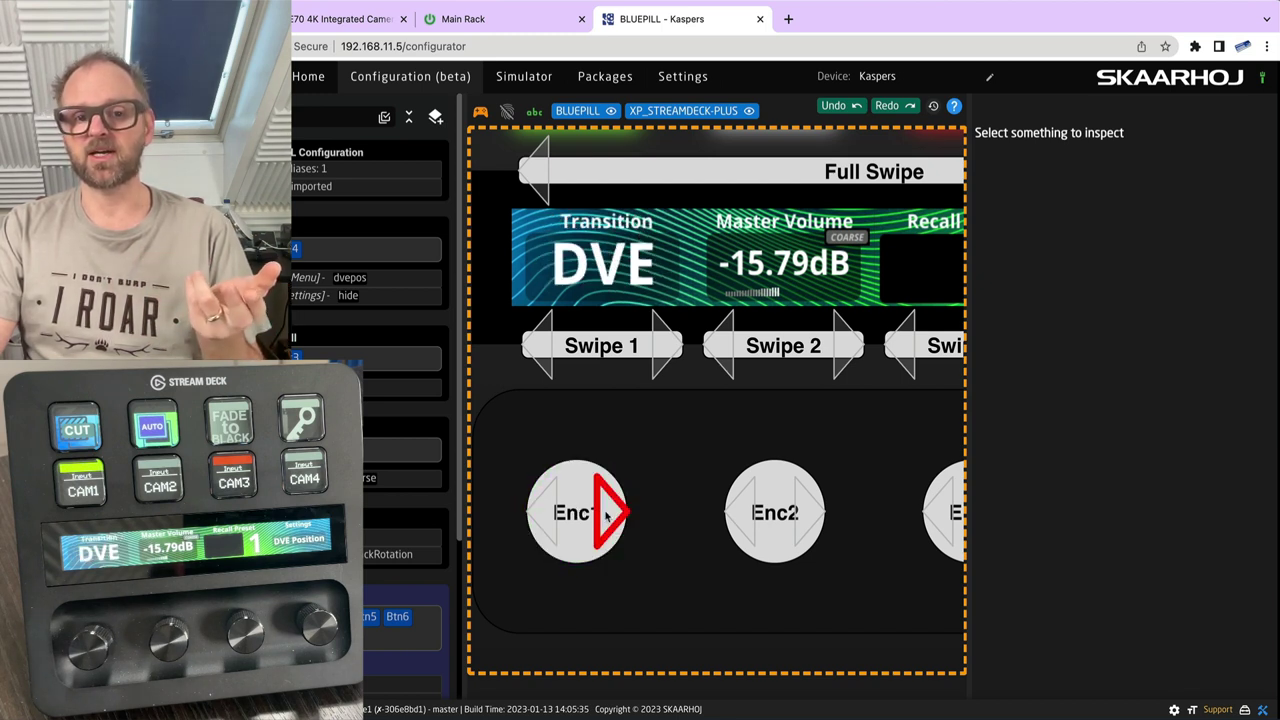
pyautogui.click(592, 514)
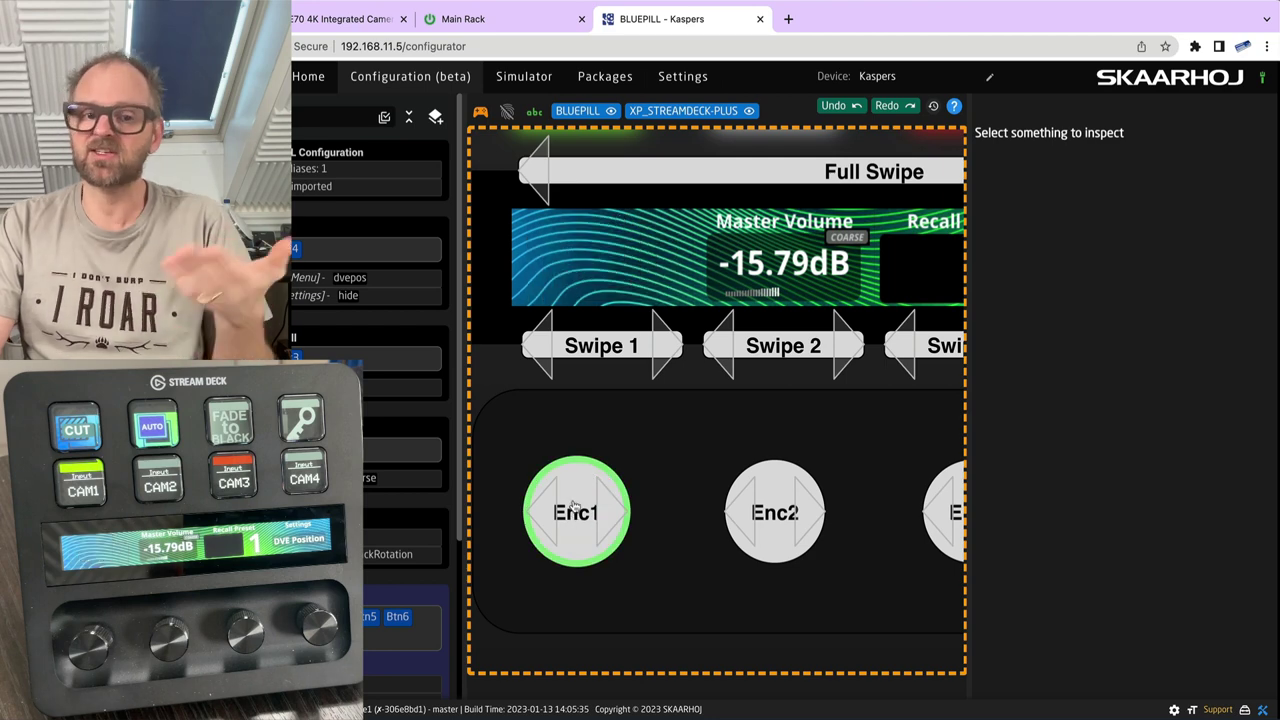
pyautogui.click(575, 510)
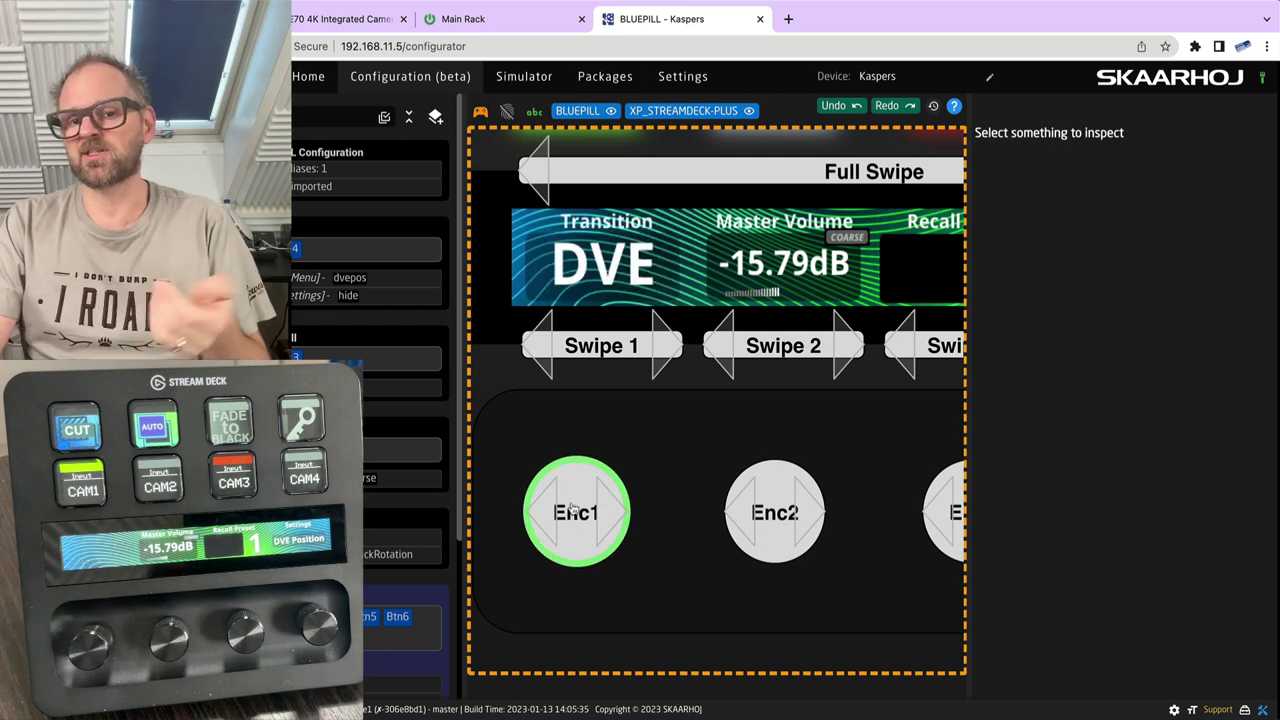
pyautogui.scroll(-5, 573, 509)
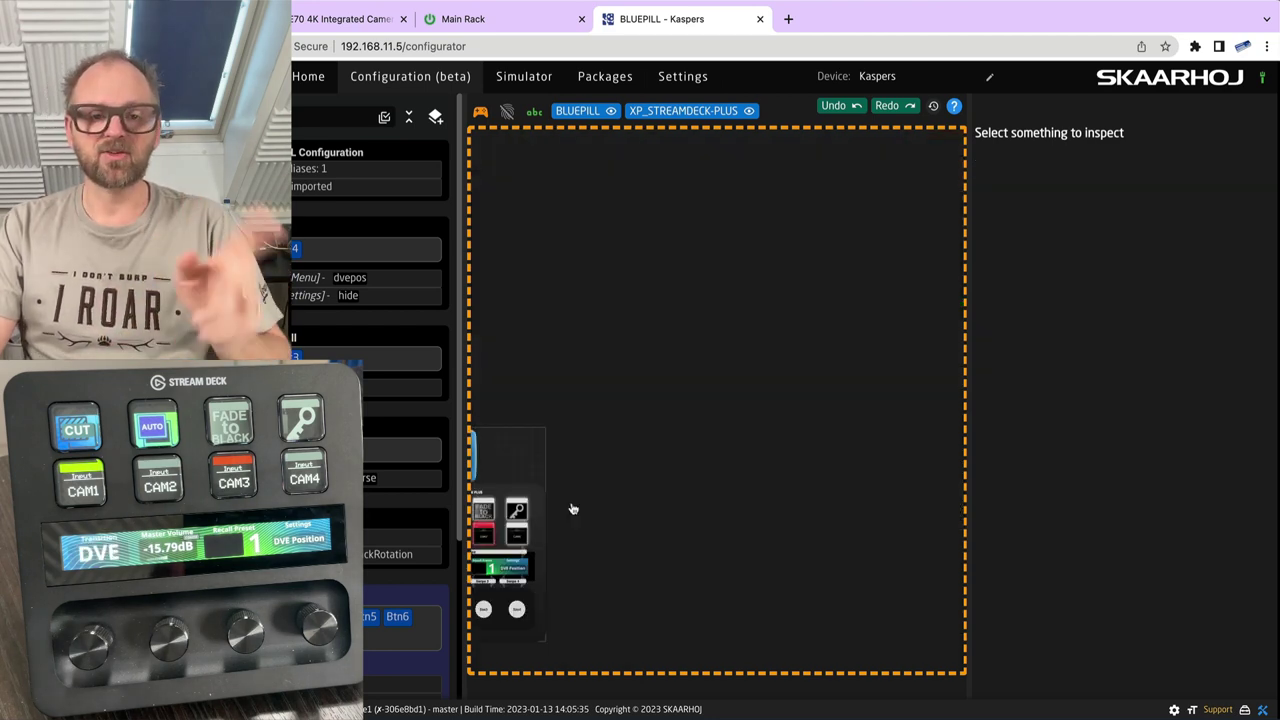
# Save the PlusVideo project from the project management list and activate it.
pyautogui.click(308, 78)
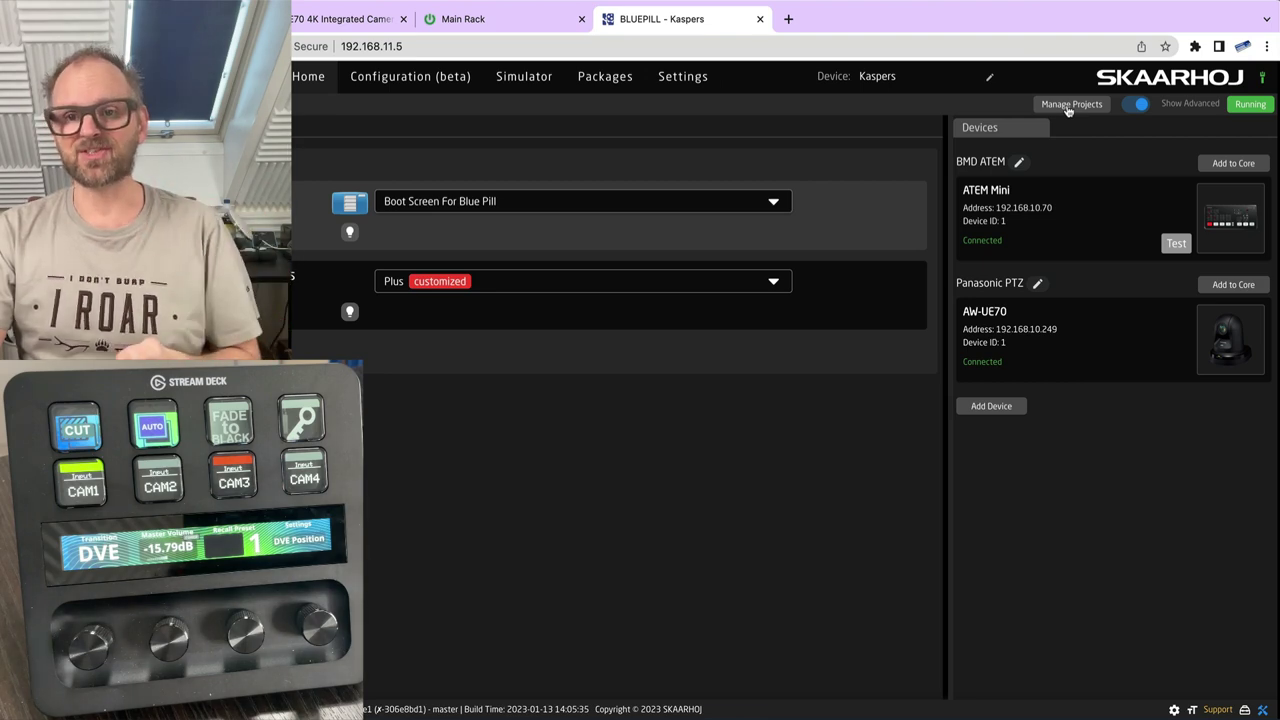
pyautogui.click(1068, 106)
pyautogui.scroll(-3, 463, 558)
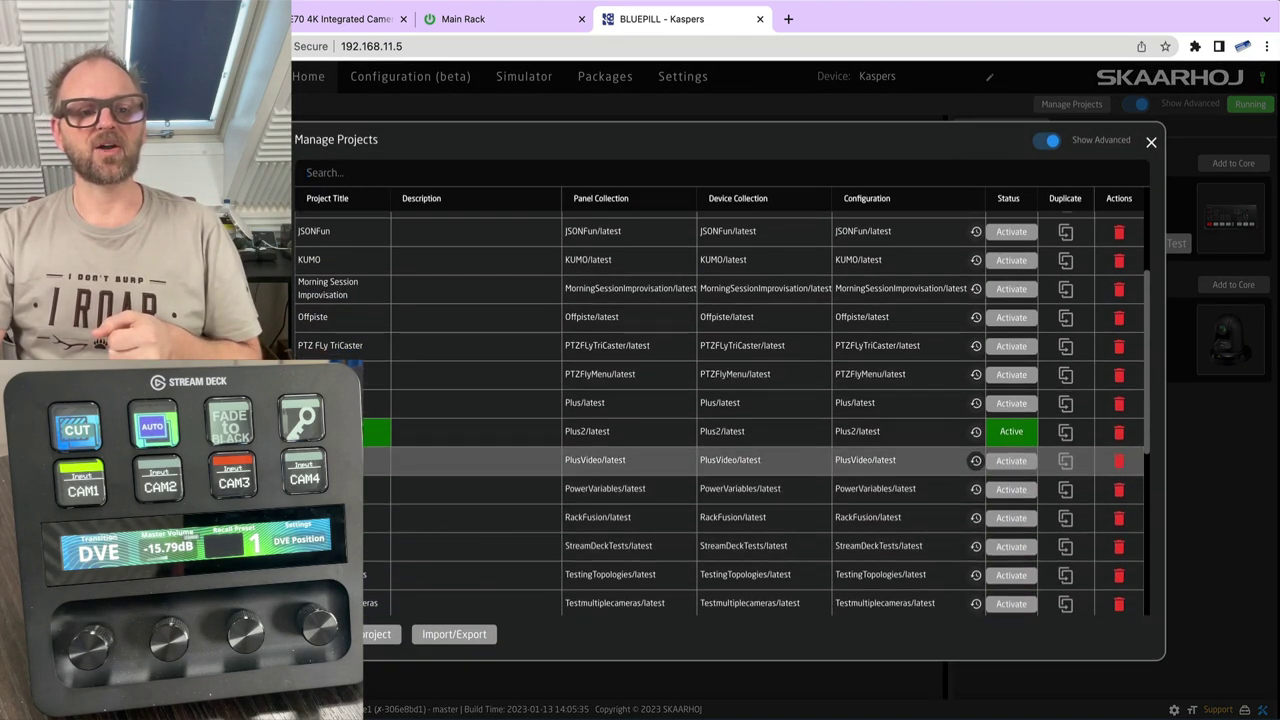
pyautogui.click(380, 460)
pyautogui.click(1017, 590)
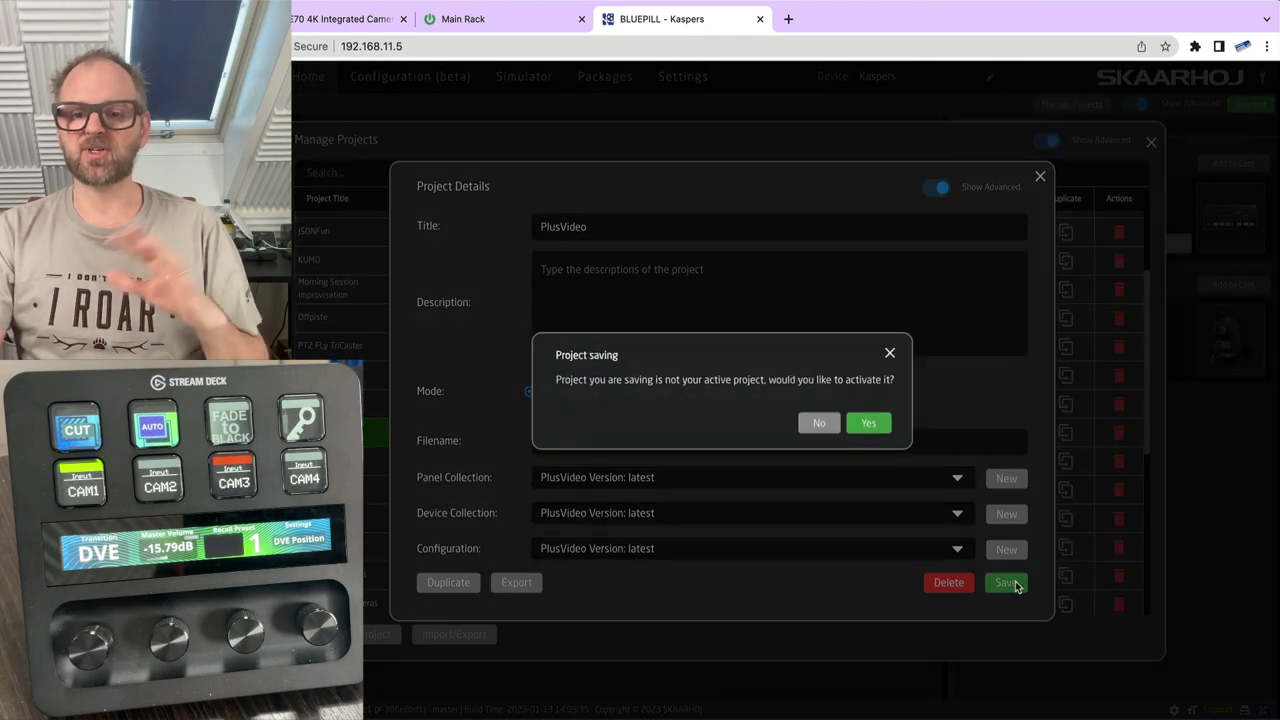
pyautogui.click(878, 424)
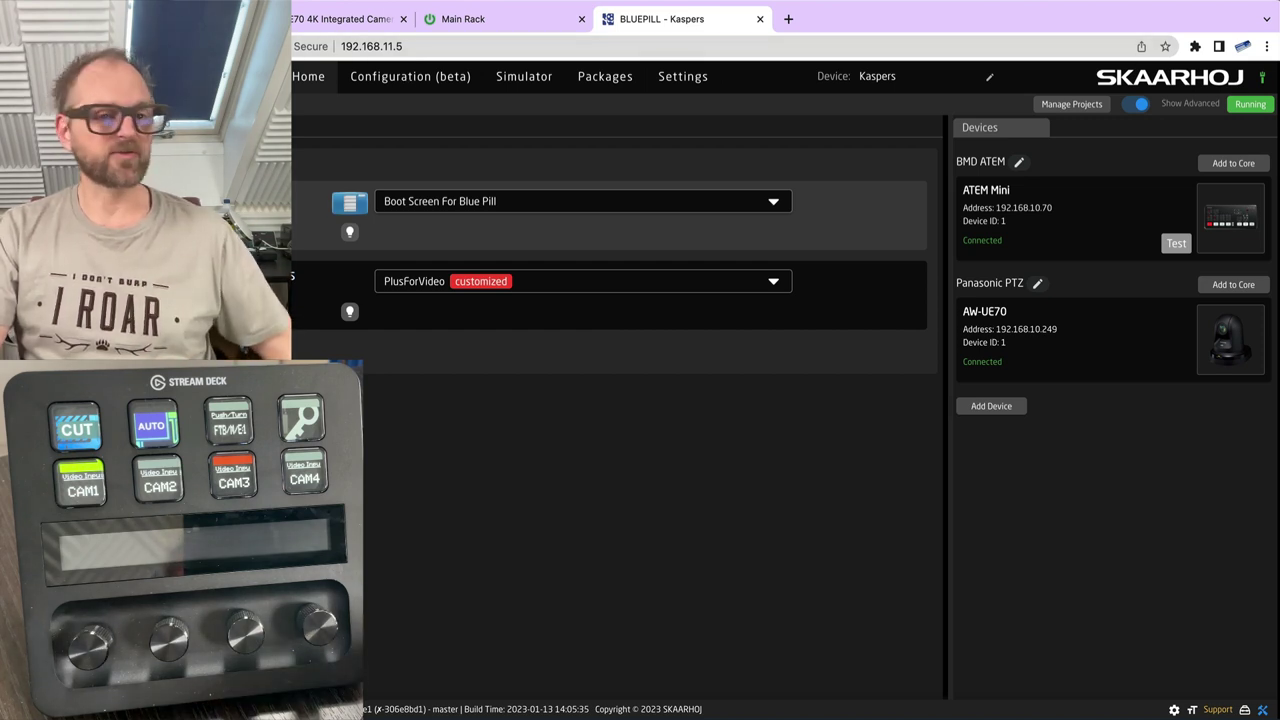
# Open the PlusVideo configuration and examine the Stream Deck Plus buttons, display strip and encoders on the simulated panel.
pyautogui.click(423, 79)
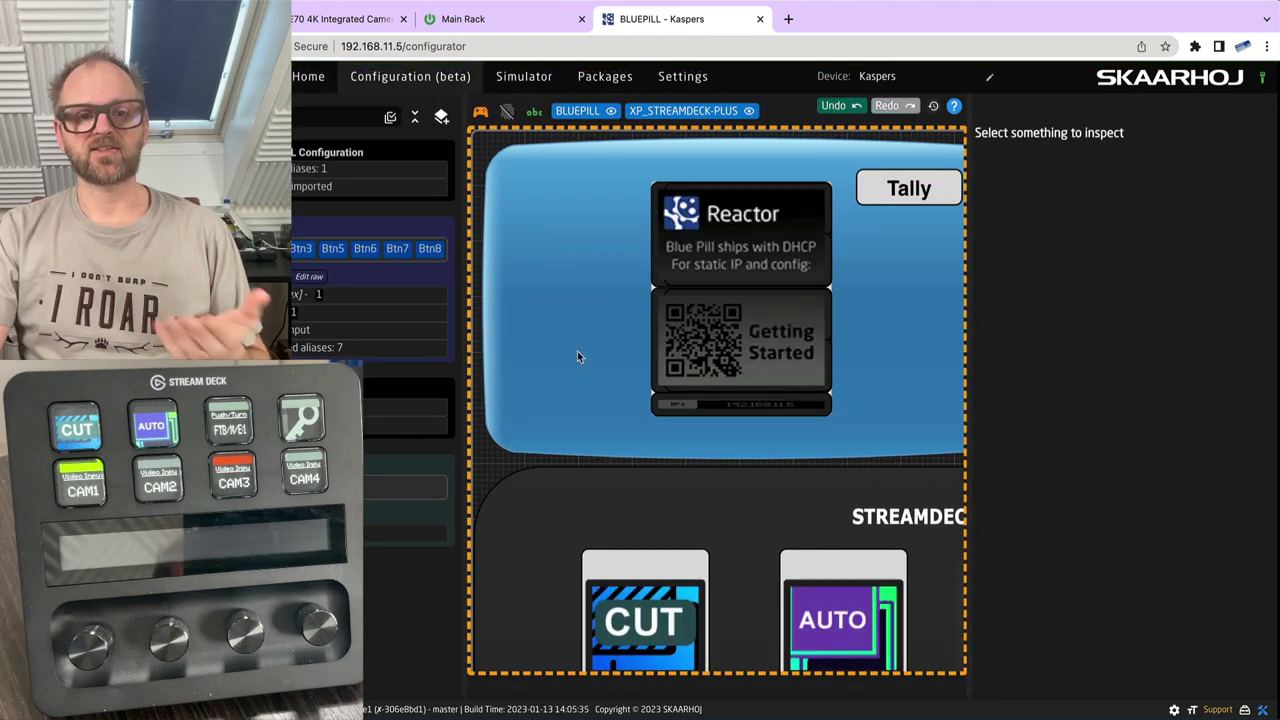
pyautogui.scroll(-3, 580, 352)
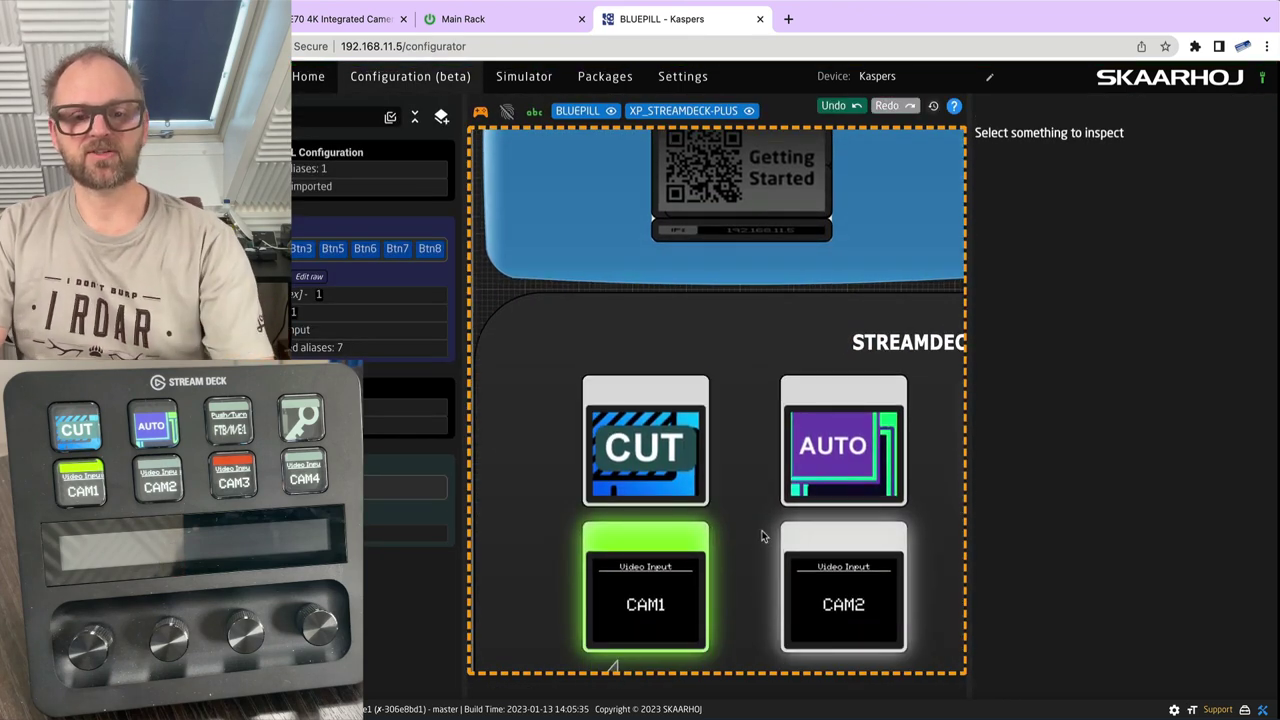
pyautogui.scroll(-5, 763, 535)
pyautogui.scroll(-4, 729, 462)
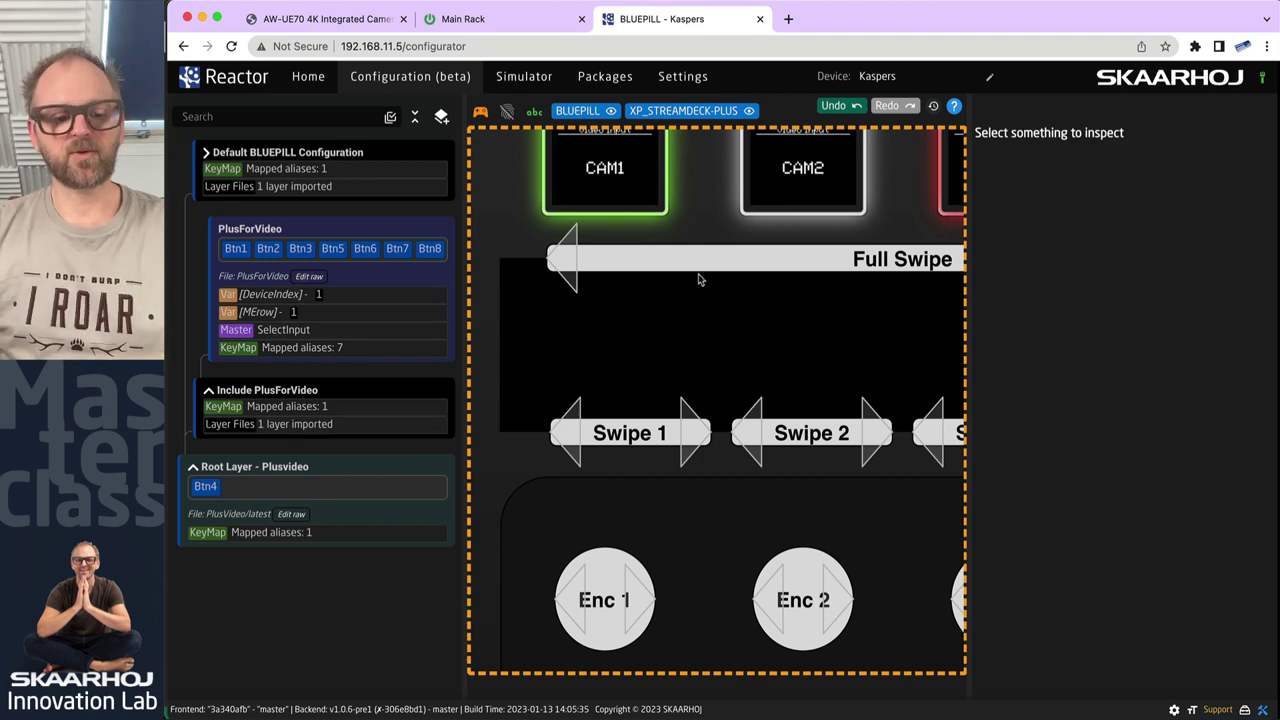
pyautogui.moveTo(703, 271); pyautogui.dragTo(703, 583)
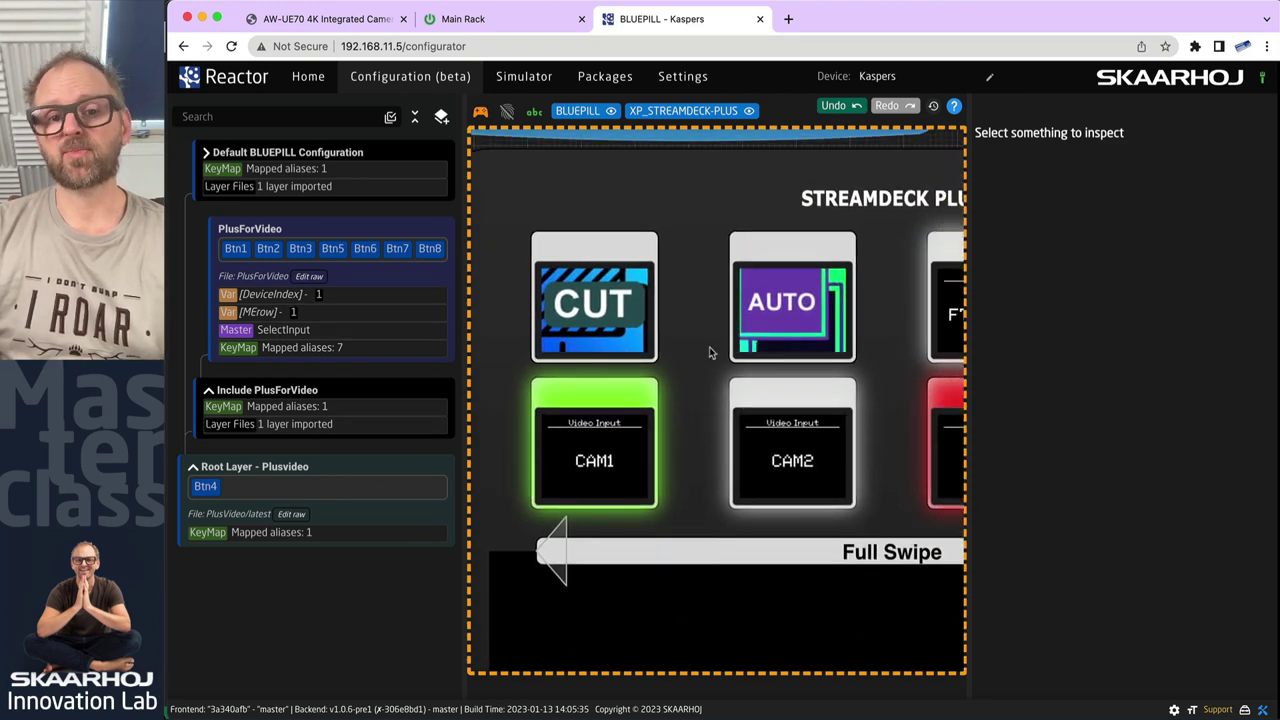
pyautogui.scroll(1, 690, 354)
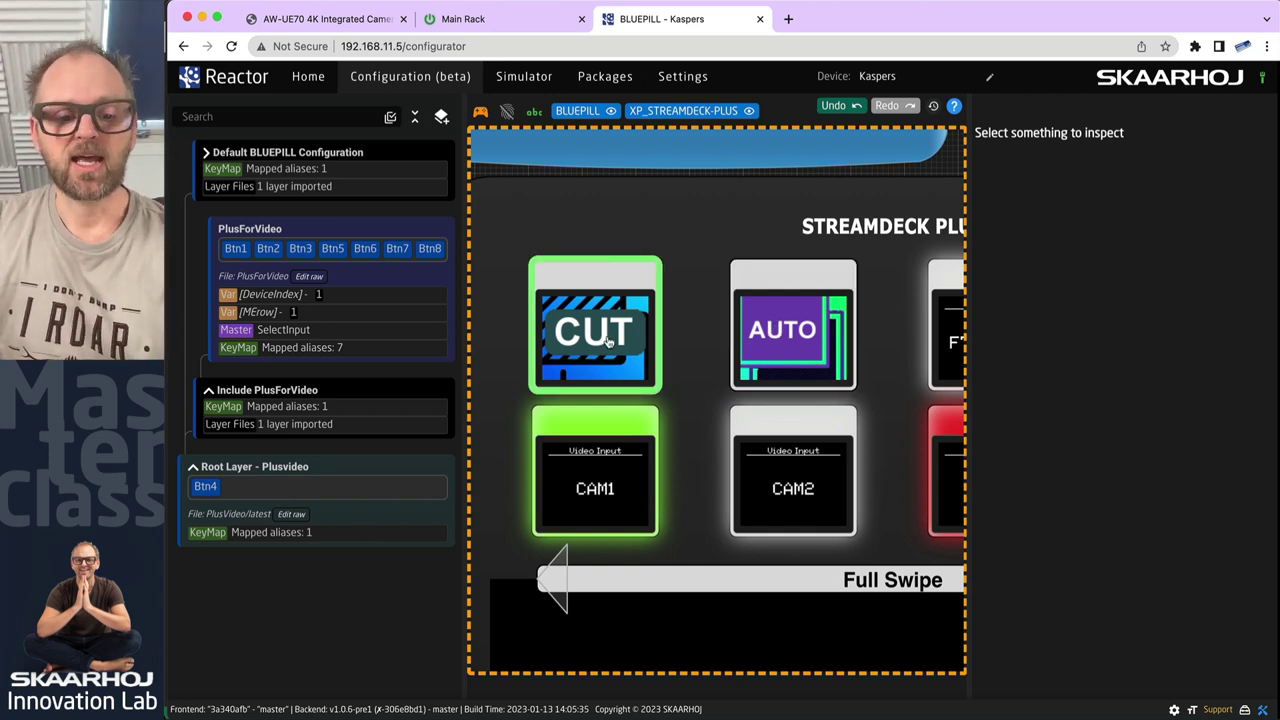
# Switch to Finder, preview Auto.png and Cut.png in the IconsForPlus folder, and return to the configurator.
pyautogui.press('super+Tab')
pyautogui.press('super+Tab')
pyautogui.press('super+Tab')
pyautogui.press('super+Tab')
pyautogui.press('super+Tab')
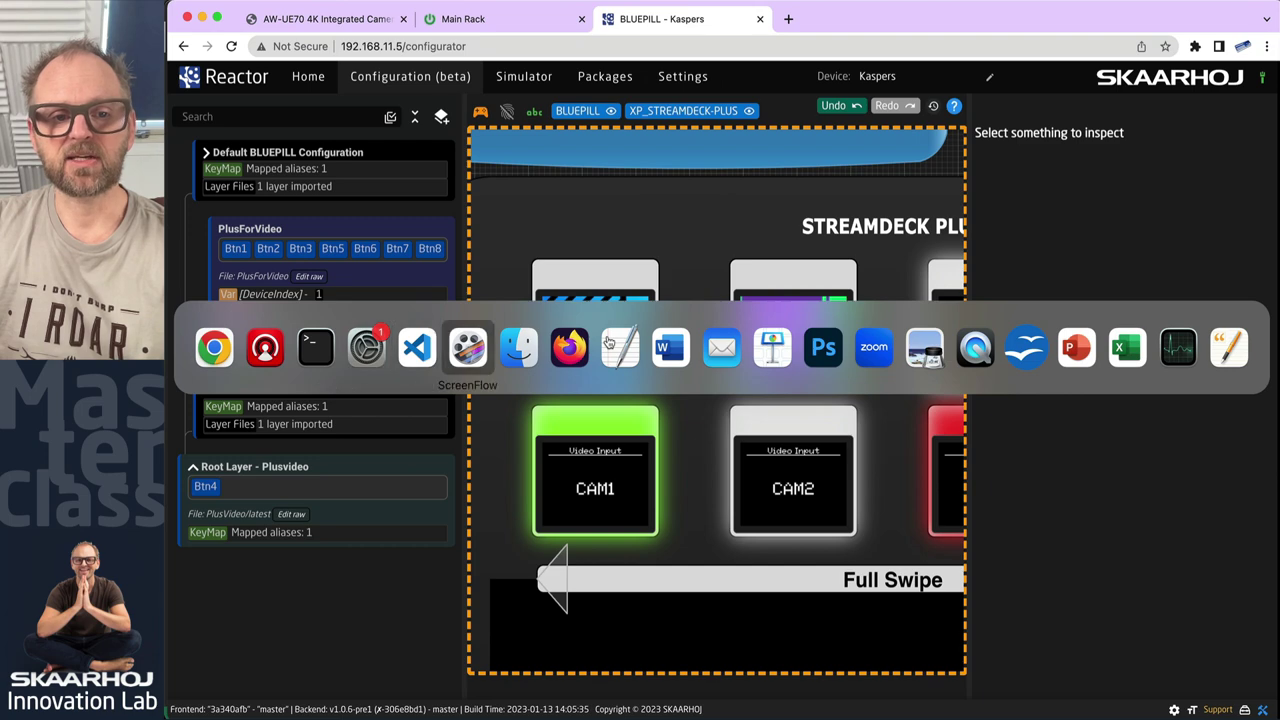
pyautogui.press('super+Tab')
pyautogui.click(728, 74)
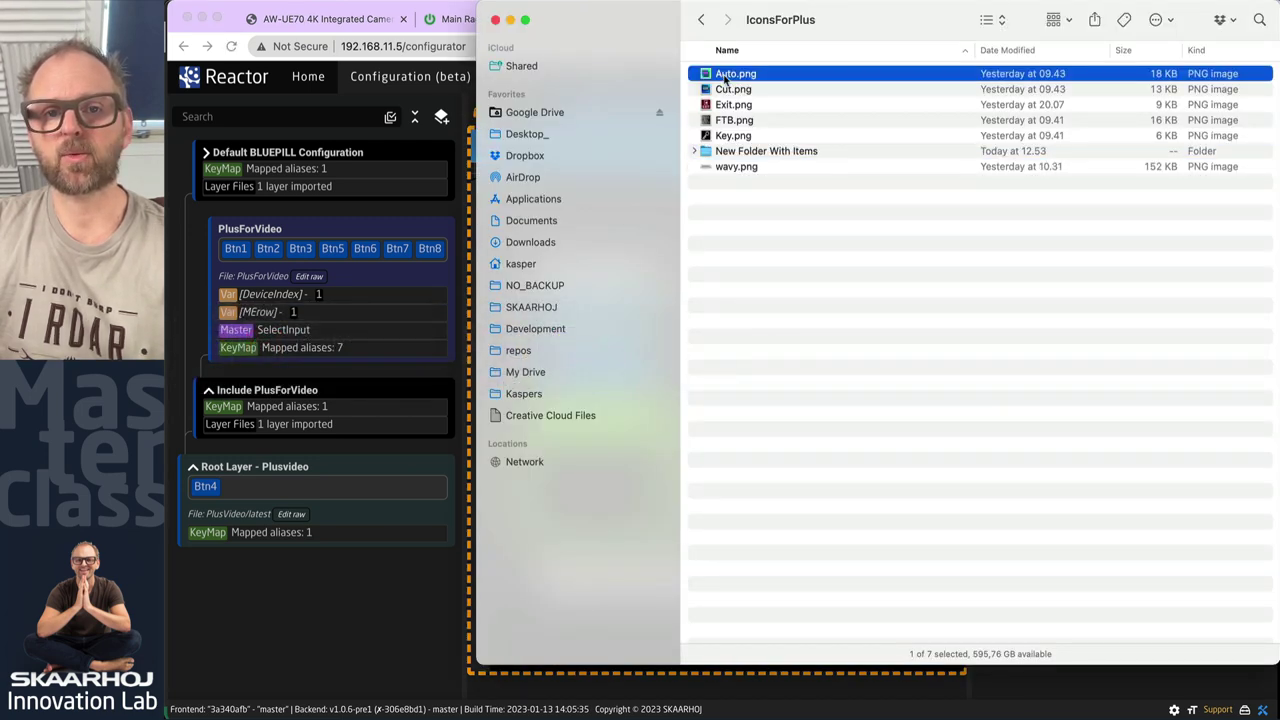
pyautogui.press('space')
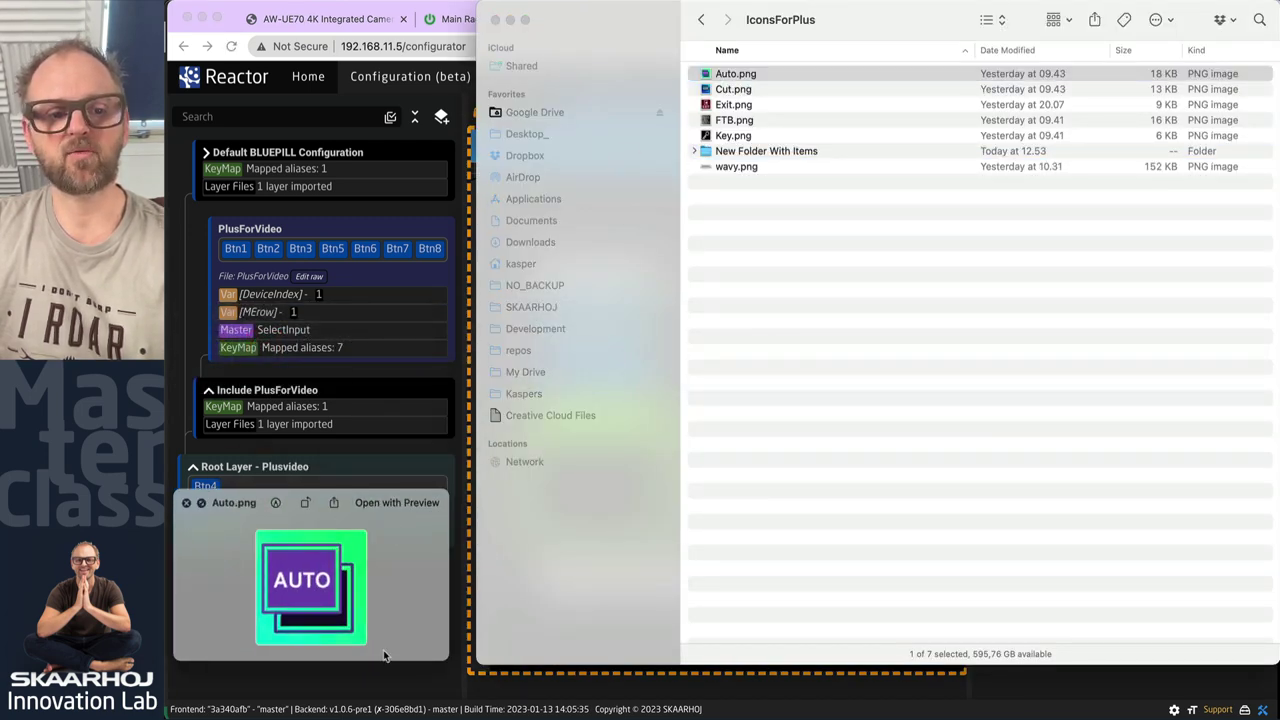
pyautogui.click(727, 77)
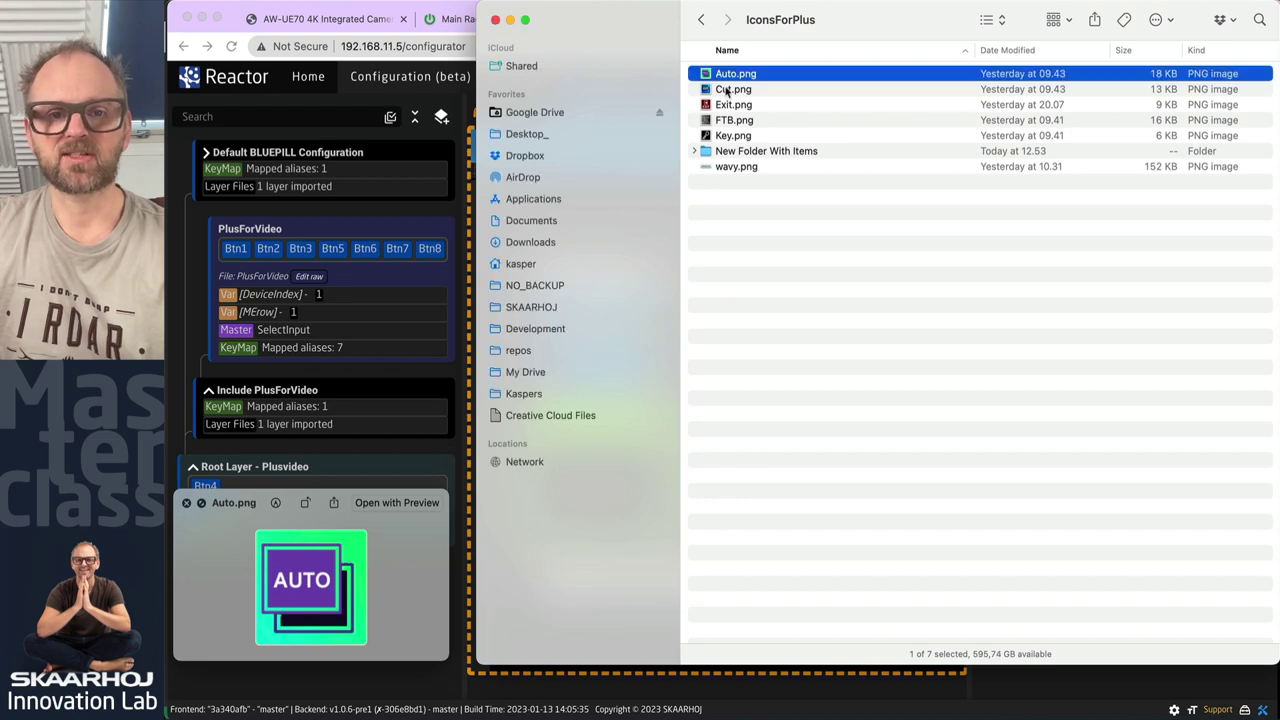
pyautogui.click(728, 90)
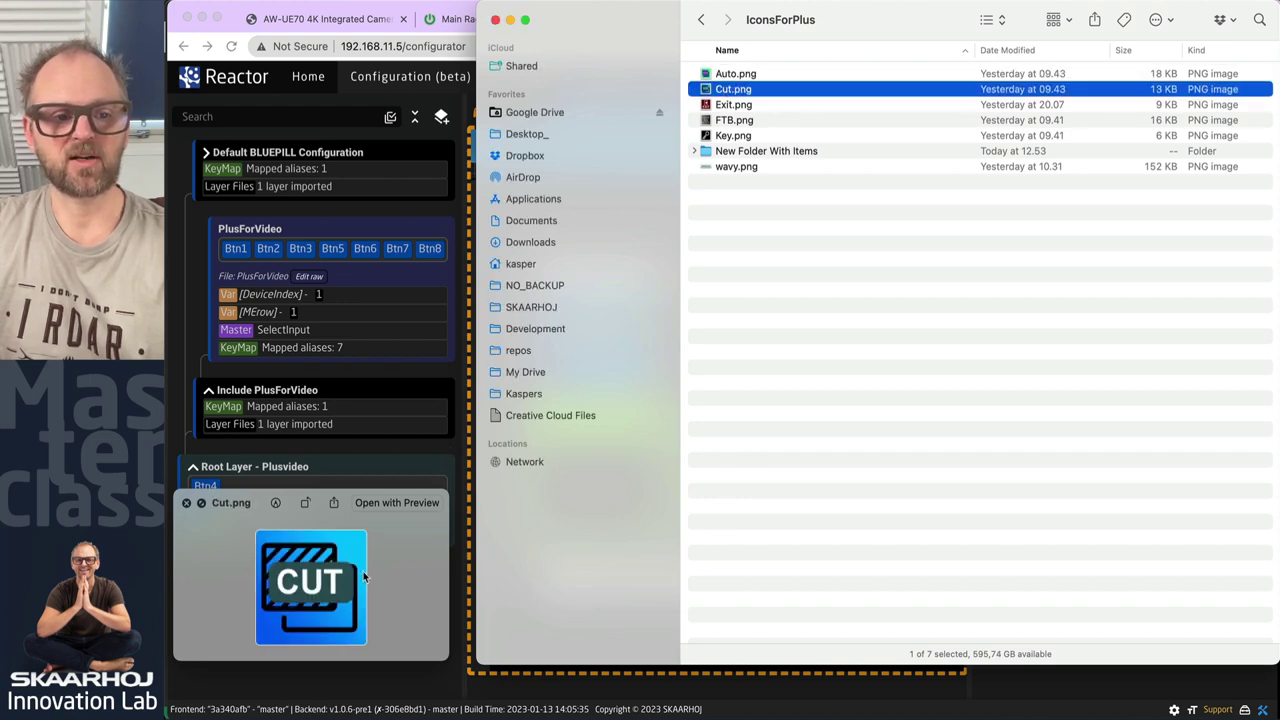
pyautogui.moveTo(364, 578); pyautogui.dragTo(655, 342)
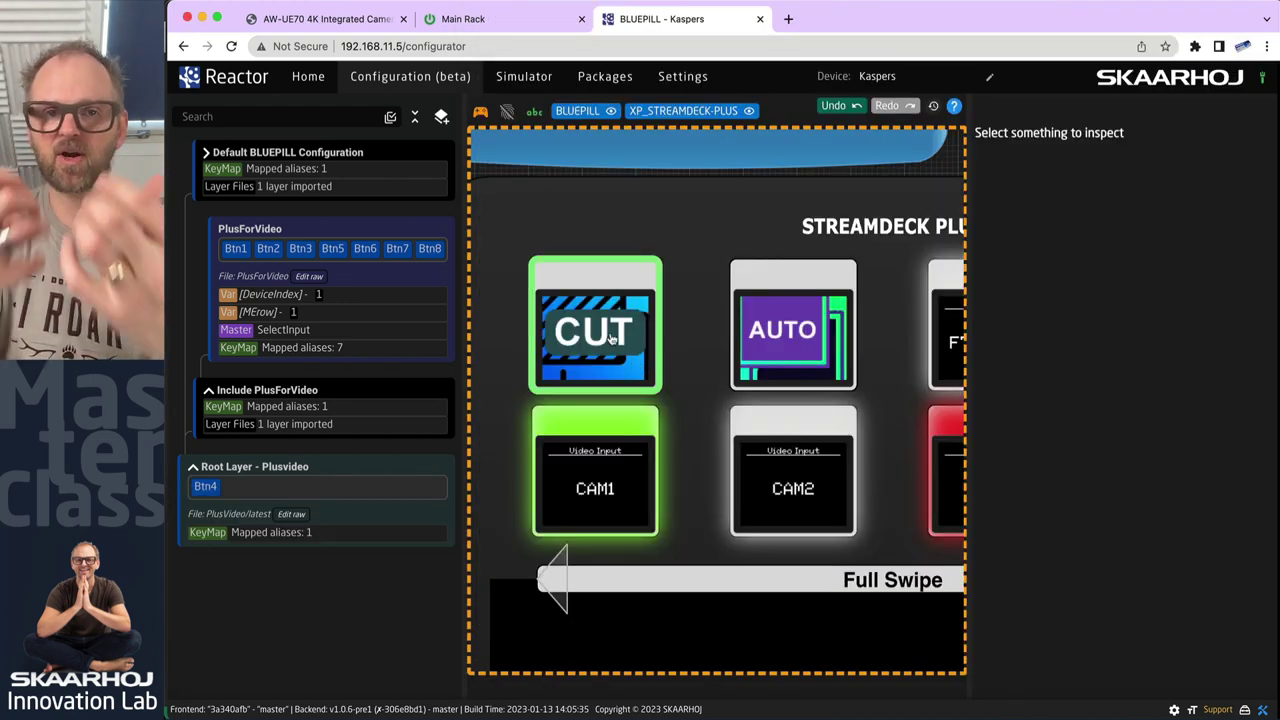
# View the raw JSON of the PlusForVideo layer, then return to the configurator and expand the root and Include PlusForVideo layers.
pyautogui.click(308, 277)
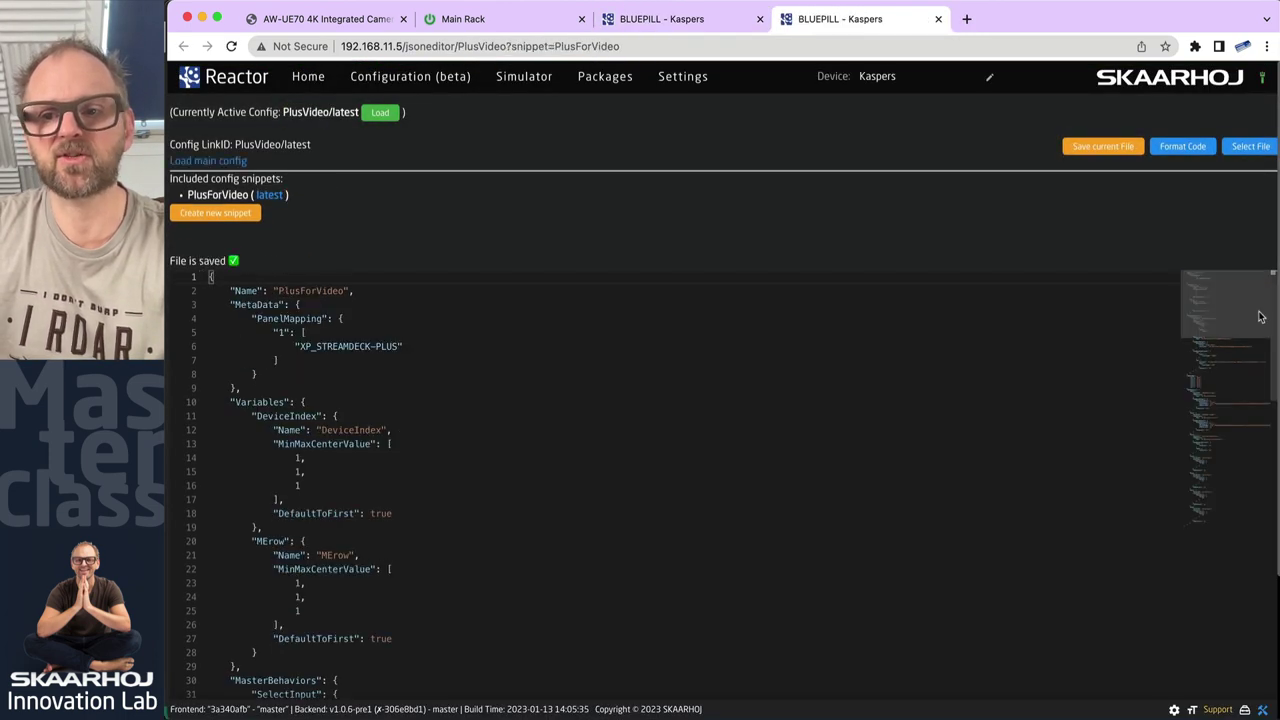
pyautogui.click(410, 76)
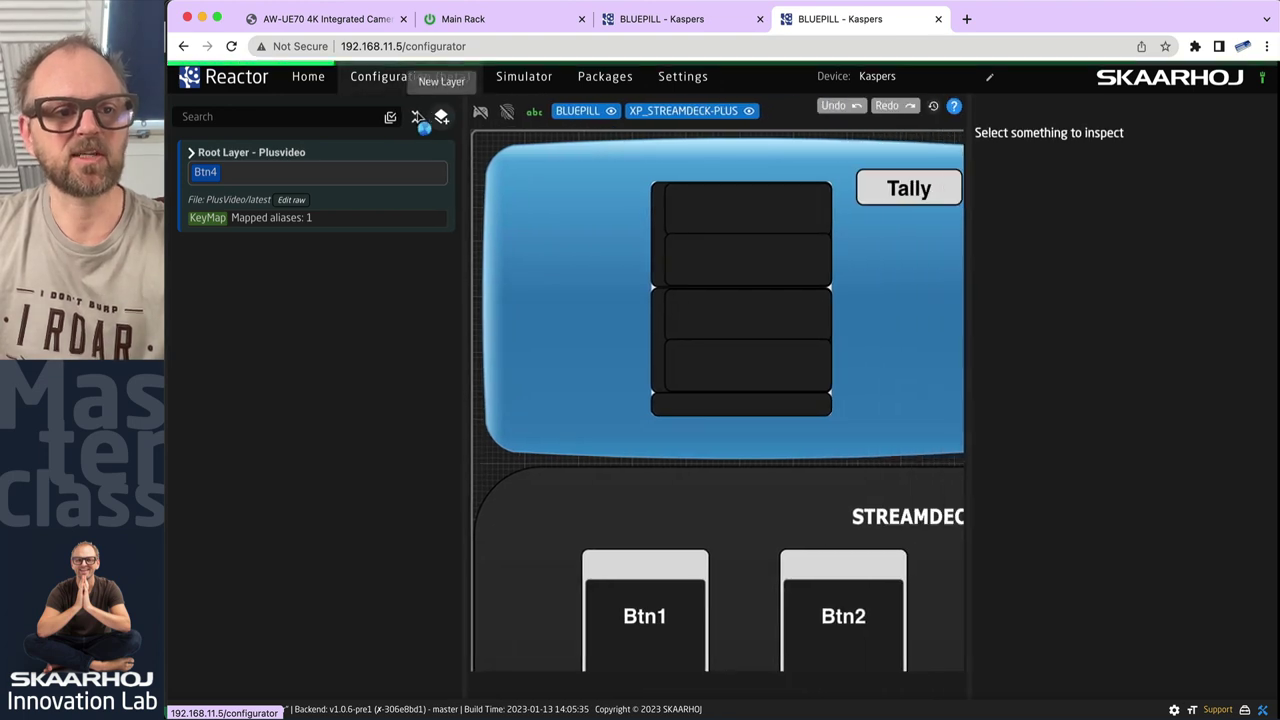
pyautogui.click(191, 152)
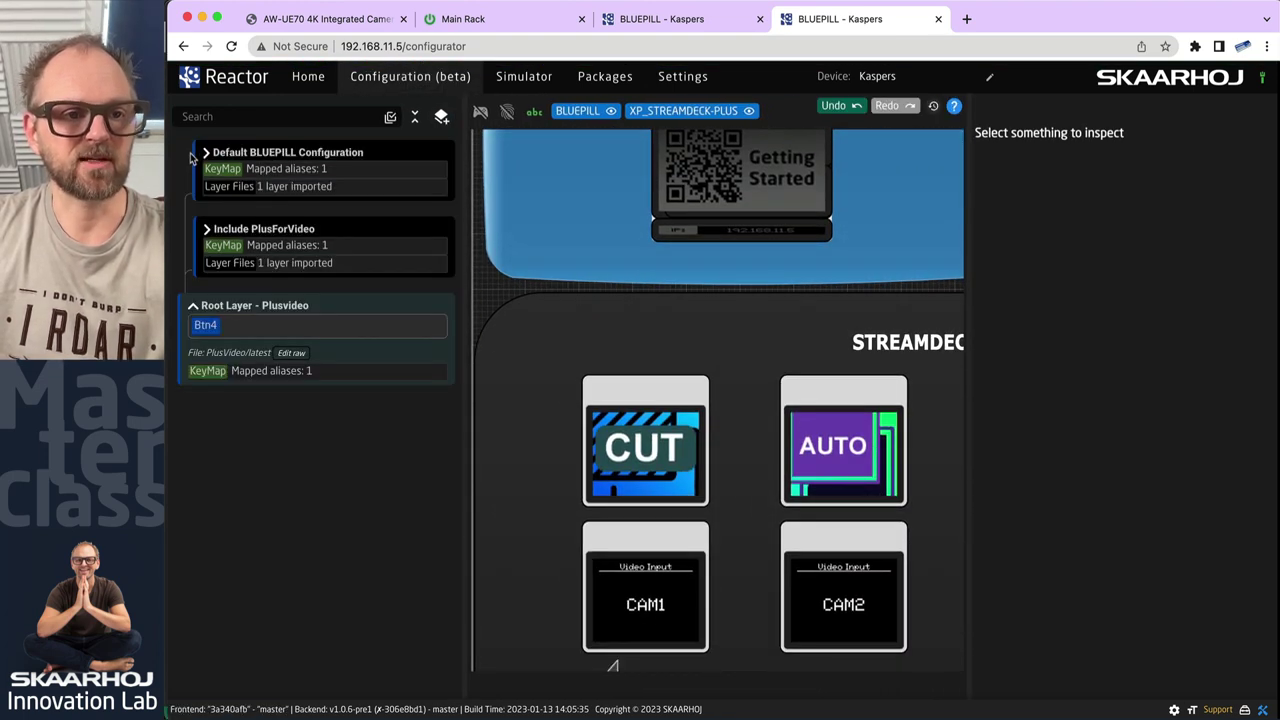
pyautogui.click(207, 229)
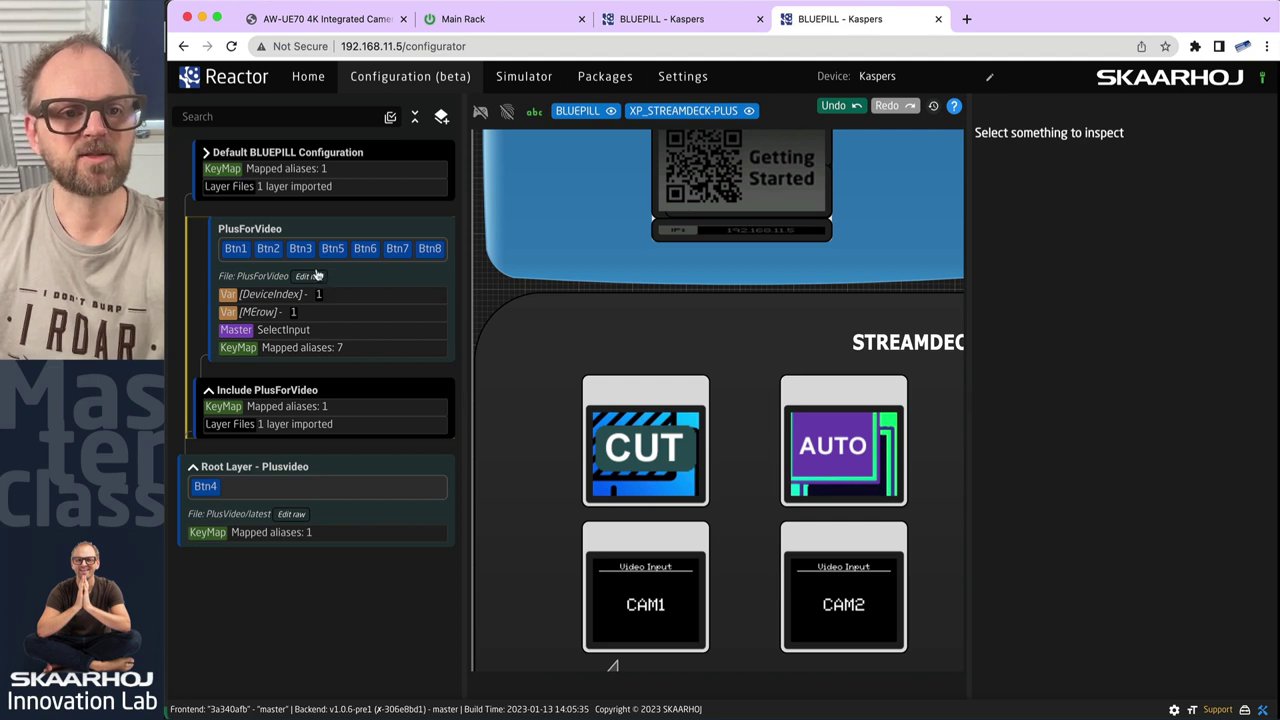
# Select the CUT button's behavior, show its JSON, and widen the inspector to reach the DisplayGraphics section.
pyautogui.click(207, 487)
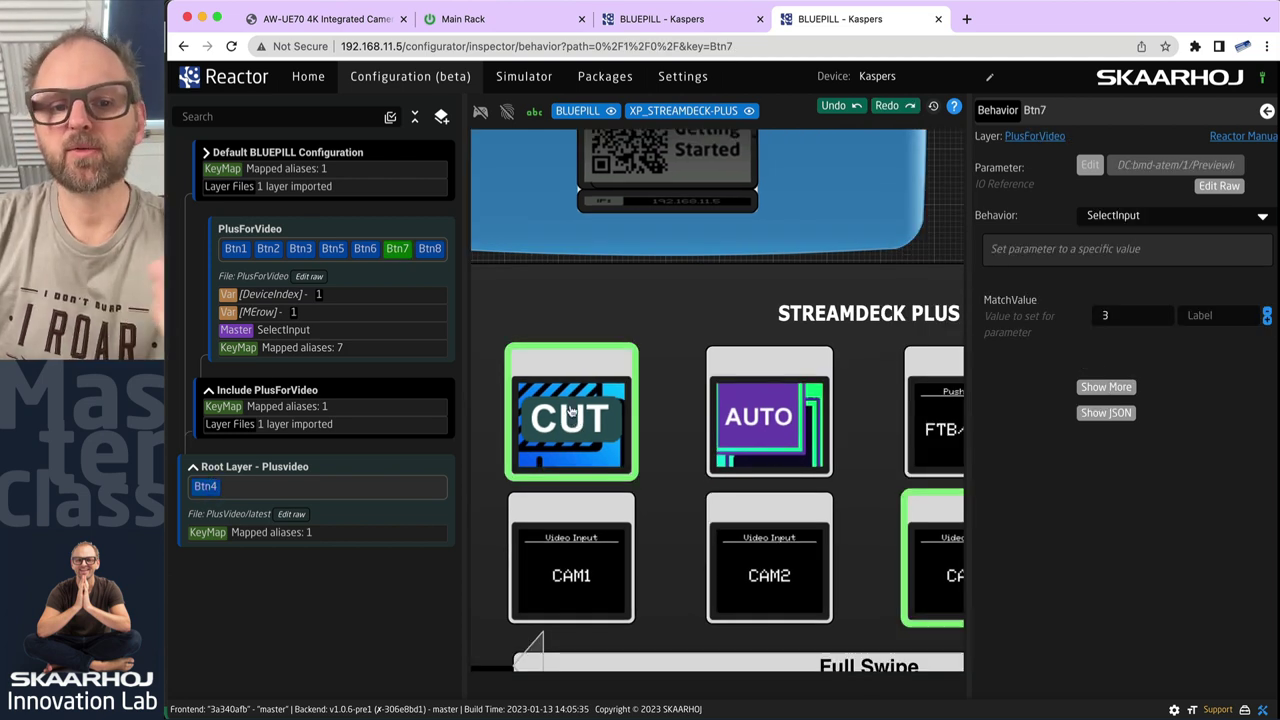
pyautogui.click(570, 420)
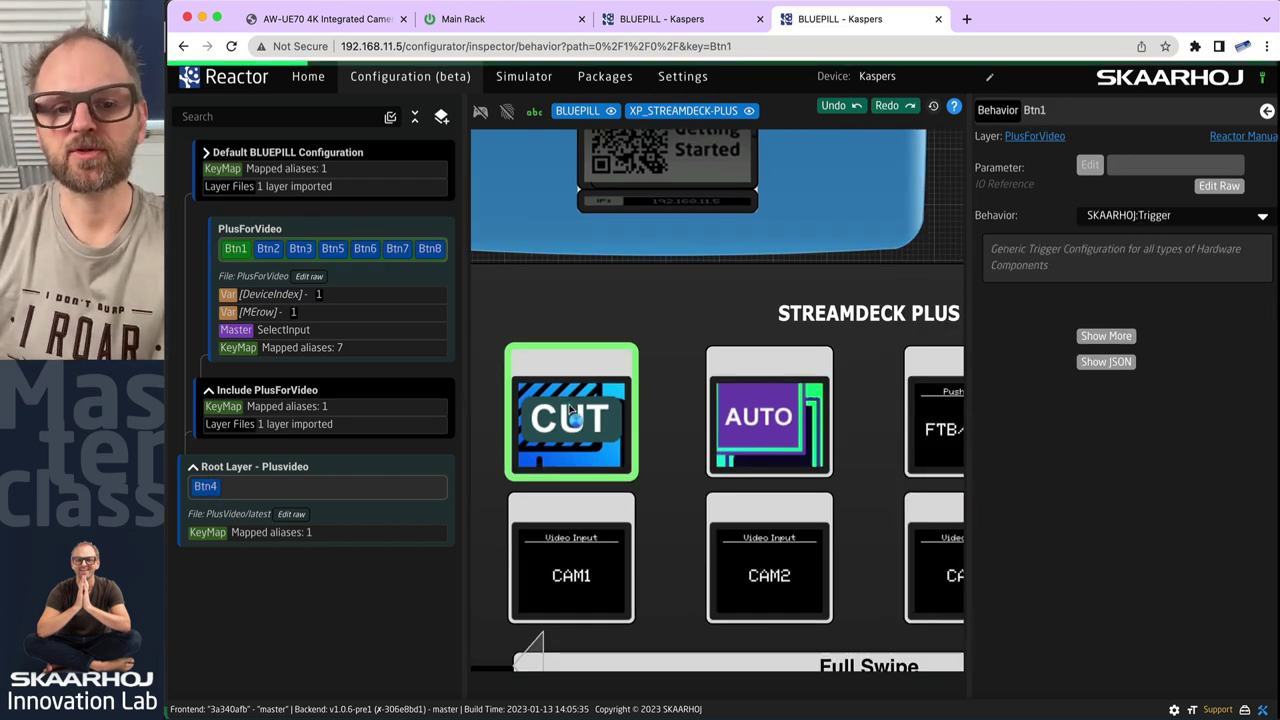
pyautogui.click(1106, 361)
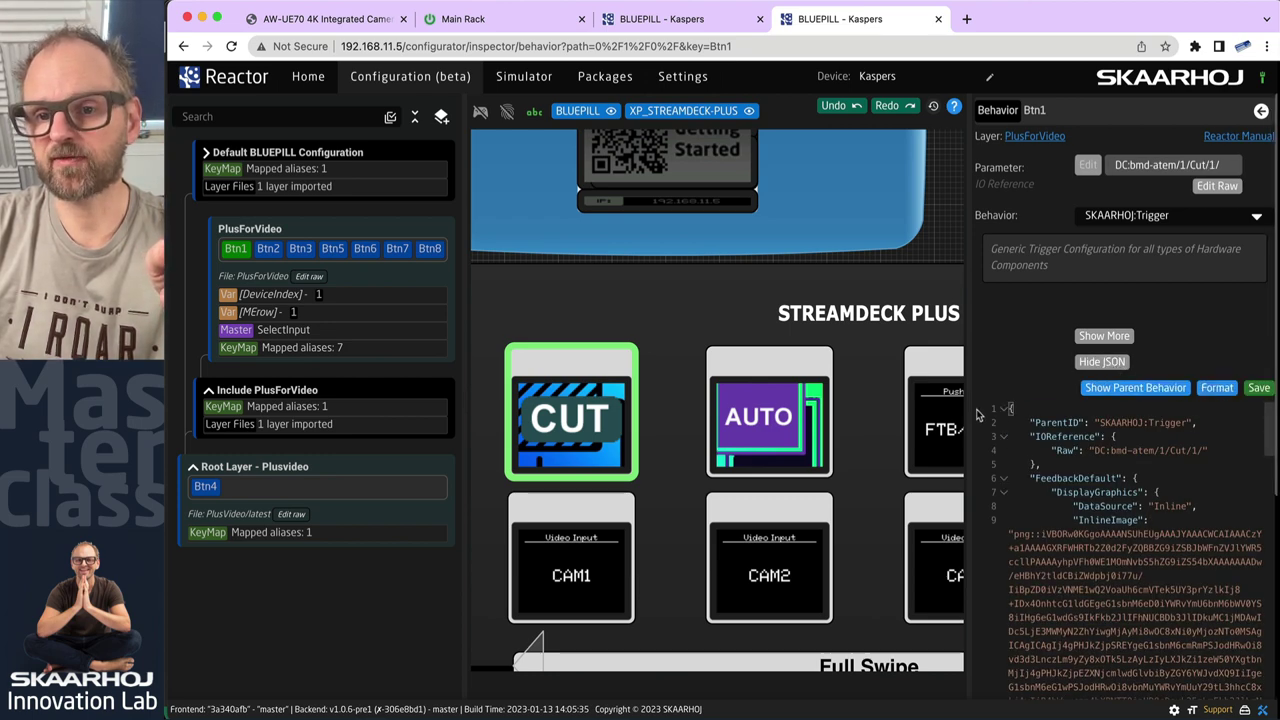
pyautogui.moveTo(969, 407); pyautogui.dragTo(838, 405)
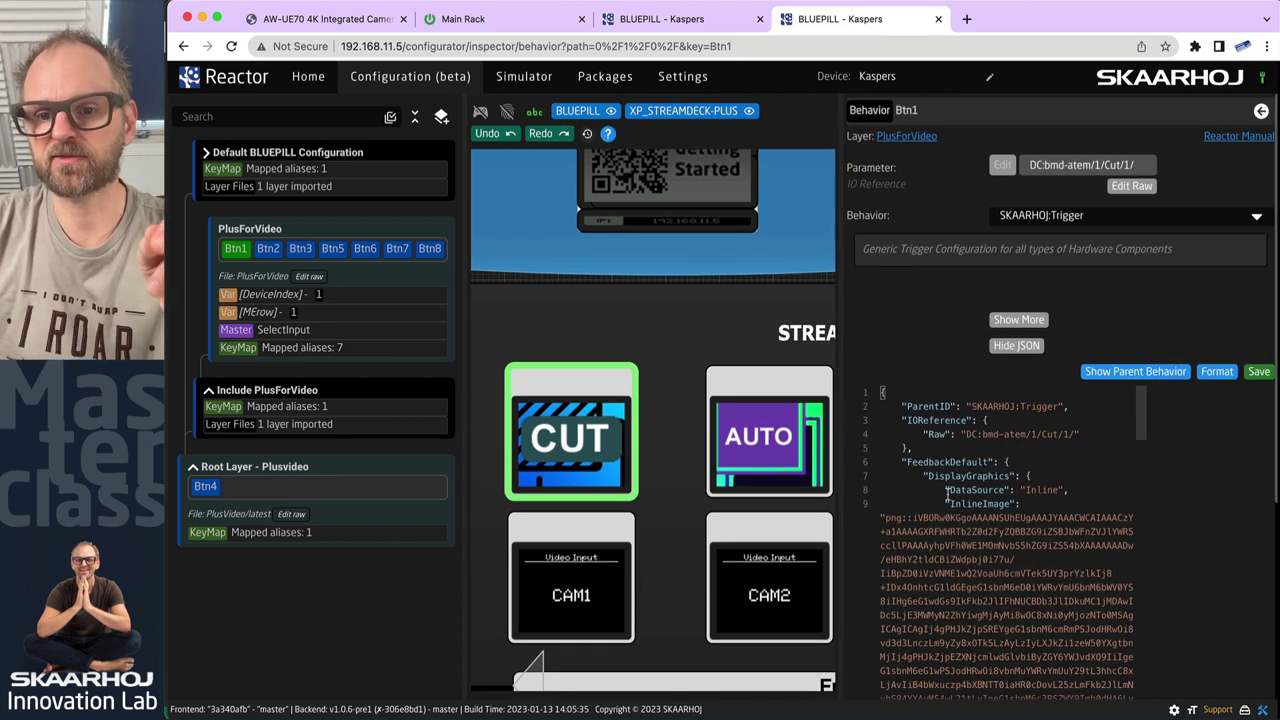
pyautogui.scroll(-2, 944, 431)
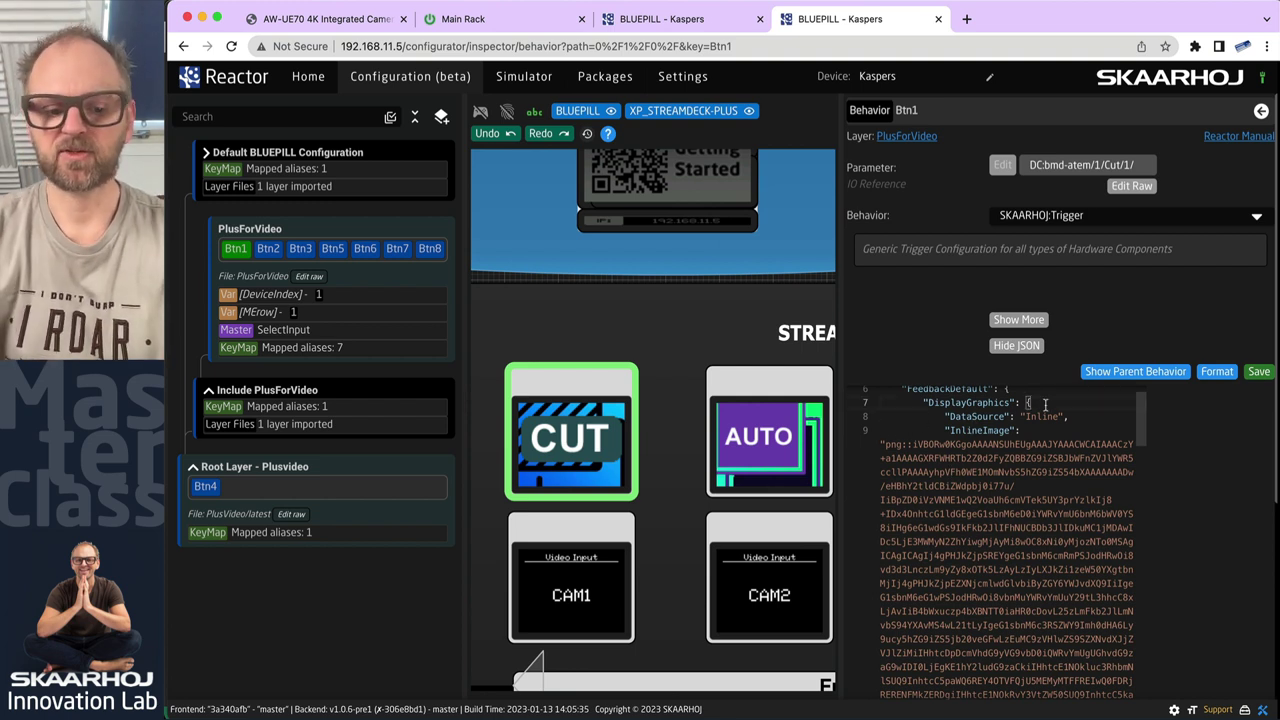
# Add an ImageFitting property set to "Fit" in the CUT button's DisplayGraphics JSON and save it.
pyautogui.press('Return')
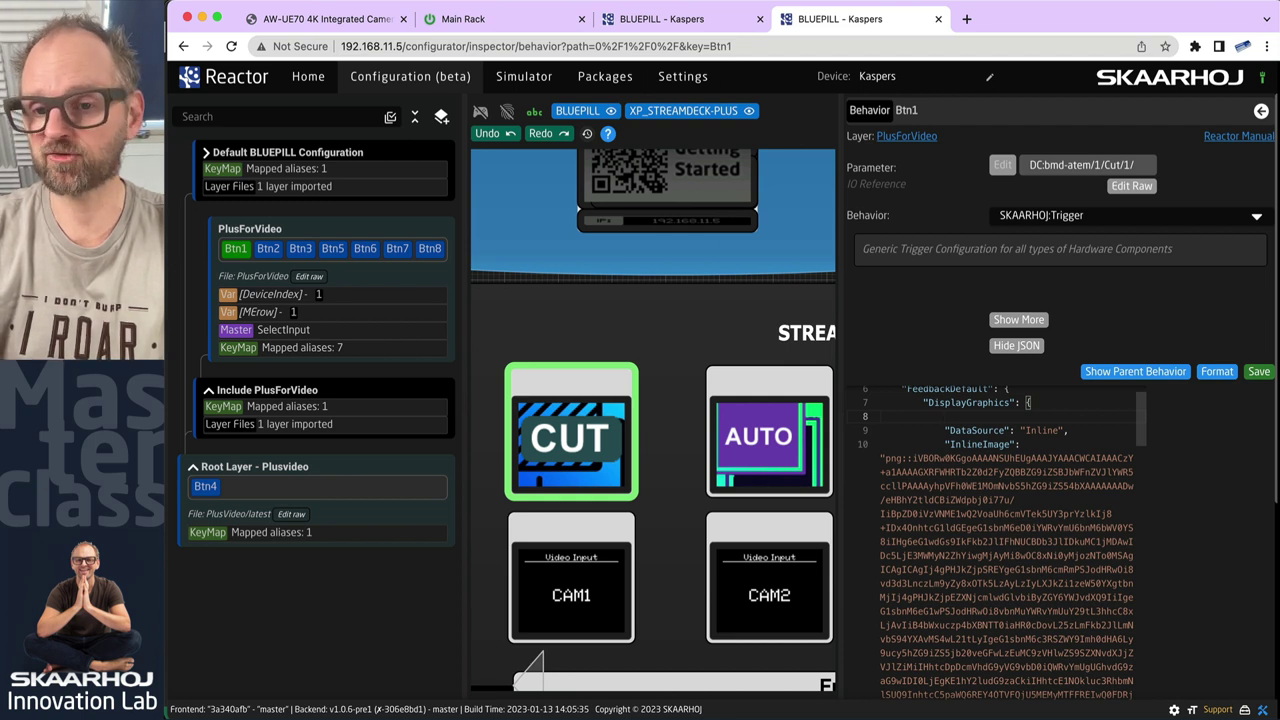
pyautogui.hotkey('ctrl', 'space')
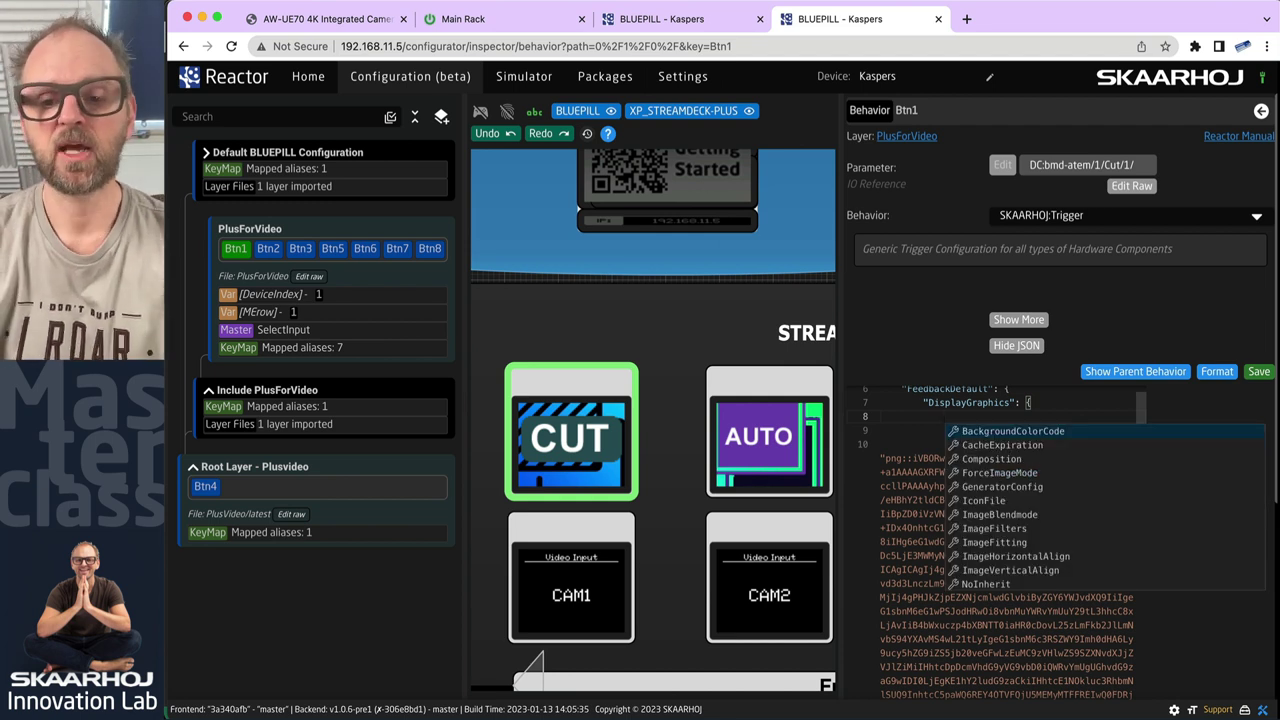
pyautogui.click(1010, 545)
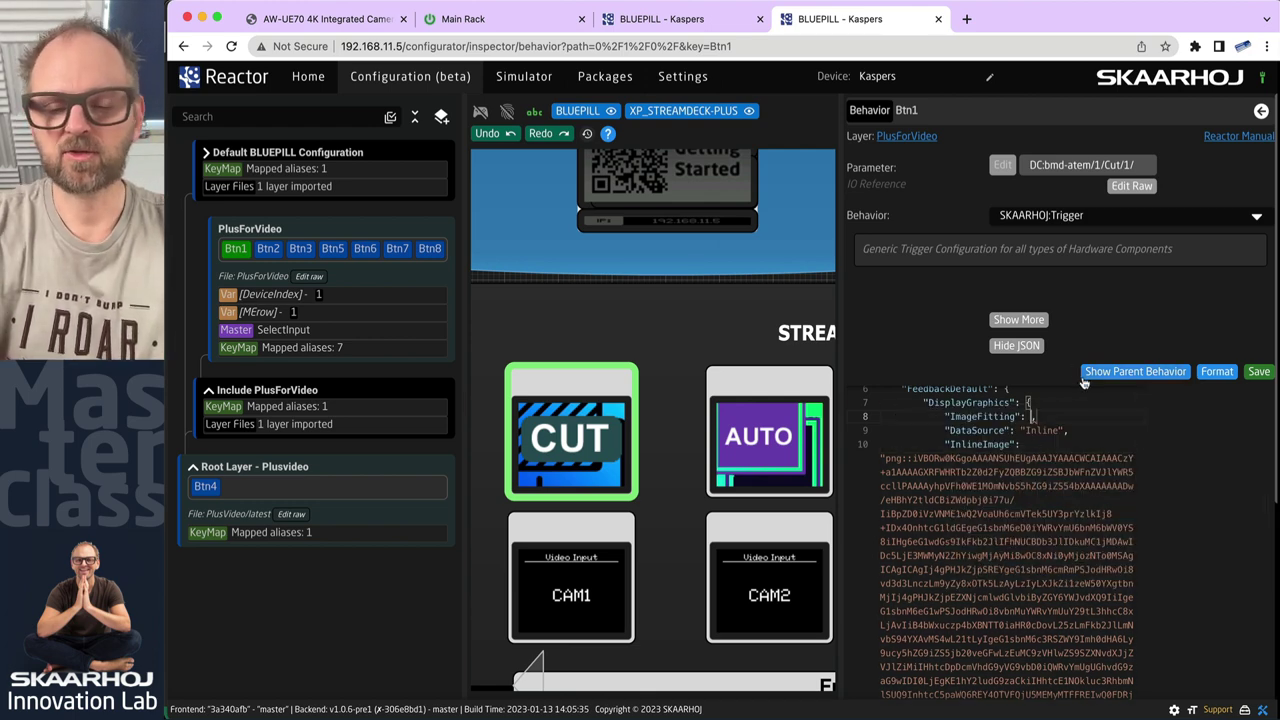
pyautogui.hotkey('ctrl', 'space')
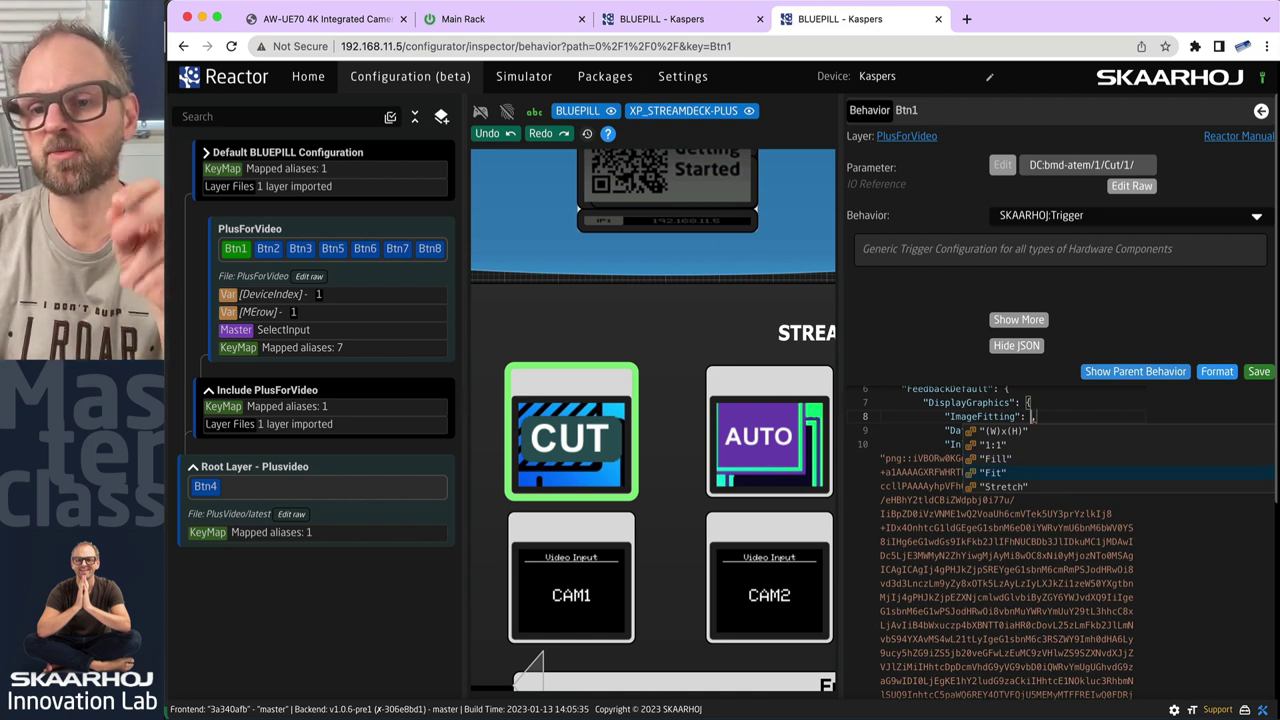
pyautogui.press('Return')
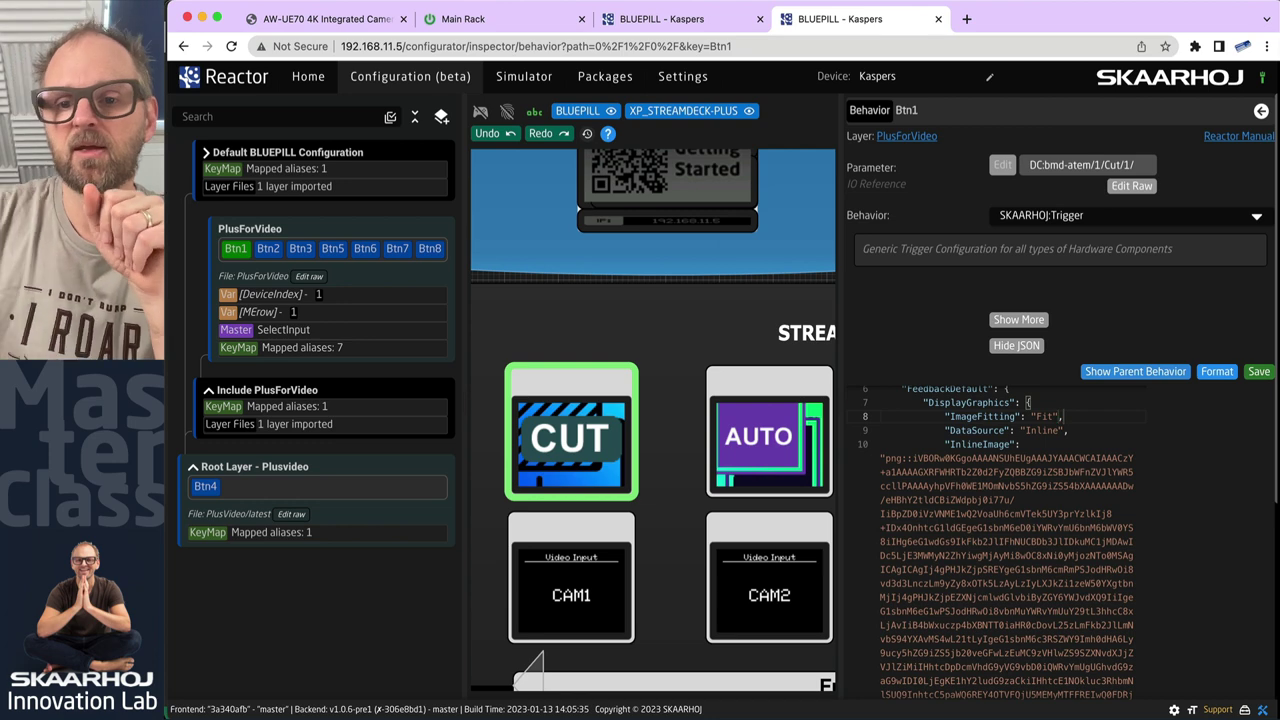
pyautogui.click(1259, 372)
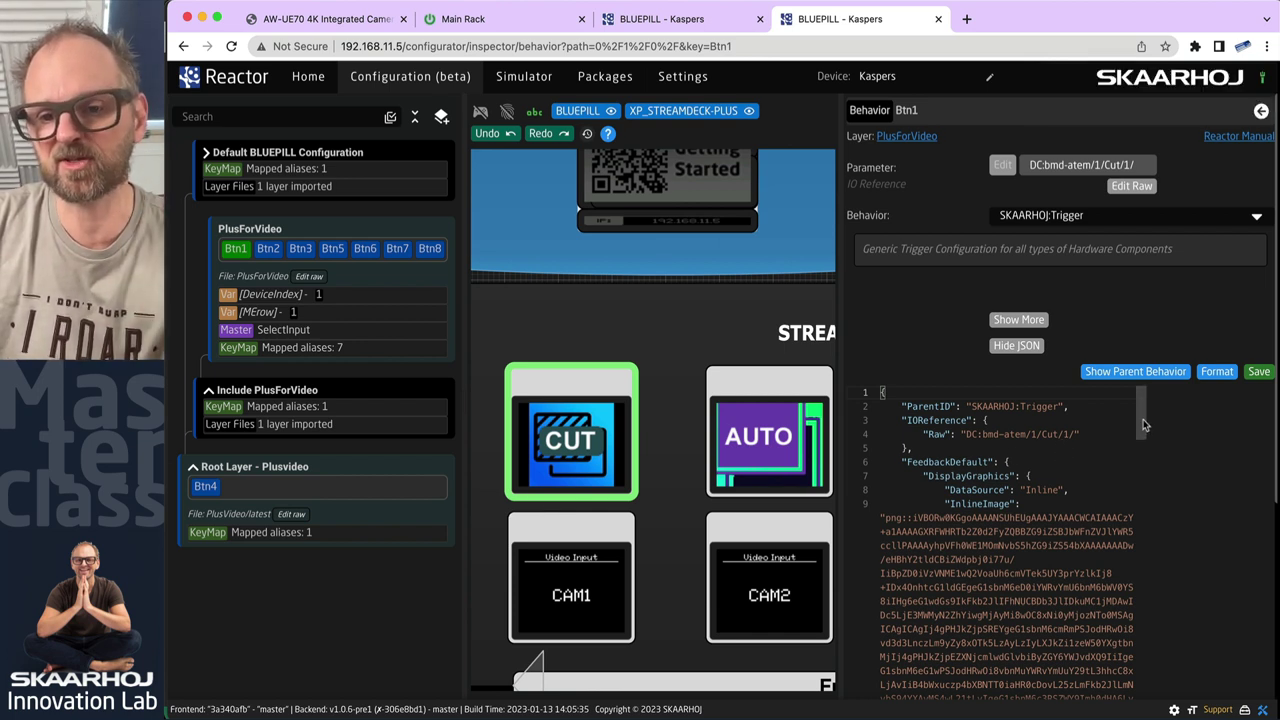
# Change the CUT button's ImageFitting value to "Fill" near the end of its JSON and save.
pyautogui.moveTo(1146, 419); pyautogui.dragTo(1150, 714)
pyautogui.scroll(-10, 1064, 615)
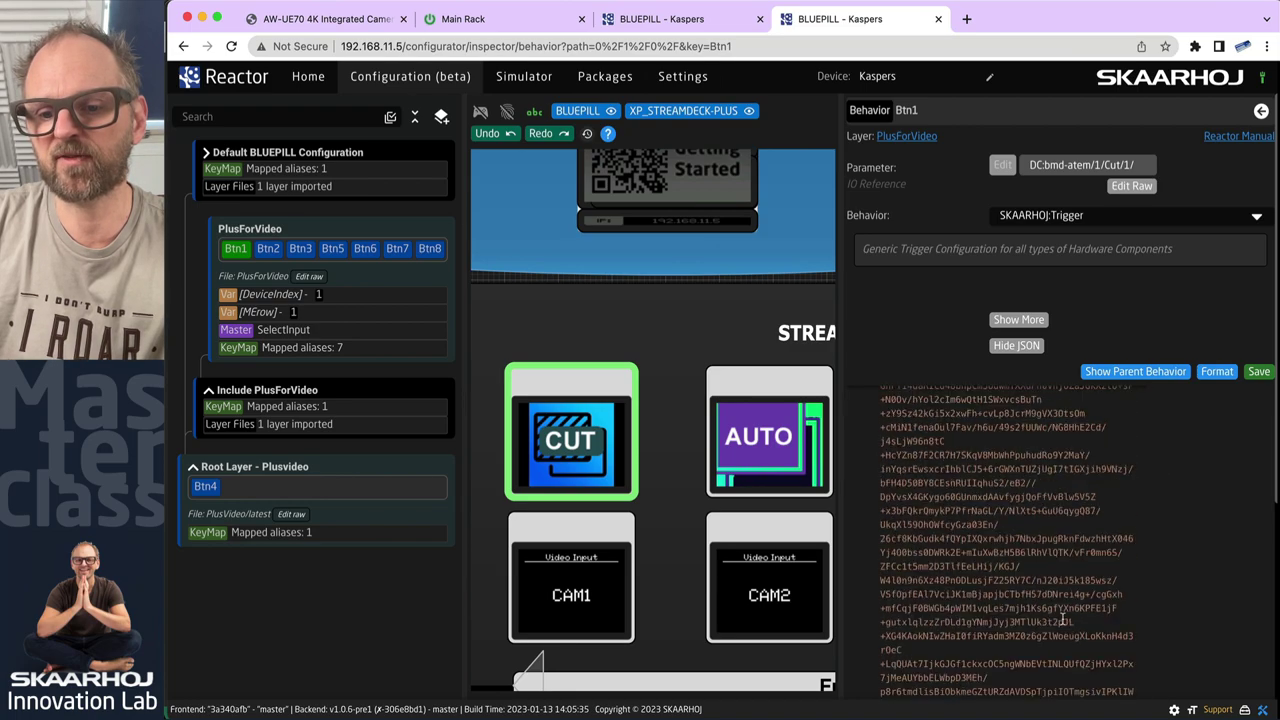
pyautogui.scroll(2, 1060, 560)
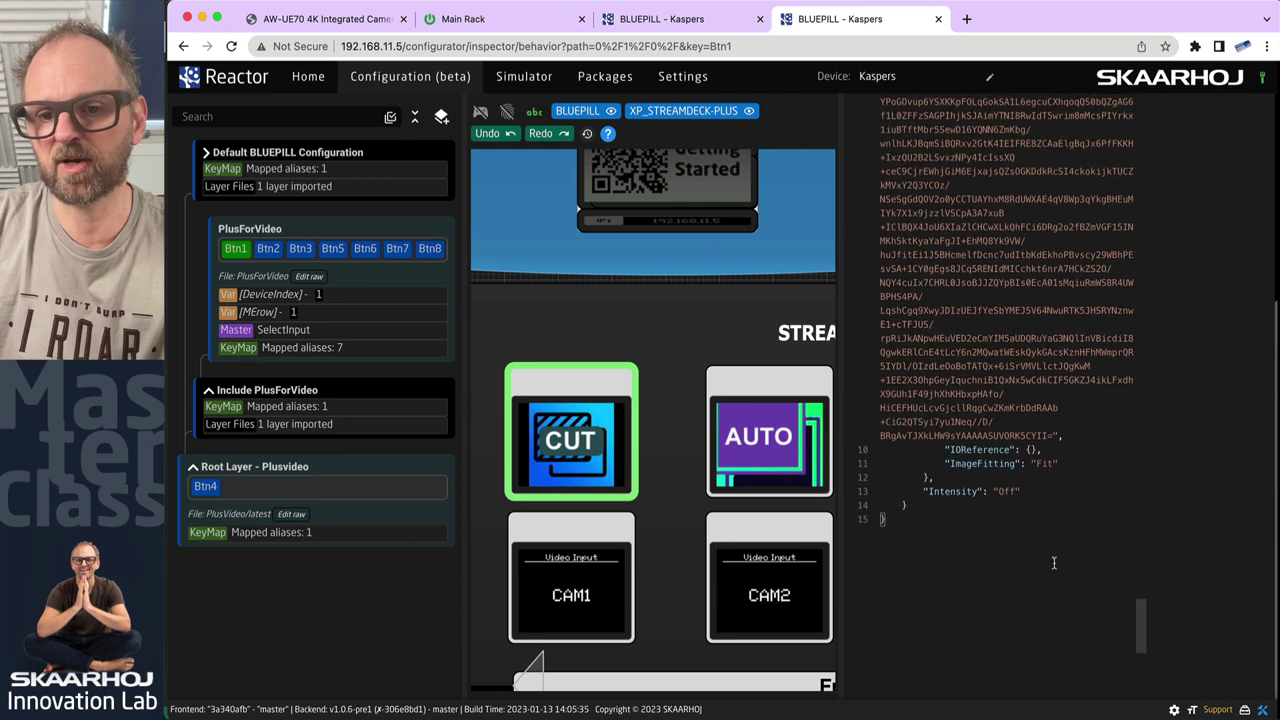
pyautogui.doubleClick(1044, 463)
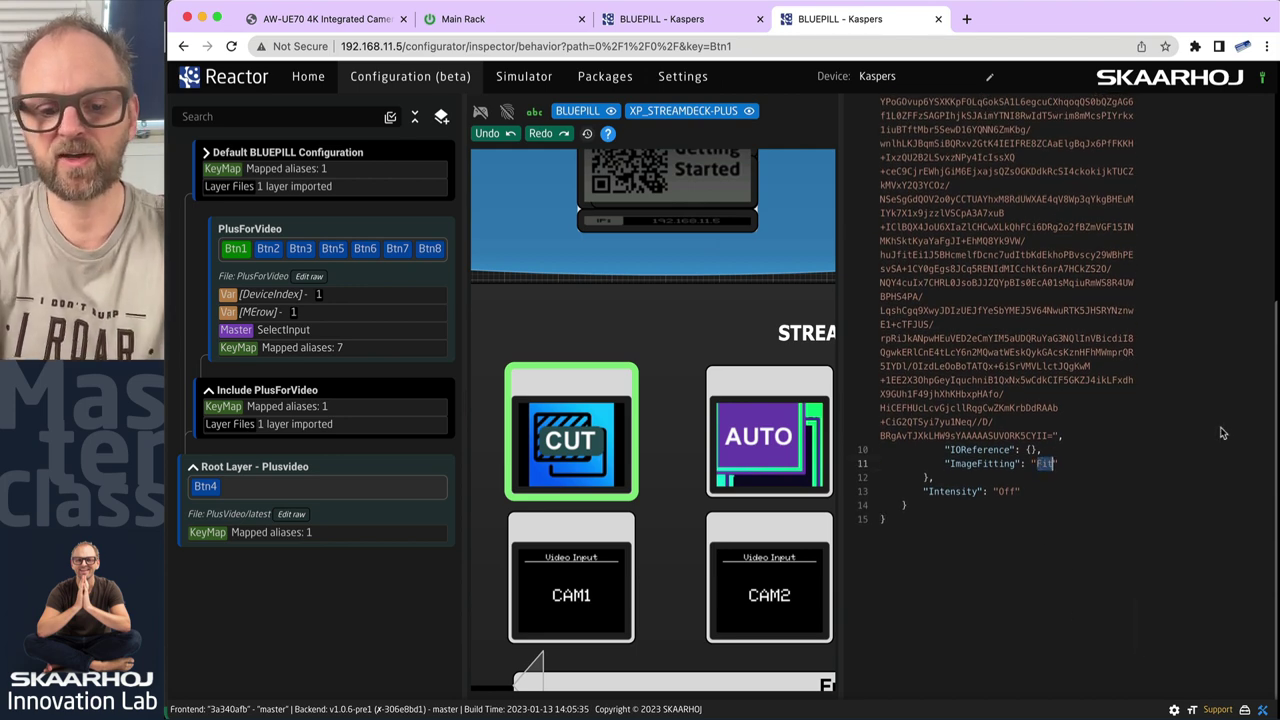
pyautogui.write('Fill')
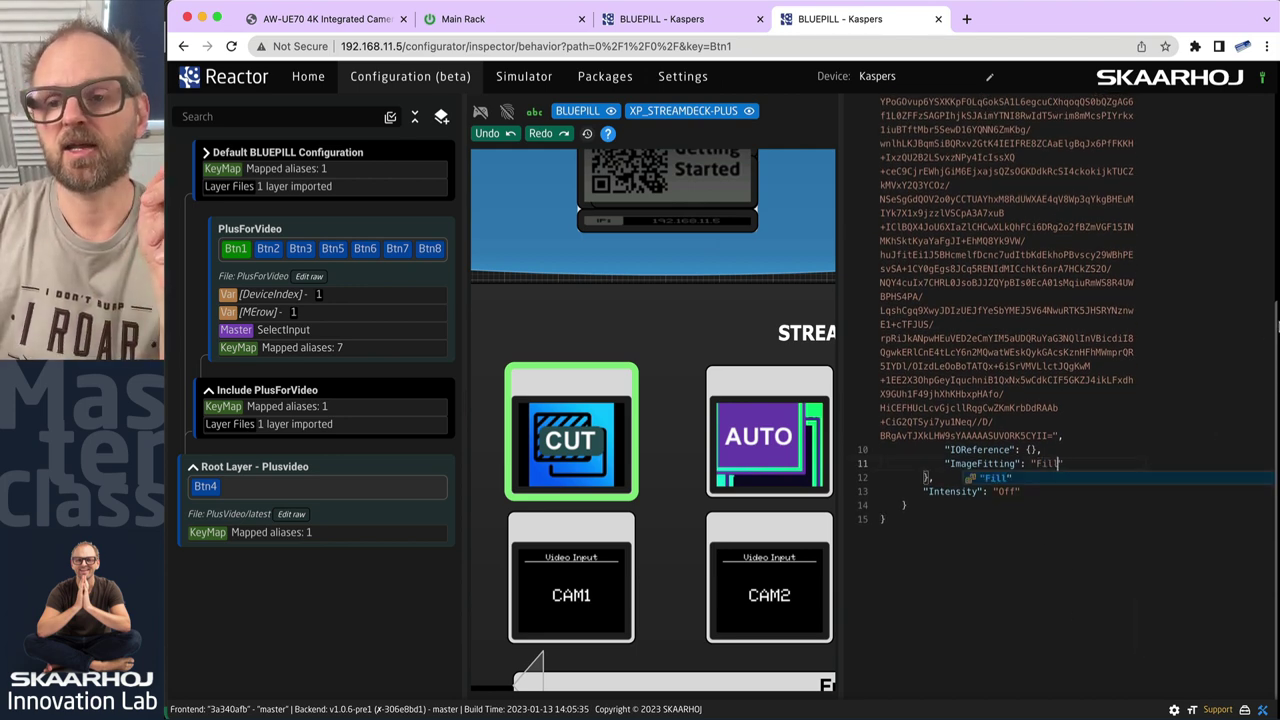
pyautogui.scroll(10, 1227, 313)
pyautogui.click(1259, 371)
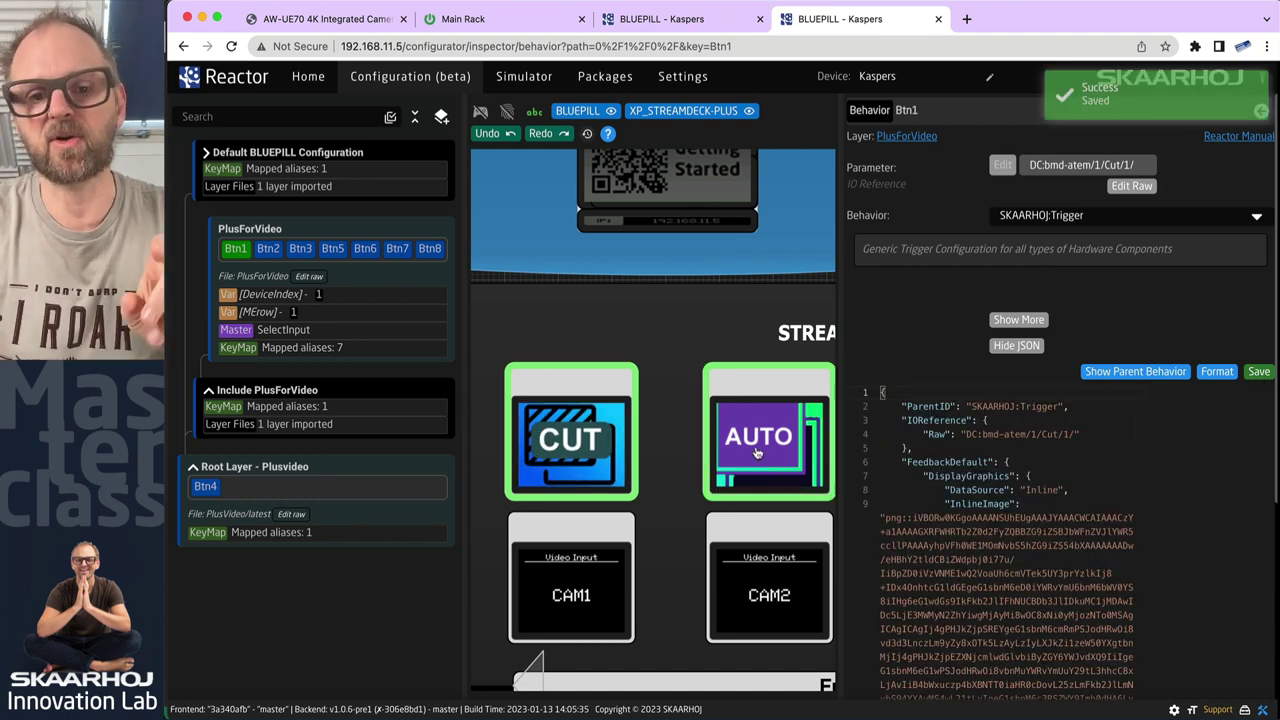
# Add ImageFitting "Fill" to DisplayGraphics in the AUTO button's JSON and save it.
pyautogui.click(757, 468)
pyautogui.click(1088, 491)
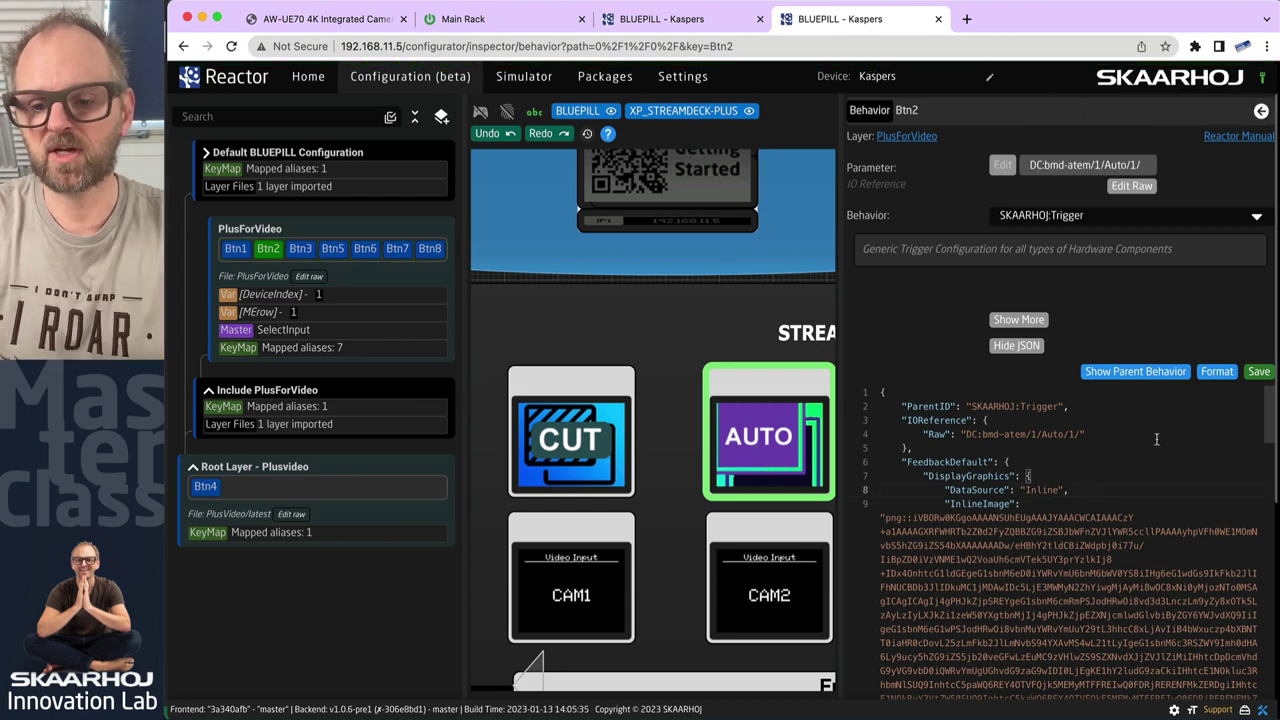
pyautogui.press('Return')
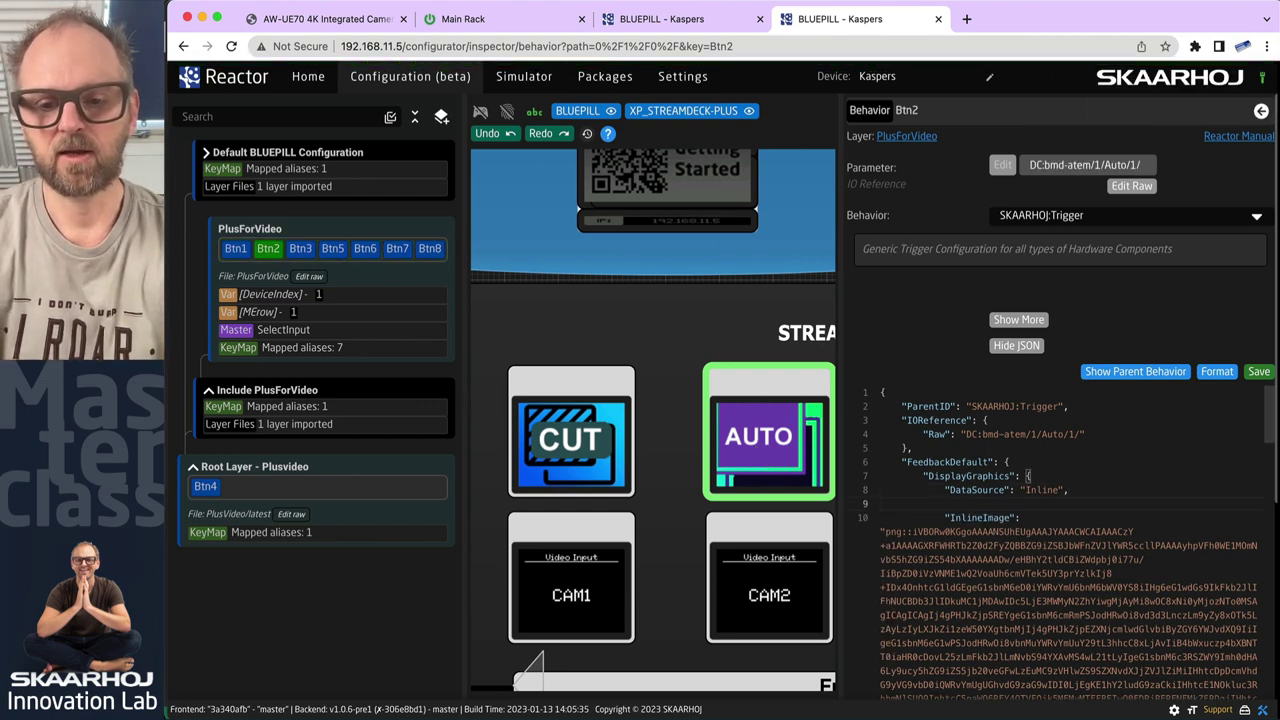
pyautogui.write('imag')
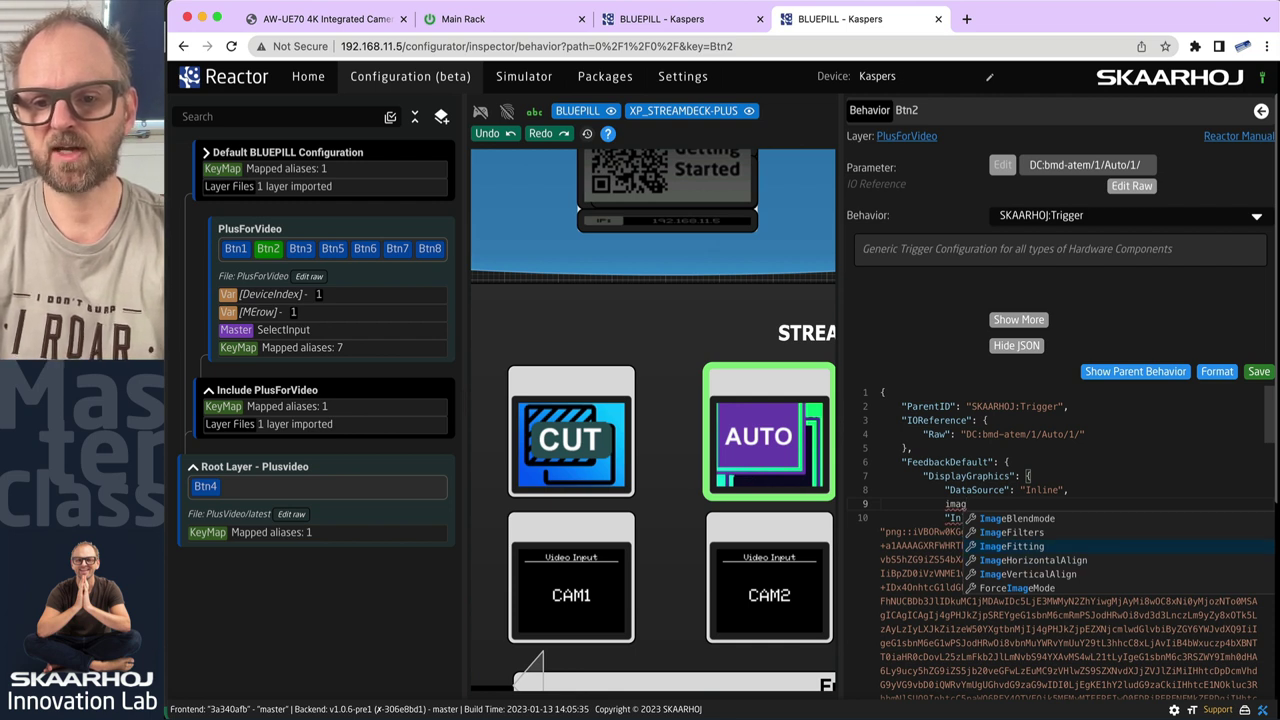
pyautogui.press('Return')
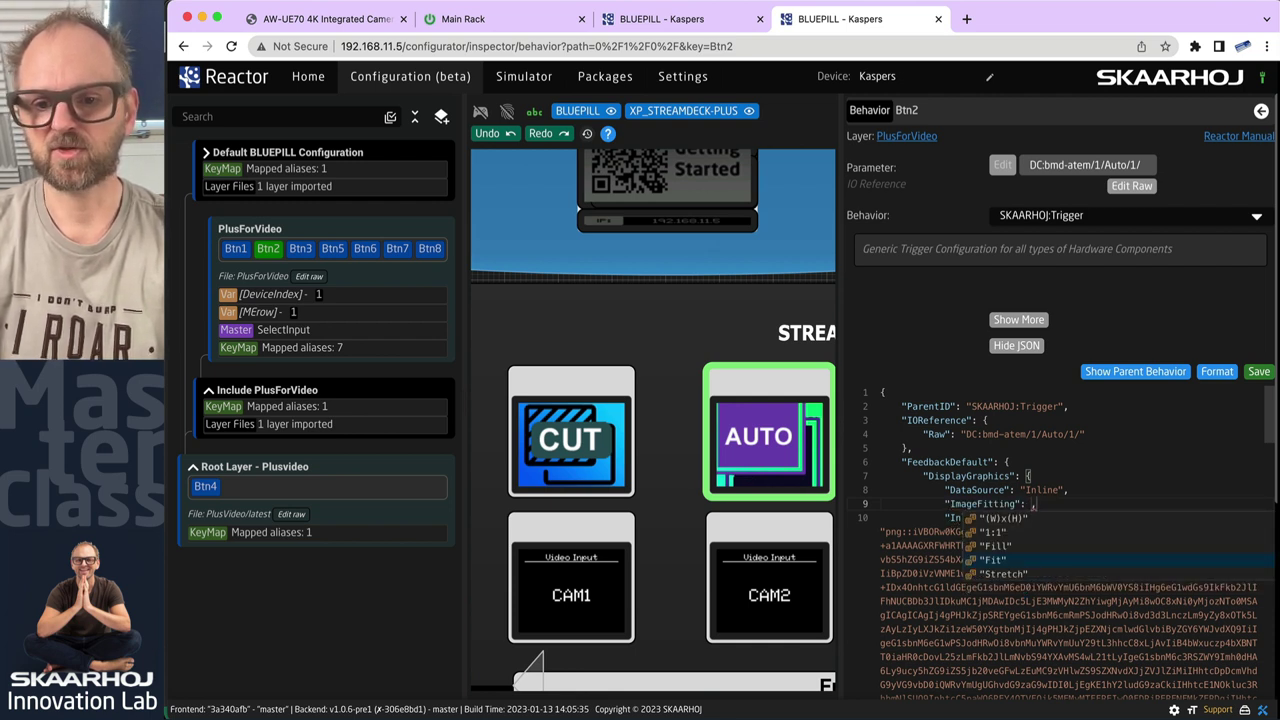
pyautogui.press('Return')
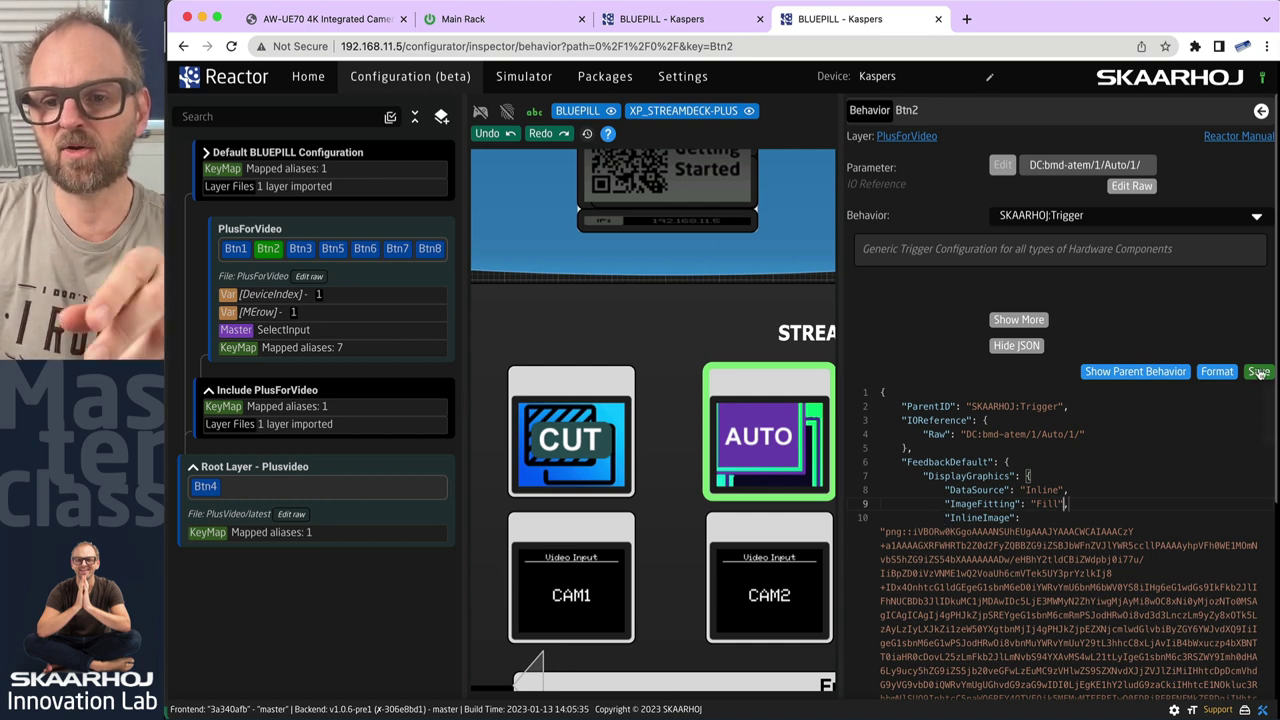
pyautogui.click(1259, 371)
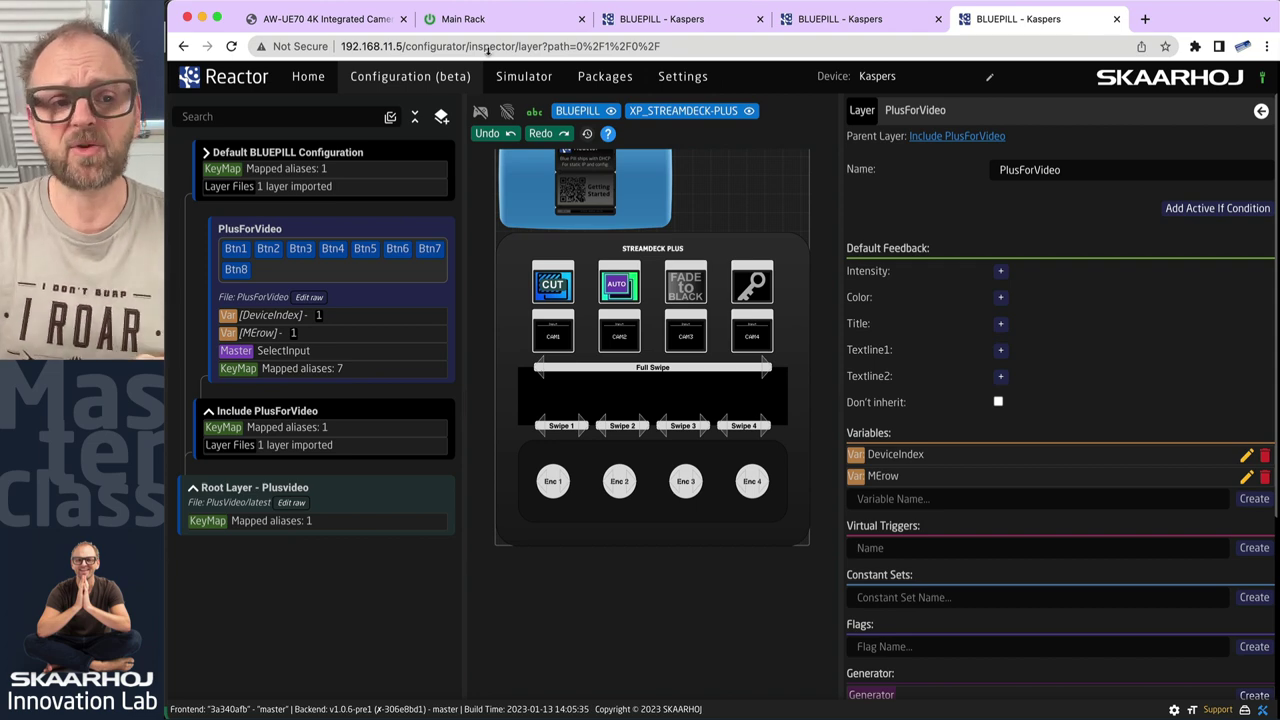
# Create a child layer named Transition under the PlusForVideo layer.
pyautogui.rightClick(298, 228)
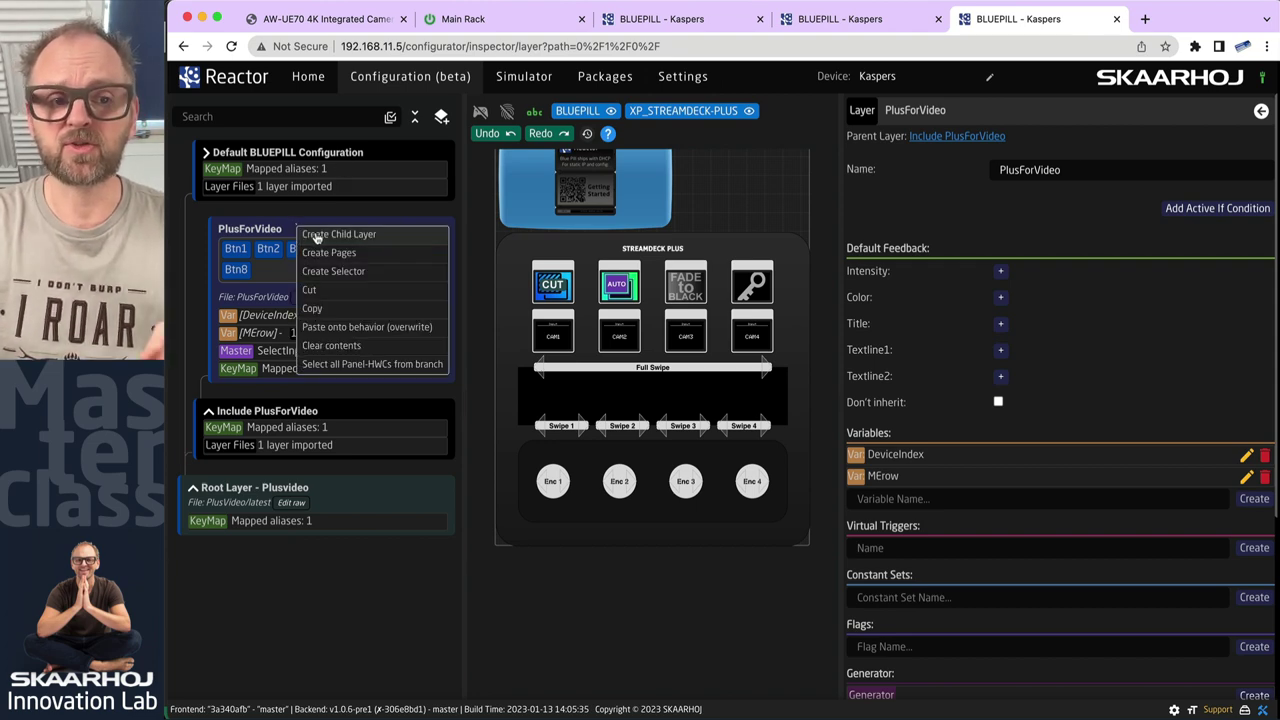
pyautogui.click(316, 235)
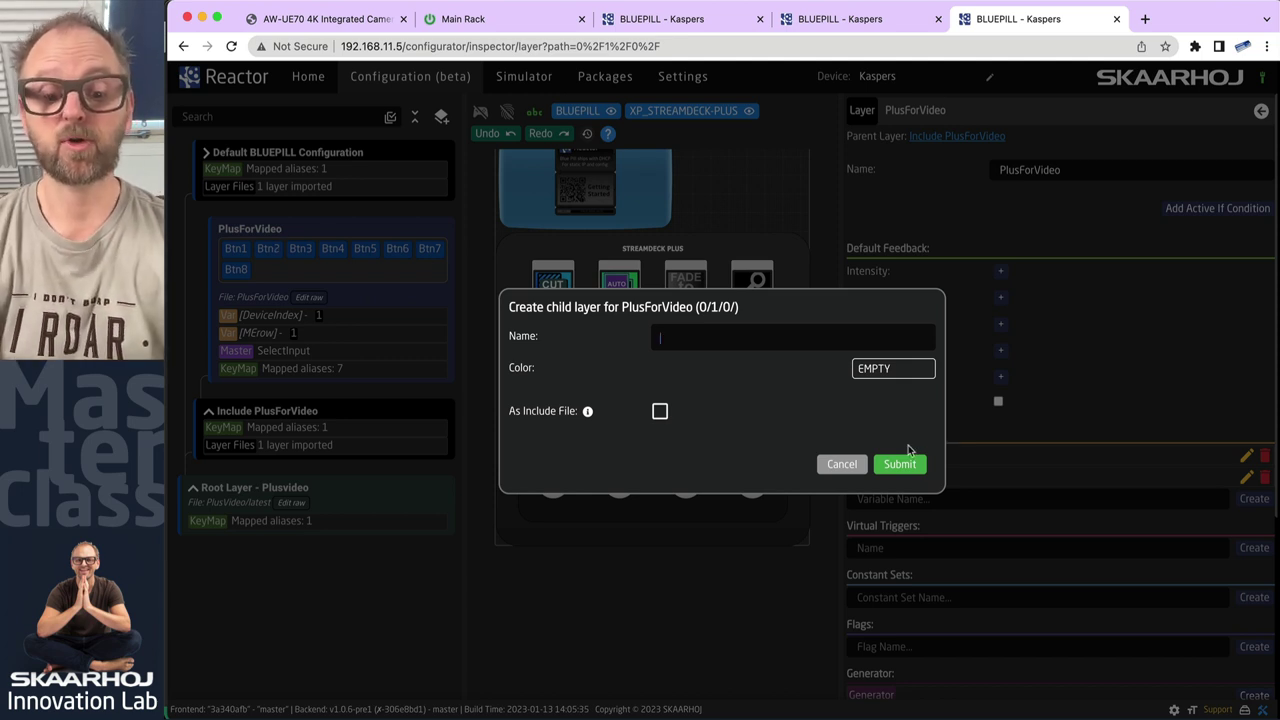
pyautogui.write('Transition')
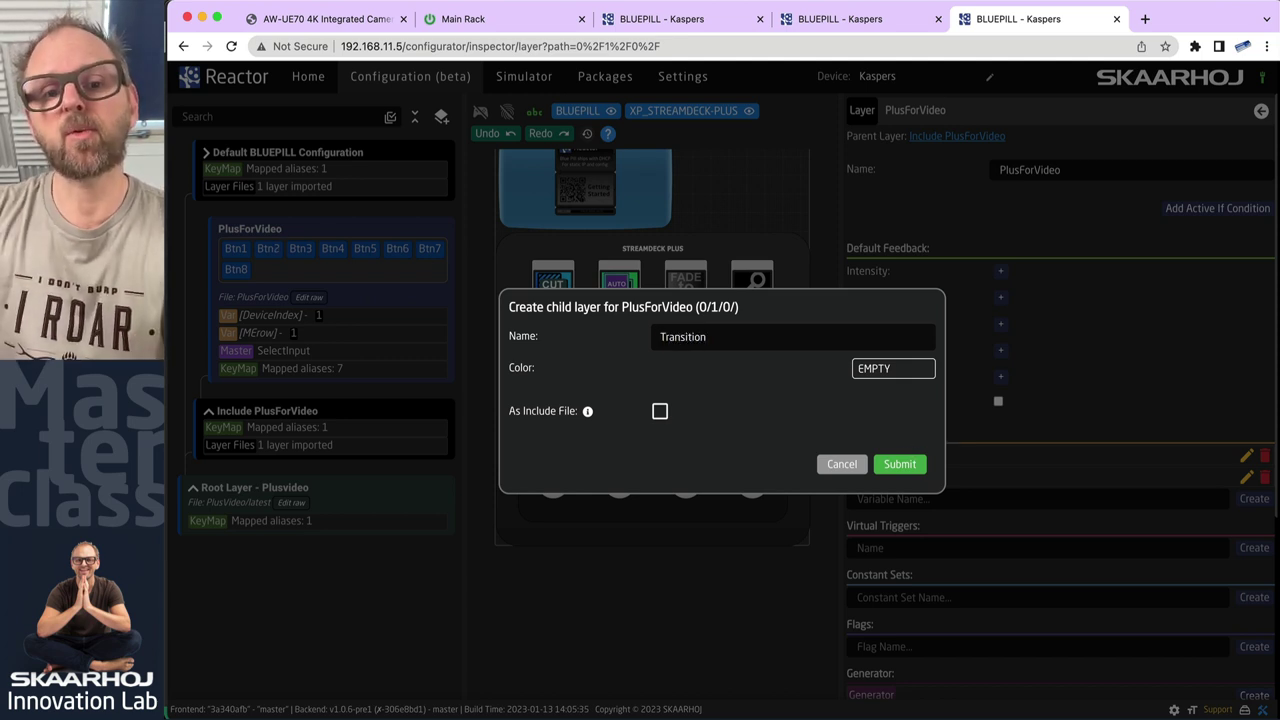
pyautogui.click(899, 464)
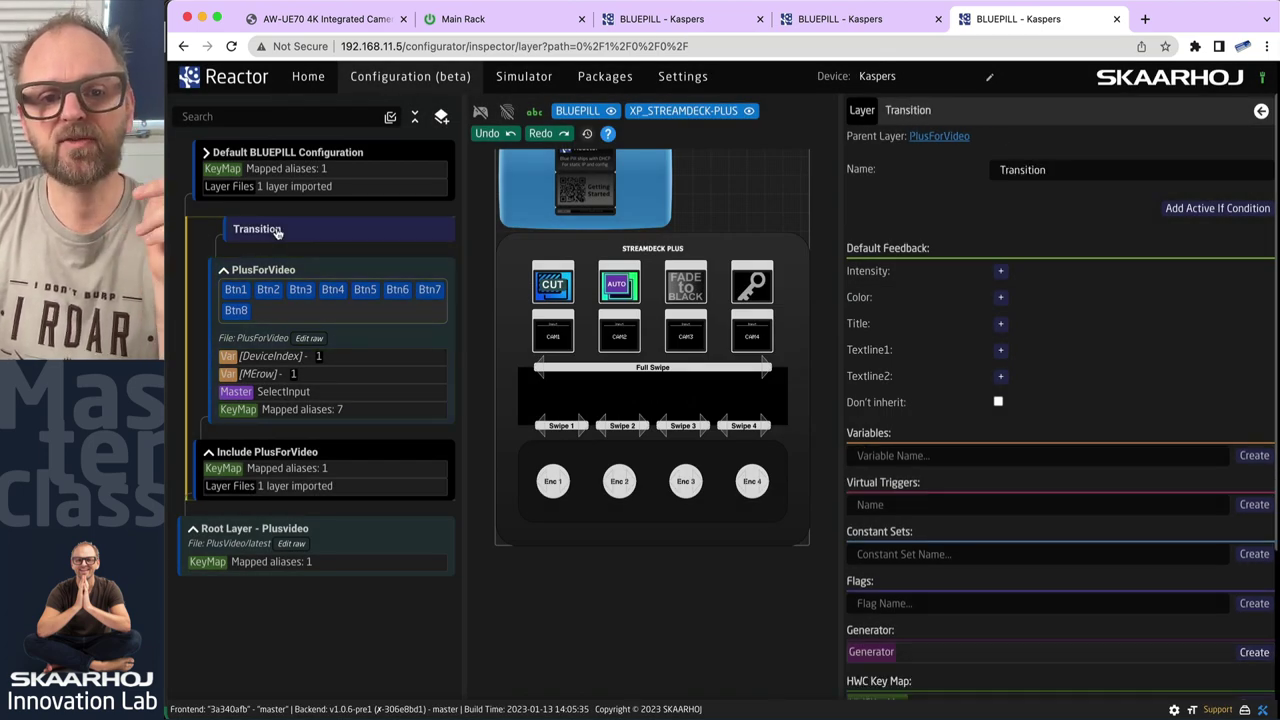
# Create a behavior for the first encoder, Enc 1, on the Transition layer.
pyautogui.click(555, 484)
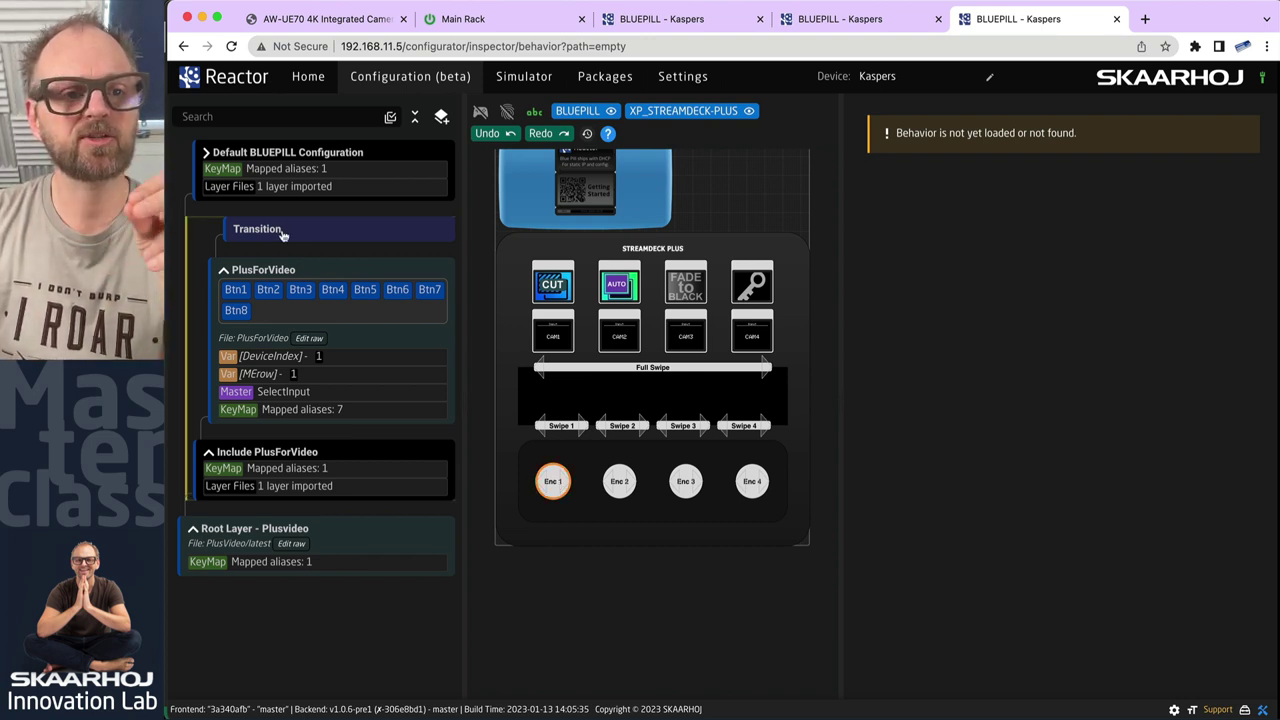
pyautogui.rightClick(553, 481)
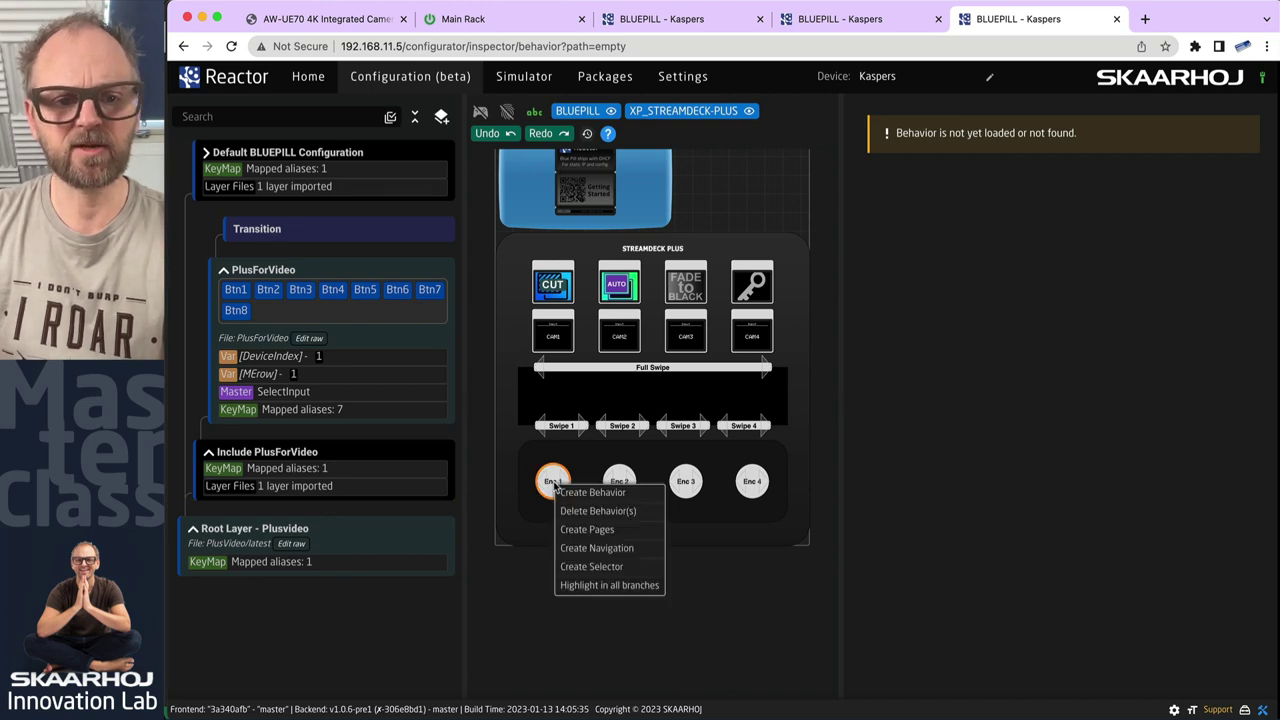
pyautogui.click(580, 491)
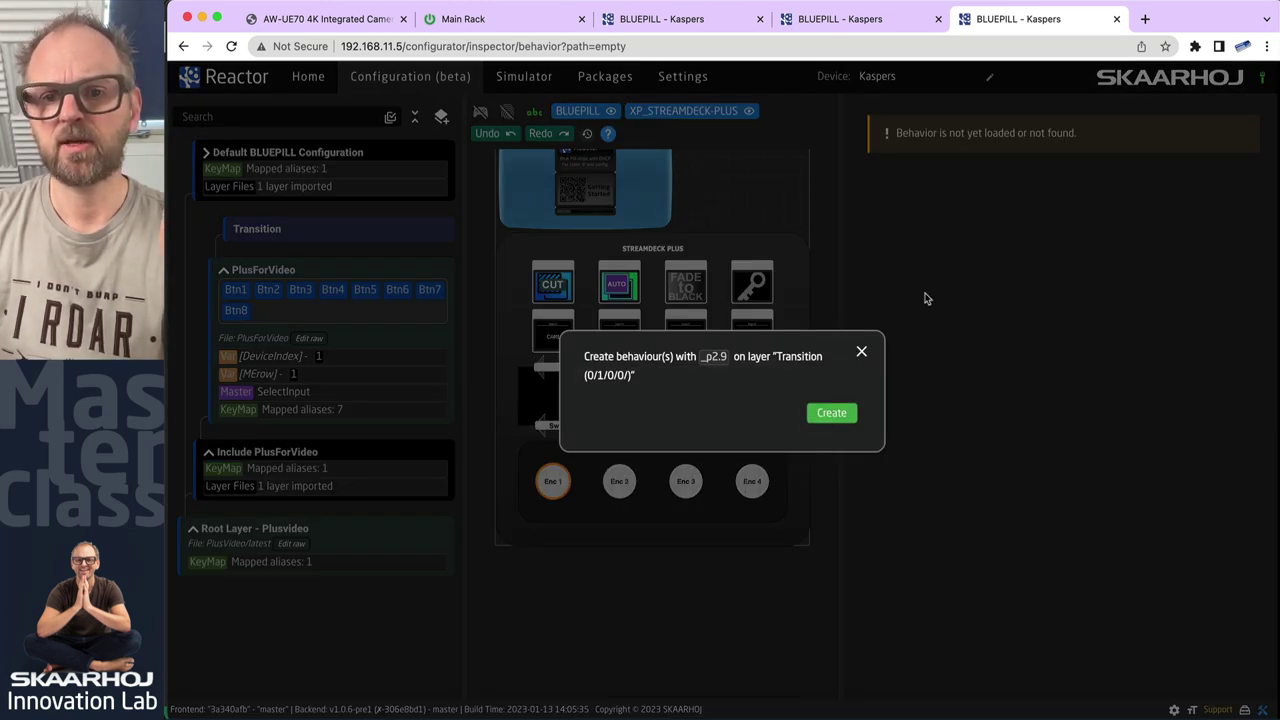
pyautogui.click(835, 413)
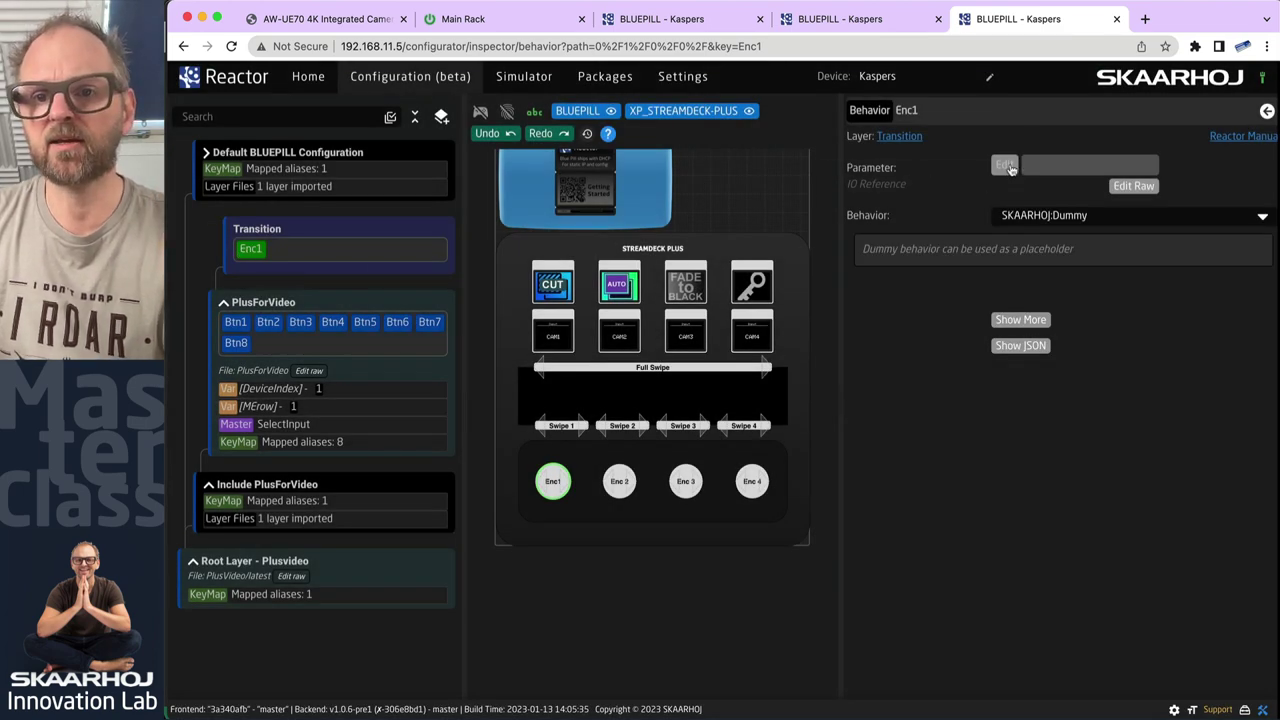
# Set Enc1's parameter to the ATEM Mini's Transition Style for M/E 1 and submit it.
pyautogui.click(1004, 165)
pyautogui.click(536, 392)
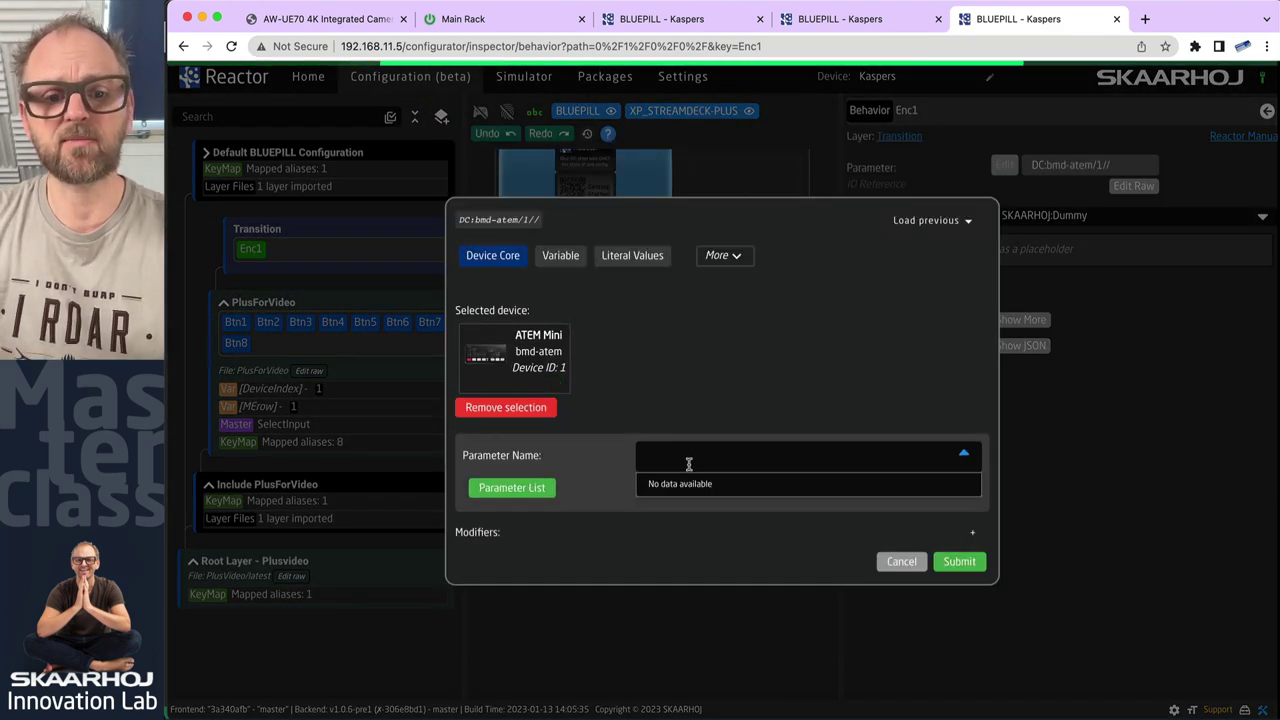
pyautogui.write('transition')
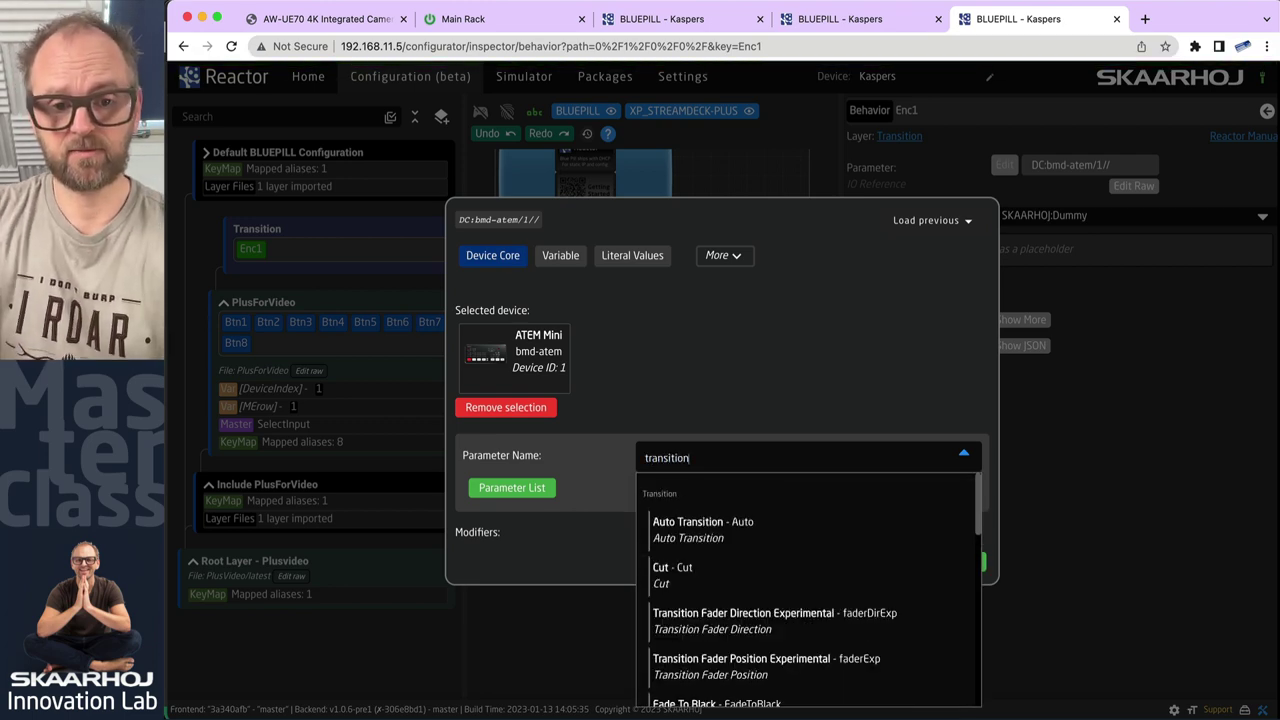
pyautogui.write(' style')
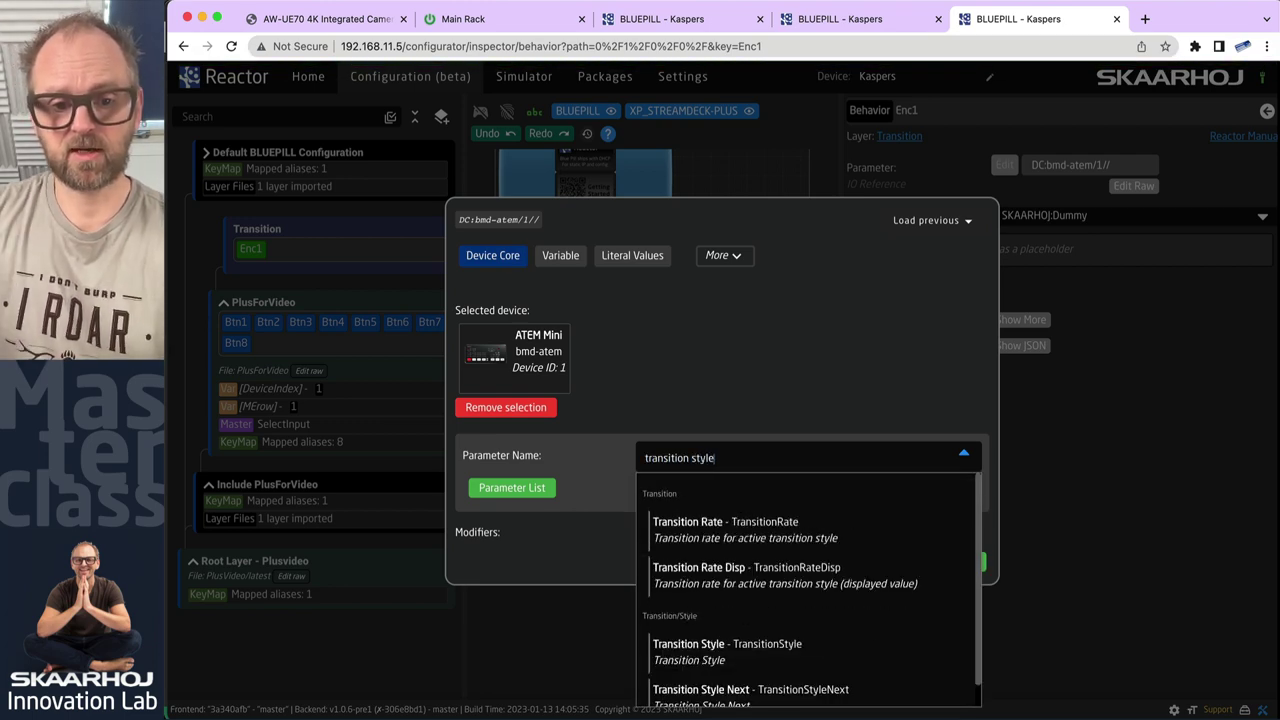
pyautogui.scroll(-1, 805, 650)
pyautogui.click(723, 632)
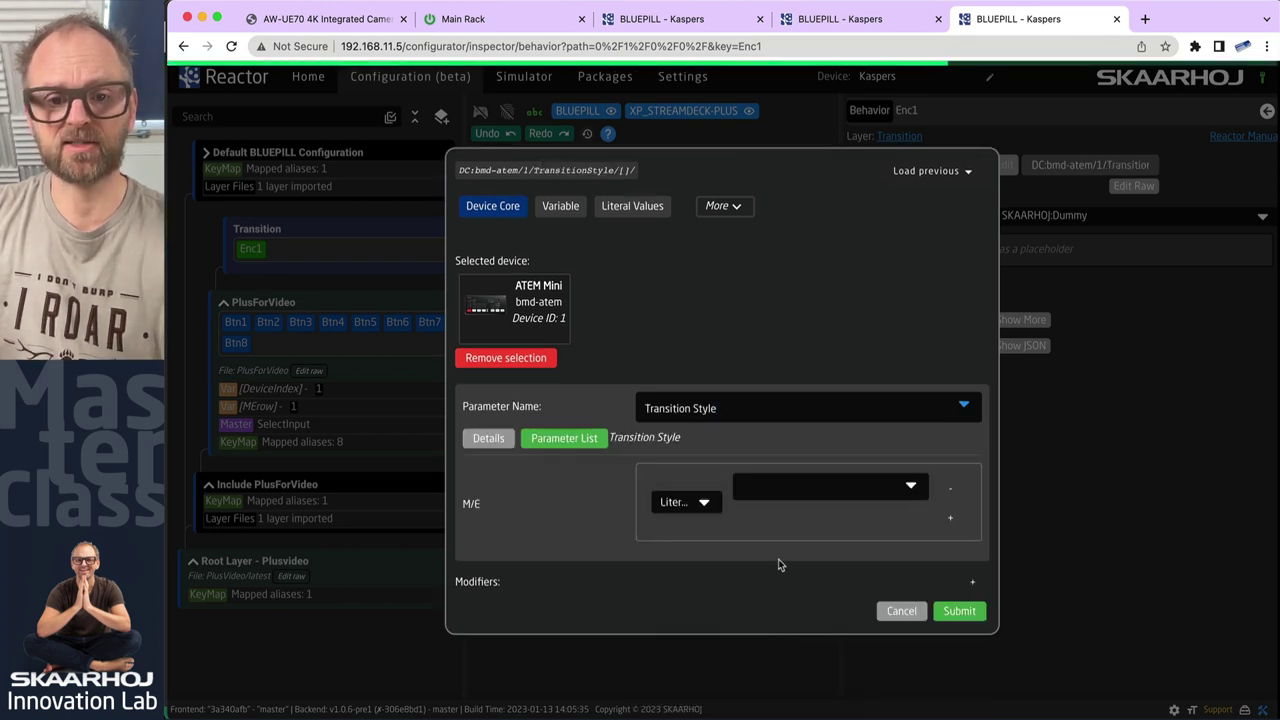
pyautogui.click(866, 485)
pyautogui.click(780, 516)
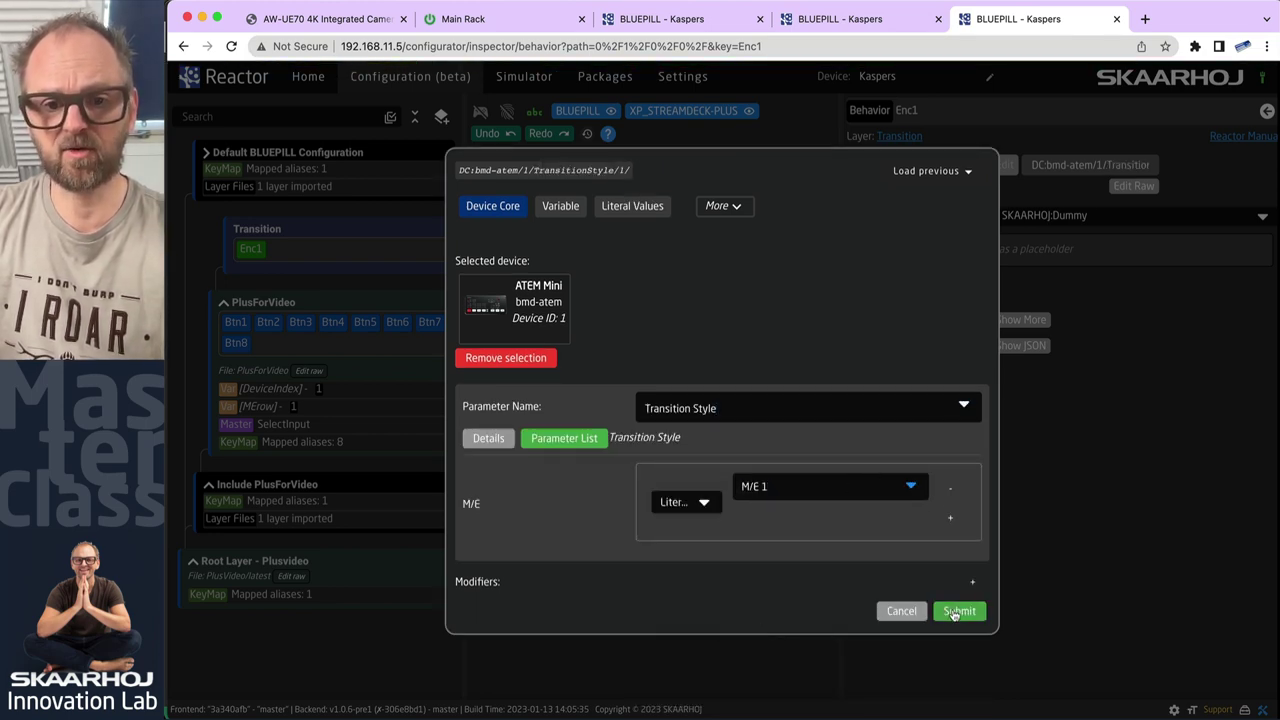
pyautogui.click(952, 611)
# Enable simulation on the panel view and arrange the ATEM Software Control window so its transition style controls show below Reactor.
pyautogui.scroll(3, 553, 481)
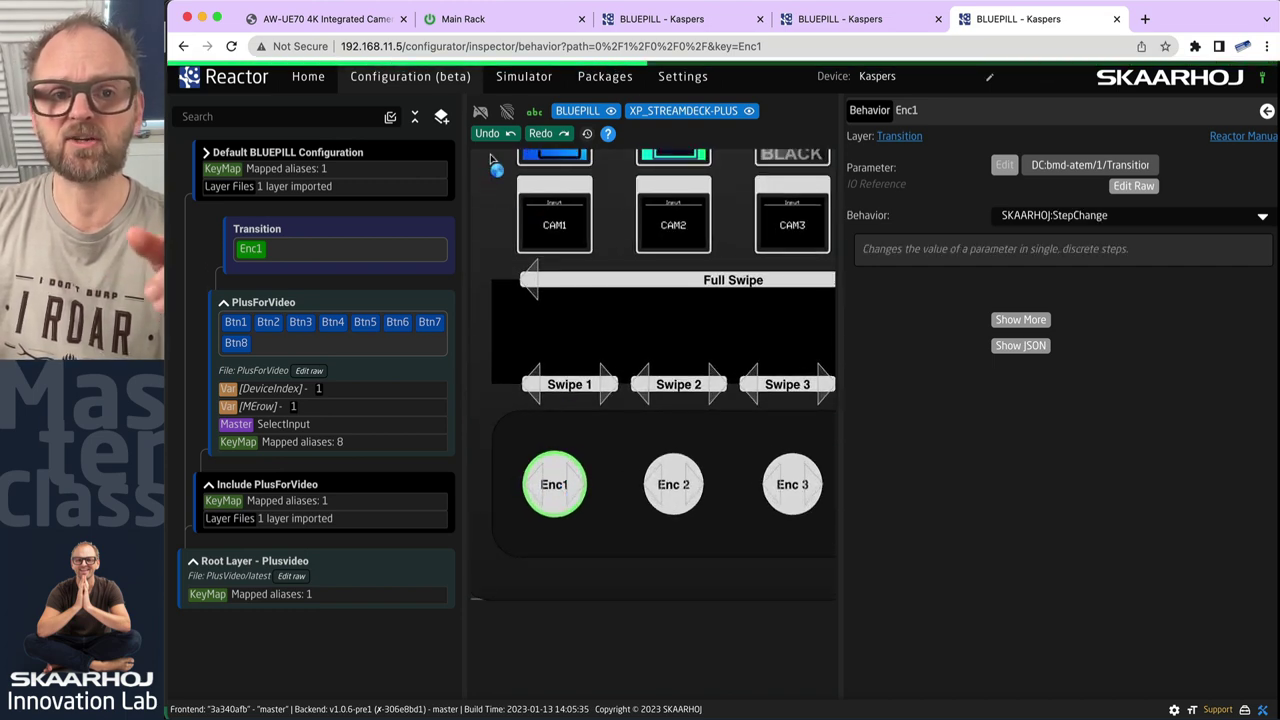
pyautogui.click(481, 112)
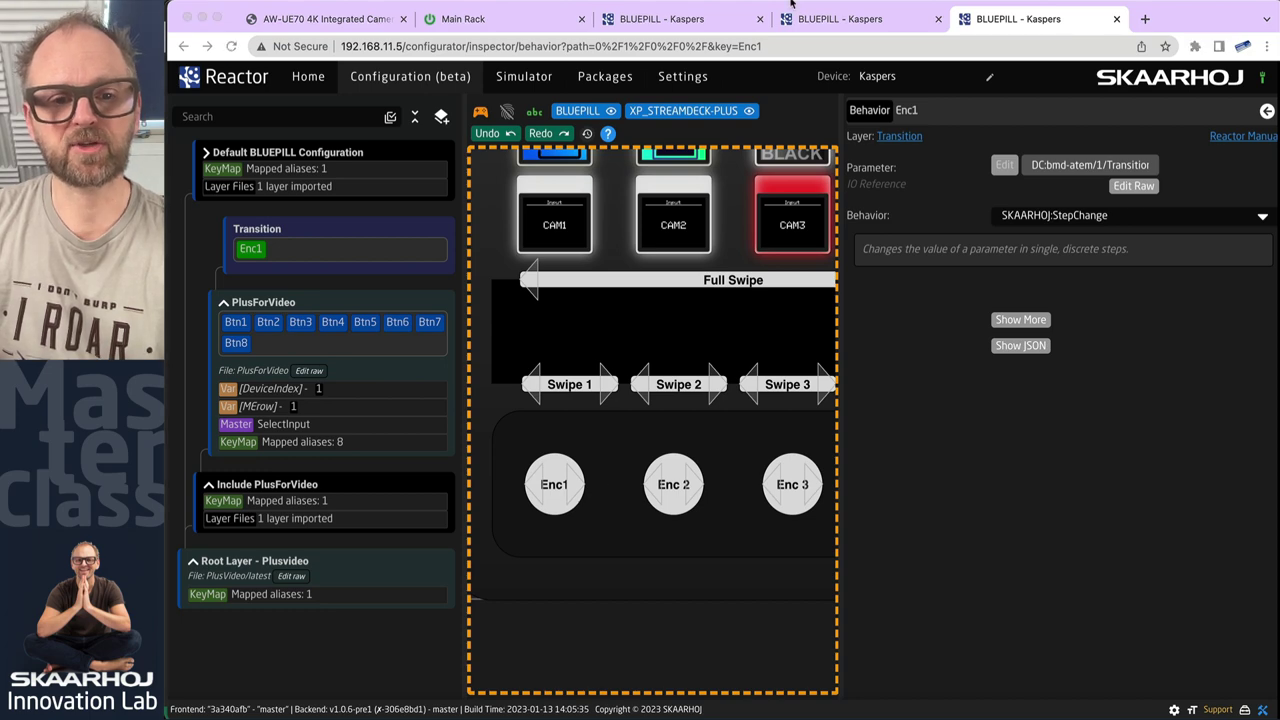
pyautogui.click(365, 347)
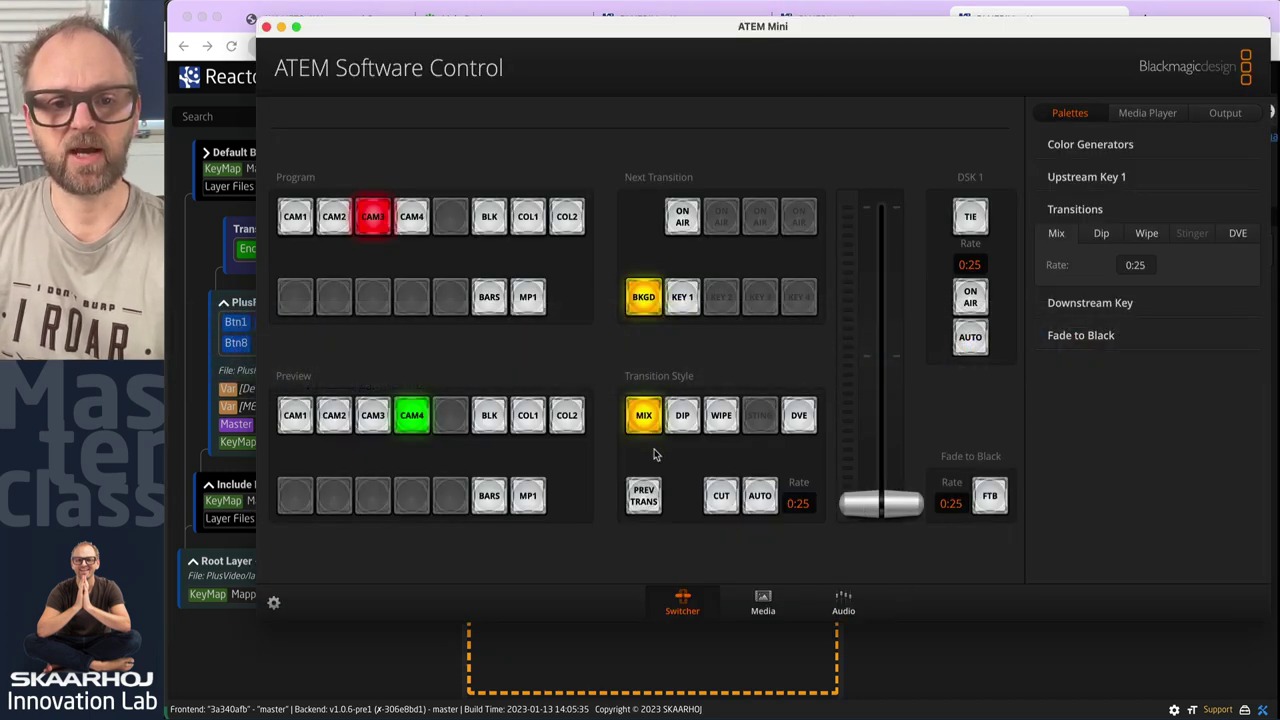
pyautogui.moveTo(688, 38); pyautogui.dragTo(1256, 576)
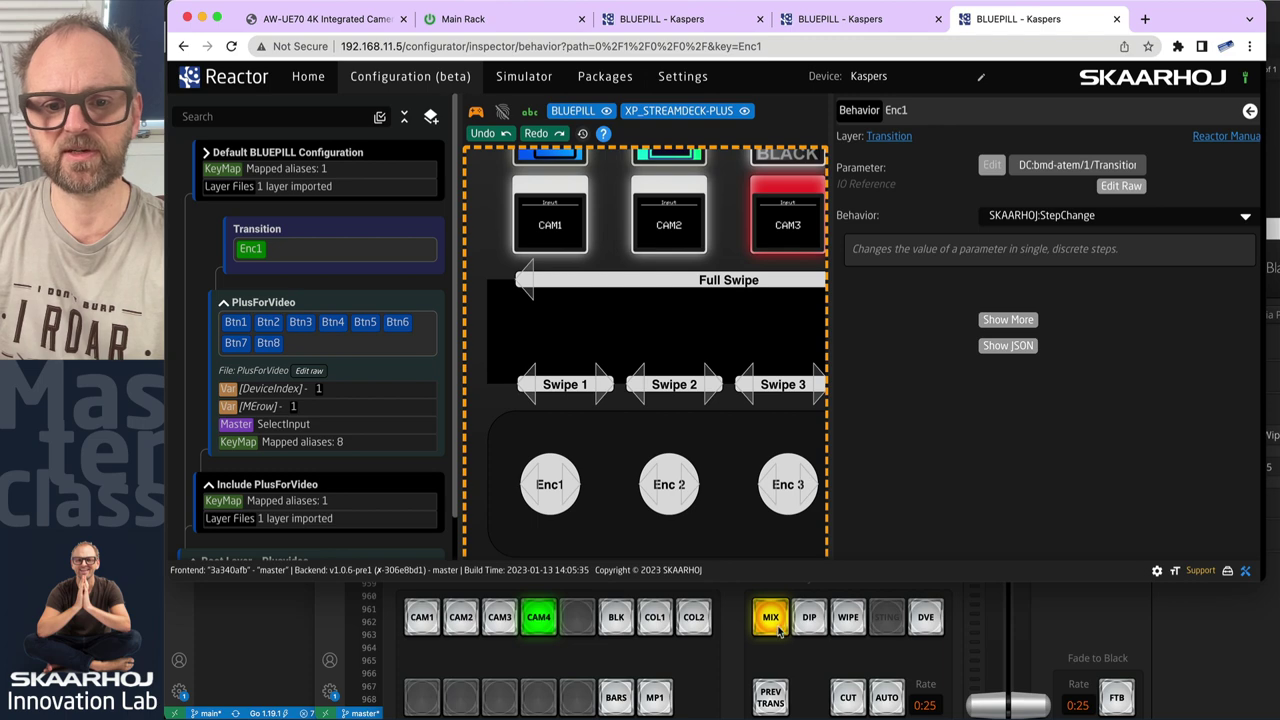
pyautogui.click(808, 618)
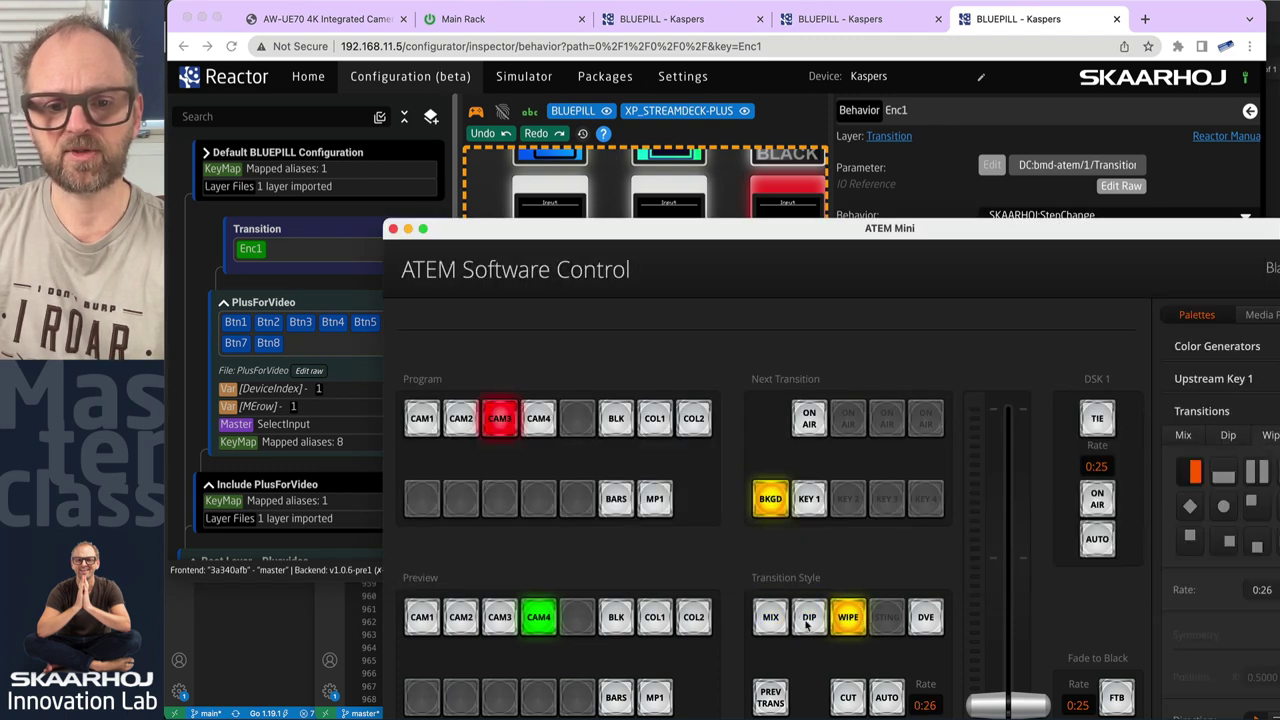
pyautogui.click(1145, 18)
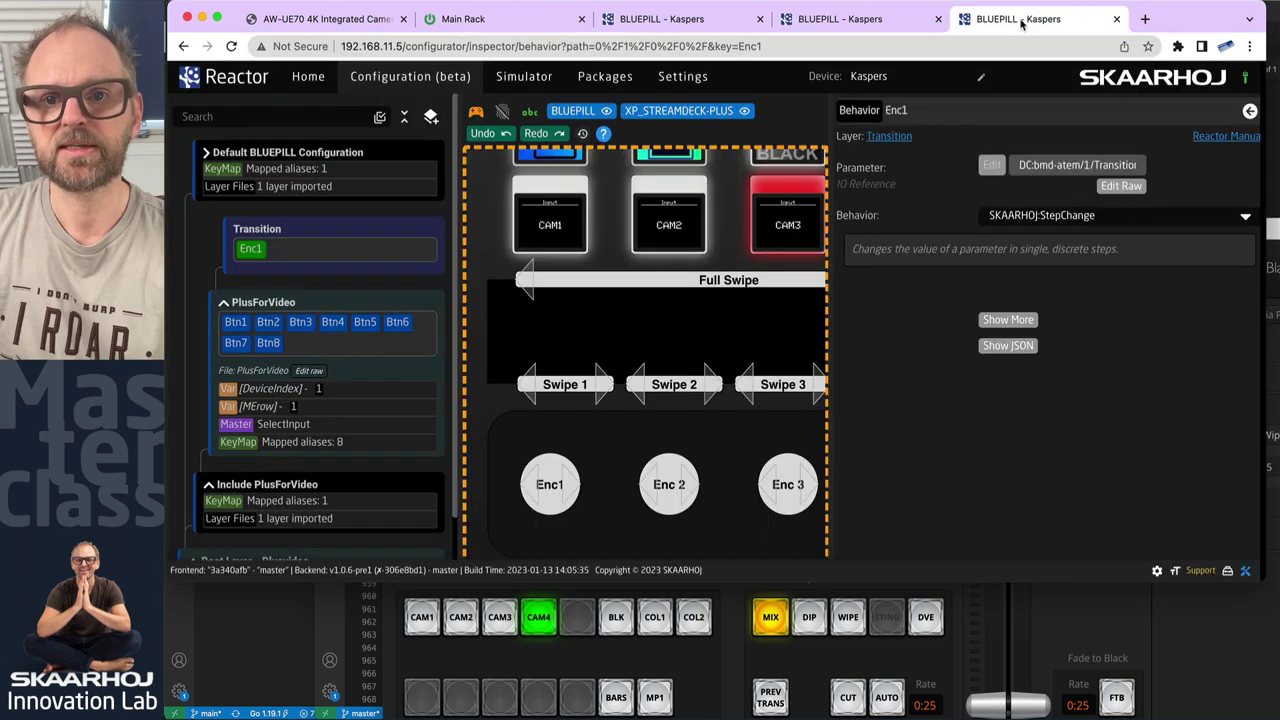
pyautogui.click(1162, 19)
# Test Enc1 in the simulated panel by stepping the ATEM's transition style forward and backward.
pyautogui.click(570, 485)
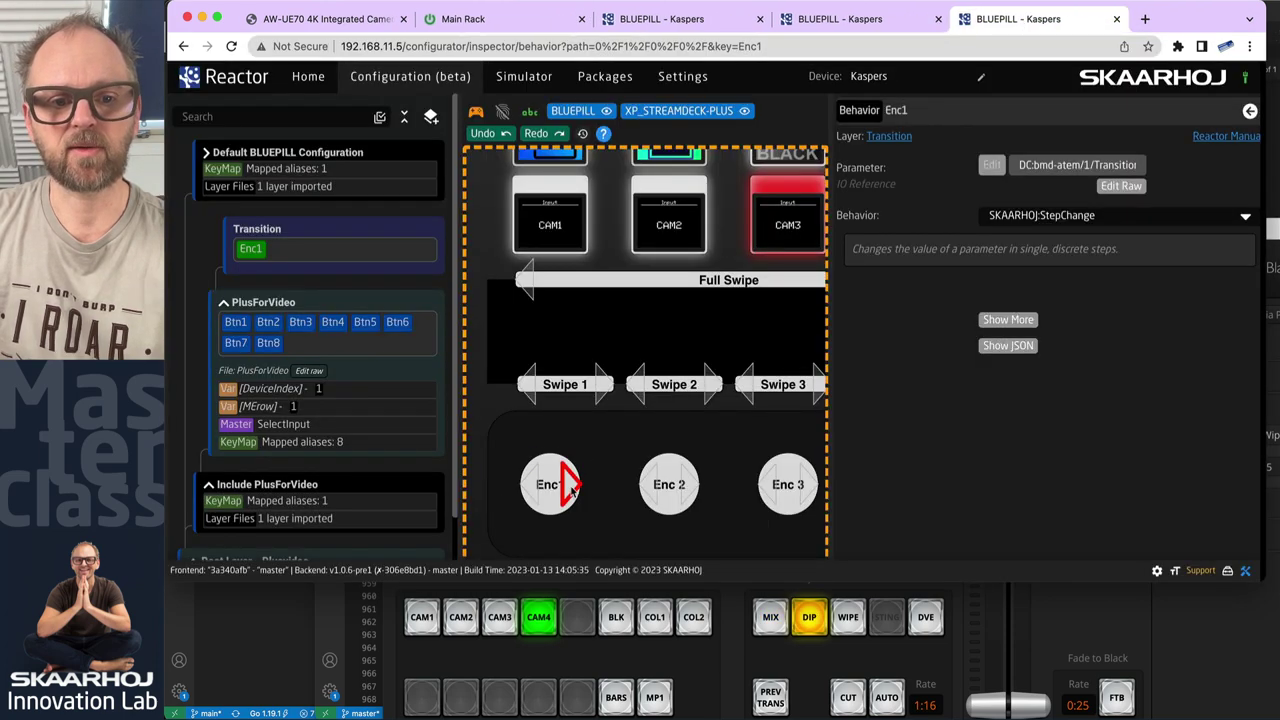
pyautogui.click(570, 485)
pyautogui.click(570, 485)
pyautogui.click(543, 485)
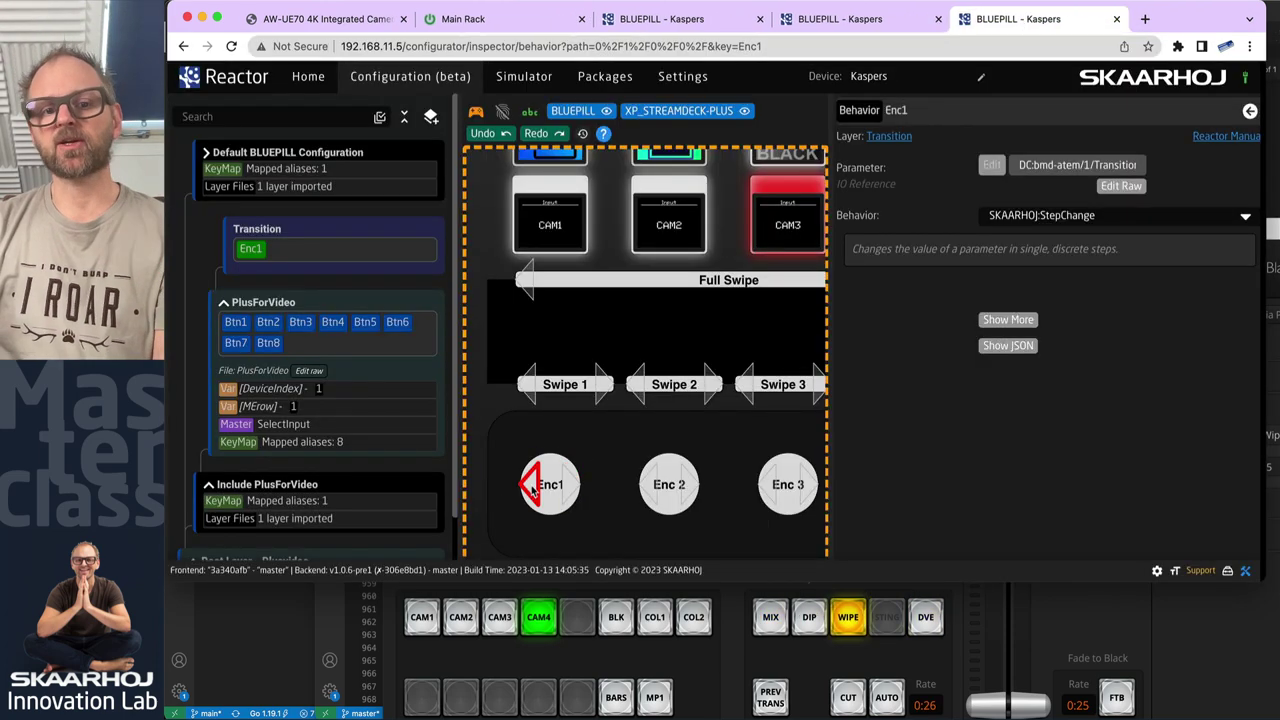
pyautogui.click(543, 485)
pyautogui.click(543, 485)
pyautogui.click(570, 485)
pyautogui.click(570, 485)
pyautogui.click(570, 485)
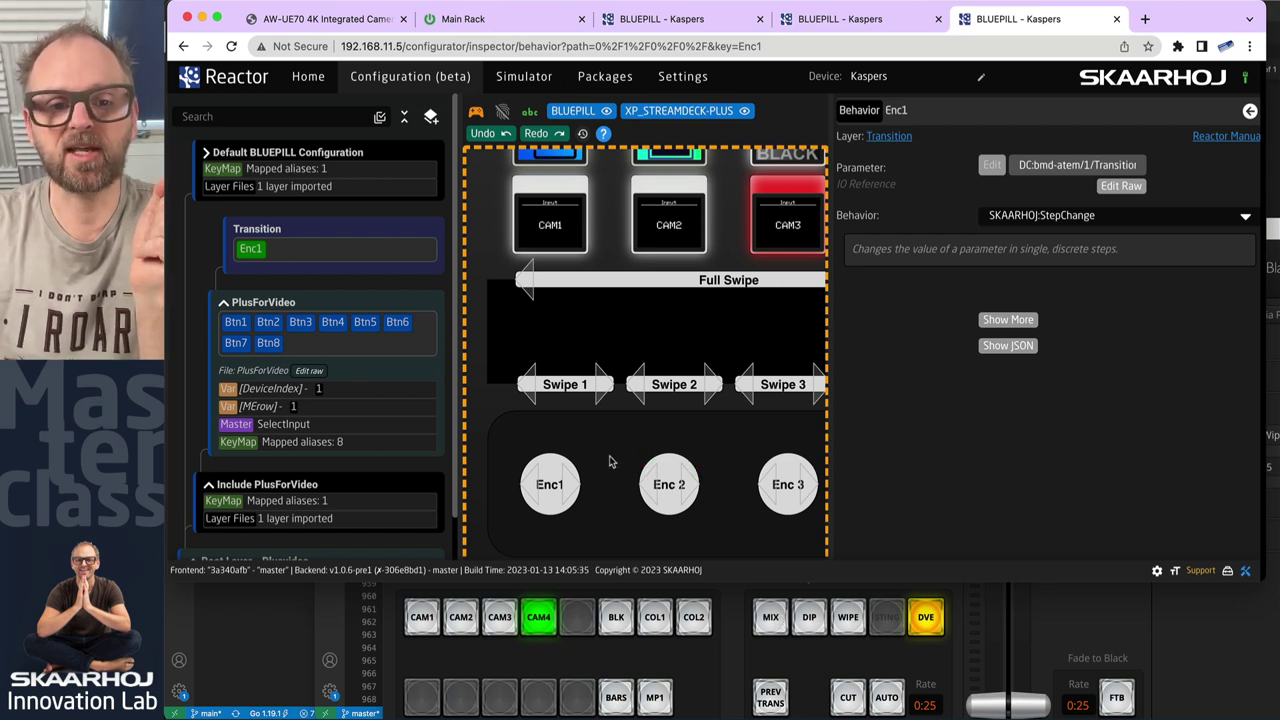
# Create a child layer named "Frame - Dip" under the Transition layer.
pyautogui.scroll(-5, 558, 441)
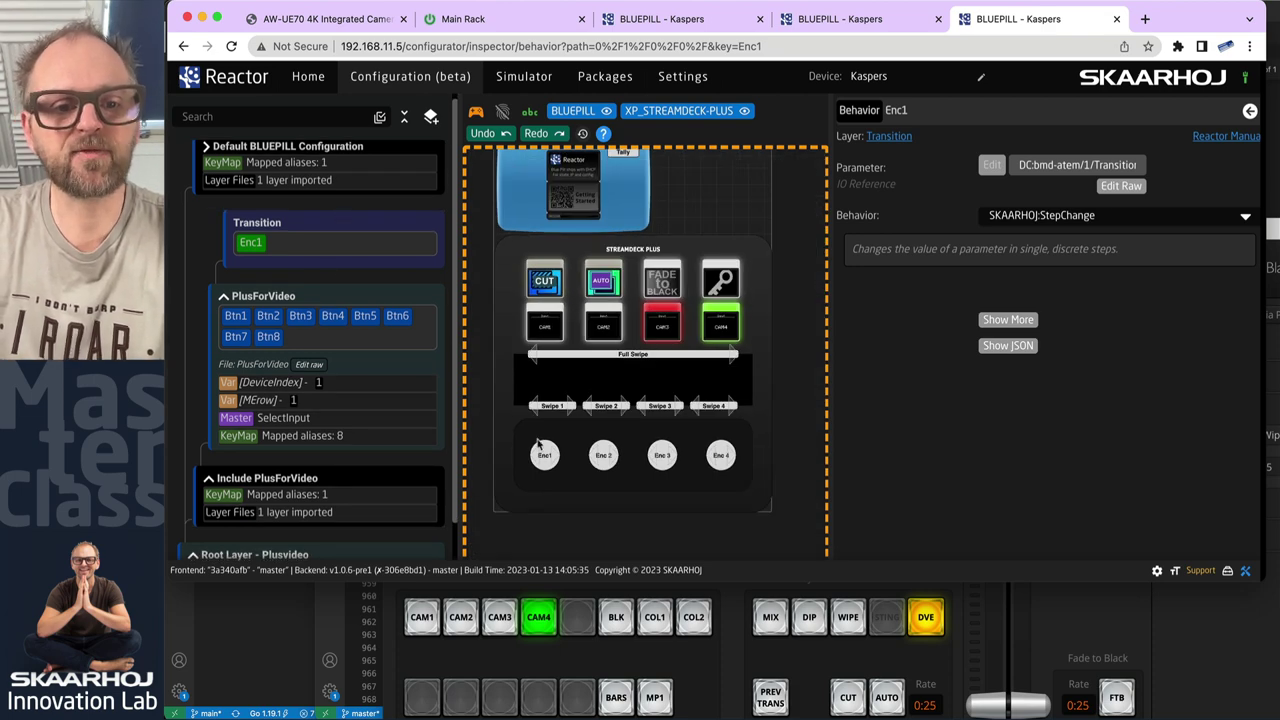
pyautogui.scroll(3, 527, 447)
pyautogui.scroll(3, 527, 447)
pyautogui.click(322, 225)
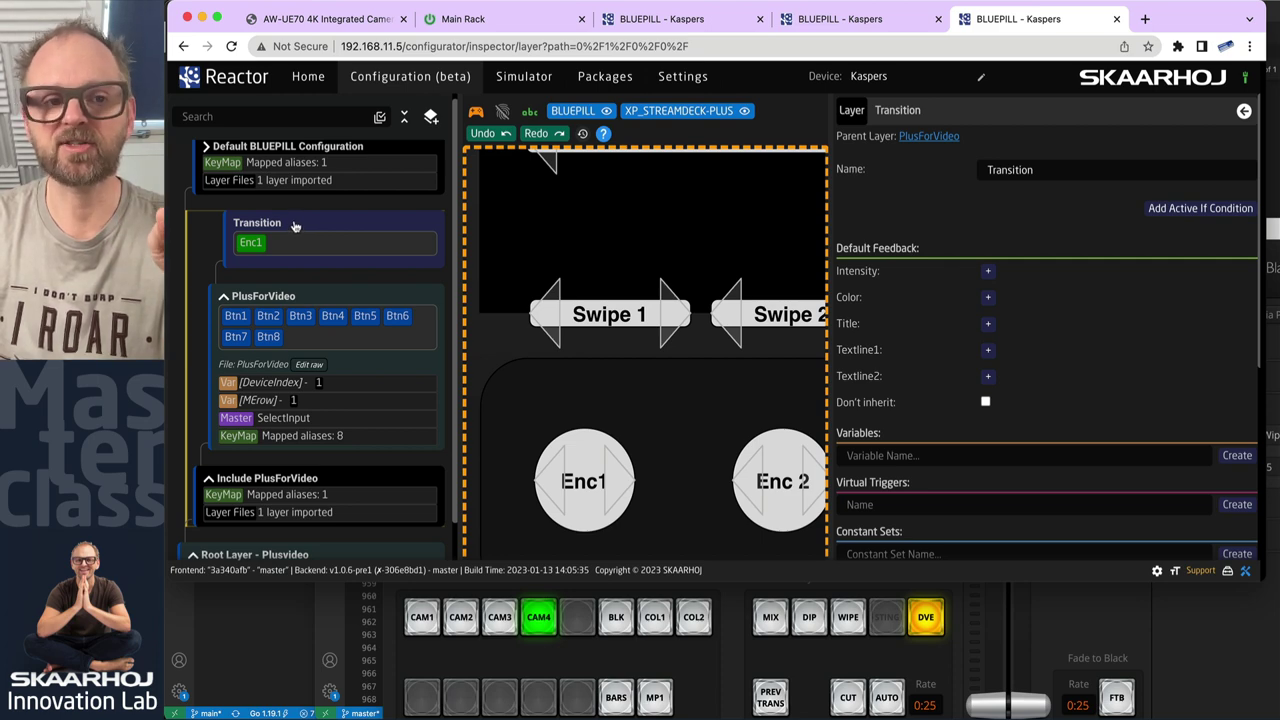
pyautogui.rightClick(295, 226)
pyautogui.click(320, 232)
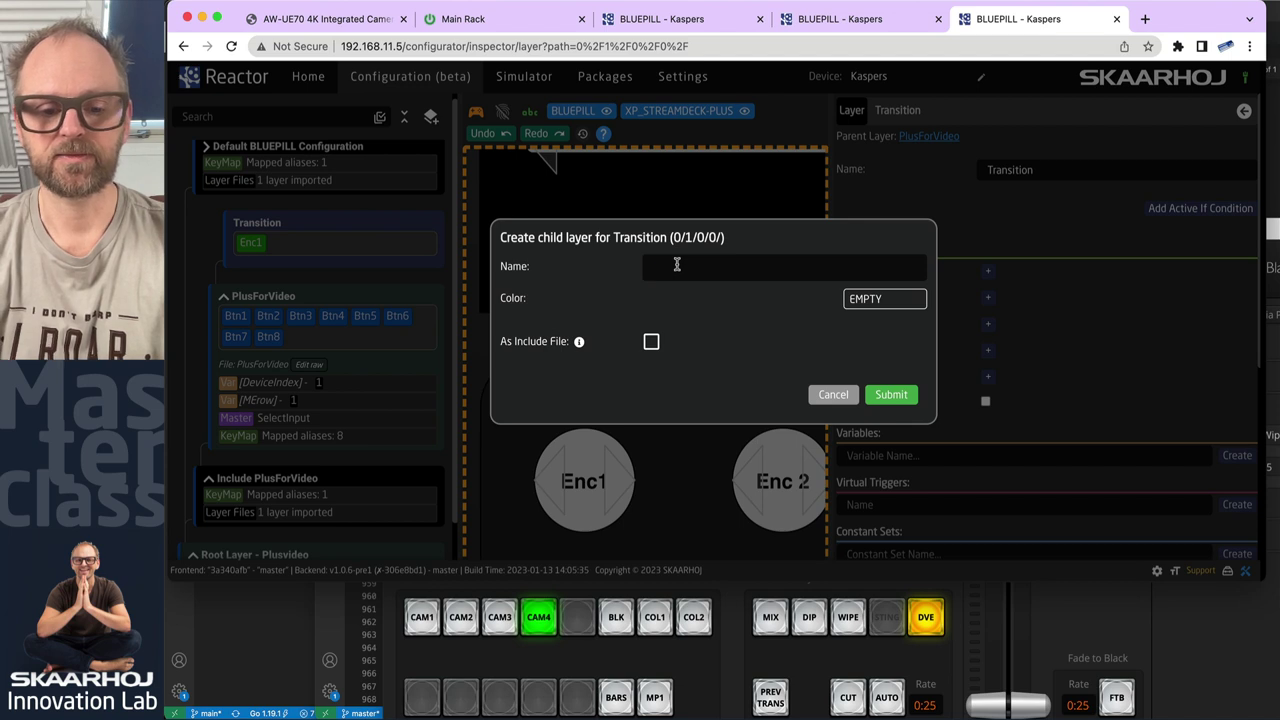
pyautogui.write('Dip')
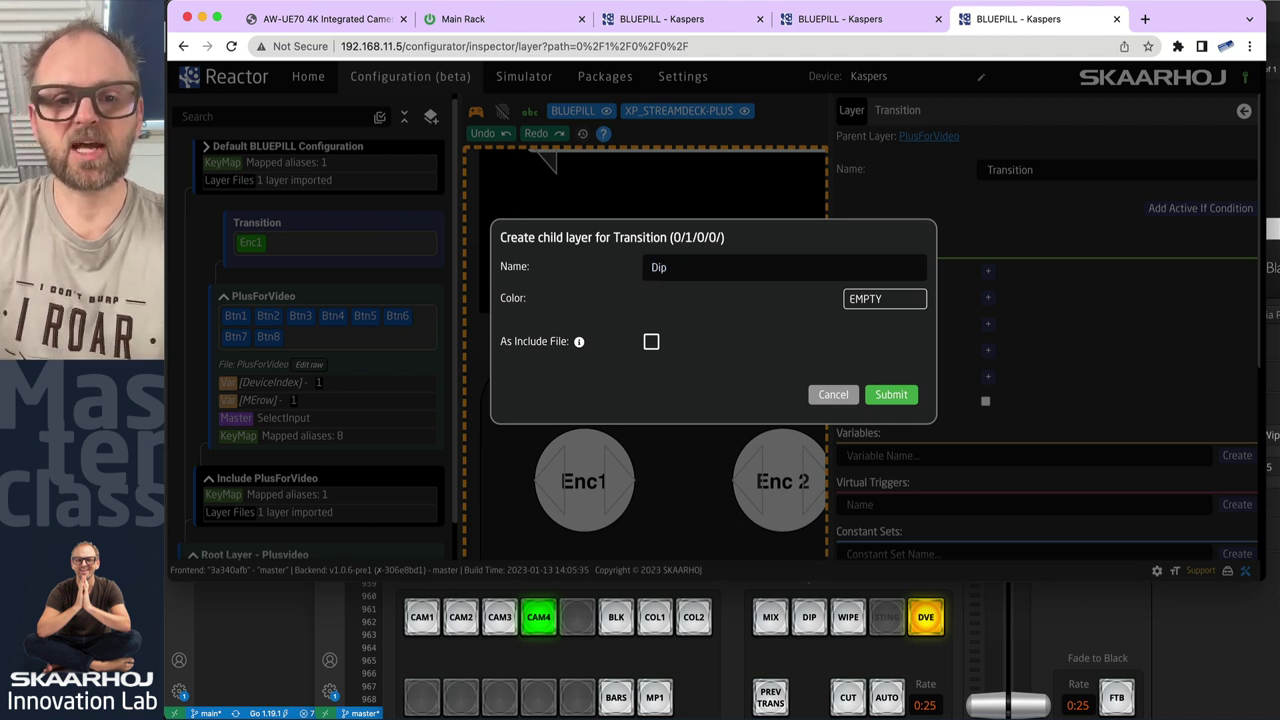
pyautogui.write('Frame -')
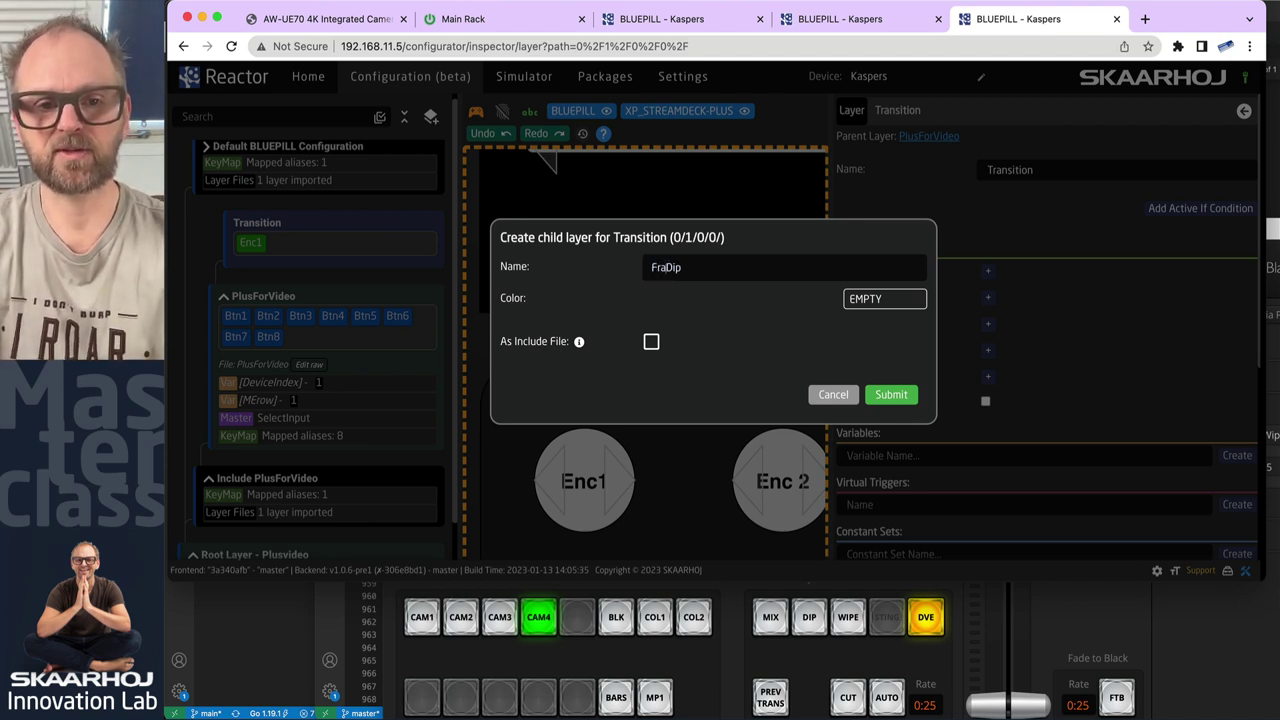
pyautogui.click(900, 394)
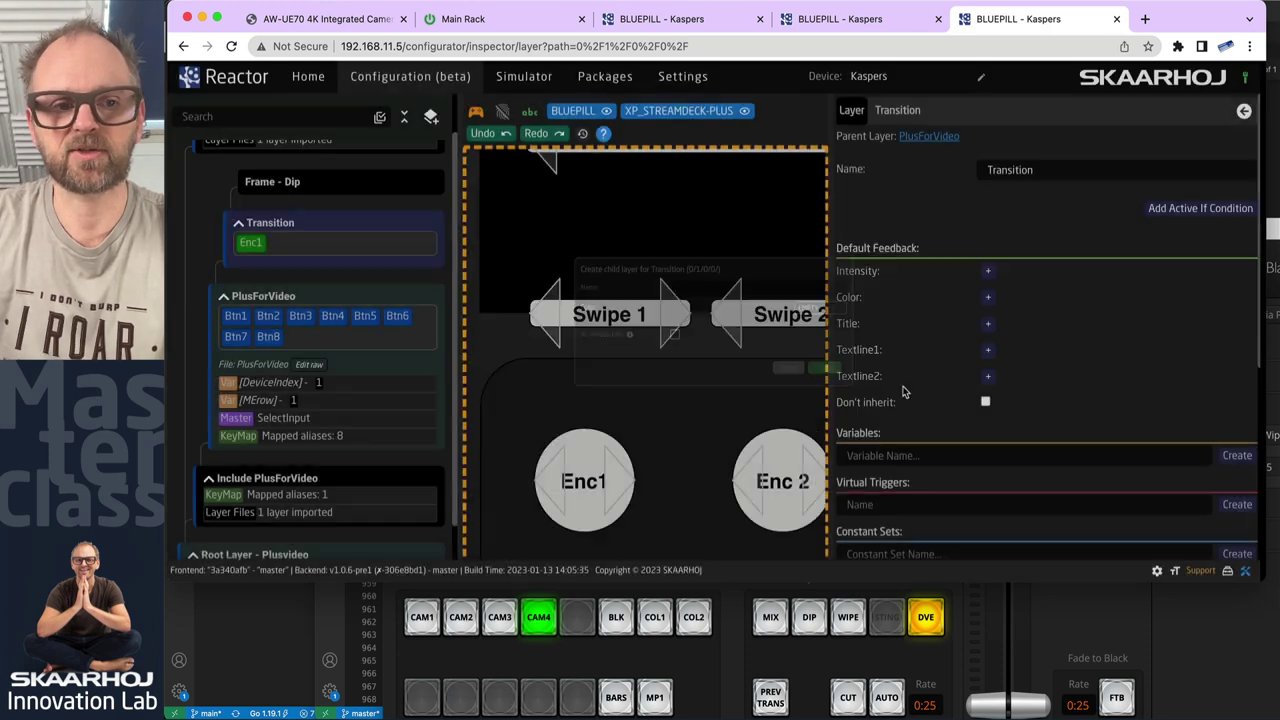
# Create another child layer under Transition, named "Frames - Wipe".
pyautogui.rightClick(304, 224)
pyautogui.click(312, 232)
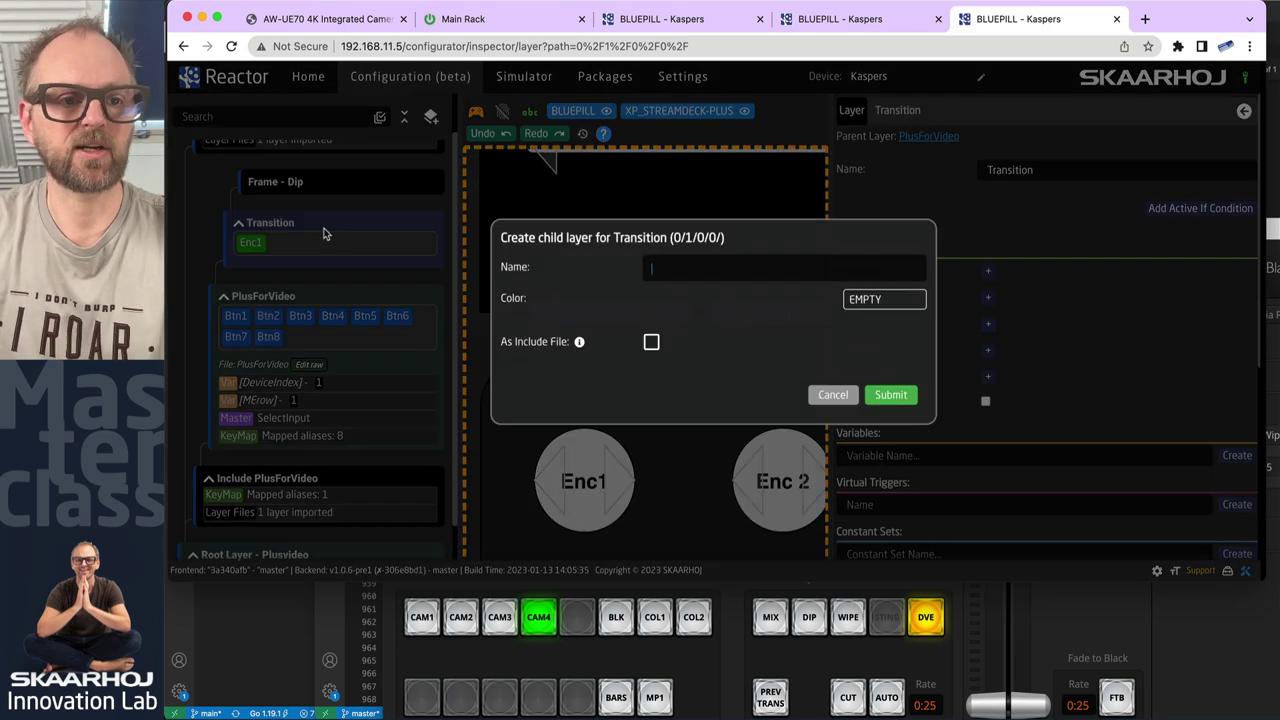
pyautogui.write('Frames -')
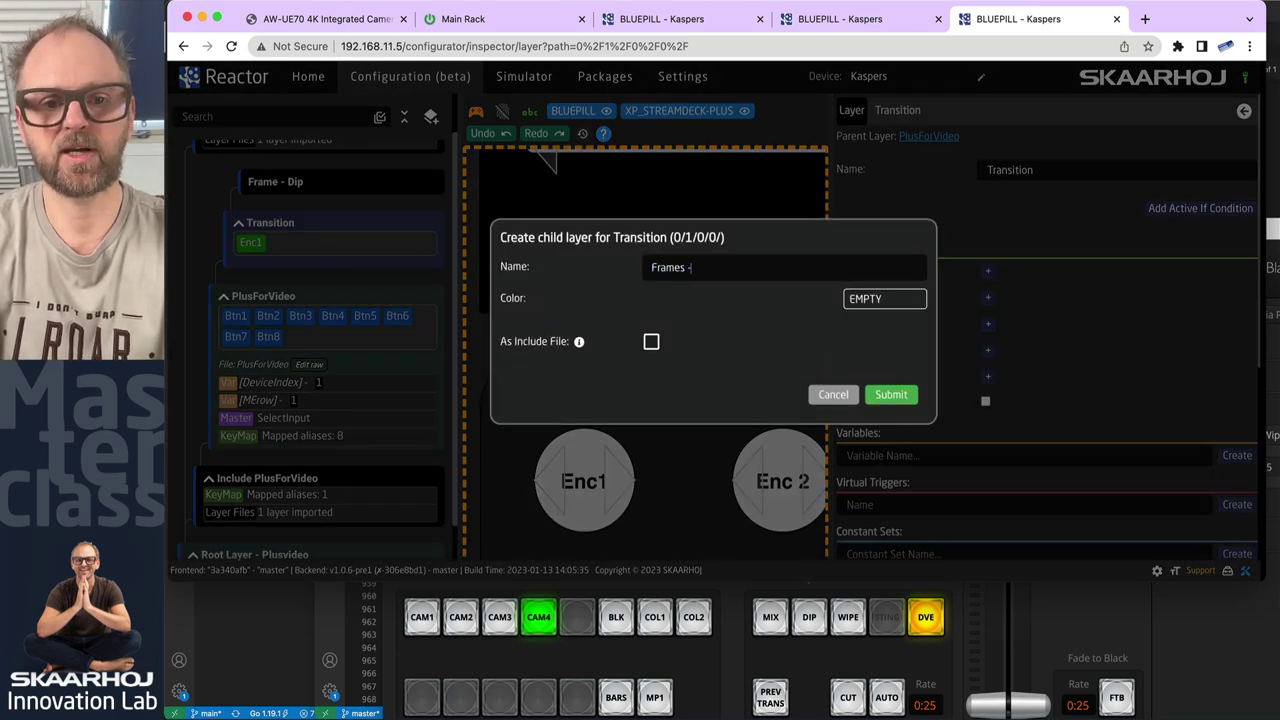
pyautogui.write(' Wipe')
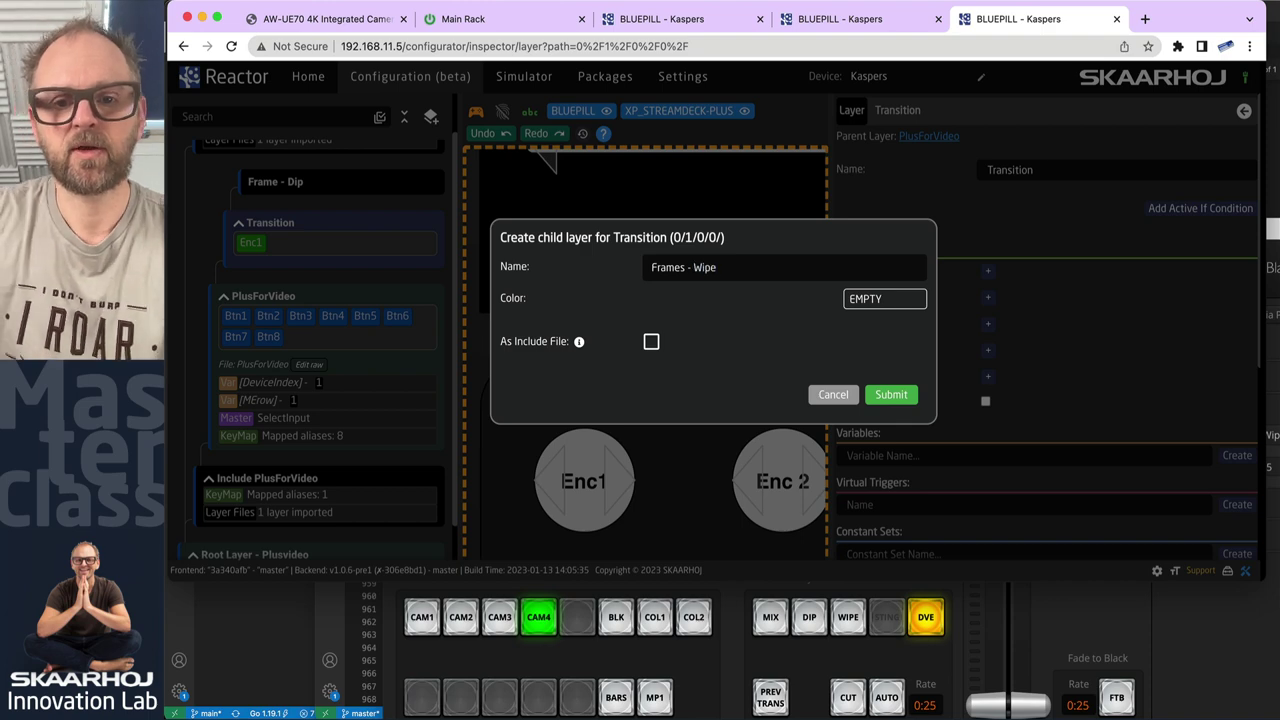
pyautogui.click(891, 394)
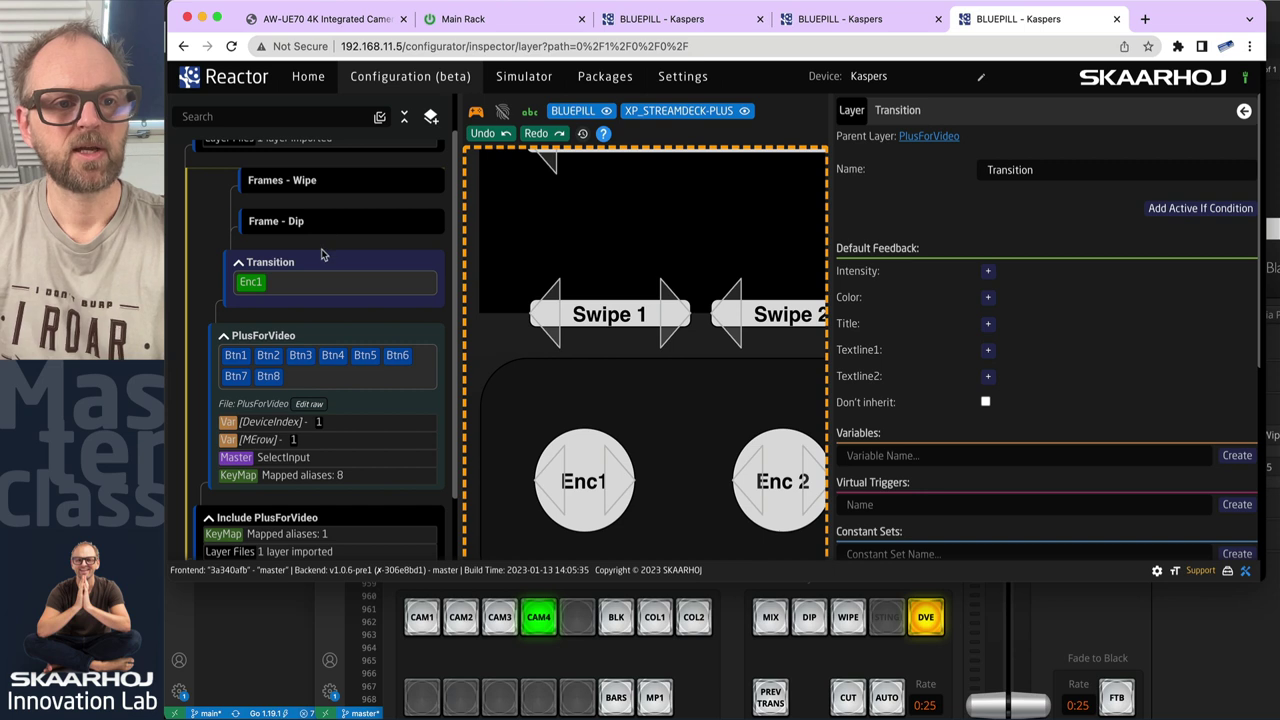
pyautogui.rightClick(320, 262)
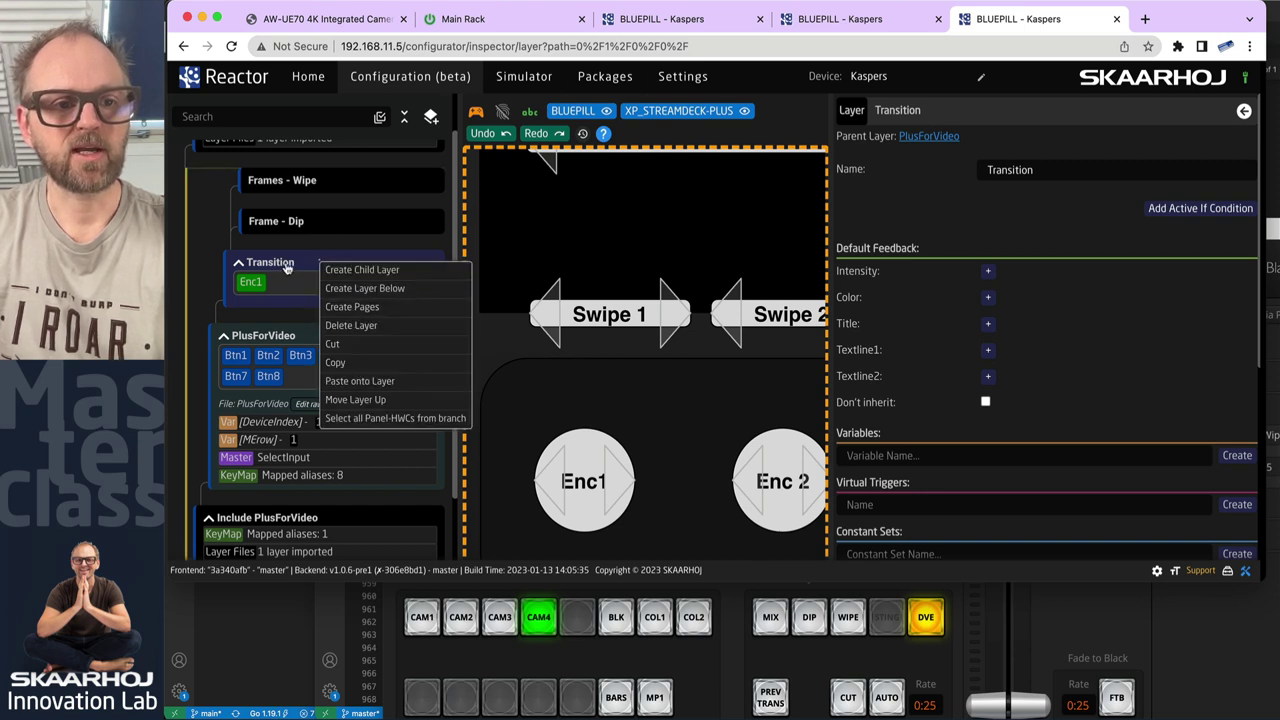
pyautogui.press('Escape')
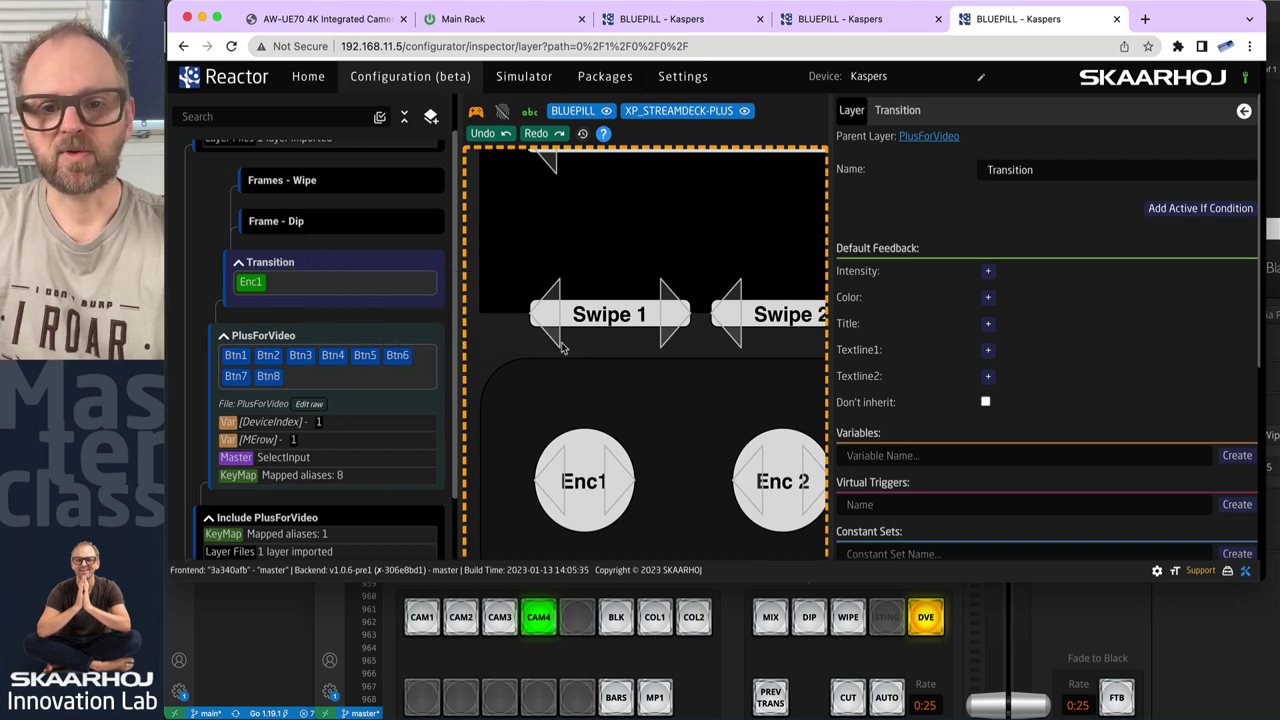
# Create a variable named Stack on the Transition layer and open its settings.
pyautogui.click(905, 452)
pyautogui.write('Stack')
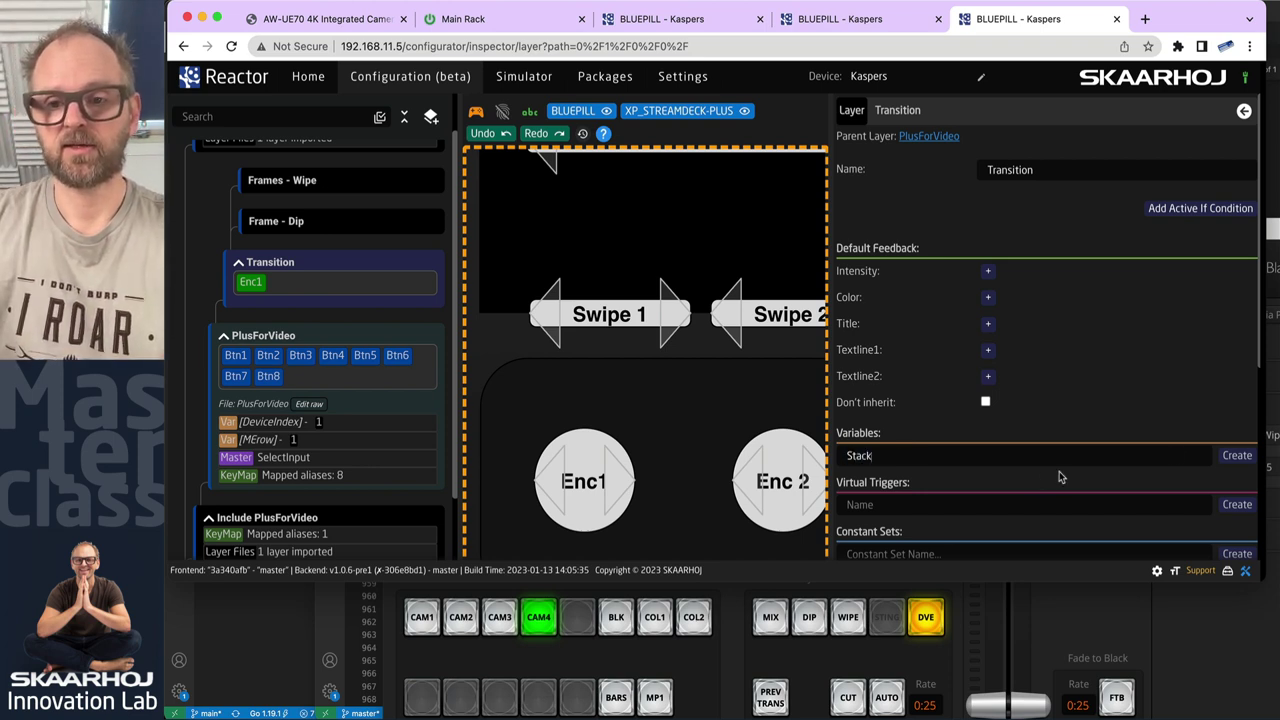
pyautogui.click(1228, 457)
pyautogui.click(862, 458)
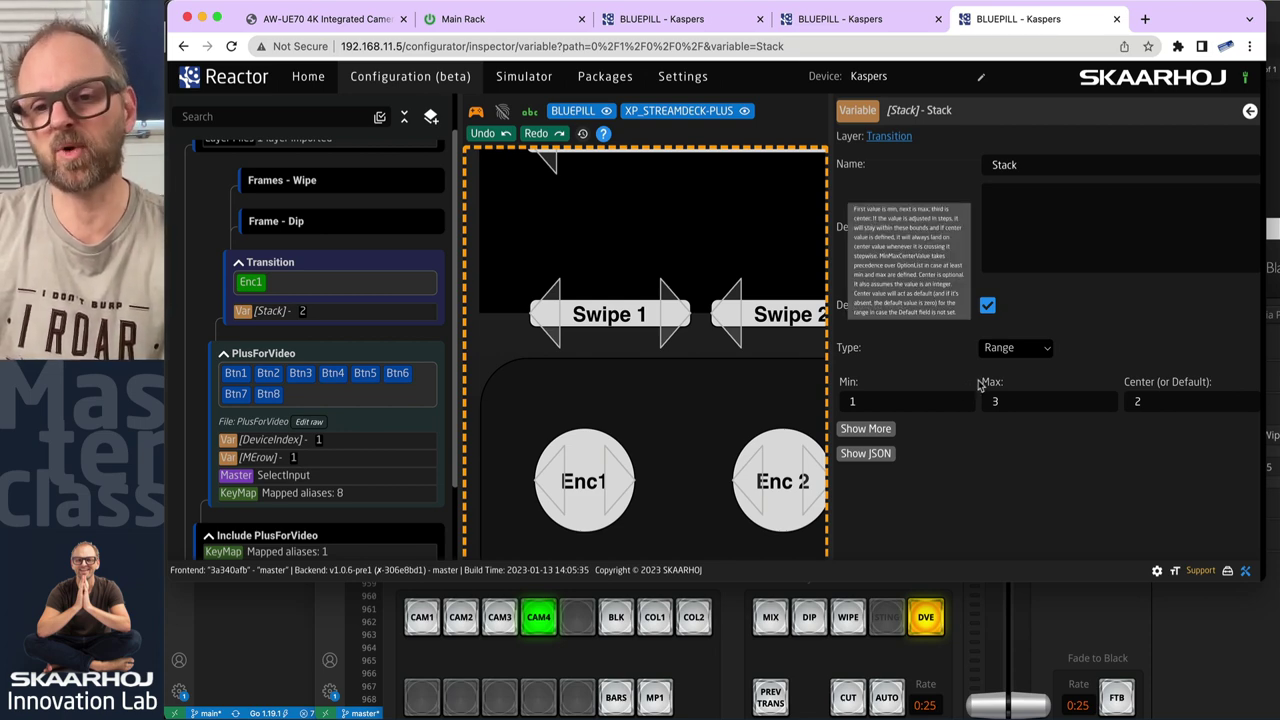
# Change the Stack variable's type to Options with the values off (label Off) and on (label On).
pyautogui.click(1020, 350)
pyautogui.click(1005, 370)
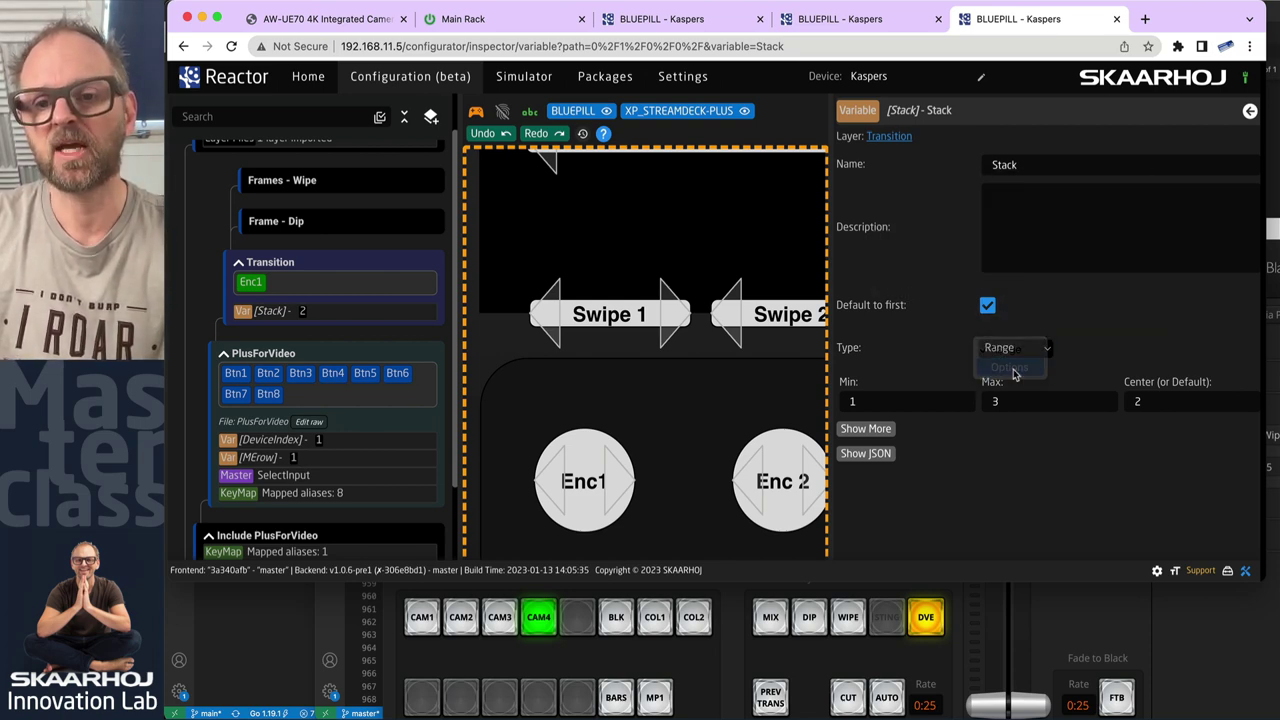
pyautogui.click(864, 412)
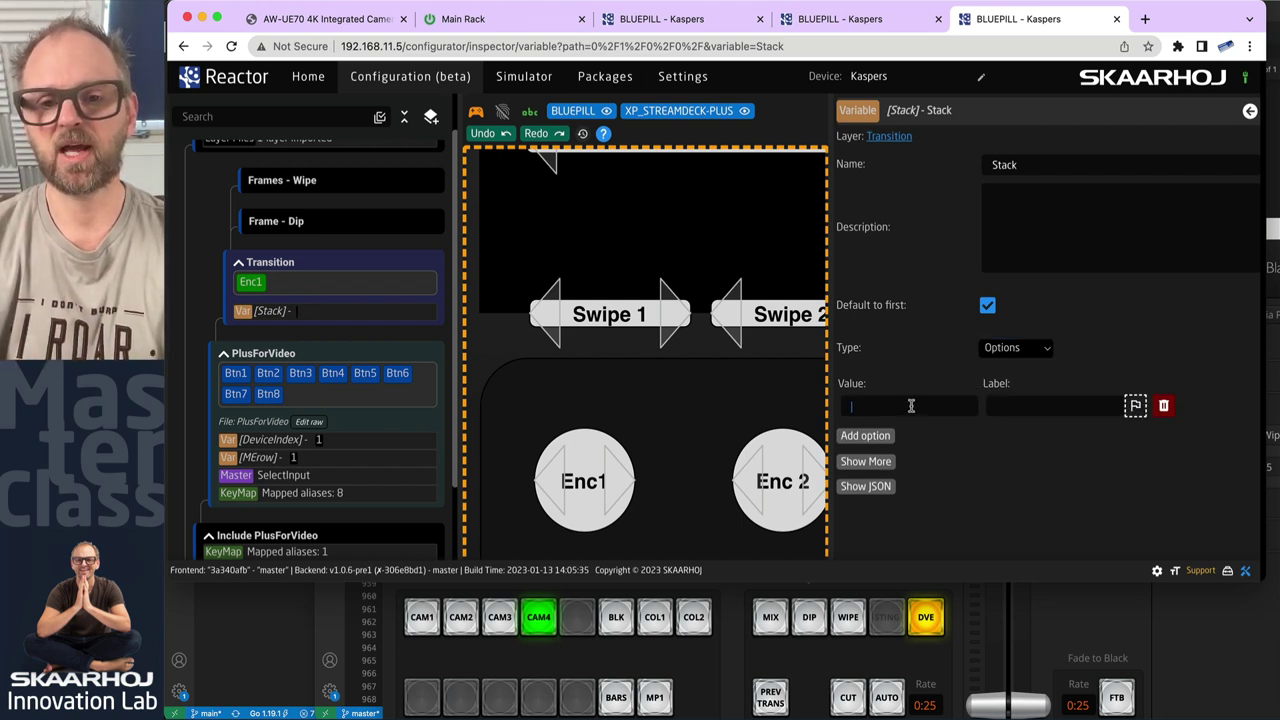
pyautogui.write('off')
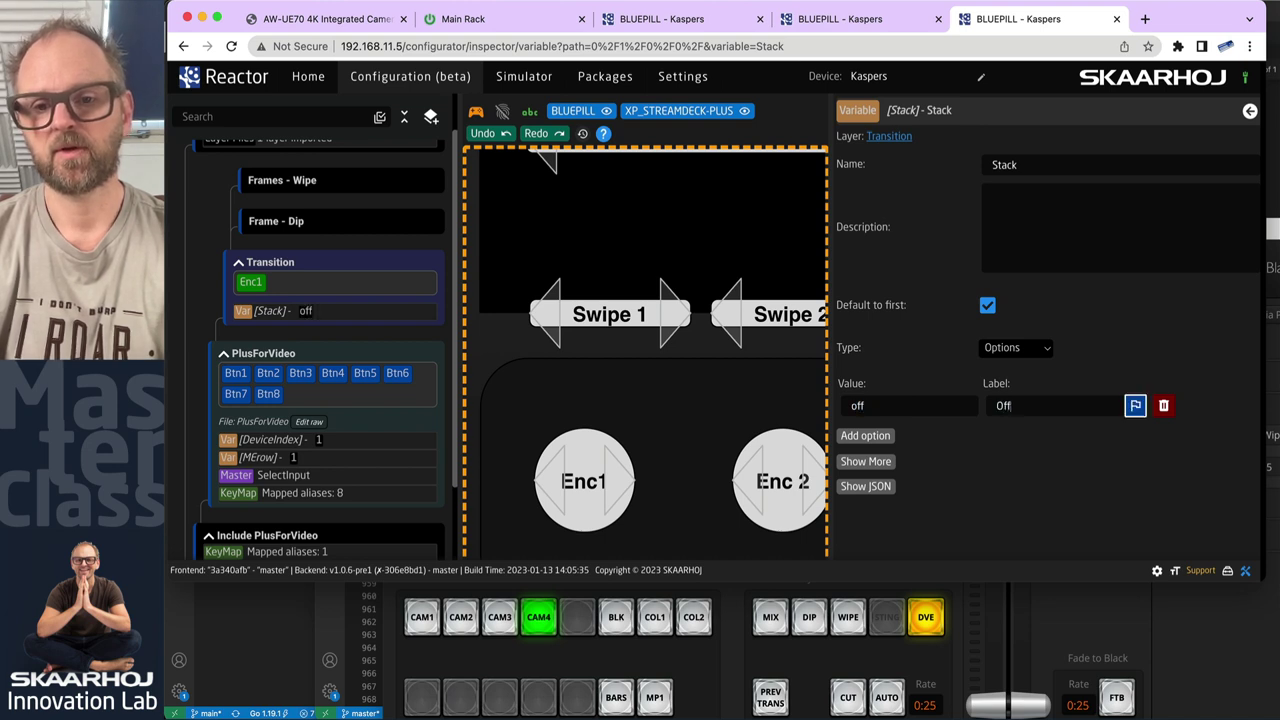
pyautogui.click(868, 435)
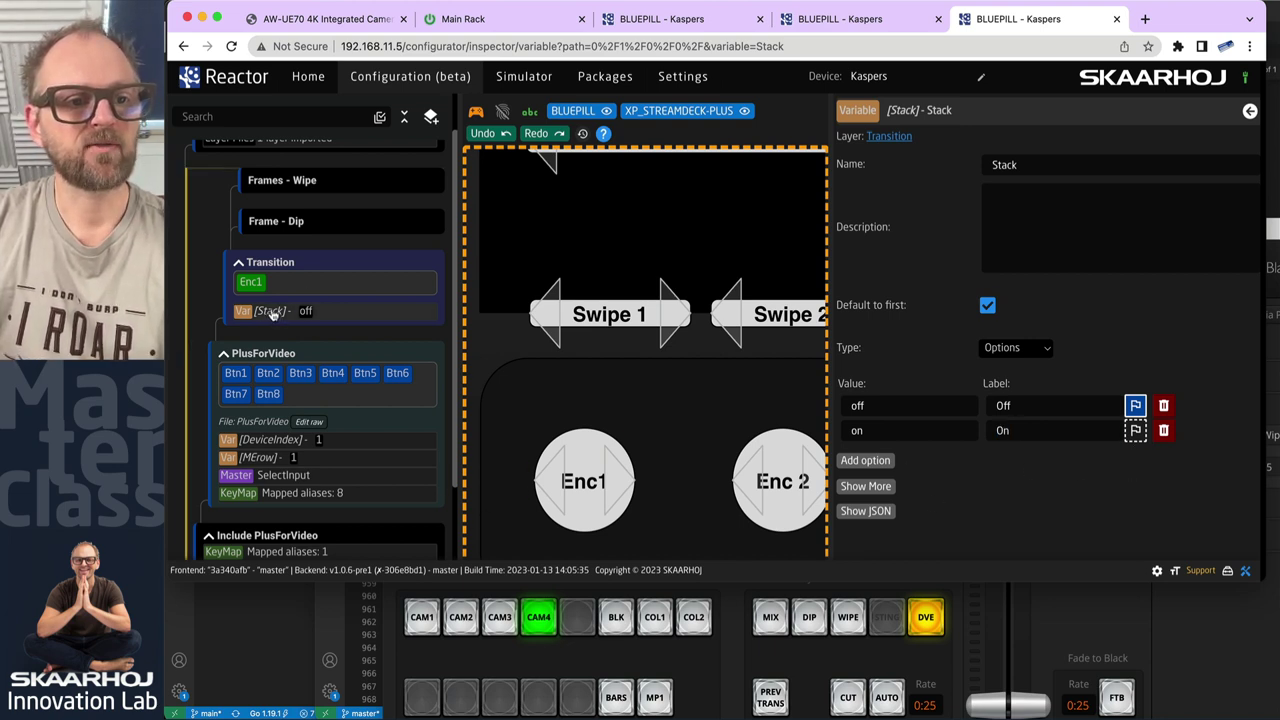
# Add an Active If condition to the Frame - Dip layer, using the Stack variable as its first statement.
pyautogui.scroll(2, 305, 300)
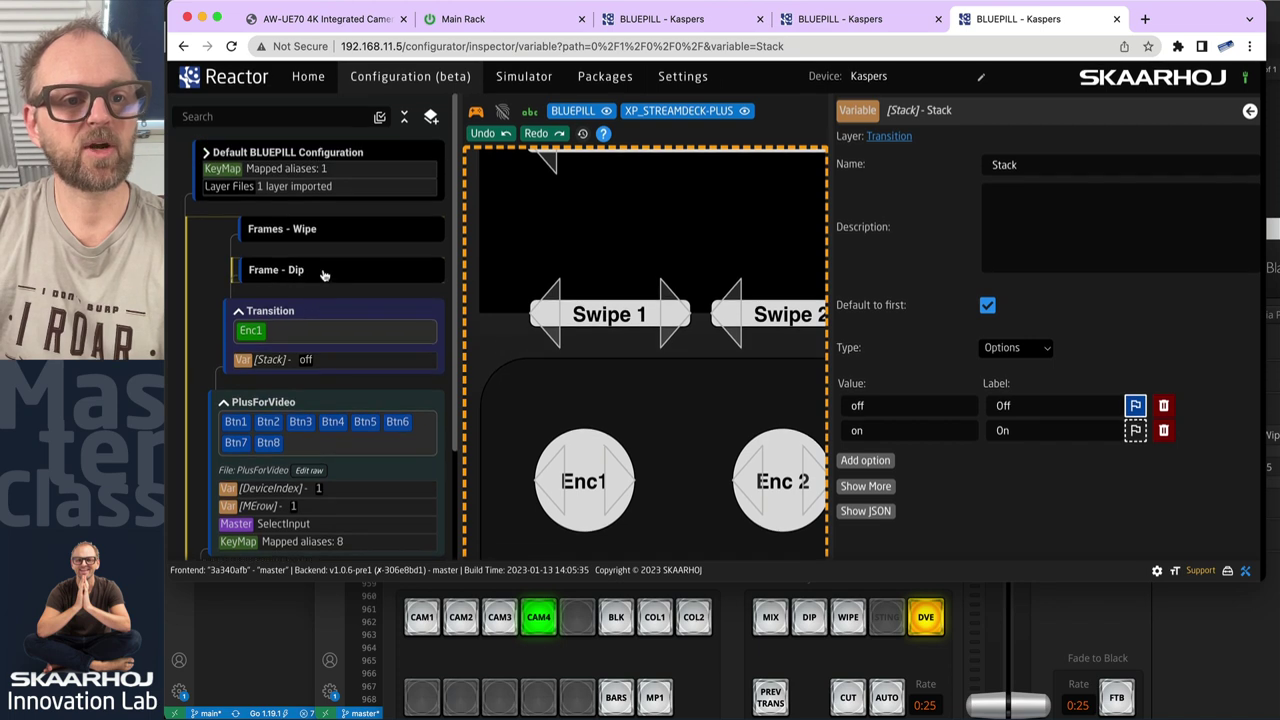
pyautogui.click(322, 271)
pyautogui.click(1196, 212)
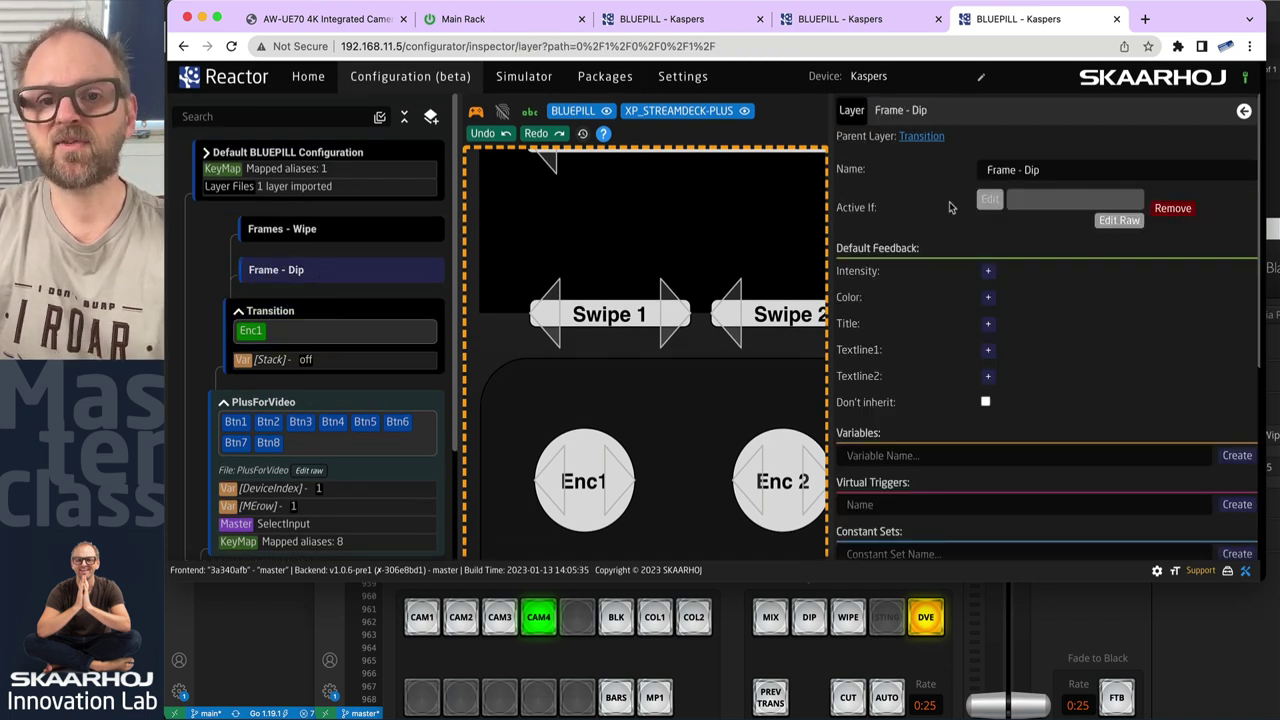
pyautogui.click(989, 201)
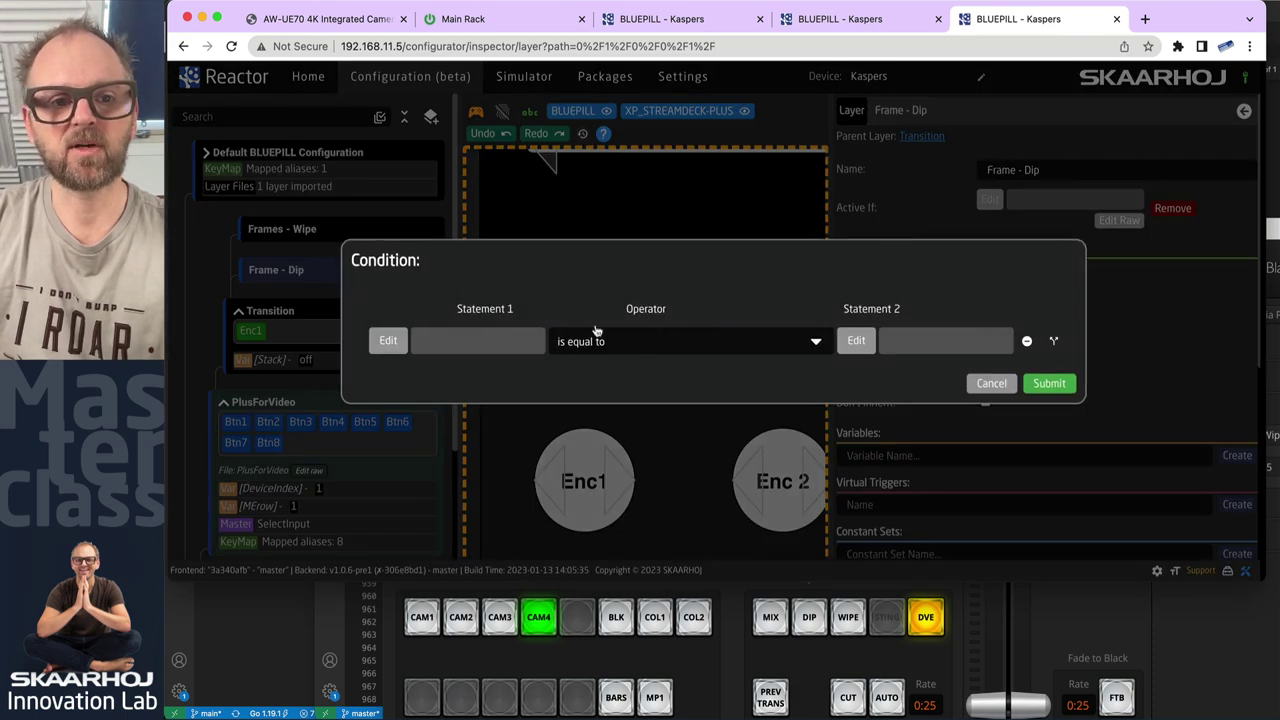
pyautogui.click(388, 341)
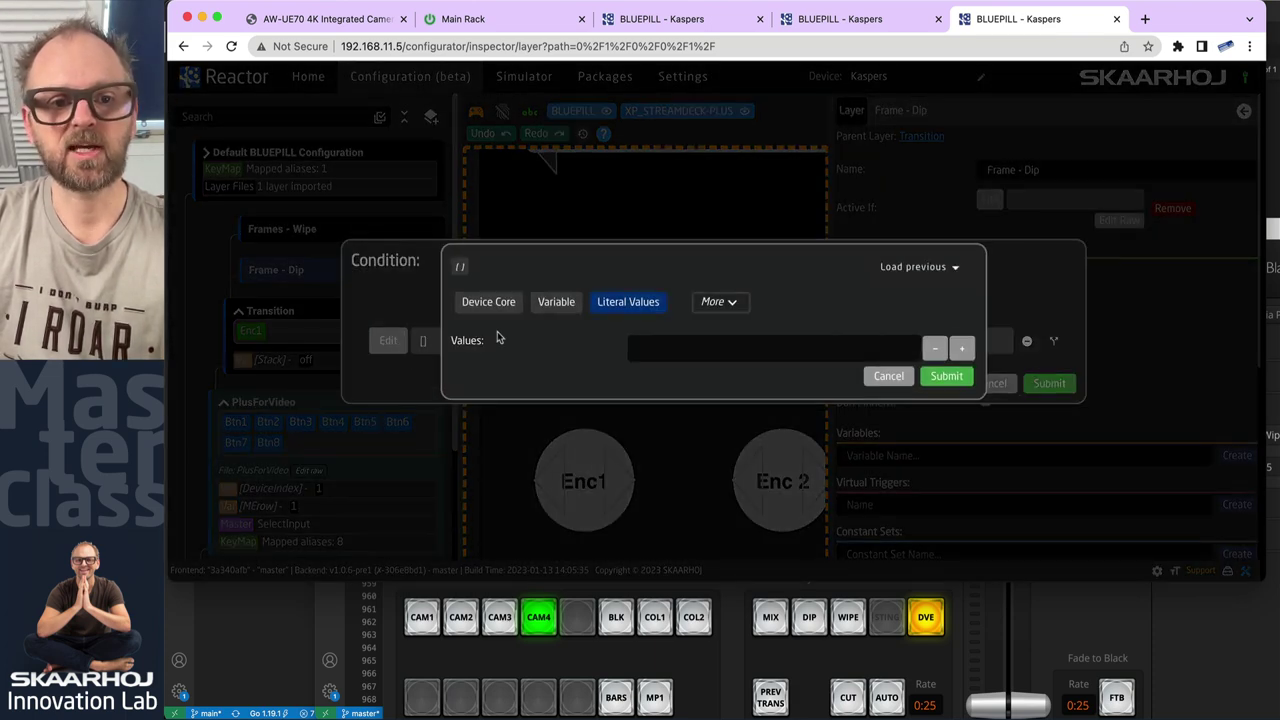
pyautogui.click(555, 303)
pyautogui.click(717, 338)
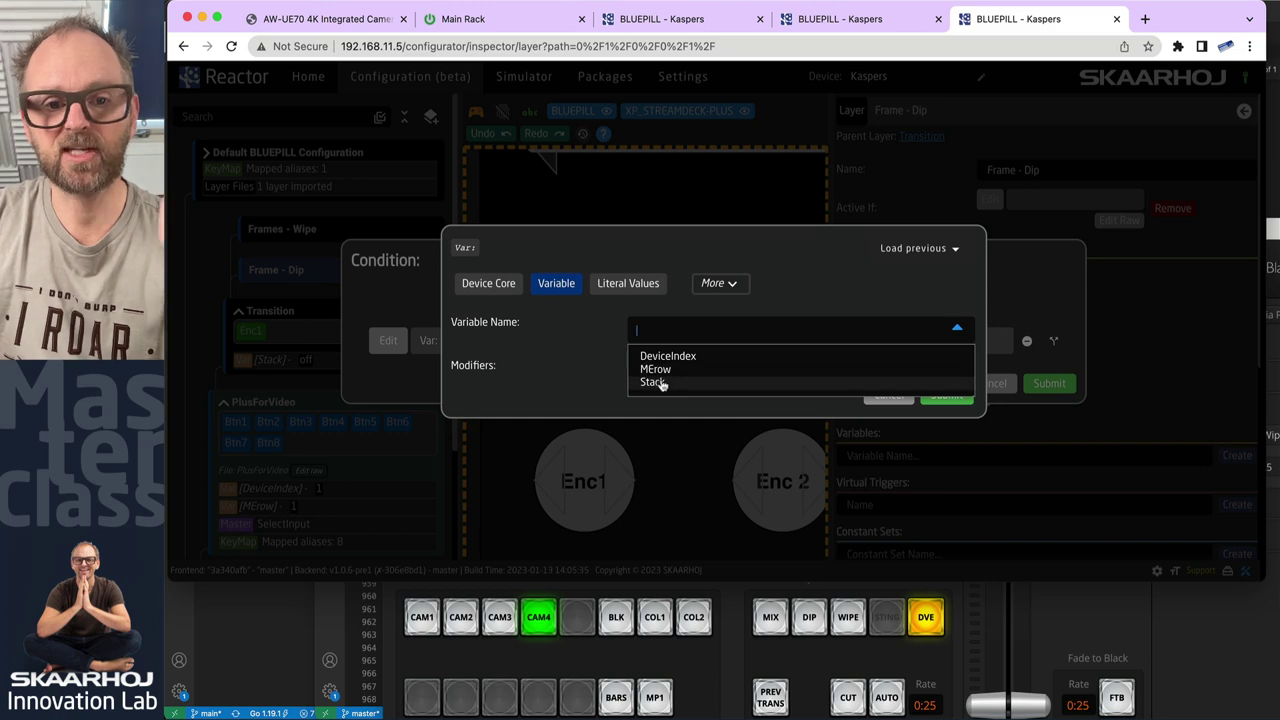
pyautogui.click(655, 382)
pyautogui.click(950, 397)
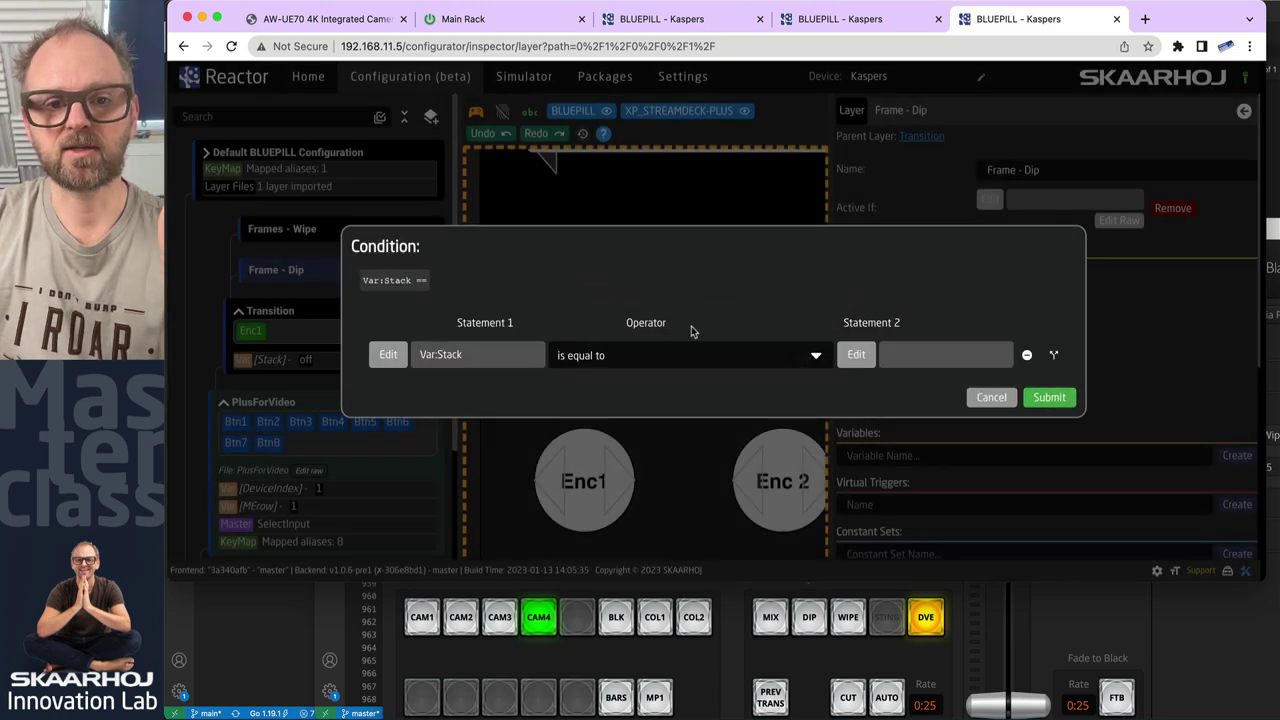
# Complete the Frame - Dip condition so that Stack is equal to the literal value on.
pyautogui.click(627, 362)
pyautogui.click(856, 355)
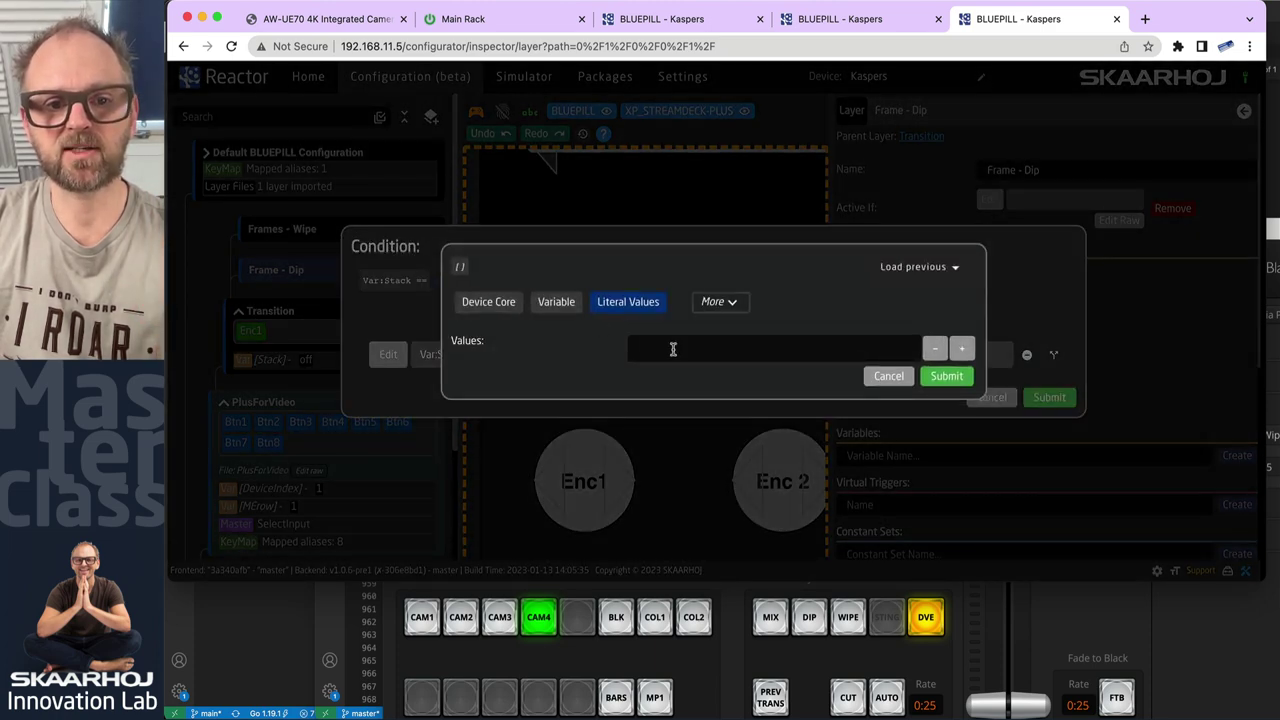
pyautogui.write('on')
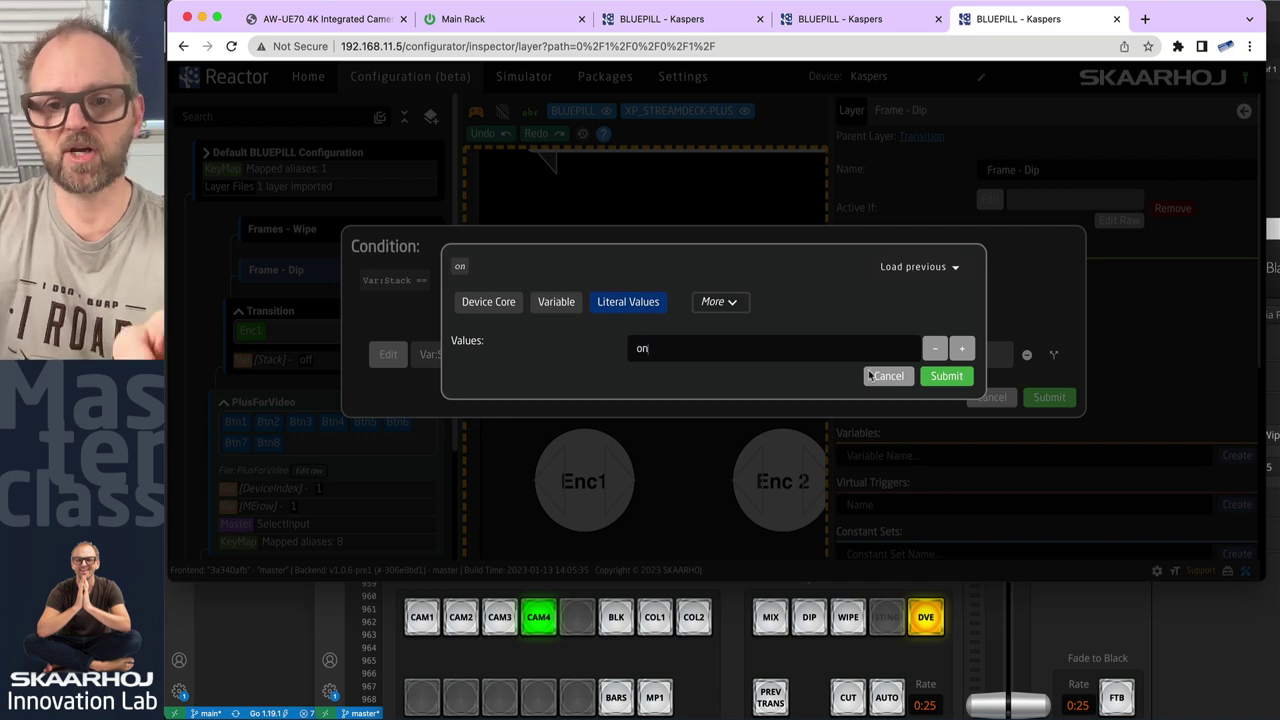
pyautogui.click(947, 376)
pyautogui.click(1049, 397)
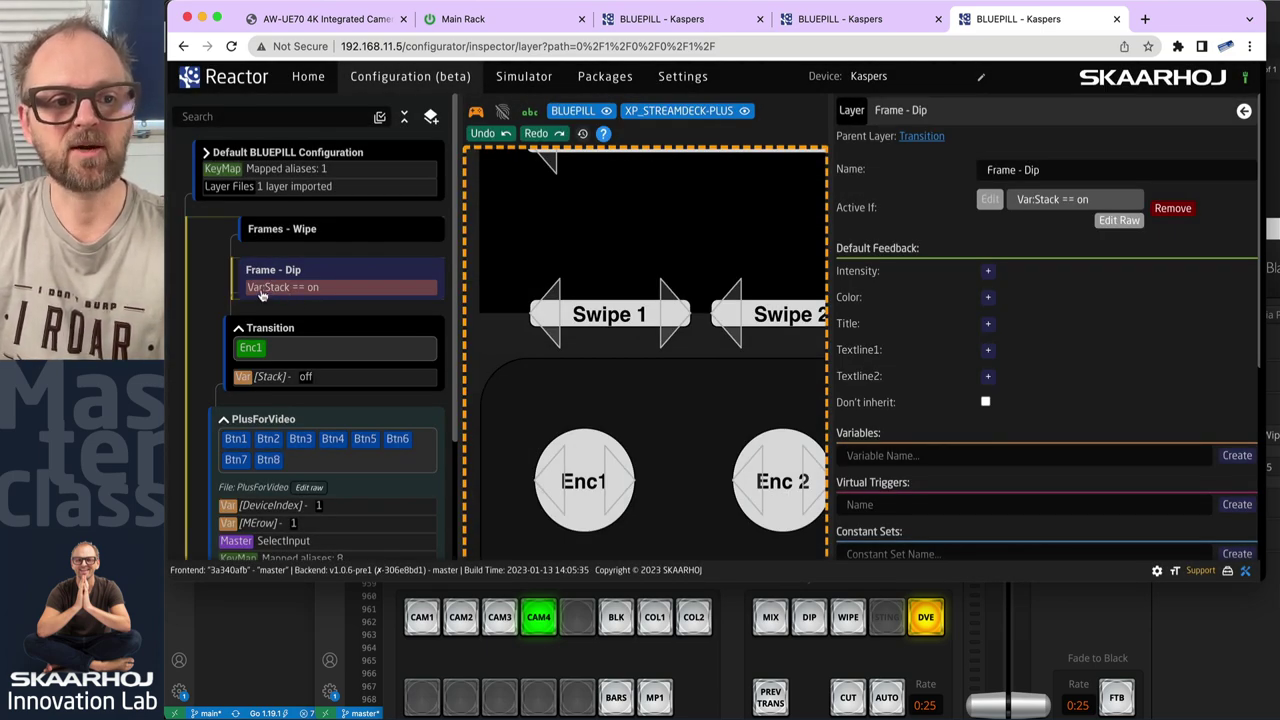
# Add an Active If condition to the Frames - Wipe layer with the Stack variable as its first statement.
pyautogui.click(340, 236)
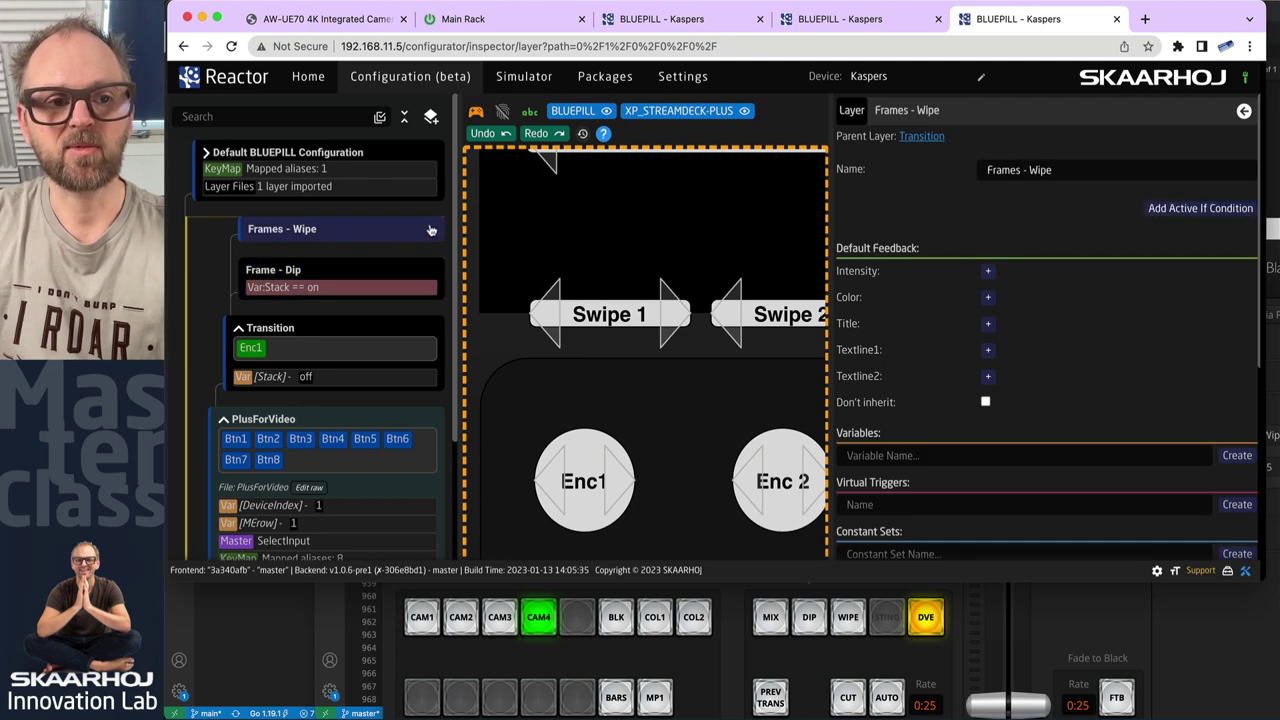
pyautogui.click(1218, 207)
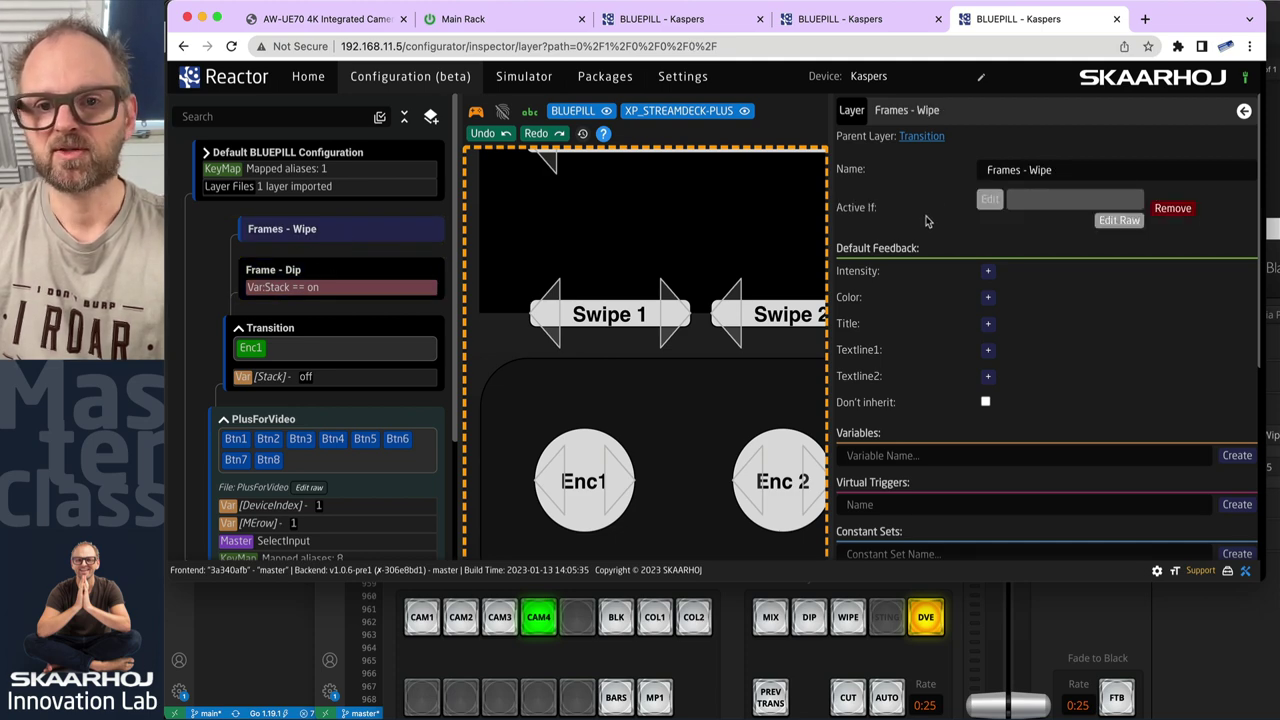
pyautogui.click(989, 199)
pyautogui.click(388, 350)
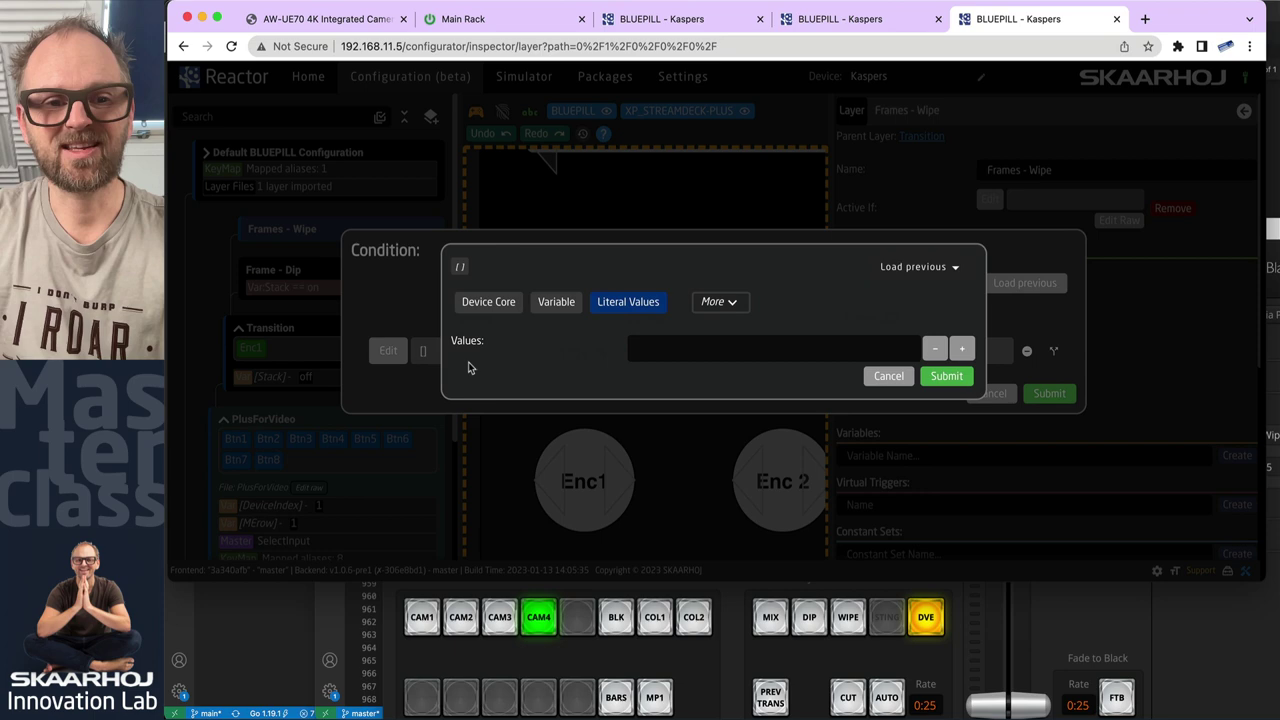
pyautogui.click(558, 302)
pyautogui.click(700, 331)
pyautogui.click(668, 382)
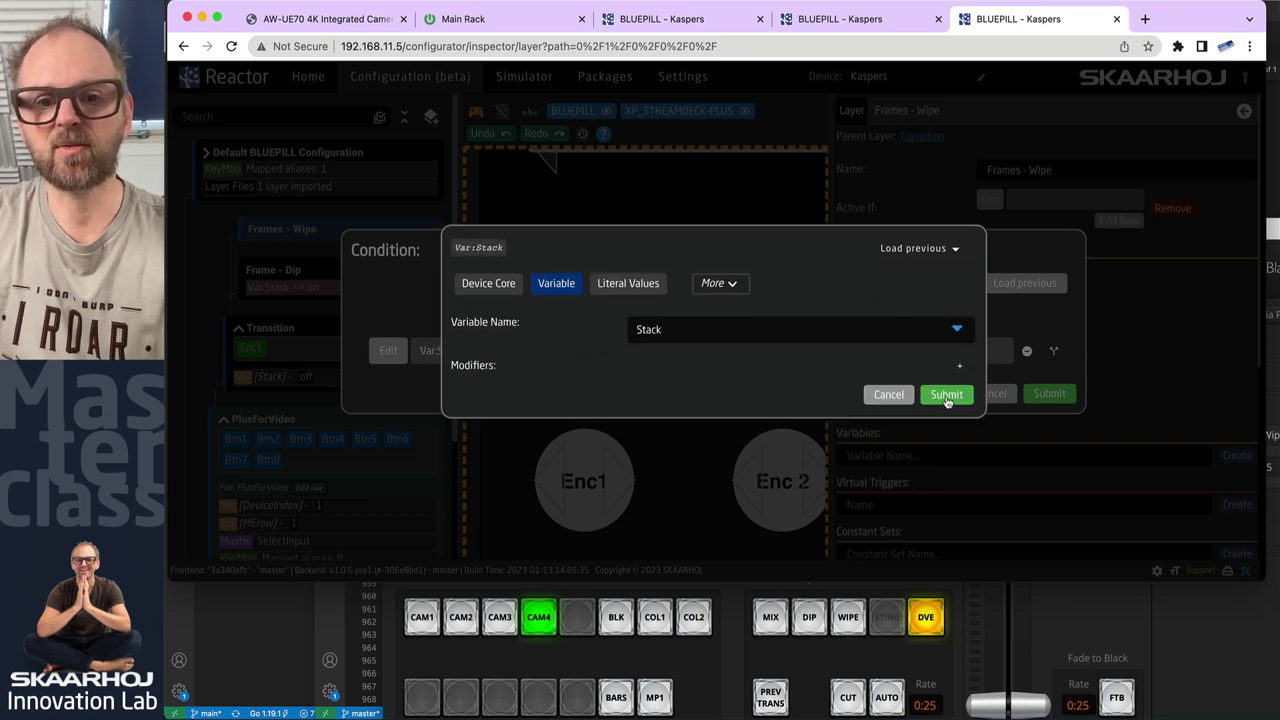
pyautogui.click(946, 396)
# Set the second statement of the Frames - Wipe condition to the literal value on.
pyautogui.click(858, 358)
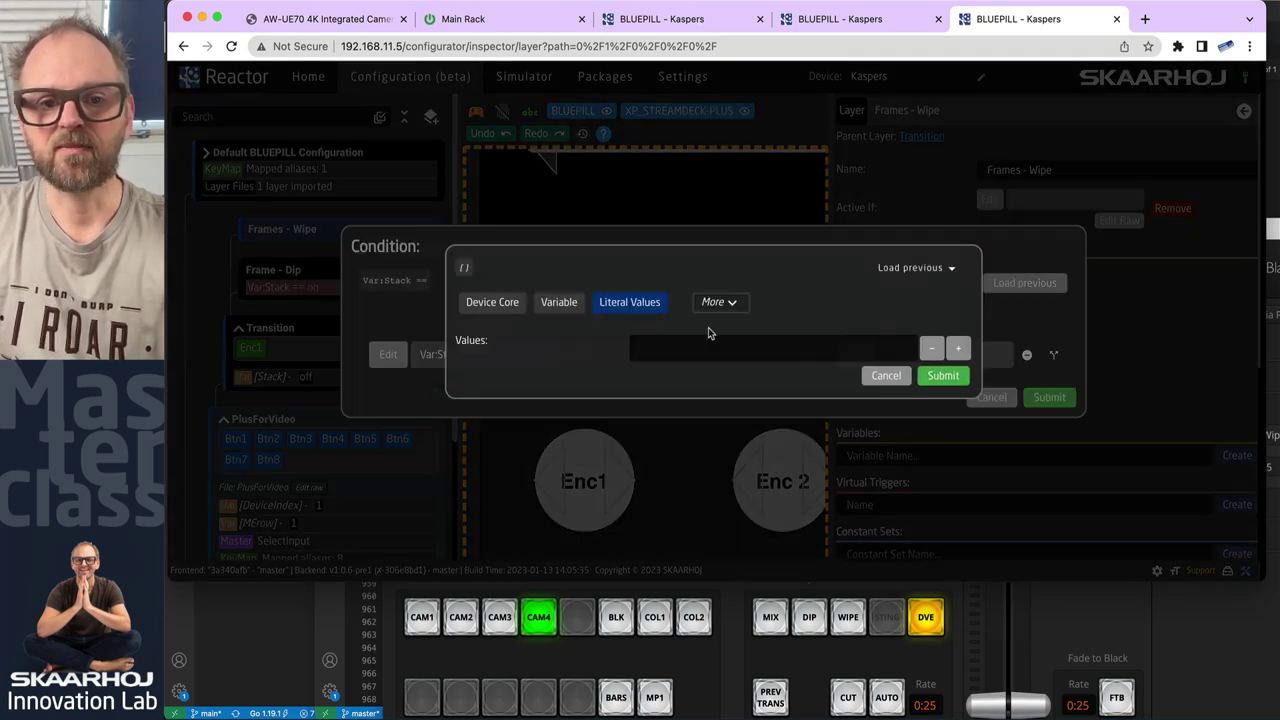
pyautogui.click(649, 340)
pyautogui.write('on')
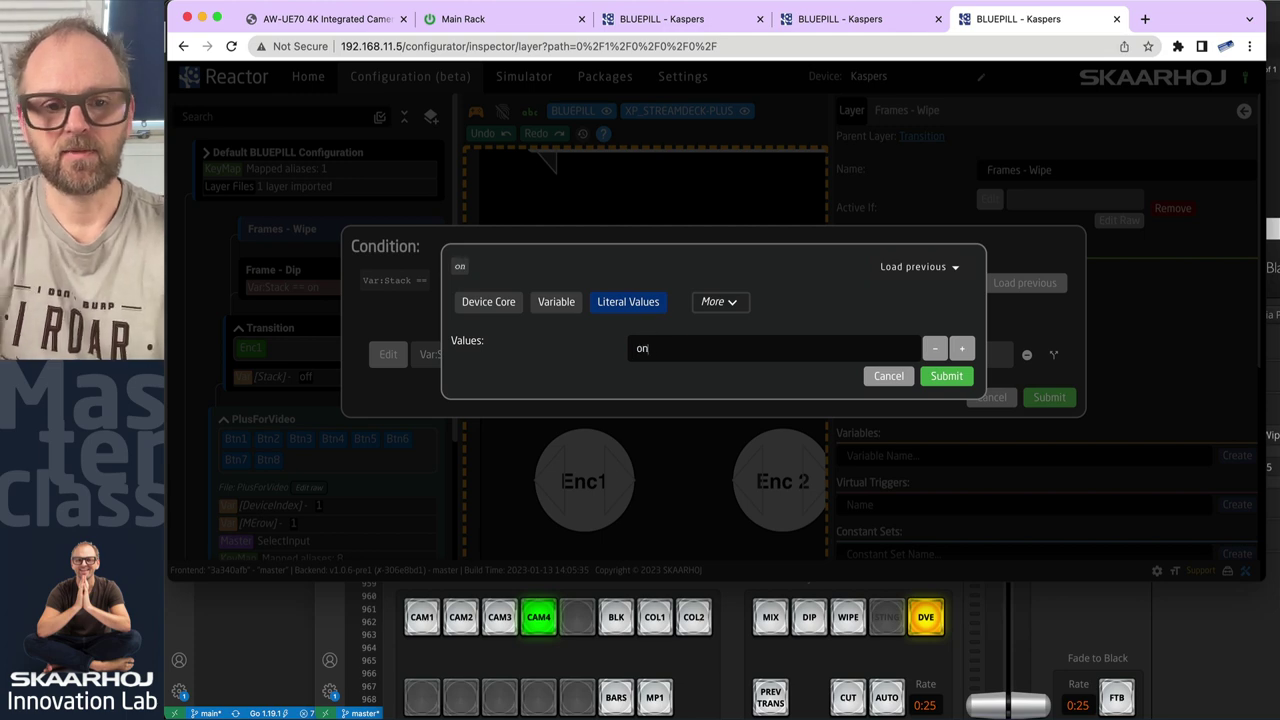
pyautogui.click(946, 377)
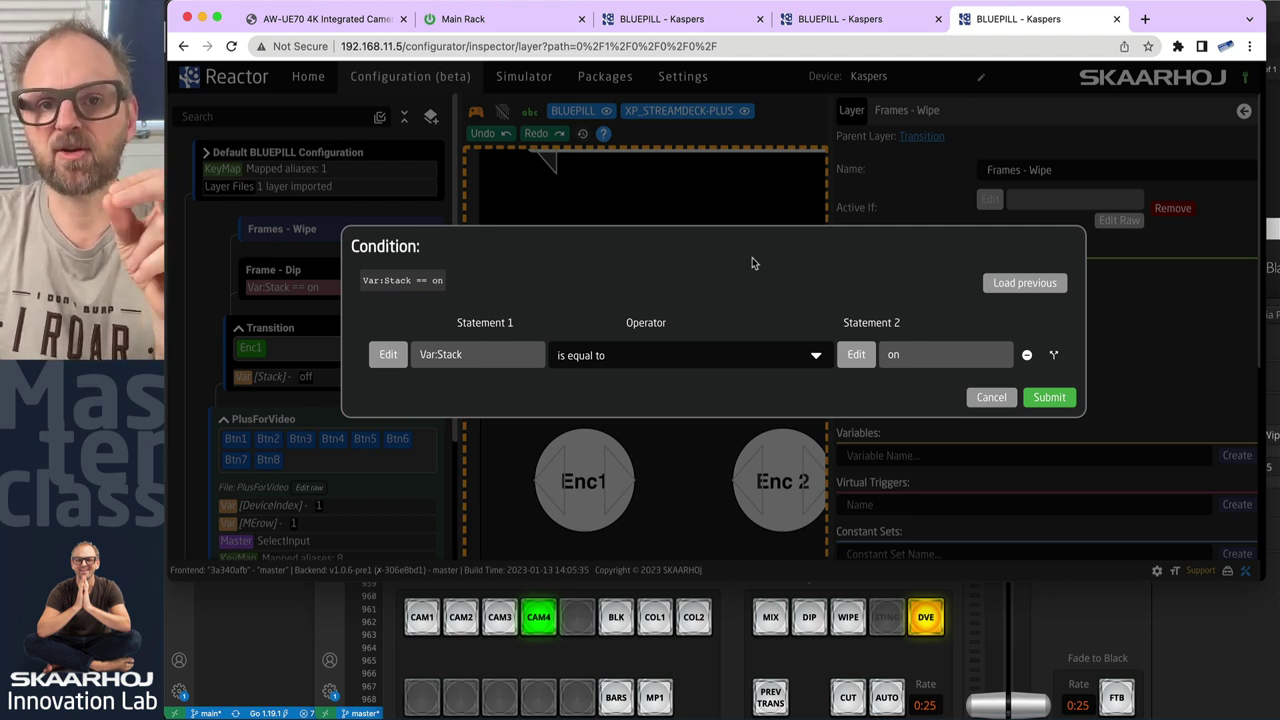
# Add an AND condition whose first statement is the ATEM Mini's Transition Style parameter for M/E 1.
pyautogui.click(1053, 354)
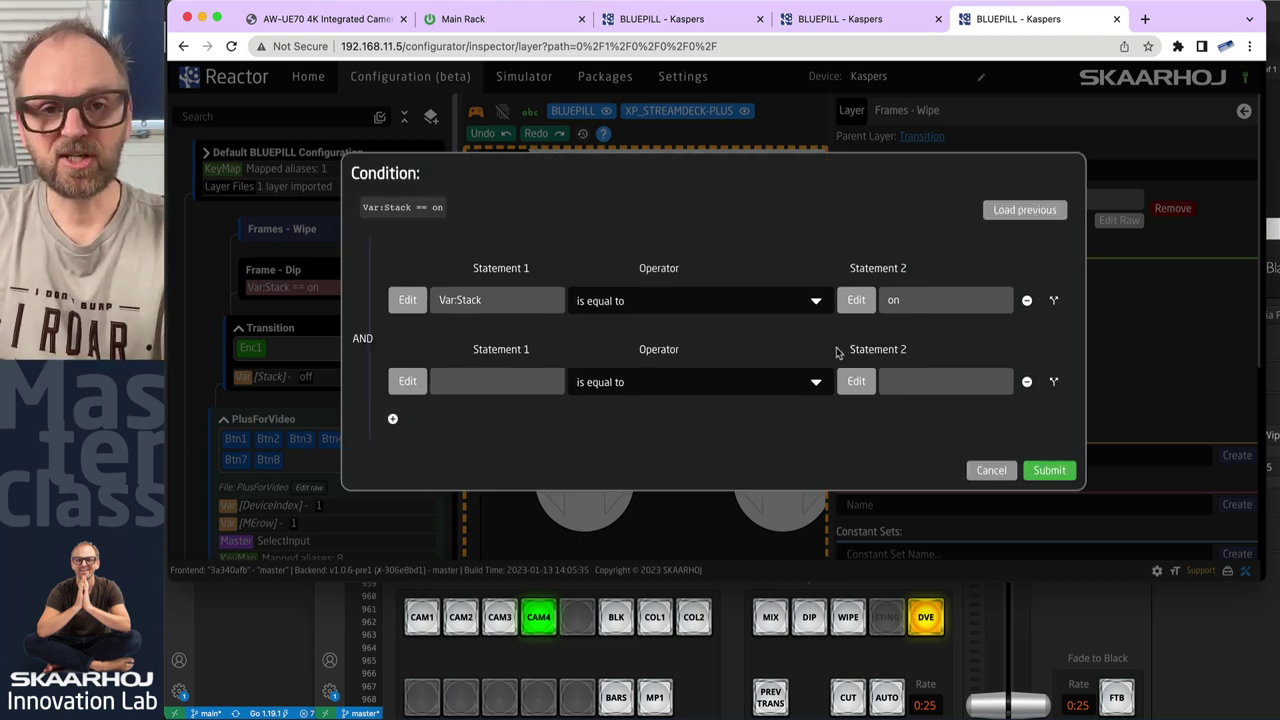
pyautogui.click(411, 383)
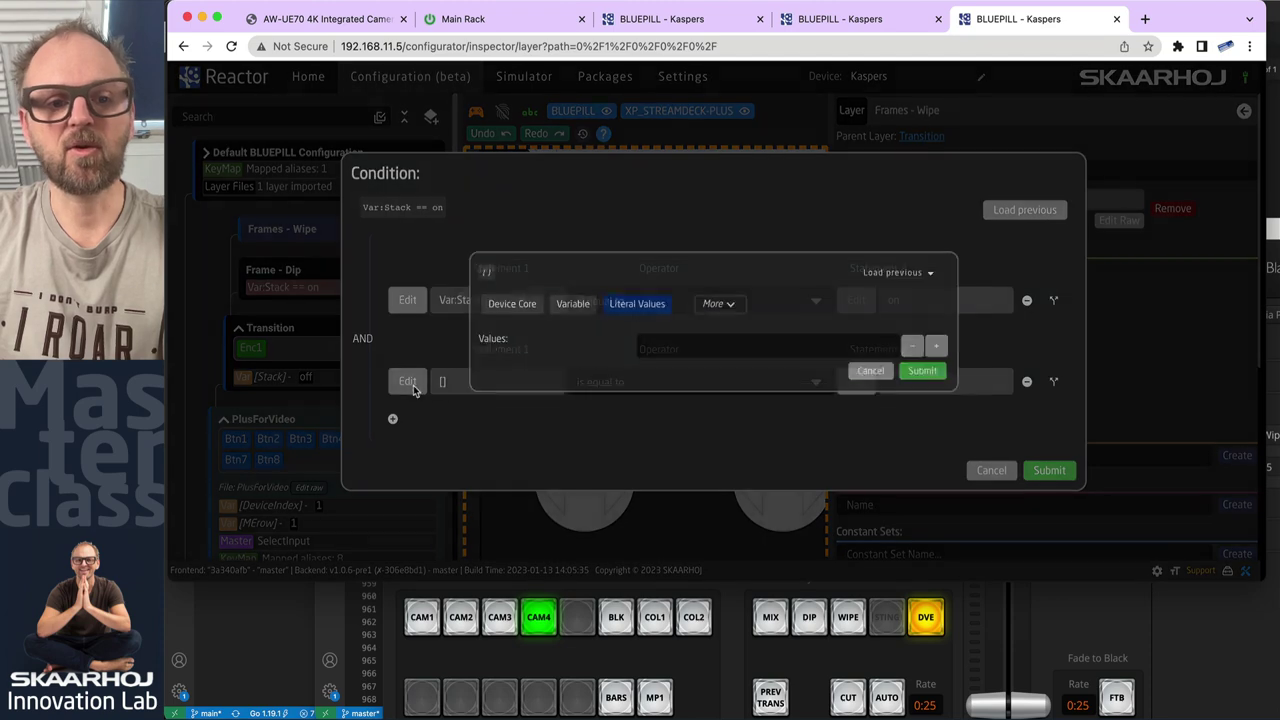
pyautogui.click(514, 303)
pyautogui.click(531, 348)
pyautogui.click(630, 389)
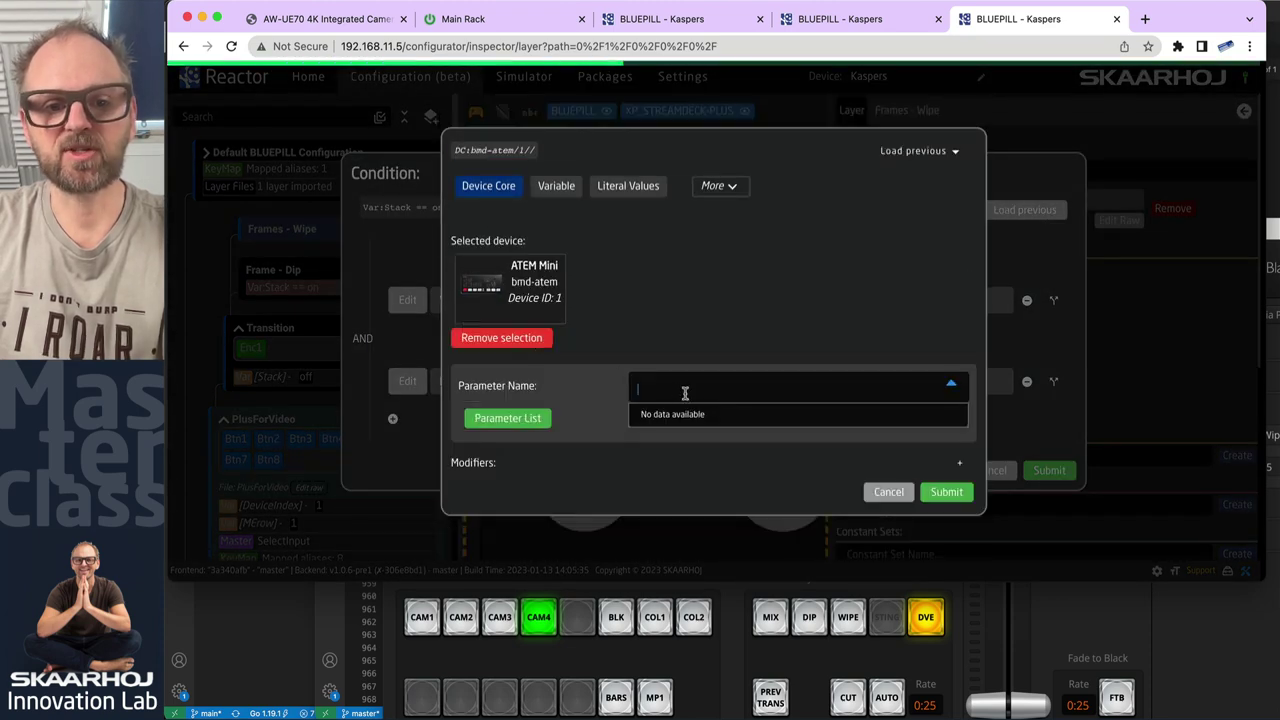
pyautogui.write('transition style')
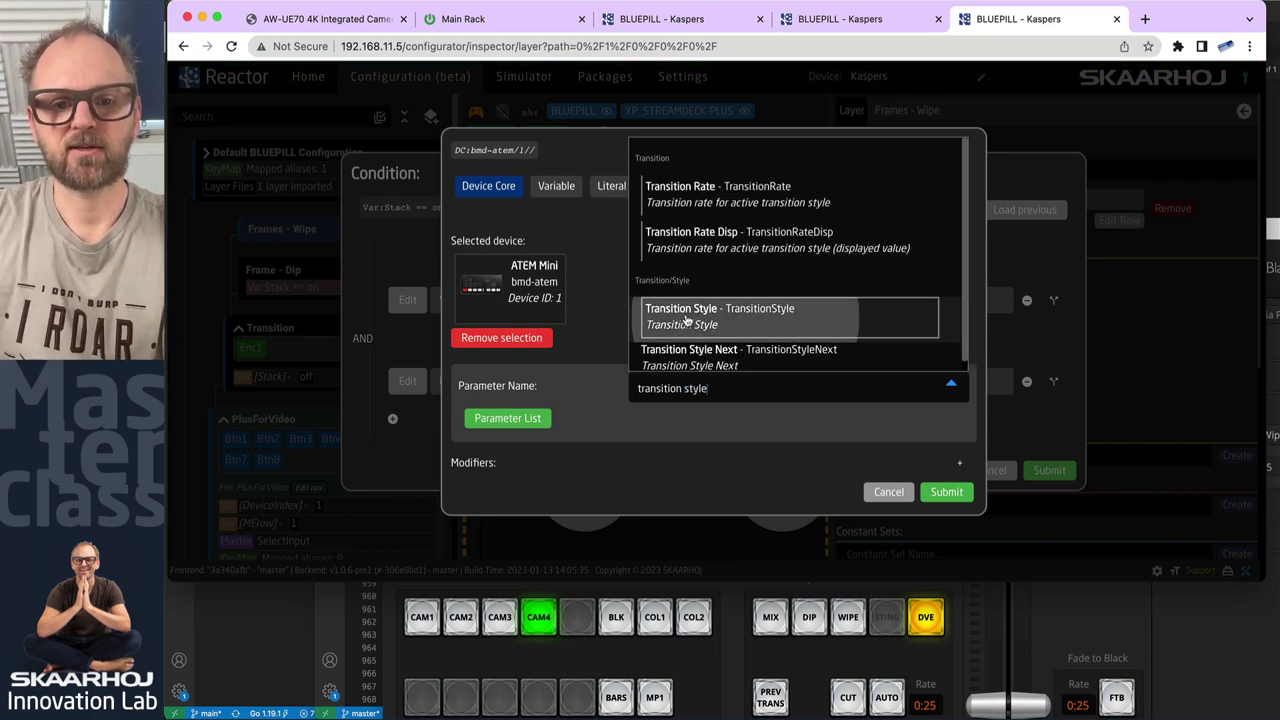
pyautogui.click(718, 316)
pyautogui.click(840, 424)
pyautogui.click(762, 452)
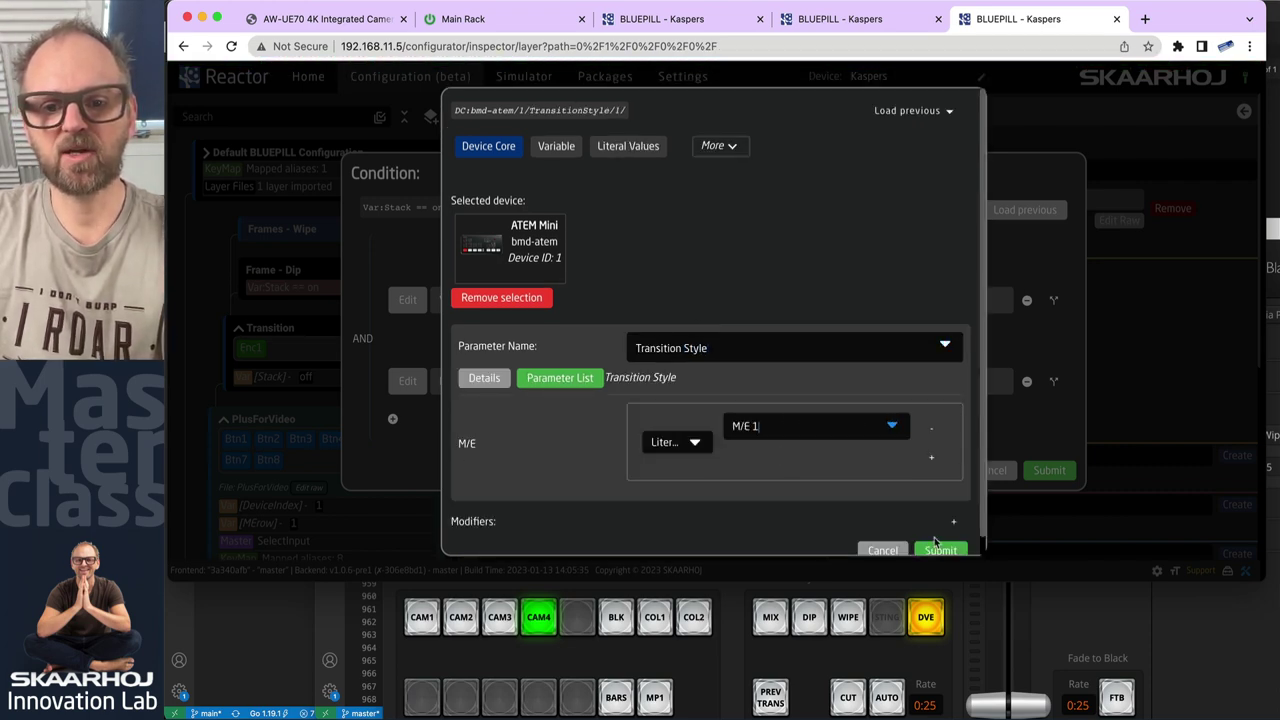
pyautogui.click(940, 550)
# Leave the Transition Style comparison with an empty literal value and submit the Frames - Wipe condition.
pyautogui.click(856, 381)
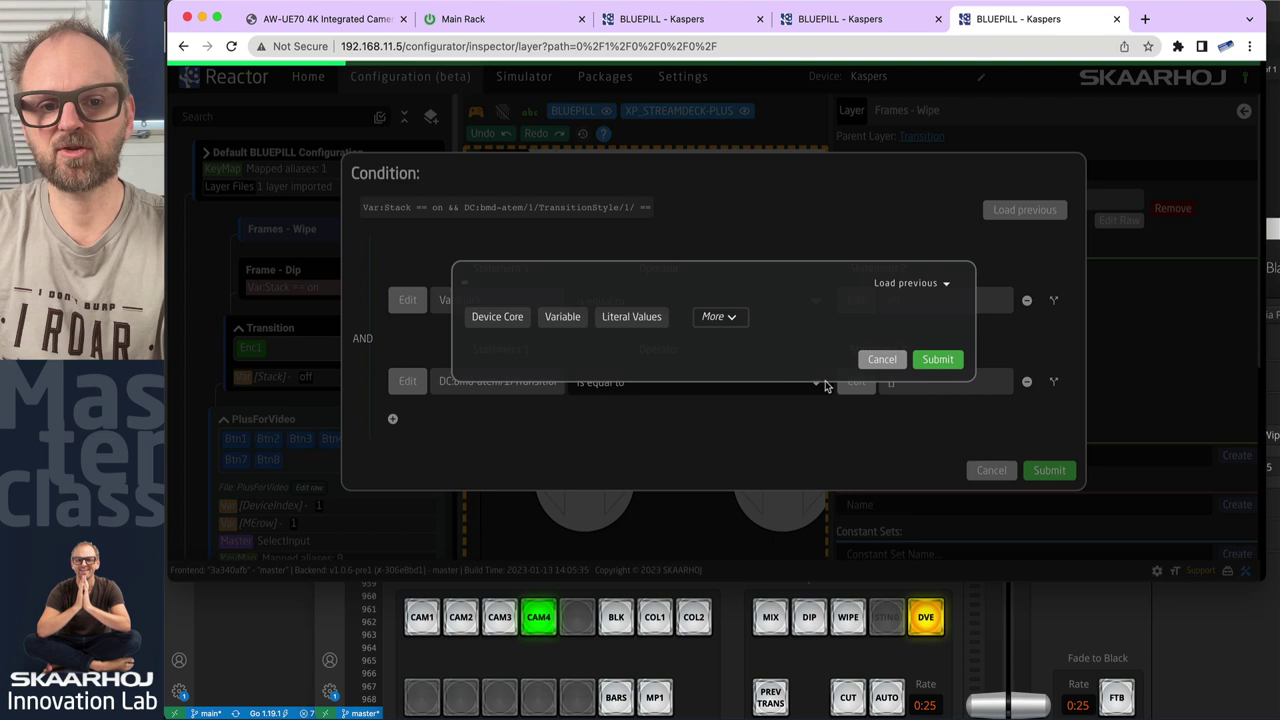
pyautogui.click(632, 317)
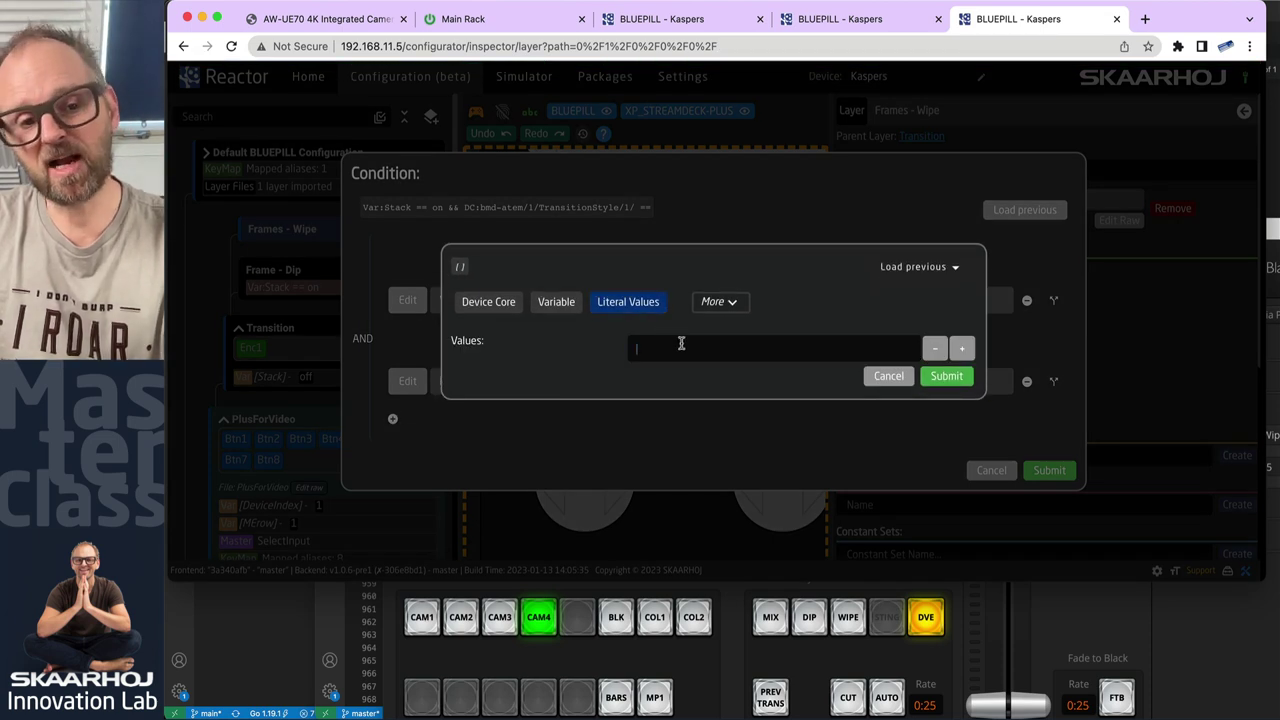
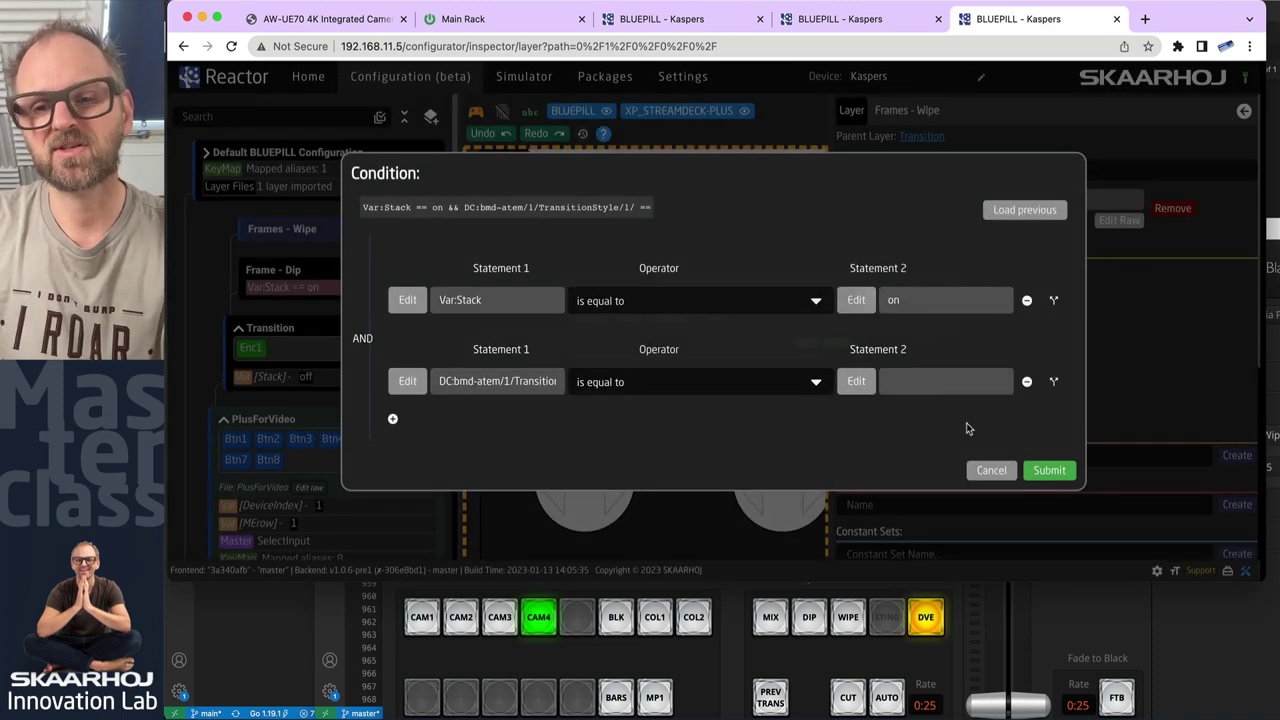
pyautogui.click(1049, 470)
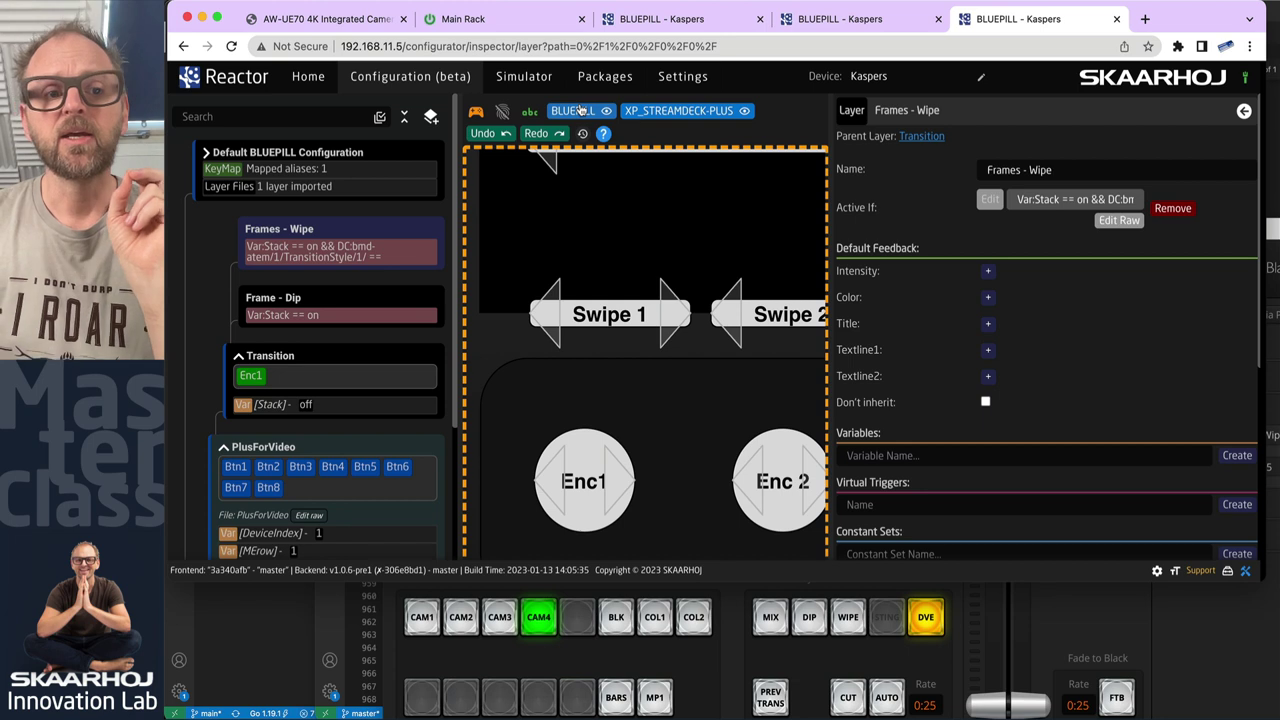
# Open the parameter list of the BMD ATEM device core from the project's home page.
pyautogui.click(307, 78)
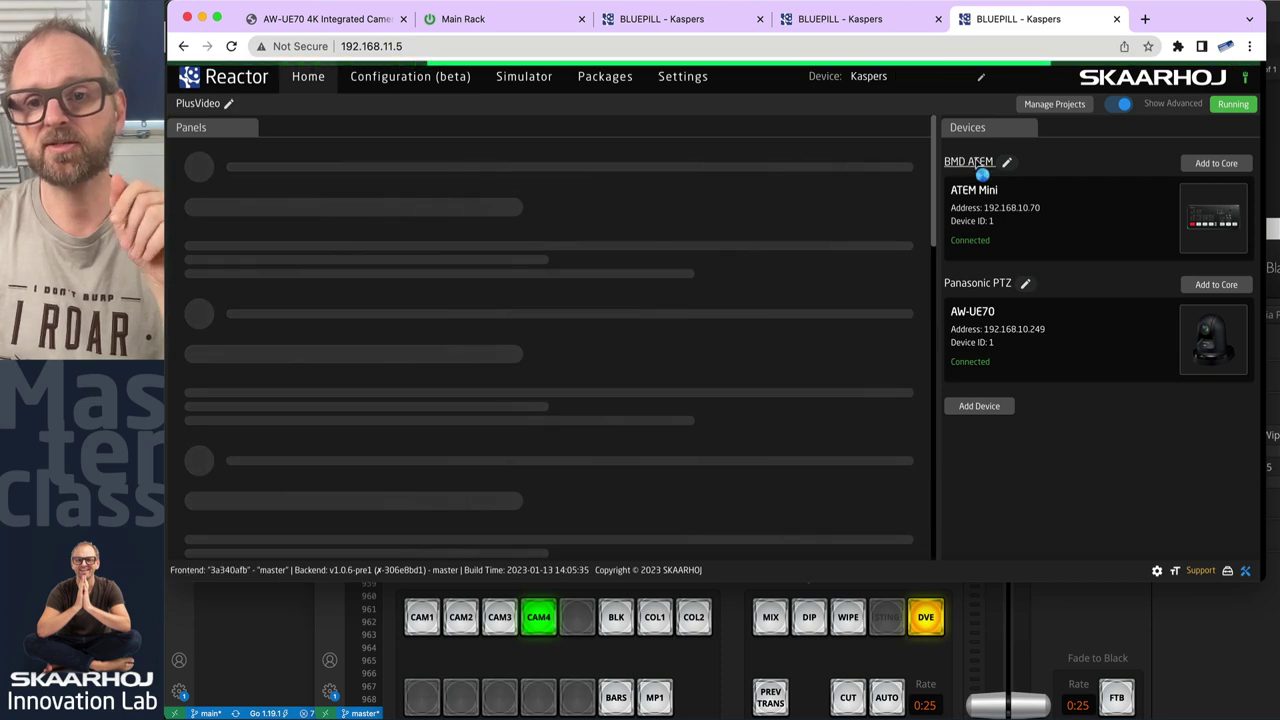
pyautogui.click(975, 165)
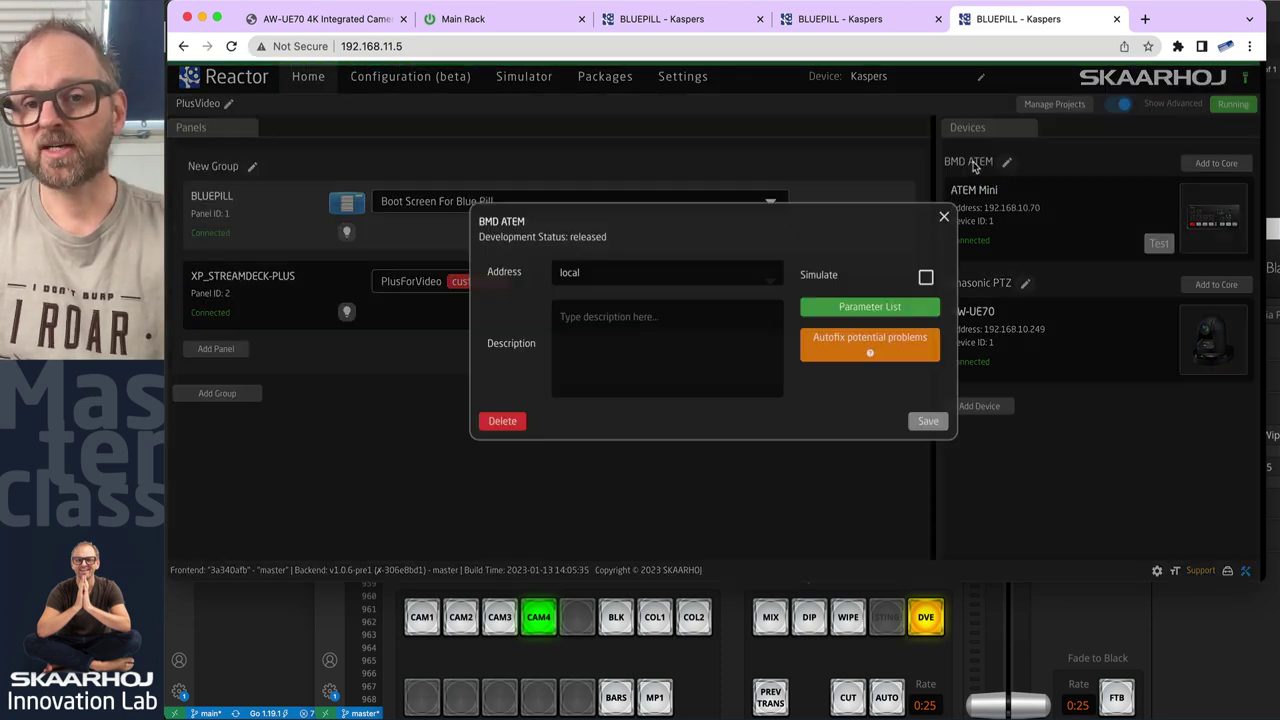
pyautogui.click(852, 306)
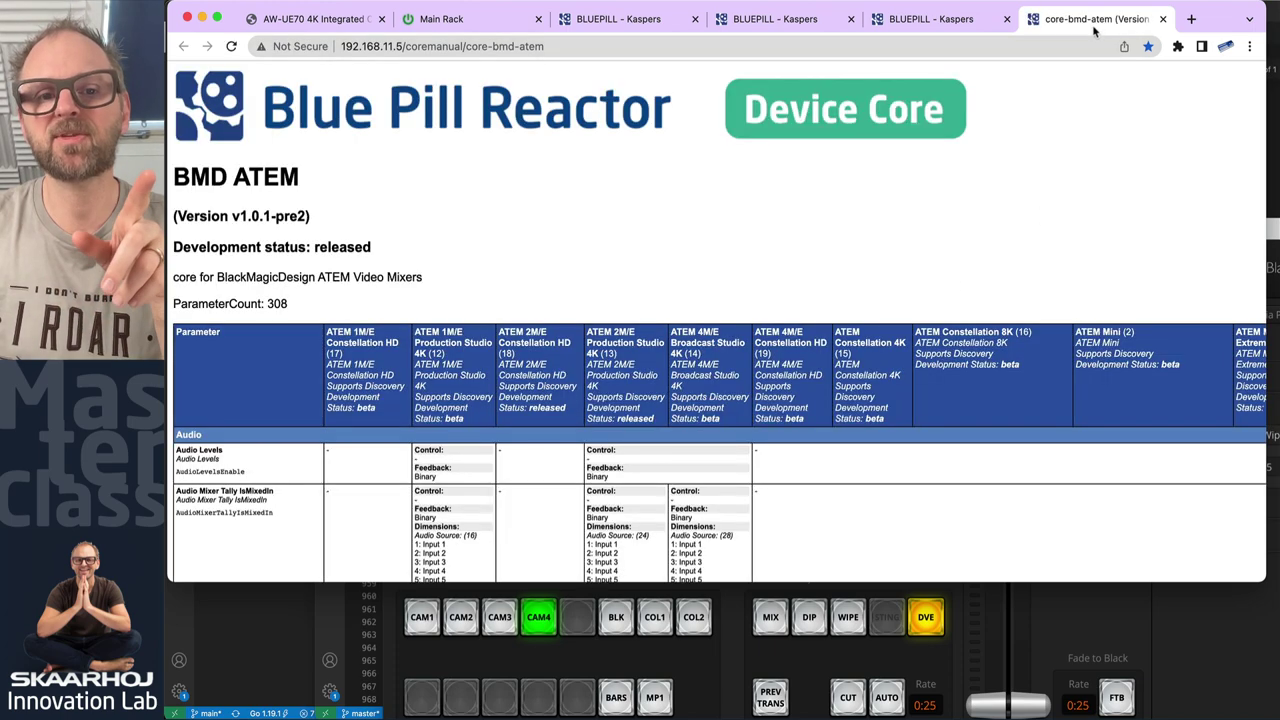
# Search the parameter list for "transition style" and go to the Transition Style parameter entry.
pyautogui.press('super+f')
pyautogui.write('transi')
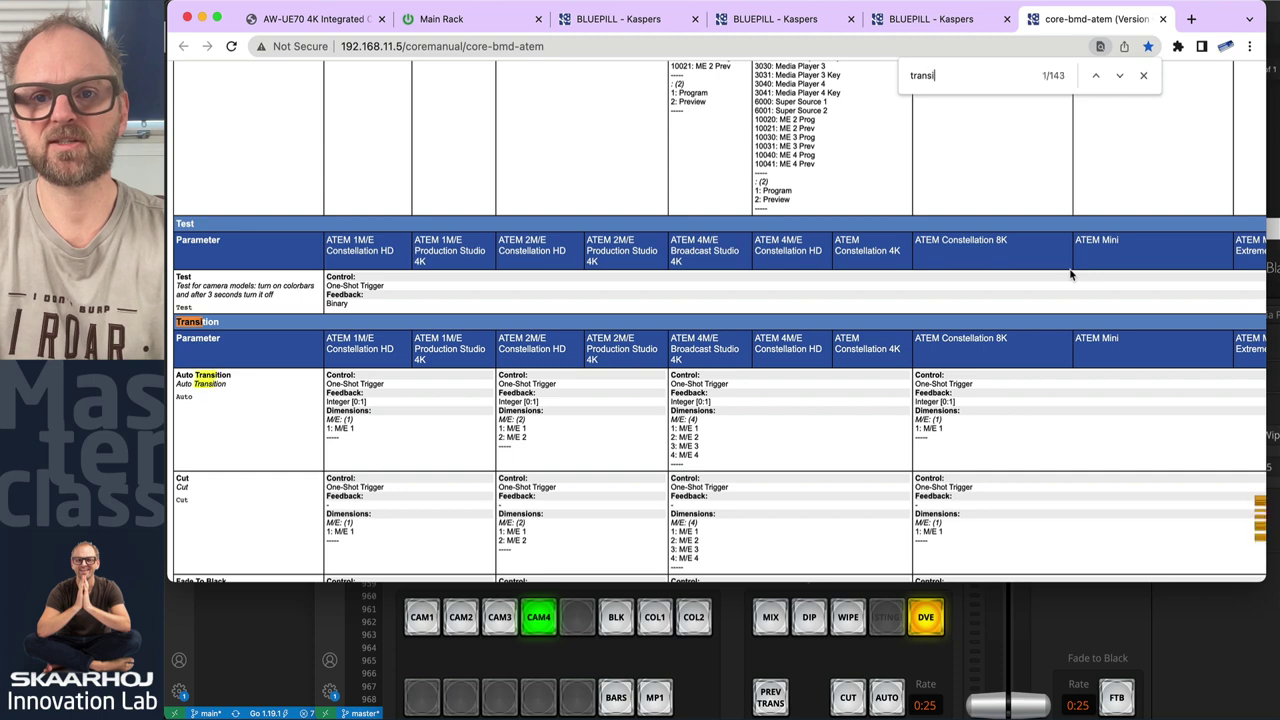
pyautogui.write('tion style')
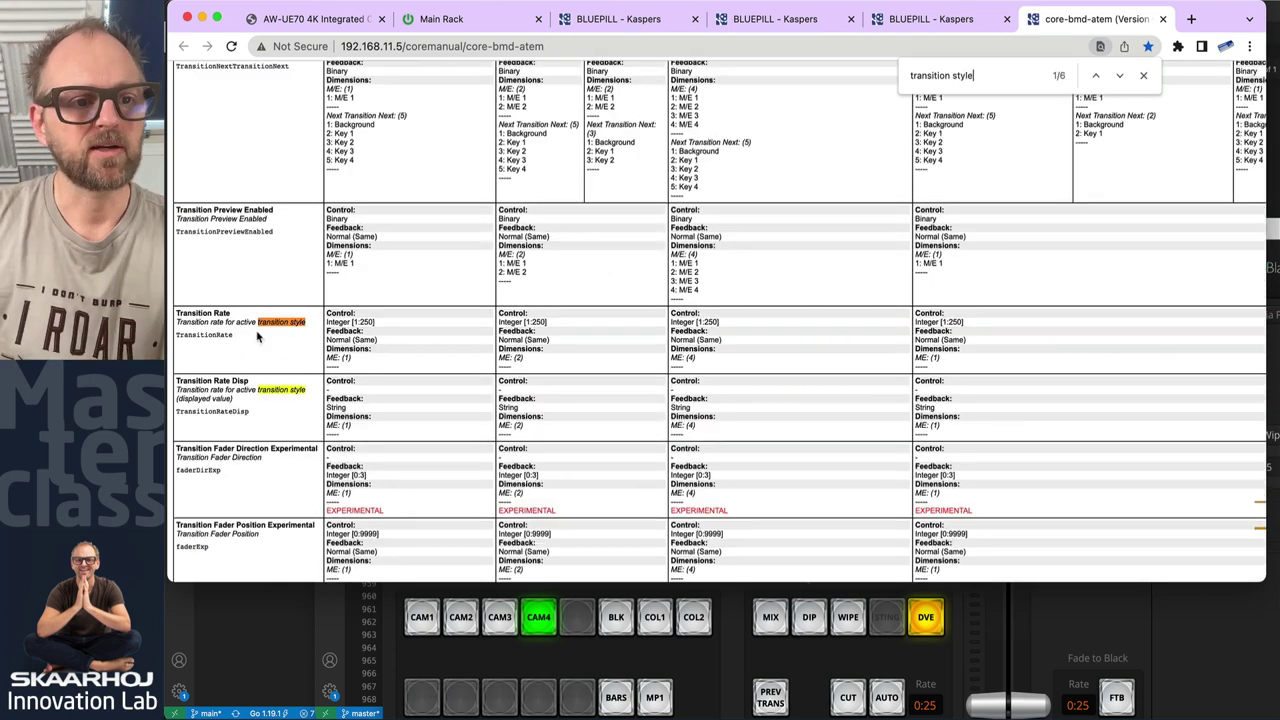
pyautogui.scroll(-3, 286, 446)
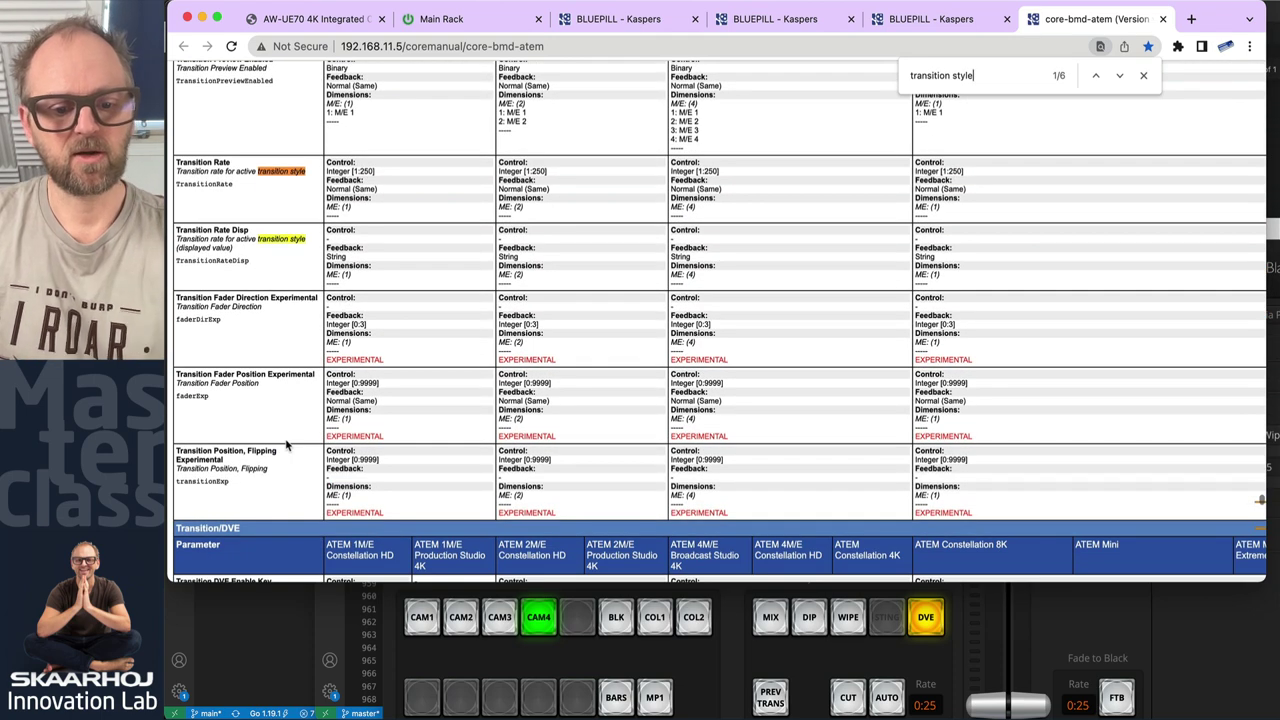
pyautogui.press('Return')
pyautogui.press('Return')
pyautogui.click(232, 393)
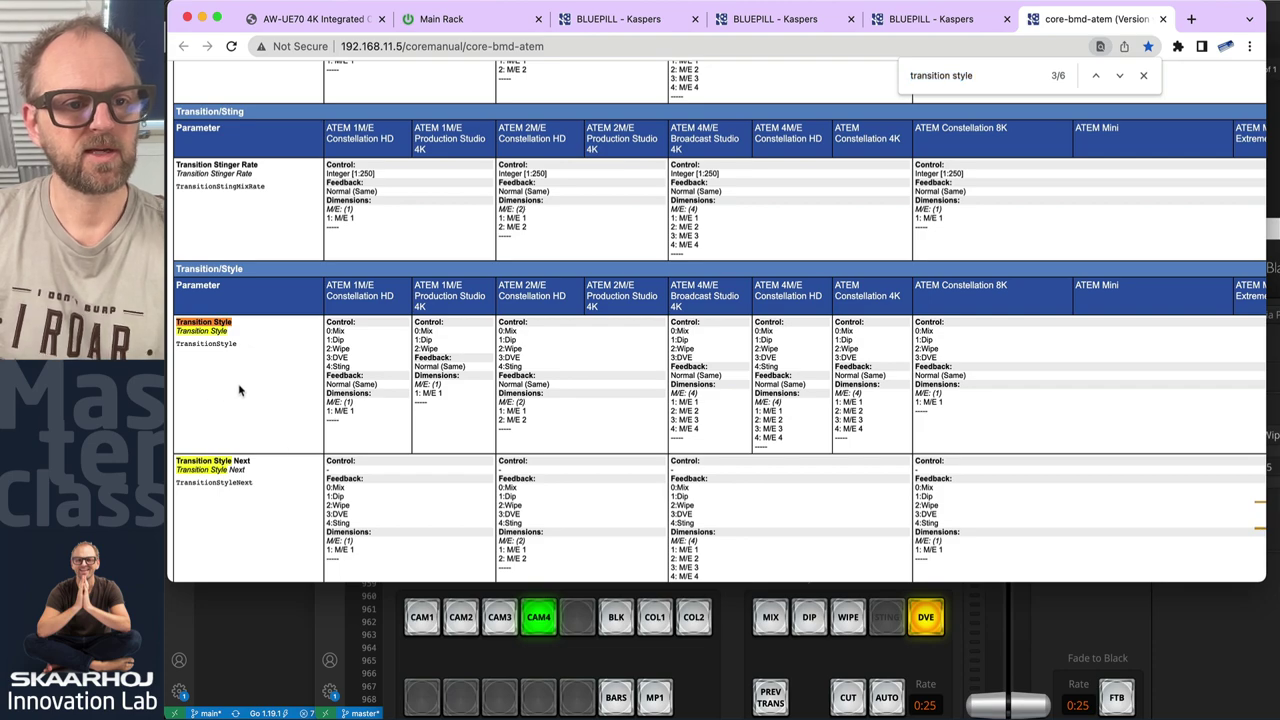
# Examine the Transition Style control values for the ATEM 1M/E Constellation HD and highlight the Mix, Dip and Wipe entries.
pyautogui.scroll(3, 320, 370)
pyautogui.scroll(-4, 345, 341)
pyautogui.scroll(-1, 345, 341)
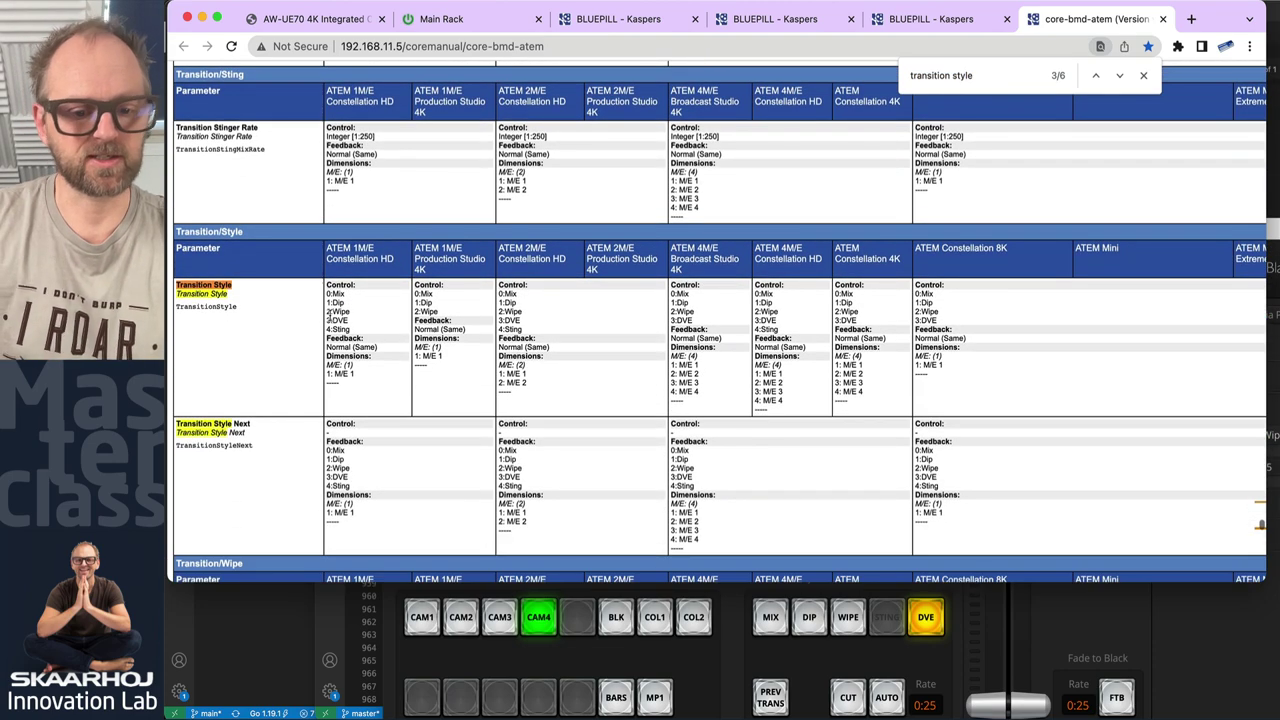
pyautogui.scroll(5, 330, 313)
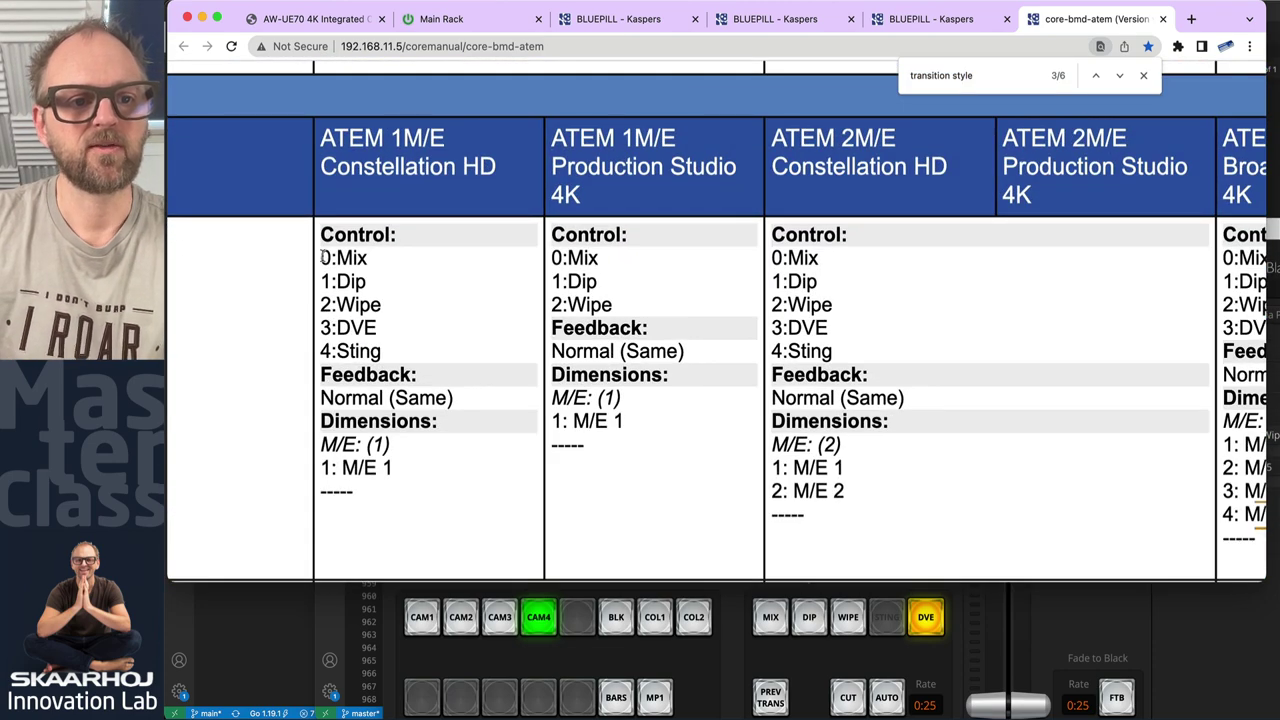
pyautogui.moveTo(320, 252); pyautogui.dragTo(421, 312)
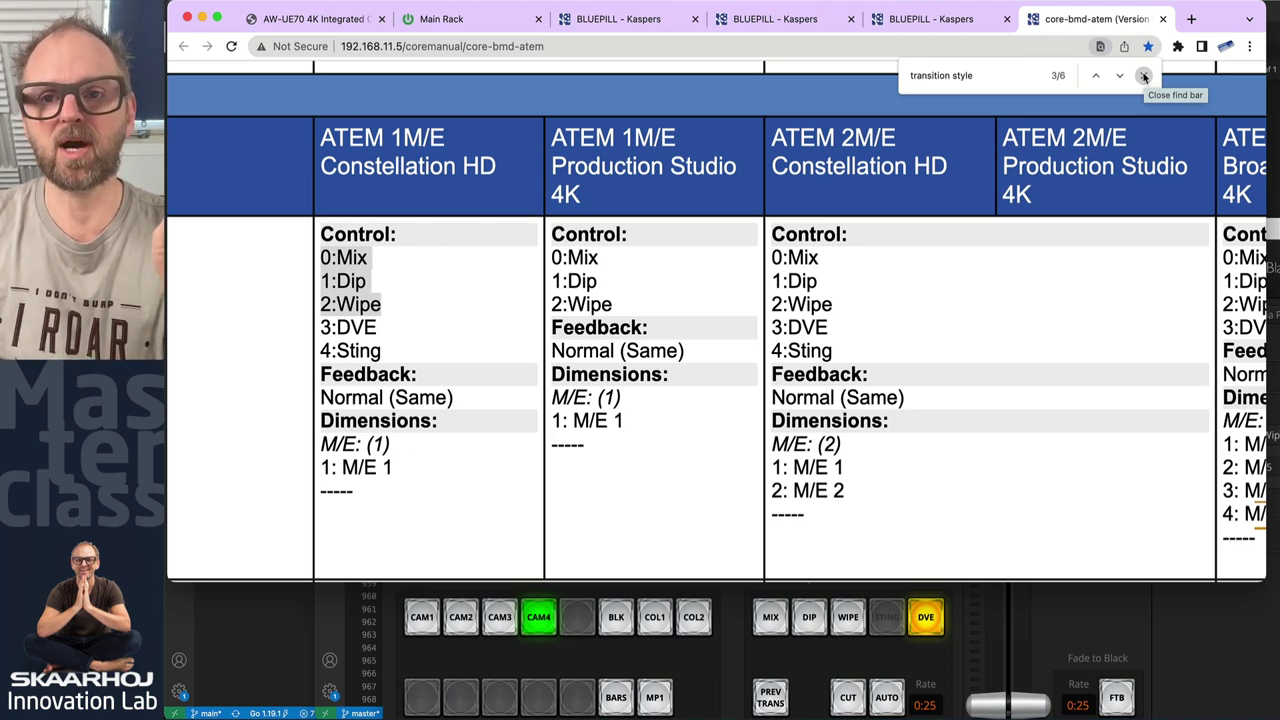
# Return to the configuration and complete the Frames - Wipe layer's raw Active If condition so that TransitionStyle == 2.
pyautogui.click(1144, 76)
pyautogui.click(923, 26)
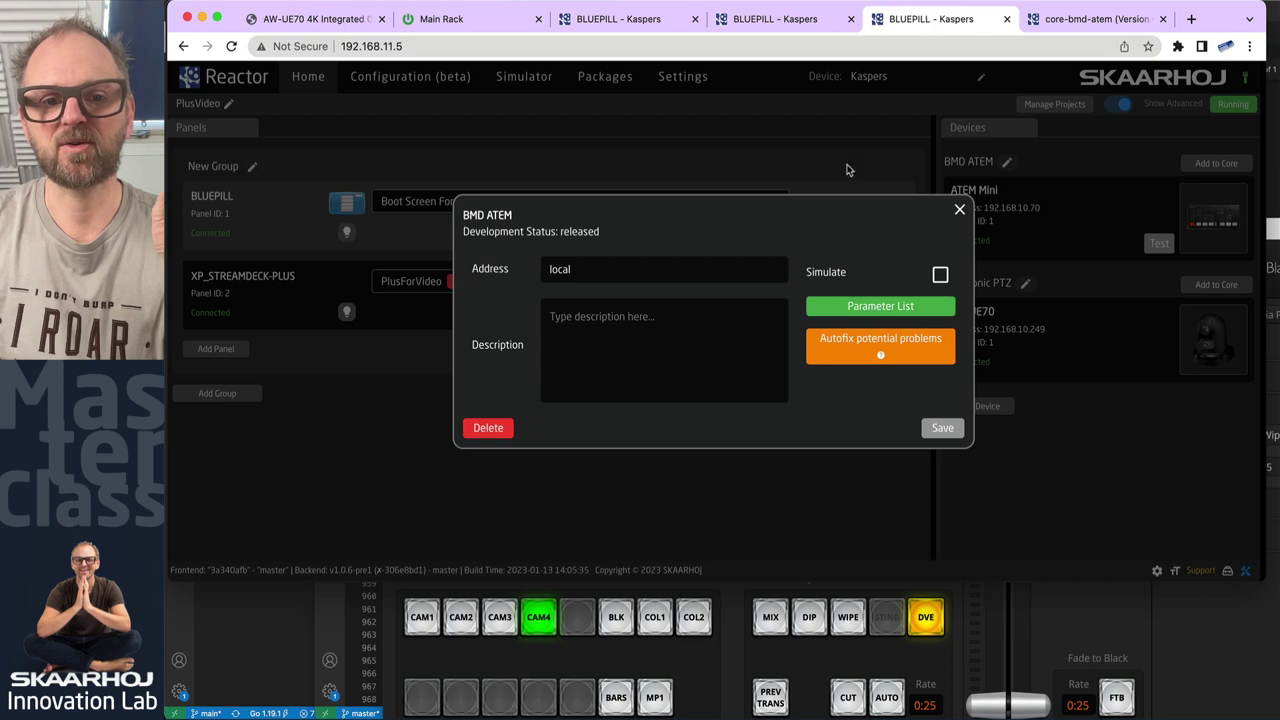
pyautogui.click(958, 211)
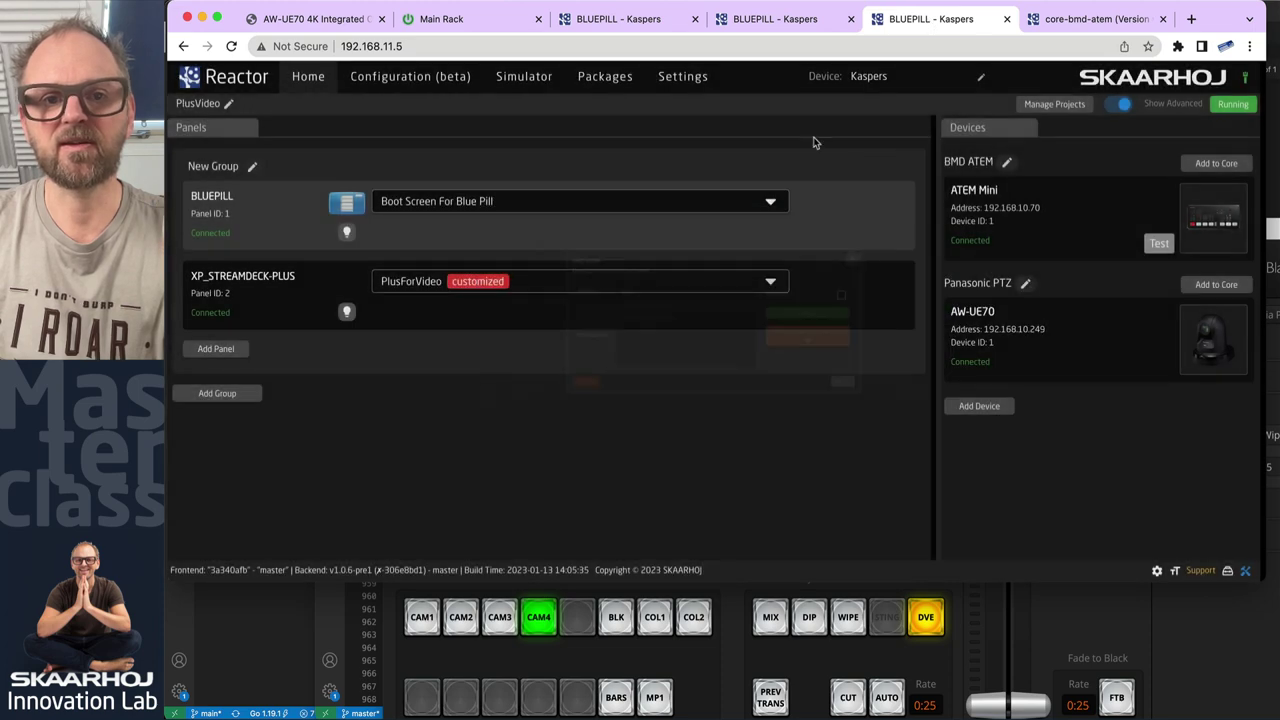
pyautogui.click(379, 77)
pyautogui.click(320, 250)
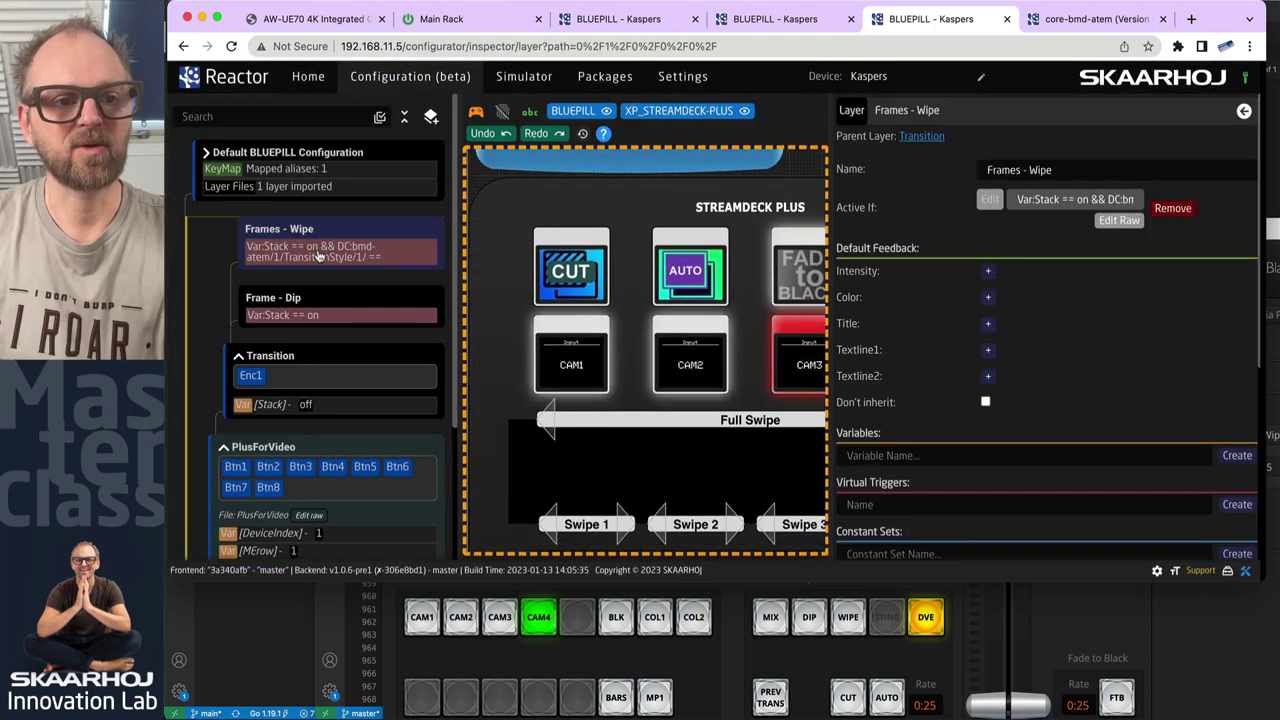
pyautogui.click(1117, 221)
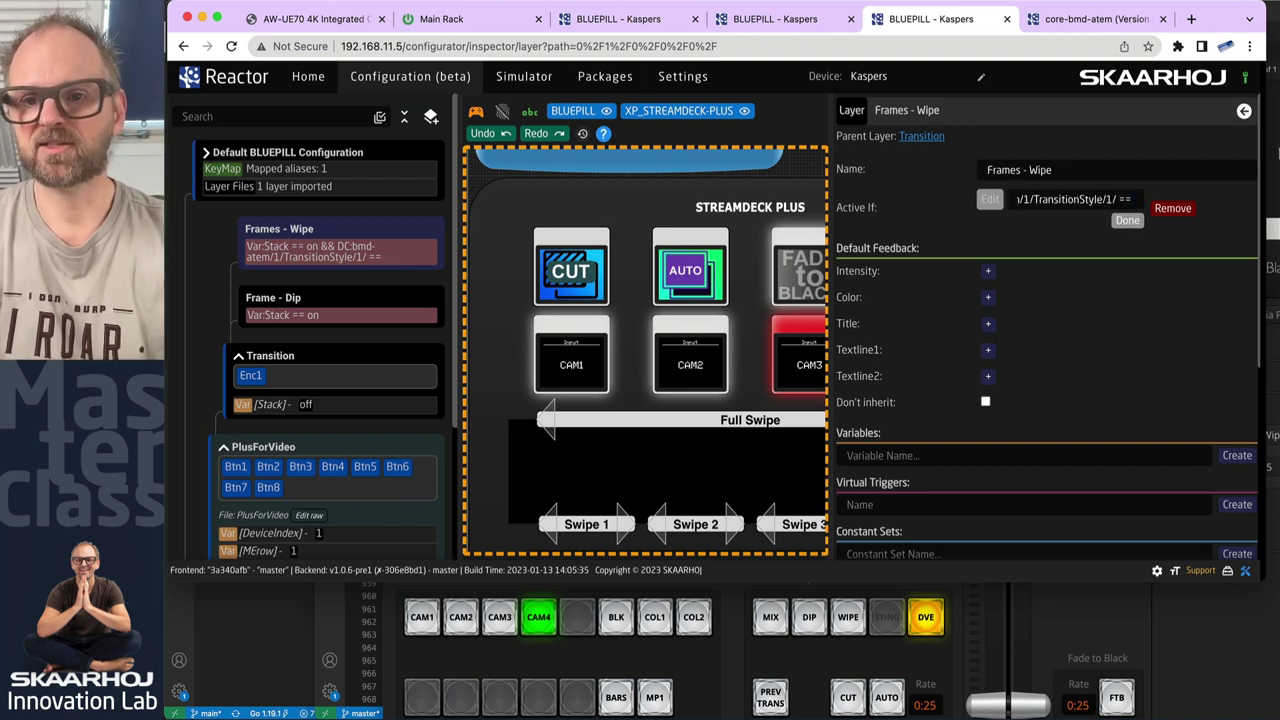
pyautogui.write('2')
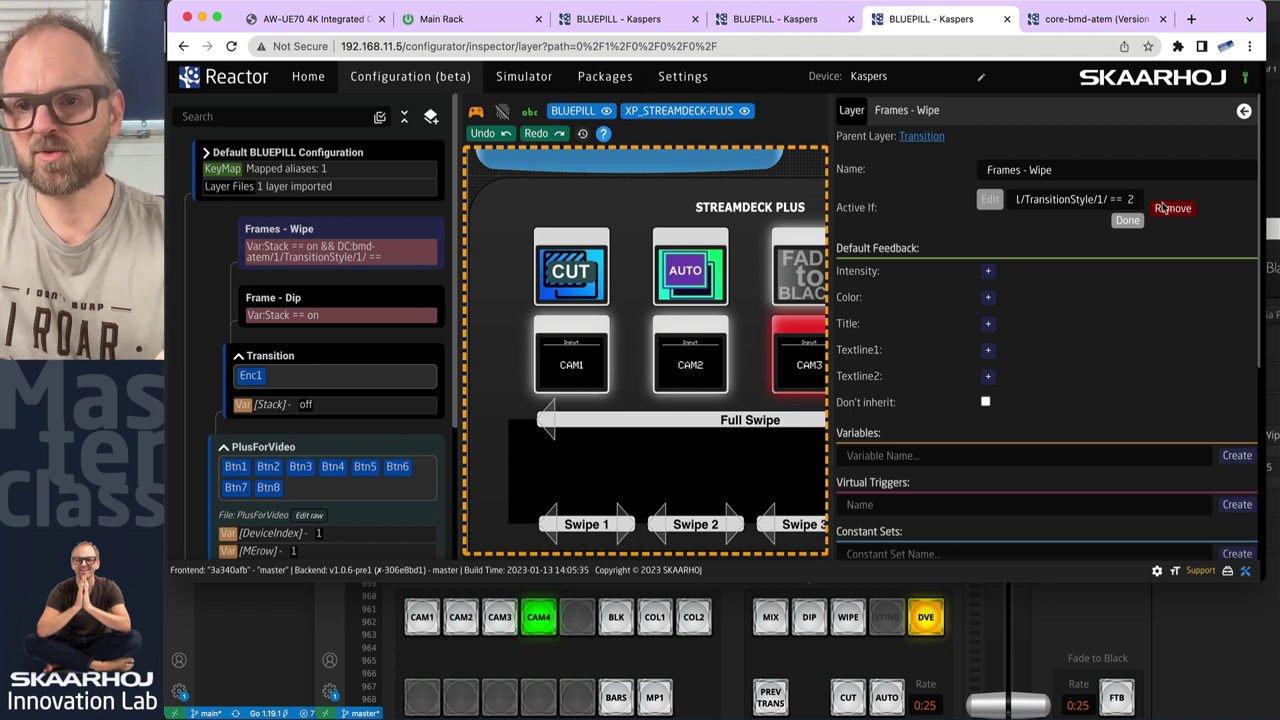
pyautogui.click(1127, 220)
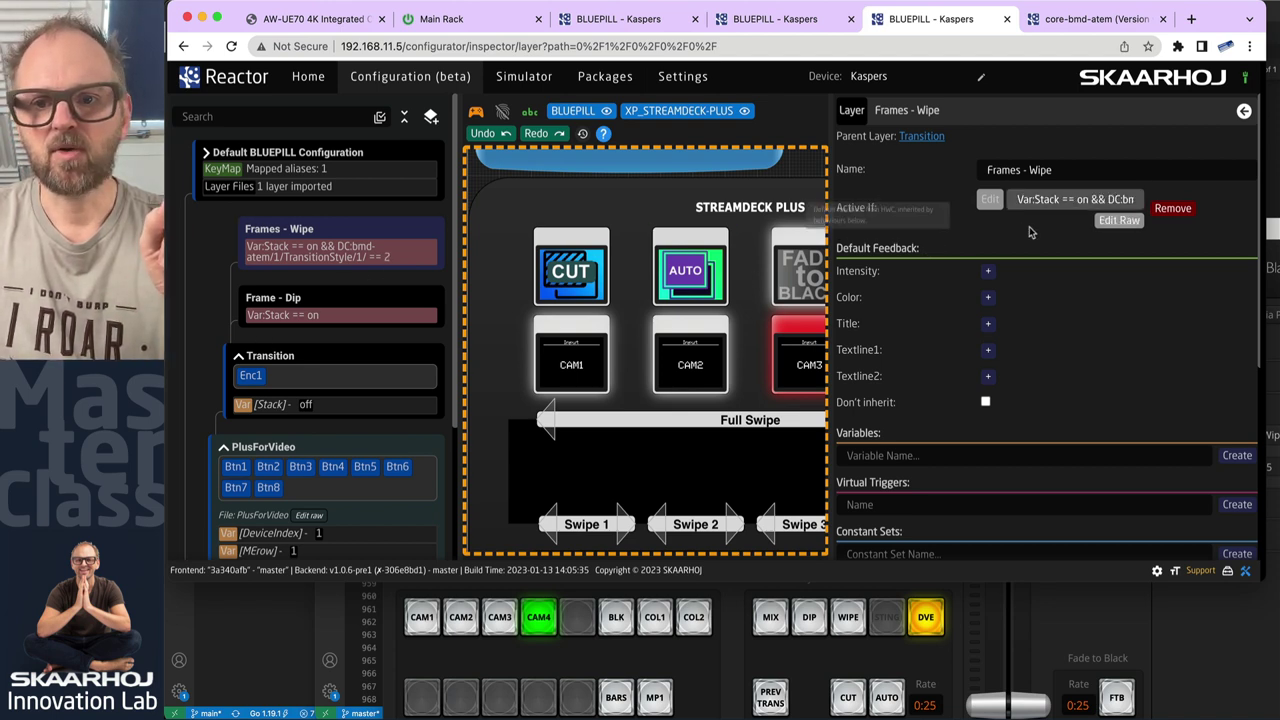
# Copy the Frames - Wipe condition into the Frame - Dip layer's Active If and change the TransitionStyle value to 1.
pyautogui.tripleClick(1062, 197)
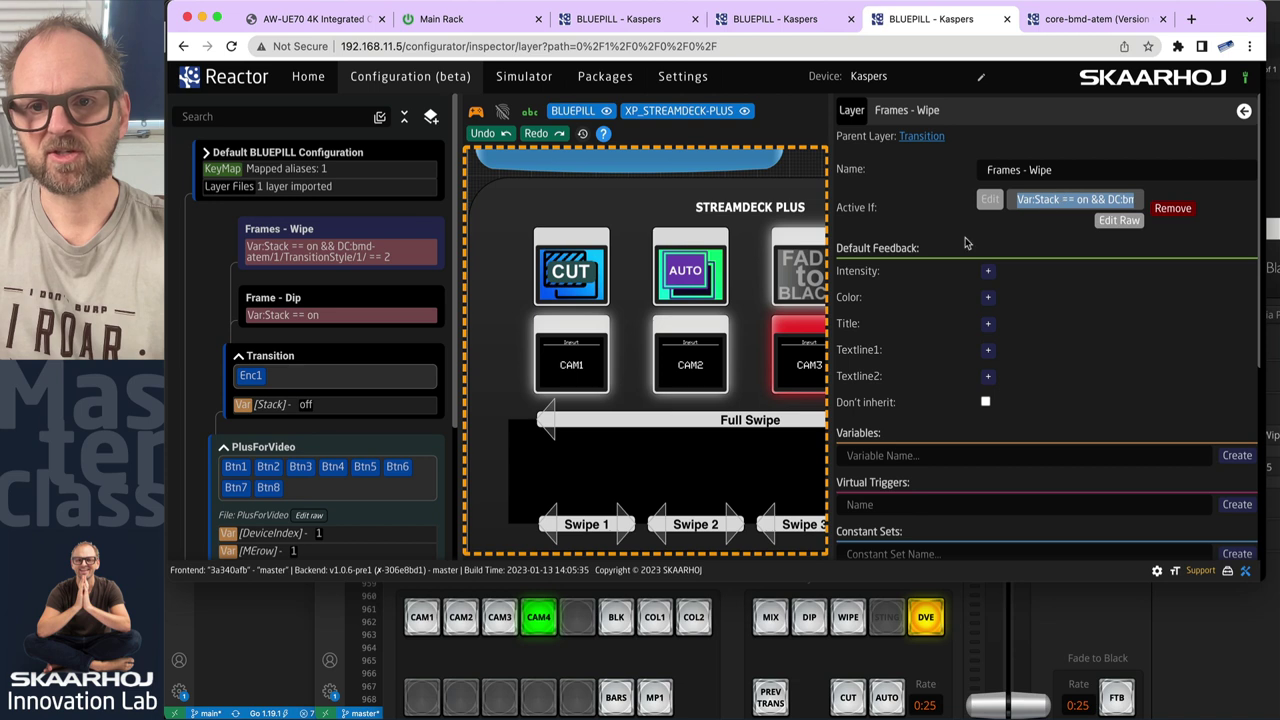
pyautogui.click(289, 317)
pyautogui.click(1127, 220)
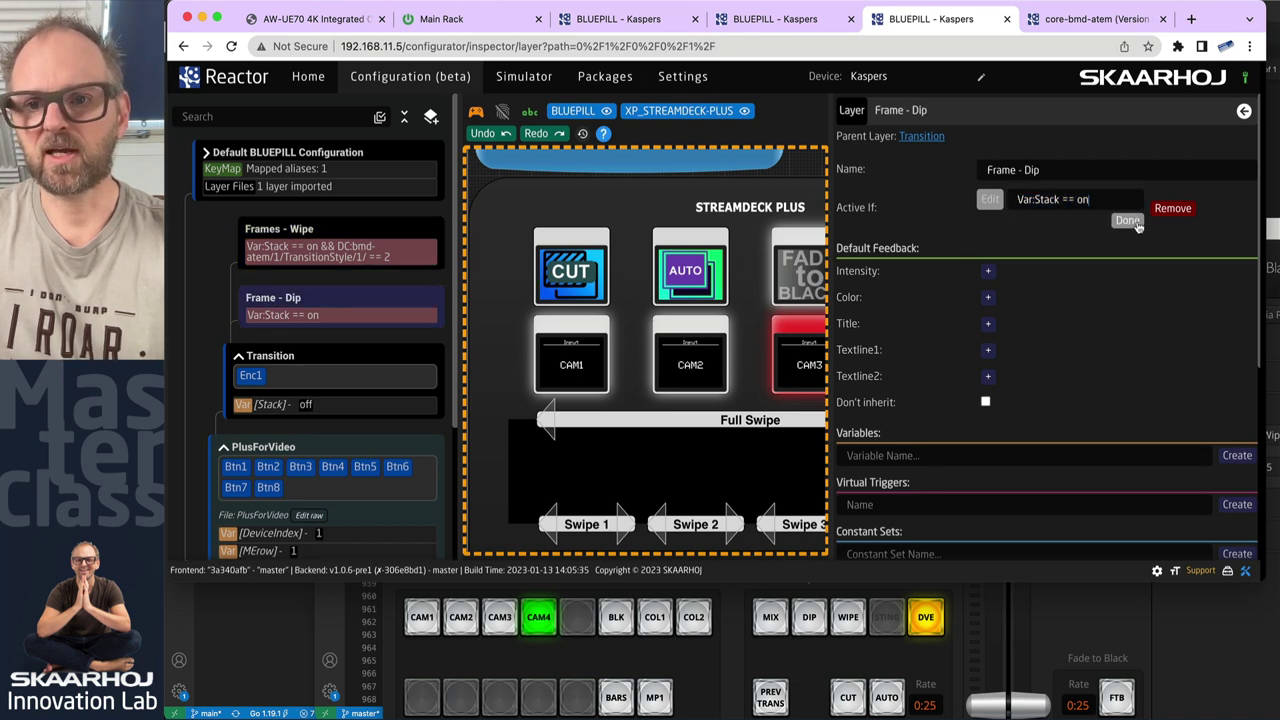
pyautogui.tripleClick(1112, 197)
pyautogui.press('super+v')
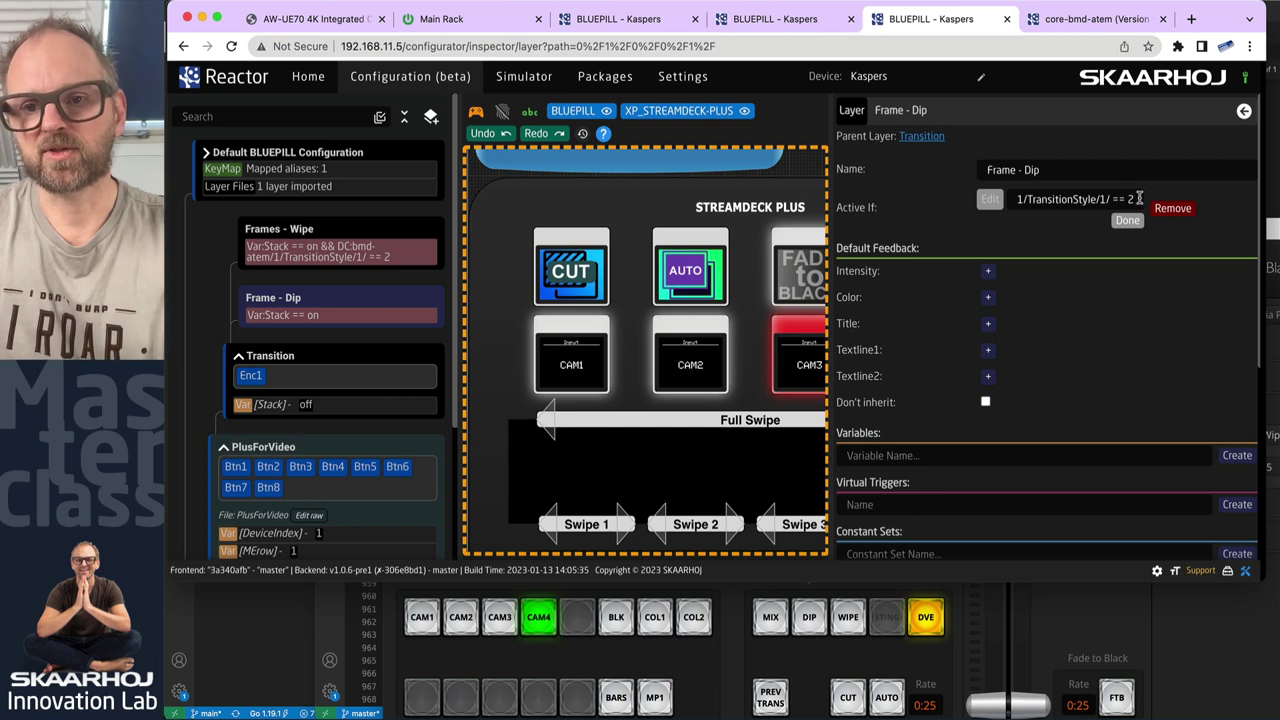
pyautogui.press('BackSpace')
pyautogui.write('1')
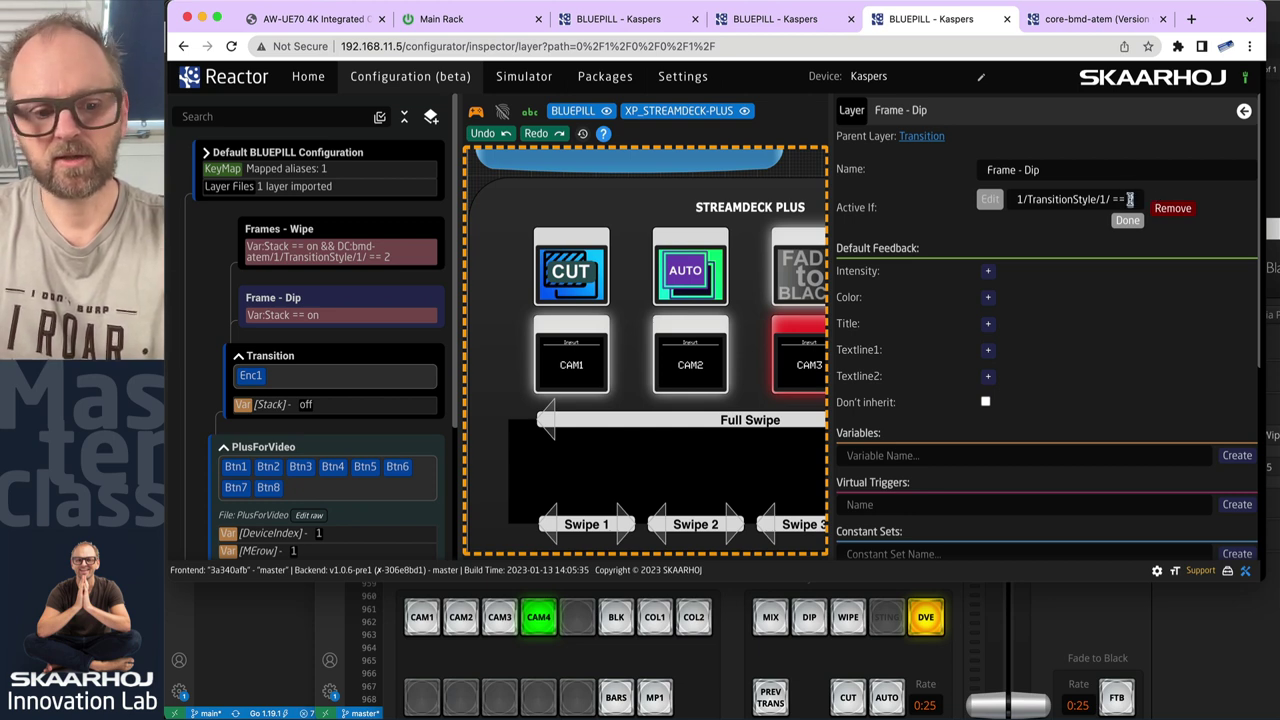
pyautogui.click(1128, 220)
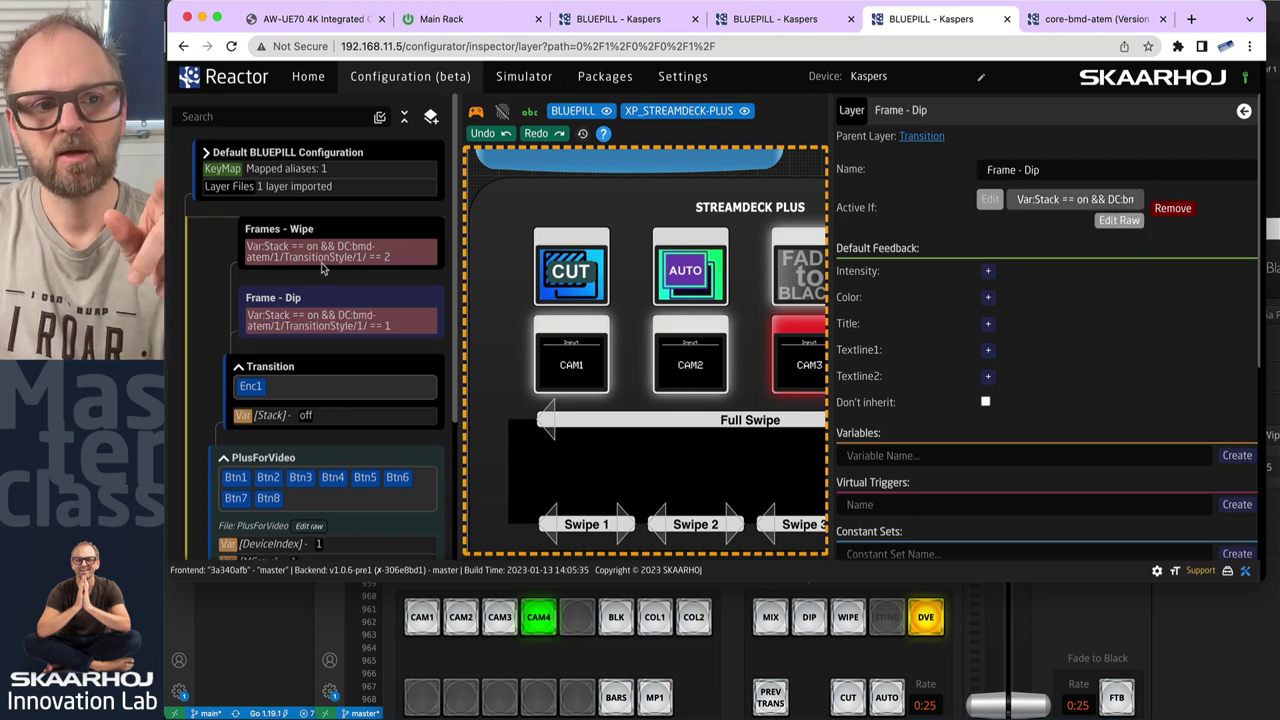
# Open the Transition layer's Stack variable and set its current value to On.
pyautogui.click(600, 266)
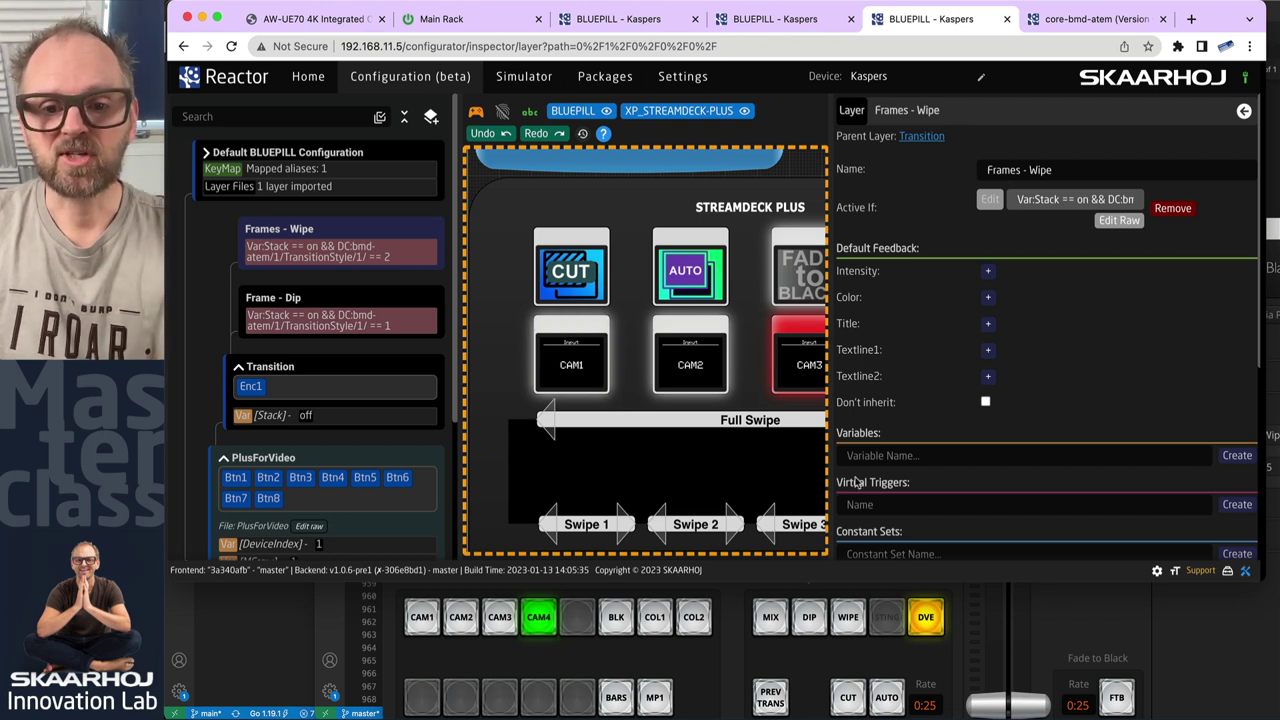
pyautogui.scroll(-1, 330, 422)
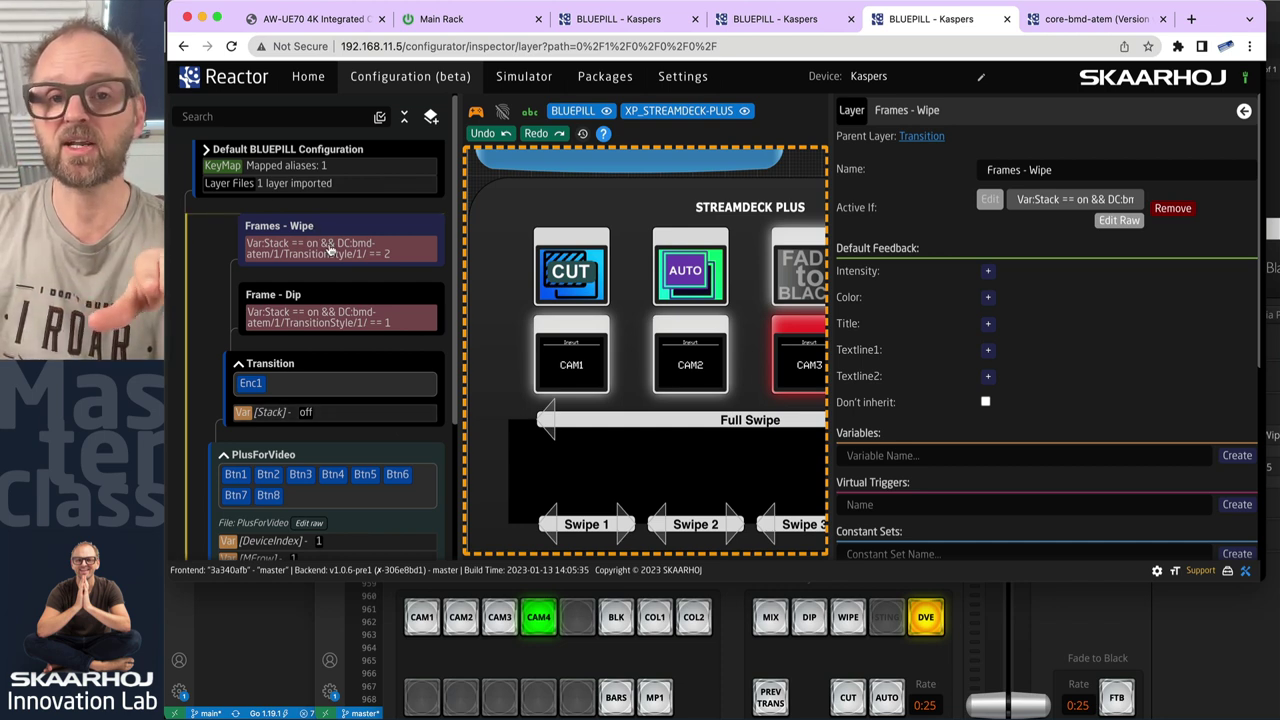
pyautogui.click(270, 413)
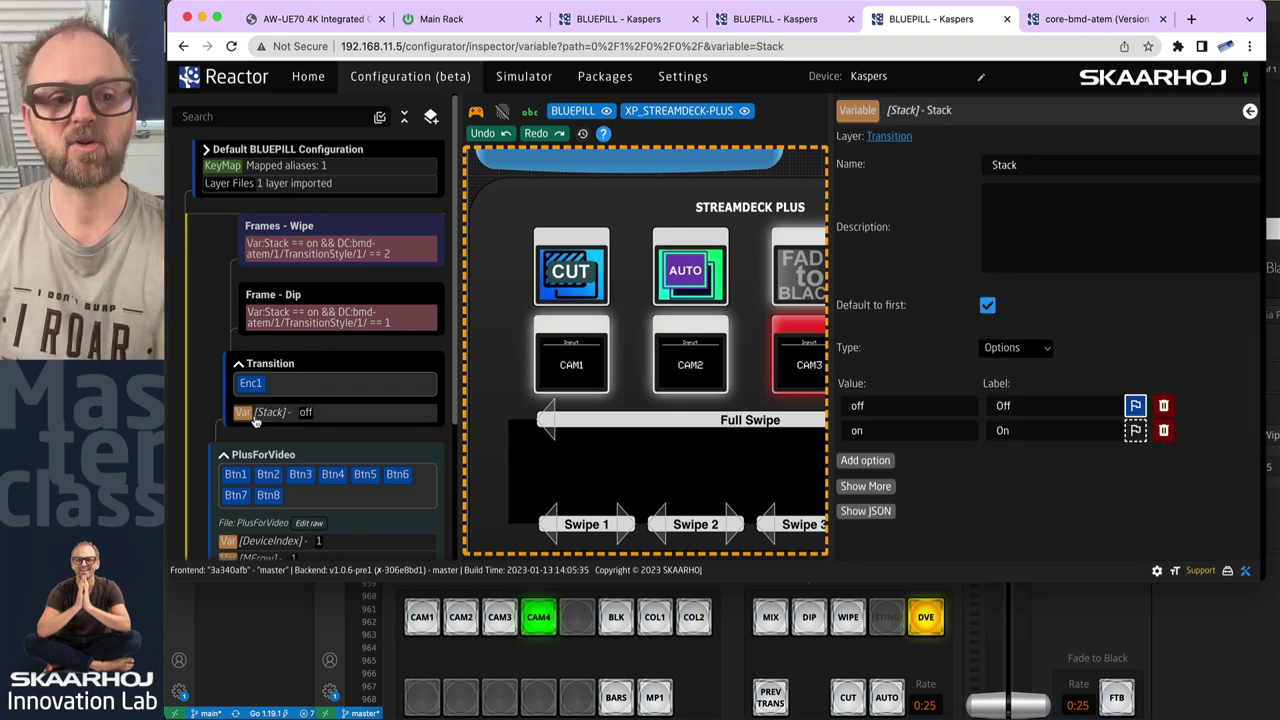
pyautogui.click(1136, 431)
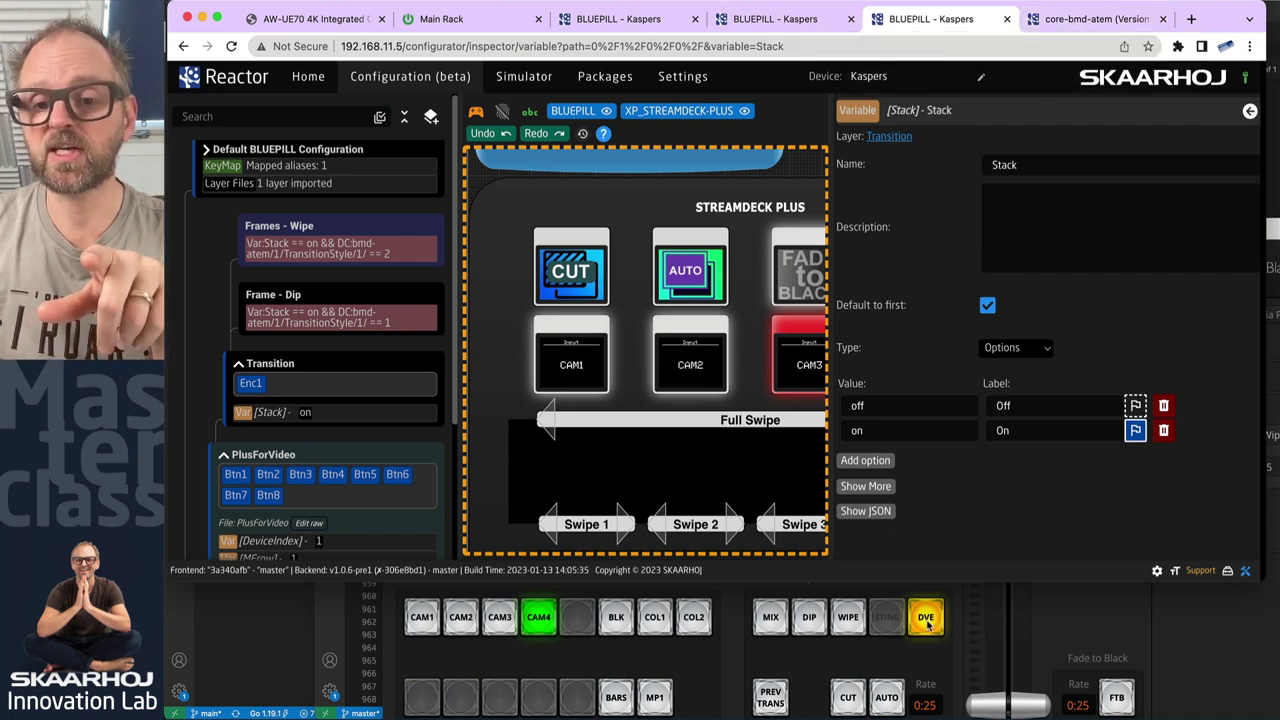
# Test the Frame - Dip condition by choosing the Dip transition style in ATEM Software Control and toggling Stack to Off and back to On.
pyautogui.click(818, 622)
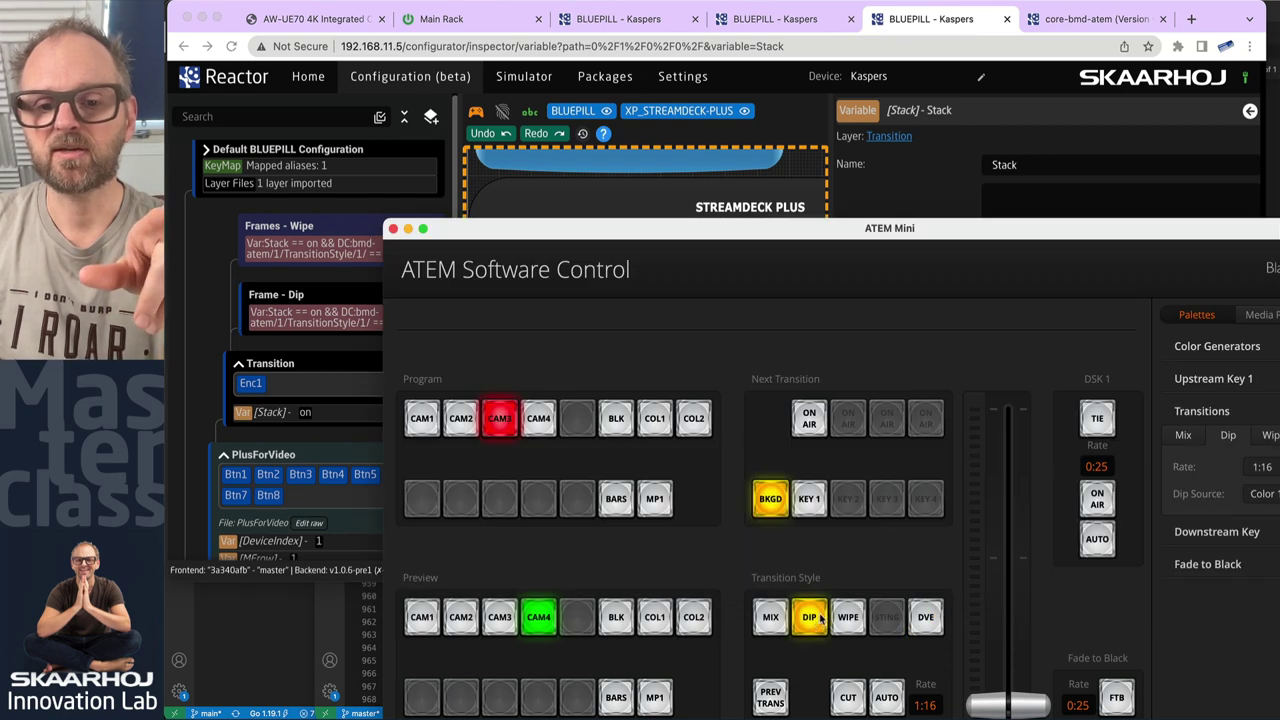
pyautogui.click(963, 33)
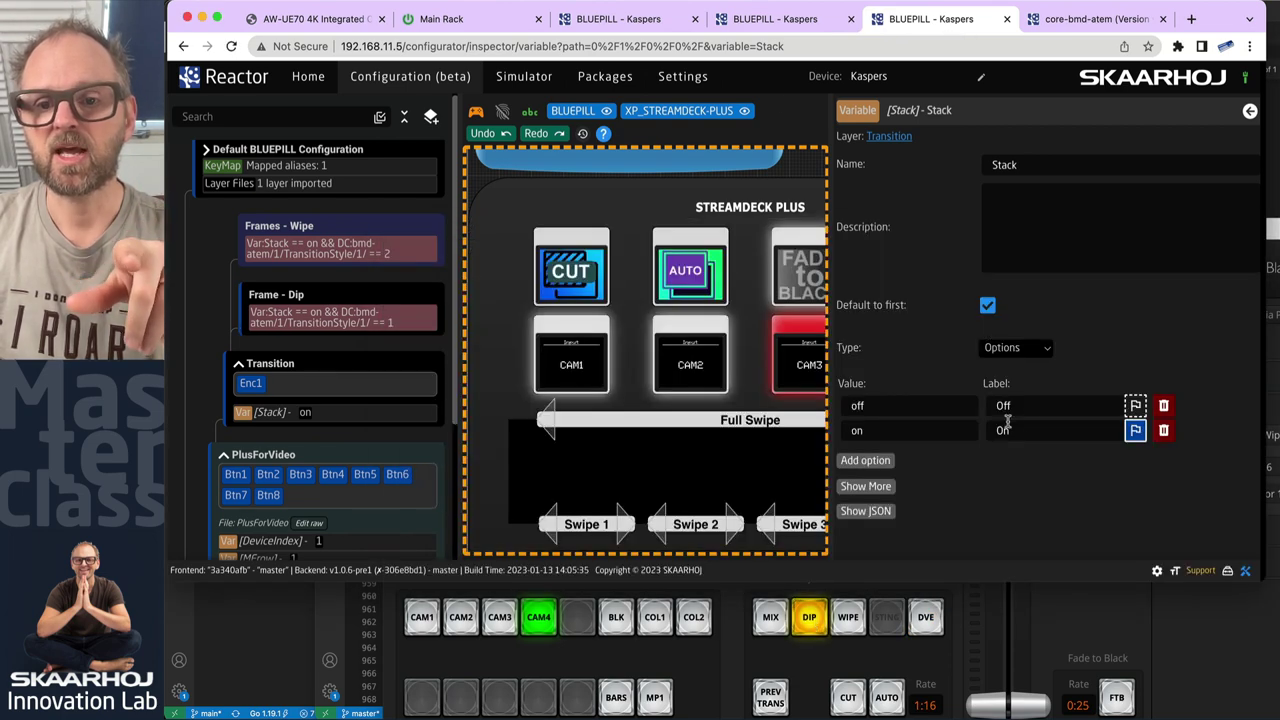
pyautogui.click(1135, 405)
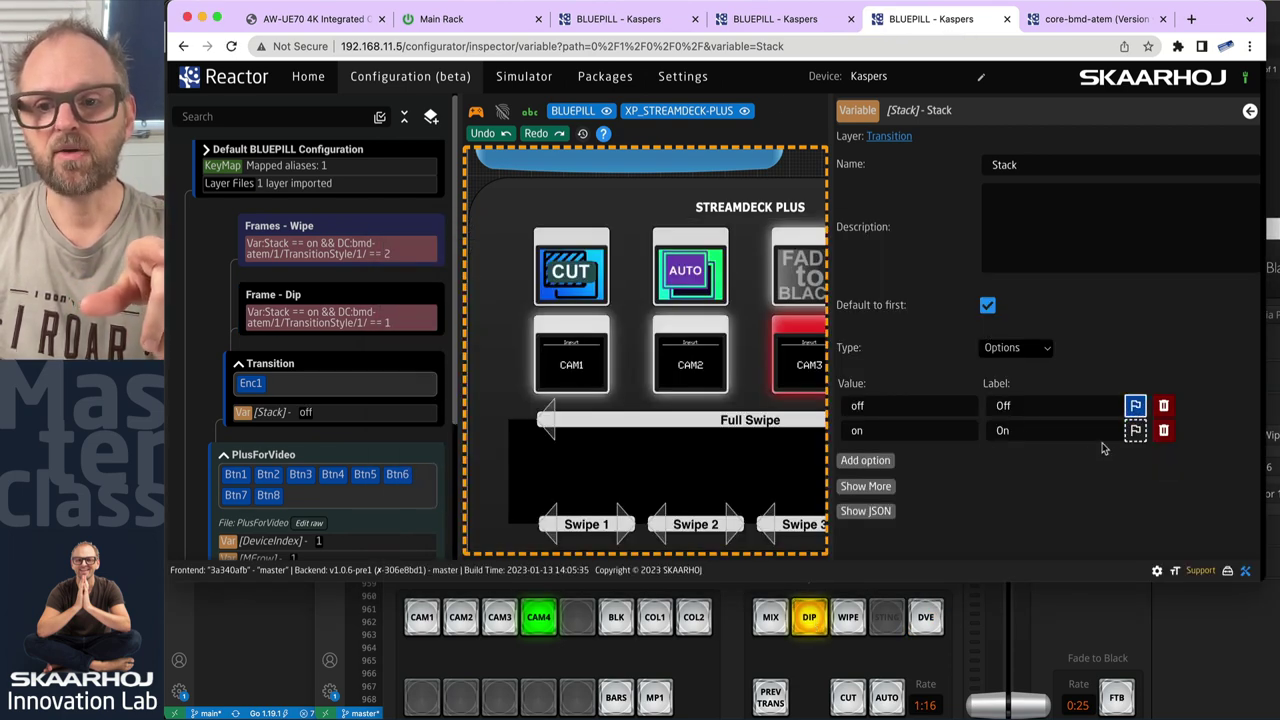
pyautogui.click(1135, 430)
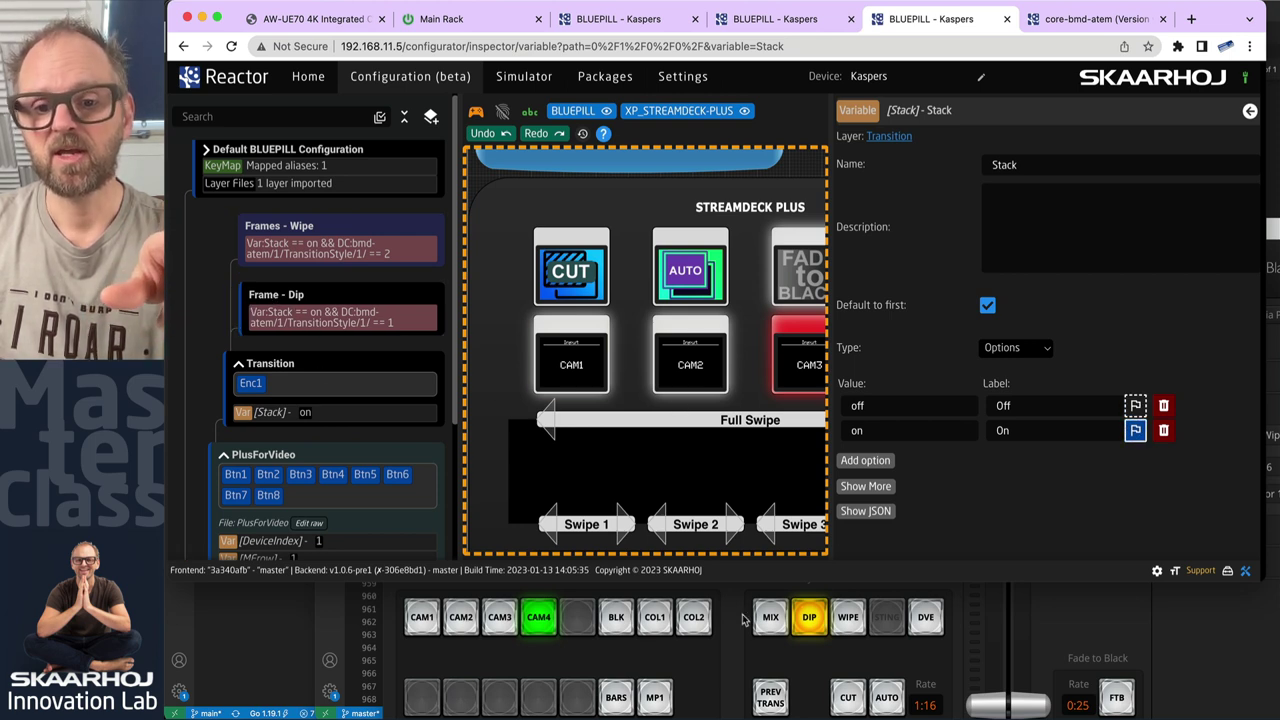
# Choose the Wipe transition style in ATEM Software Control, and open the Transition layer's Enc1 behavior back in Reactor.
pyautogui.click(850, 622)
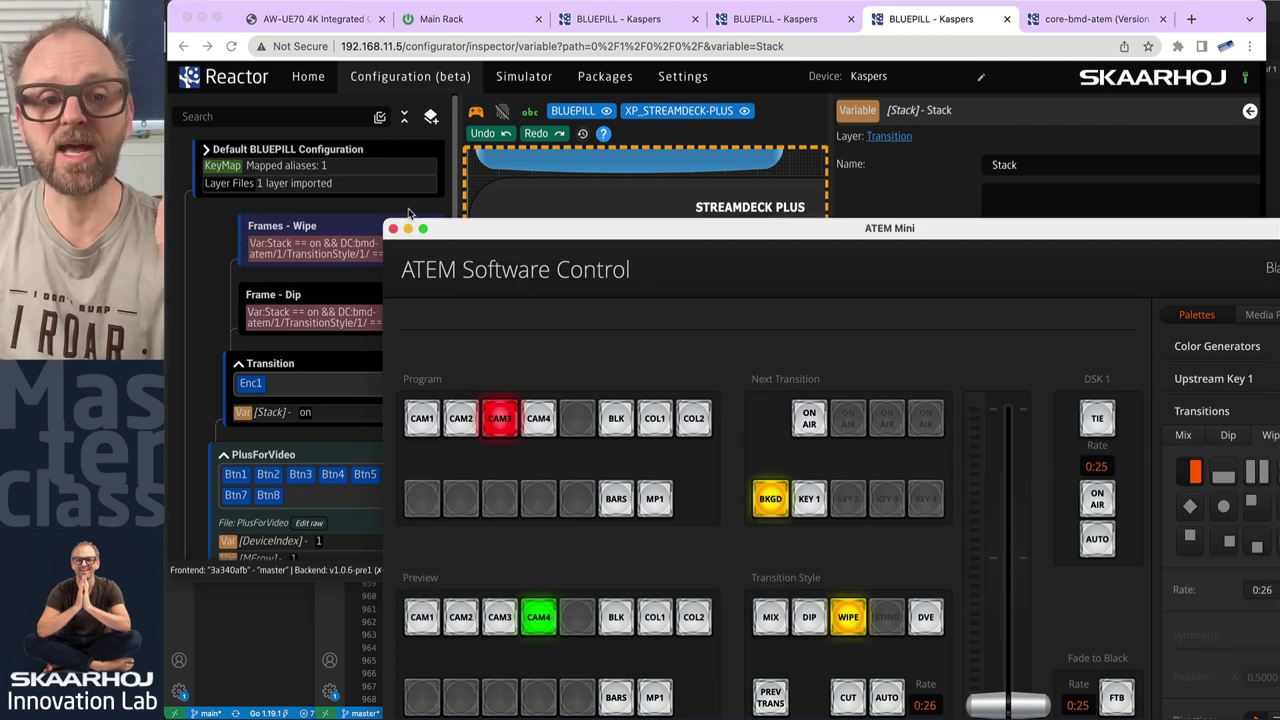
pyautogui.click(341, 209)
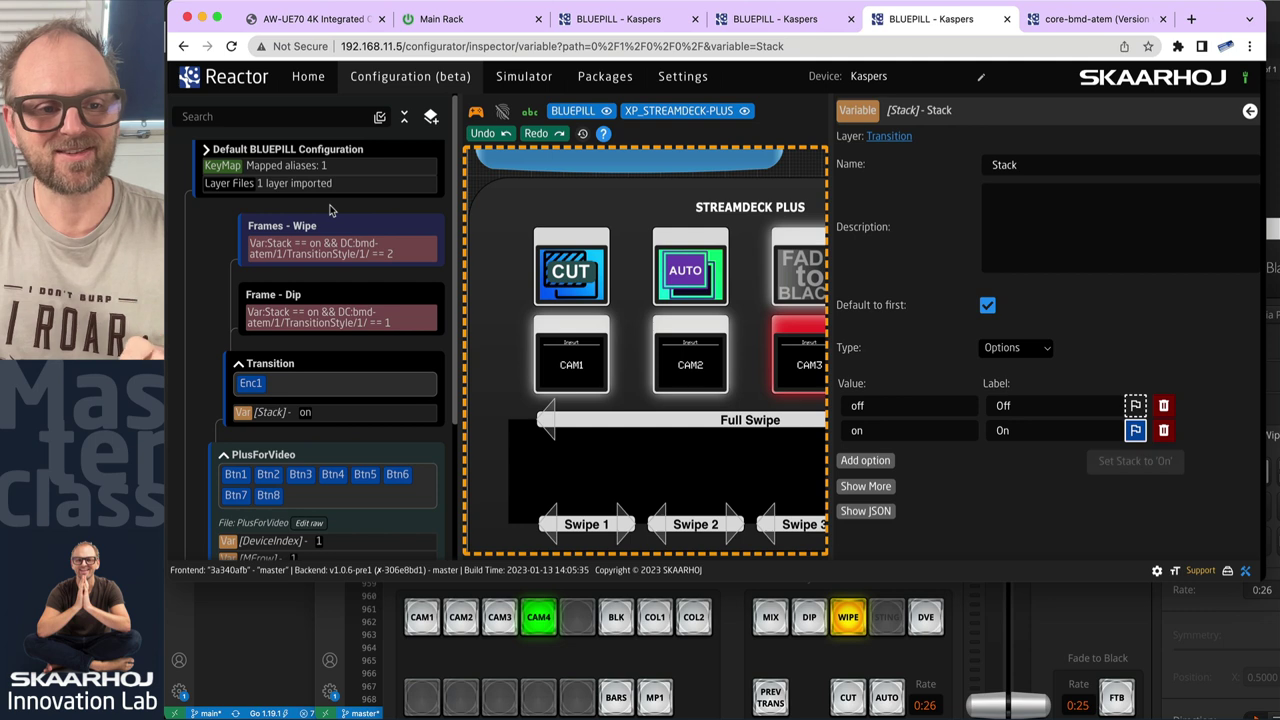
pyautogui.click(250, 384)
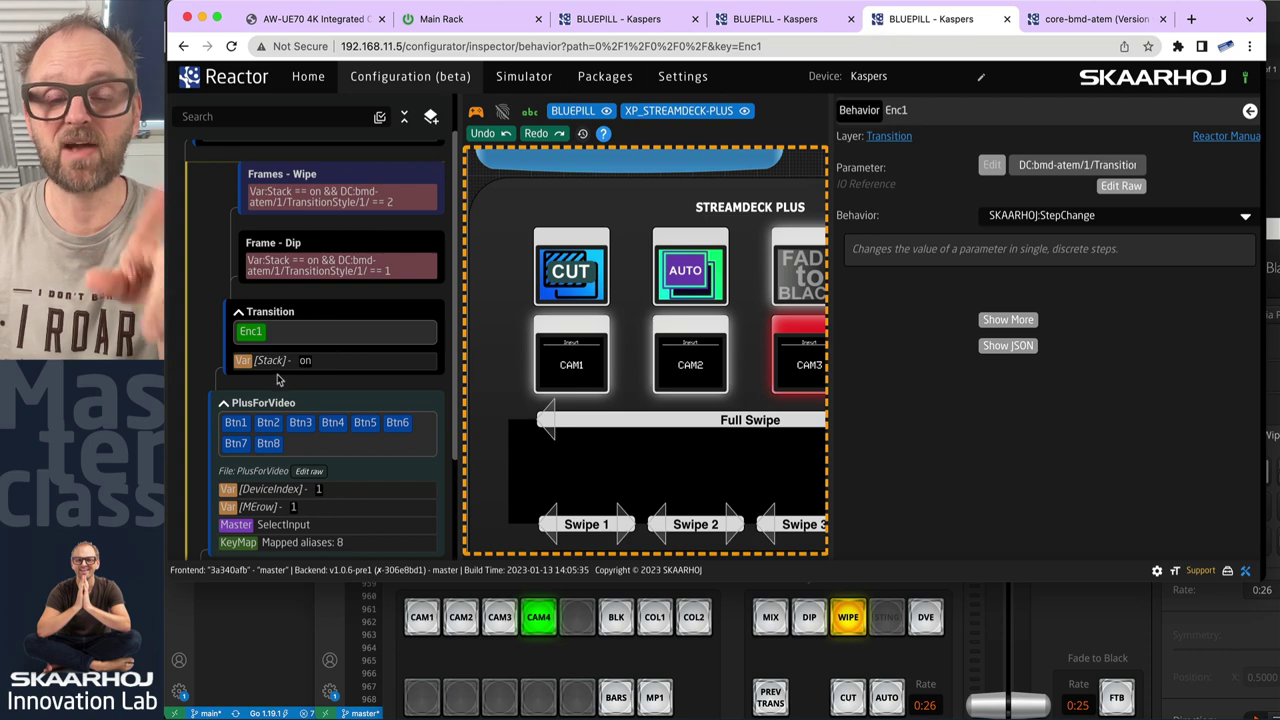
# Create a master behavior named StepChangeWithStackRotation in the Transition layer.
pyautogui.click(308, 312)
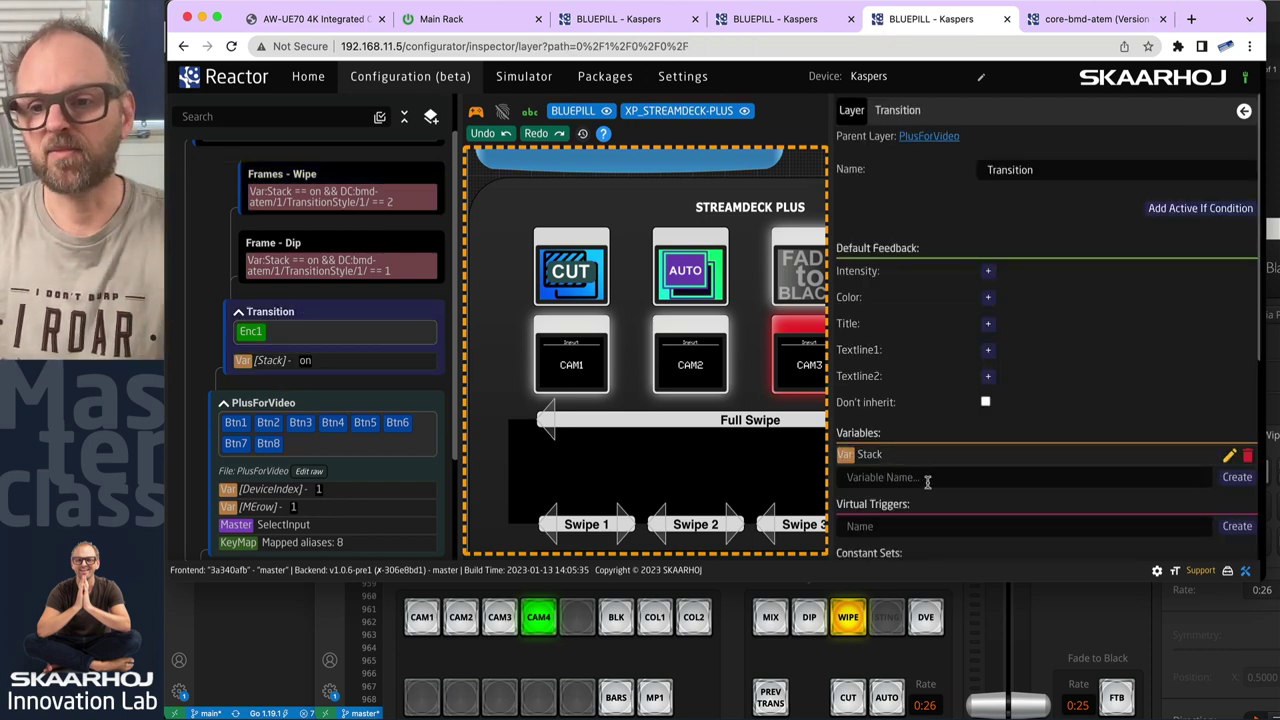
pyautogui.scroll(-5, 928, 482)
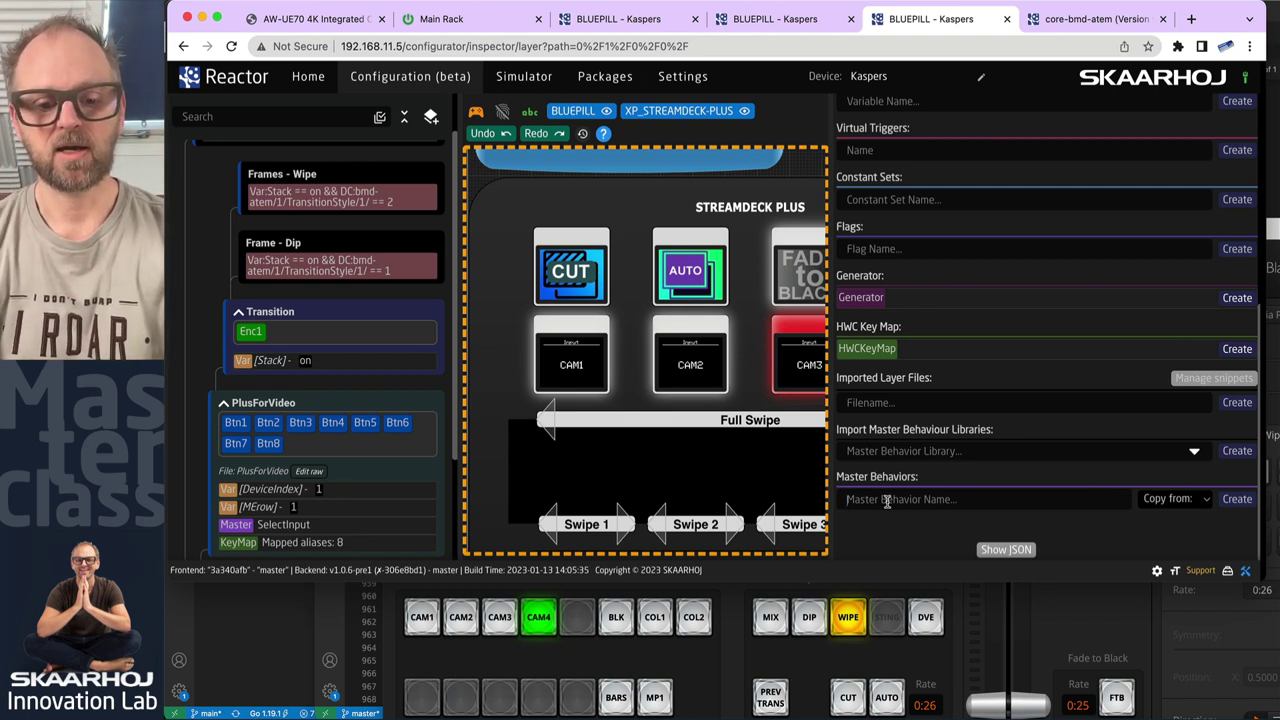
pyautogui.click(886, 500)
pyautogui.write('StepW')
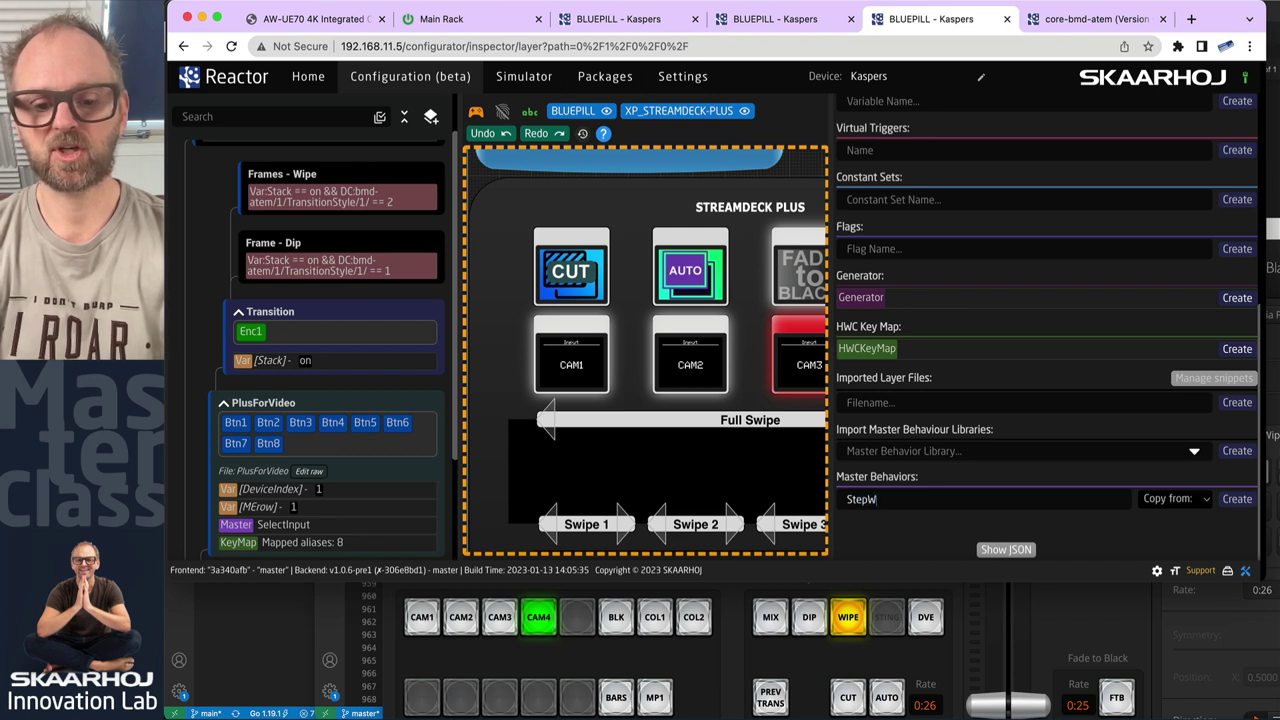
pyautogui.press('BackSpace')
pyautogui.write('ChangeWithS')
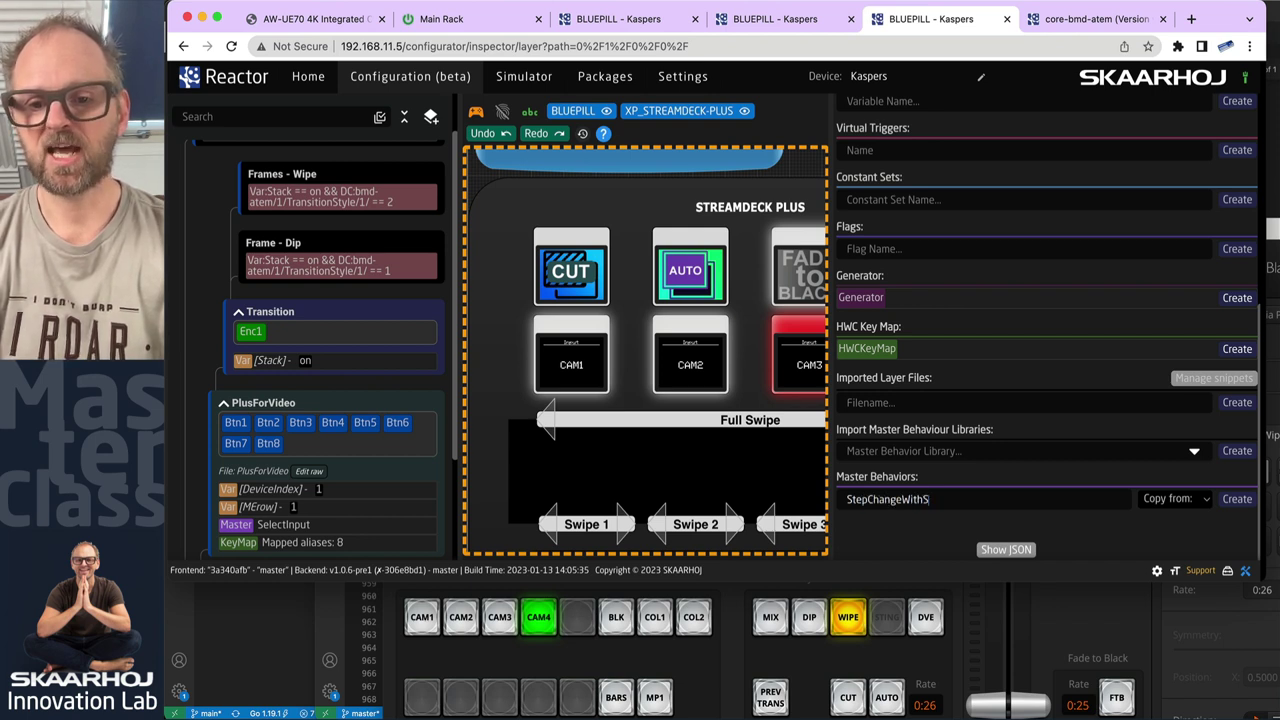
pyautogui.write('tackRo')
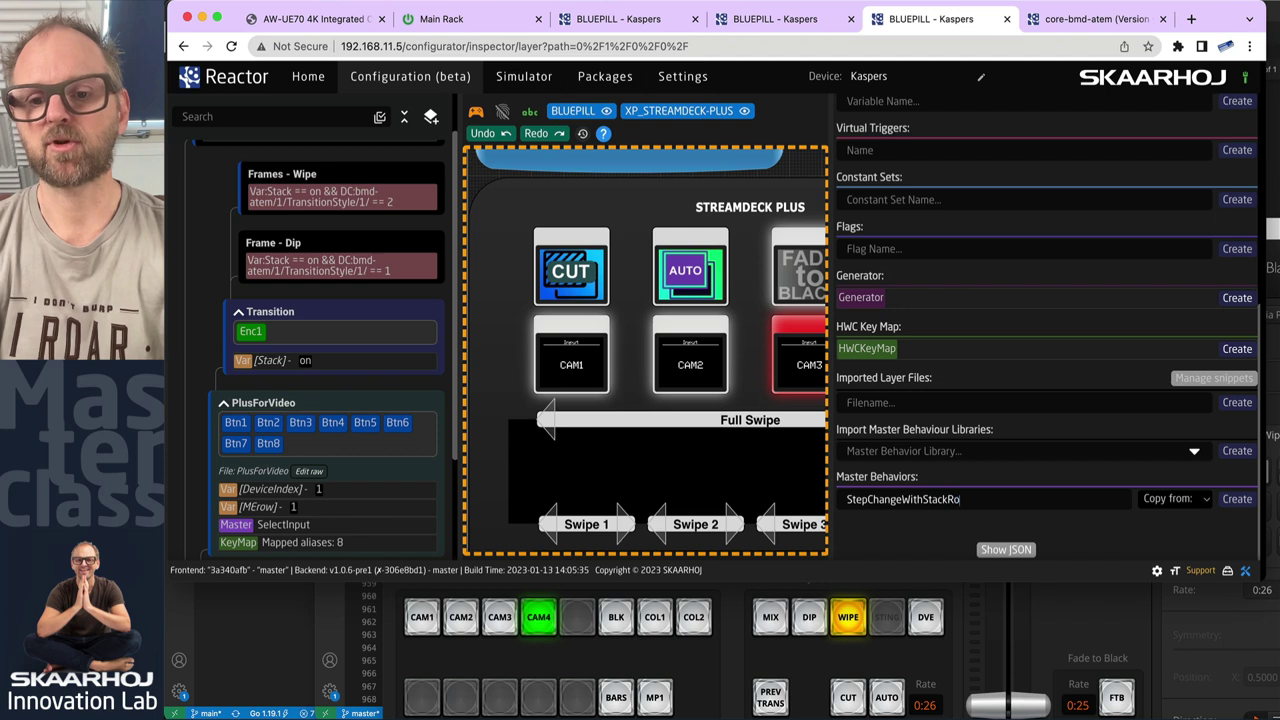
pyautogui.write('tation')
pyautogui.click(1236, 499)
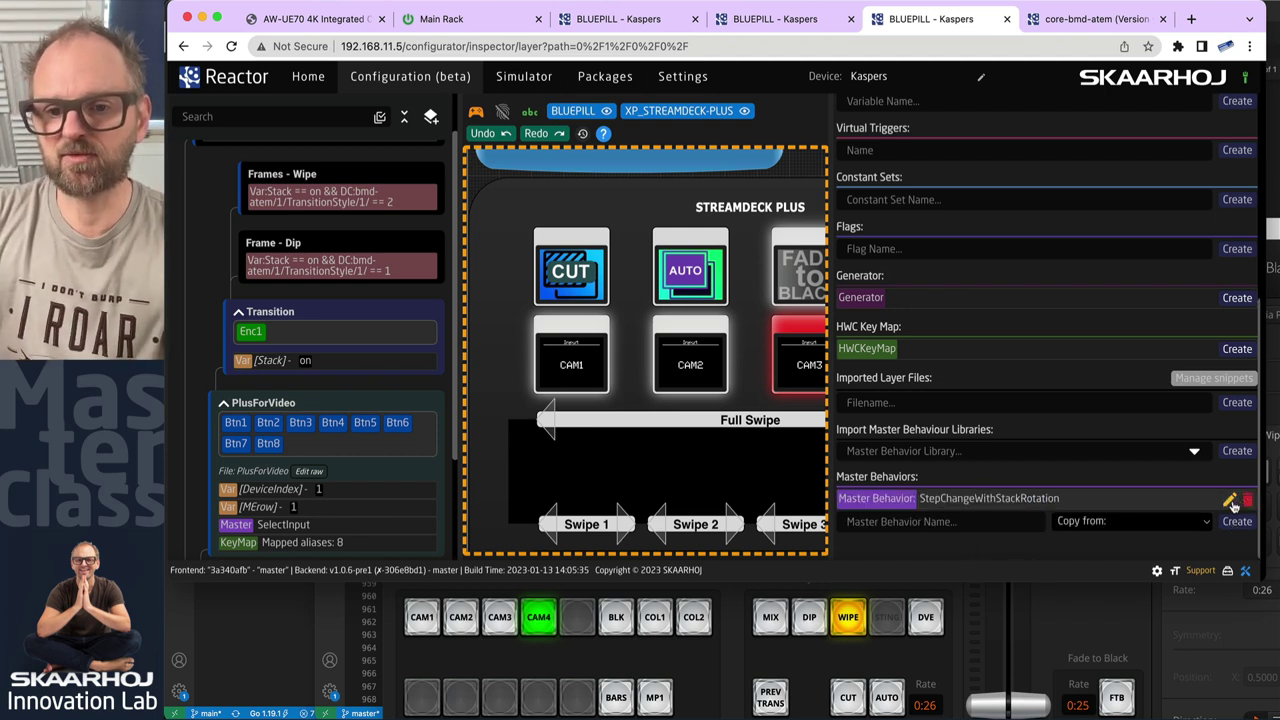
# Base the StepChangeWithStackRotation master behavior on SKAARHOJ:StepChange.
pyautogui.click(1230, 502)
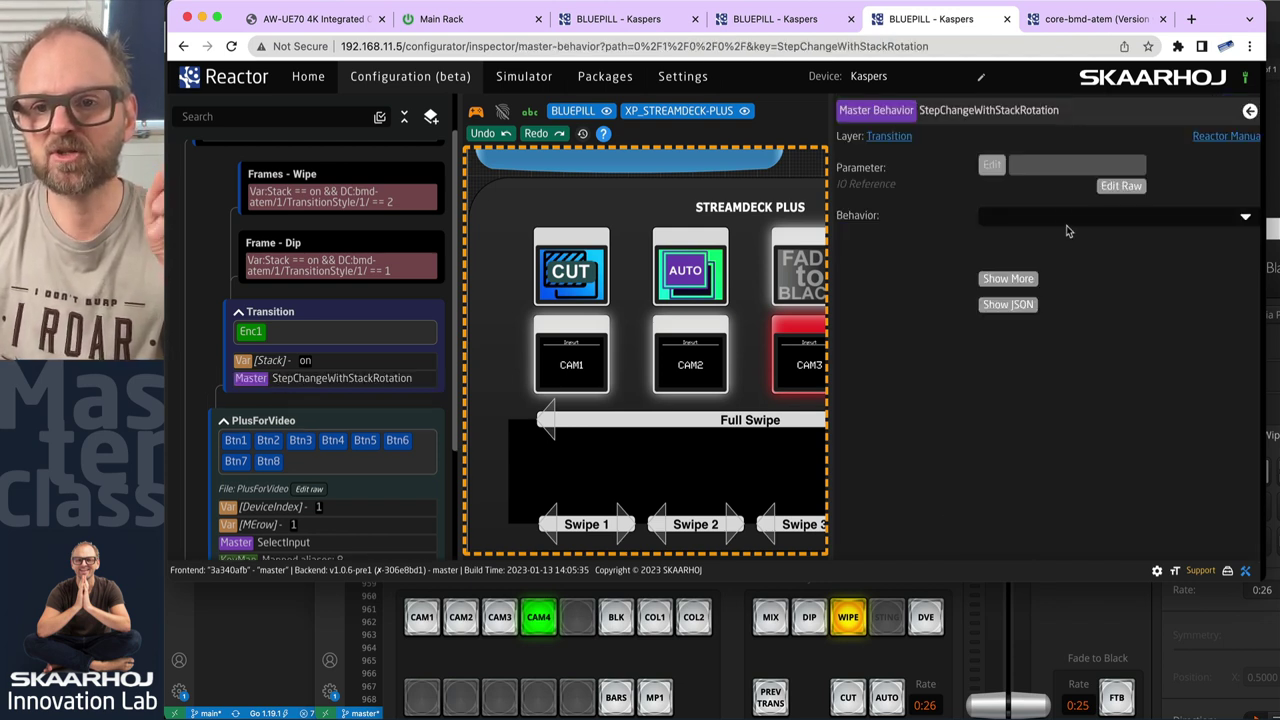
pyautogui.click(1069, 214)
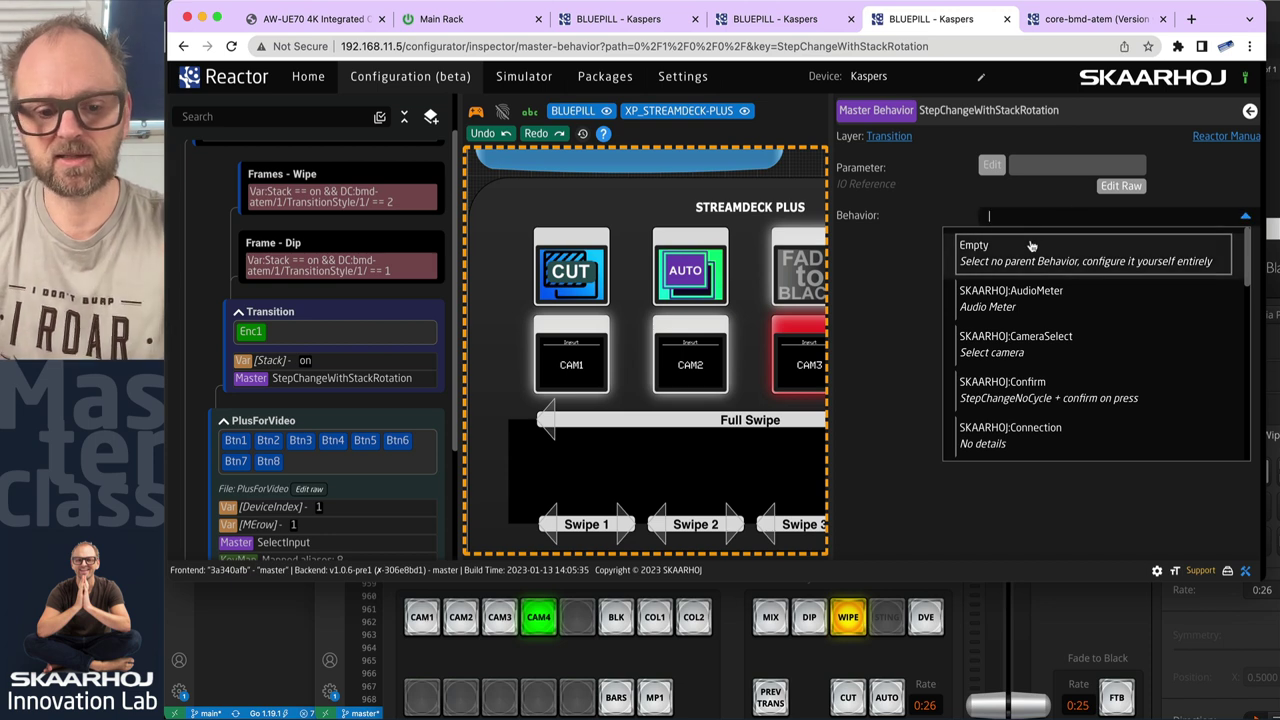
pyautogui.write('stepch')
pyautogui.click(1032, 260)
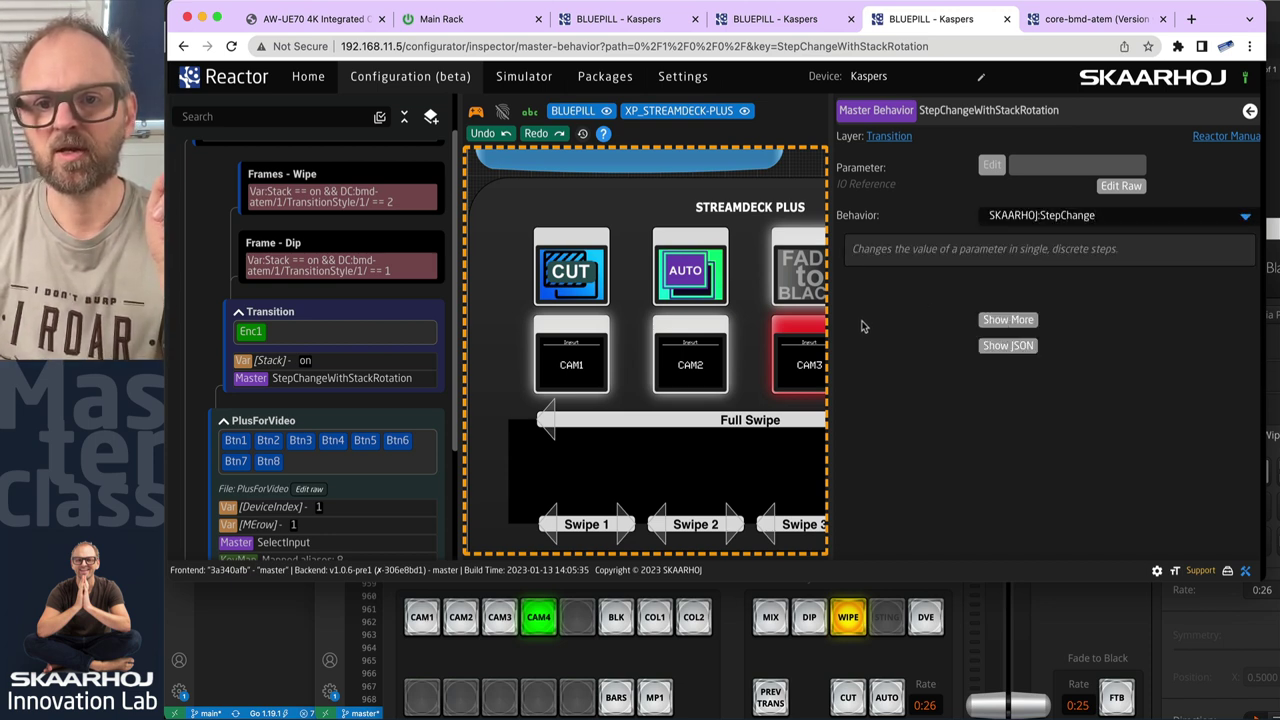
# Assign the StepChangeWithStackRotation master behavior to the Transition layer's Enc1 behavior.
pyautogui.click(254, 337)
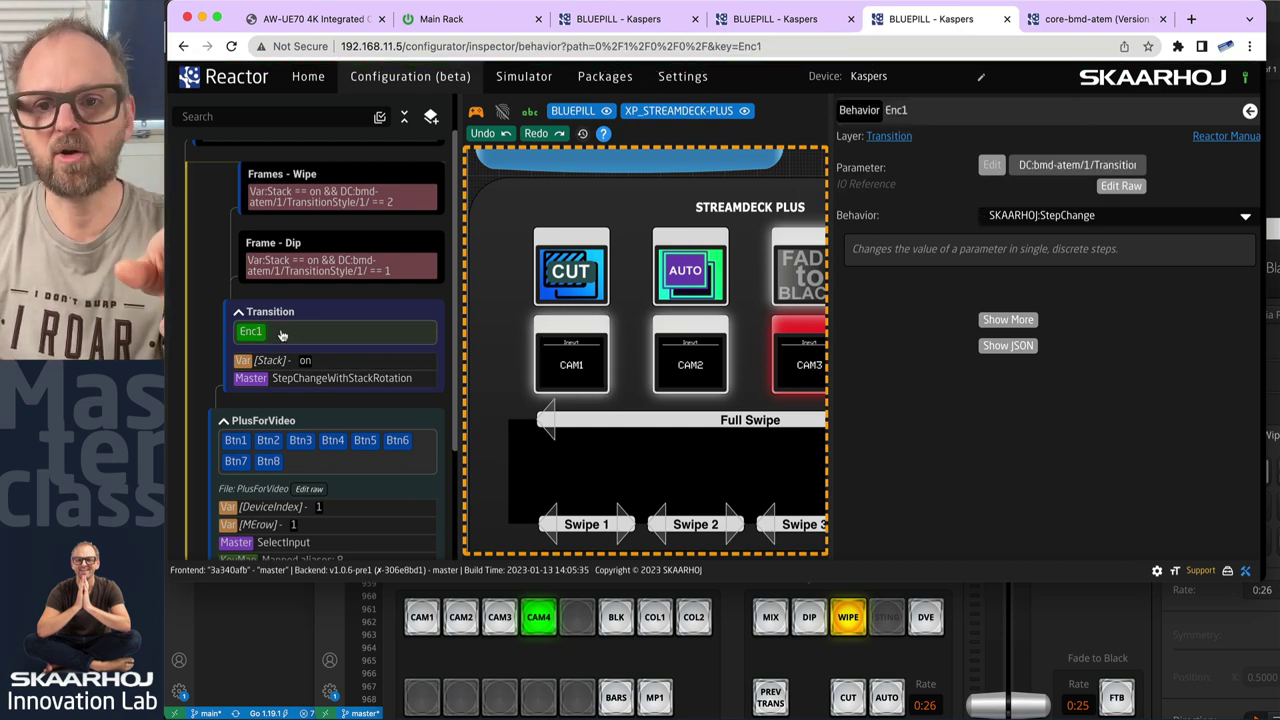
pyautogui.click(1122, 220)
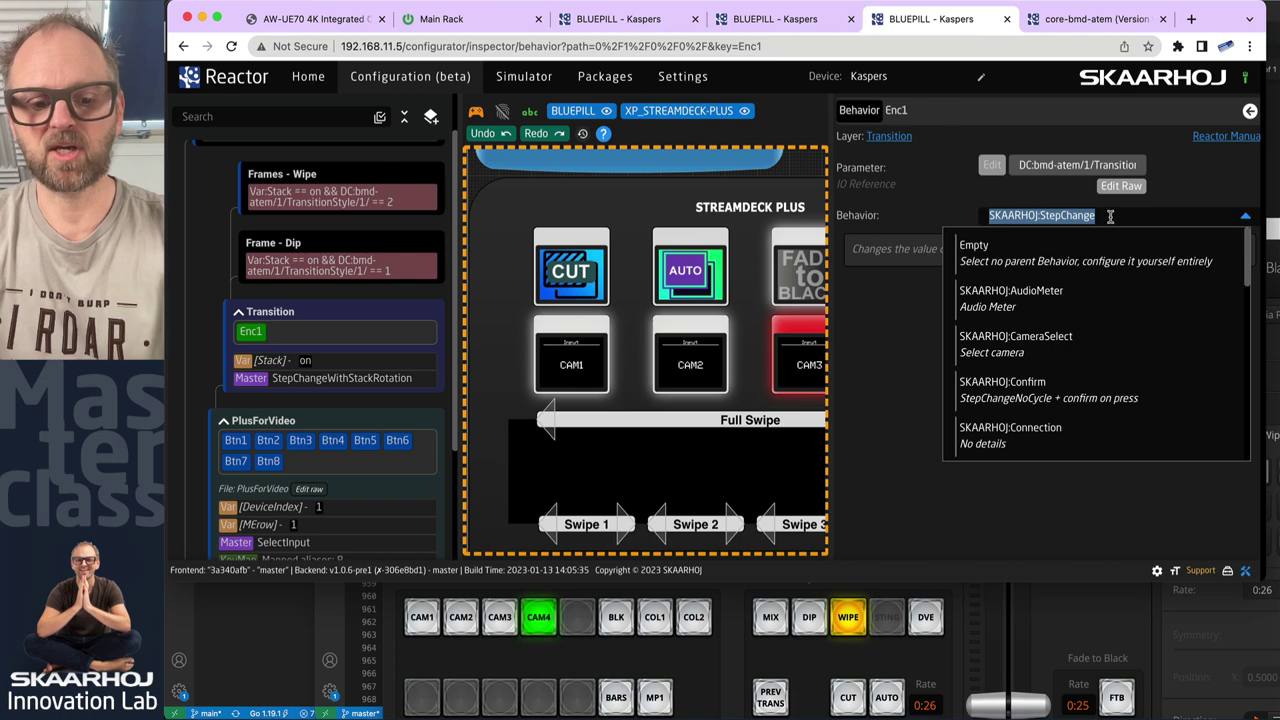
pyautogui.write('step')
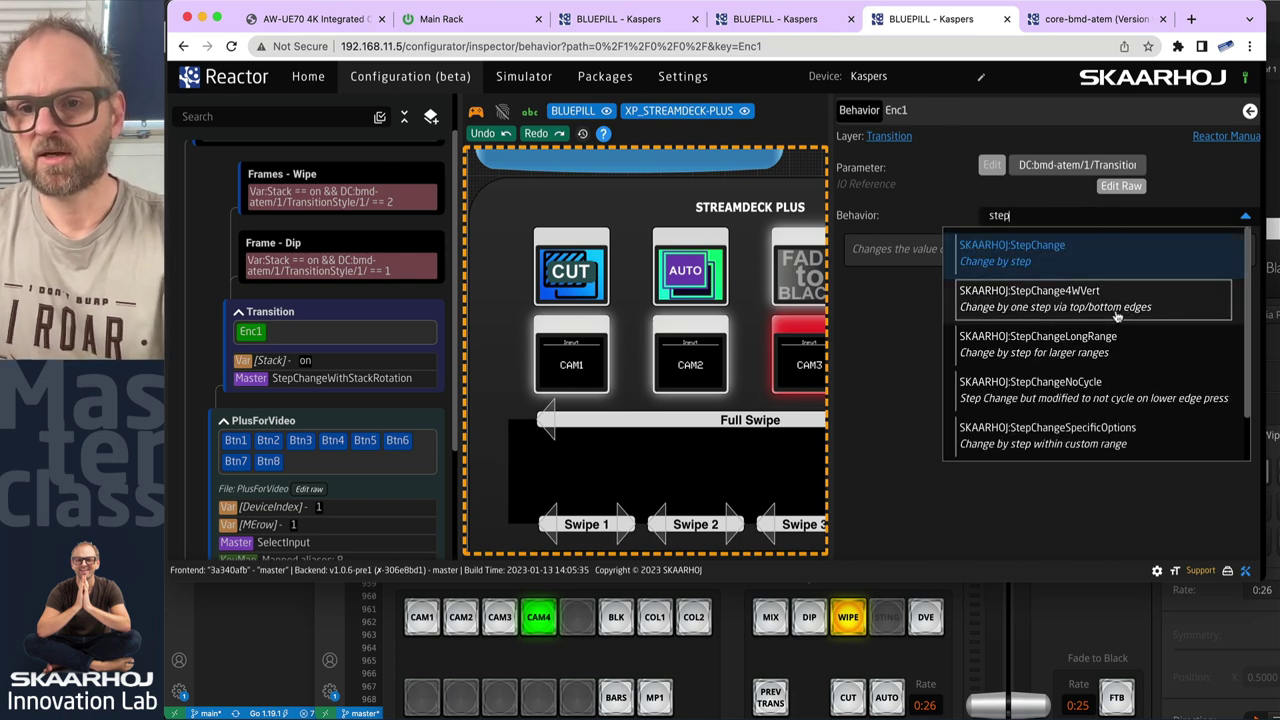
pyautogui.scroll(-2, 1101, 441)
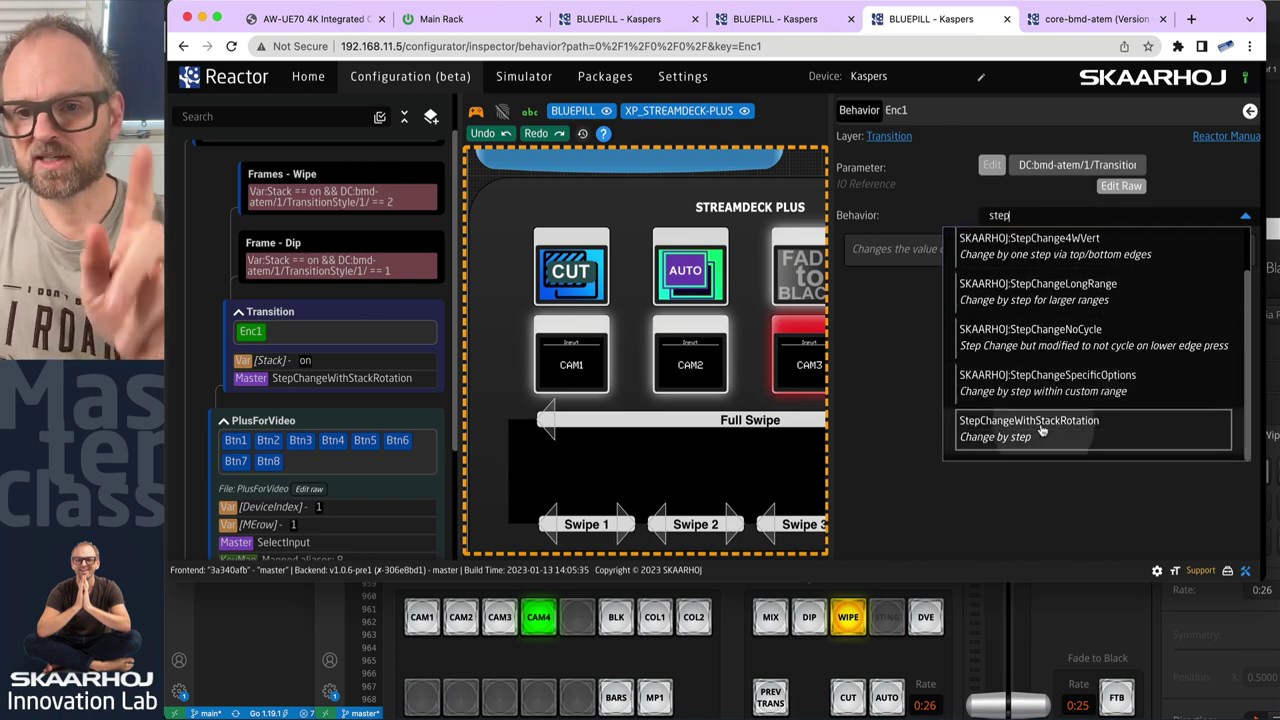
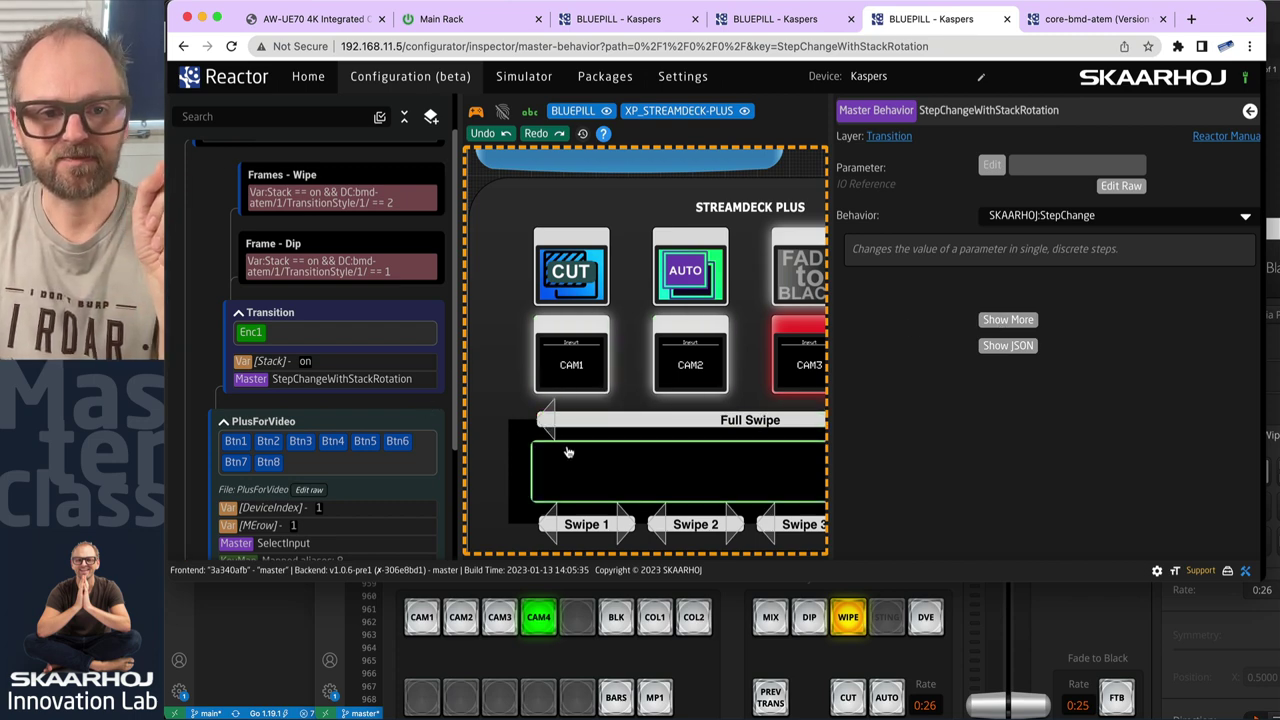
# Show the JSON definition of the StepChangeWithStackRotation master behavior, with the Stream Deck Plus encoders in view.
pyautogui.scroll(-5, 563, 449)
pyautogui.scroll(3, 570, 482)
pyautogui.scroll(4, 570, 482)
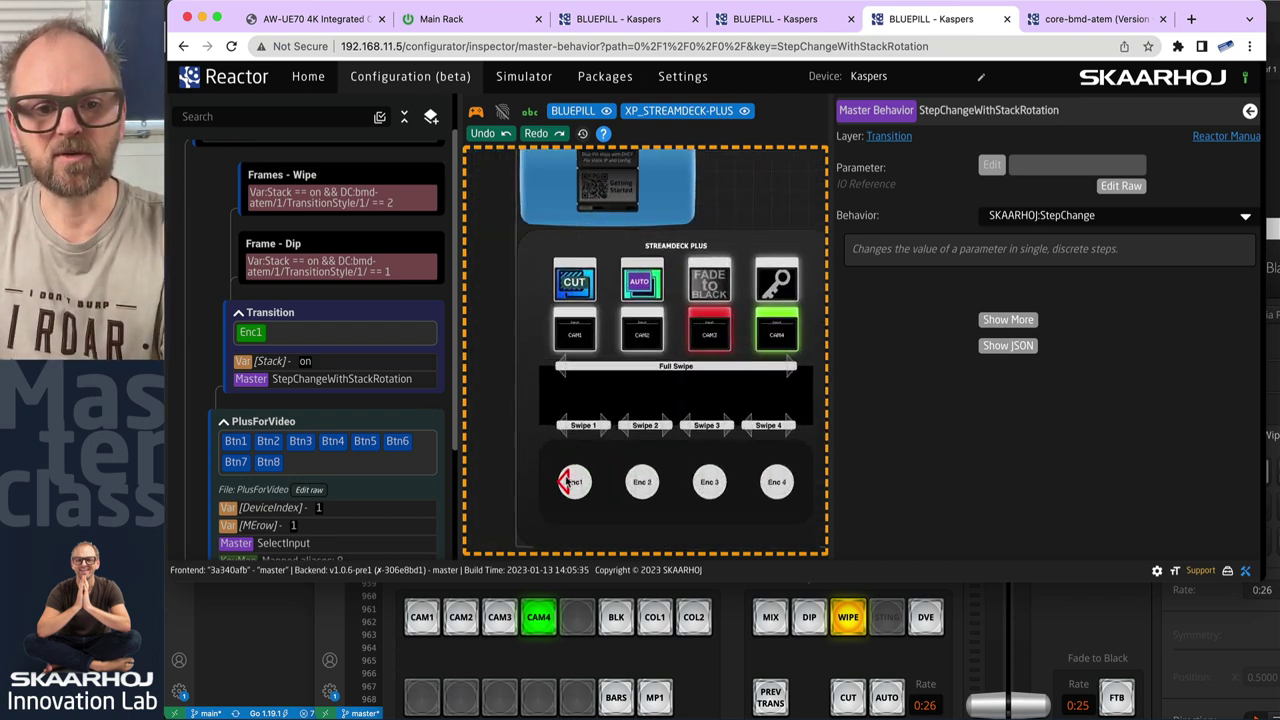
pyautogui.click(1007, 346)
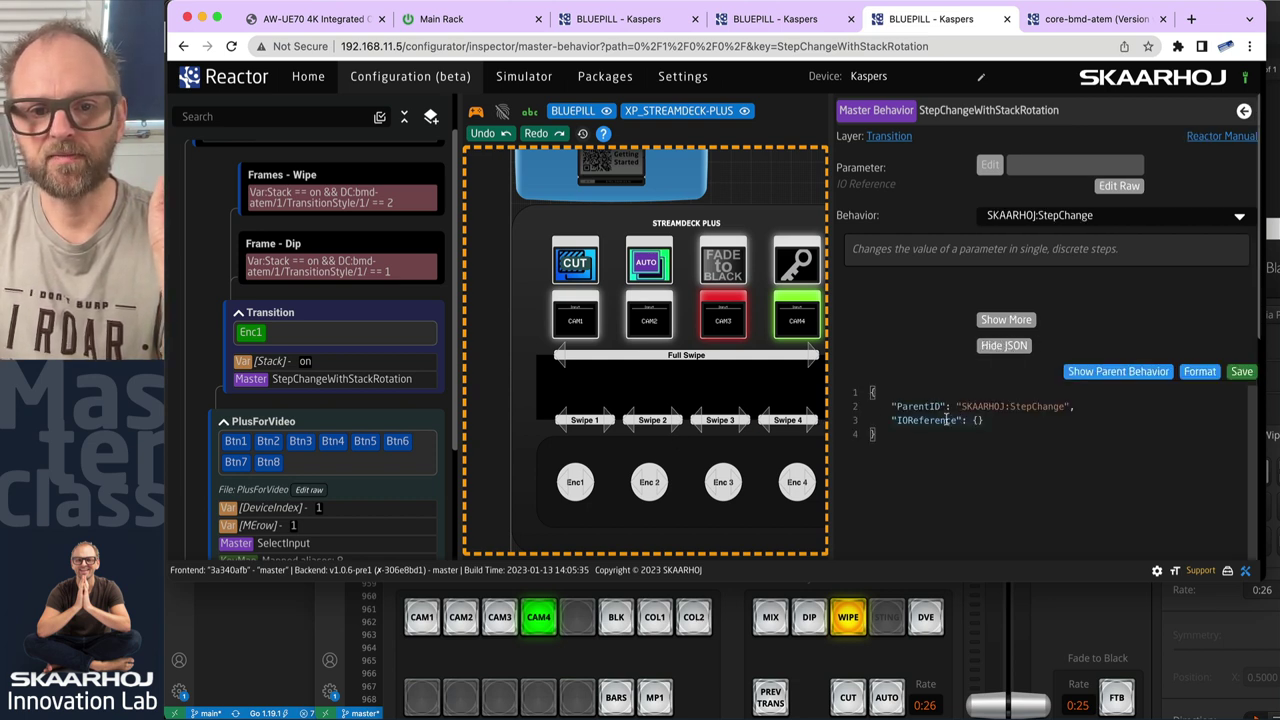
pyautogui.moveTo(948, 422)
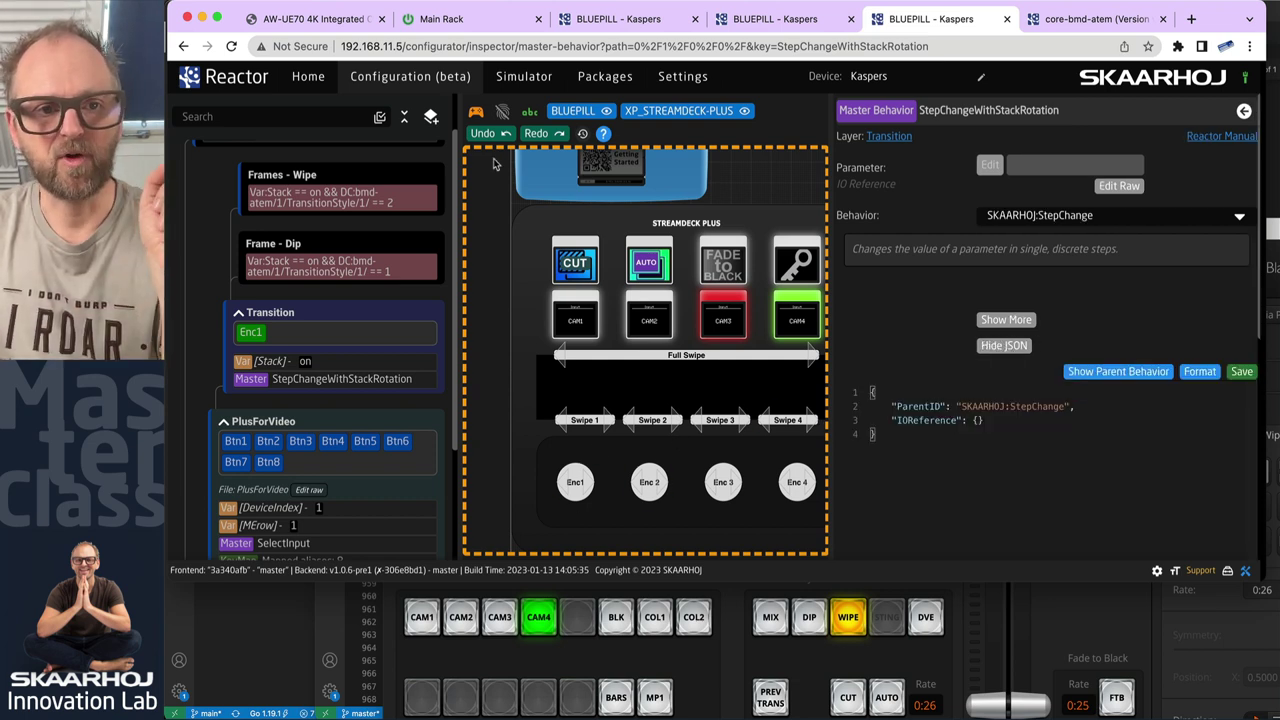
# Test Enc1 on the simulated panel by stepping the transition style in both directions, and set the Stack variable to Off.
pyautogui.click(569, 483)
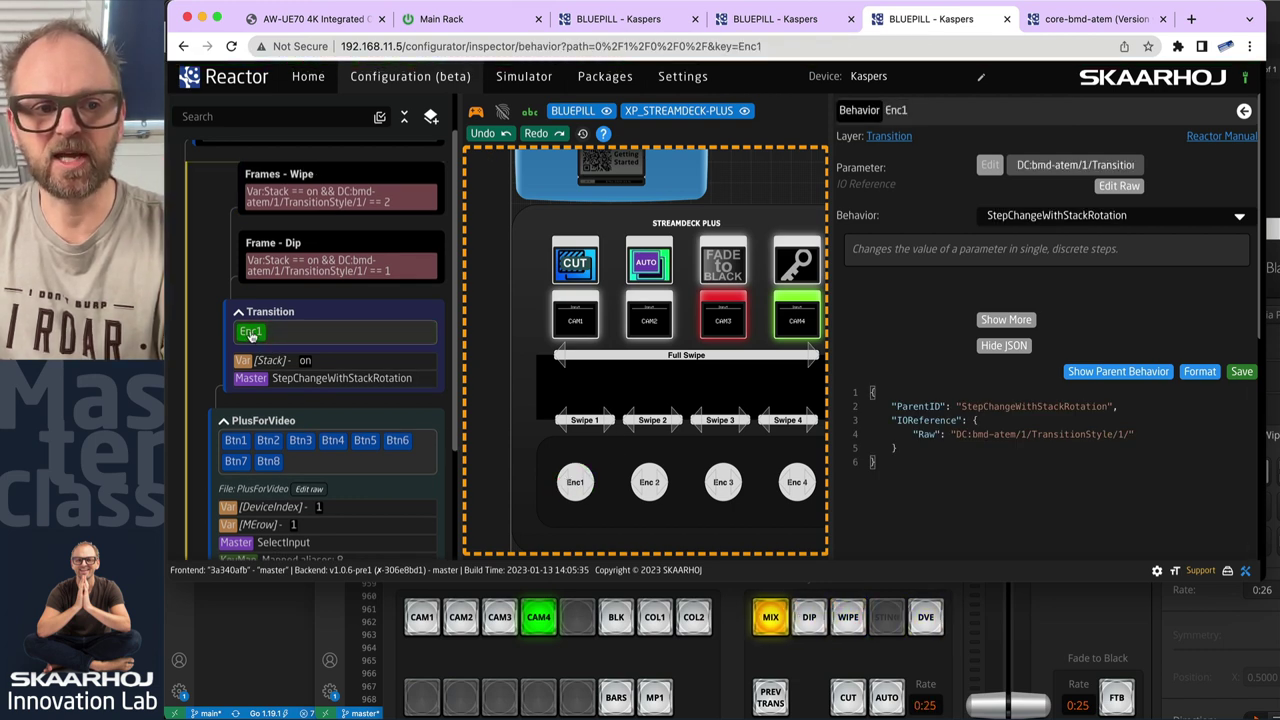
pyautogui.click(590, 485)
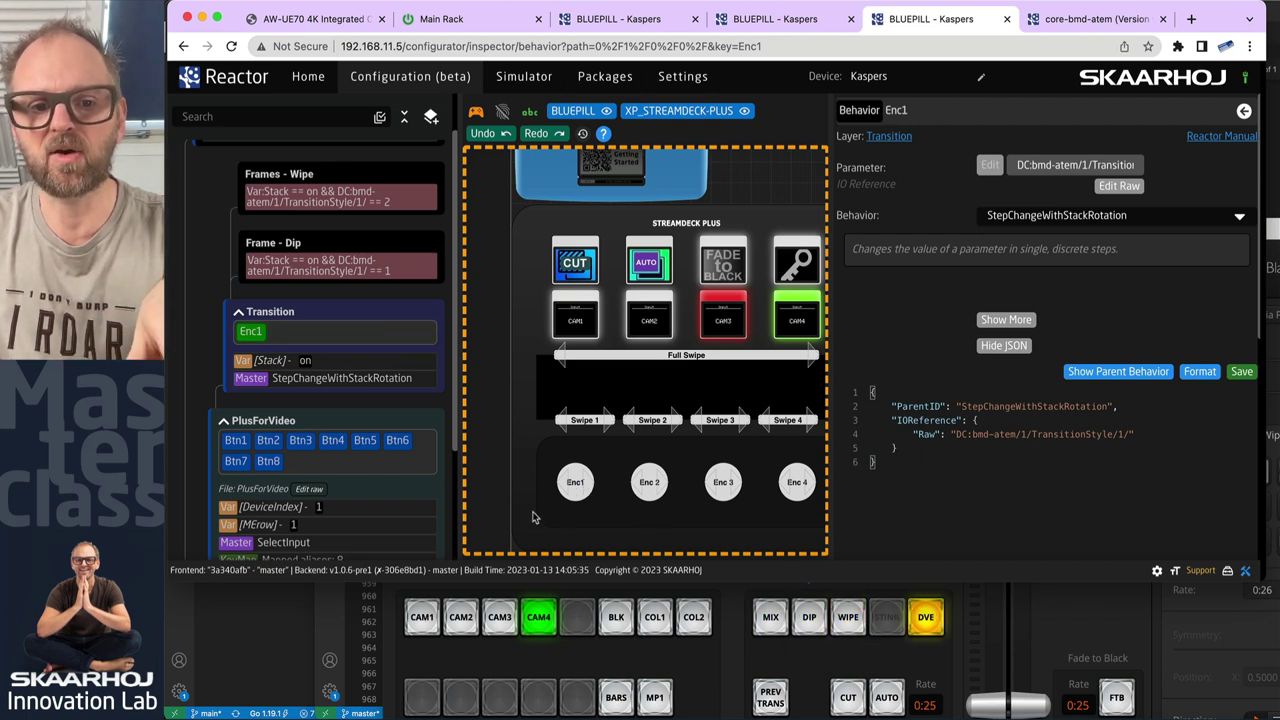
pyautogui.click(565, 485)
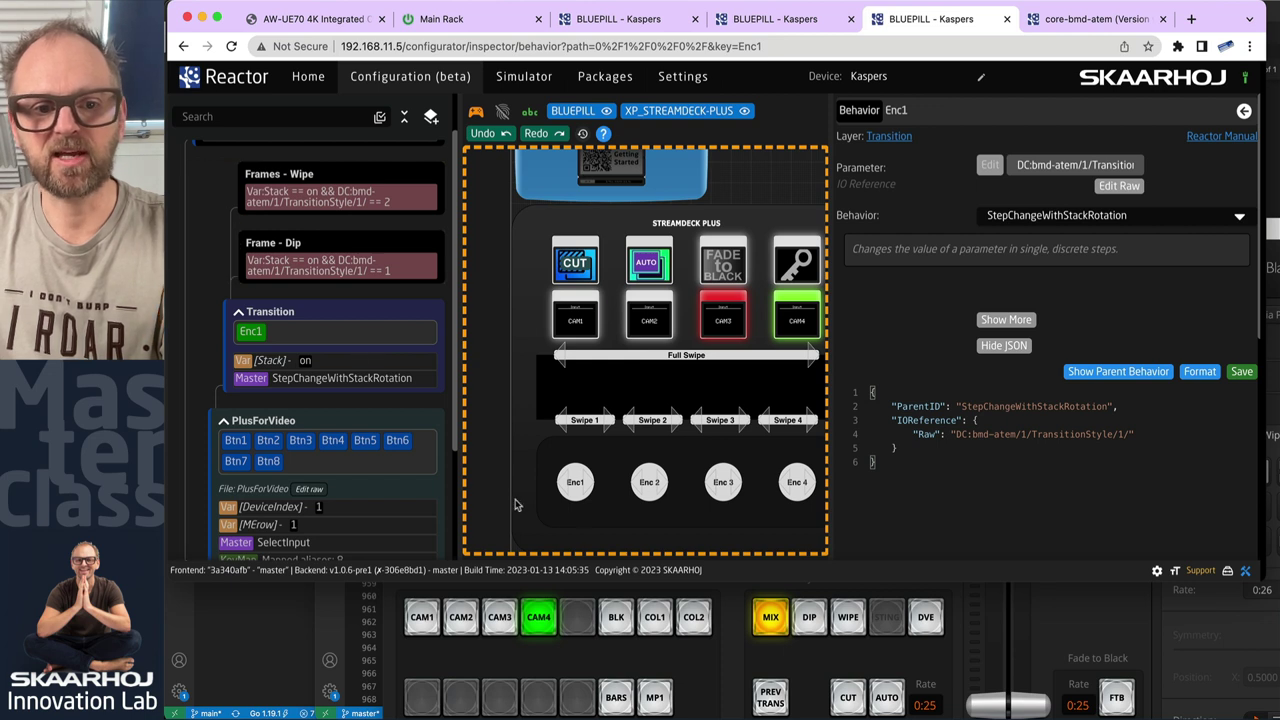
pyautogui.click(588, 484)
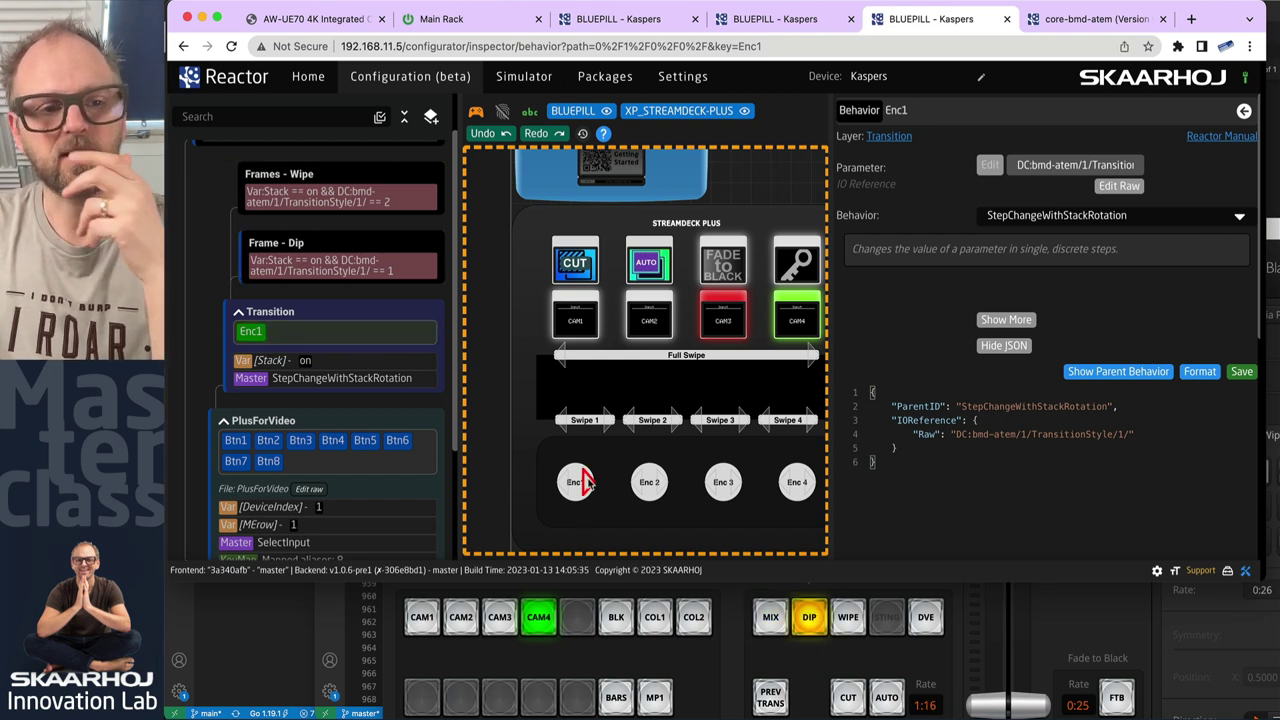
pyautogui.click(272, 364)
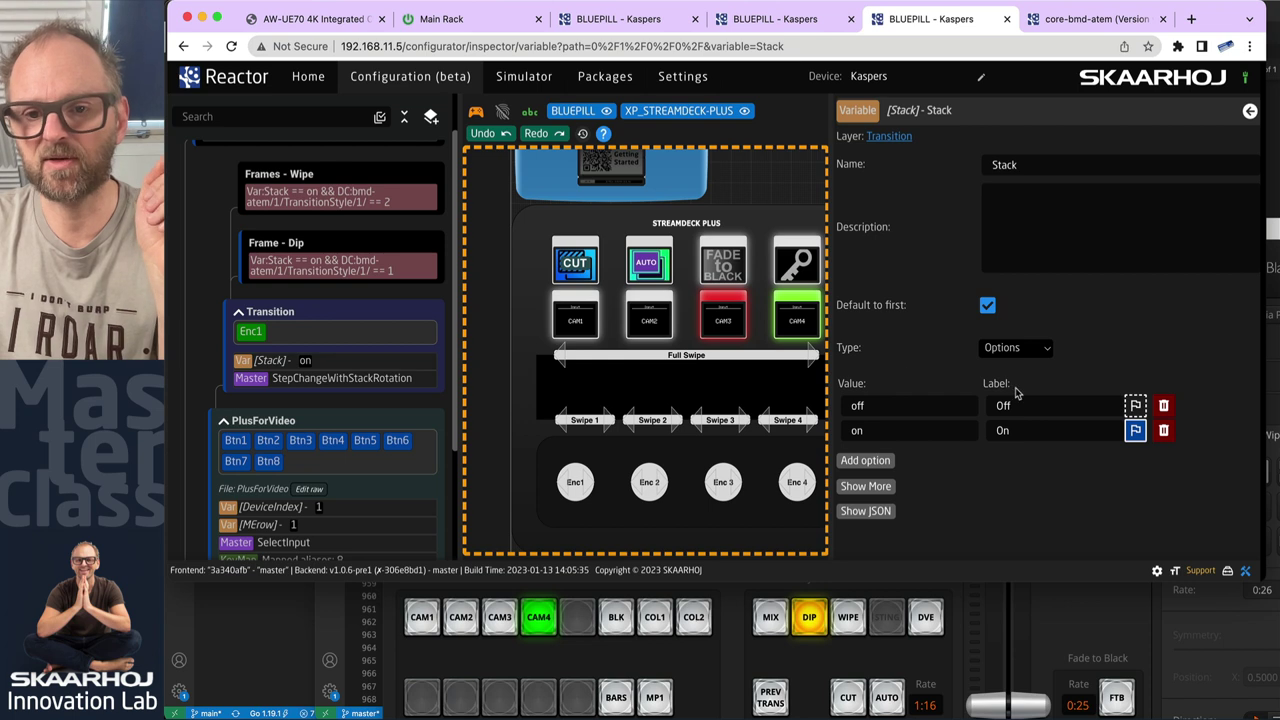
pyautogui.click(1135, 405)
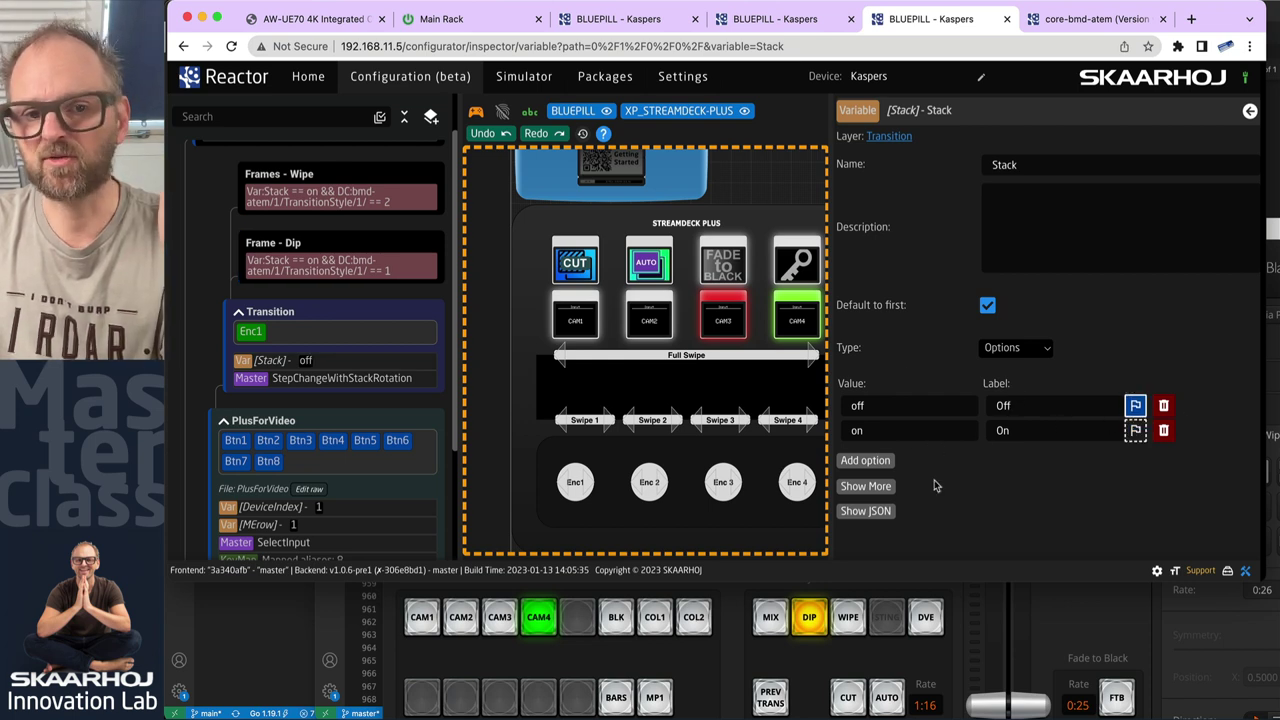
# Create an event handler named RotateStacks in the Transition layer's Enc1 behavior.
pyautogui.click(575, 483)
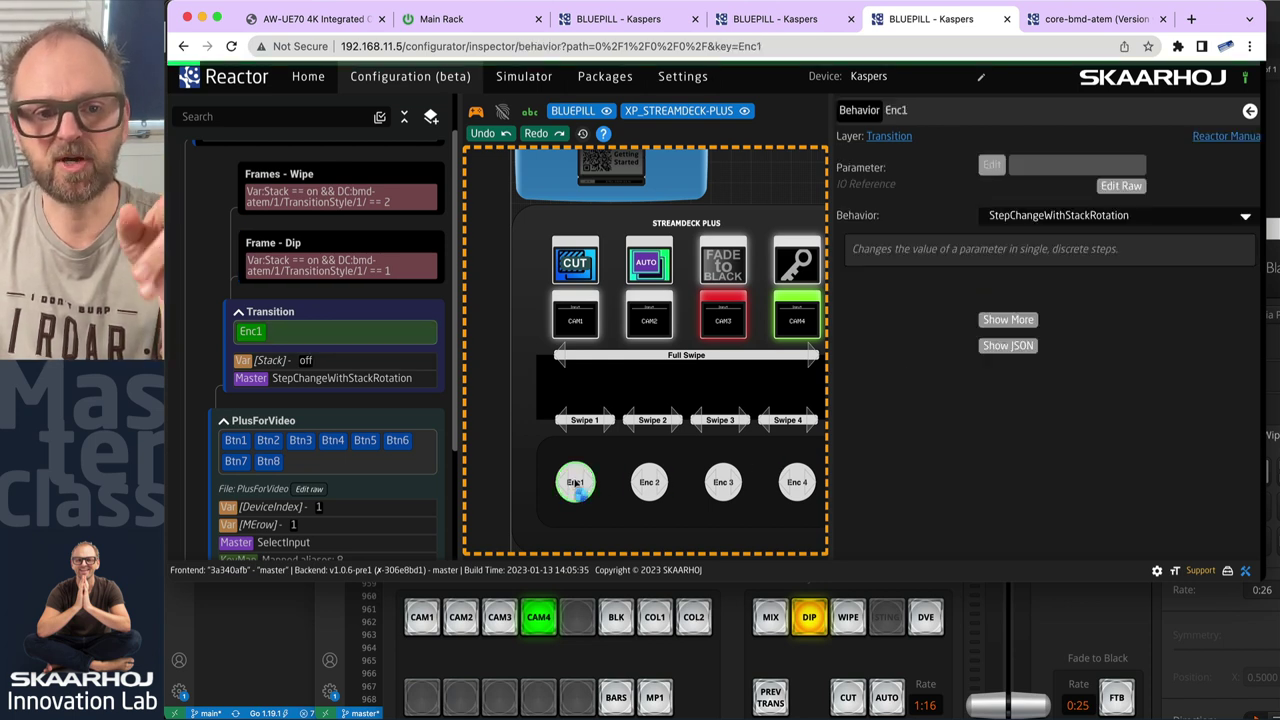
pyautogui.click(1009, 321)
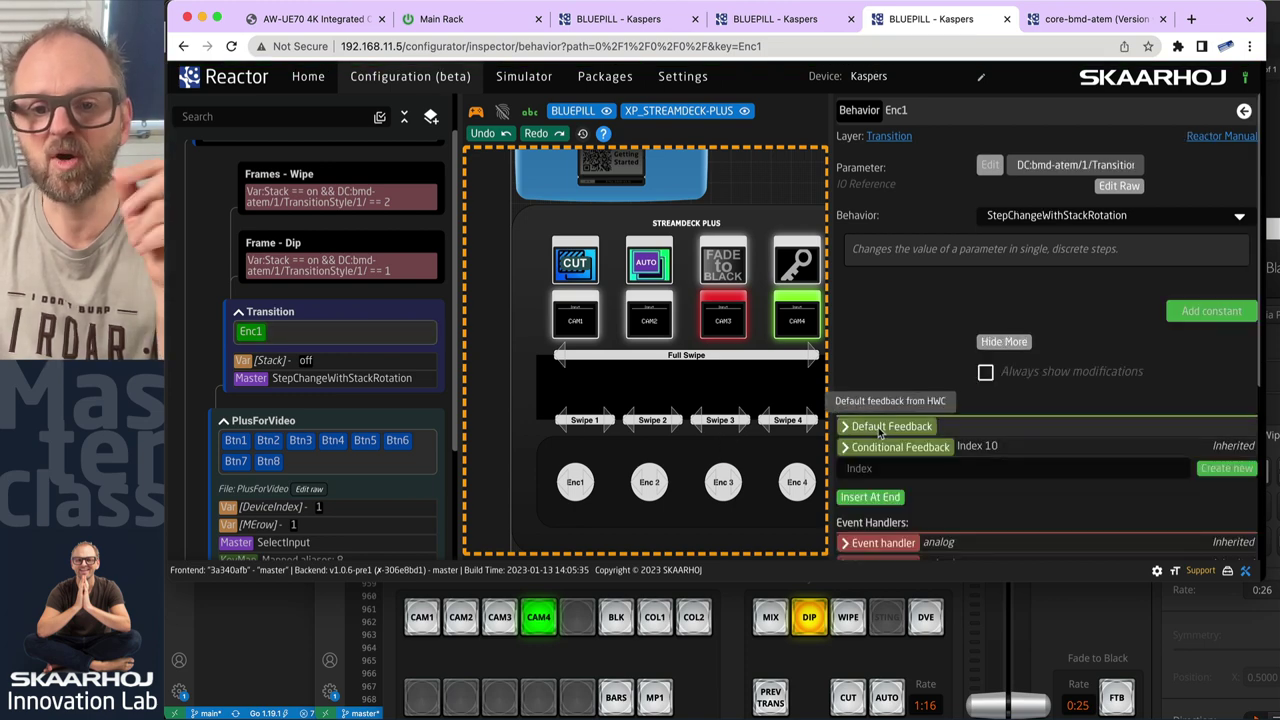
pyautogui.scroll(-5, 885, 430)
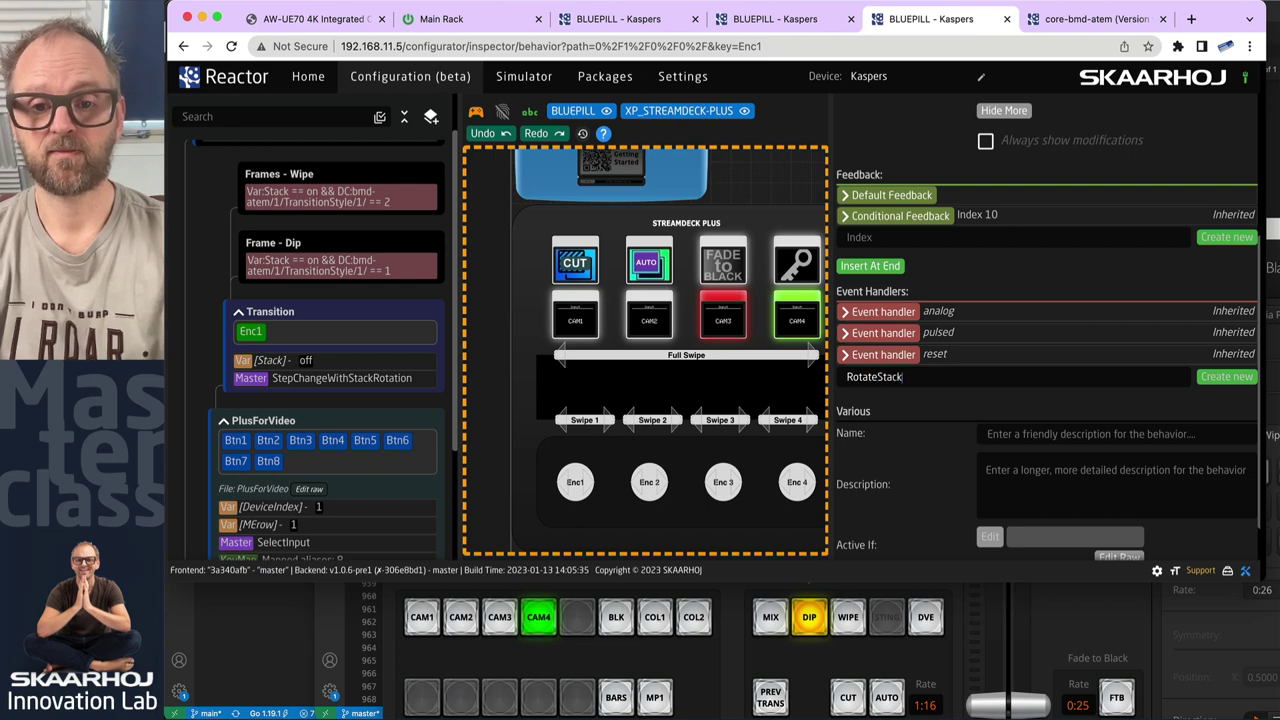
pyautogui.click(1228, 380)
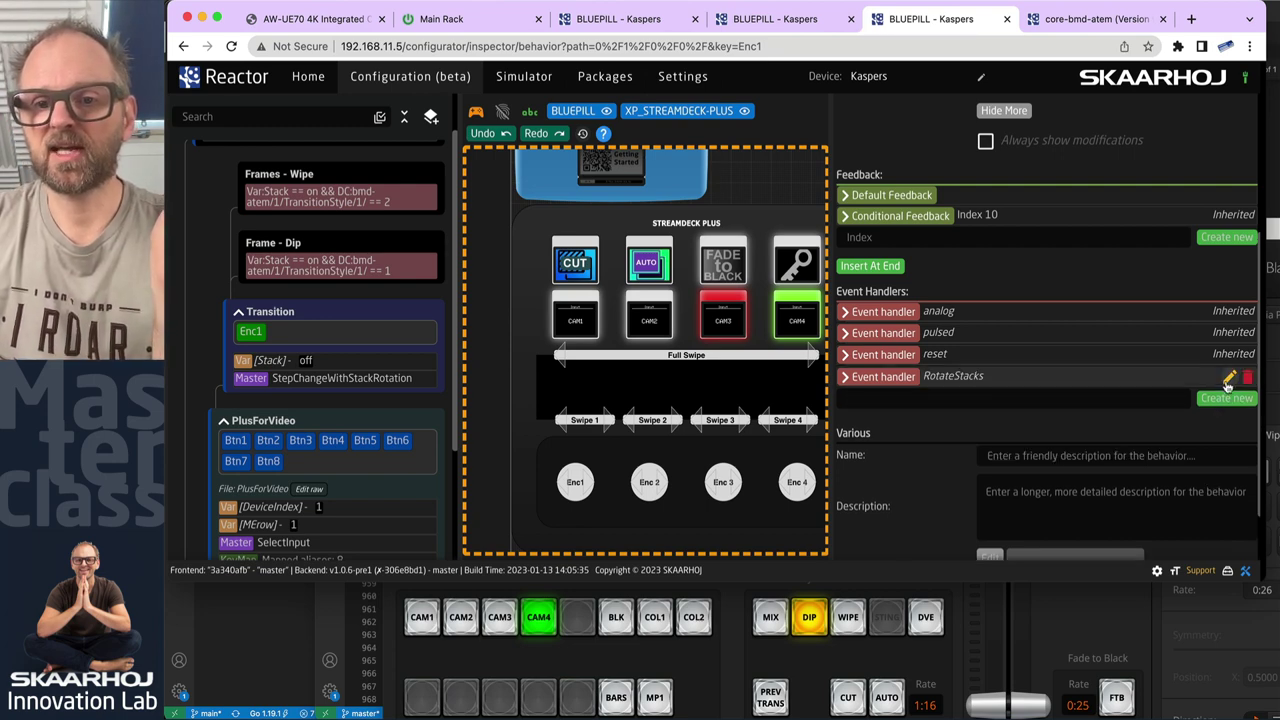
# Set the RotateStacks event handler to handler type Binary (Button) with binary type ActDown.
pyautogui.click(846, 378)
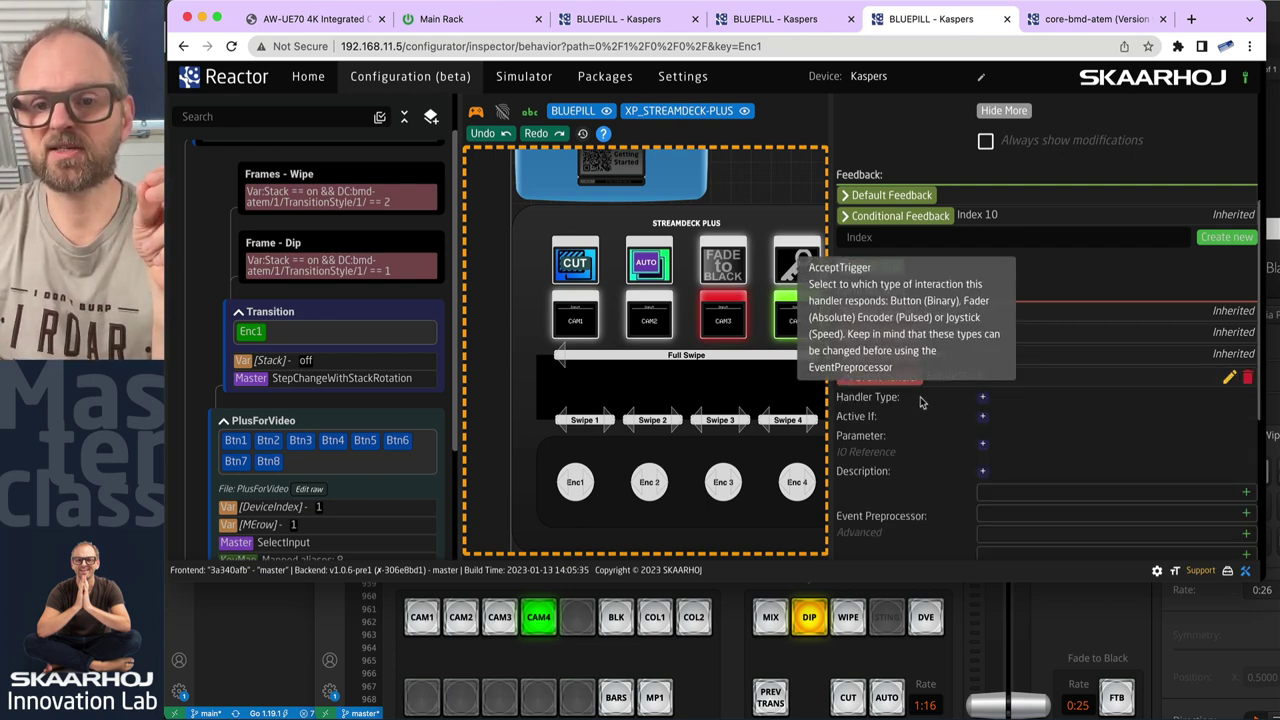
pyautogui.click(1000, 417)
pyautogui.click(1010, 402)
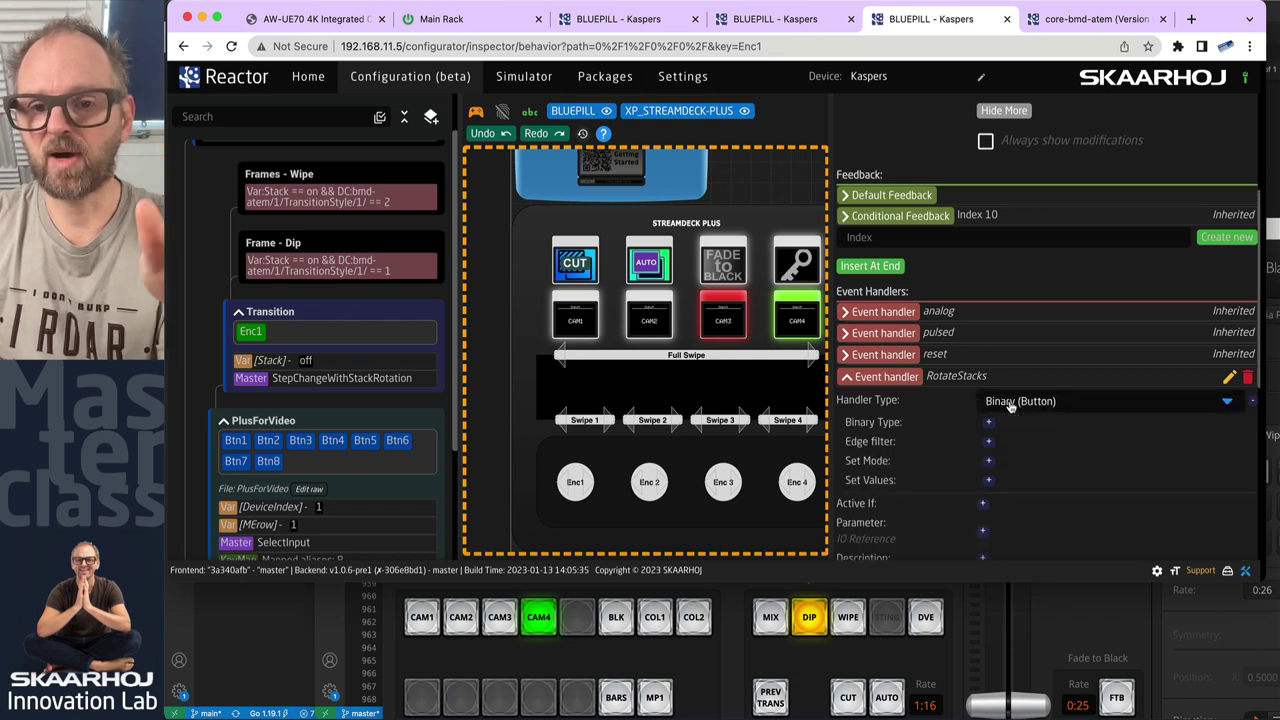
pyautogui.click(989, 423)
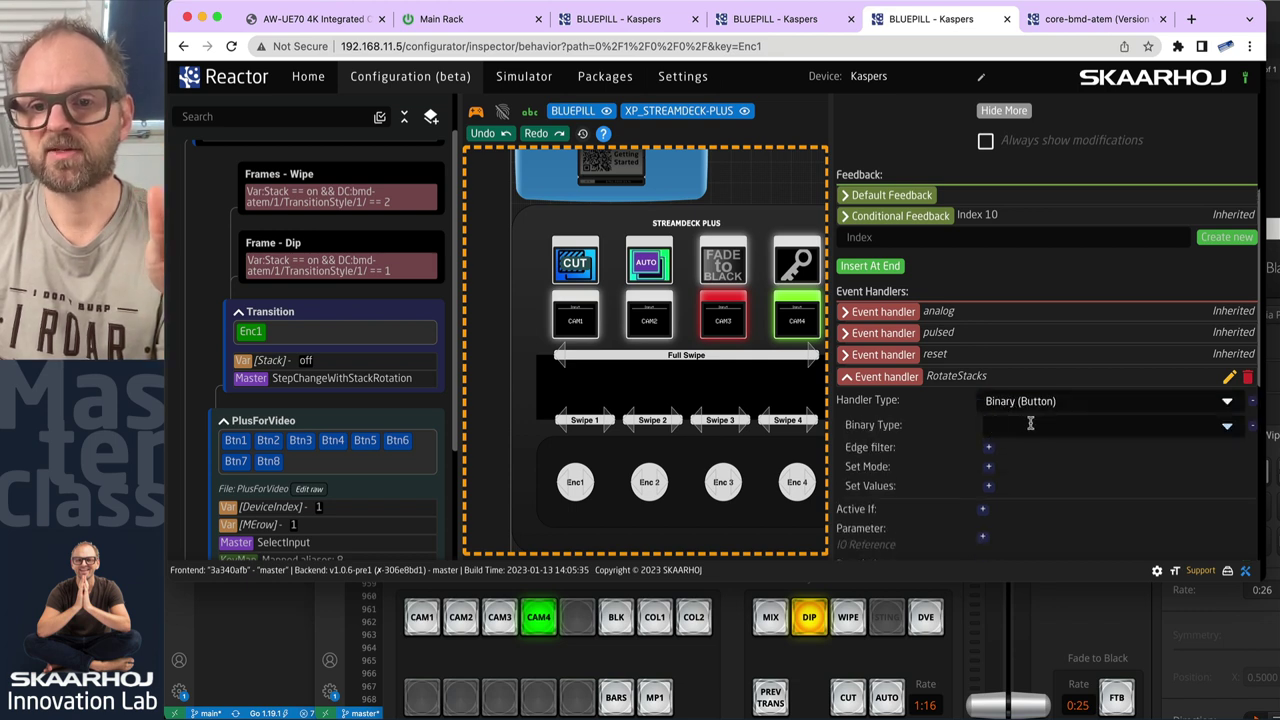
pyautogui.click(1022, 428)
pyautogui.click(1015, 427)
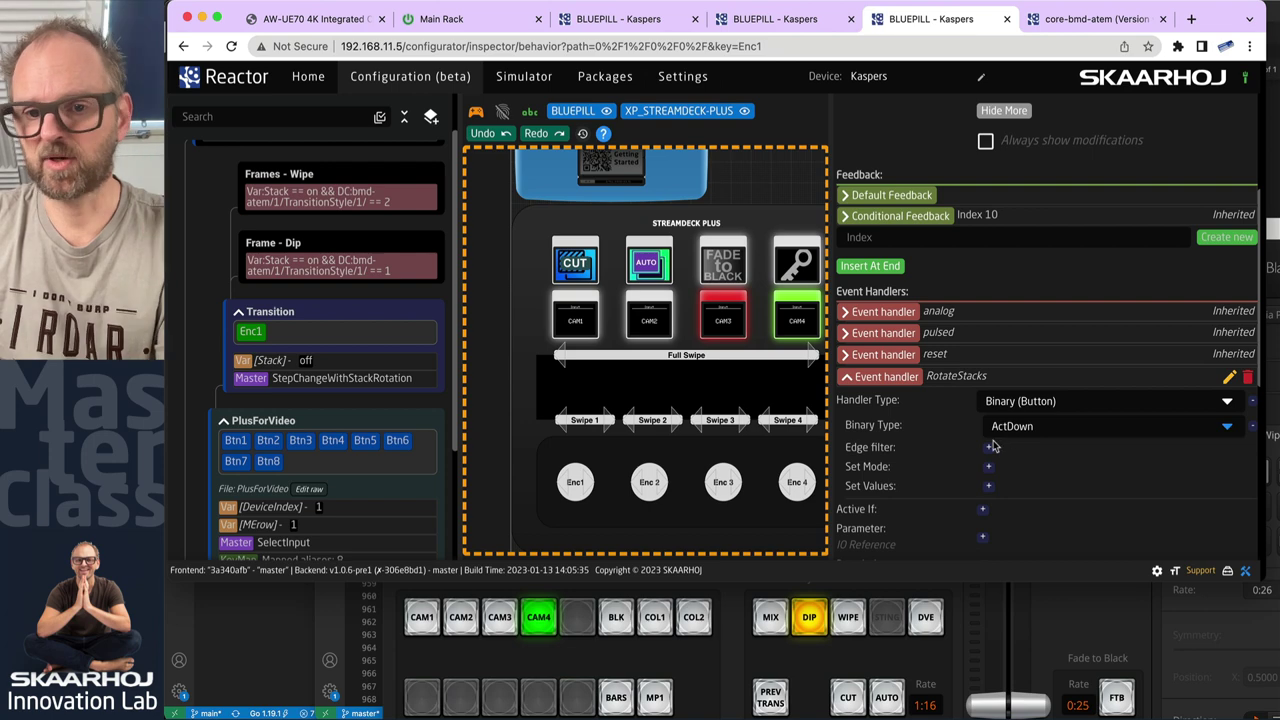
pyautogui.click(989, 447)
pyautogui.click(1033, 452)
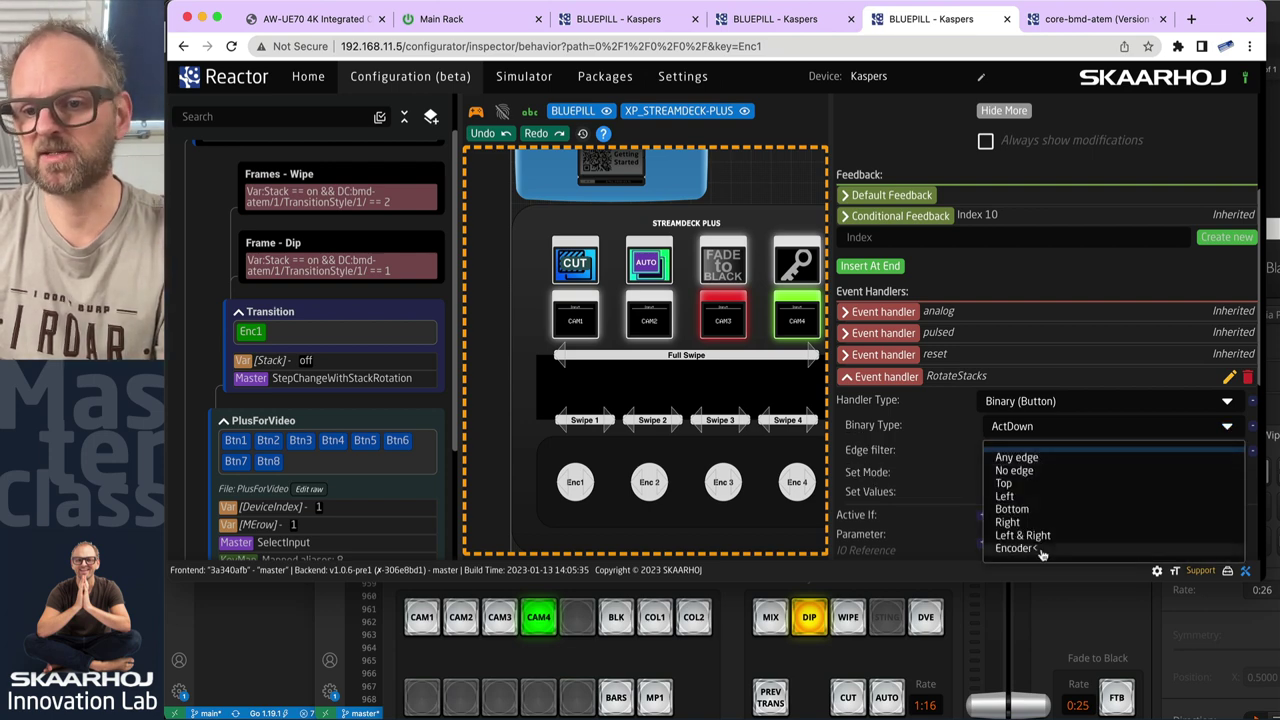
pyautogui.click(866, 472)
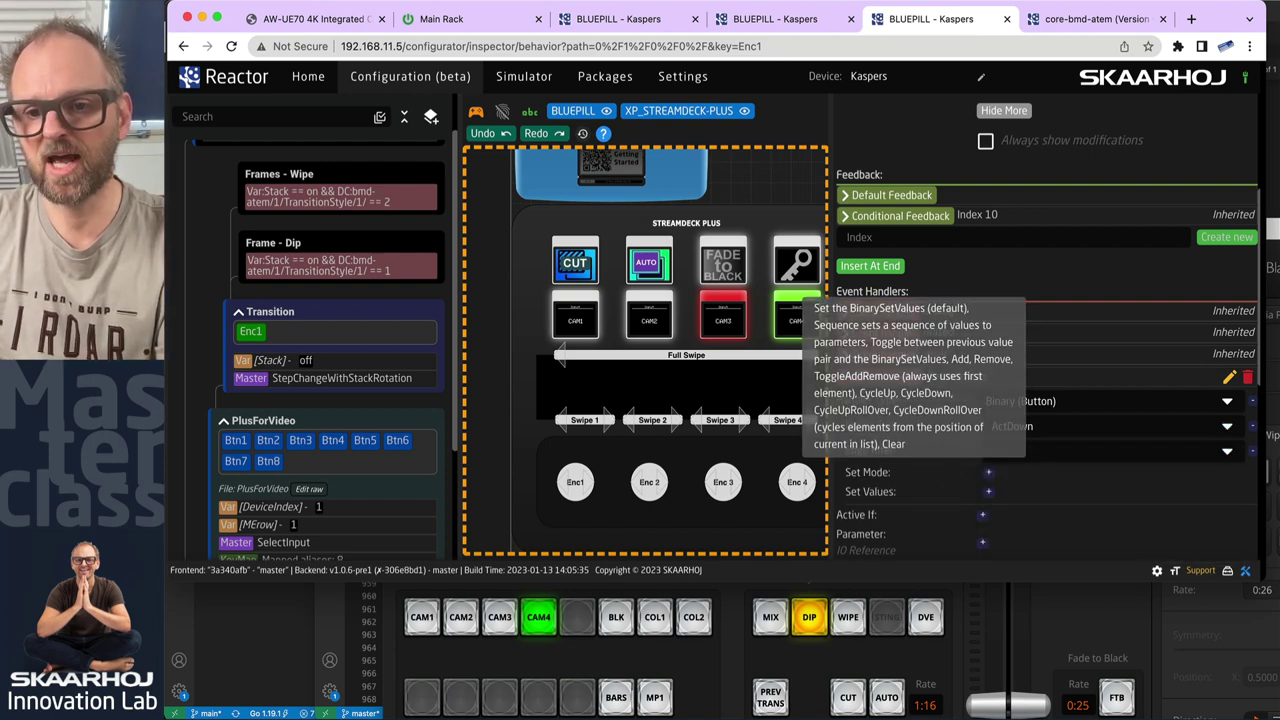
# Set the RotateStacks handler's set mode to Cycle Up and Roll Over.
pyautogui.click(988, 475)
pyautogui.click(1006, 474)
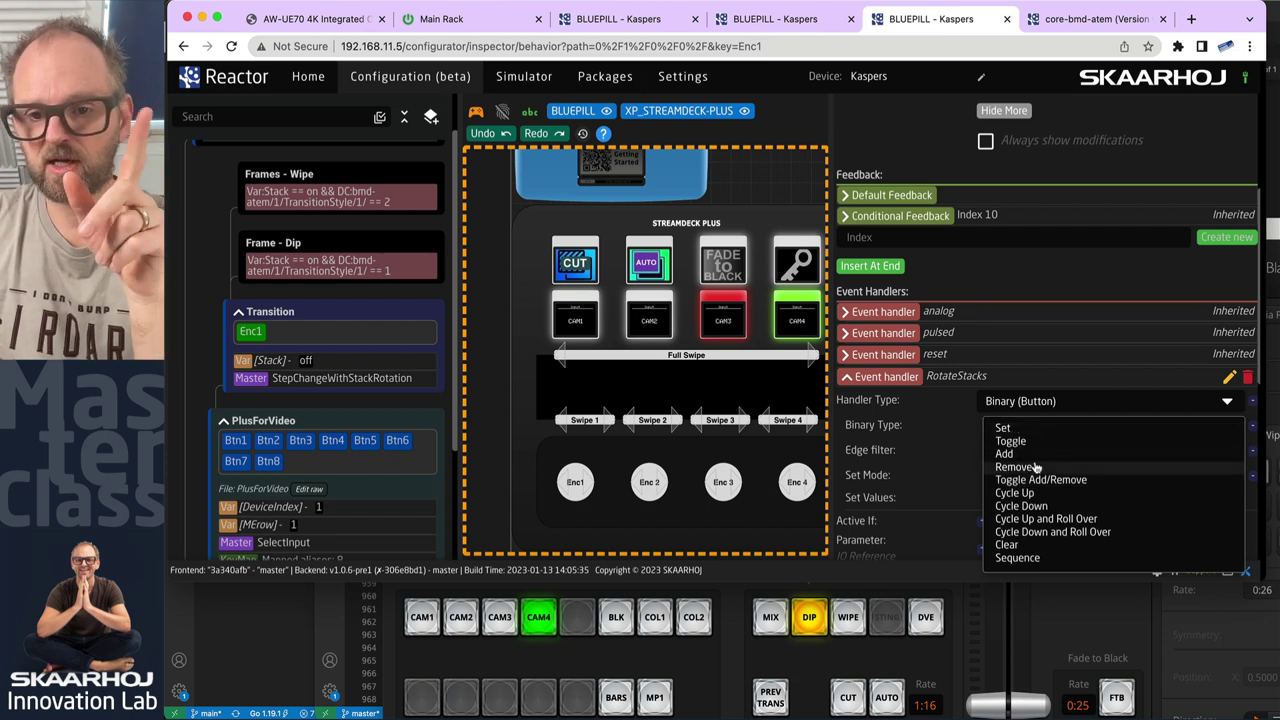
pyautogui.click(1043, 518)
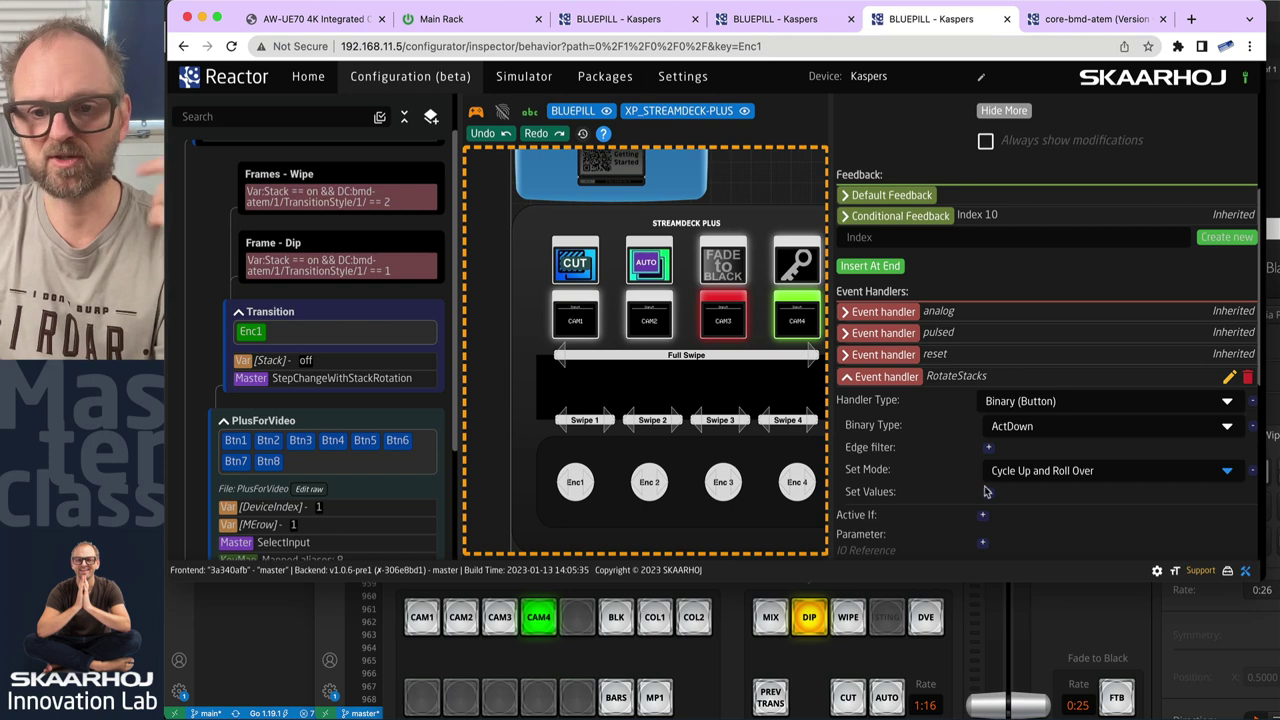
# Set the RotateStacks handler's set values to the Stack variable with the modifier All.
pyautogui.moveTo(967, 492)
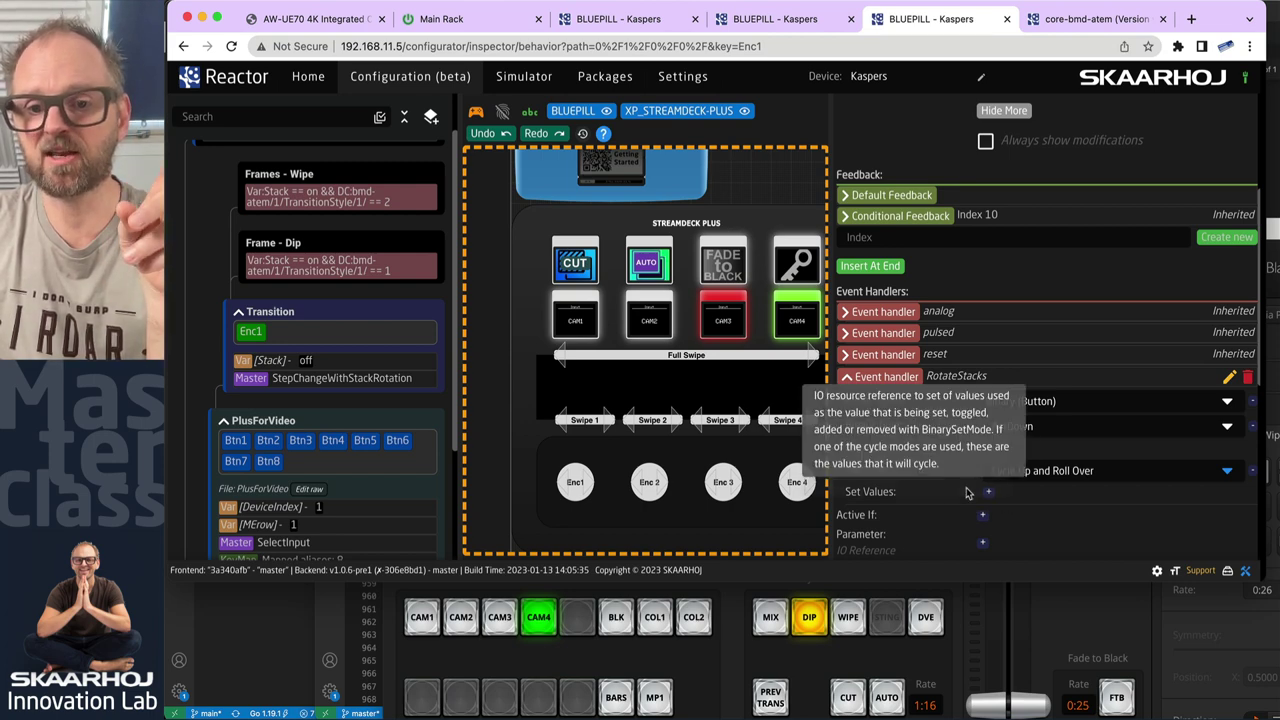
pyautogui.scroll(-2, 967, 492)
pyautogui.click(988, 412)
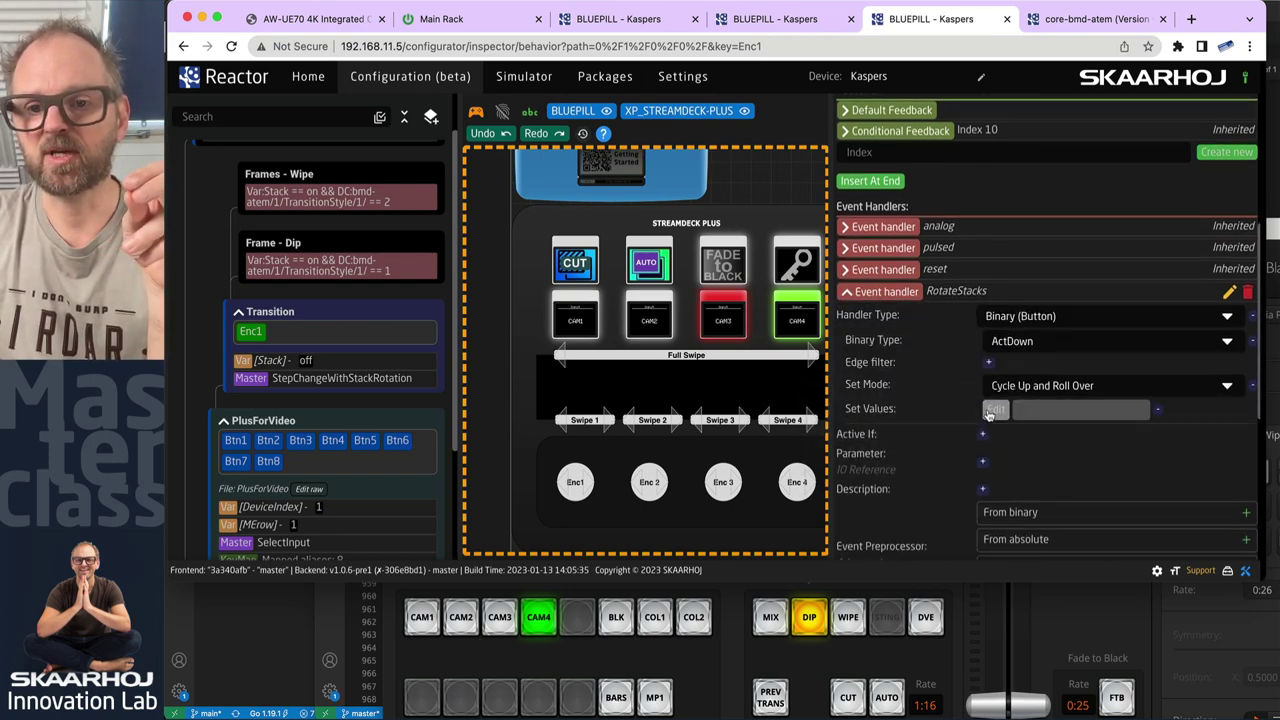
pyautogui.click(1004, 414)
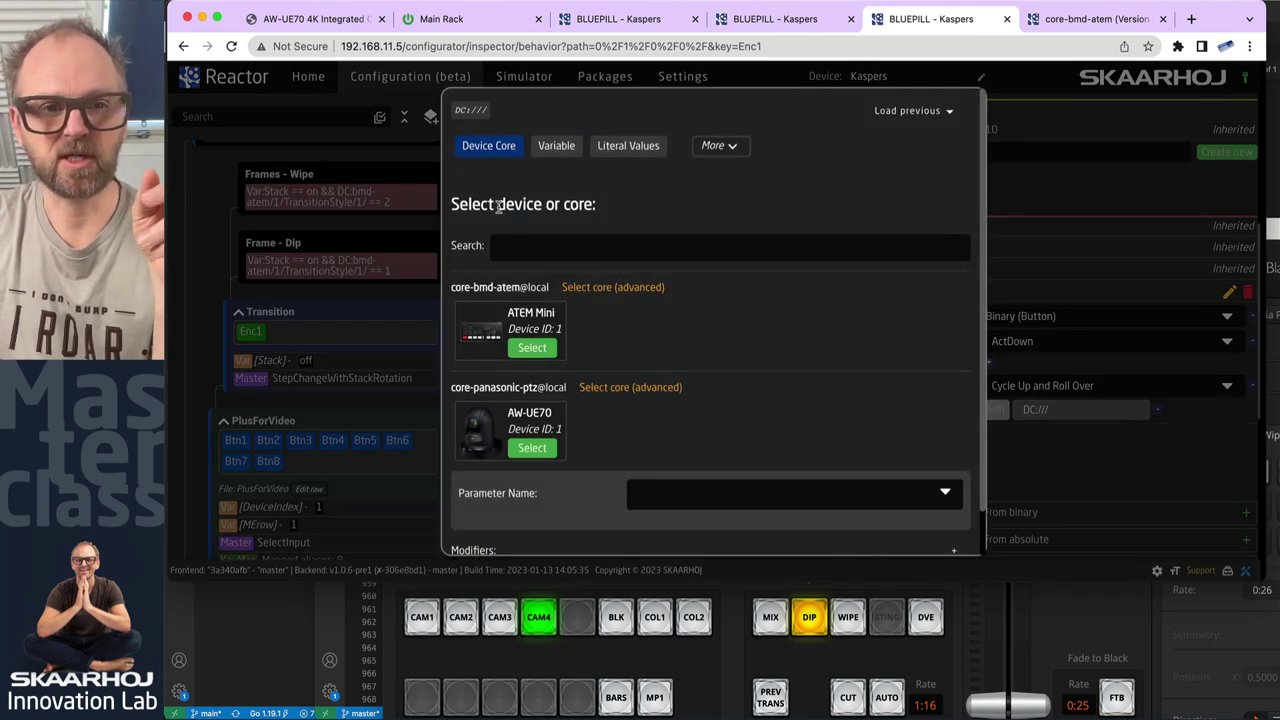
pyautogui.click(628, 148)
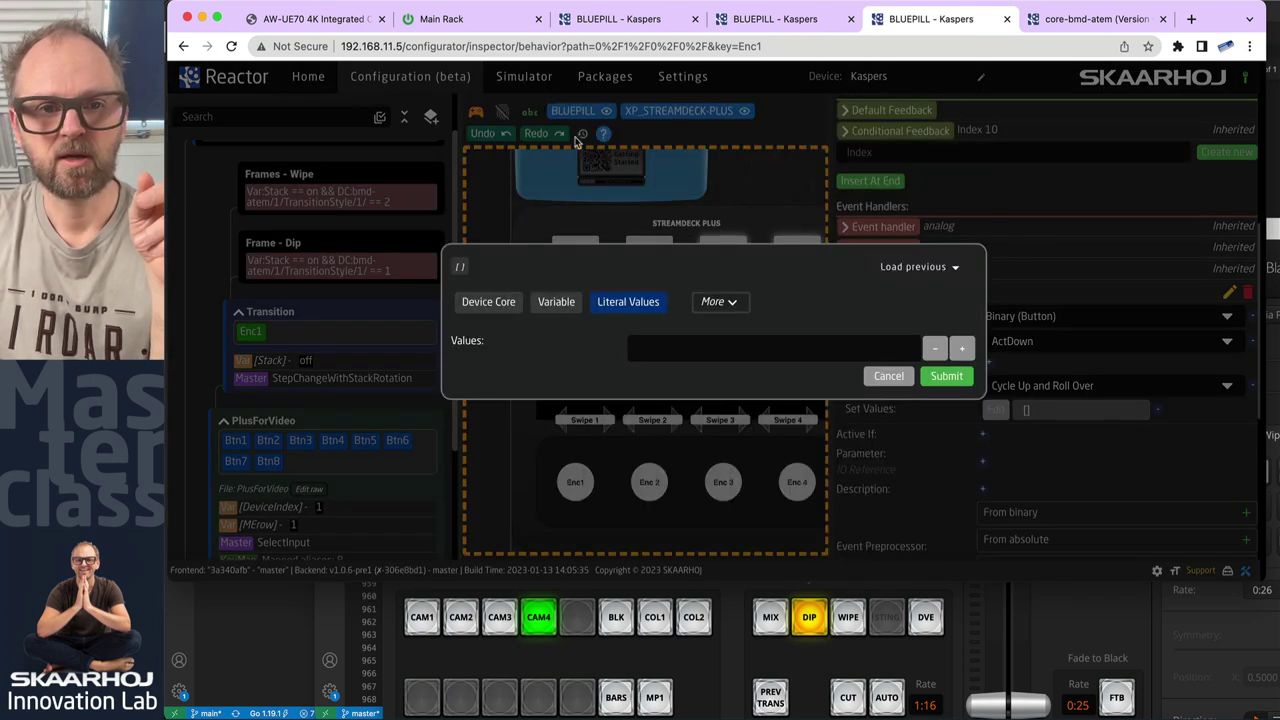
pyautogui.click(551, 303)
pyautogui.click(659, 333)
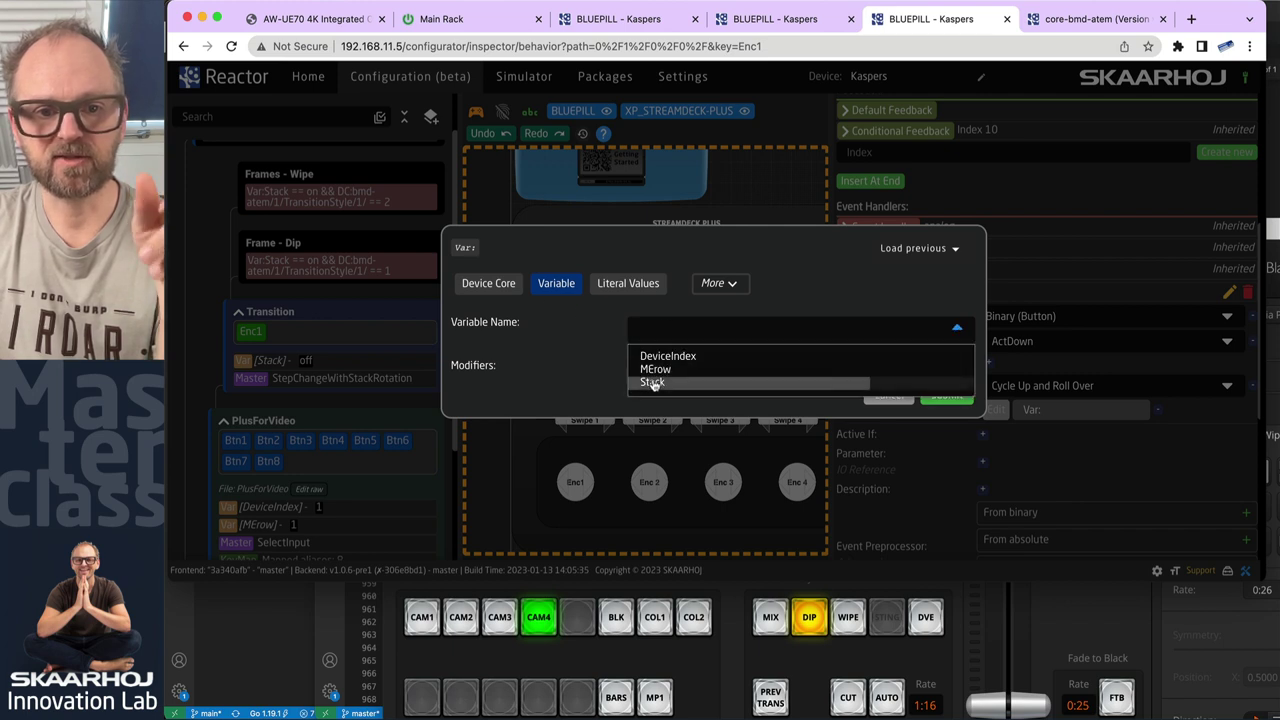
pyautogui.click(680, 384)
pyautogui.click(960, 369)
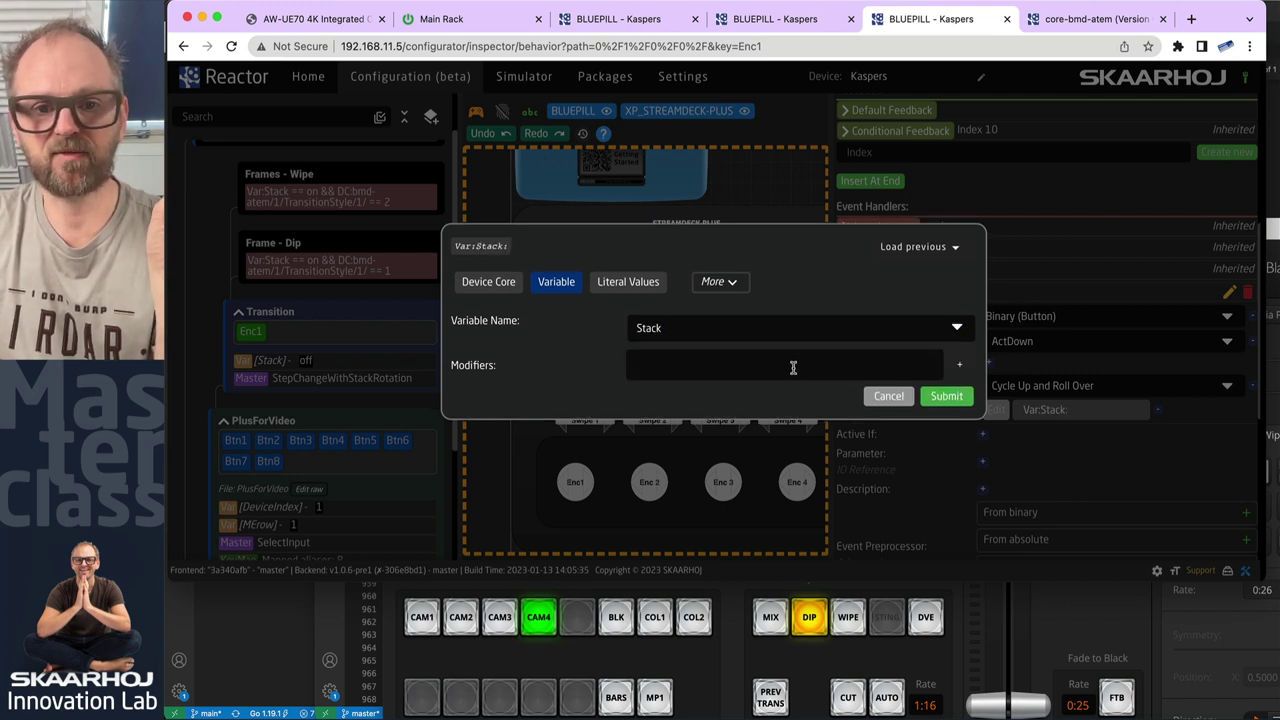
pyautogui.write('All')
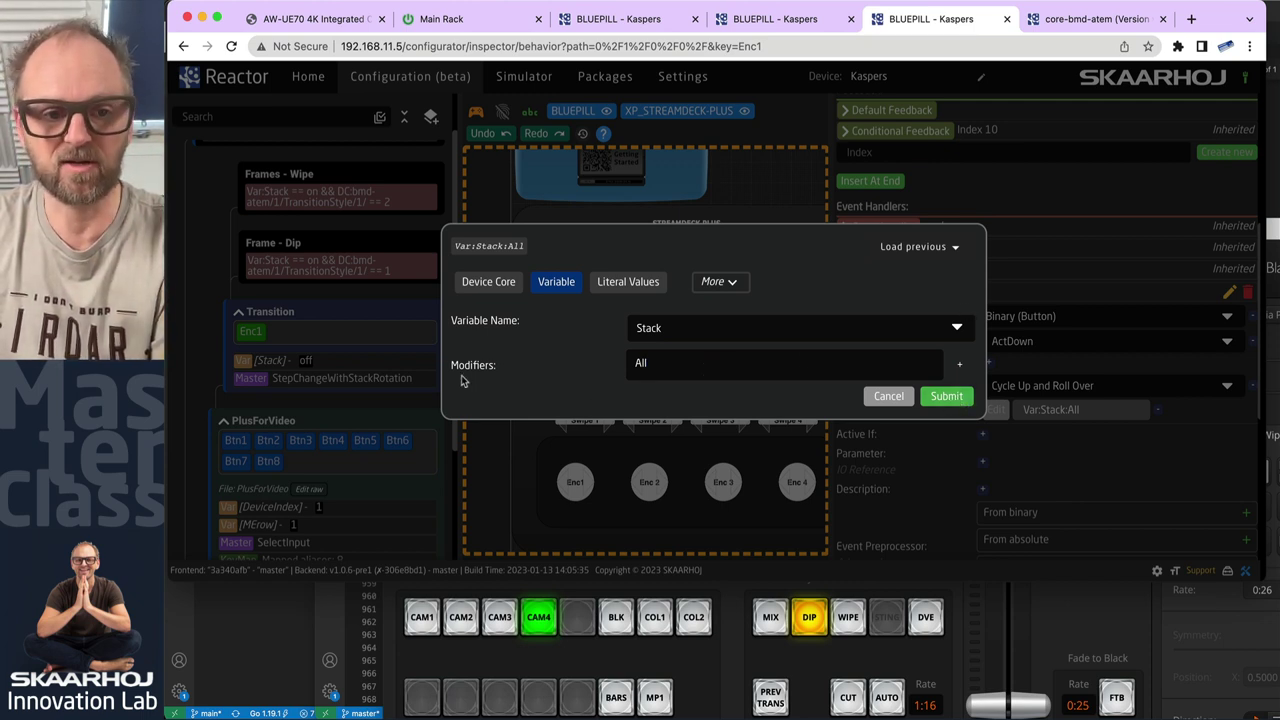
pyautogui.click(945, 397)
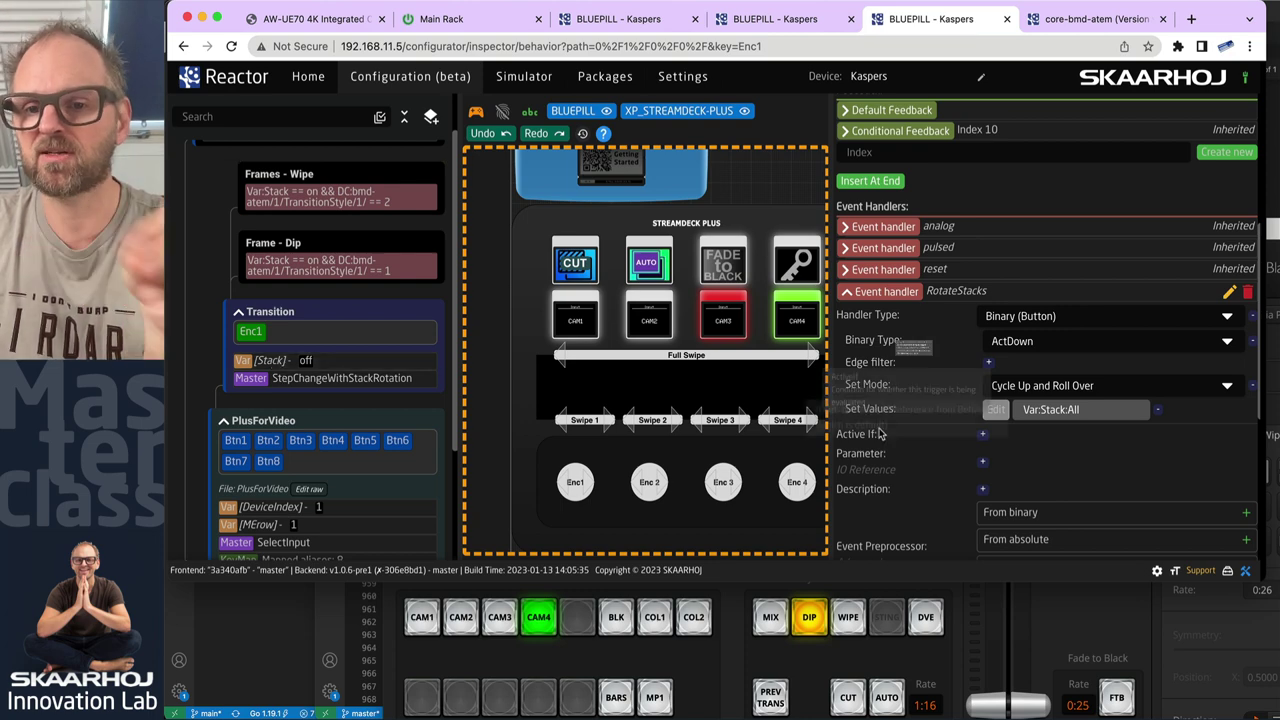
# Set the RotateStacks handler's parameter reference to the Stack variable.
pyautogui.click(984, 465)
pyautogui.click(991, 466)
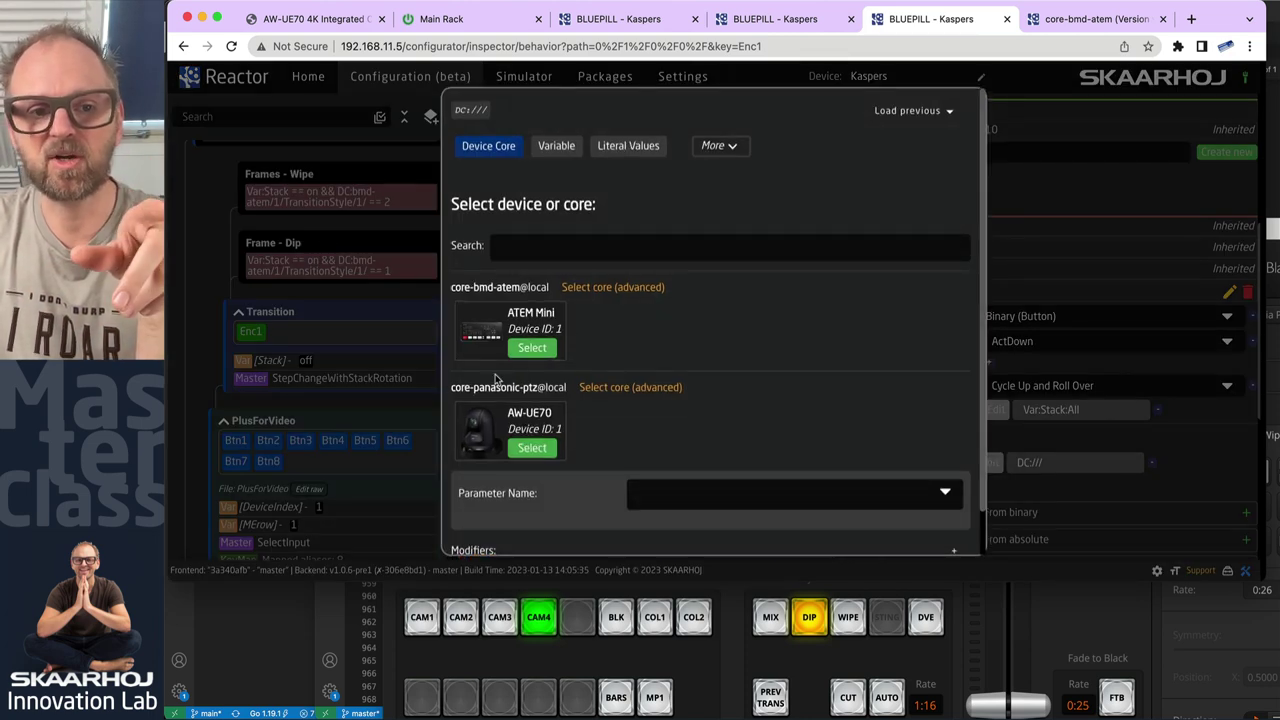
pyautogui.click(551, 145)
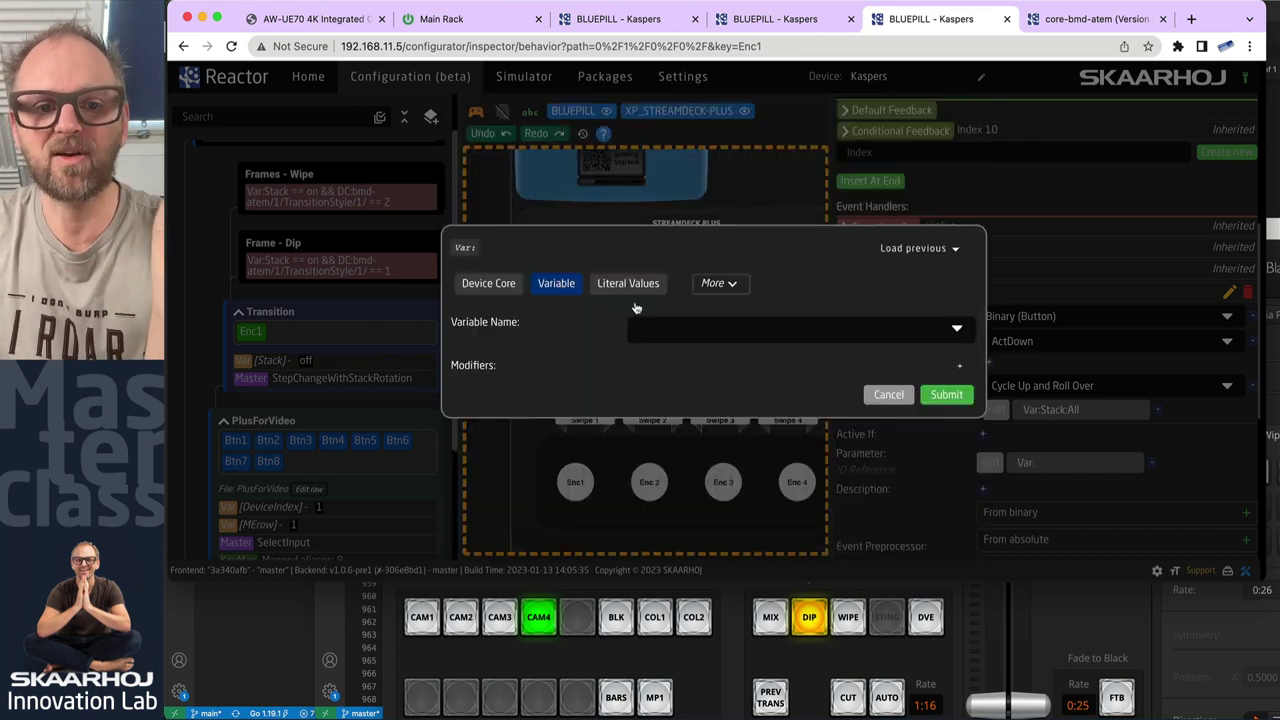
pyautogui.click(694, 332)
pyautogui.click(662, 380)
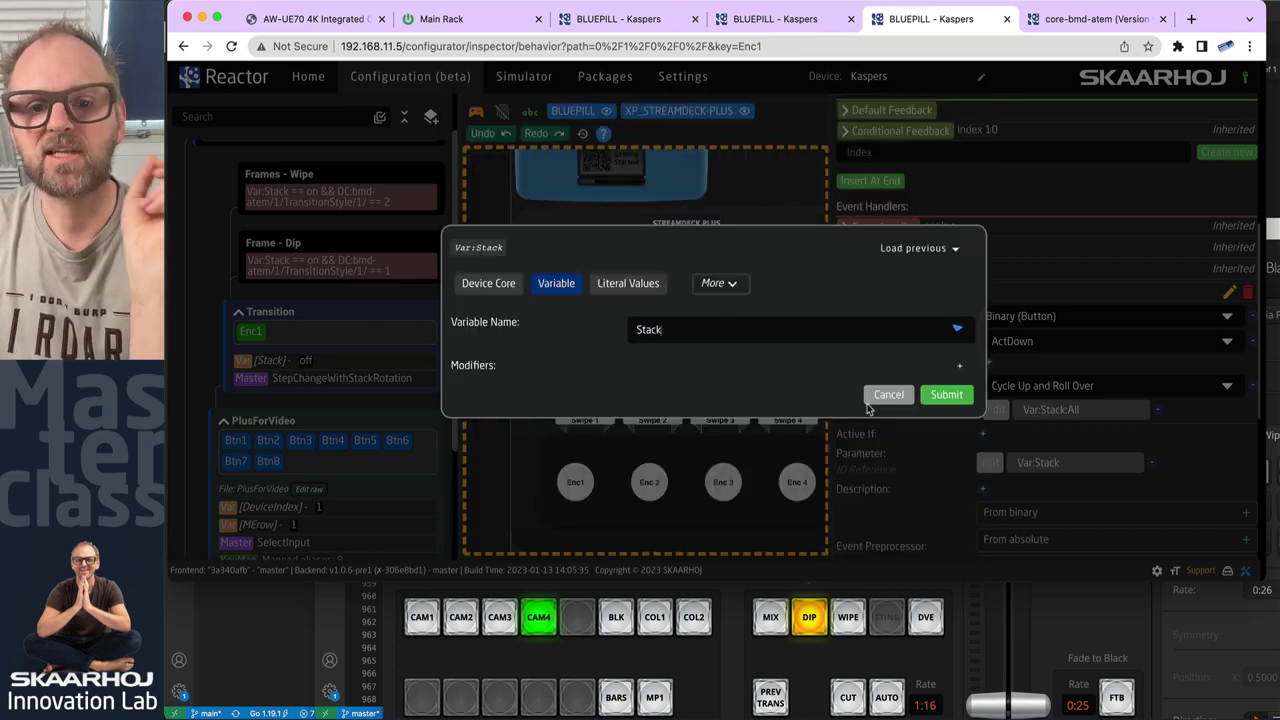
pyautogui.click(945, 395)
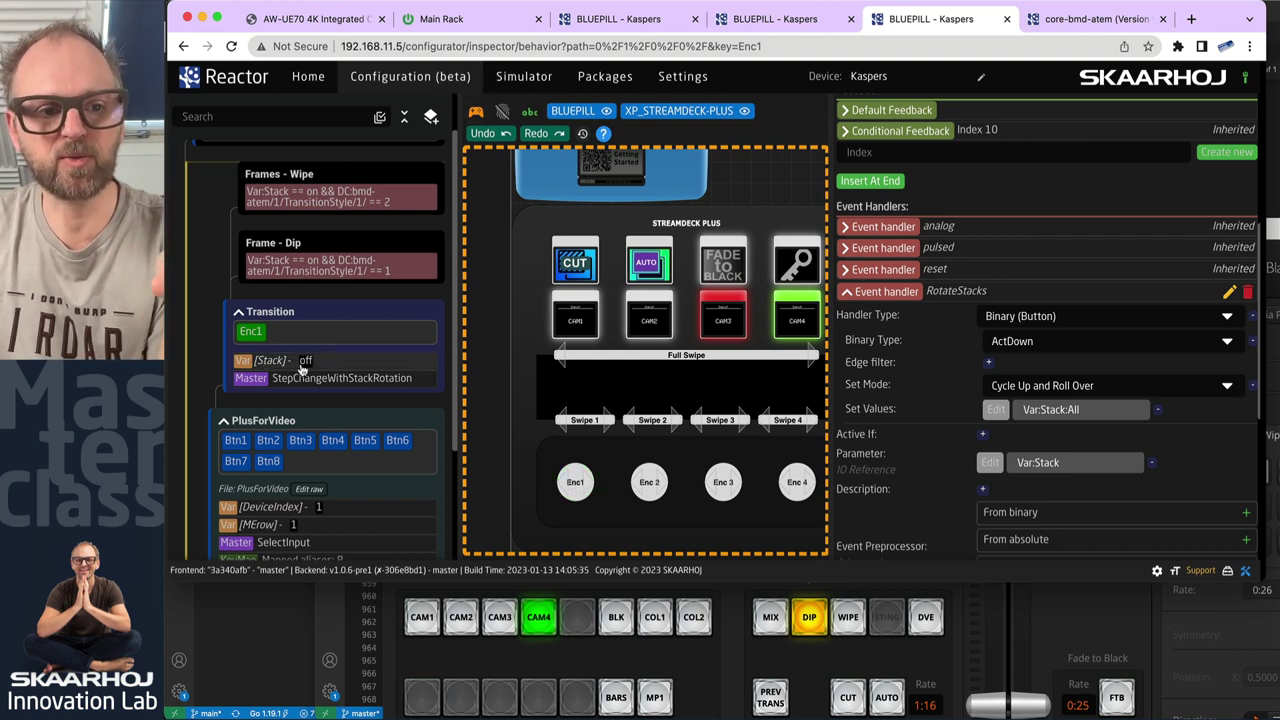
# Test the Stack cycling with Enc1 on the simulated panel, and collapse the RotateStacks handler.
pyautogui.click(576, 485)
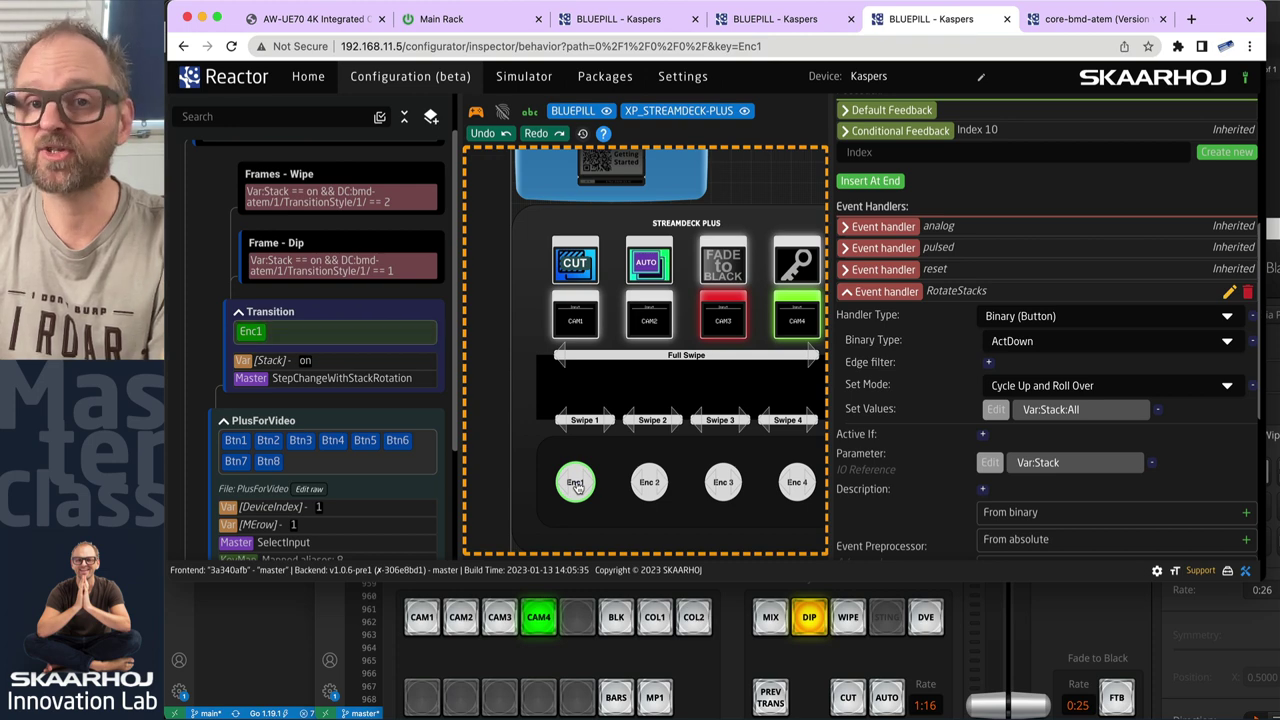
pyautogui.click(576, 485)
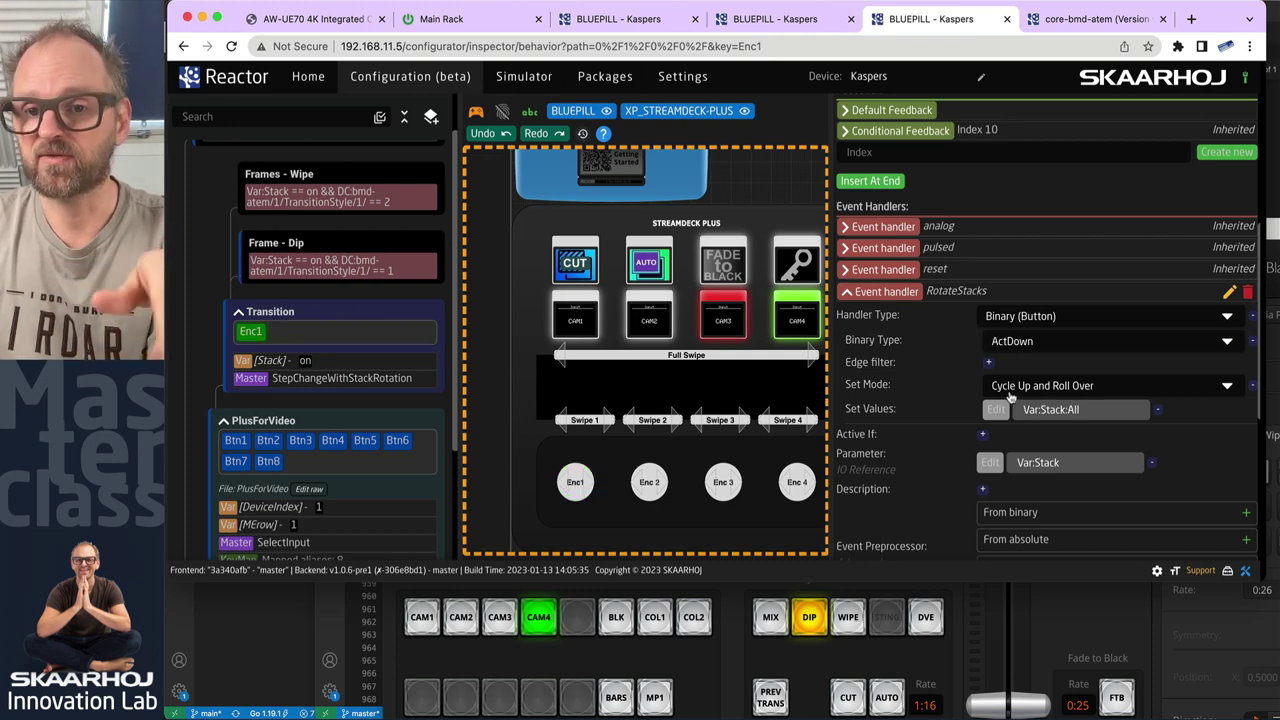
pyautogui.click(849, 291)
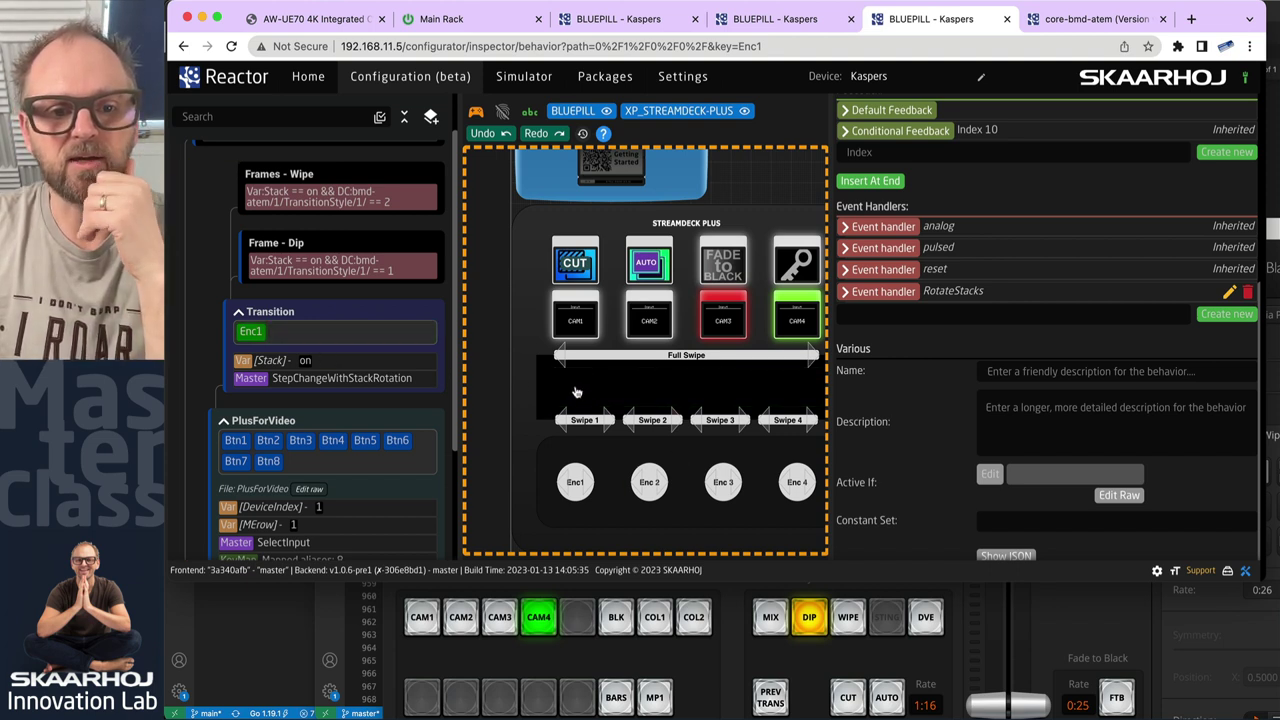
# Leave panel simulation and create a behavior for the first touch display segment (_p2.15) on the Transition layer.
pyautogui.click(476, 111)
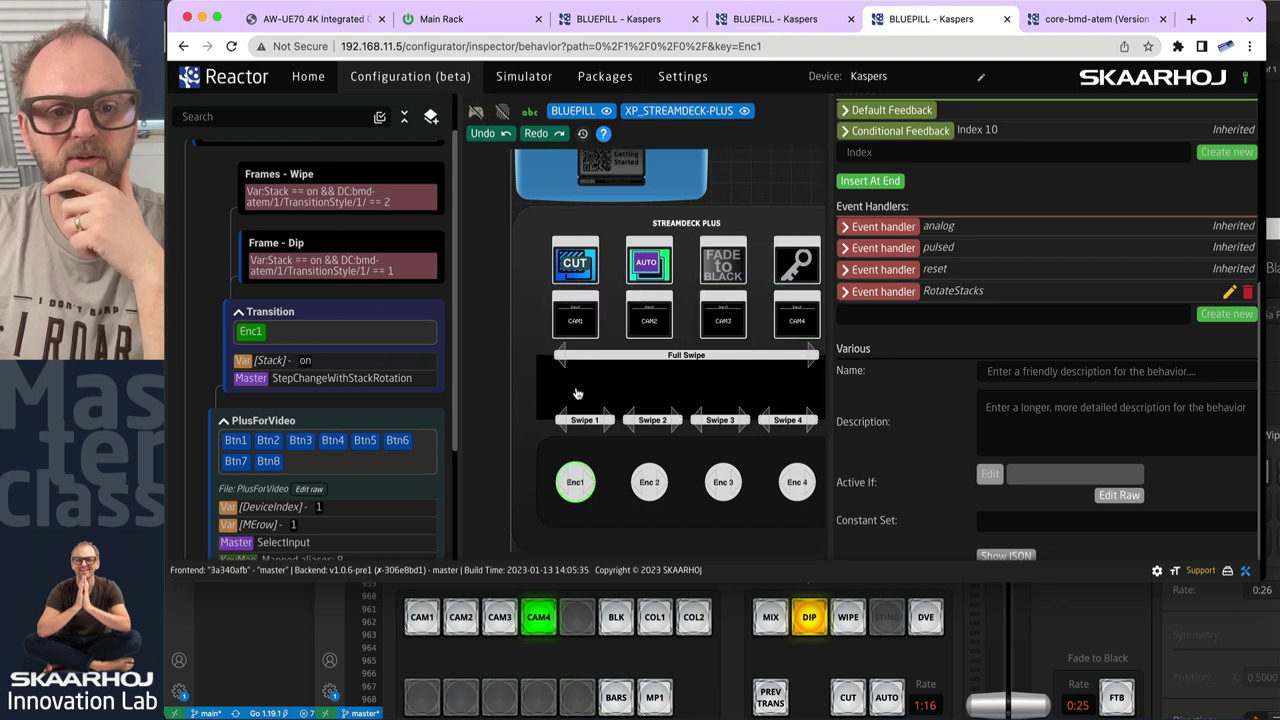
pyautogui.click(580, 386)
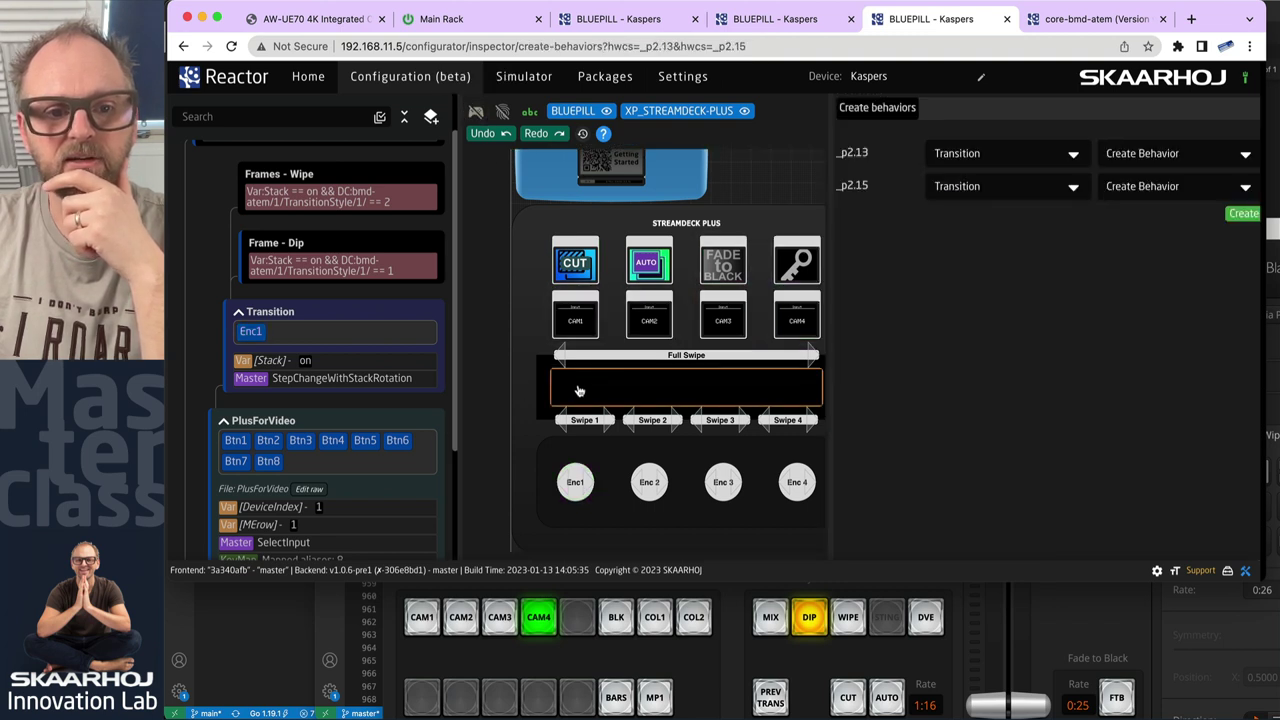
pyautogui.rightClick(576, 390)
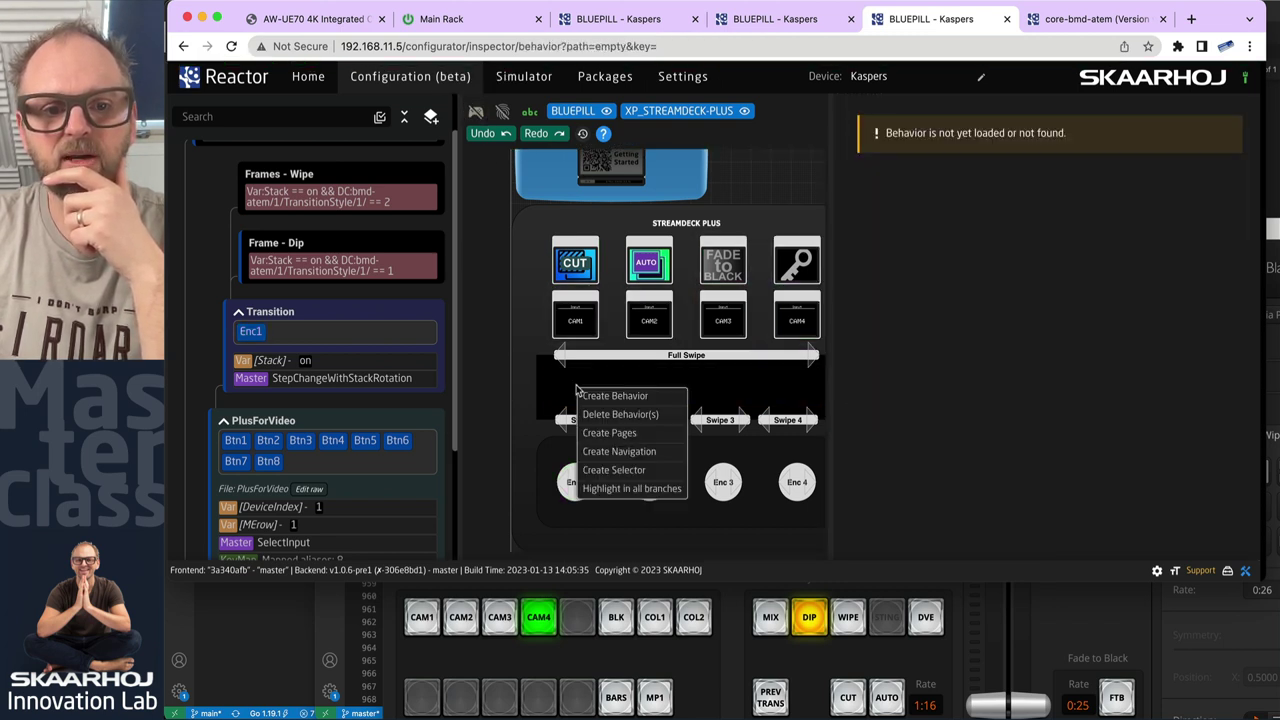
pyautogui.click(586, 396)
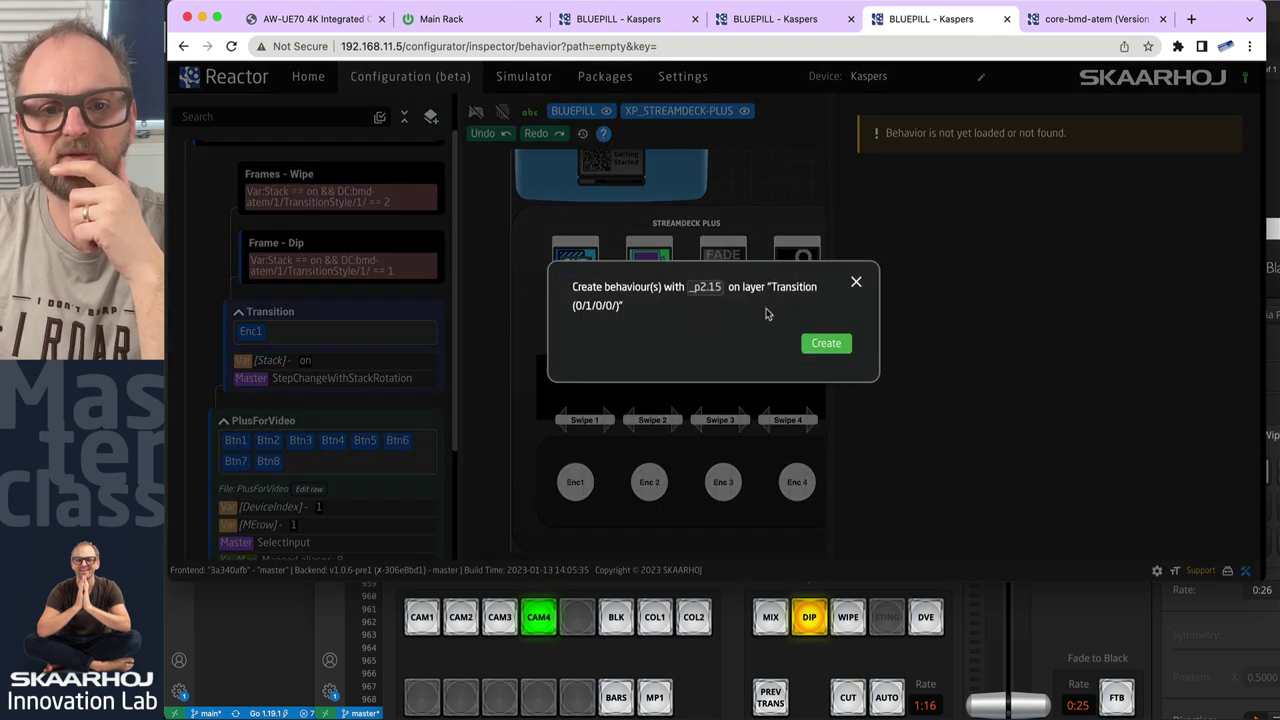
pyautogui.click(826, 346)
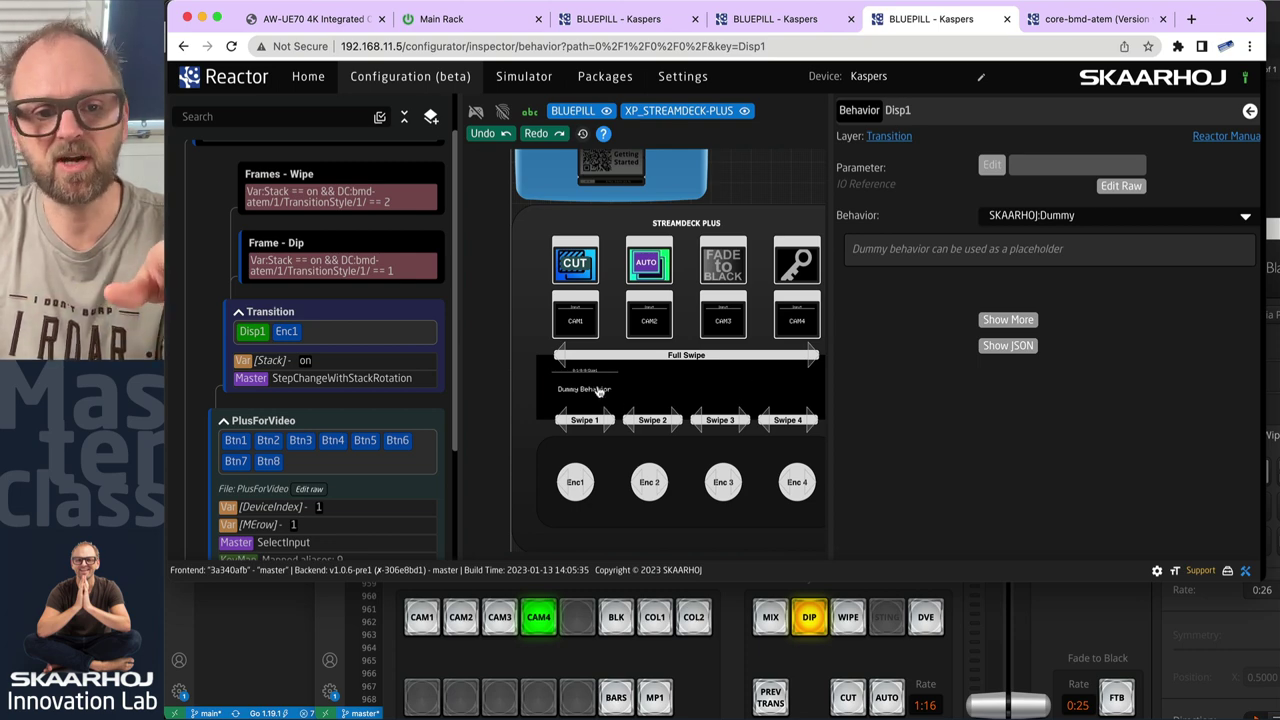
pyautogui.scroll(5, 602, 394)
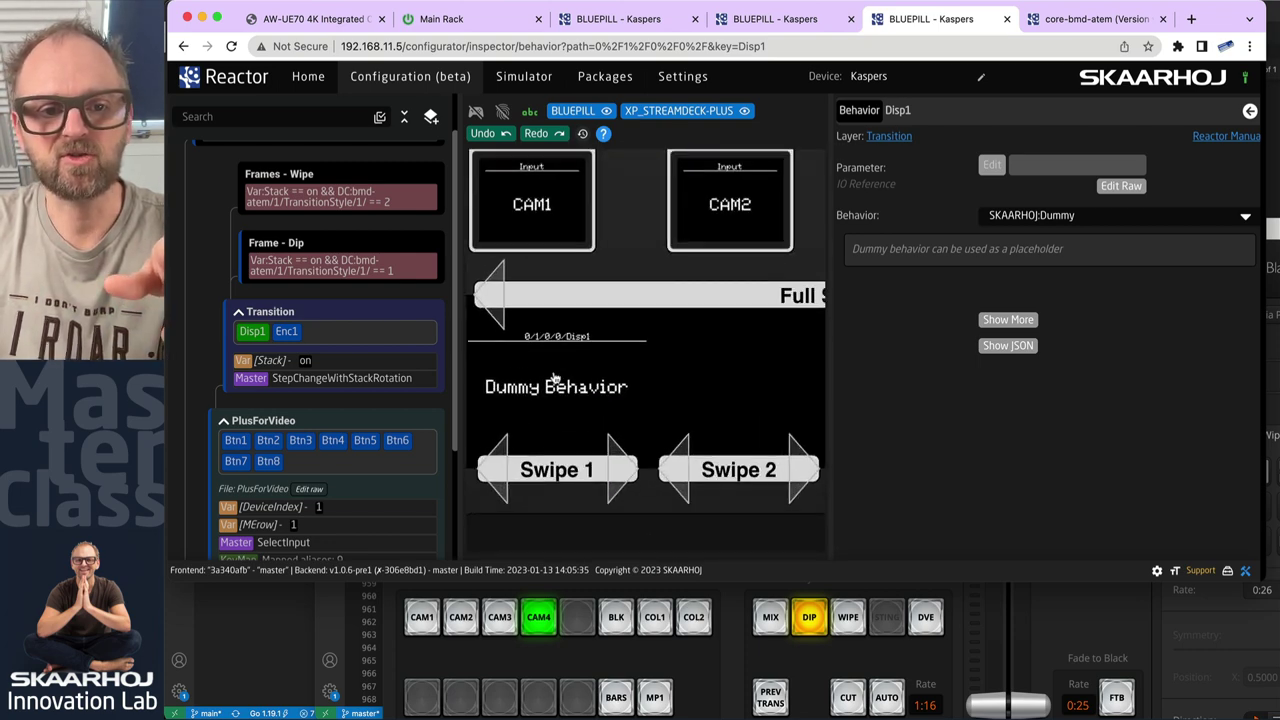
pyautogui.rightClick(733, 366)
pyautogui.click(757, 371)
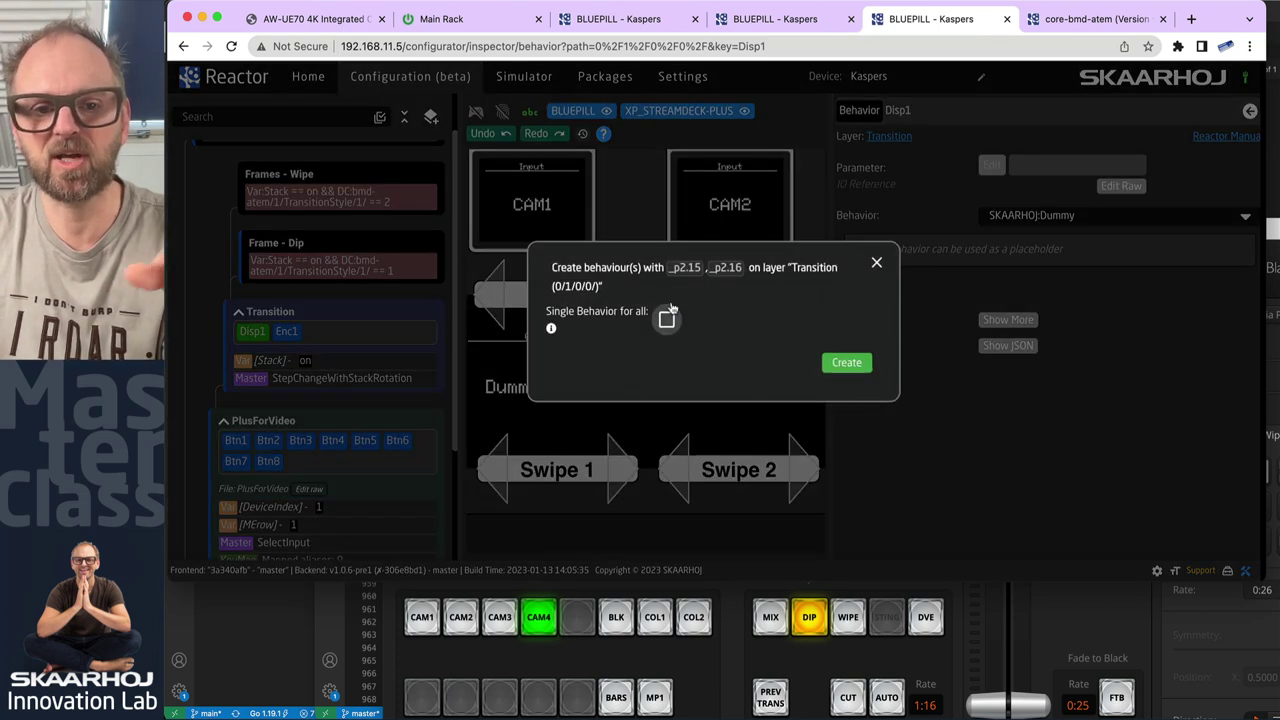
pyautogui.click(876, 262)
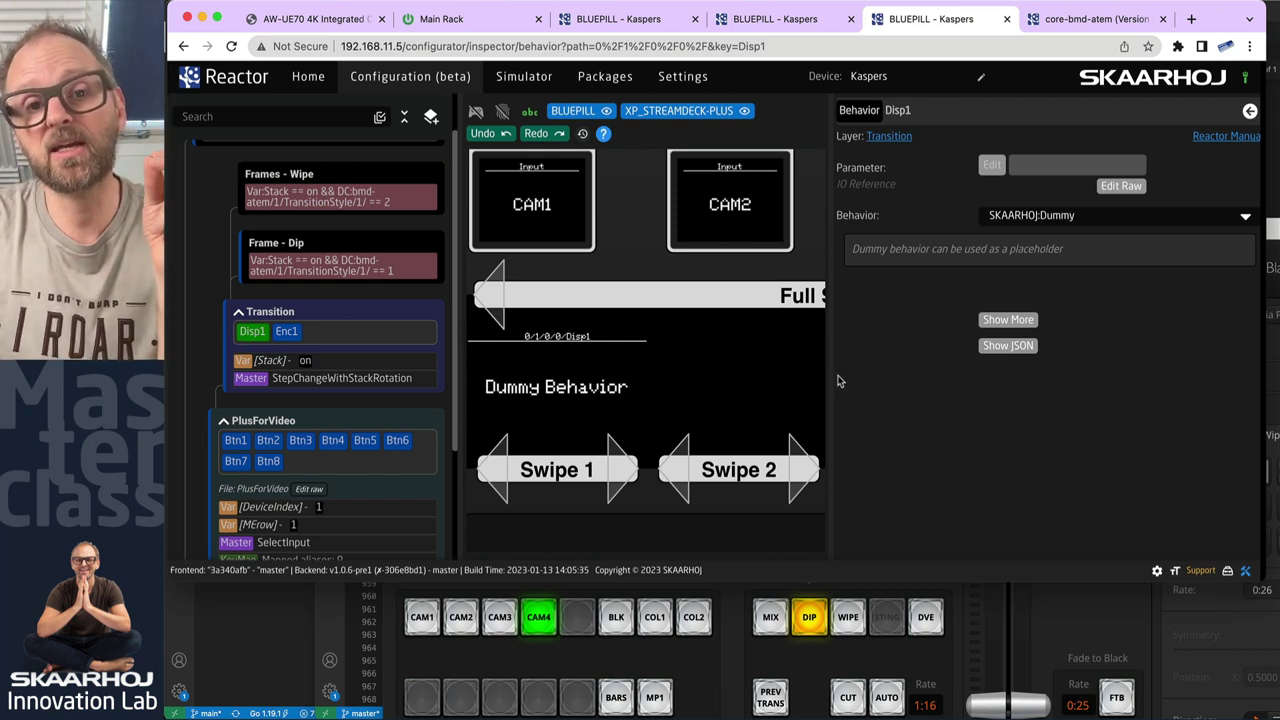
# Show Disp1's JSON and, in VS Code, examine the Transition layer in Plus2.layer.json down to the Type sublayer's Disp1 composition.
pyautogui.click(1010, 347)
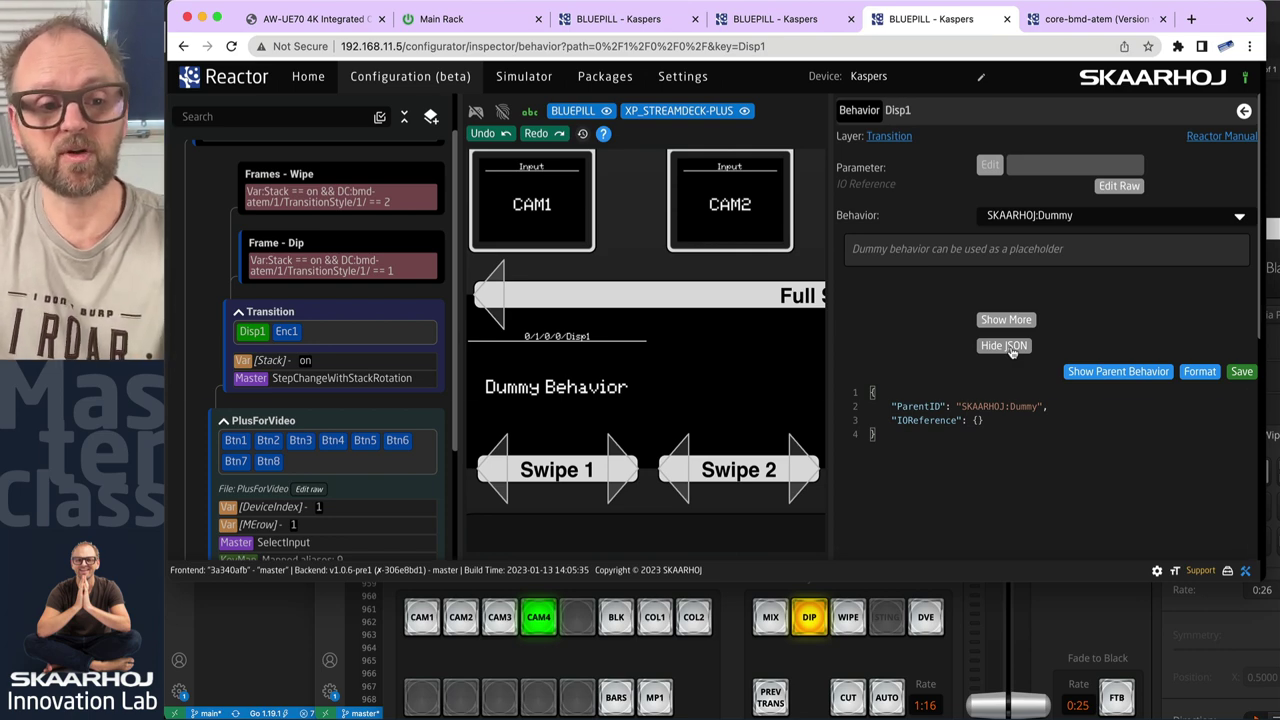
pyautogui.press('super+Tab')
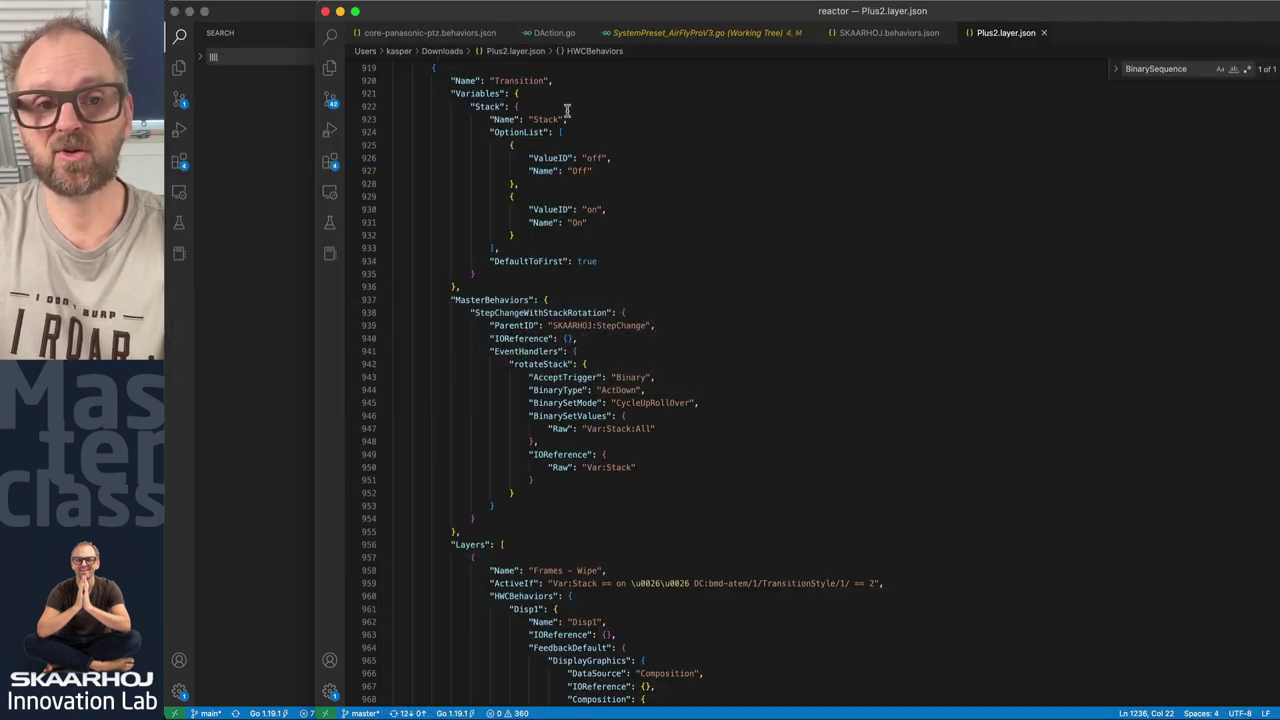
pyautogui.scroll(1, 784, 313)
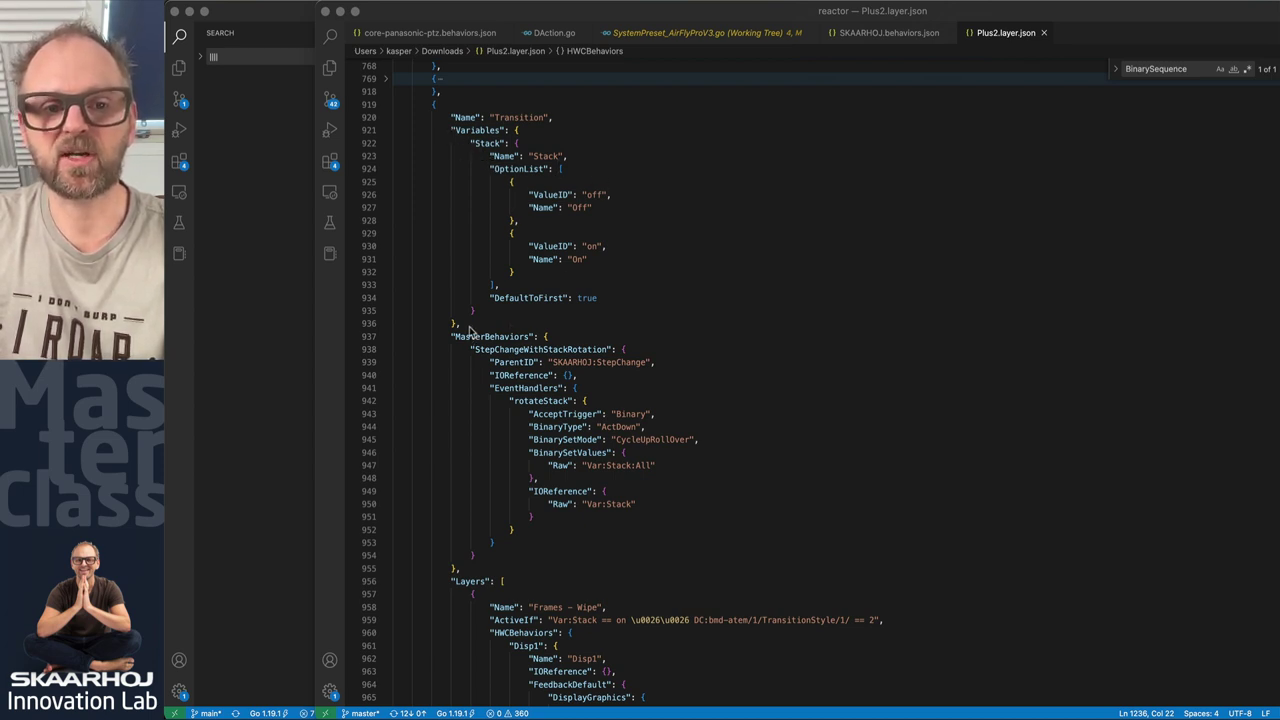
pyautogui.moveTo(462, 340); pyautogui.dragTo(562, 491)
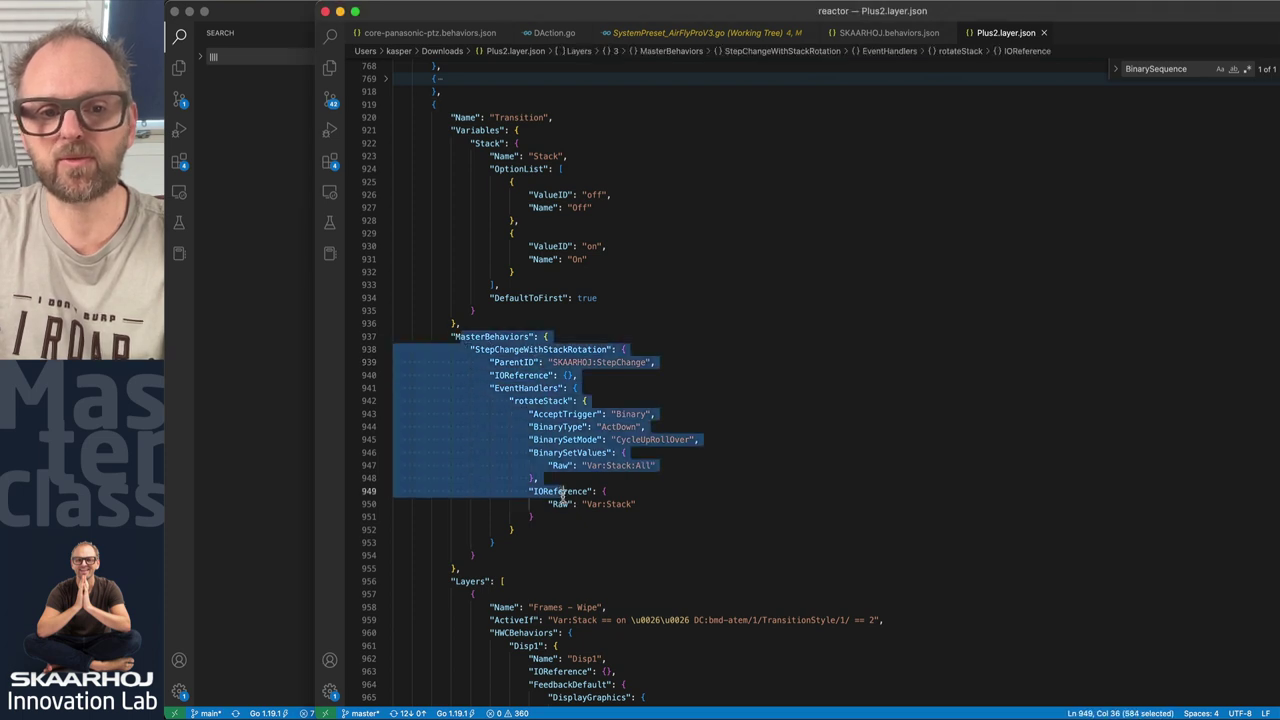
pyautogui.click(385, 130)
pyautogui.click(385, 156)
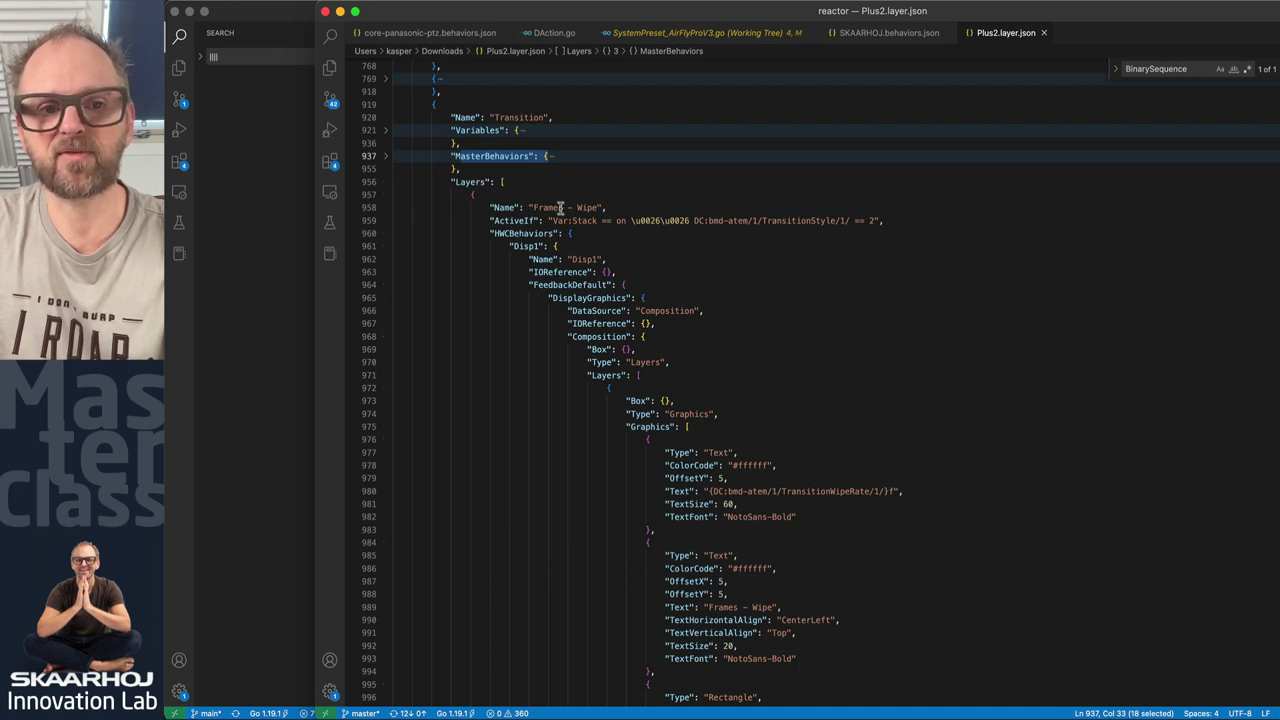
pyautogui.moveTo(552, 220); pyautogui.dragTo(874, 221)
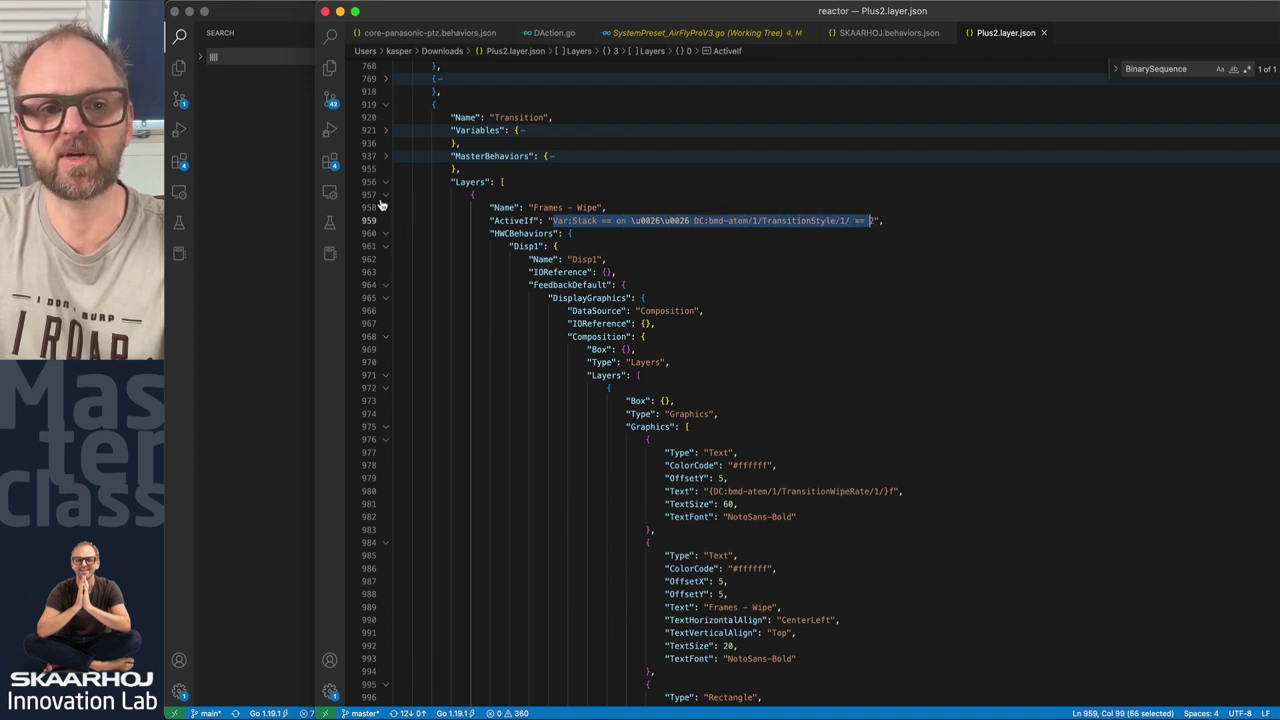
pyautogui.click(386, 195)
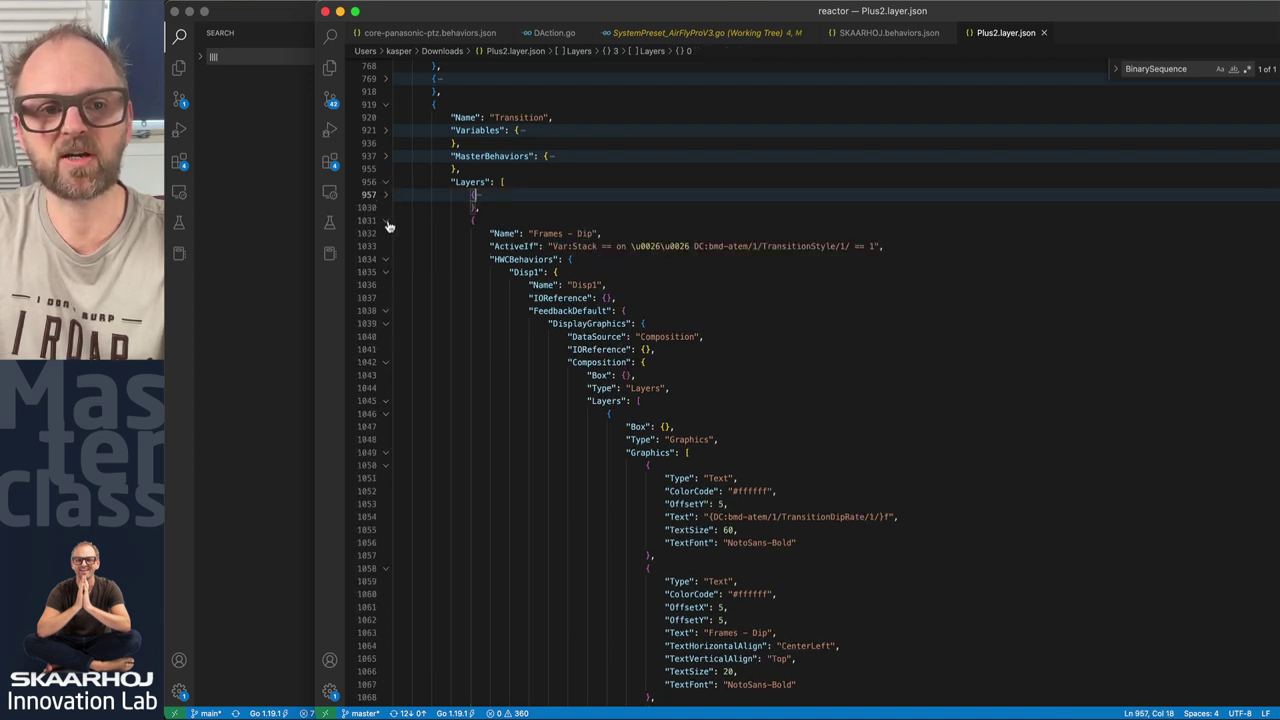
pyautogui.click(386, 221)
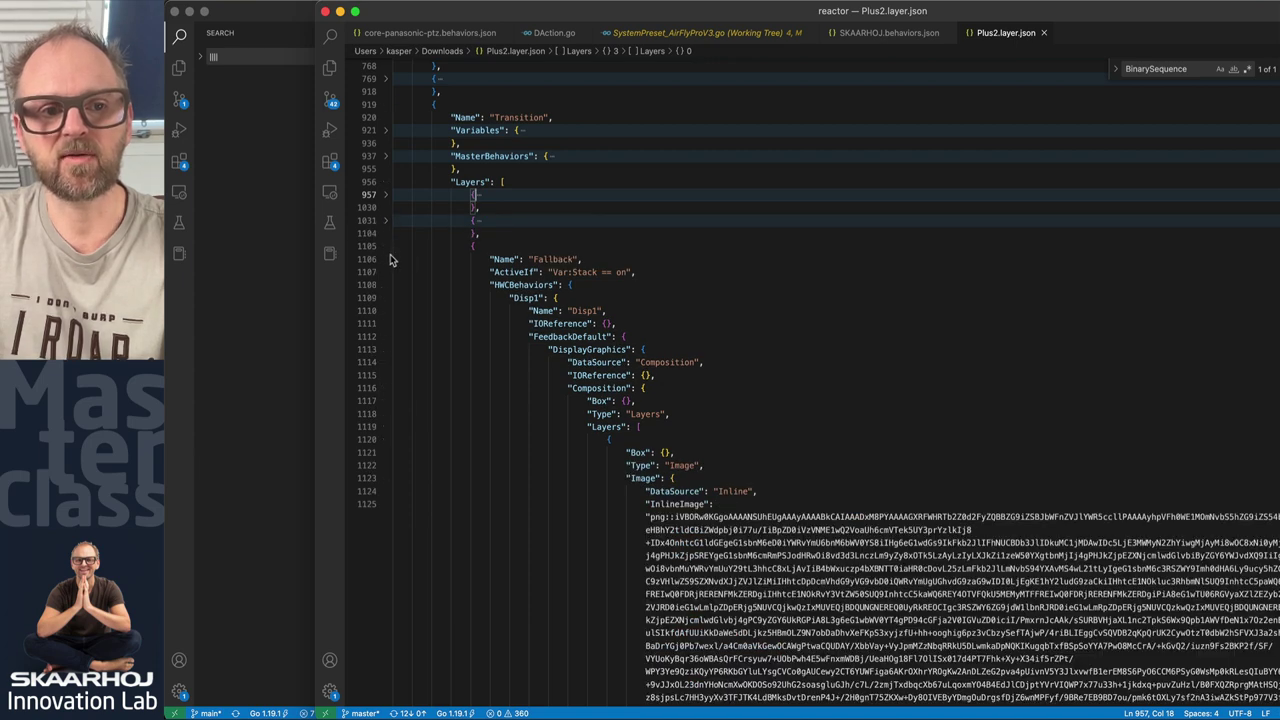
pyautogui.click(386, 246)
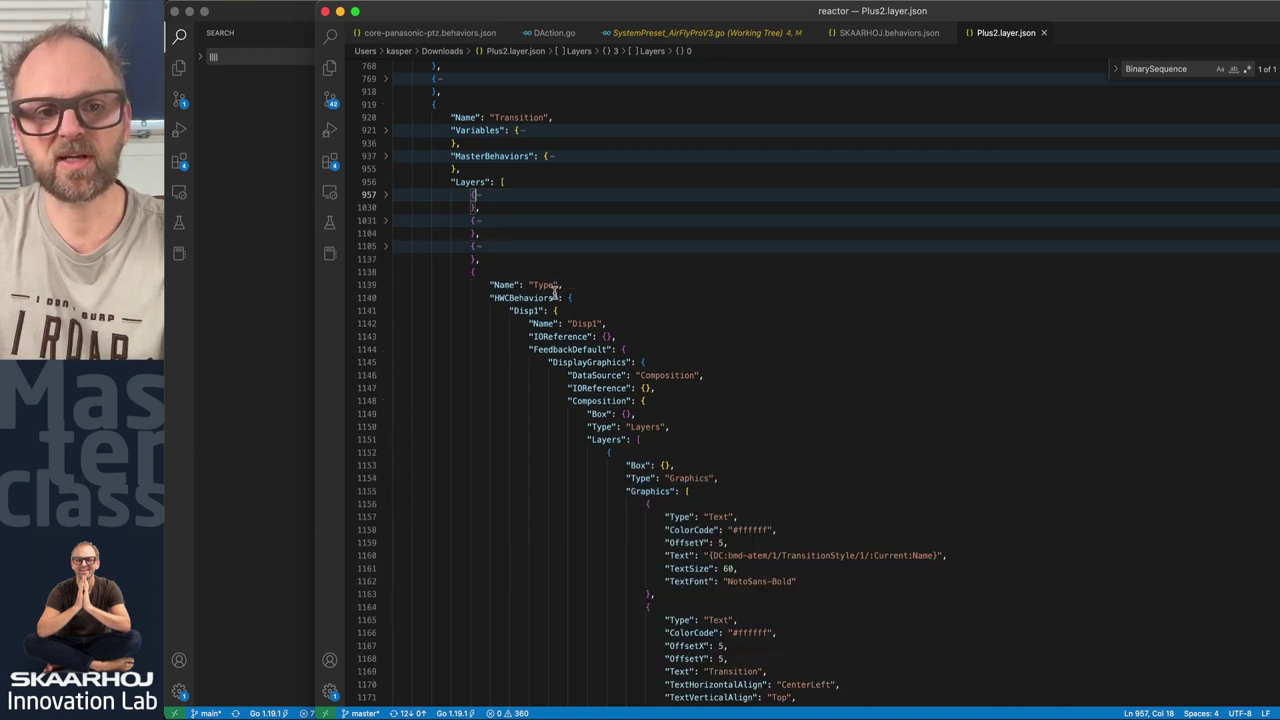
pyautogui.scroll(-4, 556, 287)
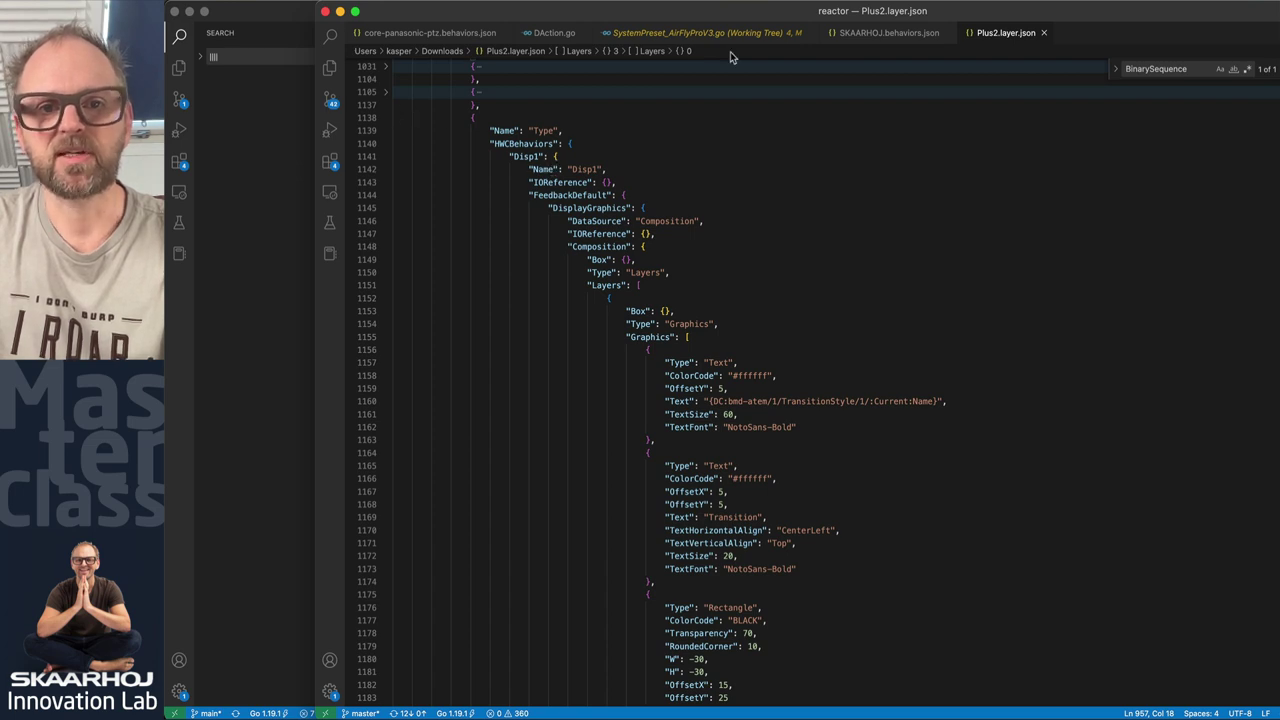
# Switch back to Reactor in the browser and add a FeedbackDefault object after IOReference in the Disp1 JSON.
pyautogui.press('super+Tab')
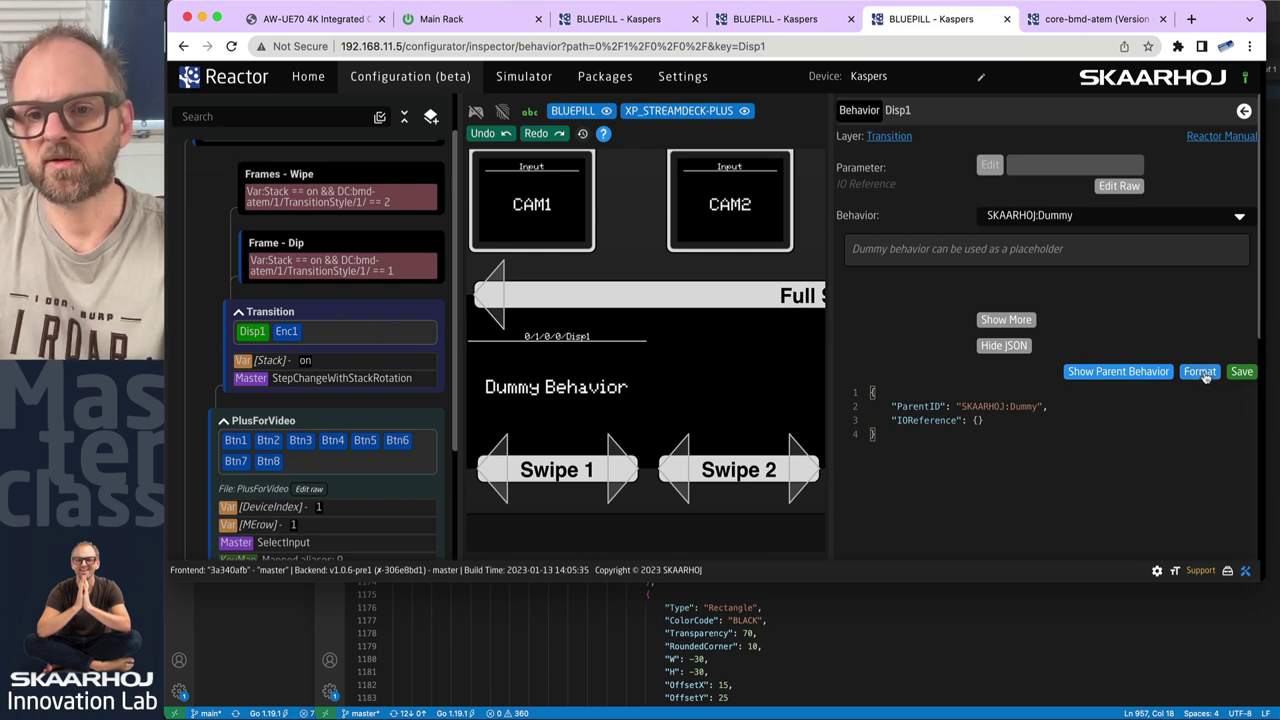
pyautogui.click(1048, 418)
pyautogui.write(',')
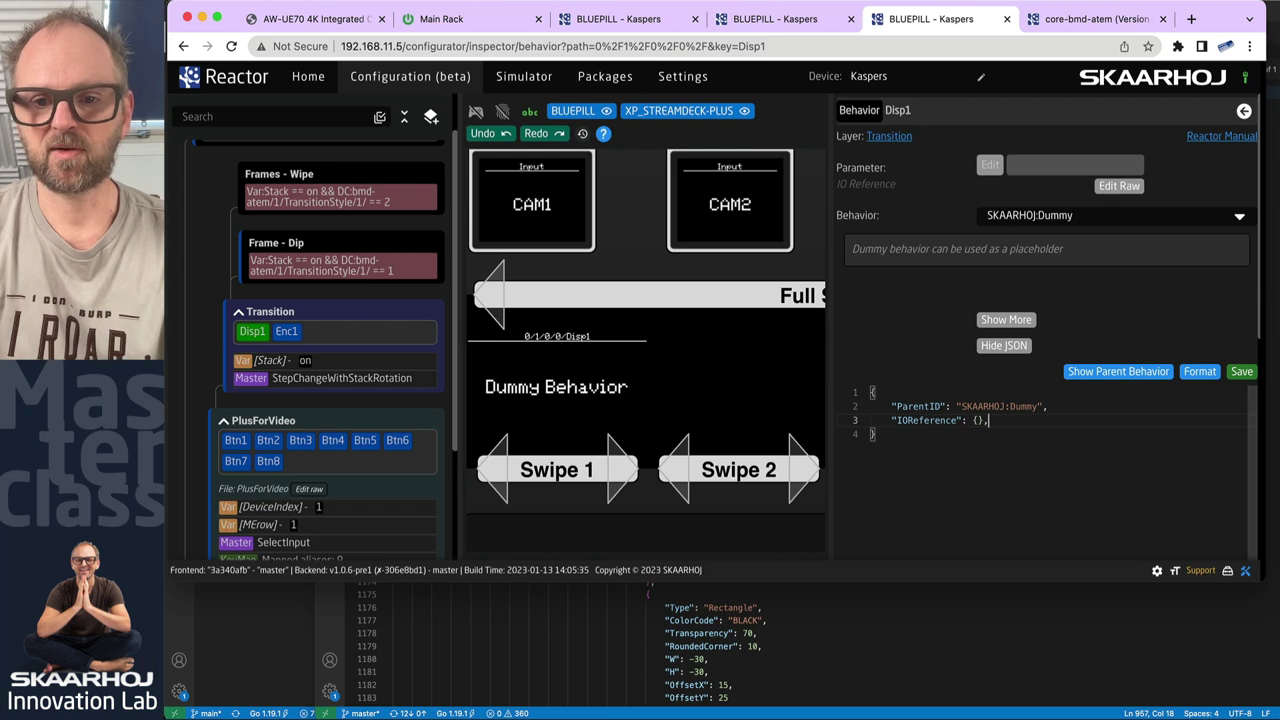
pyautogui.press('Return')
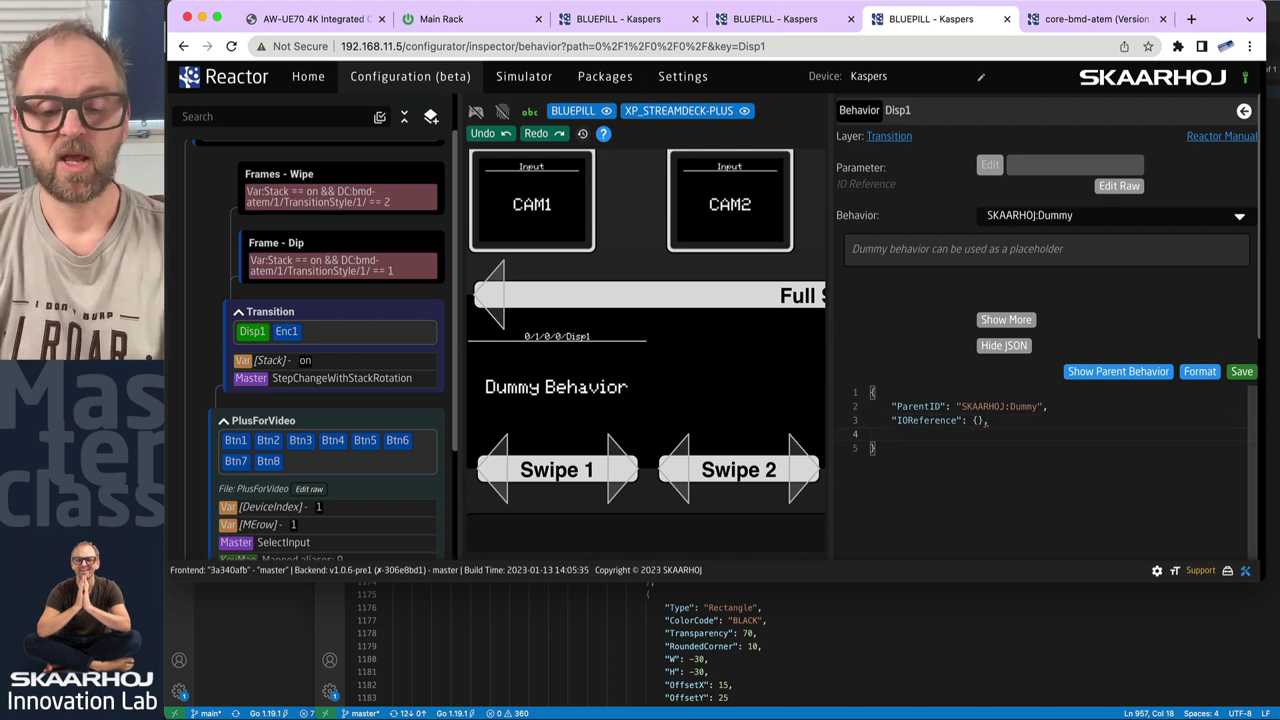
pyautogui.write('disp')
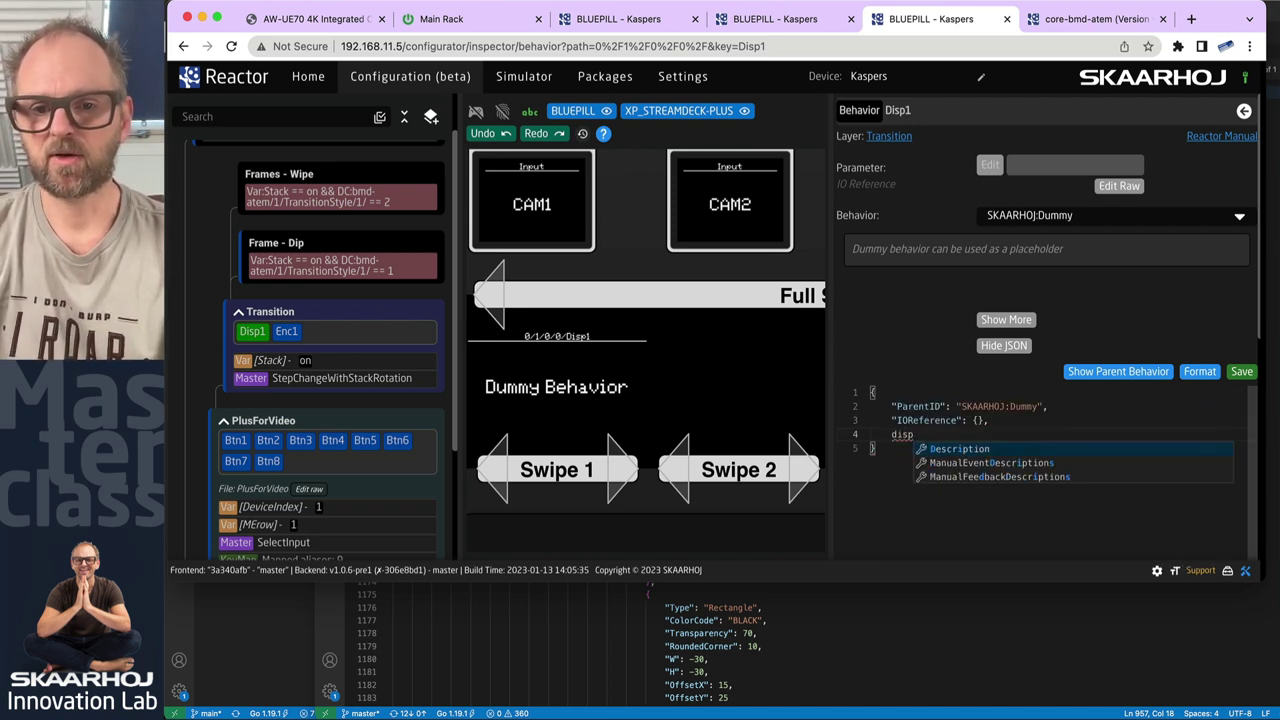
pyautogui.press('BackSpace')
pyautogui.press('BackSpace')
pyautogui.press('BackSpace')
pyautogui.press('BackSpace')
pyautogui.write('fed')
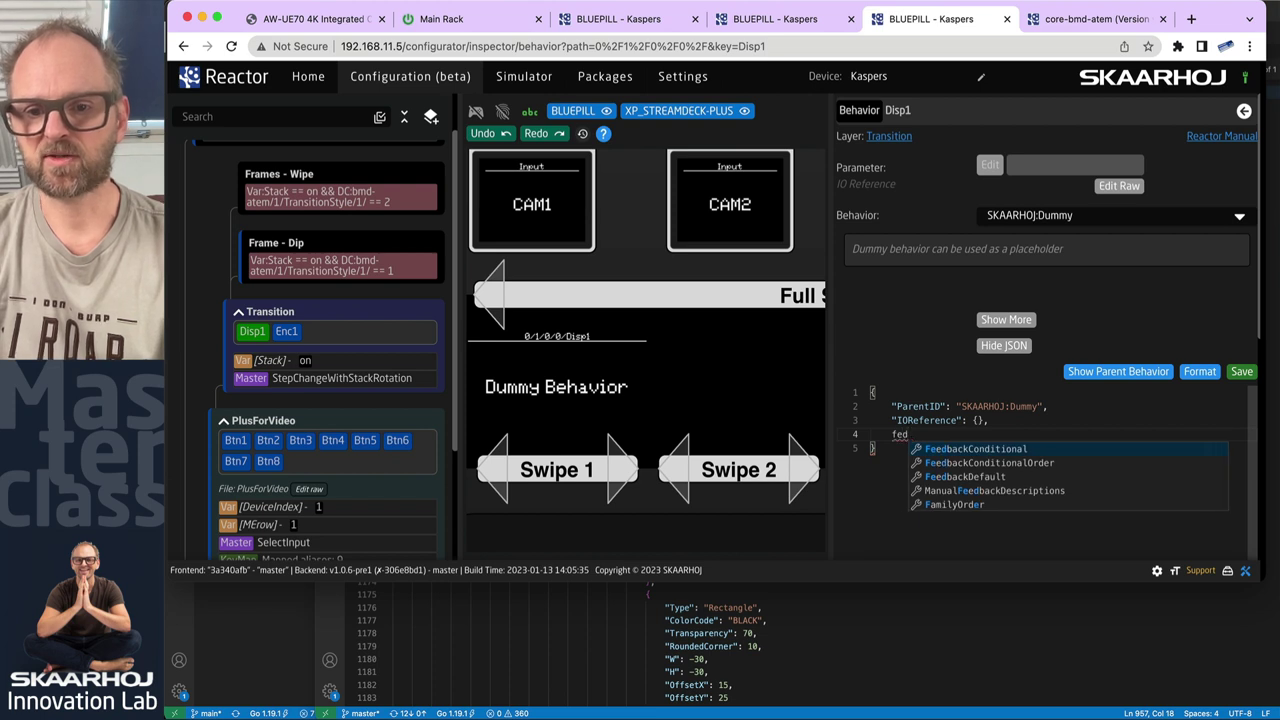
pyautogui.press('Return')
pyautogui.press('Return')
# Add a DisplayGraphics object inside FeedbackDefault in the Disp1 JSON, with its DataSource set to "Composition".
pyautogui.hotkey('ctrl', 'space')
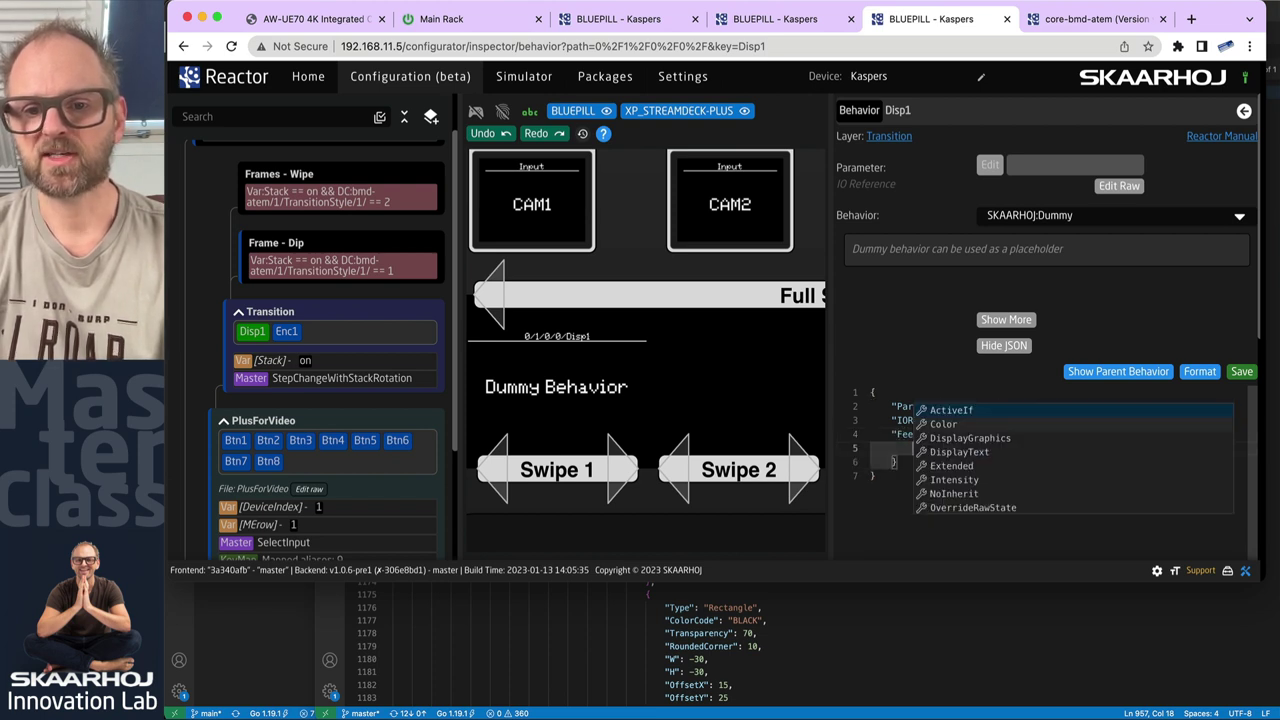
pyautogui.press('Return')
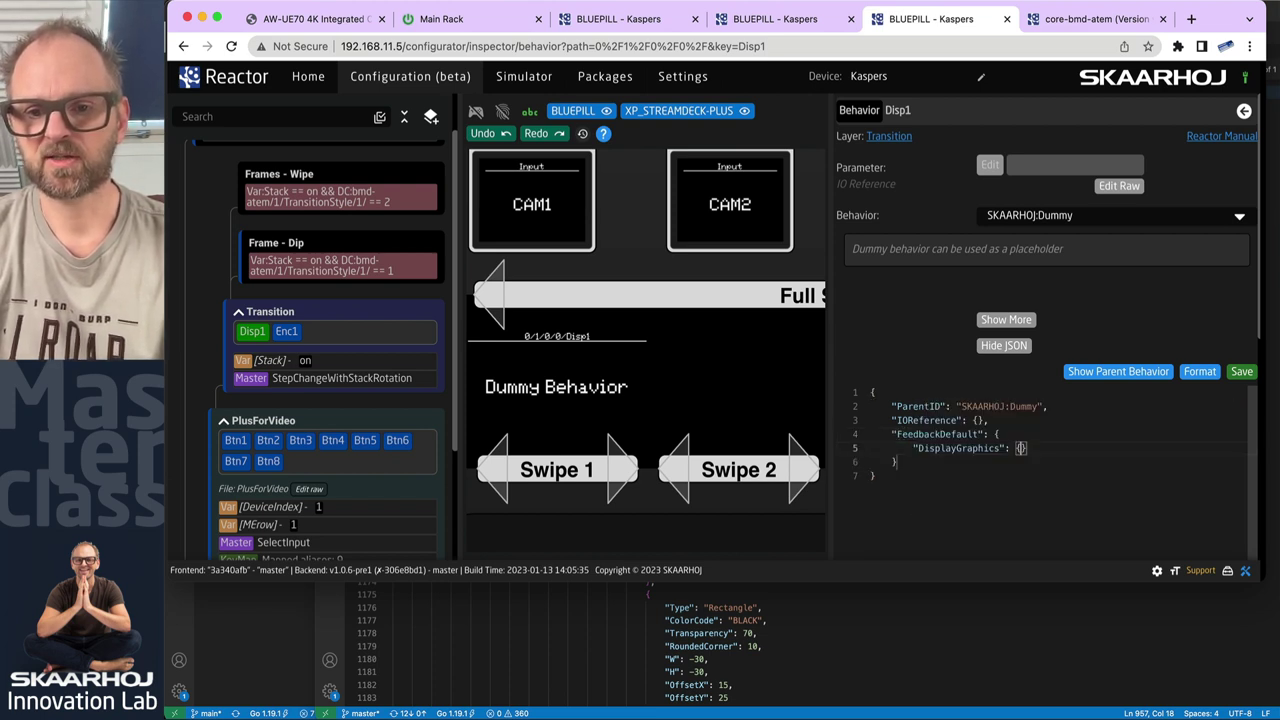
pyautogui.press('Return')
pyautogui.hotkey('ctrl', 'space')
pyautogui.write('ty')
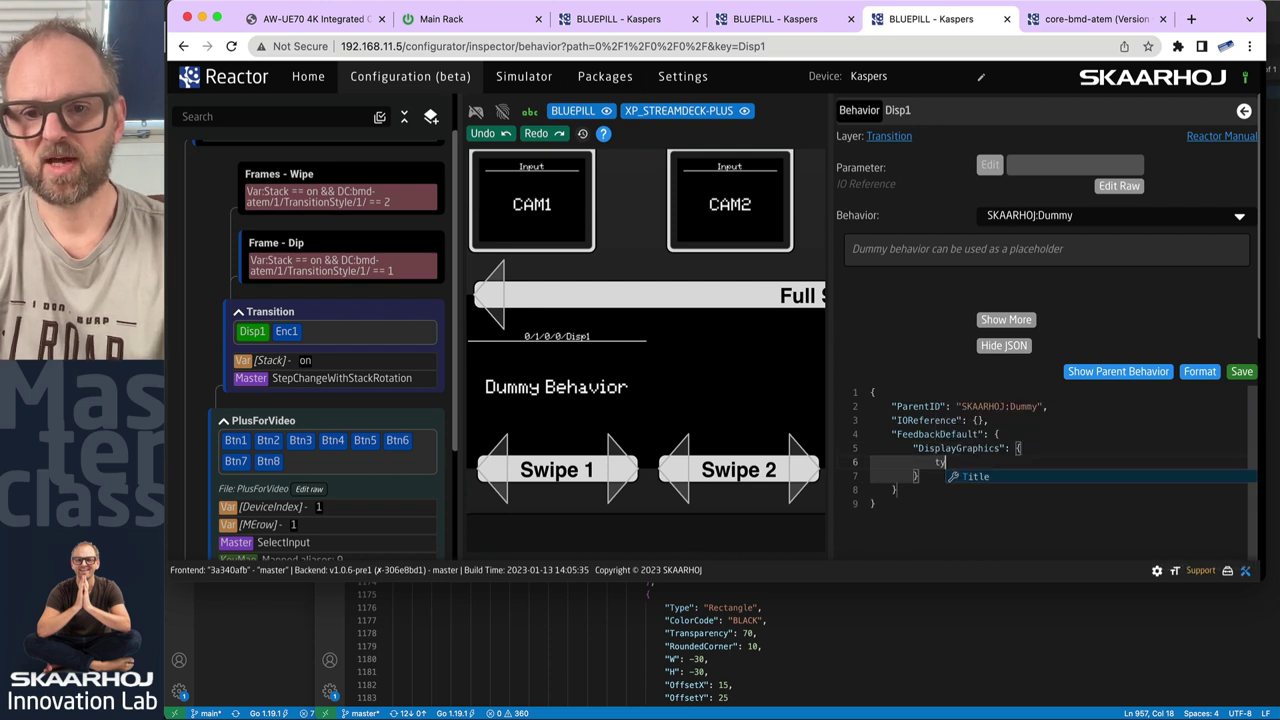
pyautogui.press('BackSpace')
pyautogui.press('BackSpace')
pyautogui.hotkey('ctrl', 'space')
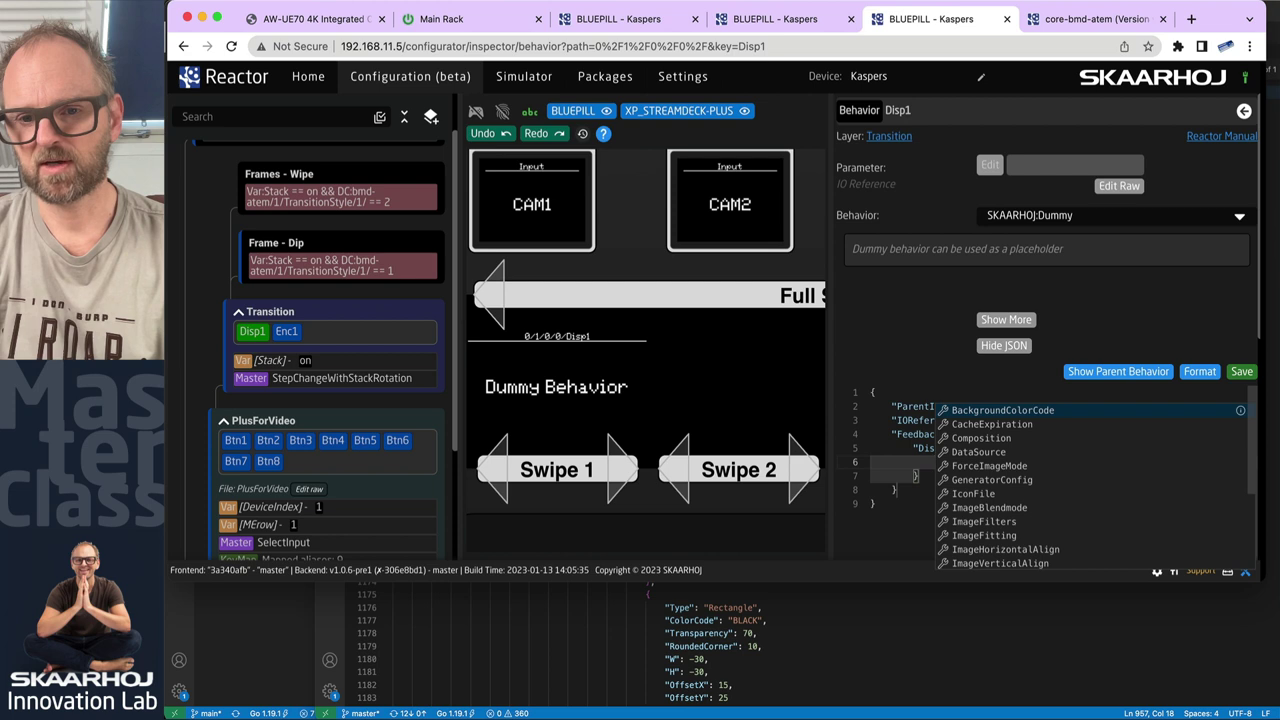
pyautogui.press('Down')
pyautogui.press('Return')
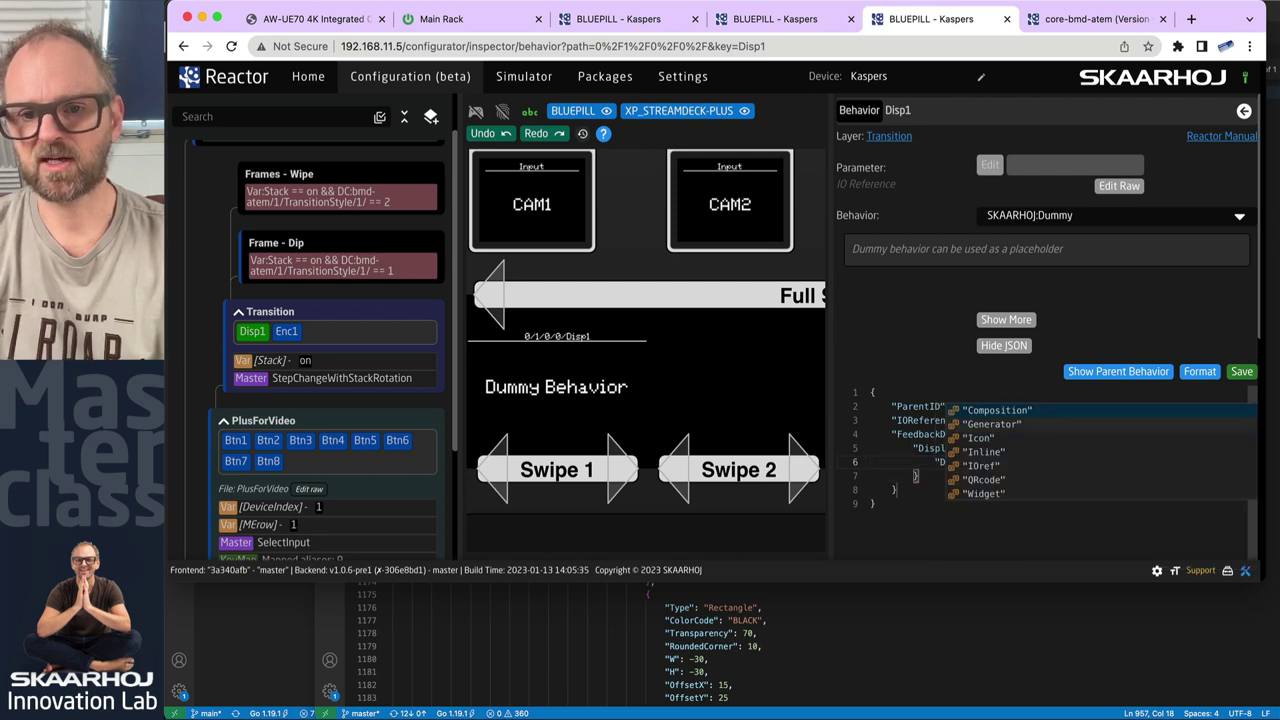
pyautogui.press('Return')
# Look through the available DisplayGraphics properties and add a Composition object after DataSource.
pyautogui.press('Return')
pyautogui.hotkey('ctrl', 'space')
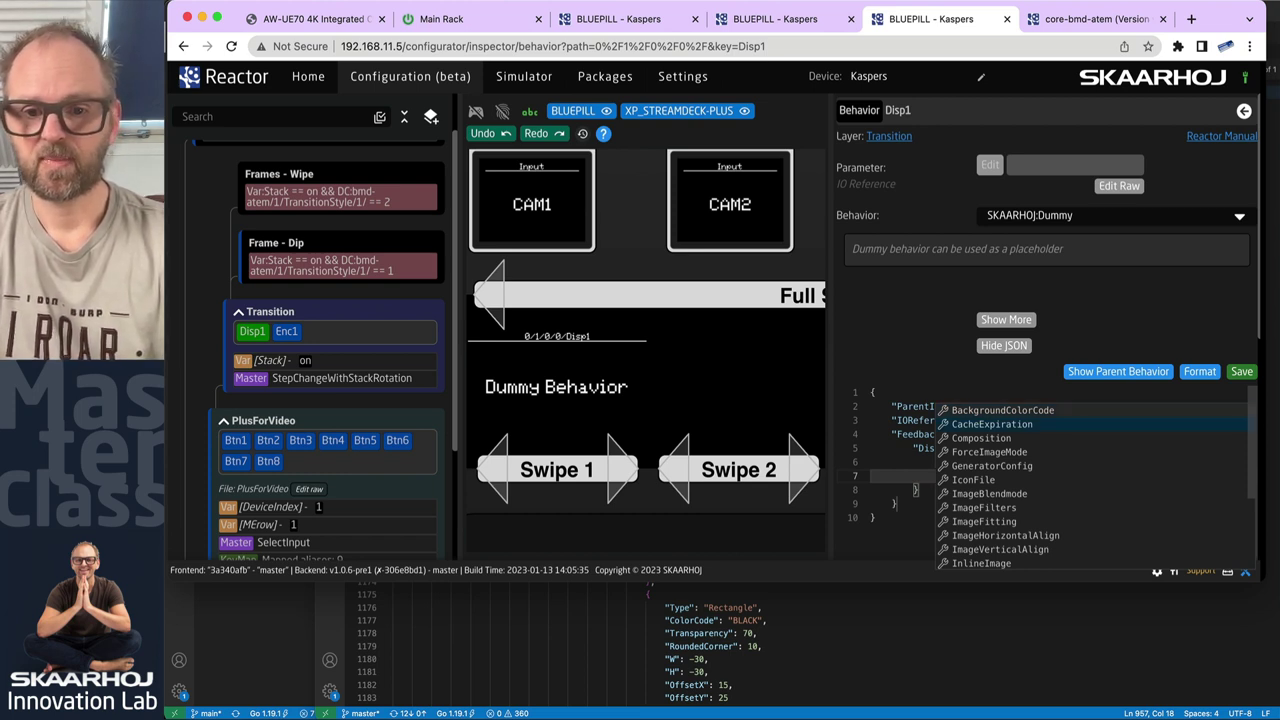
pyautogui.press('Escape')
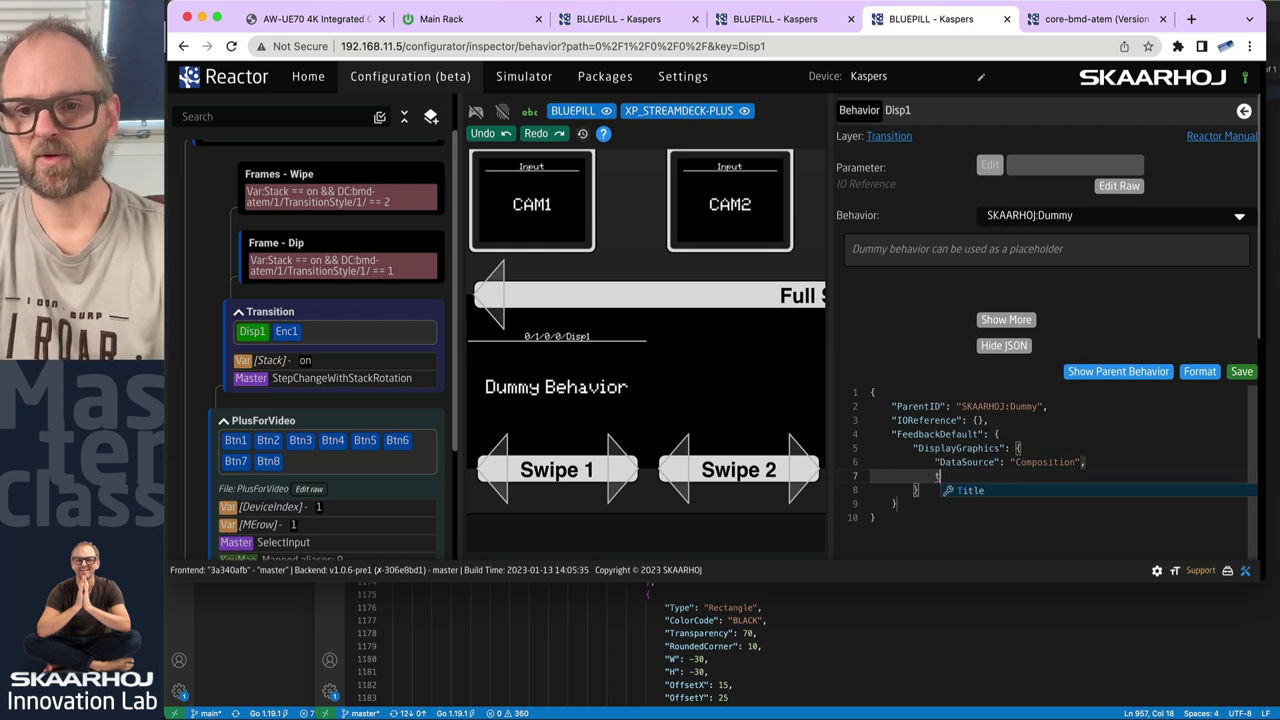
pyautogui.hotkey('ctrl', 'space')
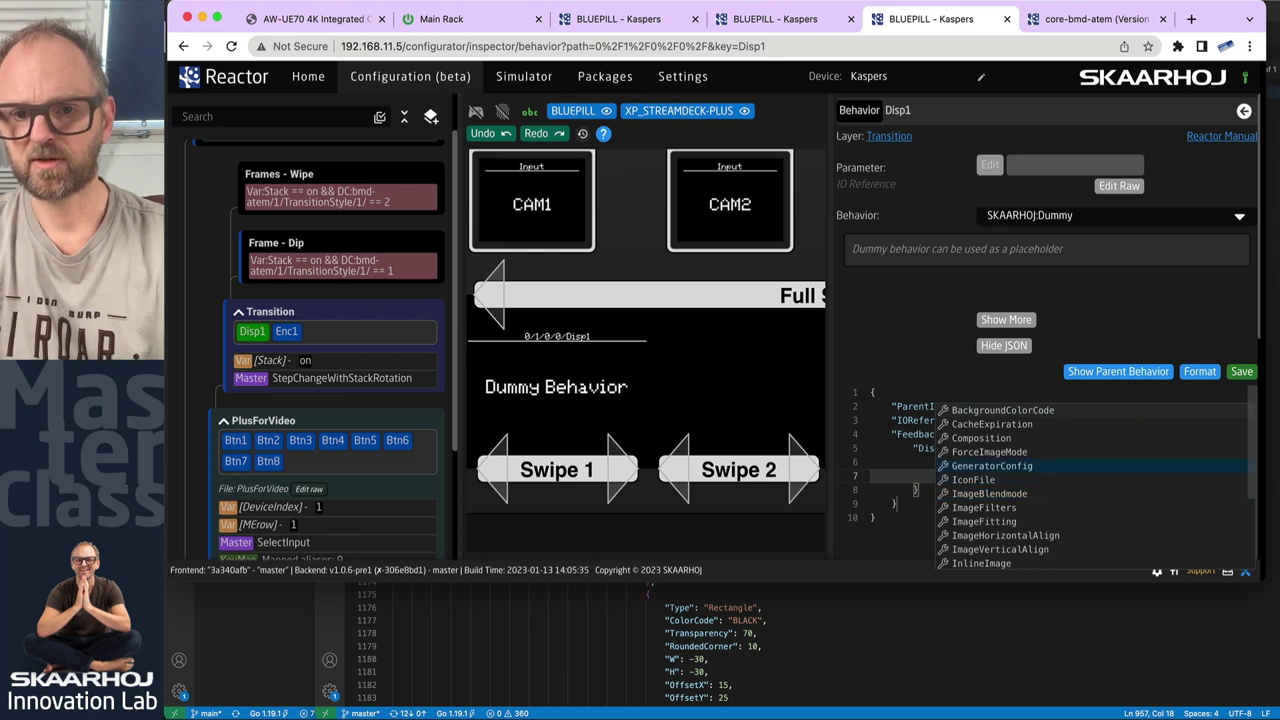
pyautogui.press('Return')
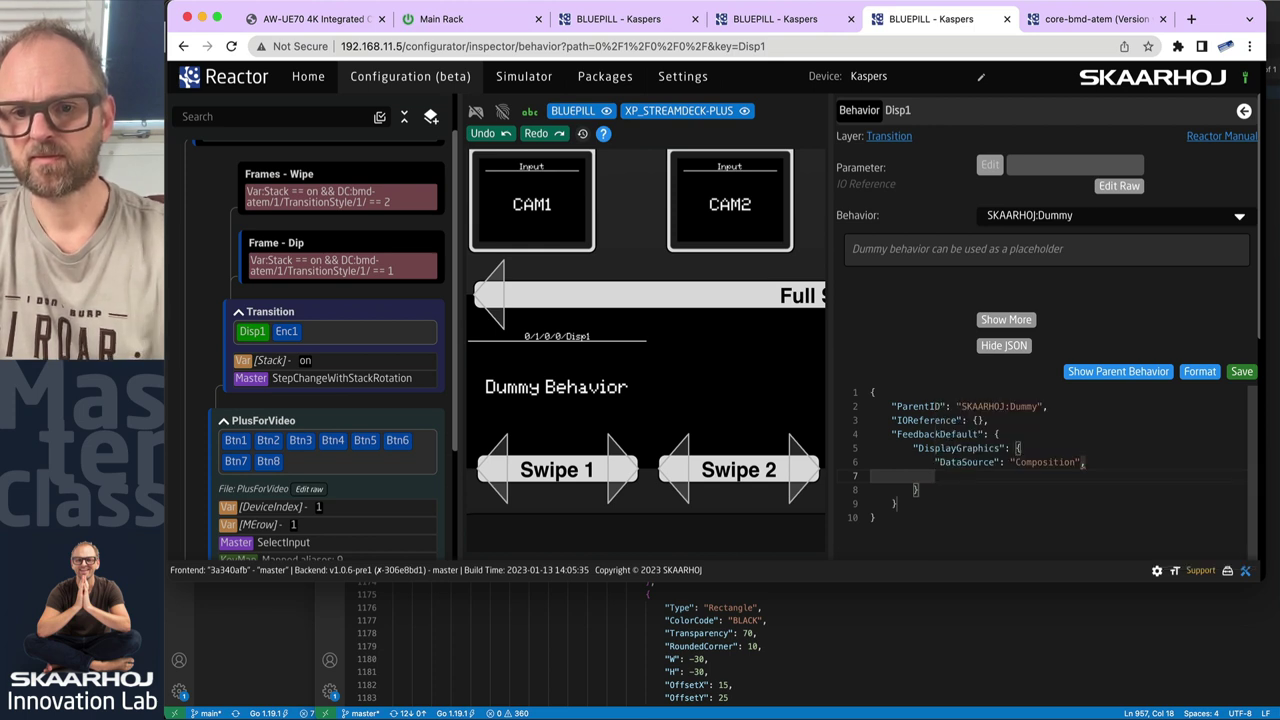
pyautogui.hotkey('ctrl', 'space')
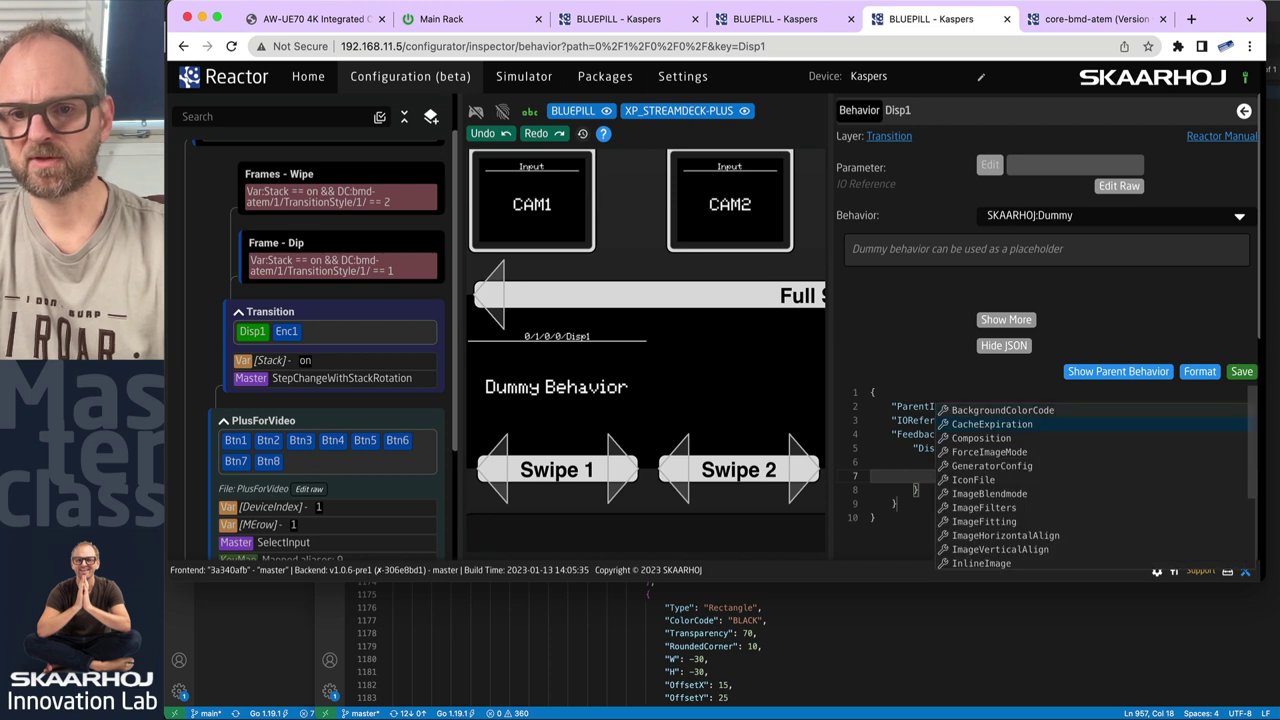
pyautogui.press('Down')
pyautogui.press('Down')
pyautogui.press('Down')
pyautogui.press('Down')
pyautogui.press('Down')
pyautogui.press('Down')
pyautogui.press('Down')
pyautogui.press('Down')
pyautogui.press('Down')
pyautogui.press('Down')
pyautogui.press('Down')
pyautogui.press('Down')
pyautogui.press('Down')
pyautogui.write('com')
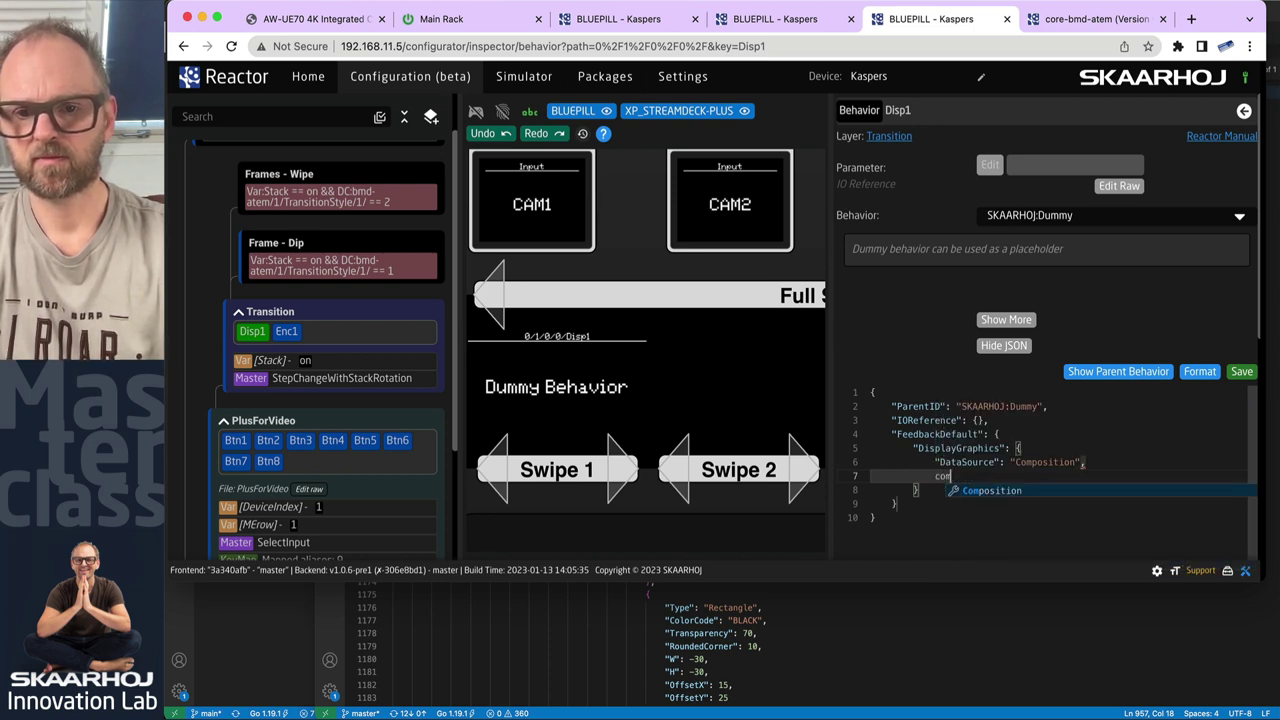
pyautogui.press('BackSpace')
pyautogui.press('BackSpace')
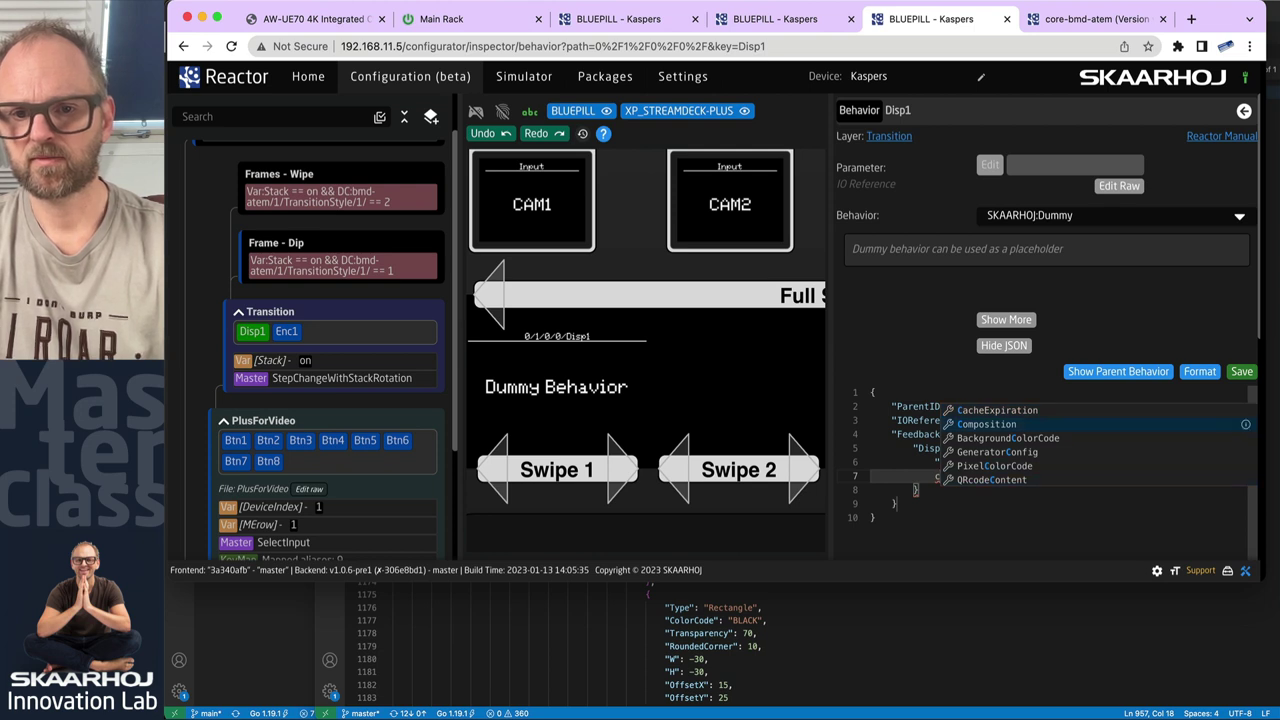
pyautogui.press('Return')
# Add a Layers array inside Composition and insert a new empty object as its first layer.
pyautogui.press('Return')
pyautogui.hotkey('ctrl', 'space')
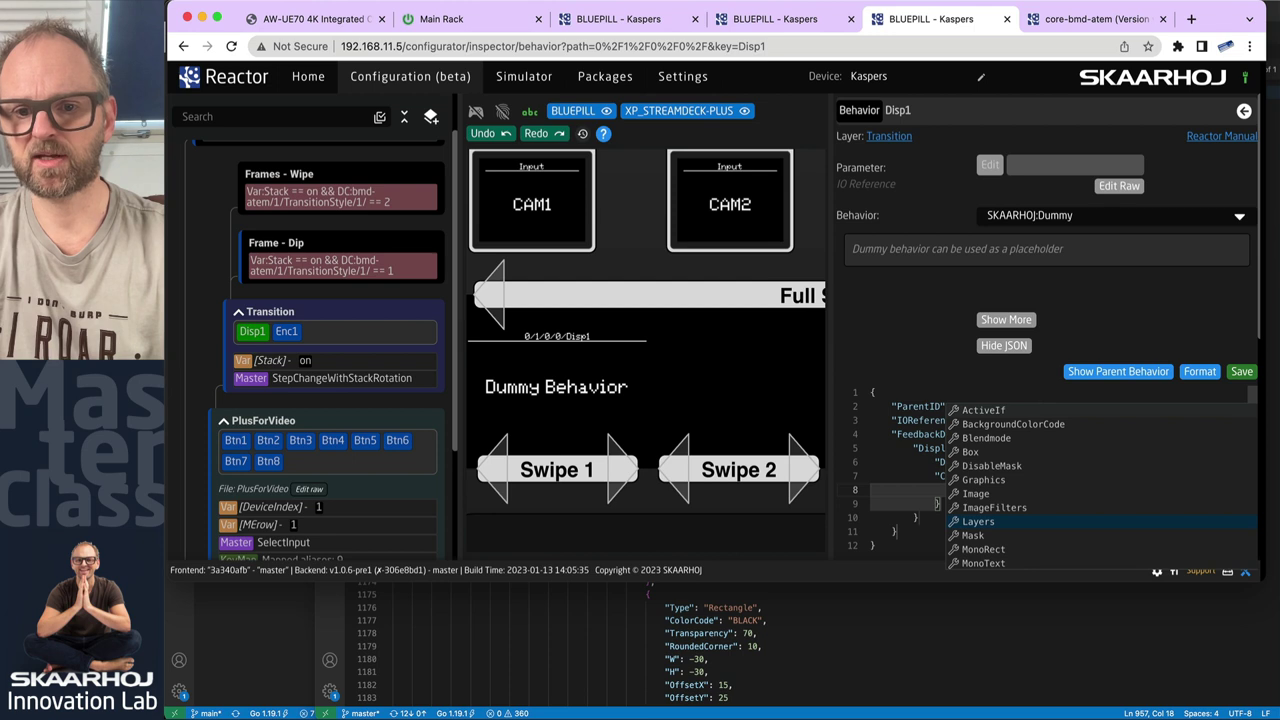
pyautogui.press('Return')
pyautogui.press('Return')
pyautogui.hotkey('ctrl', 'space')
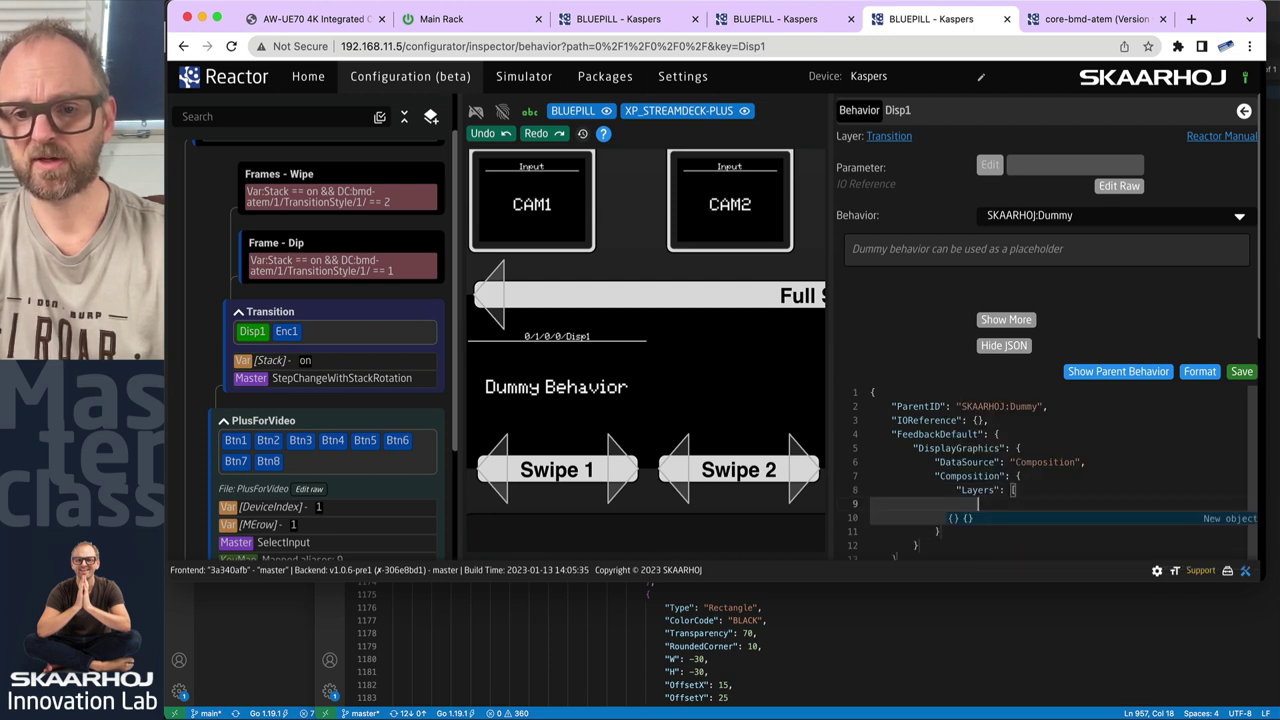
pyautogui.press('Return')
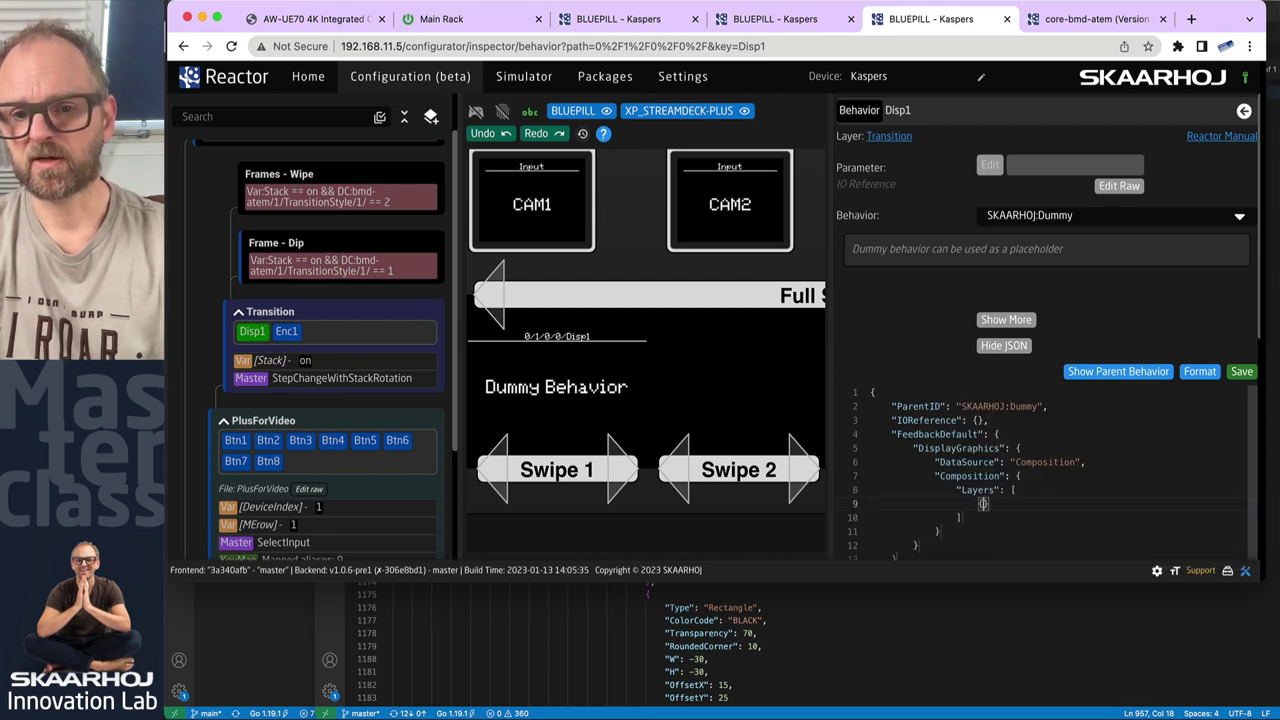
# Add an Image object to the first layer and set its DataSource to "Inline".
pyautogui.press('Return')
pyautogui.hotkey('ctrl', 'space')
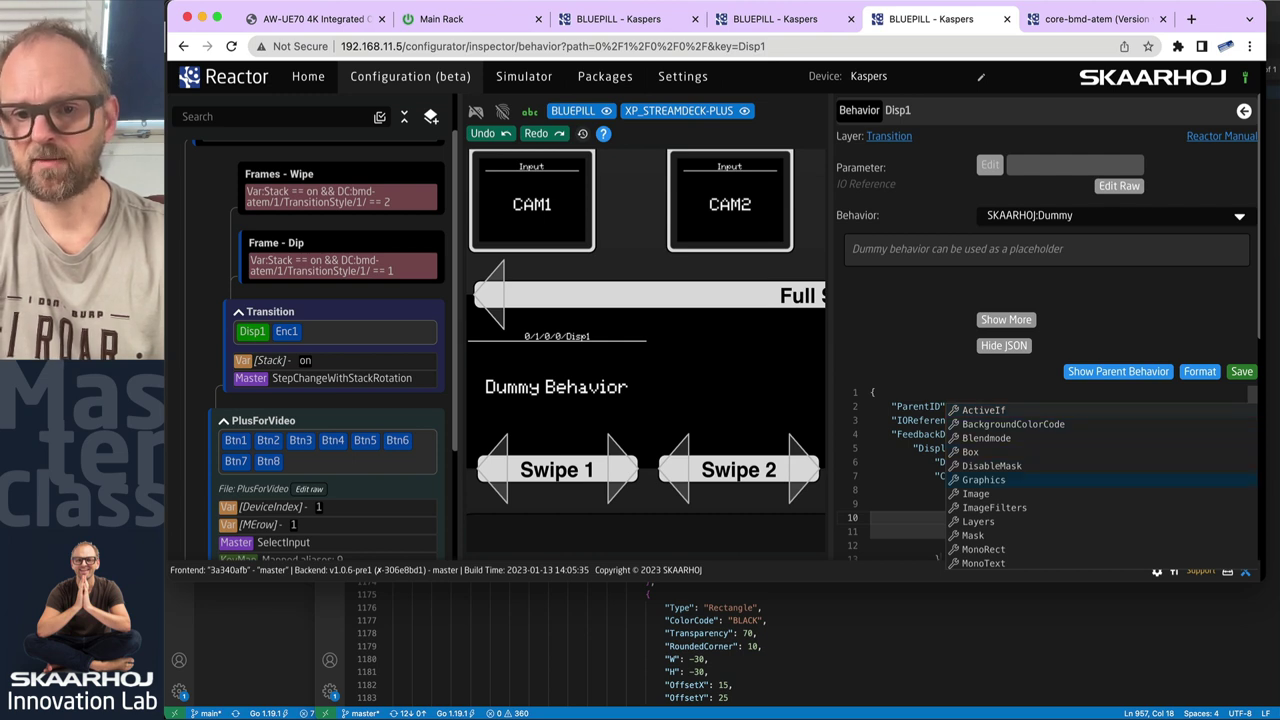
pyautogui.press('Down')
pyautogui.press('Return')
pyautogui.press('Return')
pyautogui.hotkey('ctrl', 'space')
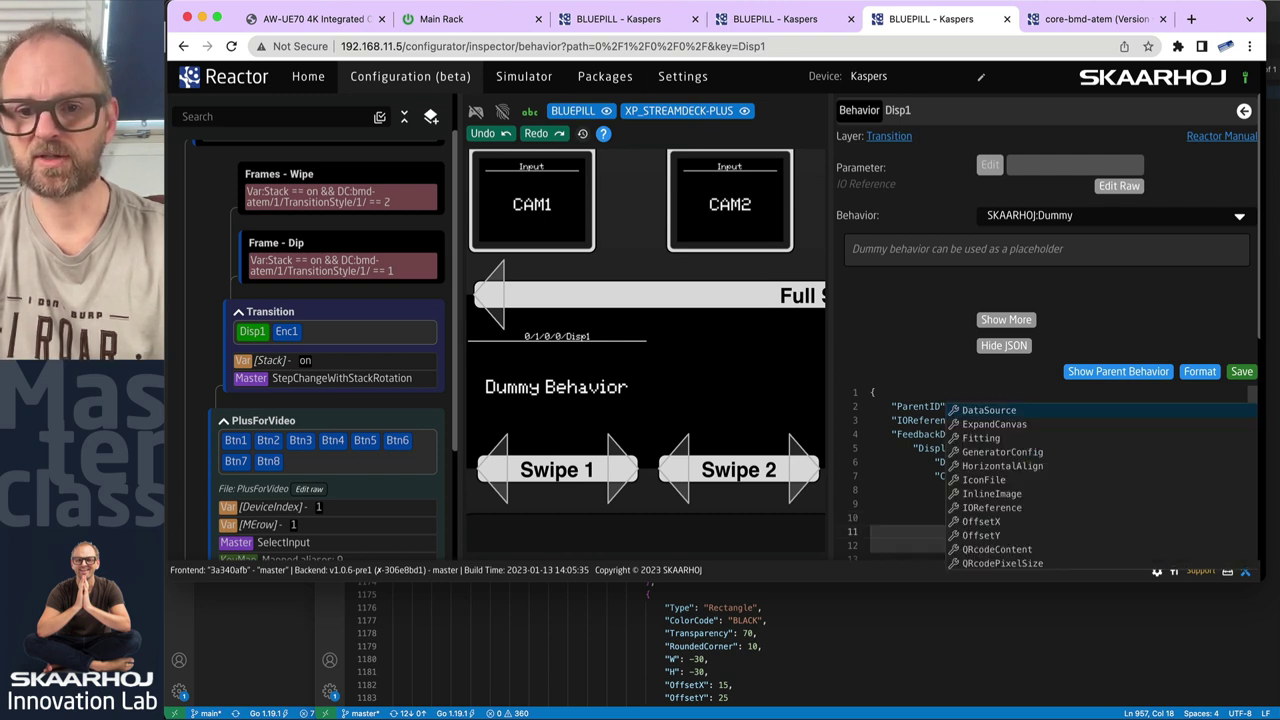
pyautogui.press('Return')
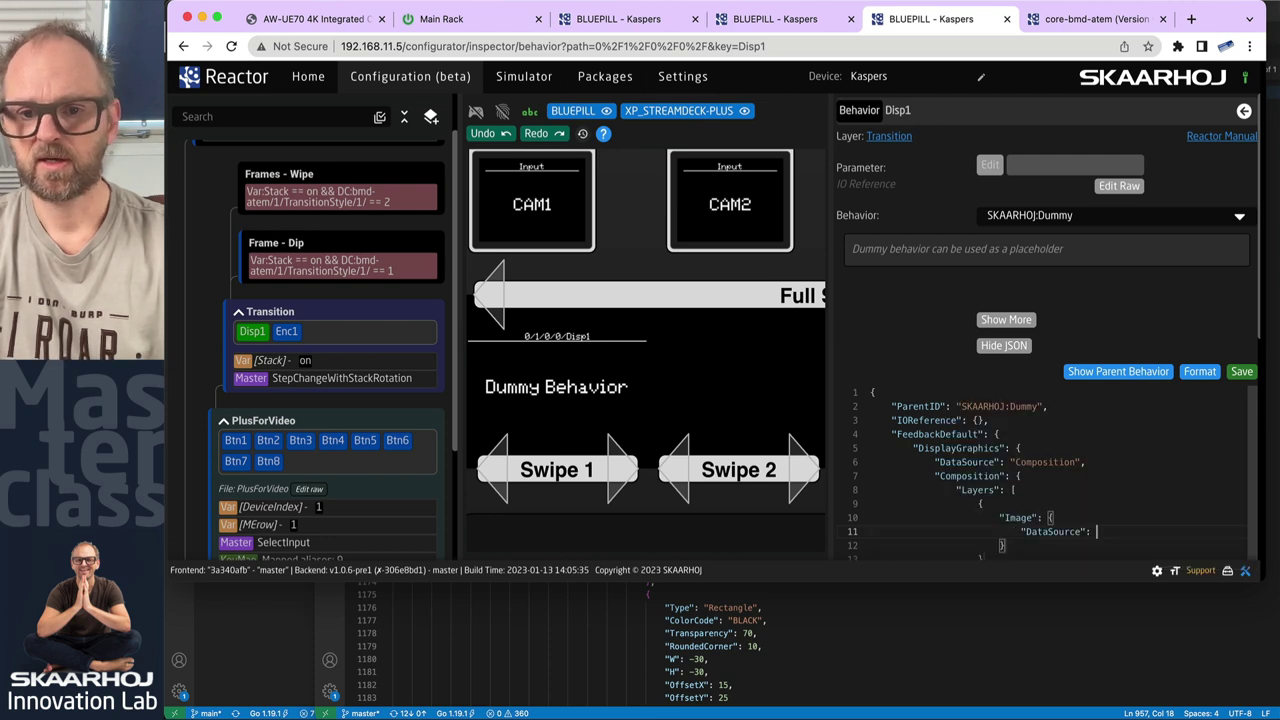
pyautogui.hotkey('ctrl', 'space')
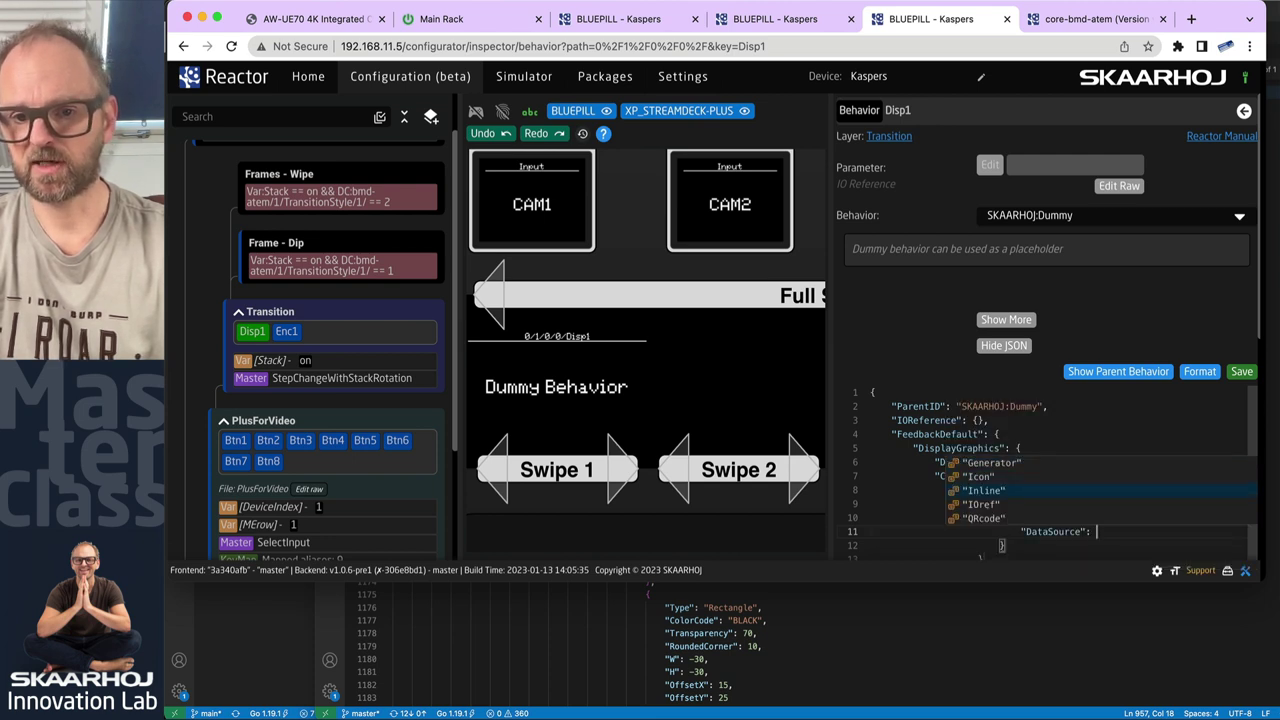
pyautogui.press('Return')
# Add an InlineImage property with an empty string after DataSource in the Image object.
pyautogui.write(',')
pyautogui.press('Return')
pyautogui.hotkey('ctrl', 'space')
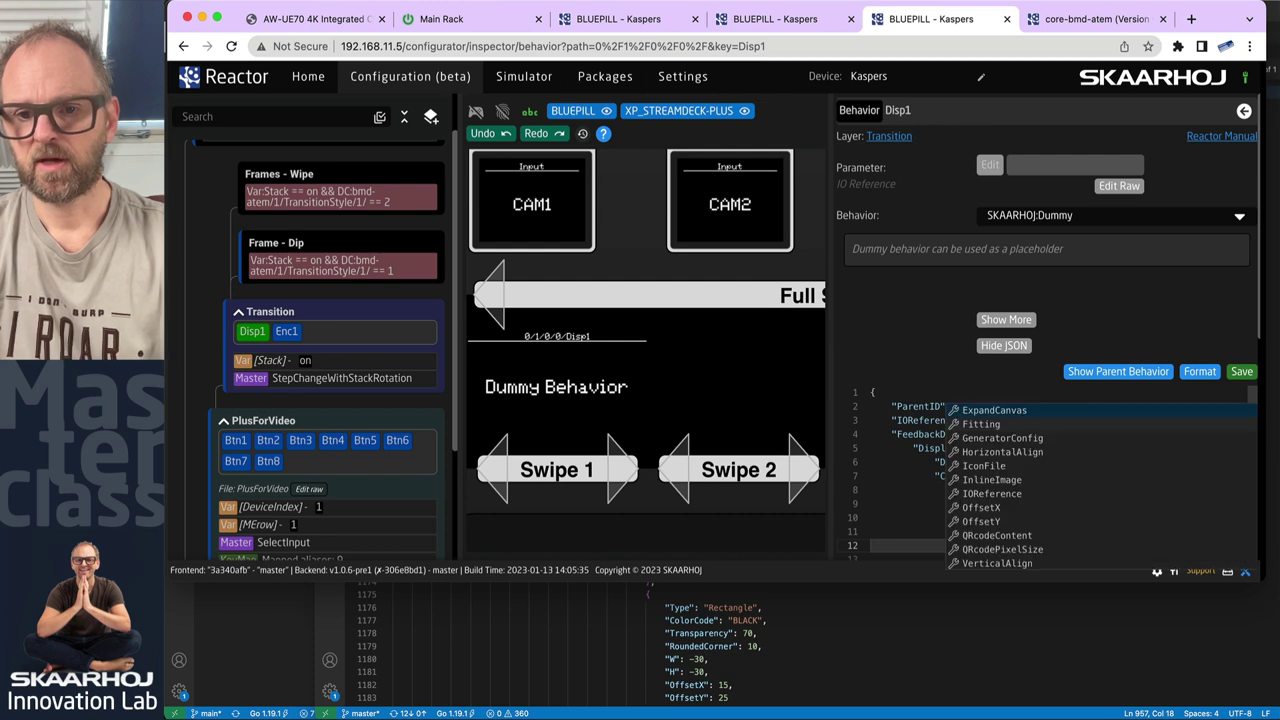
pyautogui.press('Down')
pyautogui.press('Return')
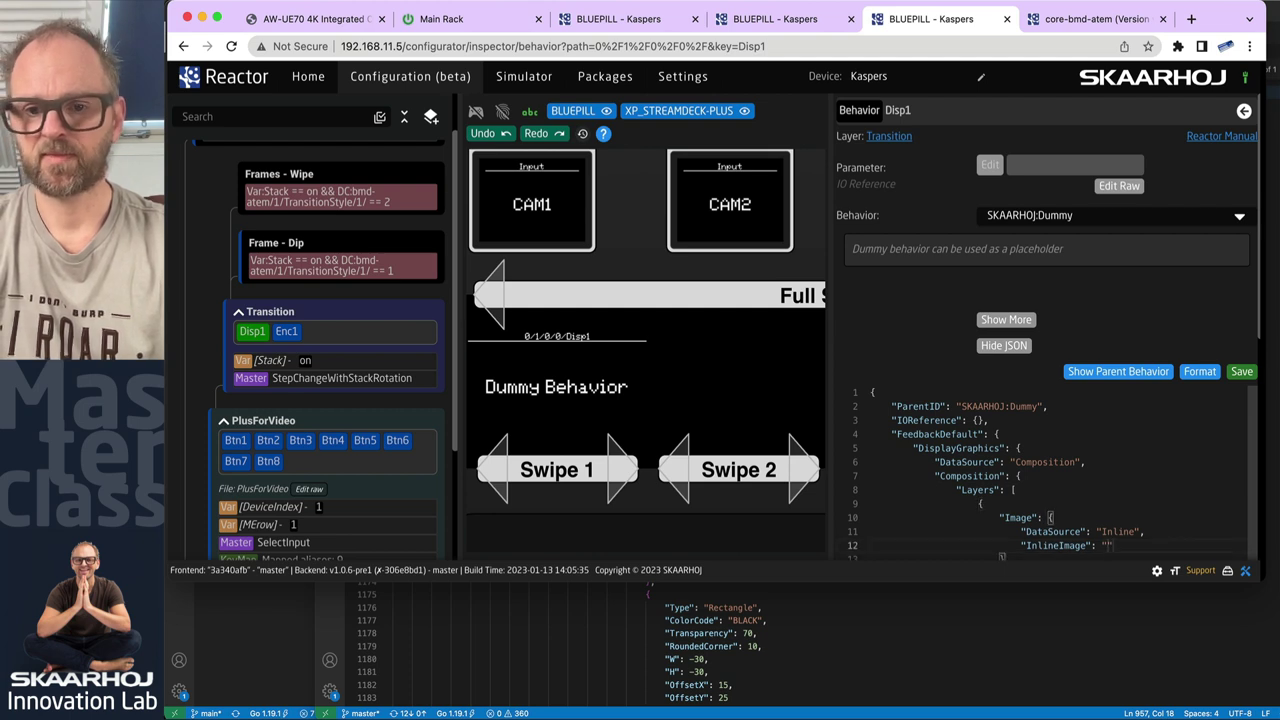
# Switch to Finder and preview wavy.png in the IconsForPlus folder.
pyautogui.press('super+Tab')
pyautogui.press('super+Tab')
pyautogui.press('super+Tab')
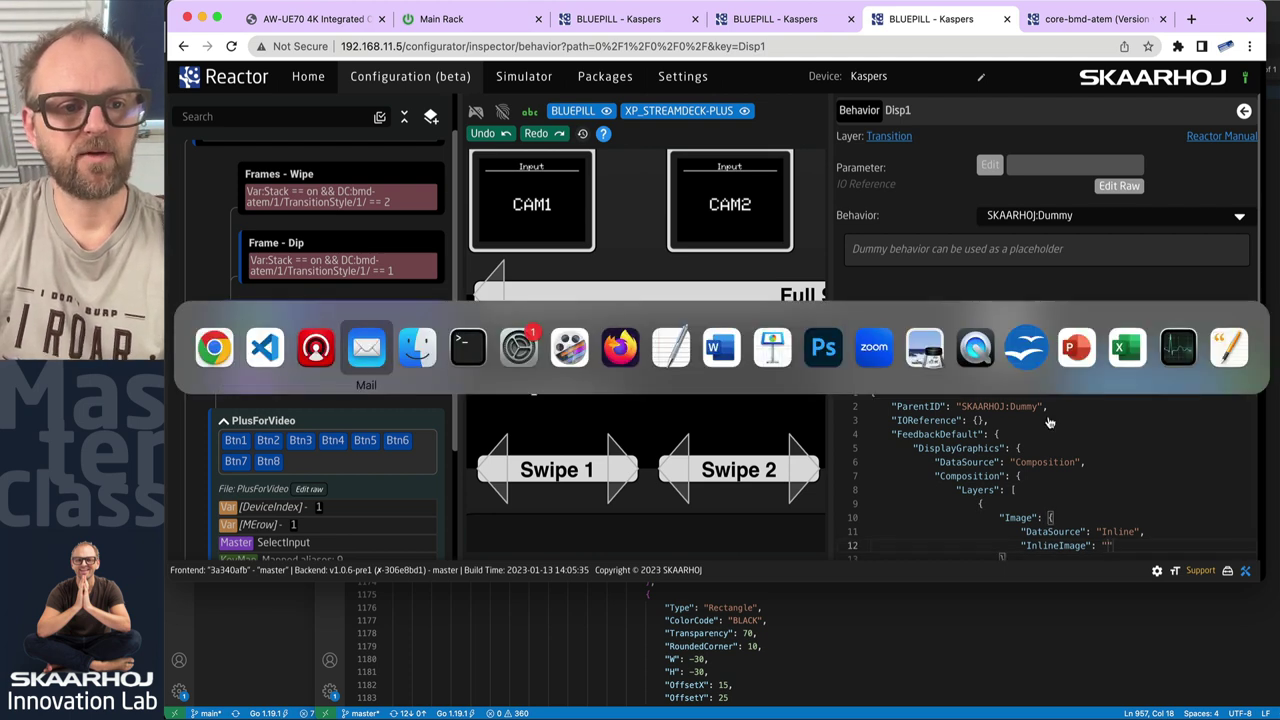
pyautogui.press('super+Tab')
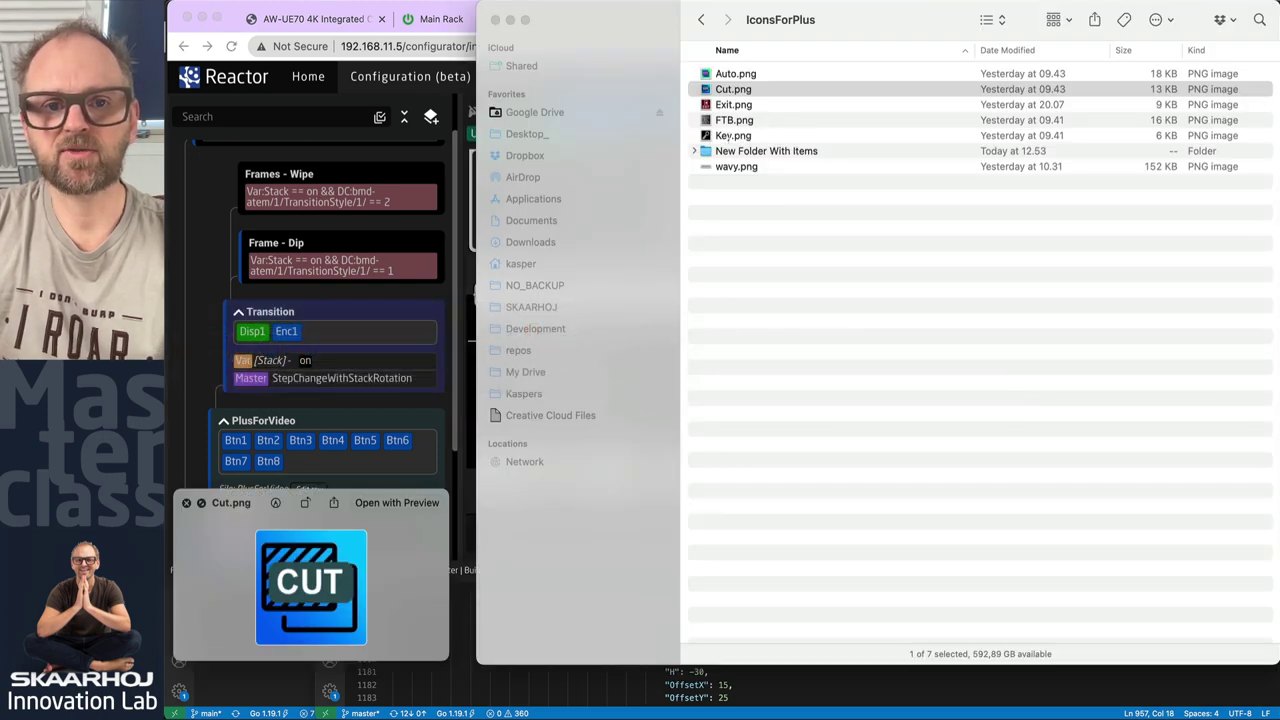
pyautogui.click(731, 166)
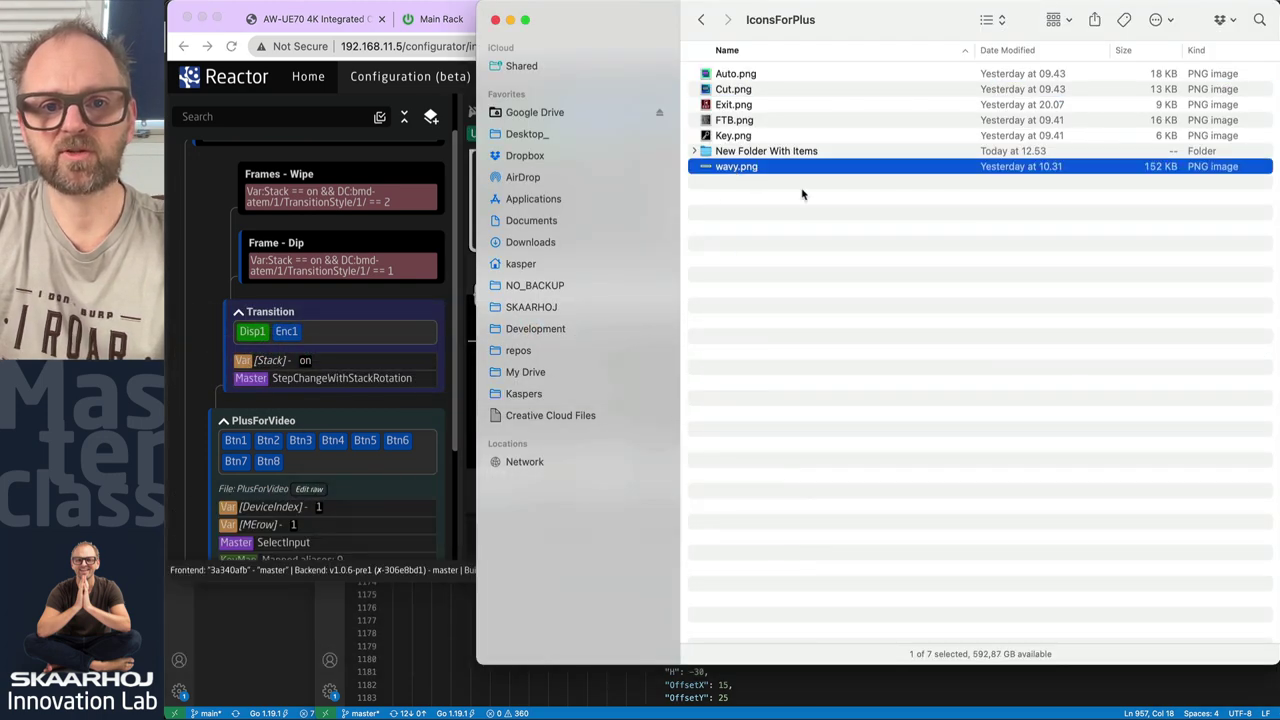
pyautogui.press('space')
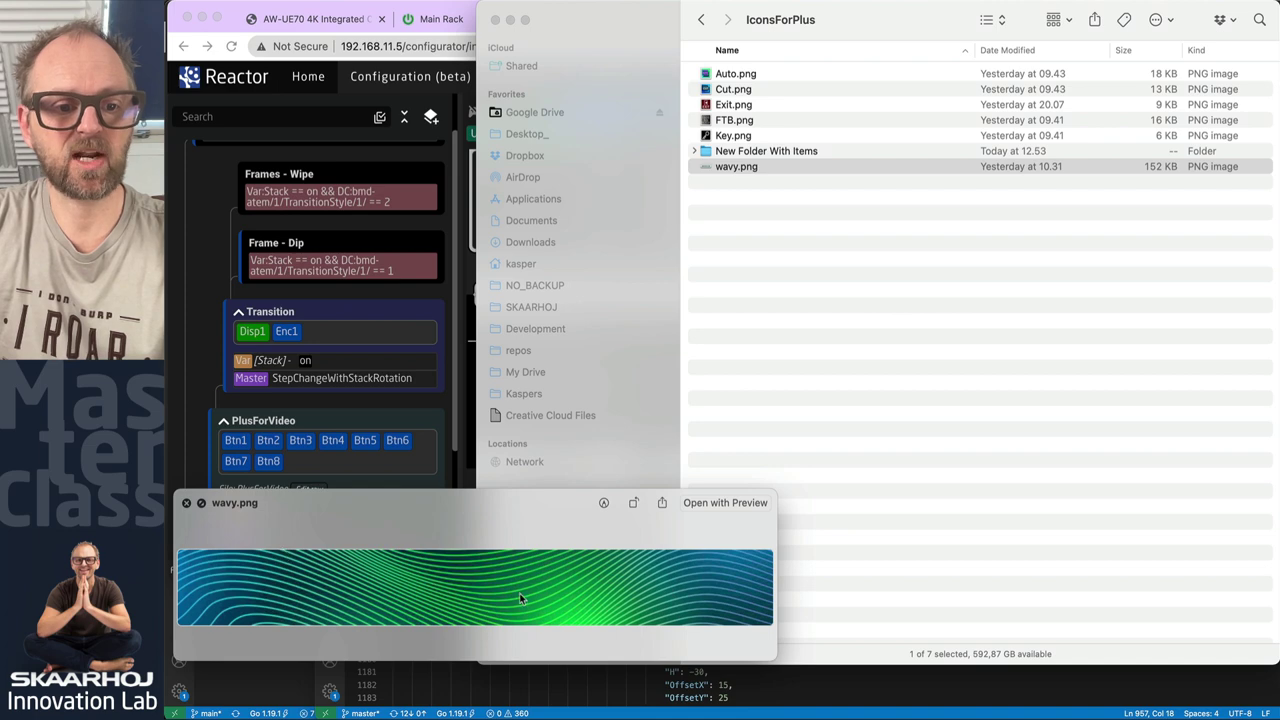
pyautogui.press('space')
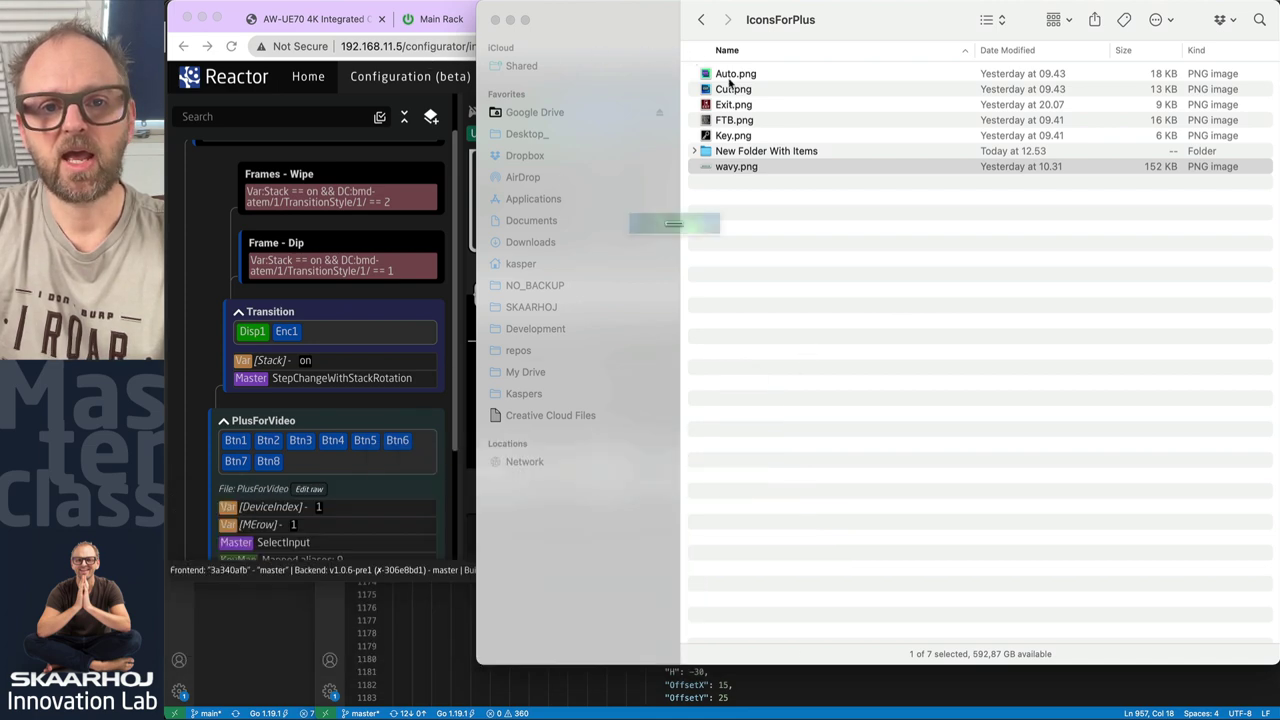
pyautogui.press('super+Tab')
pyautogui.press('super+Tab')
pyautogui.press('super+Tab')
pyautogui.press('super+Tab')
pyautogui.press('super+Tab')
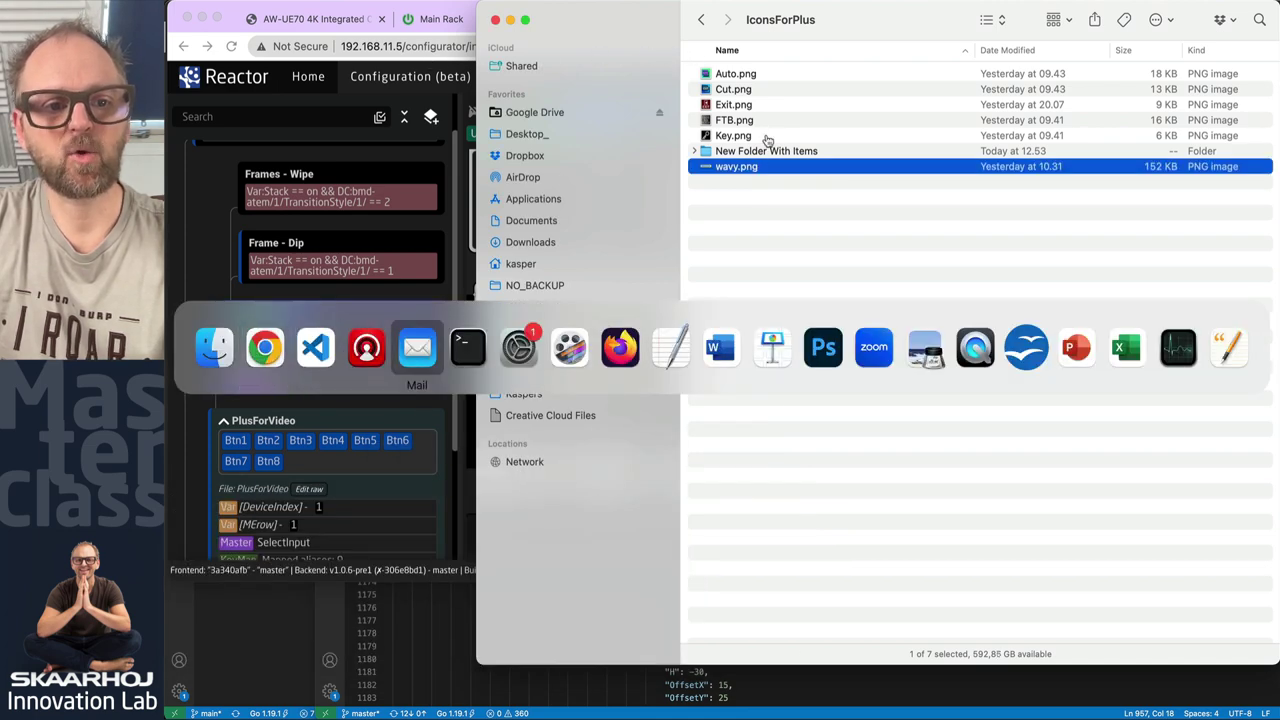
pyautogui.press('super+Tab')
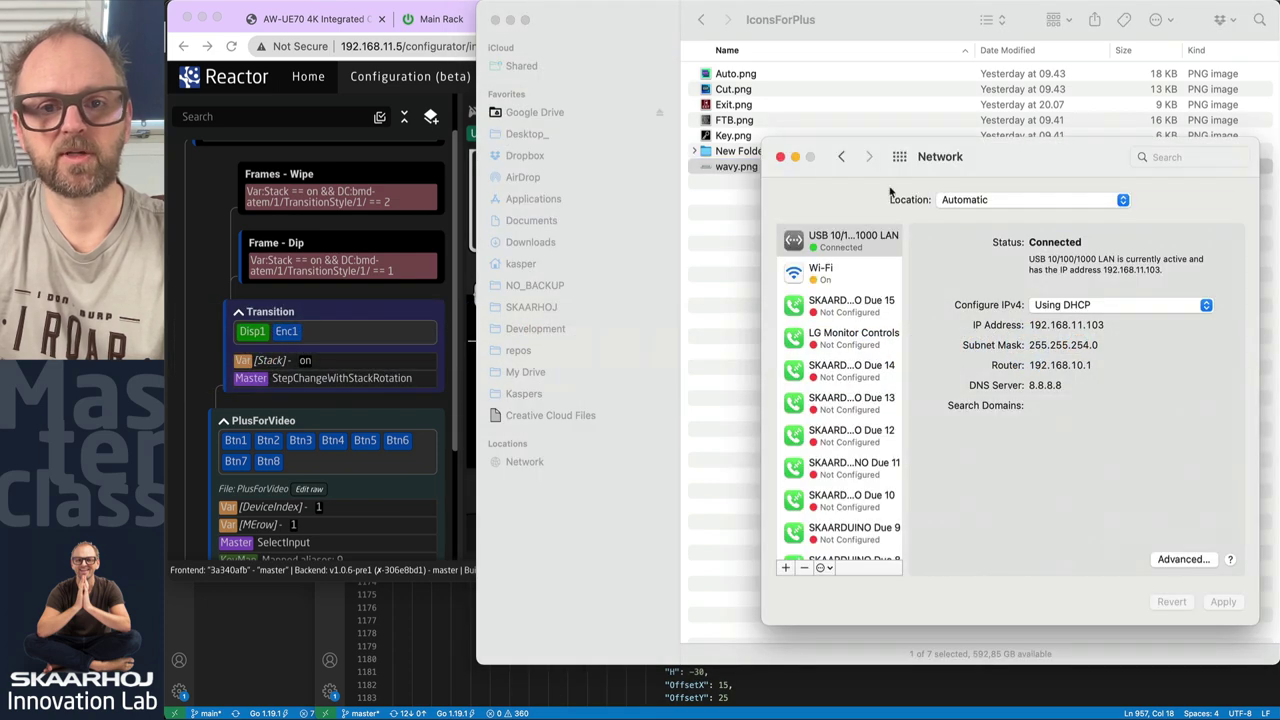
pyautogui.click(781, 157)
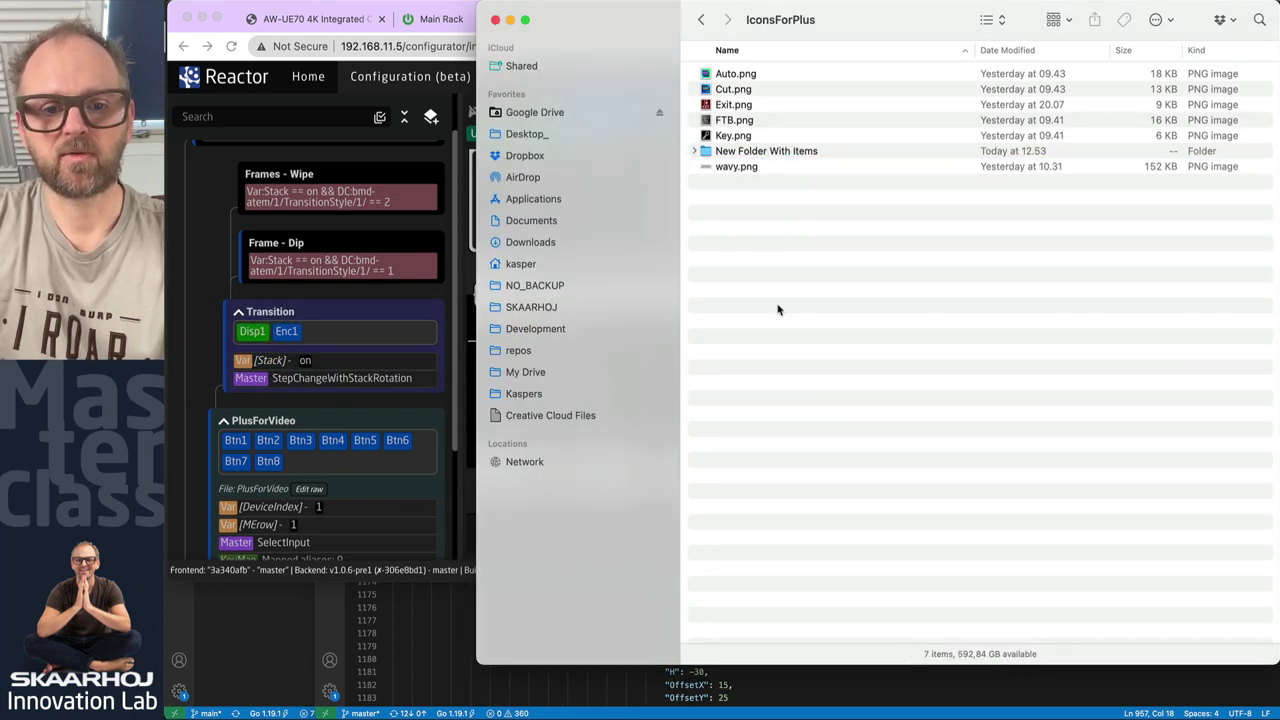
# Switch to Terminal, clear the old output and list the IconsForPlus folder with ls -la.
pyautogui.press('super+Tab')
pyautogui.press('super+Tab')
pyautogui.press('super+Tab')
pyautogui.press('super+Tab')
pyautogui.press('super+Tab')
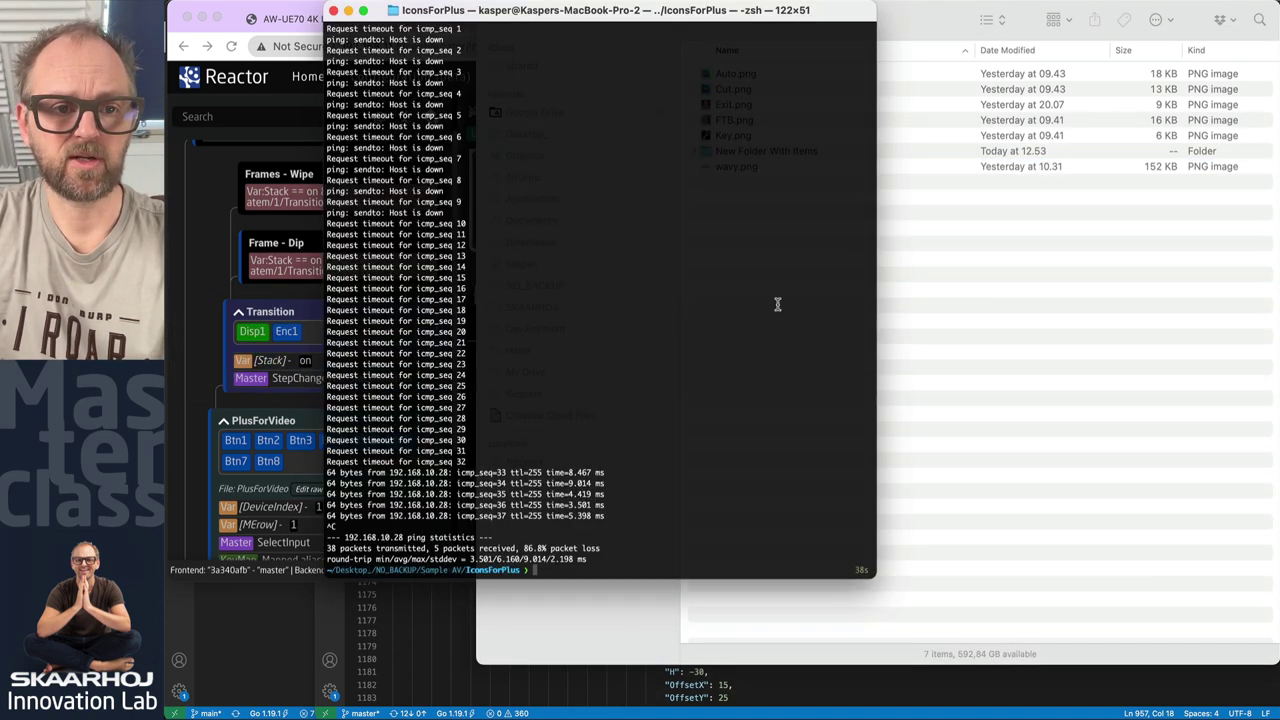
pyautogui.press('super+k')
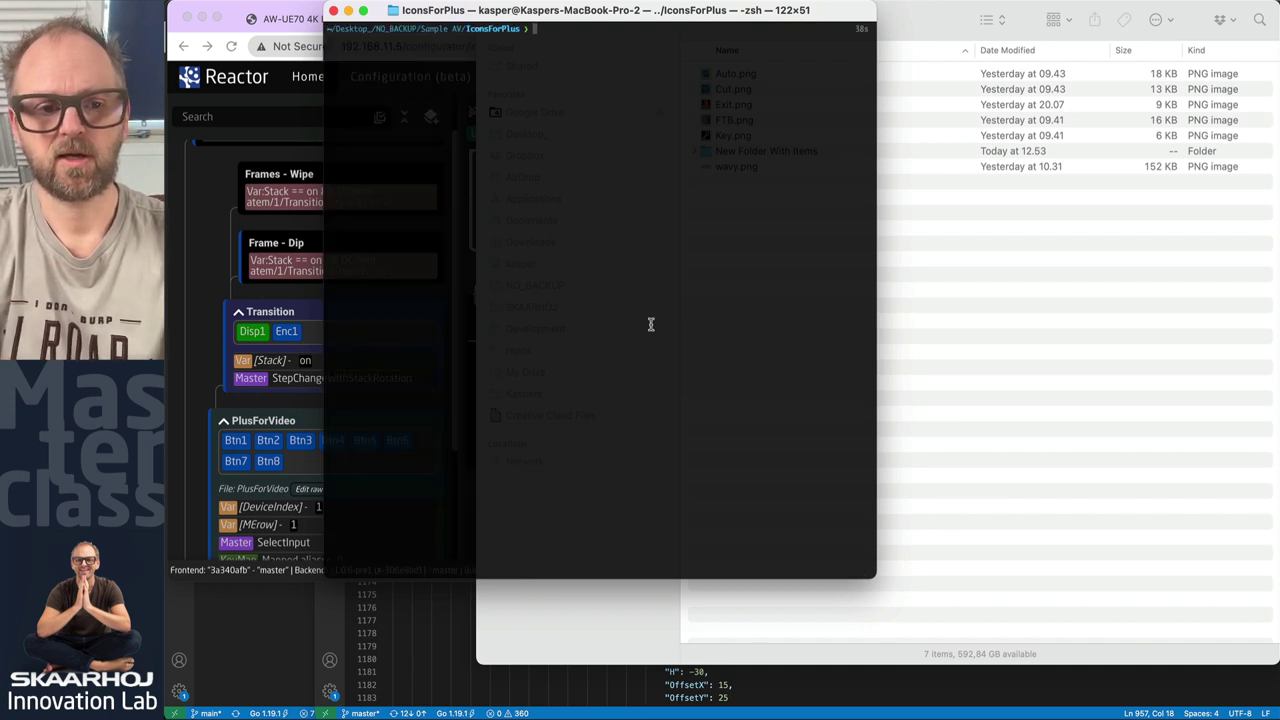
pyautogui.write('ls -la')
pyautogui.press('Return')
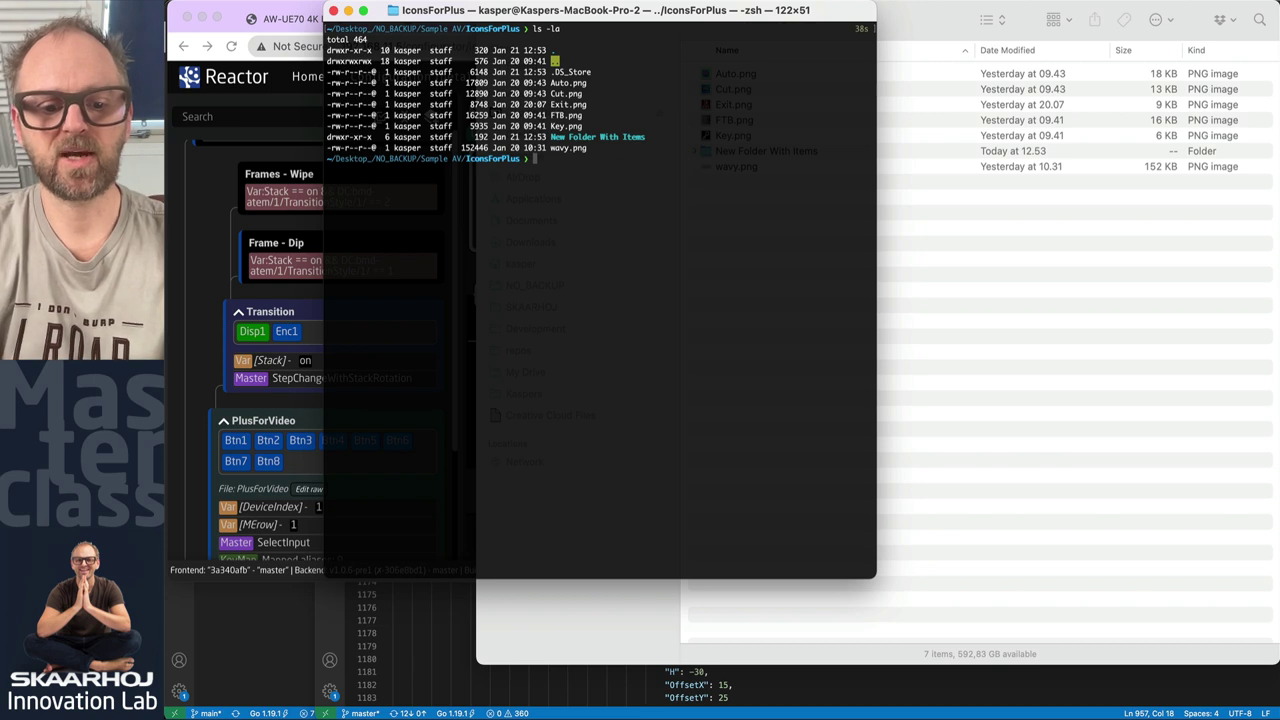
# Begin a base64 command at the prompt in the IconsForPlus folder.
pyautogui.write('base64')
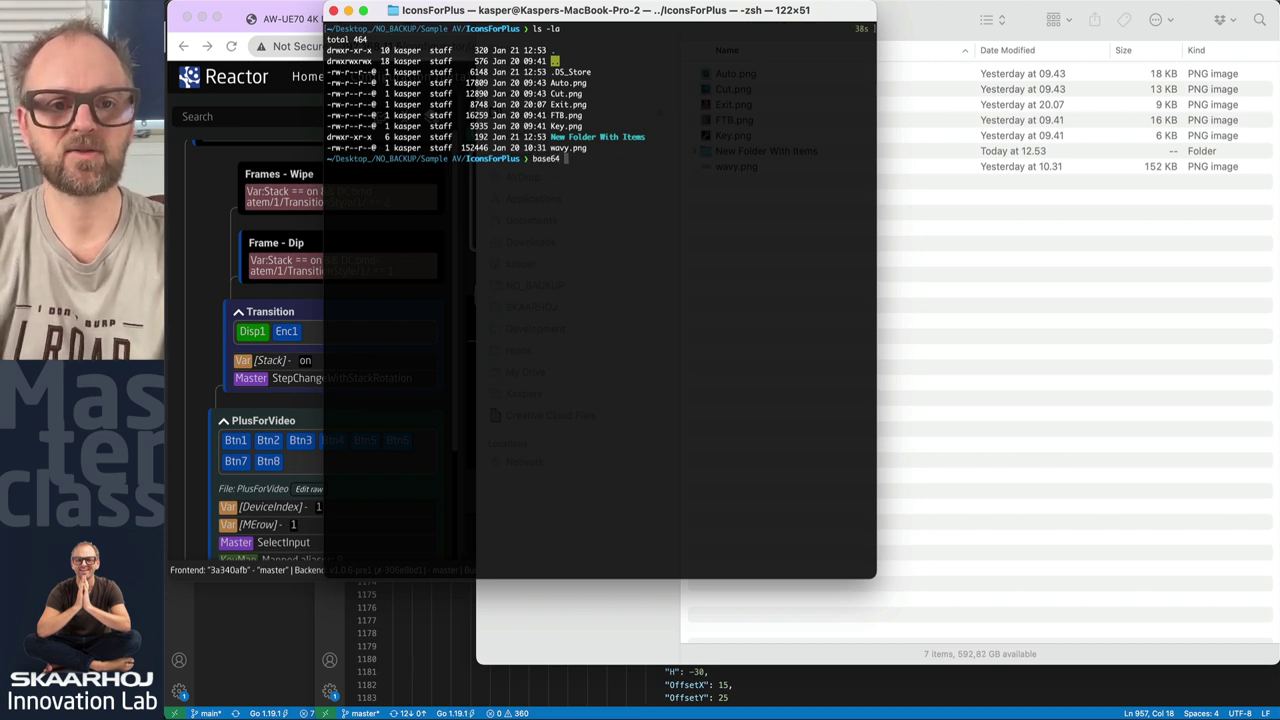
# Output wavy.png as base64 text in the terminal and go back to the start of the encoded output.
pyautogui.write(' w')
pyautogui.press('Tab')
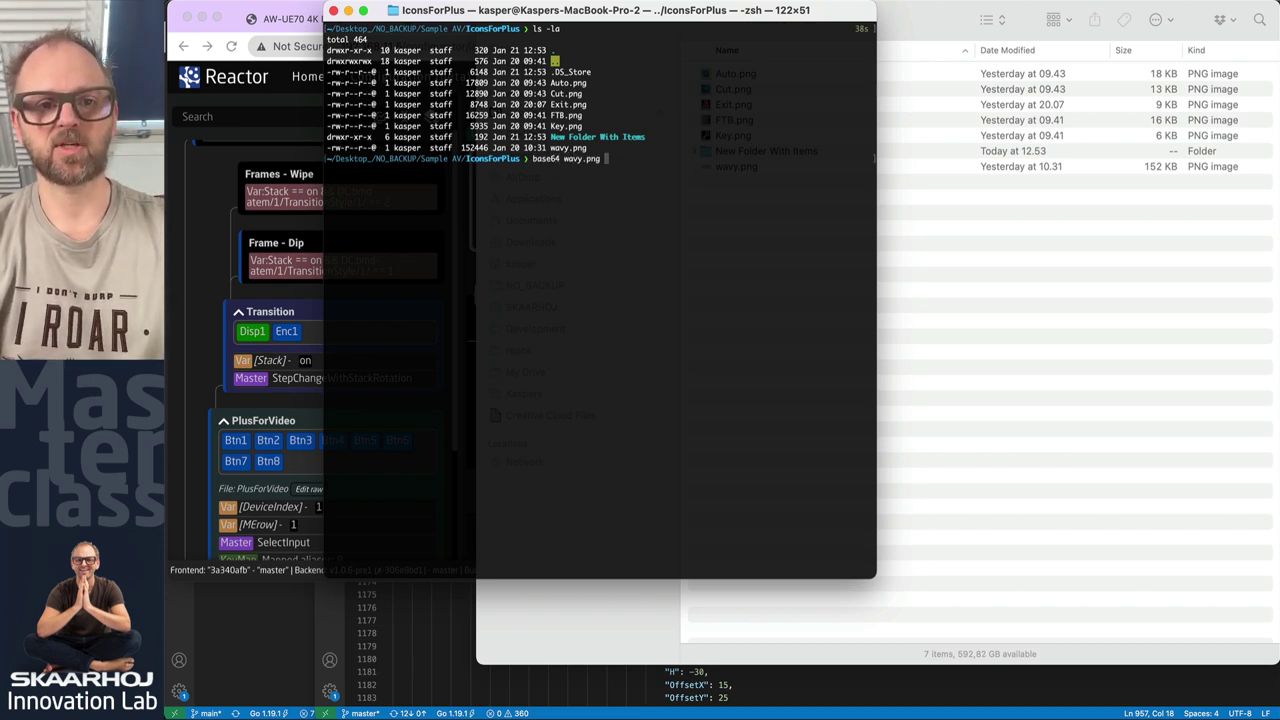
pyautogui.press('Return')
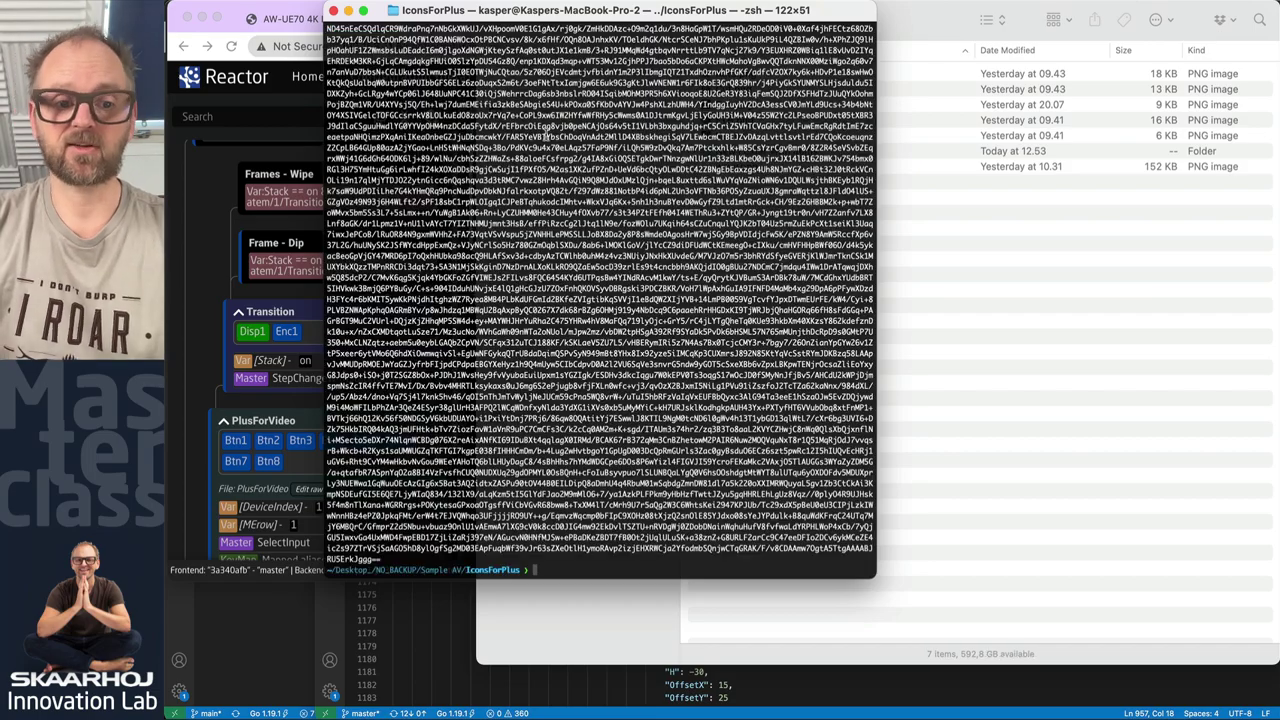
pyautogui.moveTo(384, 563); pyautogui.dragTo(372, 365)
pyautogui.scroll(10, 600, 300)
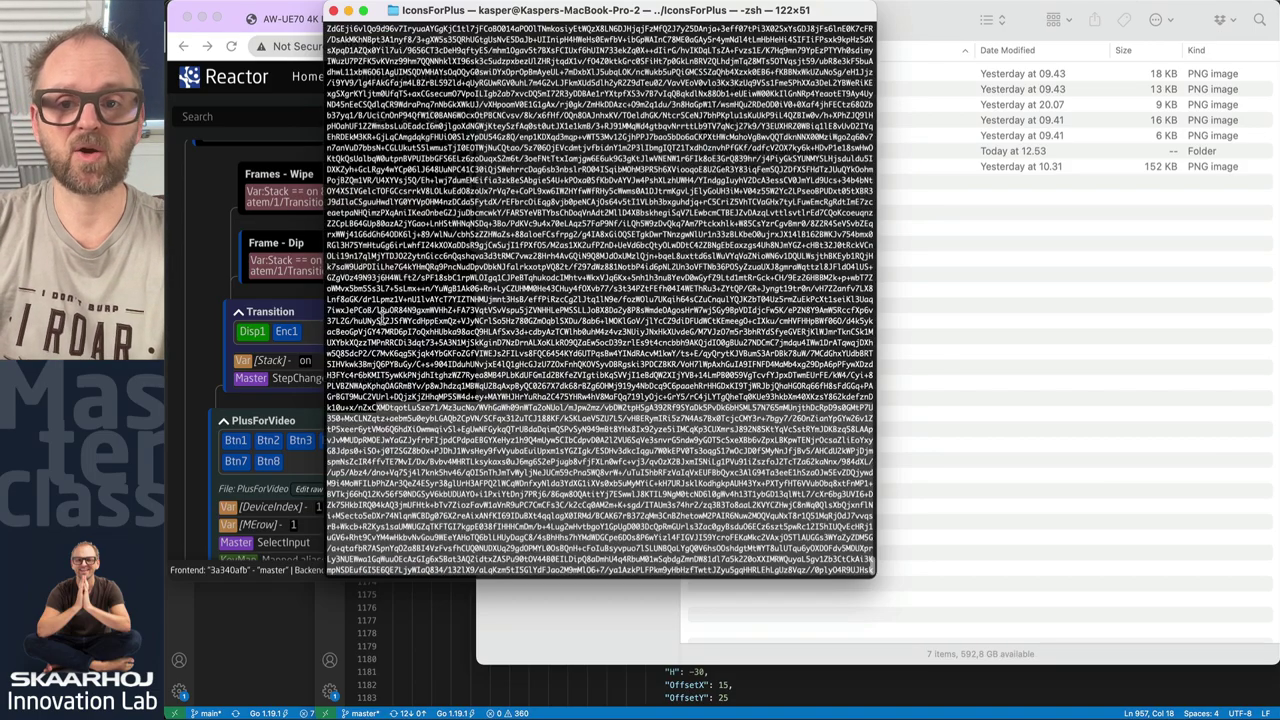
pyautogui.click(759, 170)
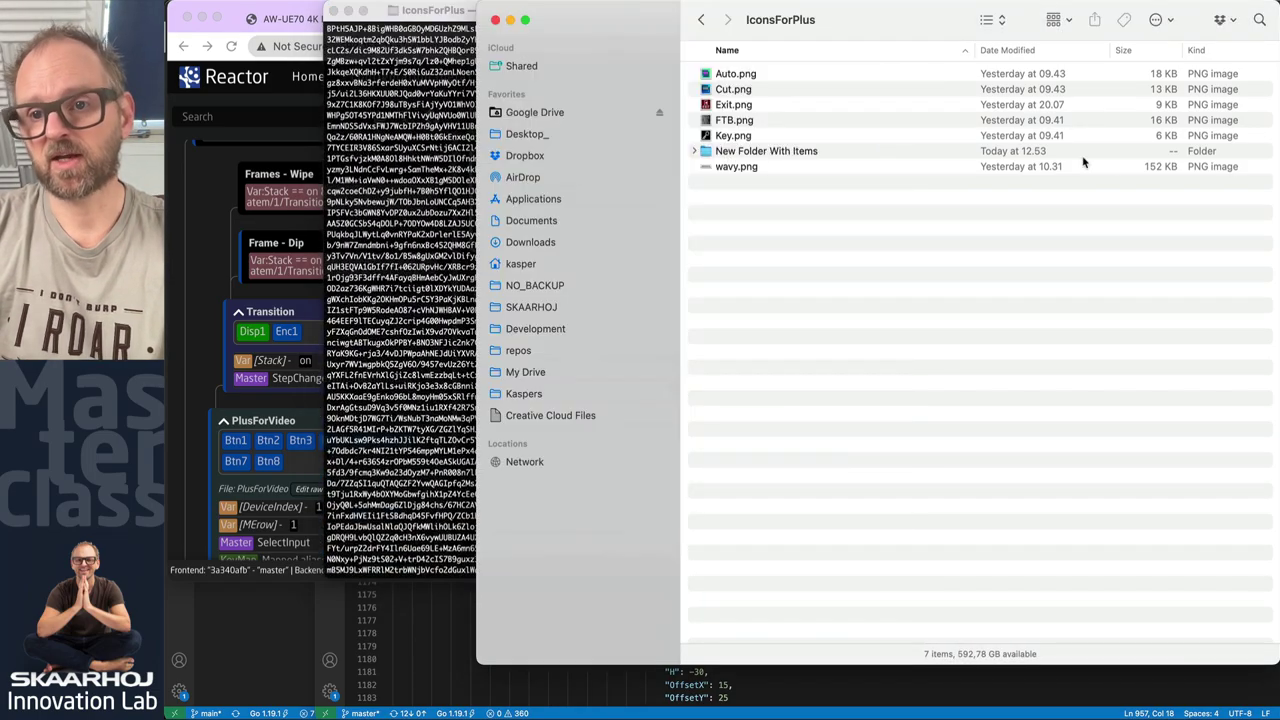
pyautogui.click(425, 213)
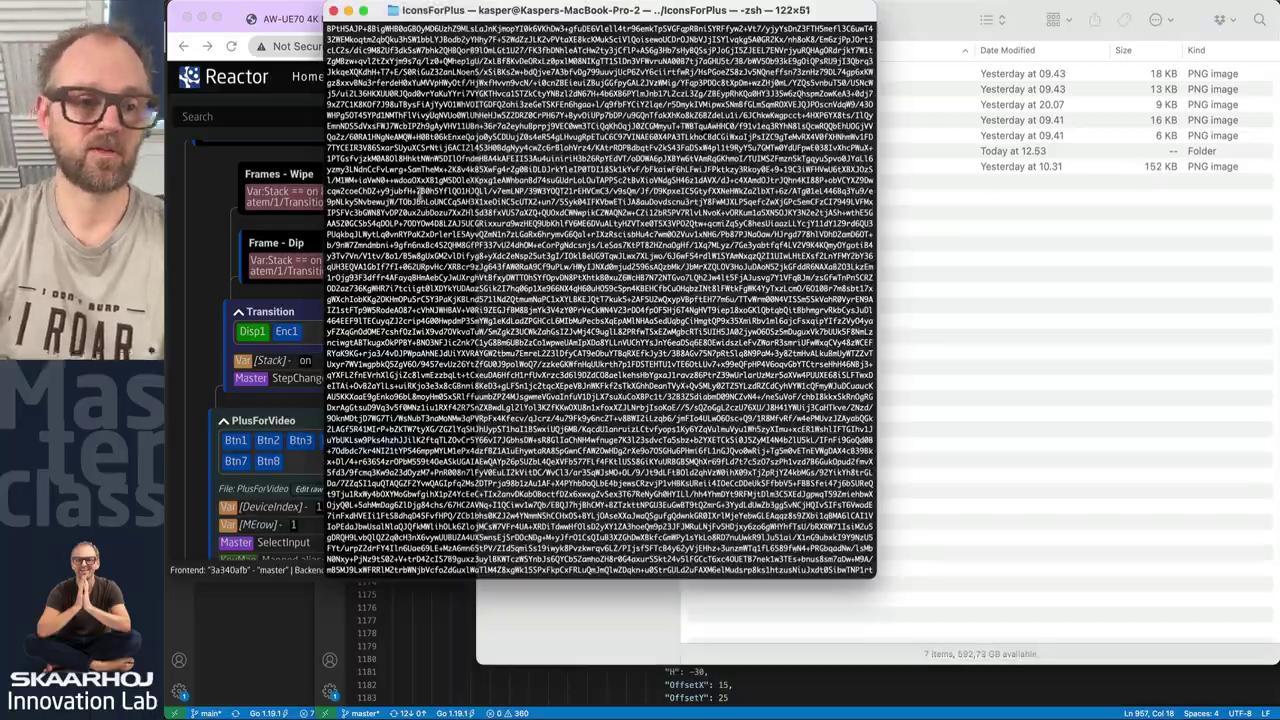
pyautogui.scroll(15, 425, 213)
pyautogui.scroll(15, 425, 213)
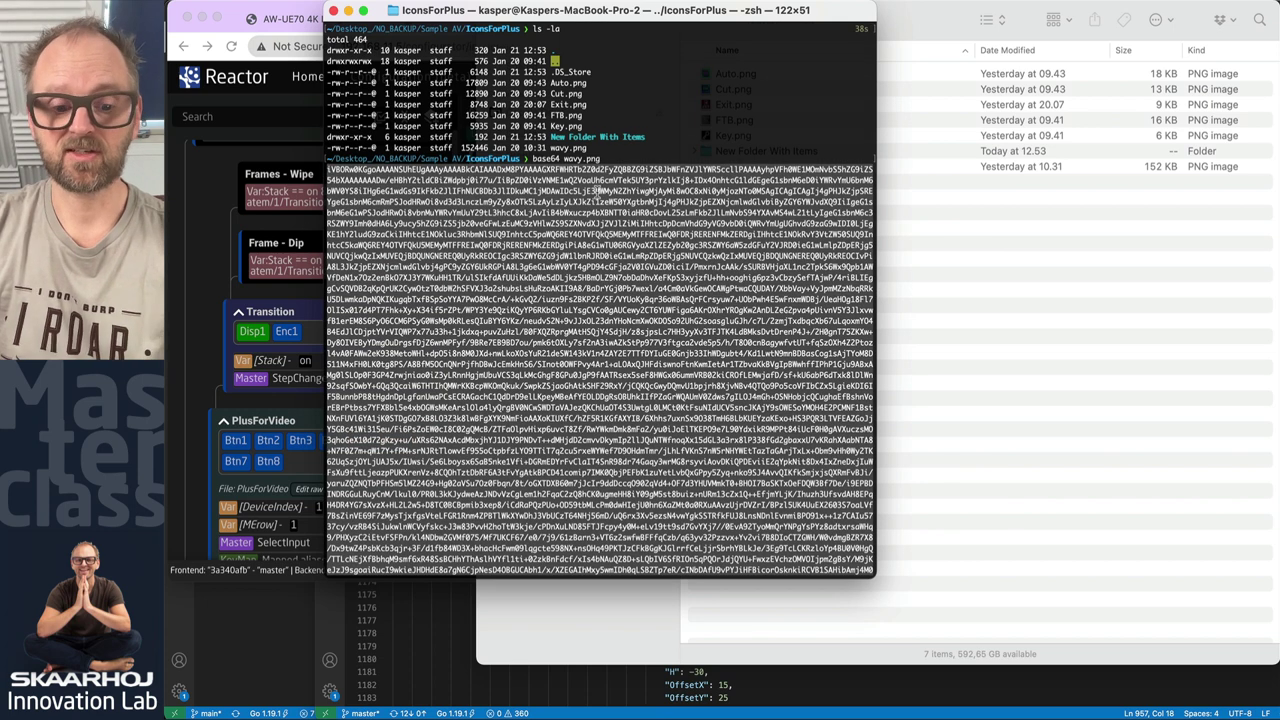
pyautogui.press('super+Tab')
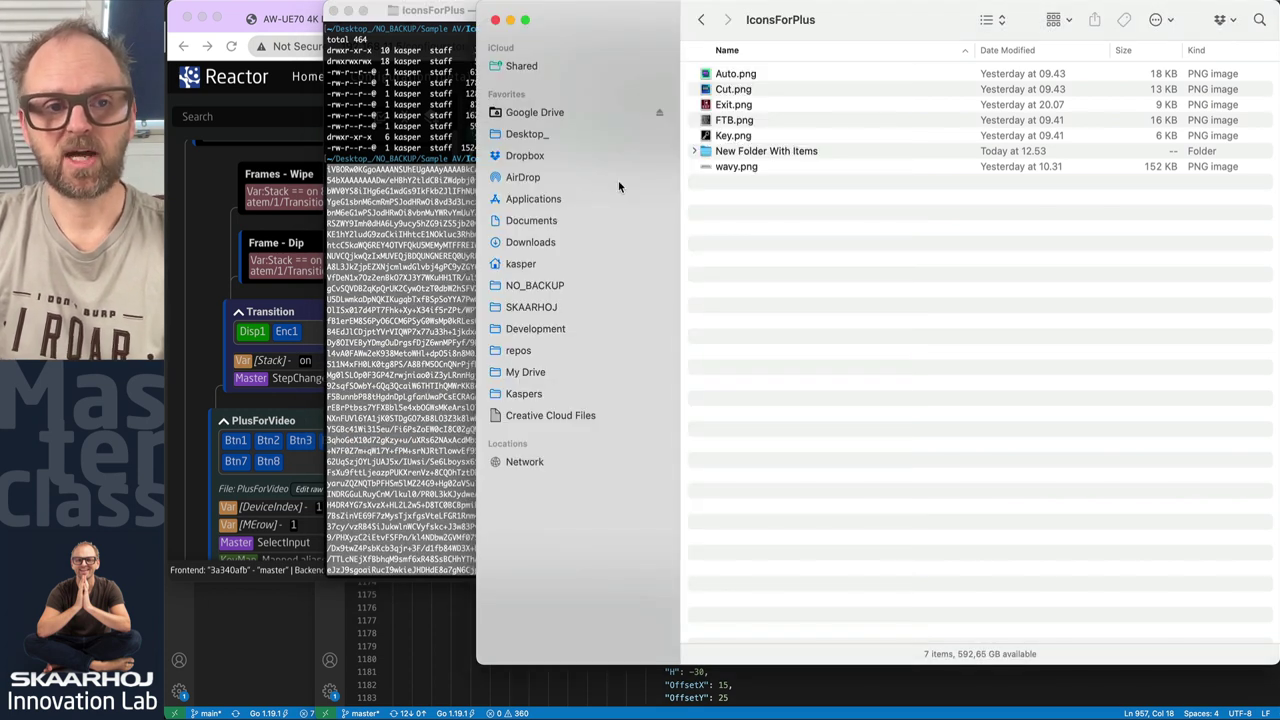
pyautogui.press('super+Tab')
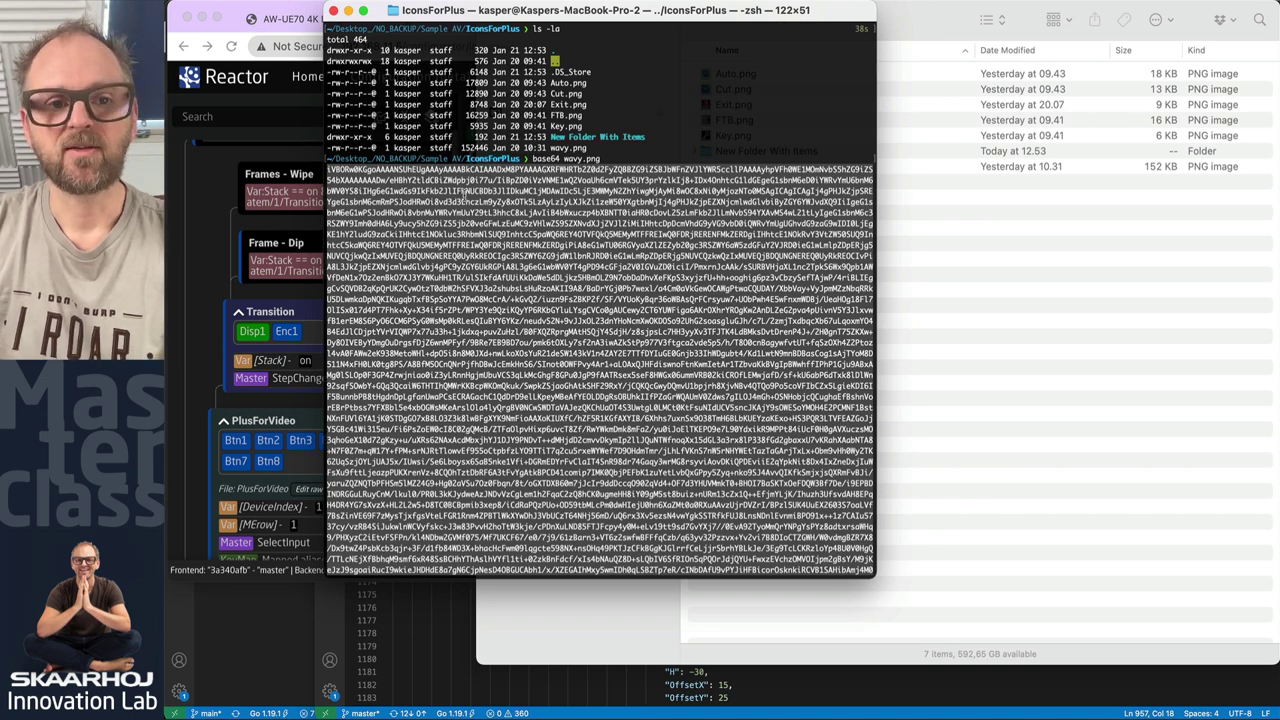
pyautogui.click(817, 695)
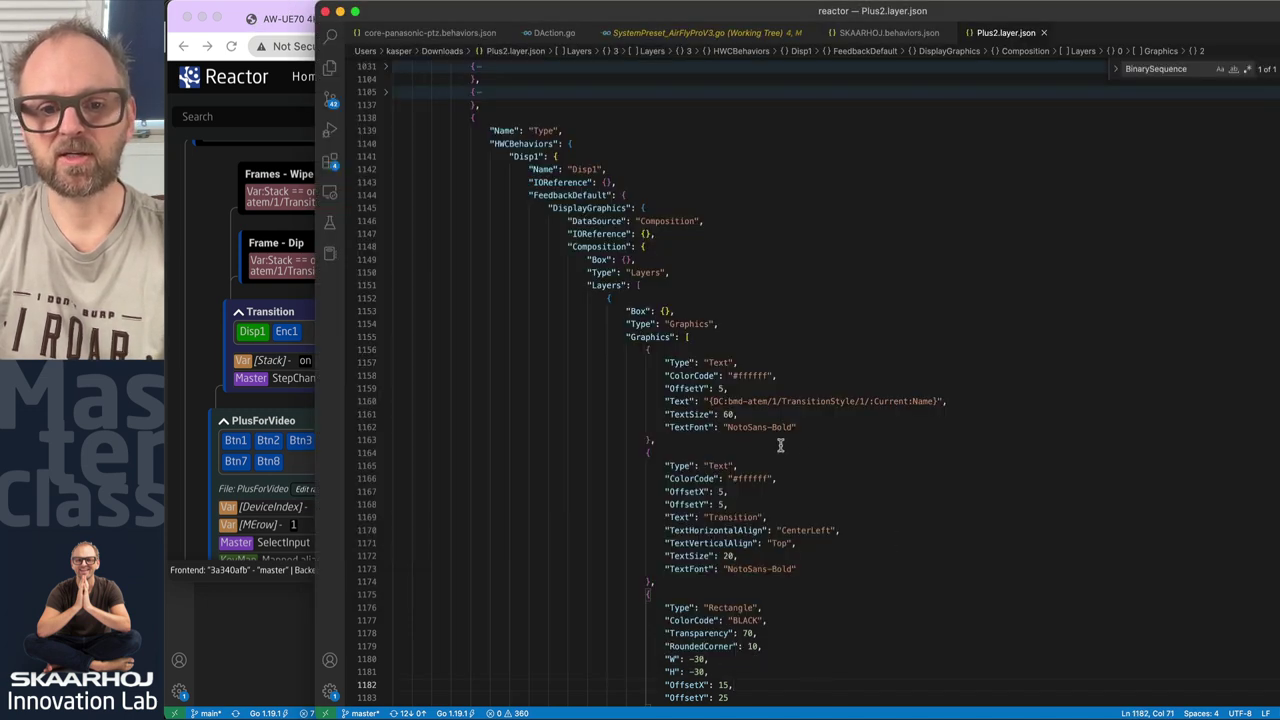
# Switch to Reactor in the browser, set Disp1's InlineImage to "png::" followed by the copied base64 data, and save and reformat the JSON.
pyautogui.press('super+Tab')
pyautogui.press('super+Tab')
pyautogui.press('super+Tab')
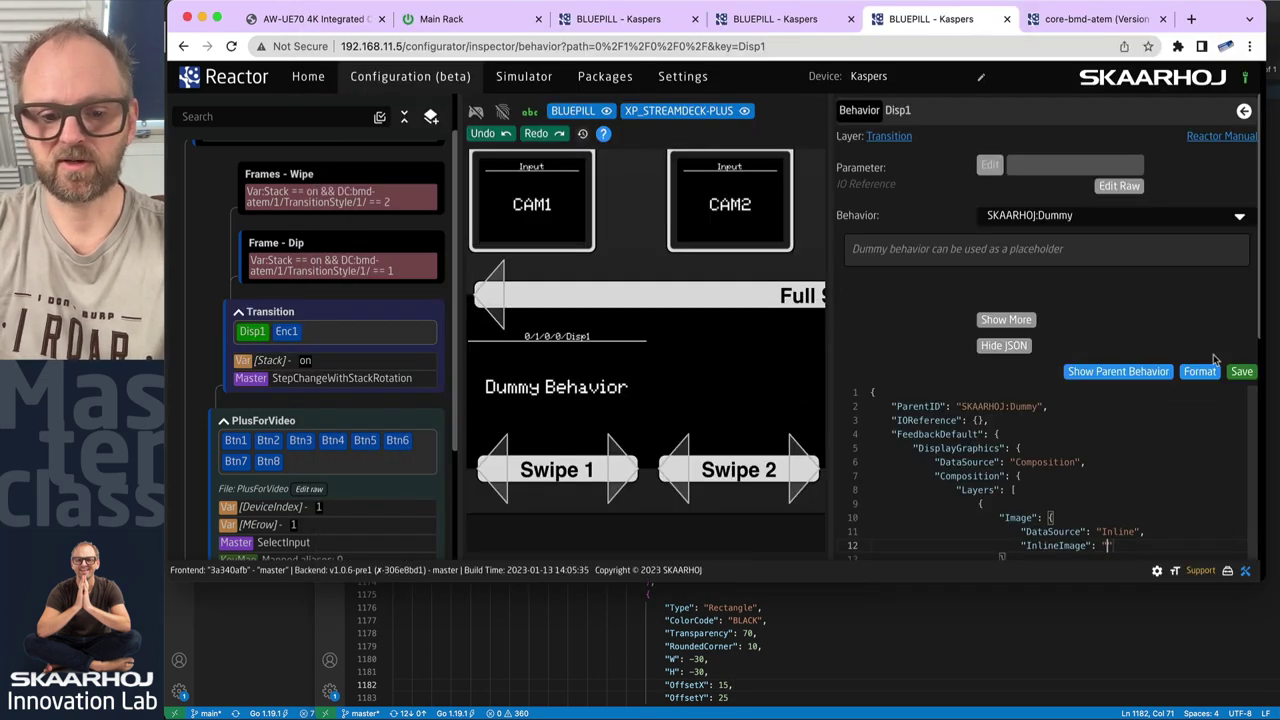
pyautogui.write('png::')
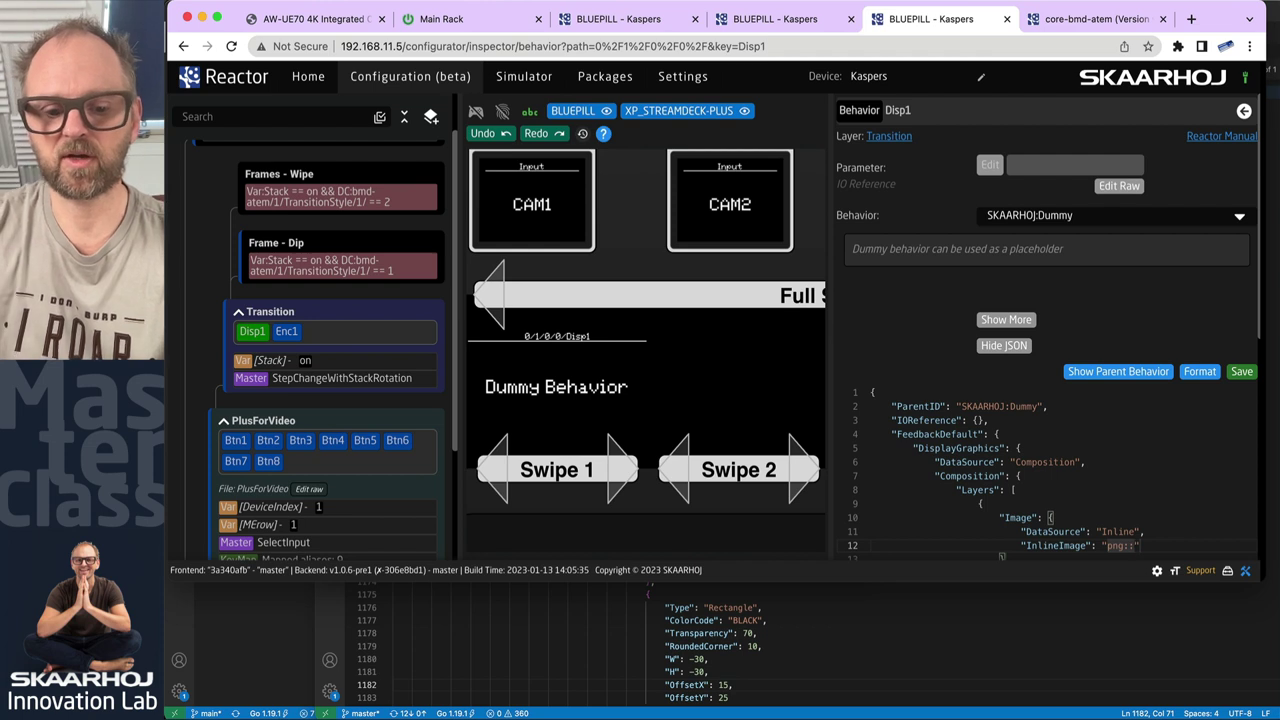
pyautogui.press('super+v')
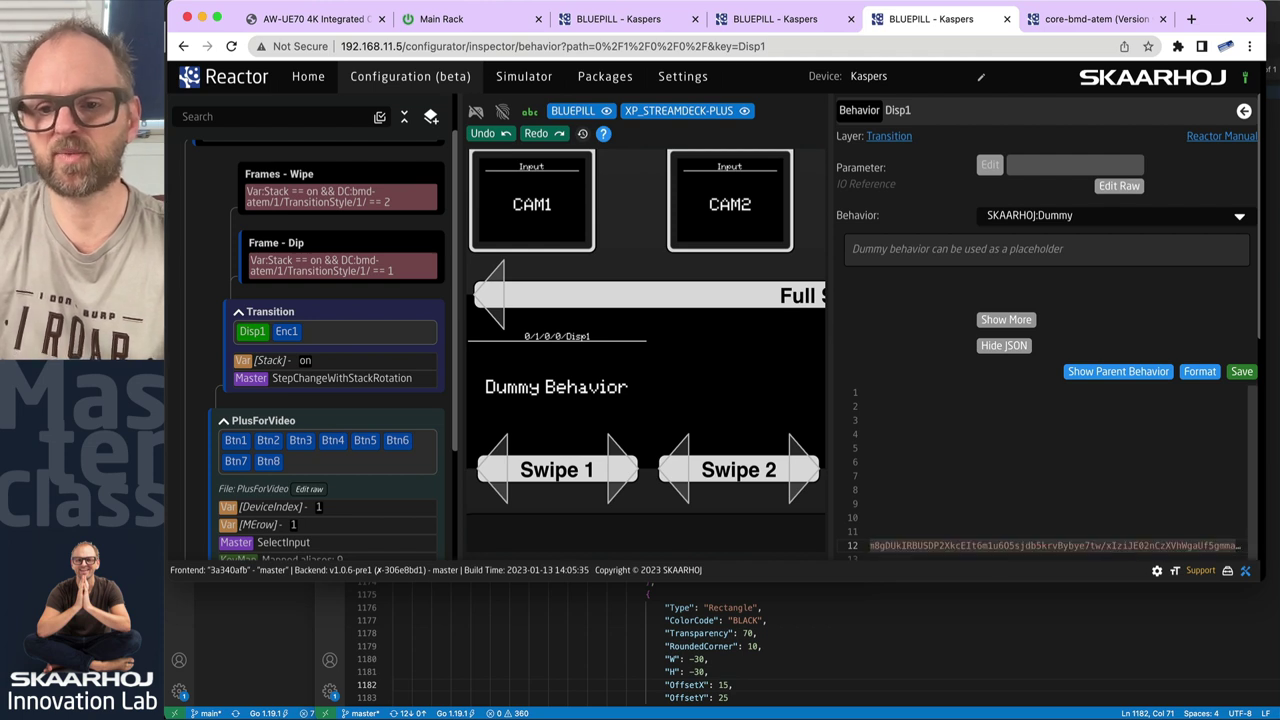
pyautogui.click(1241, 372)
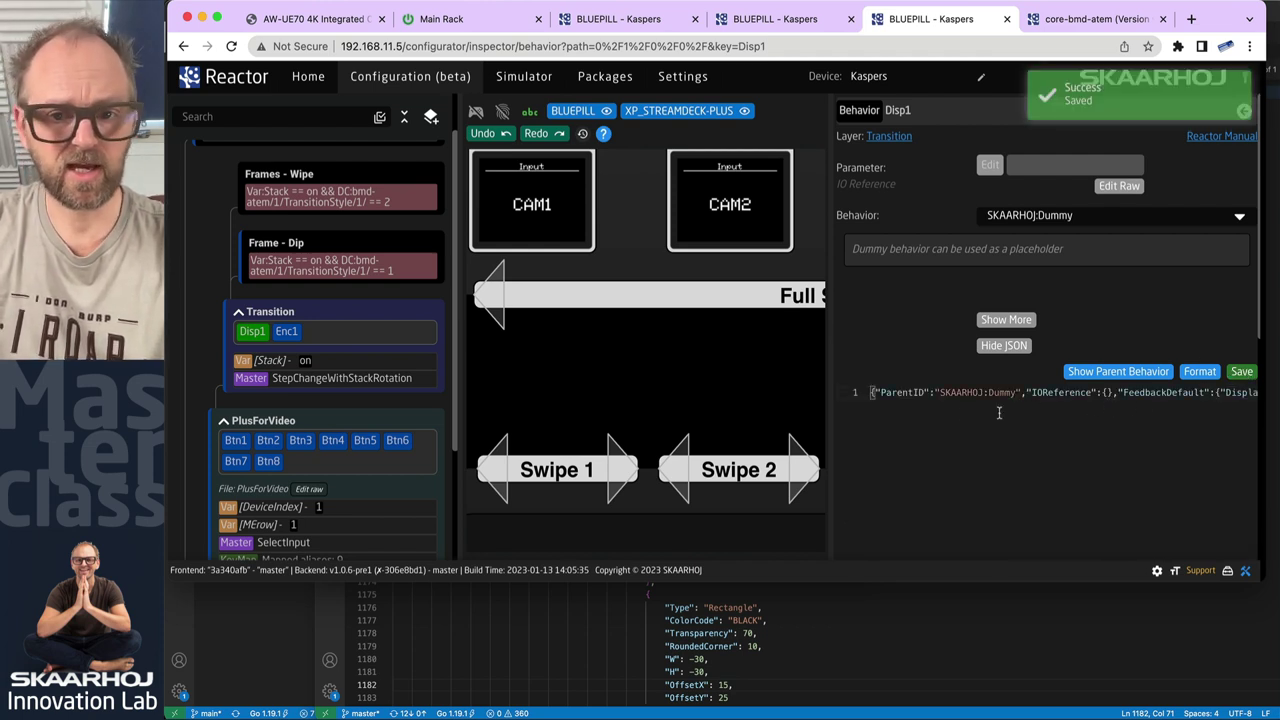
pyautogui.click(1198, 374)
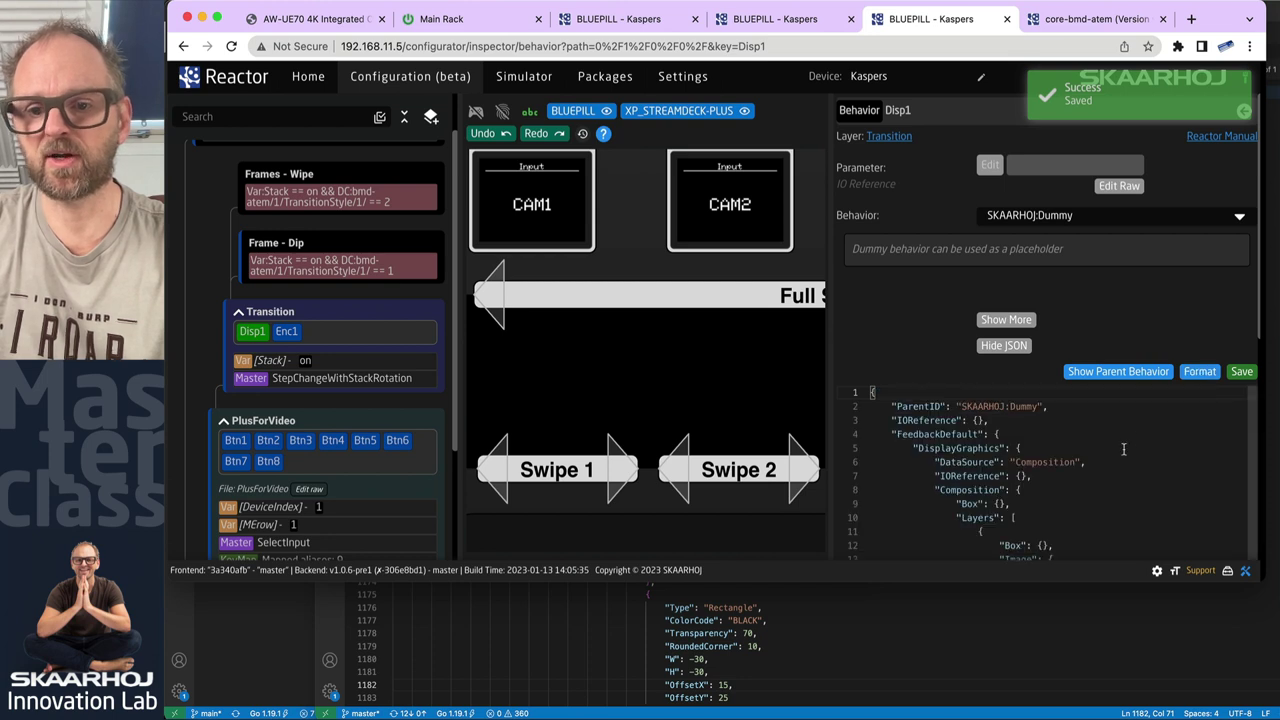
# Add "Type": "Layers" to the Composition directly after its Box entry and save the behavior.
pyautogui.scroll(-5, 1123, 449)
pyautogui.scroll(5, 1123, 450)
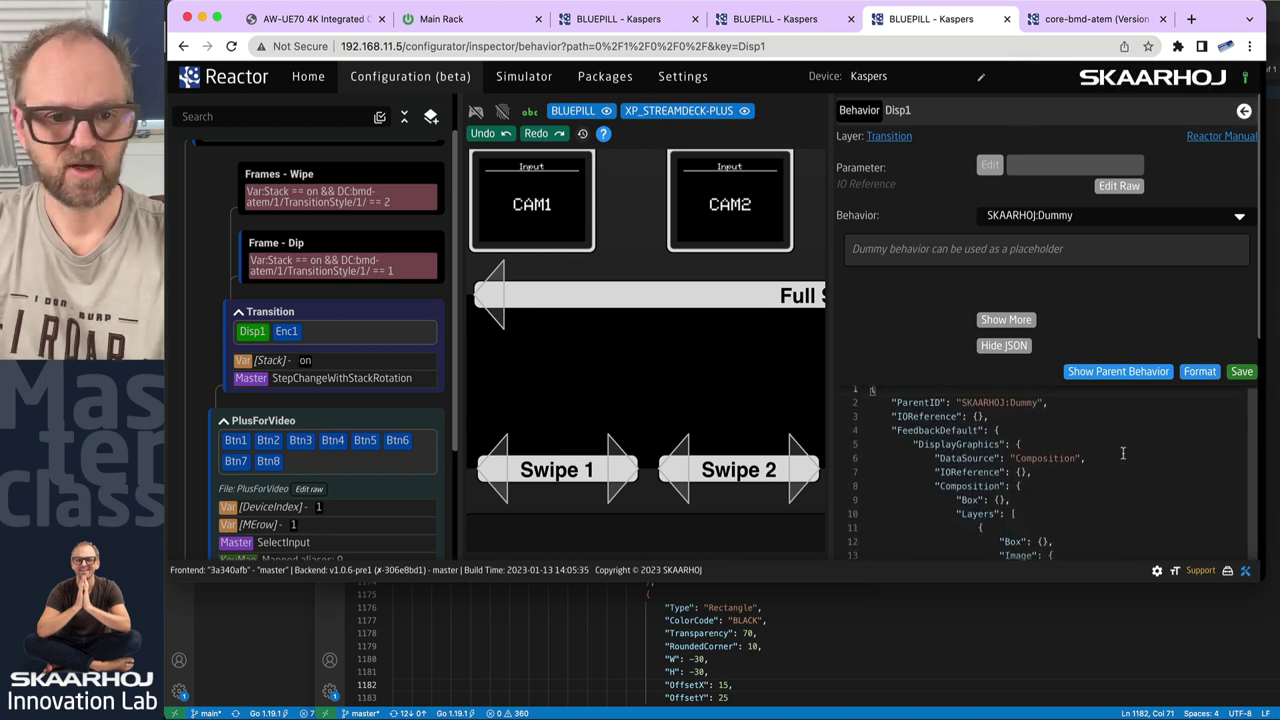
pyautogui.scroll(-1, 650, 362)
pyautogui.scroll(-5, 650, 362)
pyautogui.scroll(4, 680, 229)
pyautogui.click(1033, 500)
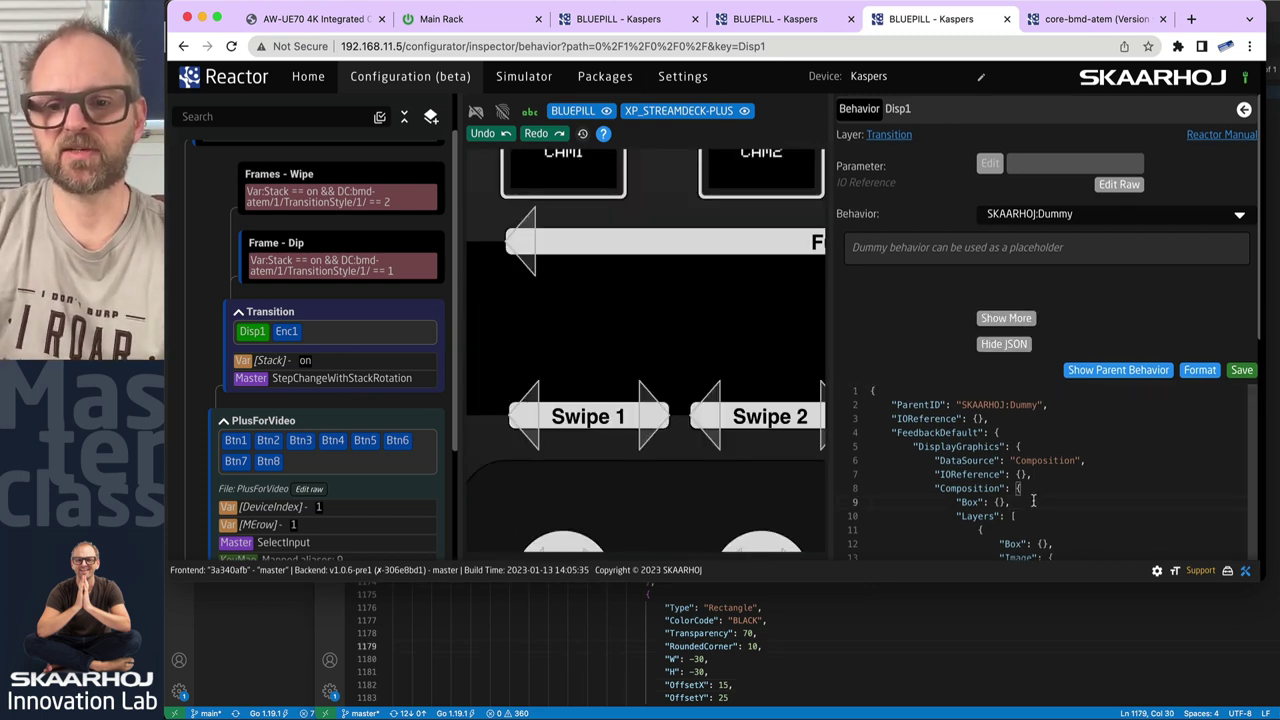
pyautogui.scroll(-3, 1033, 500)
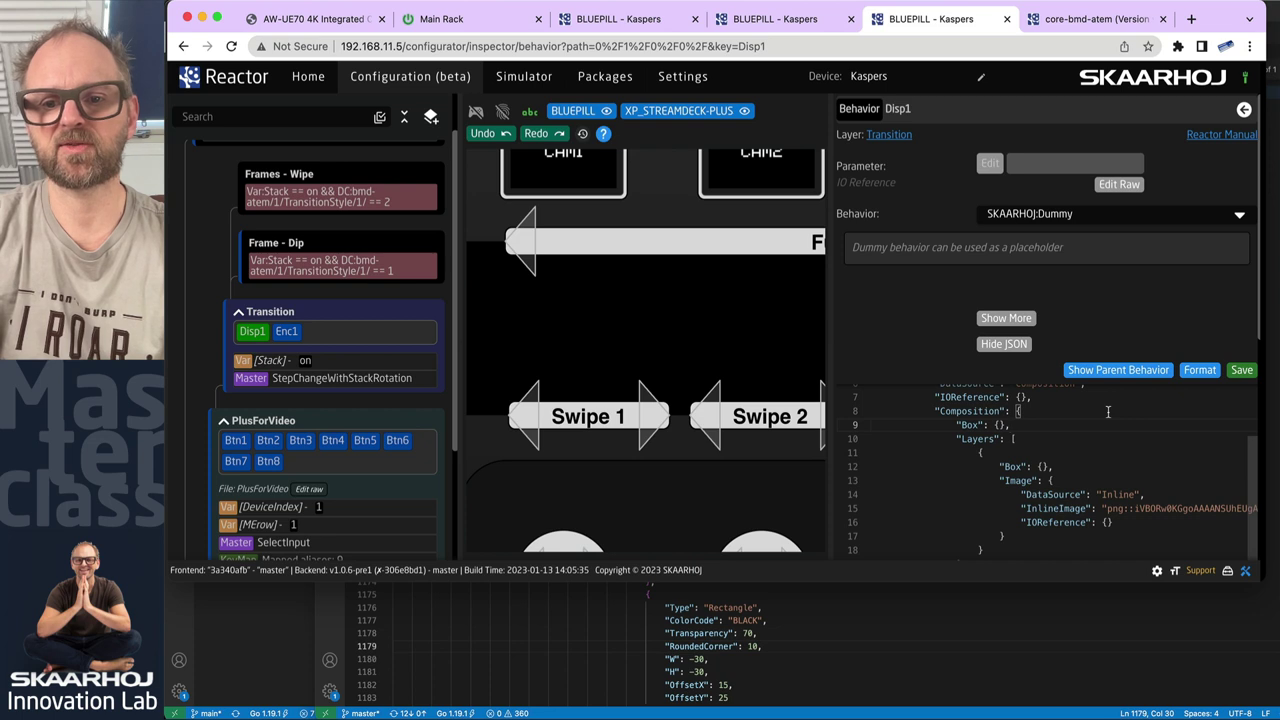
pyautogui.press('Return')
pyautogui.hotkey('ctrl', 'space')
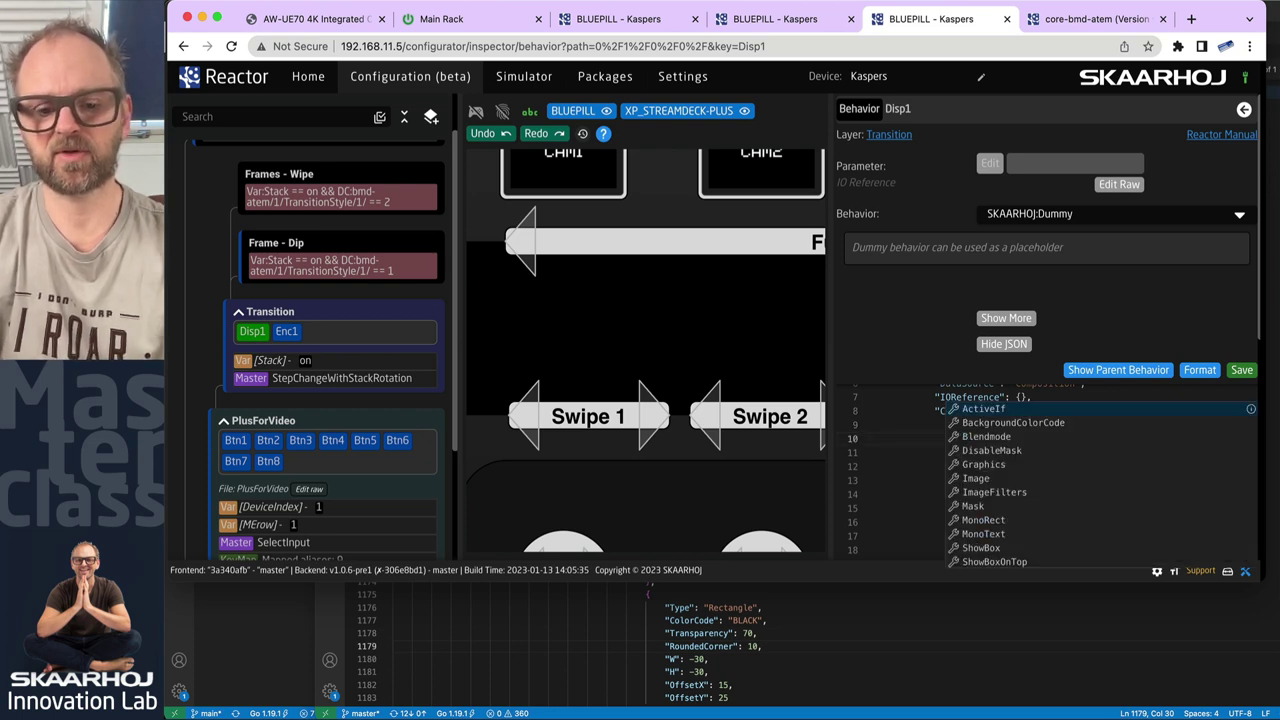
pyautogui.write('Type": ,')
pyautogui.press('Return')
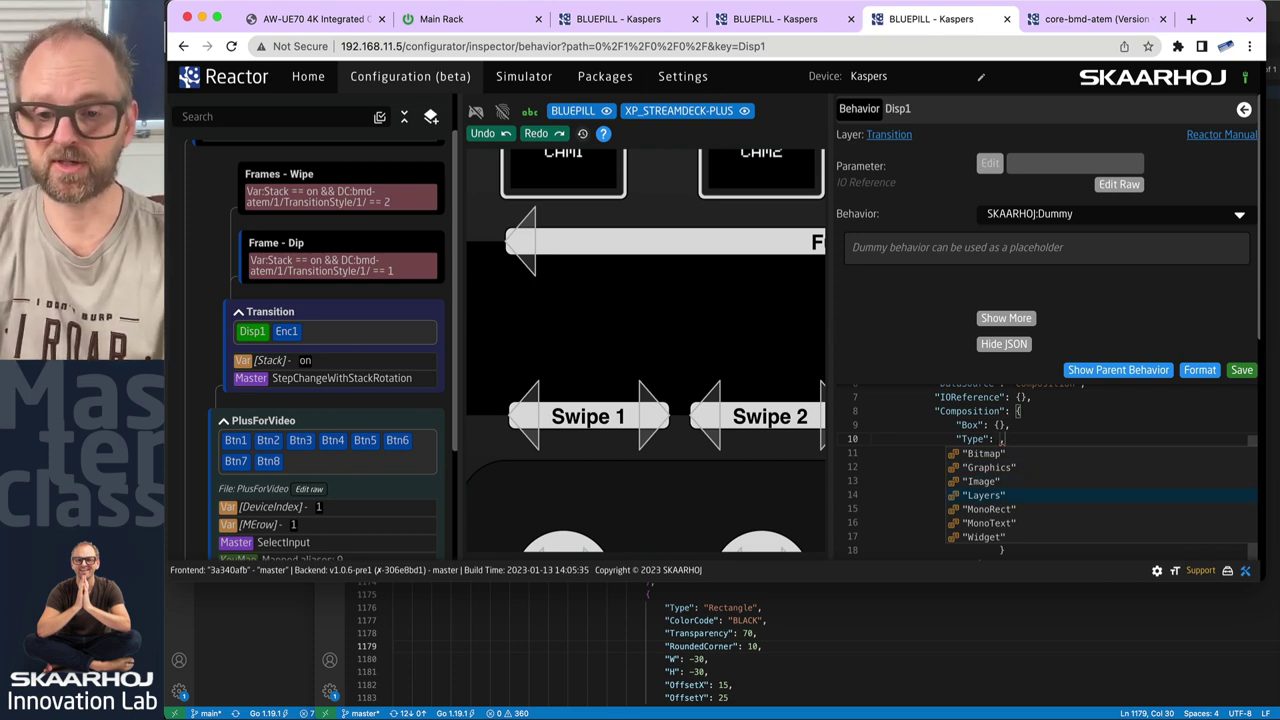
pyautogui.press('Return')
pyautogui.scroll(-2, 916, 424)
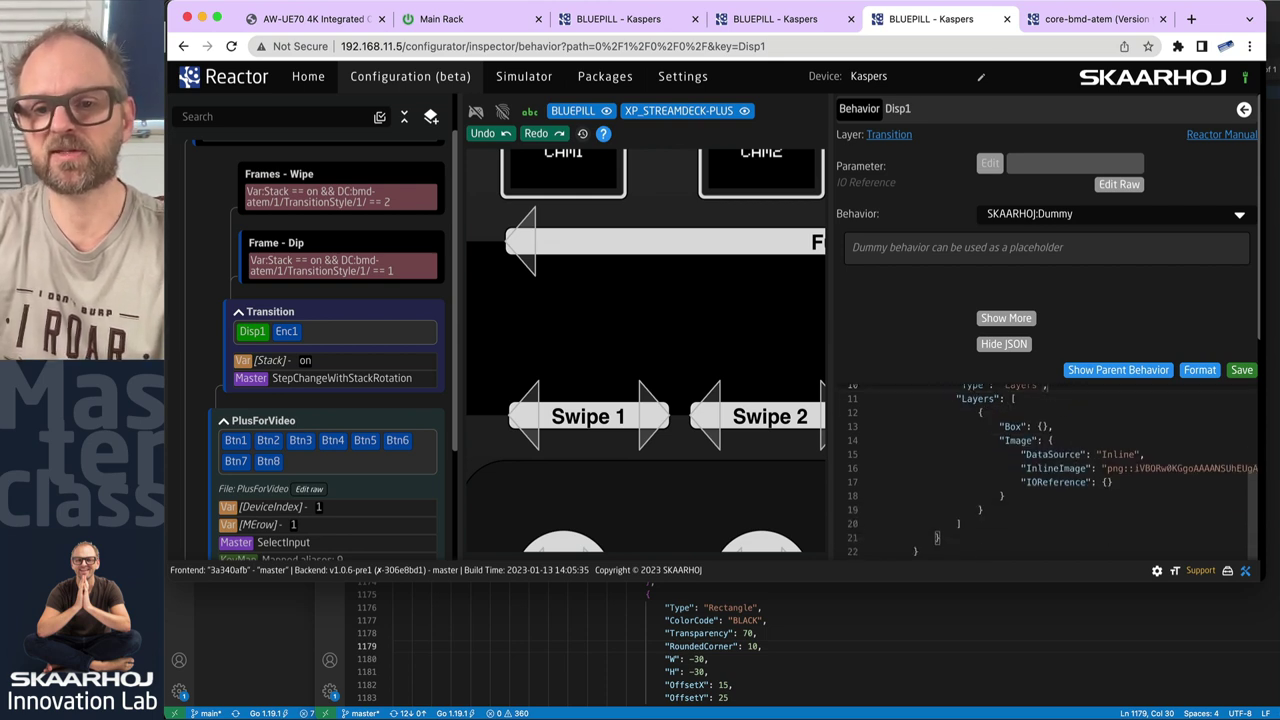
pyautogui.moveTo(946, 392); pyautogui.dragTo(977, 519)
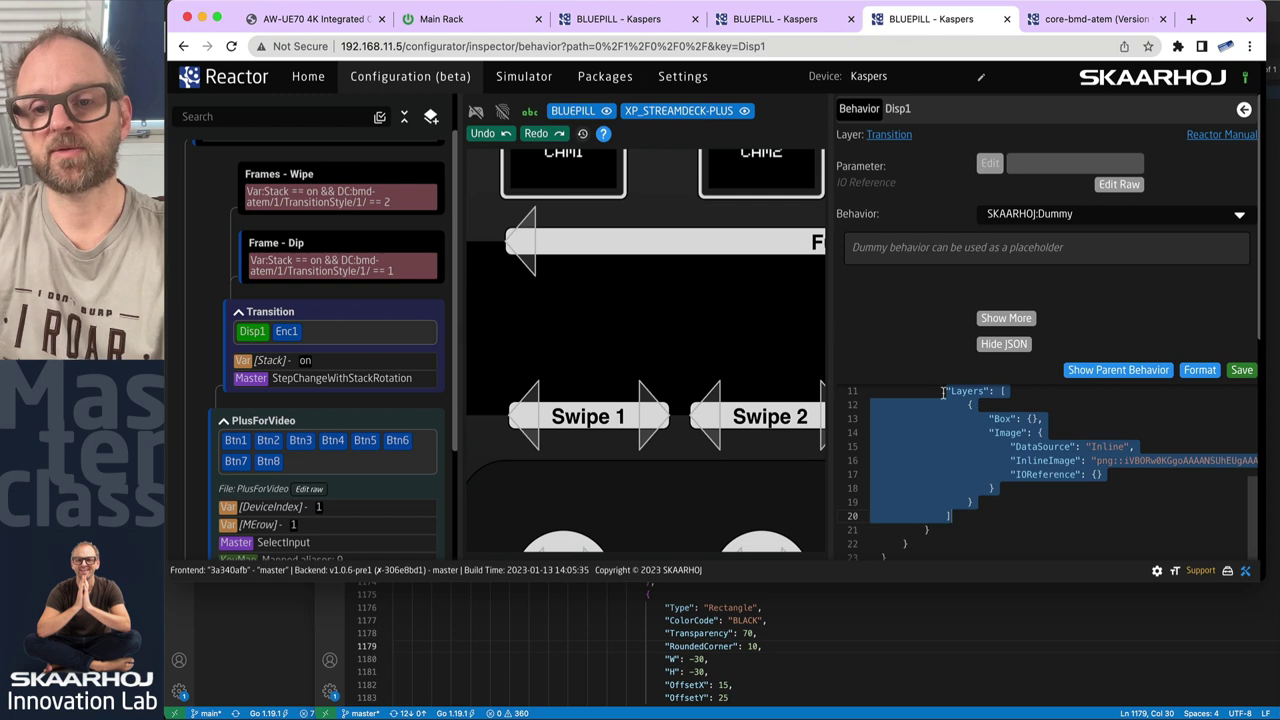
pyautogui.click(1234, 372)
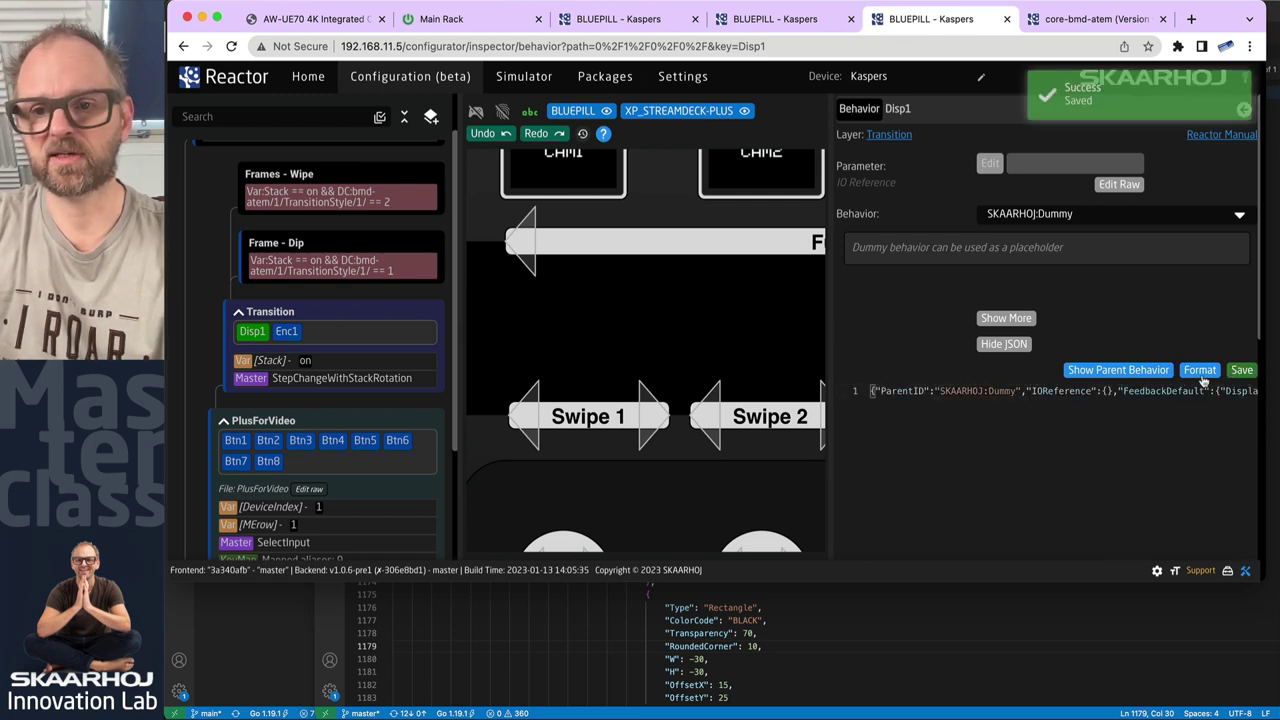
# Reformat the JSON and examine how Plus2.layer.json in Visual Studio Code defines the image layer, collapsing the graphics layer above it.
pyautogui.click(1201, 372)
pyautogui.scroll(-3, 1013, 452)
pyautogui.scroll(1, 1013, 452)
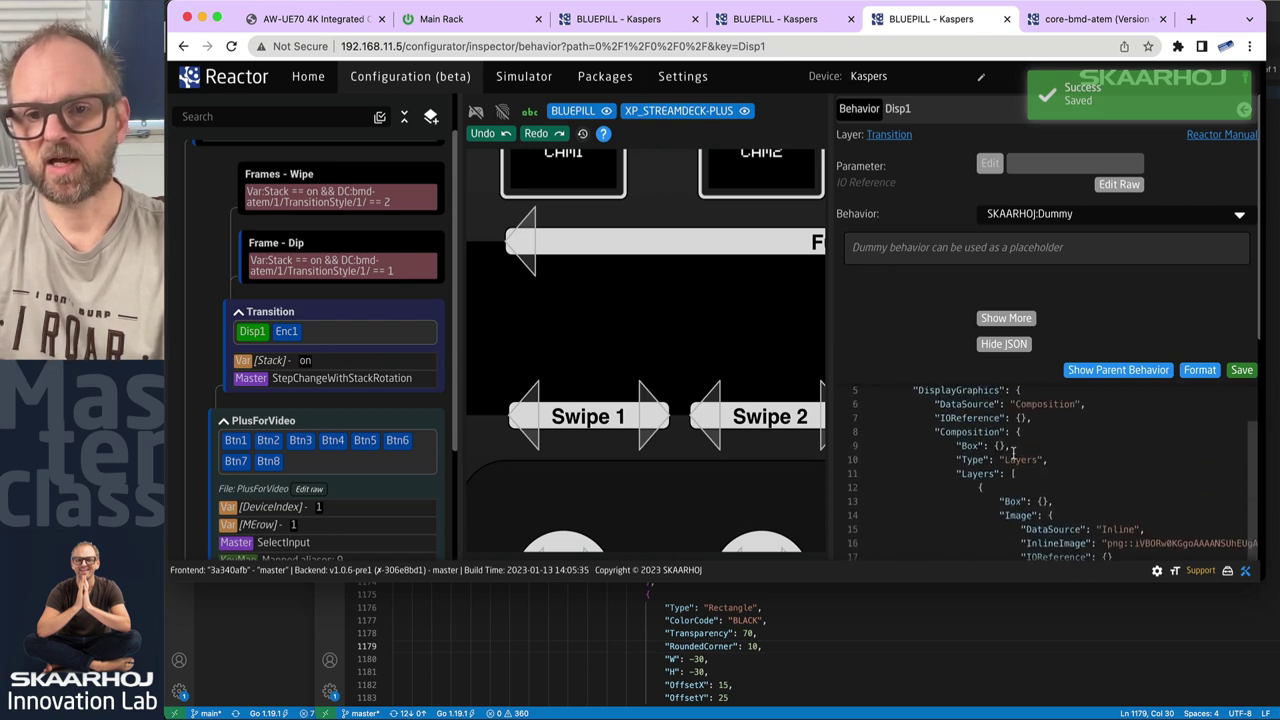
pyautogui.scroll(1, 1013, 452)
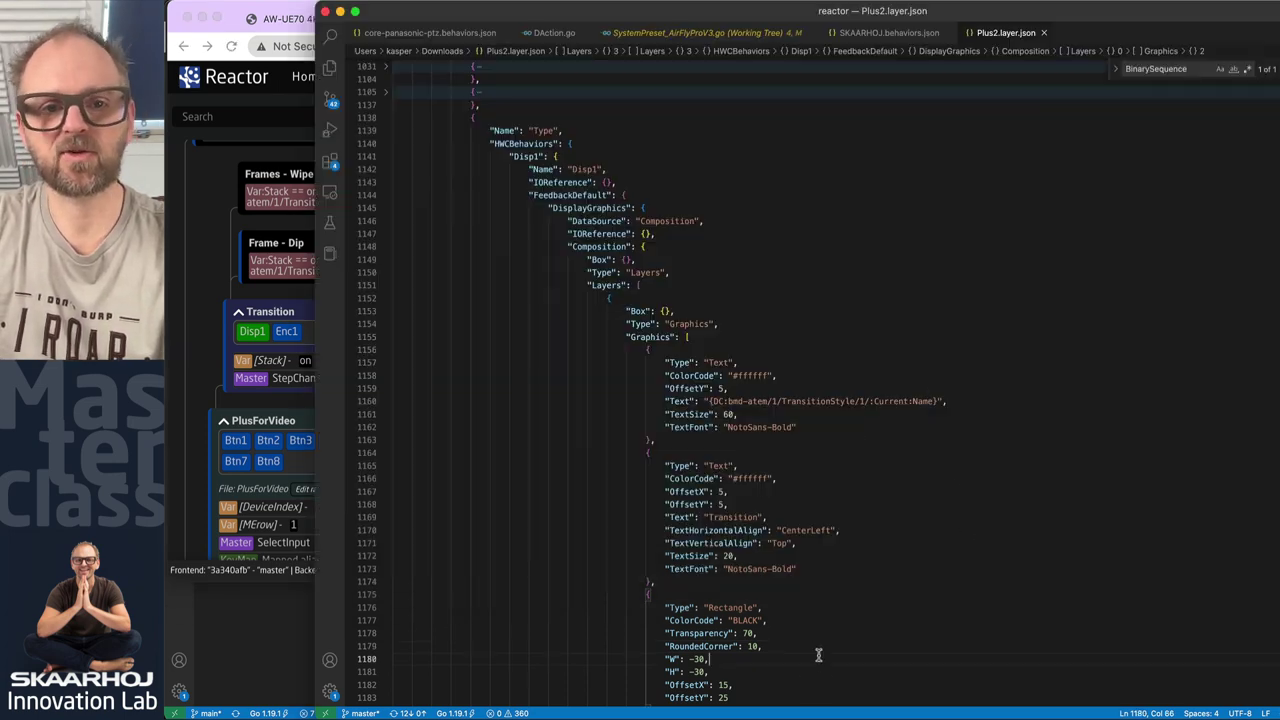
pyautogui.click(820, 660)
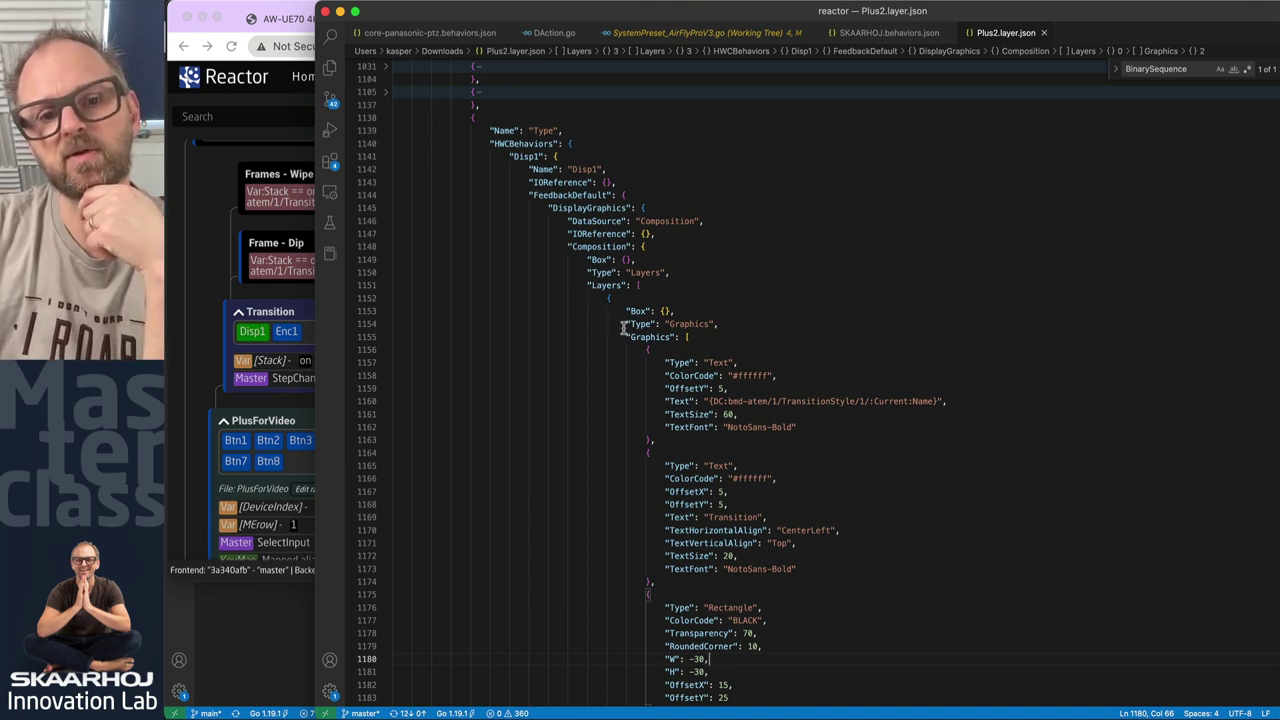
pyautogui.click(387, 299)
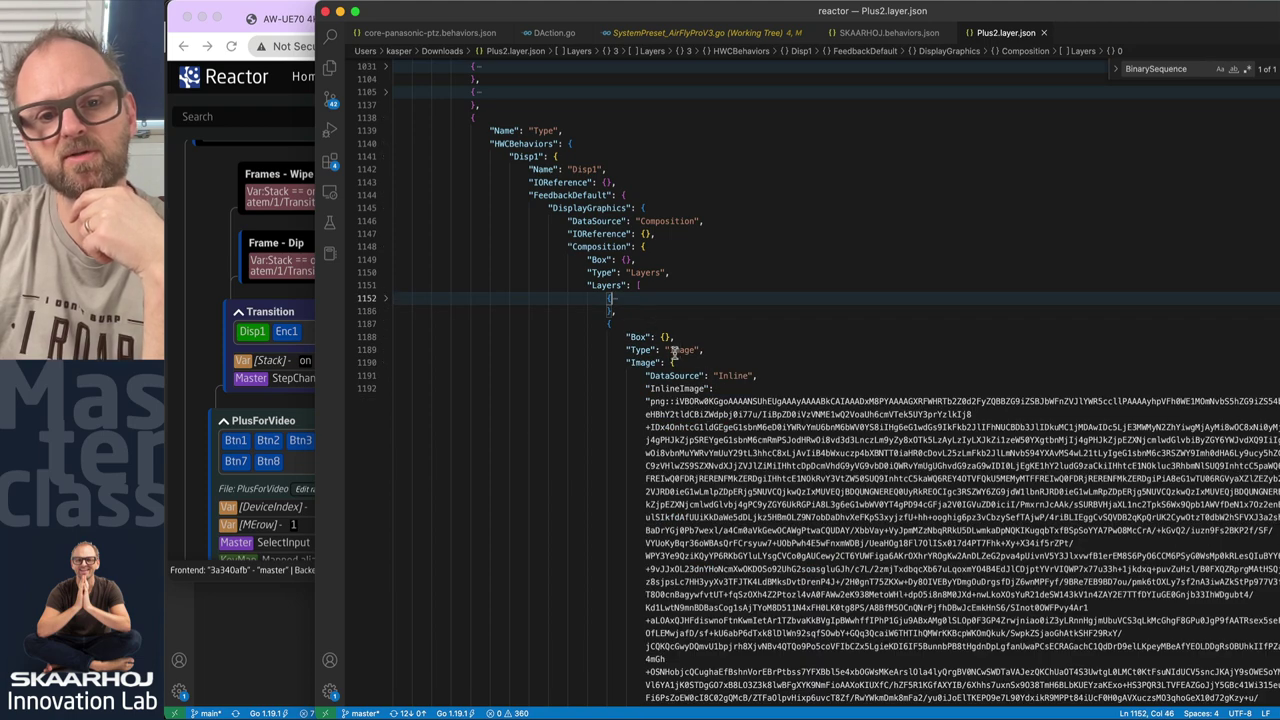
# Switch back to Reactor, add "Type": "Image" after the Box entry of the image layer, and save the behavior.
pyautogui.press('super+Tab')
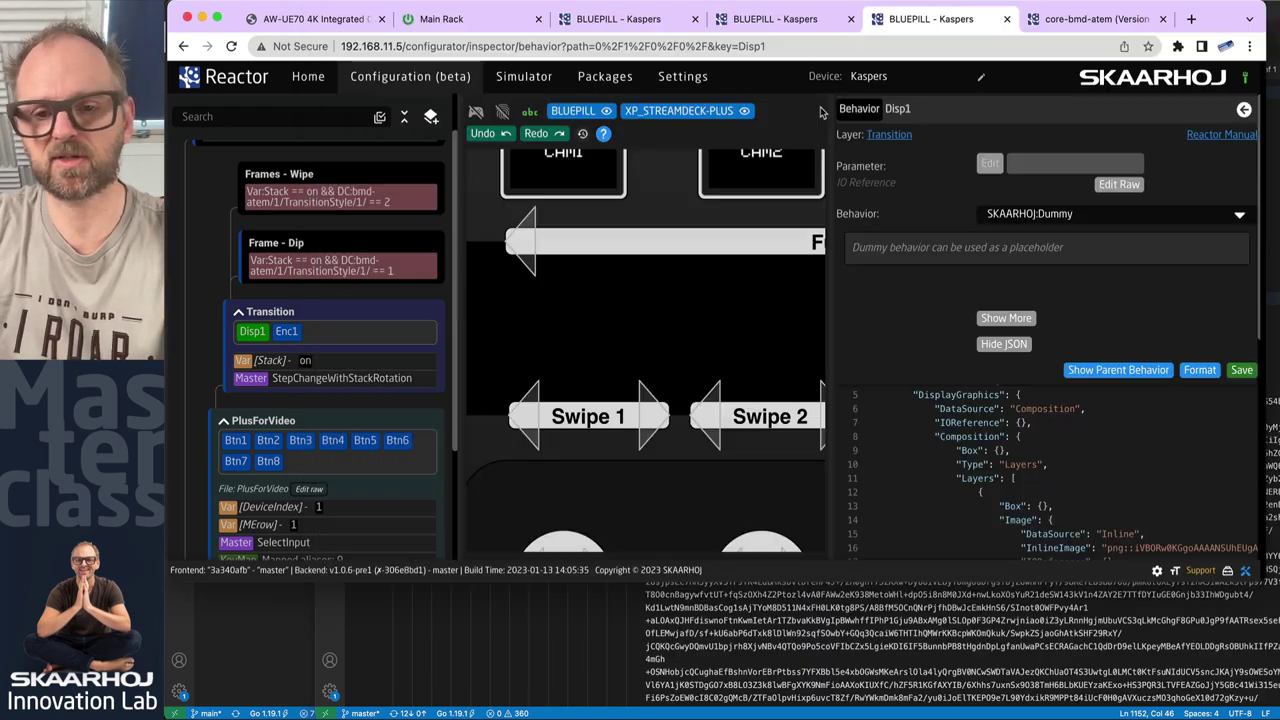
pyautogui.scroll(-1, 1100, 497)
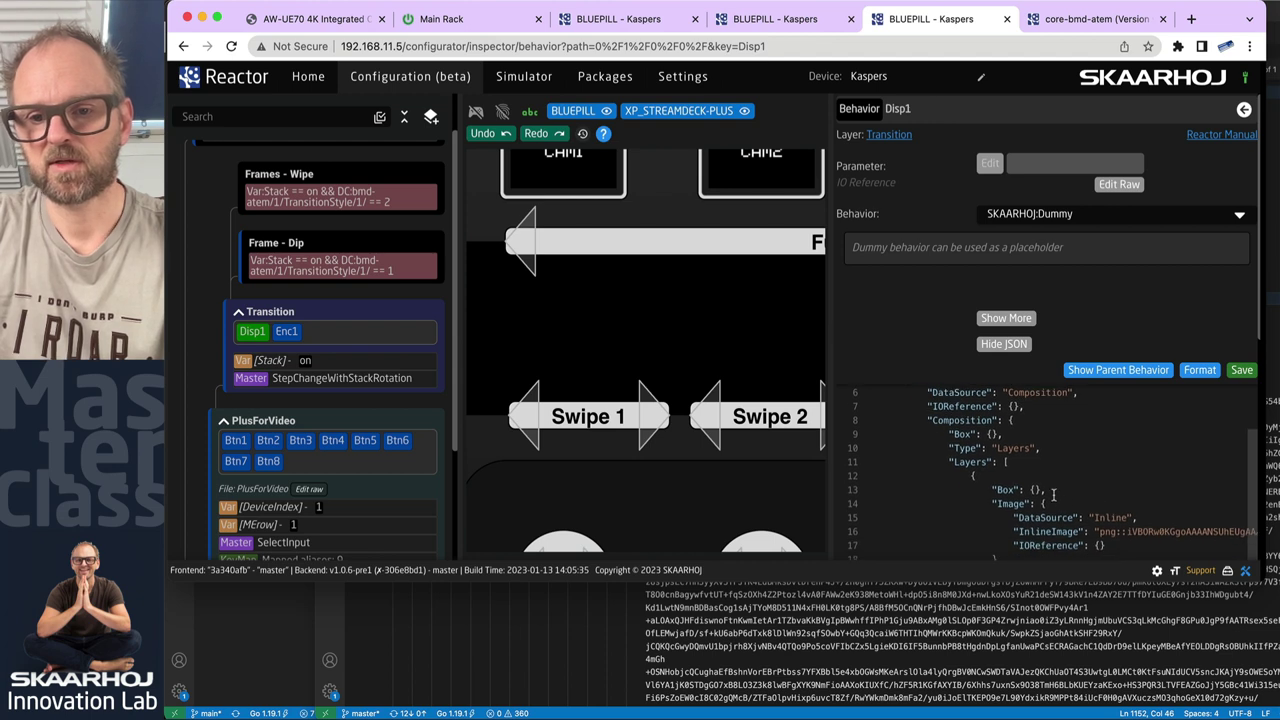
pyautogui.click(1057, 492)
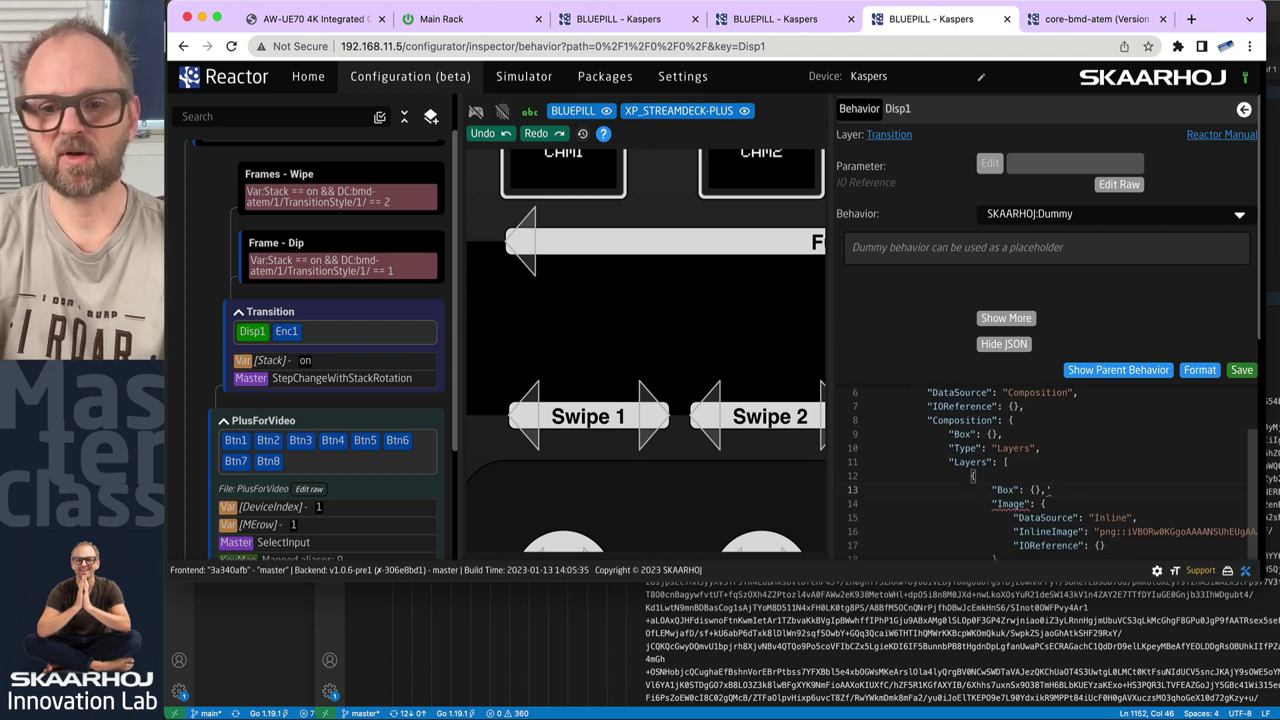
pyautogui.press('Return')
pyautogui.hotkey('ctrl', 'space')
pyautogui.write('type')
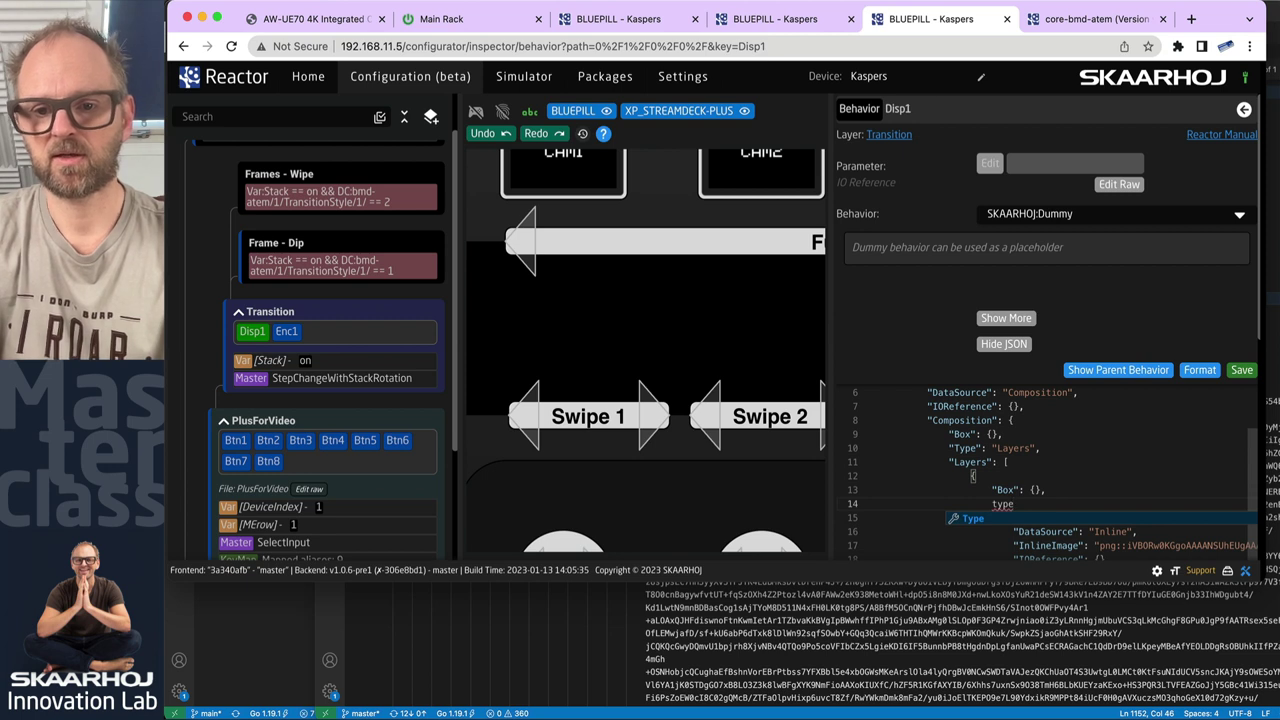
pyautogui.press('Return')
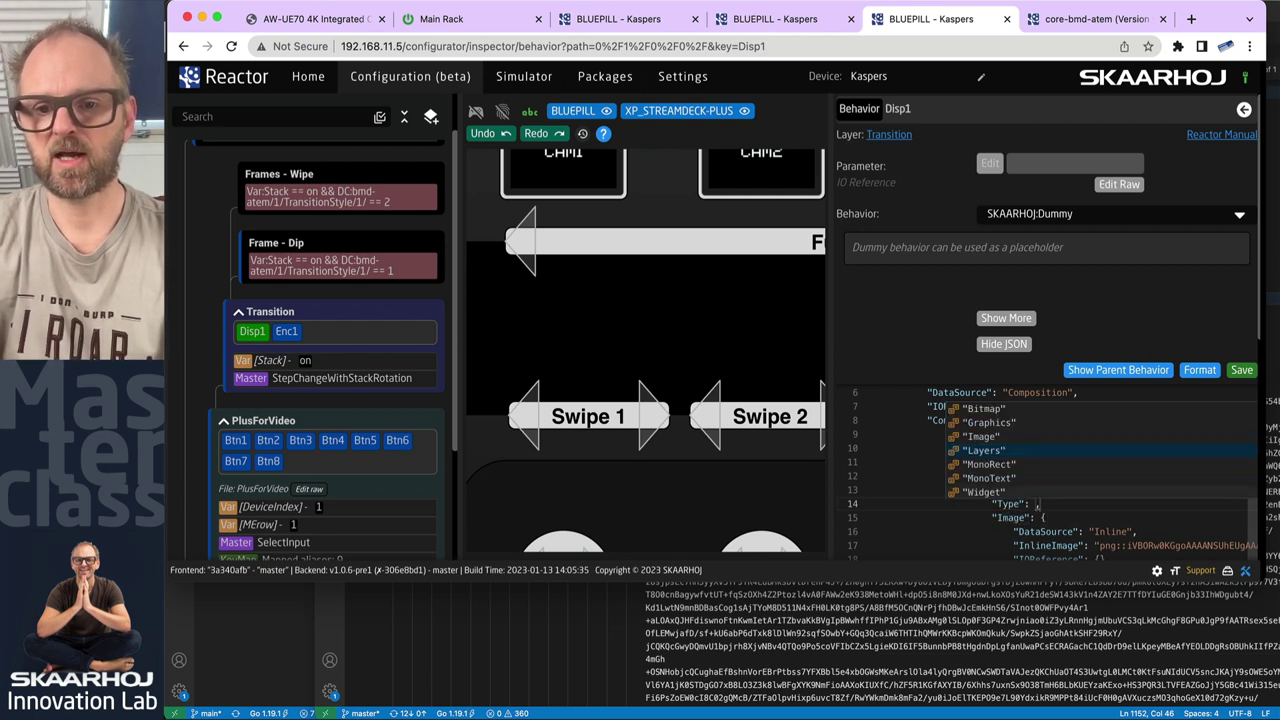
pyautogui.press('Up')
pyautogui.press('Up')
pyautogui.press('Return')
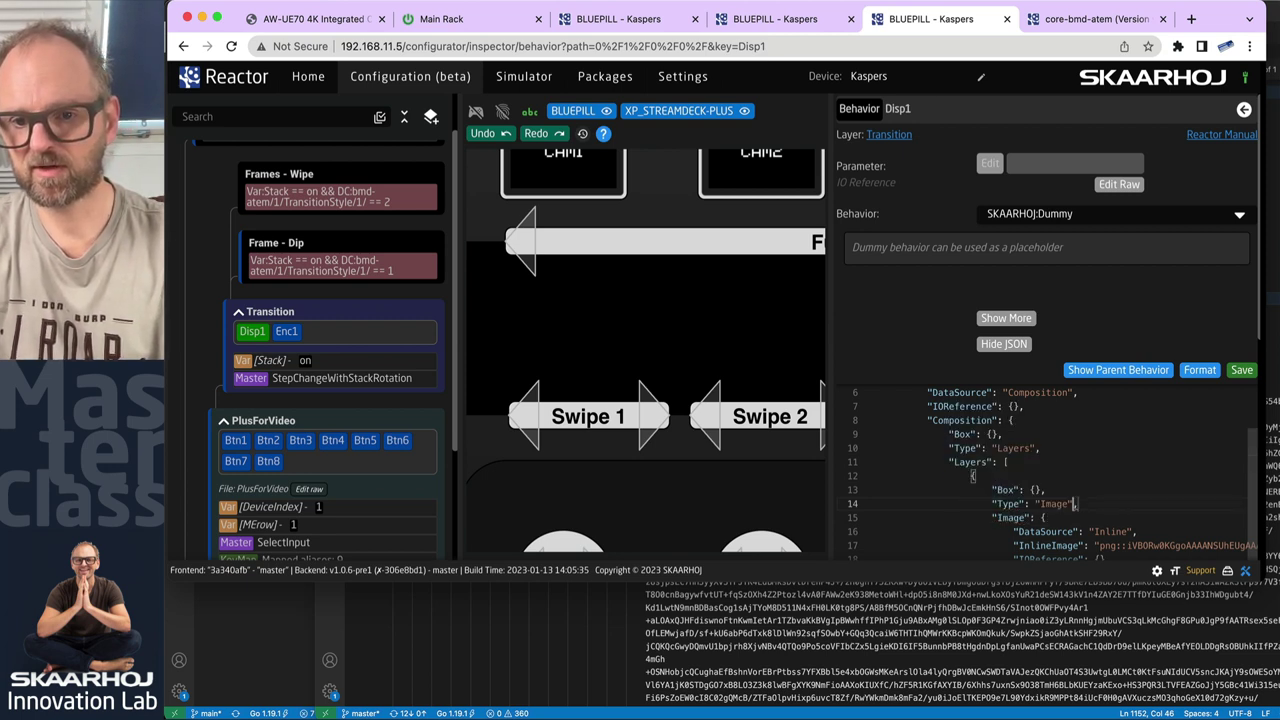
pyautogui.click(1241, 371)
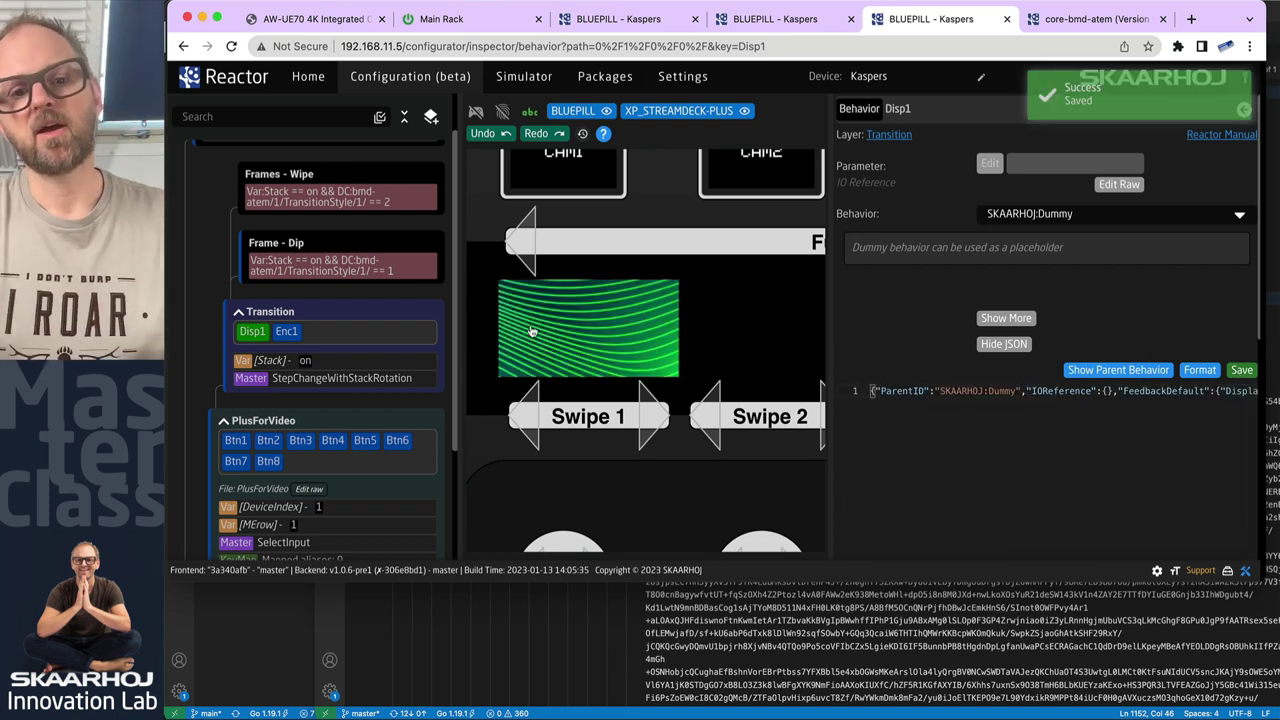
# Reformat the behavior JSON, then switch to Finder and preview wavy.png in the IconsForPlus folder.
pyautogui.click(1203, 375)
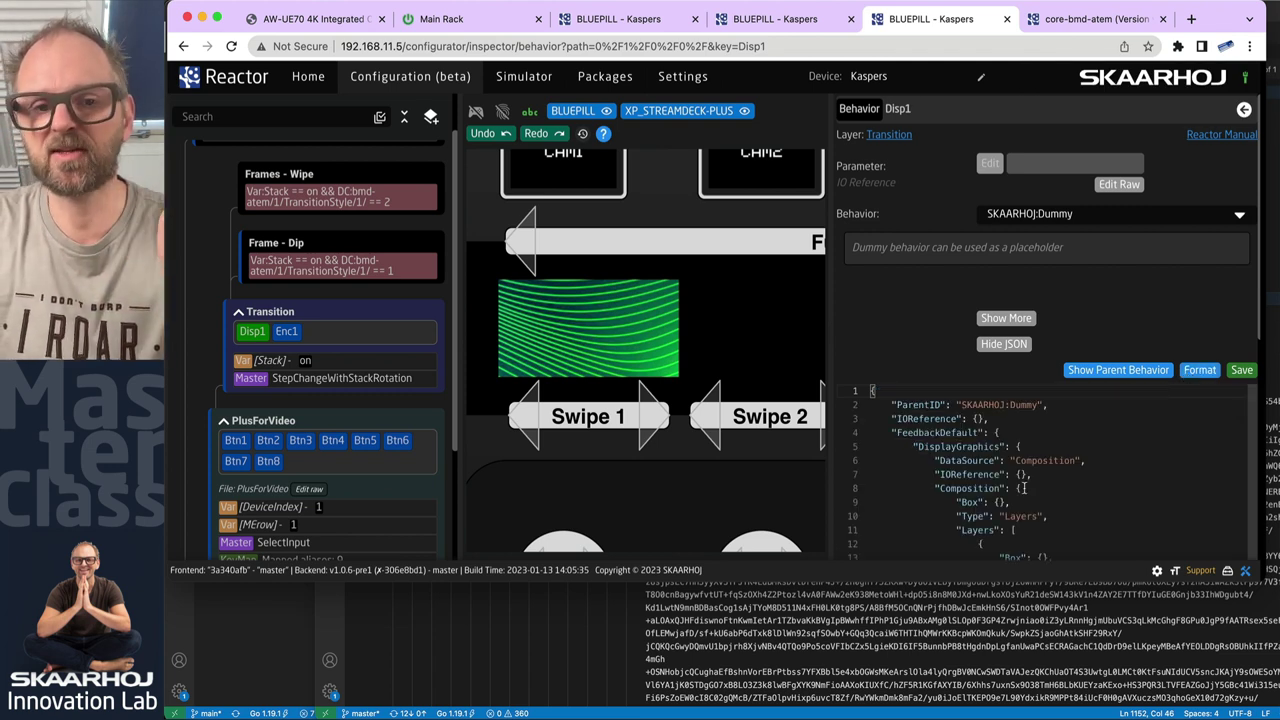
pyautogui.press('super+Tab')
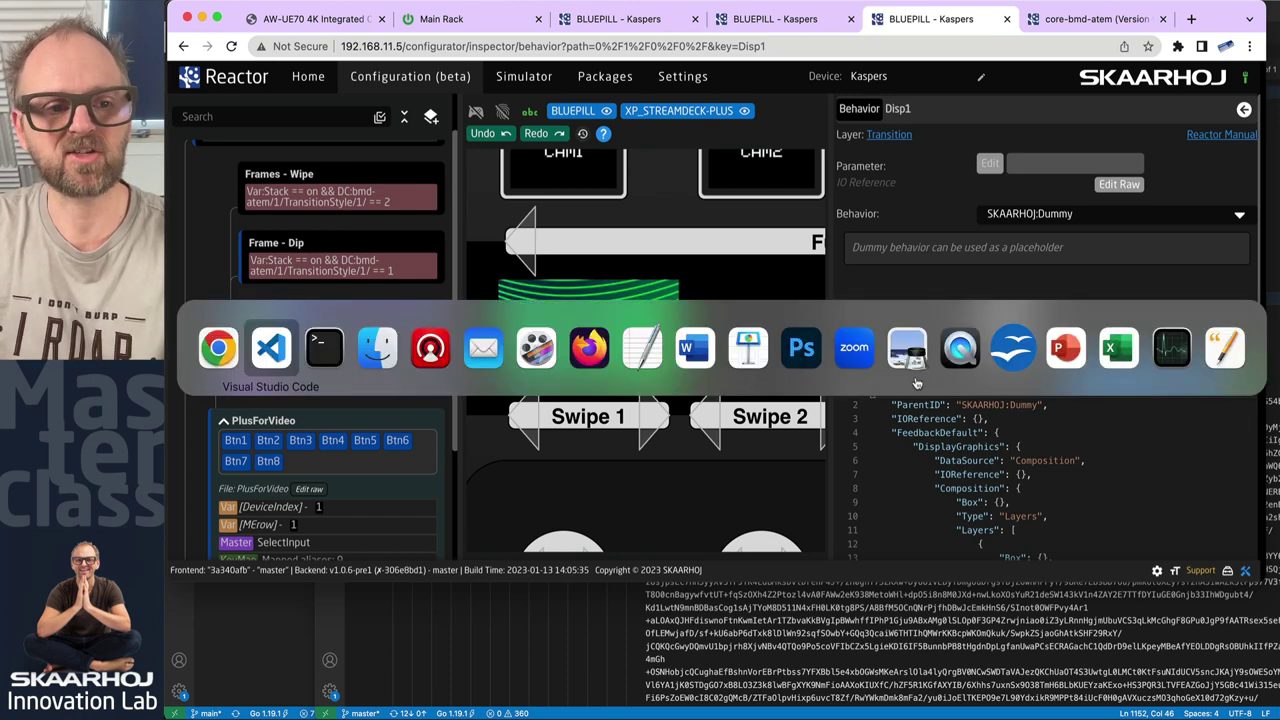
pyautogui.press('super+Tab')
pyautogui.press('super+Tab')
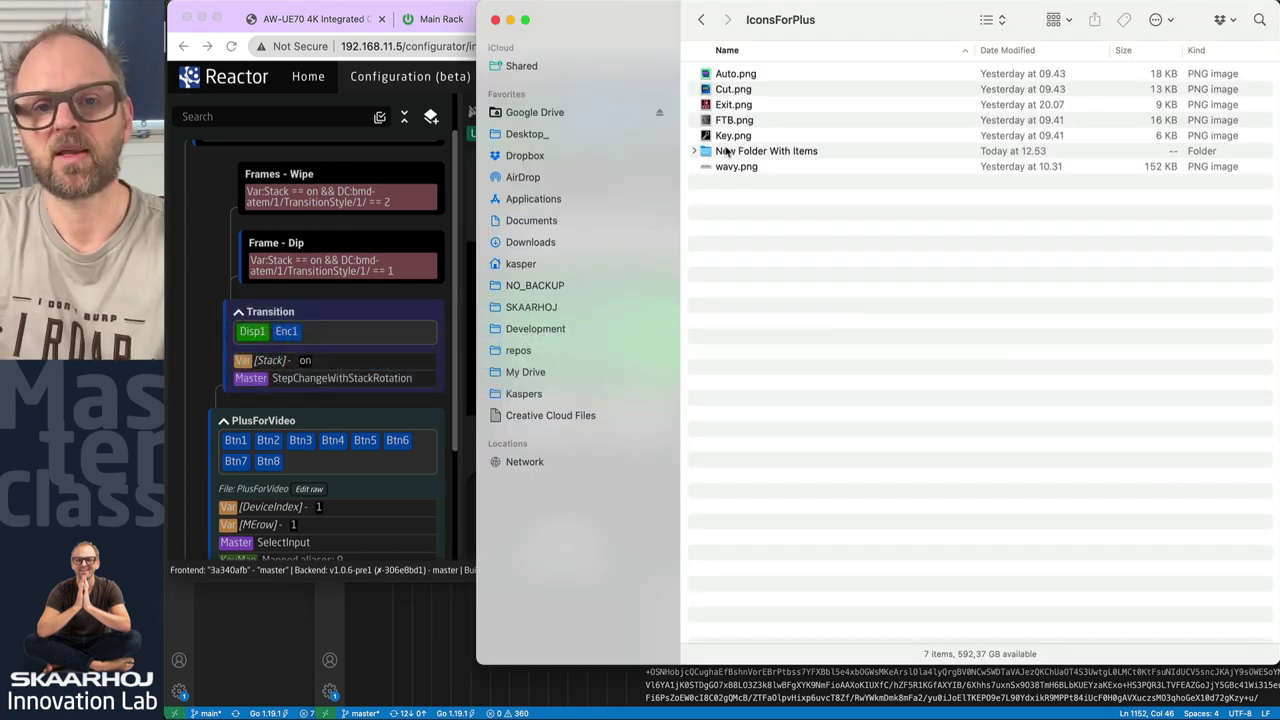
pyautogui.click(730, 166)
pyautogui.press('space')
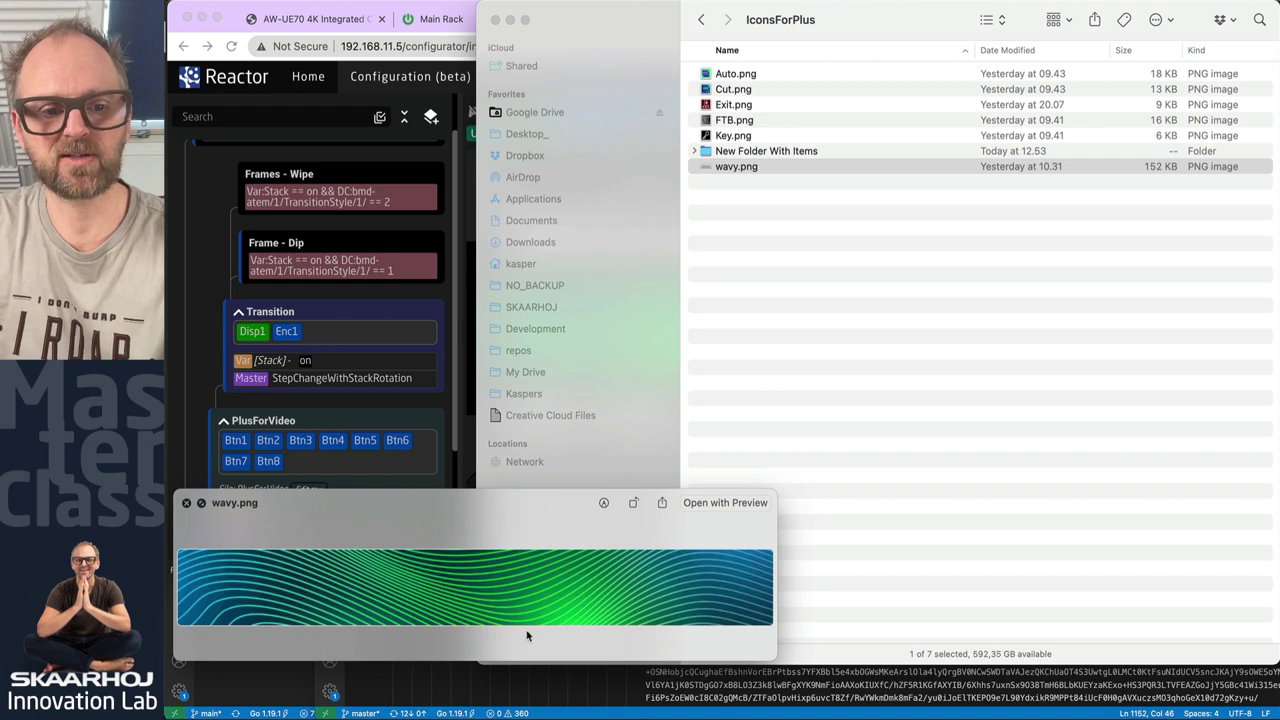
pyautogui.press('space')
# Switch back to Reactor, add "HorizontalAlign": "Left" after the image's InlineImage entry, and save the behavior.
pyautogui.click(433, 5)
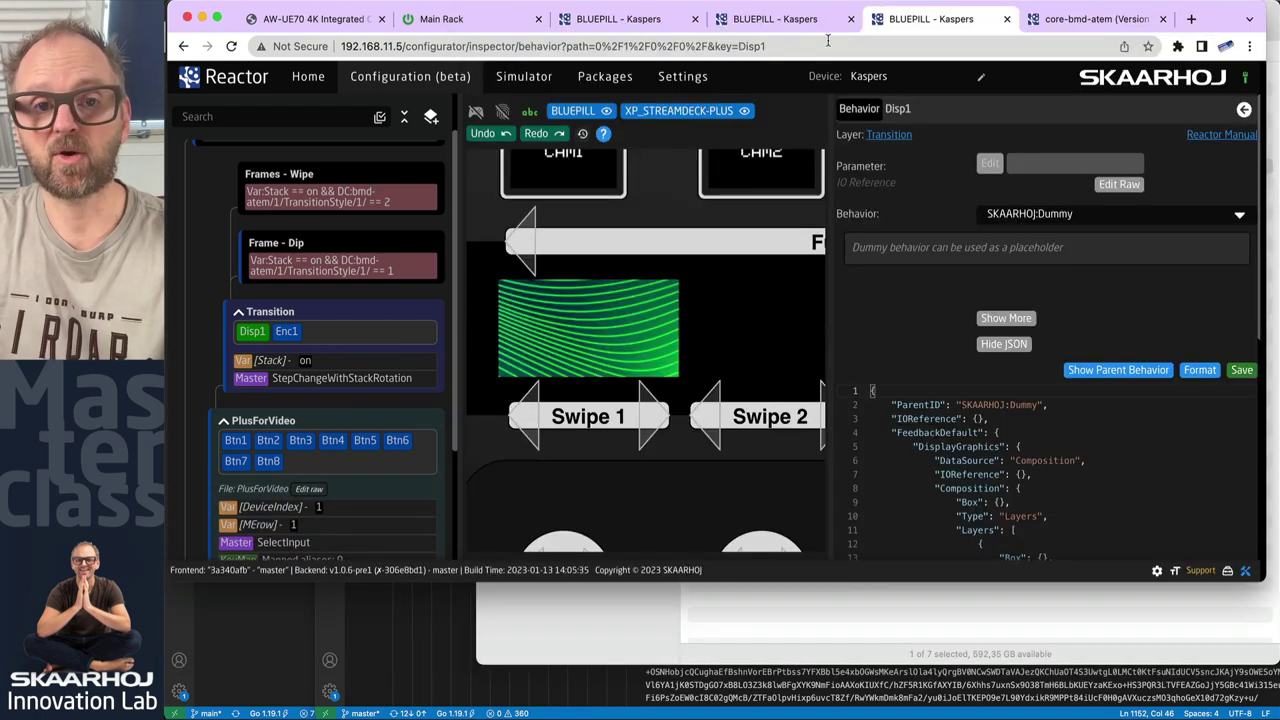
pyautogui.click(1030, 475)
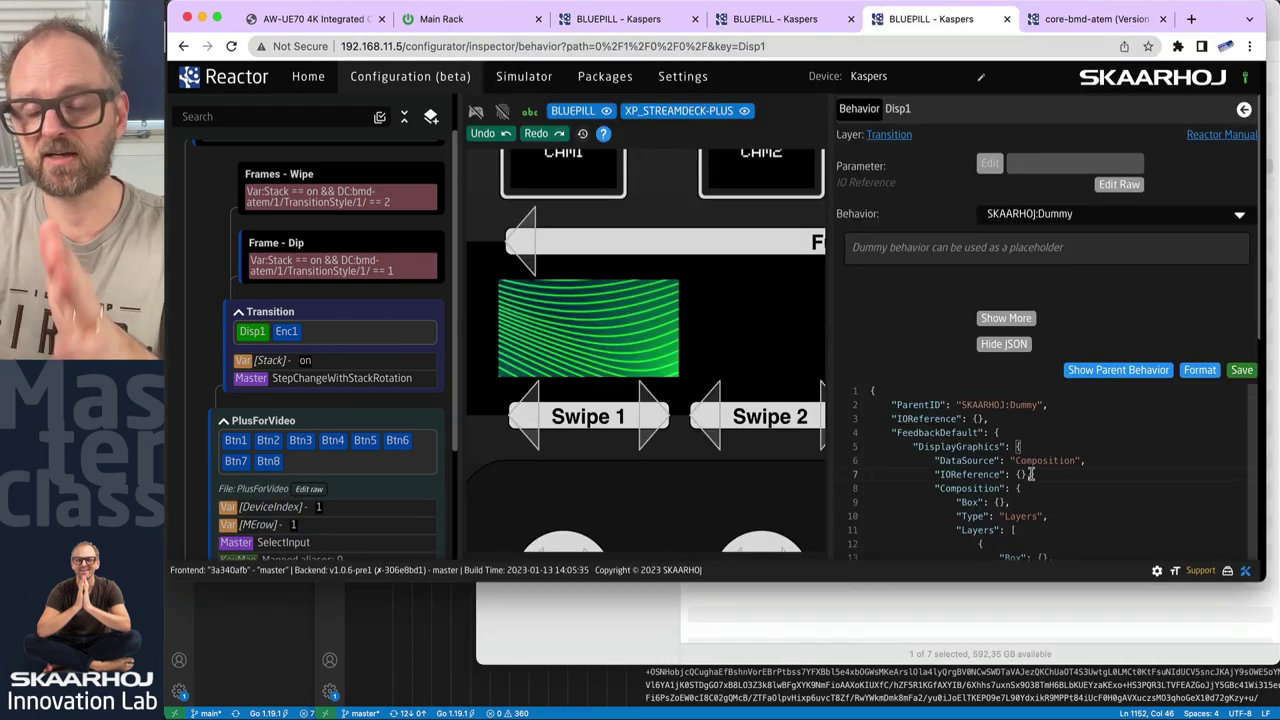
pyautogui.scroll(-3, 1030, 475)
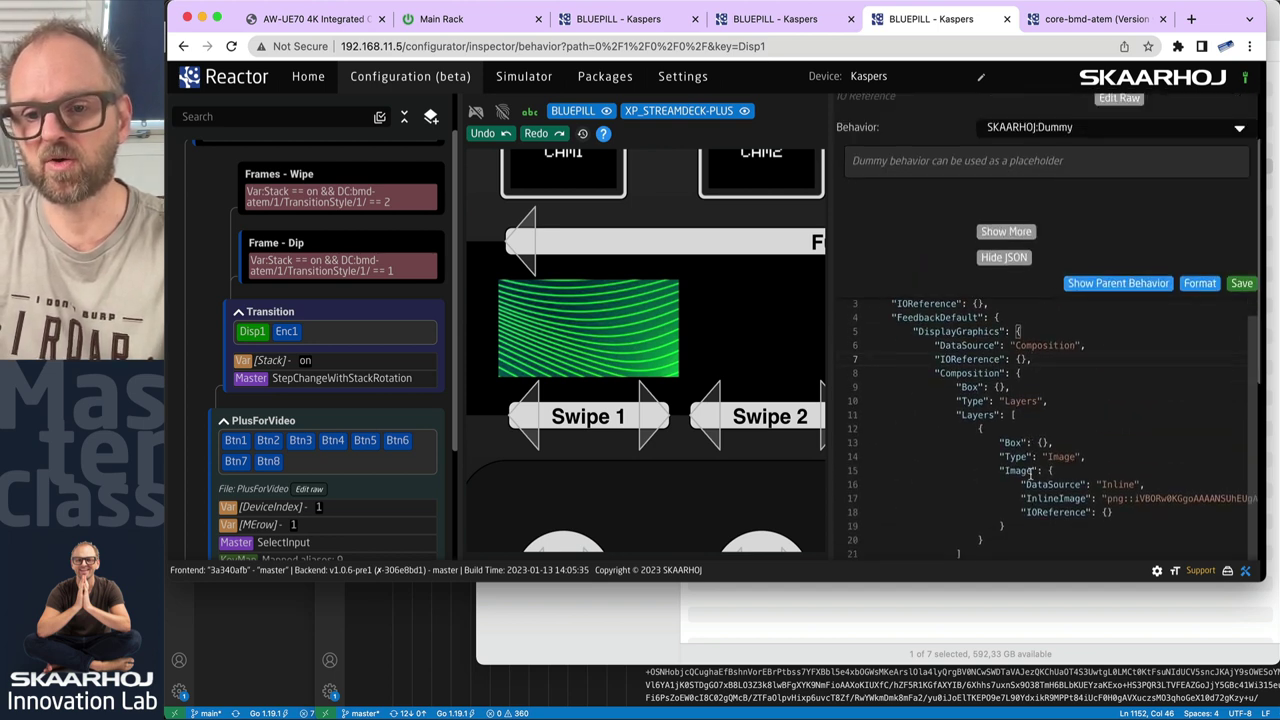
pyautogui.click(1038, 472)
pyautogui.press('End')
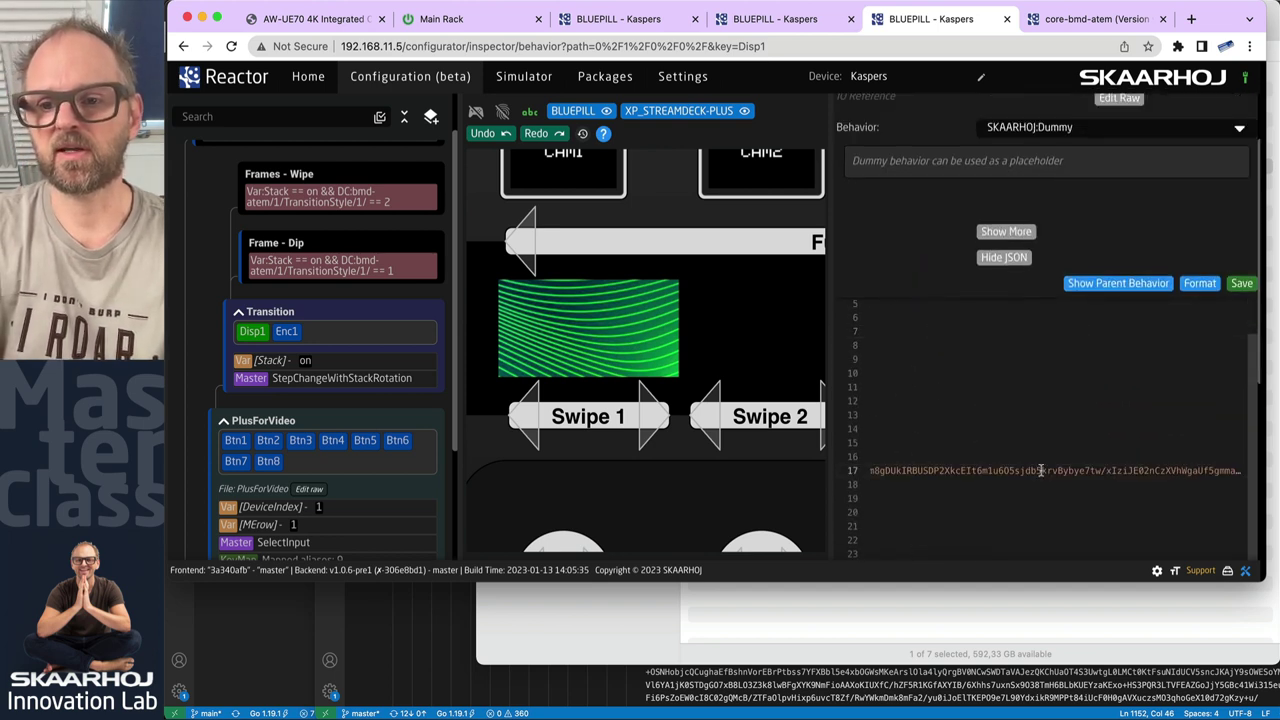
pyautogui.press('Return')
pyautogui.hotkey('ctrl', 'space')
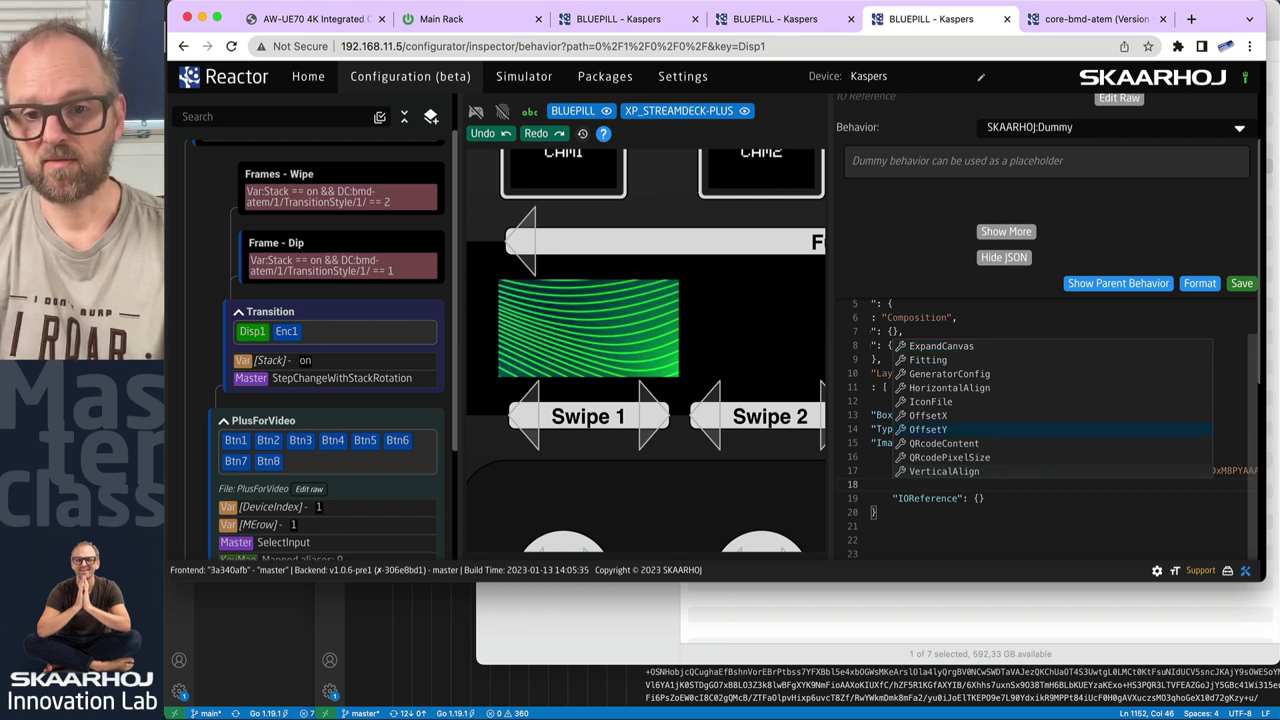
pyautogui.press('Return')
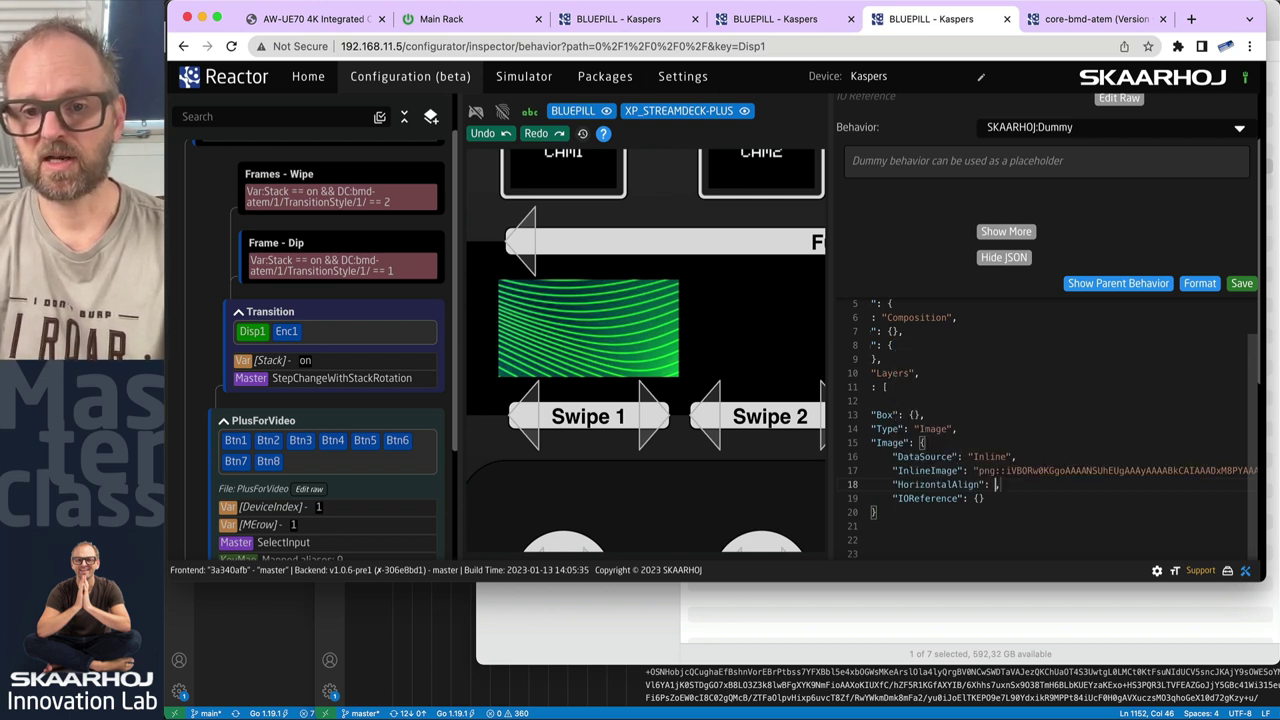
pyautogui.press('Return')
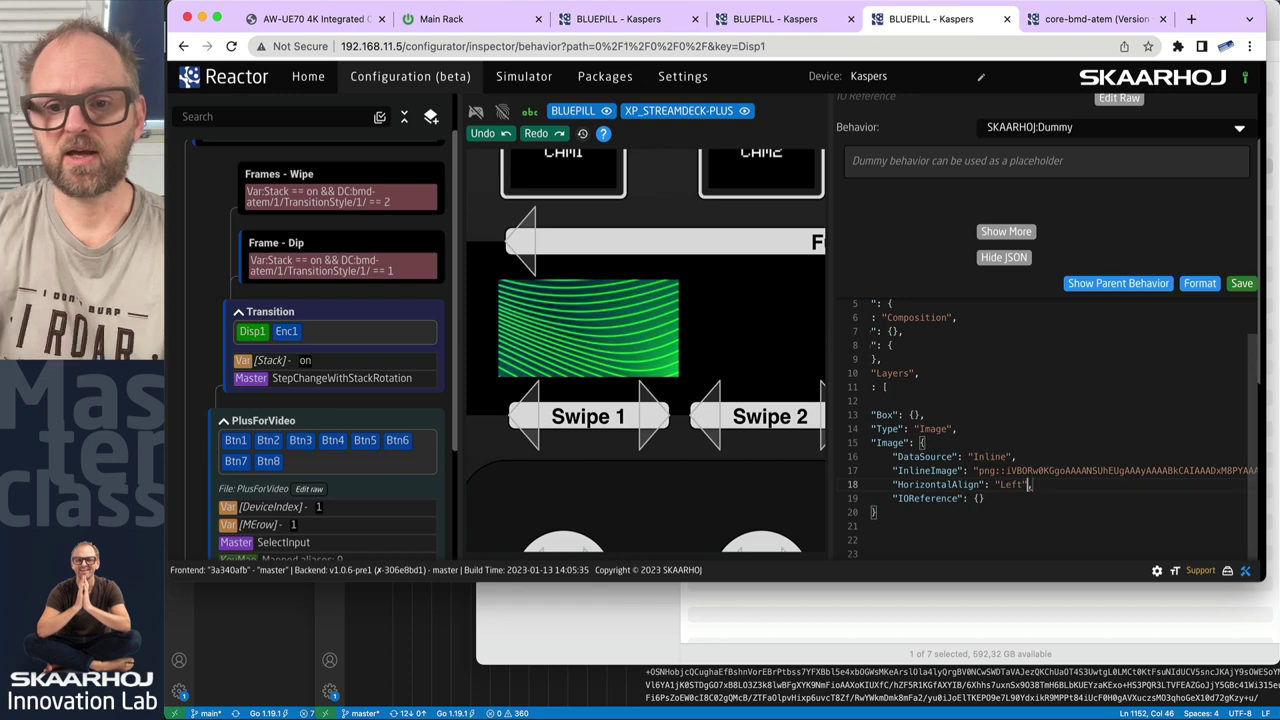
pyautogui.click(1241, 283)
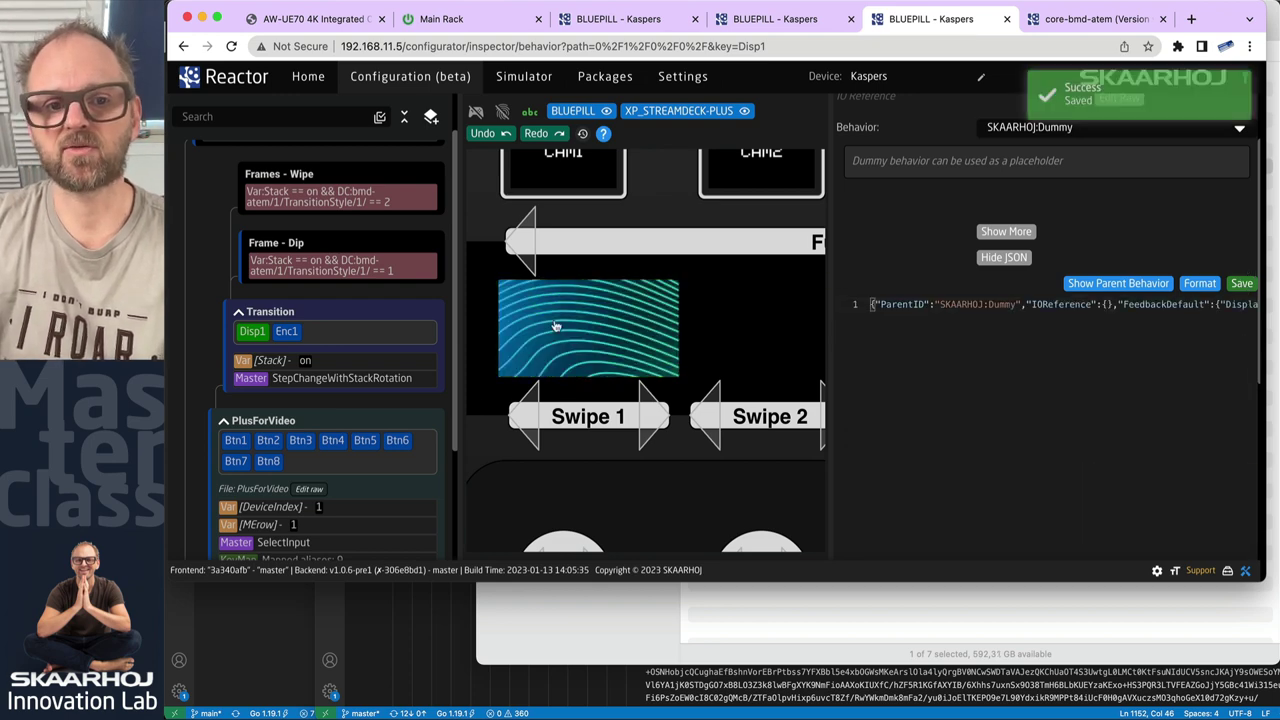
# Preview wavy.png in Finder again to compare it with the left-aligned display, and return to Reactor.
pyautogui.press('super+Tab')
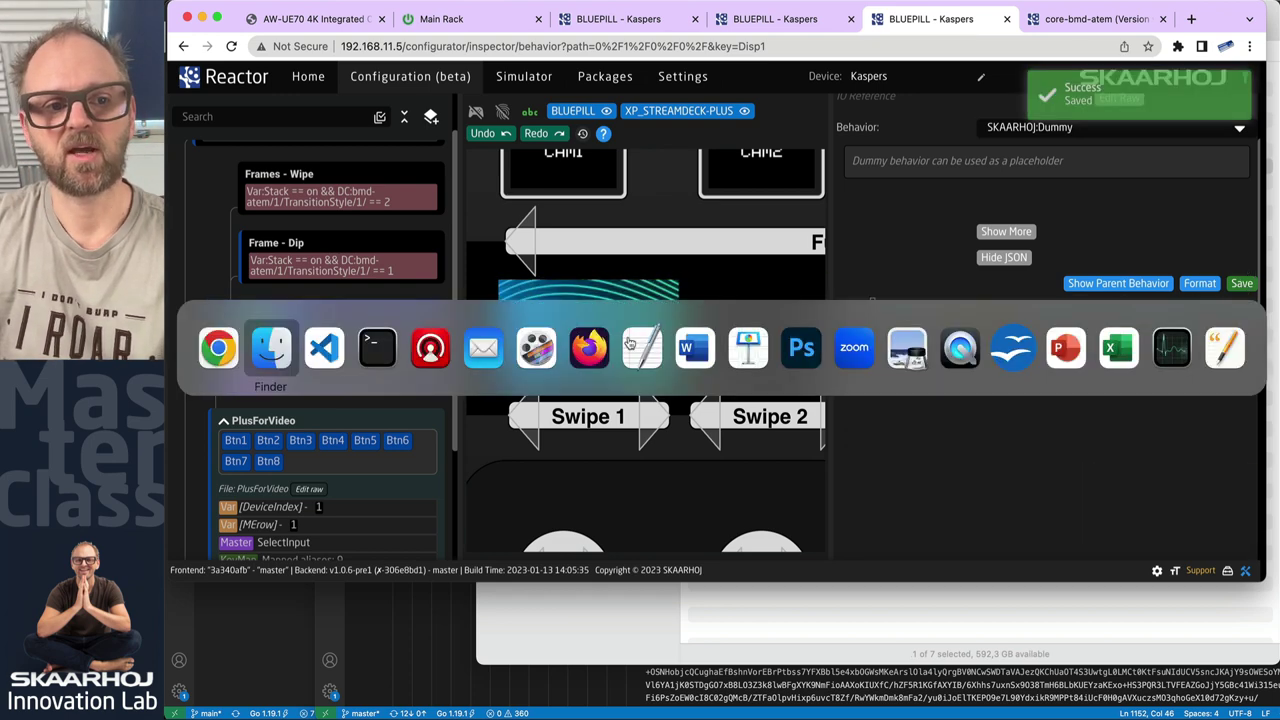
pyautogui.press('space')
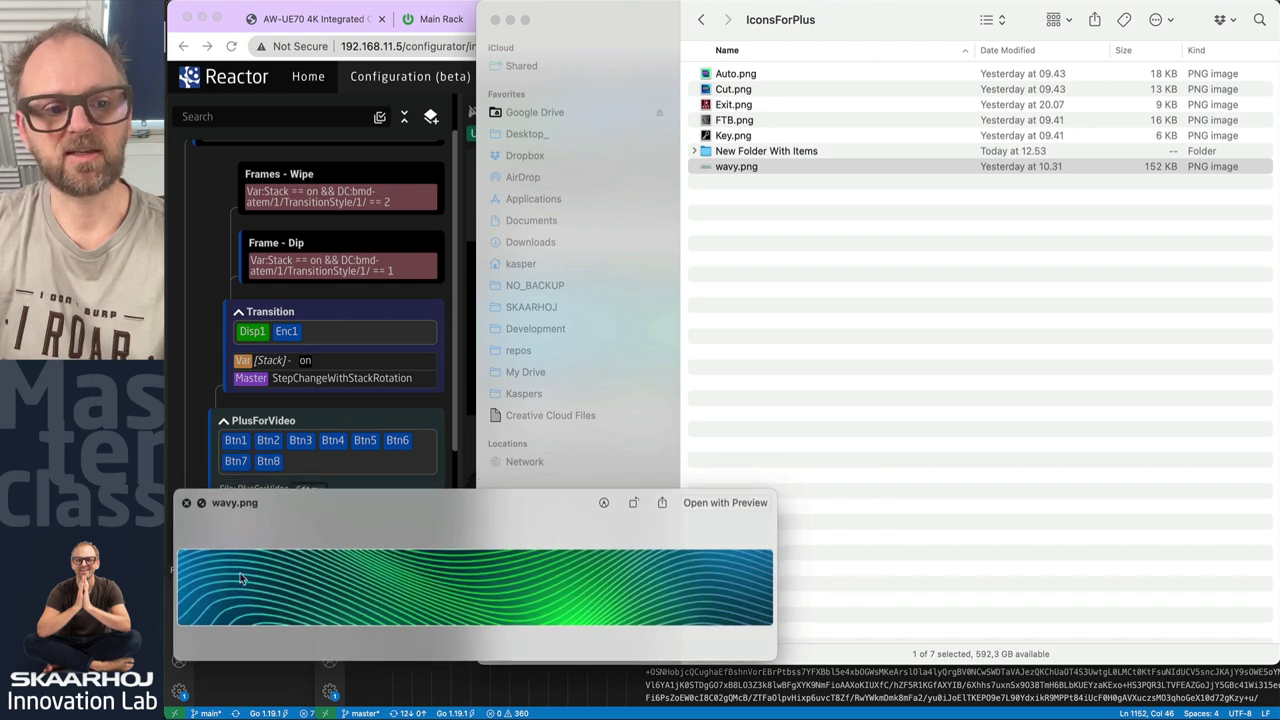
pyautogui.press('space')
pyautogui.click(457, 209)
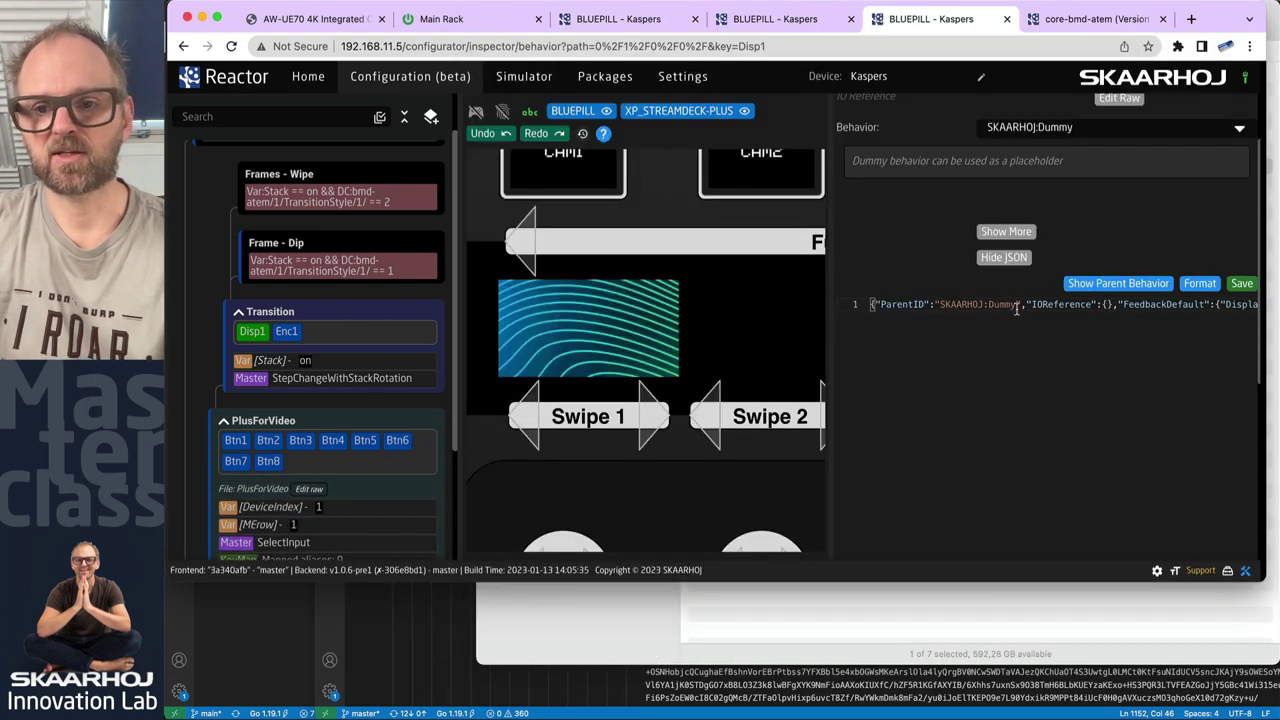
# Reformat the saved JSON and examine the image layer object inside the composition's Layers array.
pyautogui.click(1200, 283)
pyautogui.scroll(-5, 1036, 420)
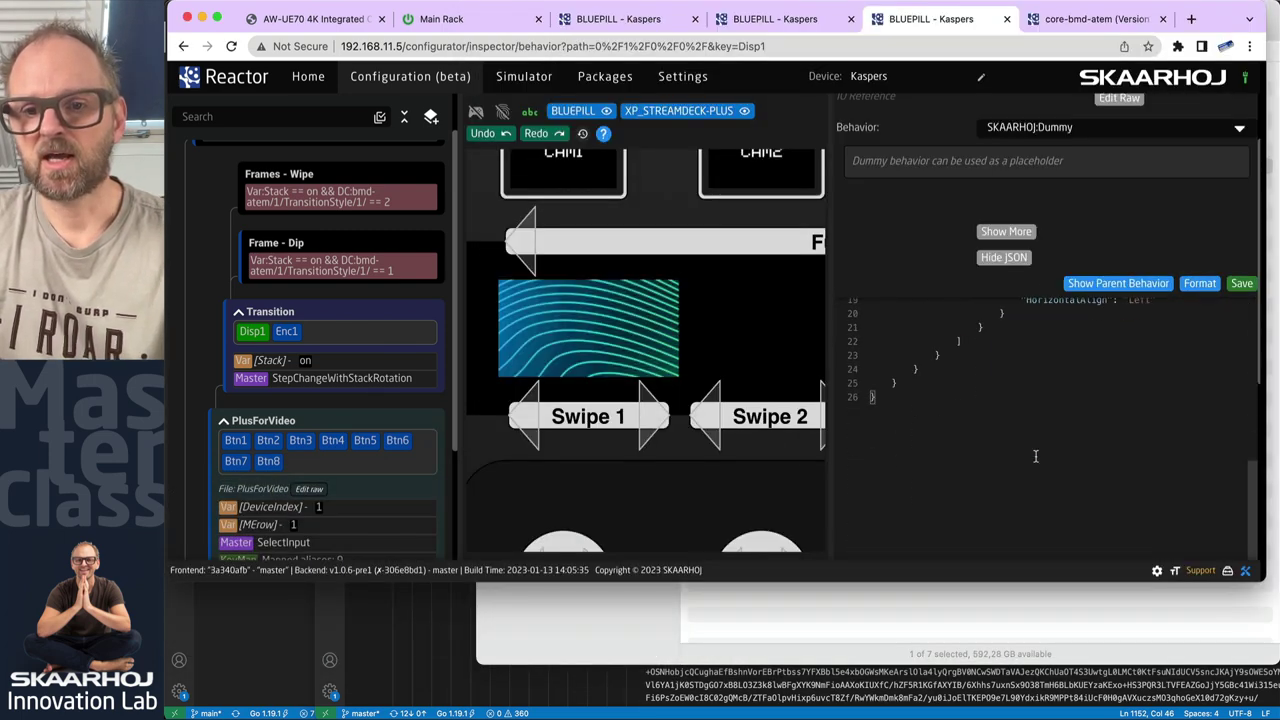
pyautogui.scroll(5, 1036, 456)
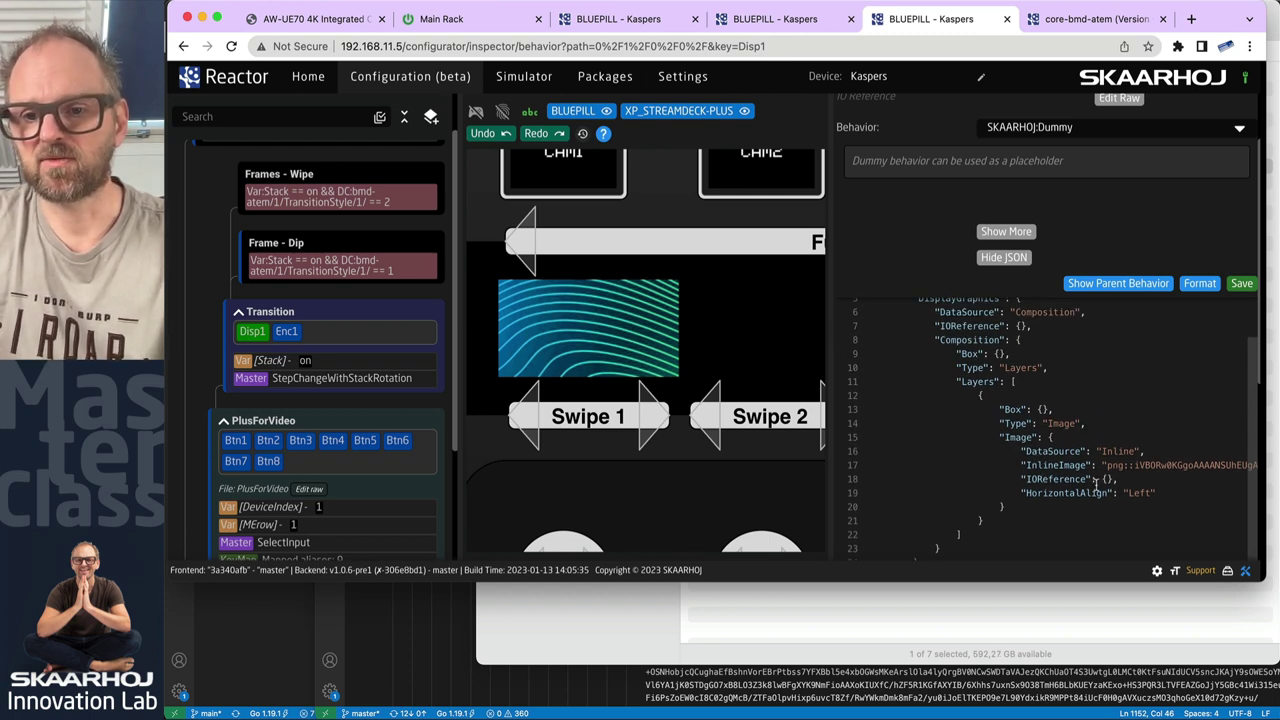
pyautogui.scroll(1, 992, 393)
pyautogui.doubleClick(984, 421)
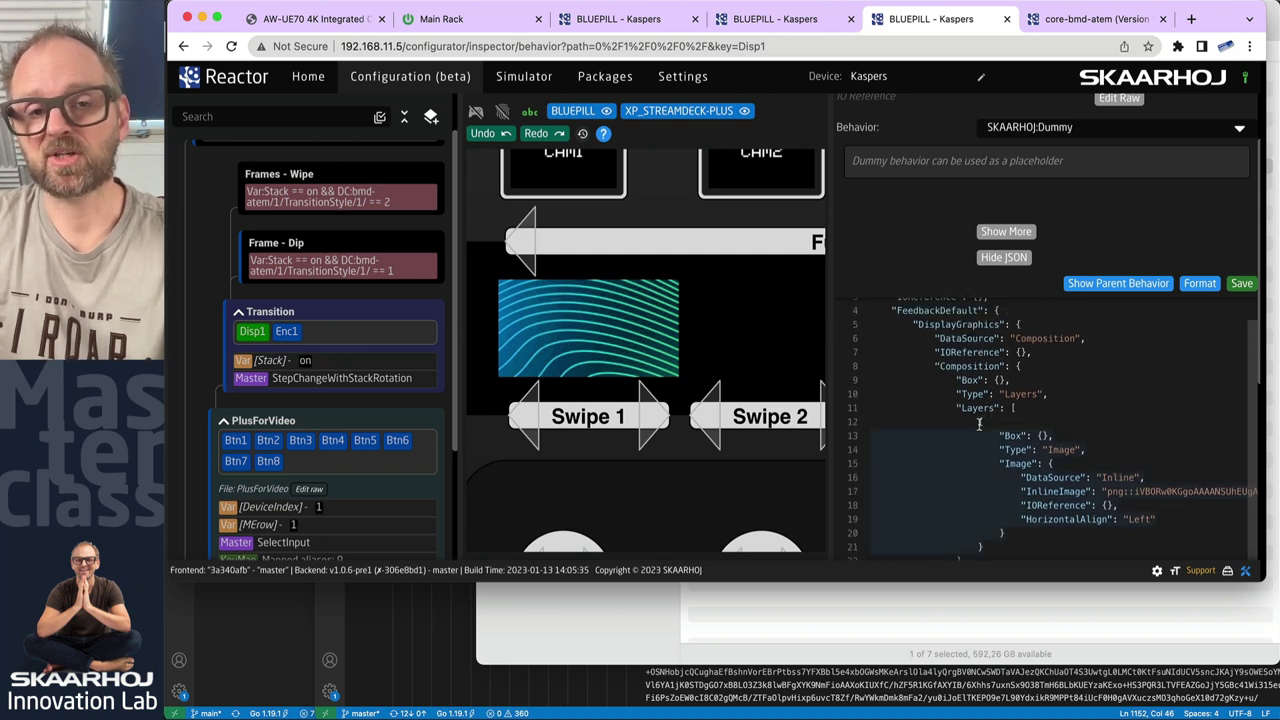
pyautogui.click(873, 367)
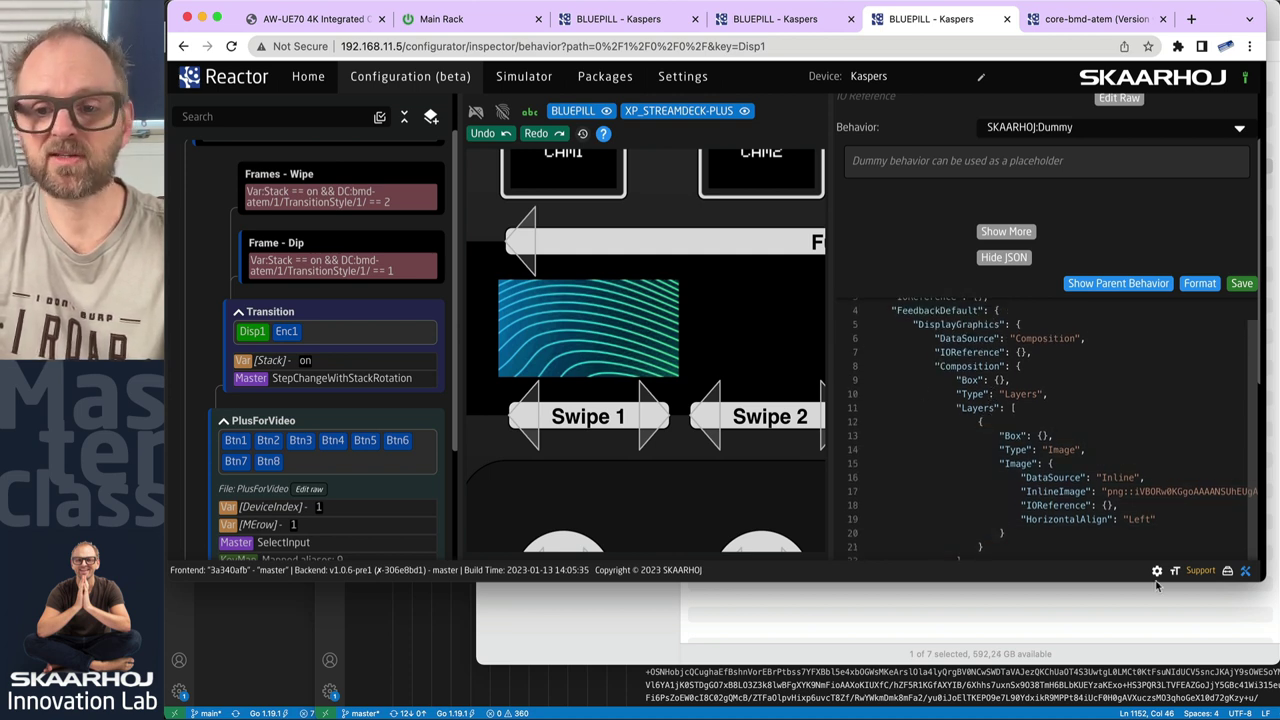
# Switch to Visual Studio Code and examine Disp1's composition in Plus2.layer.json, expanding its graphics layer and collapsing it again.
pyautogui.moveTo(1157, 585); pyautogui.dragTo(1278, 712)
pyautogui.press('super+Tab')
pyautogui.press('super+Tab')
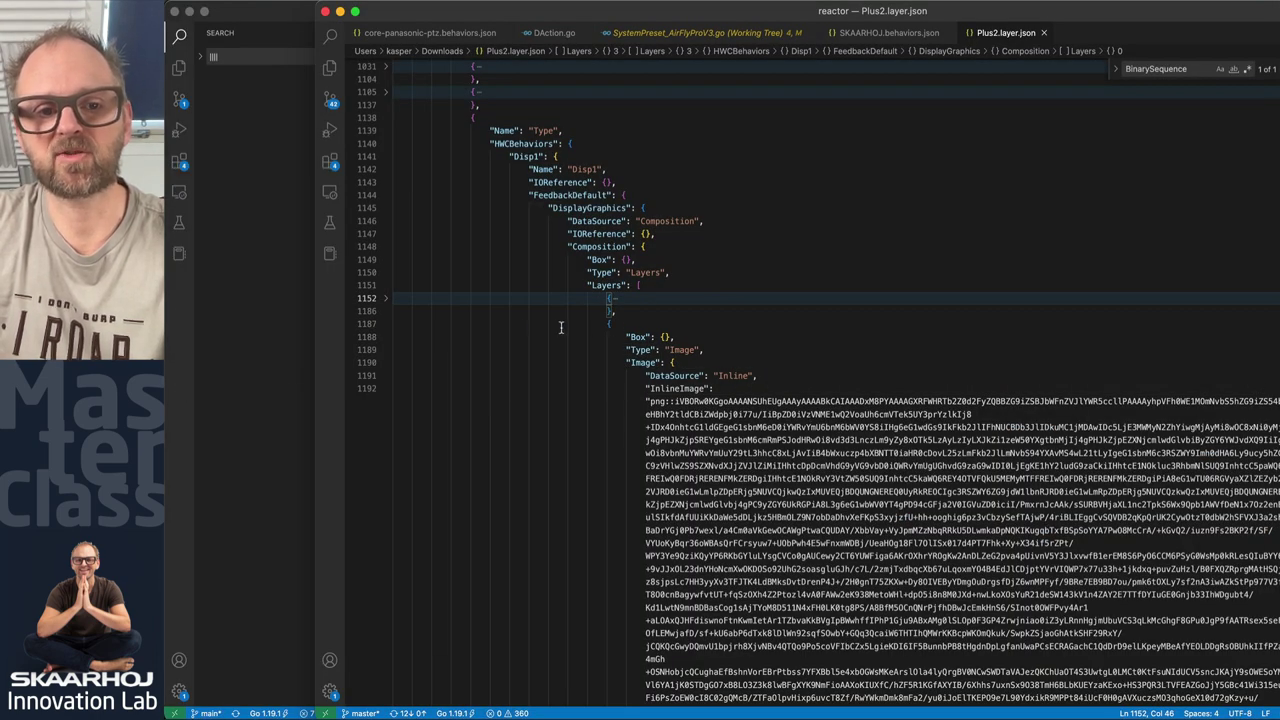
pyautogui.scroll(-1, 644, 309)
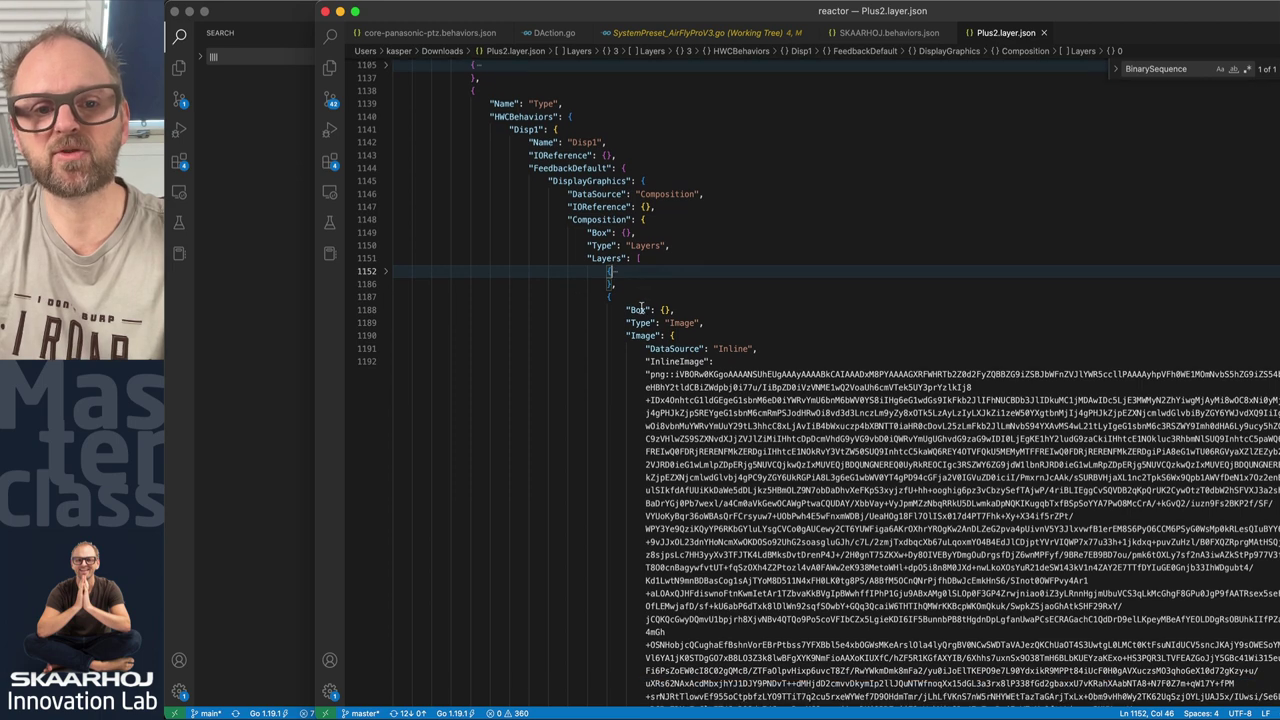
pyautogui.click(387, 275)
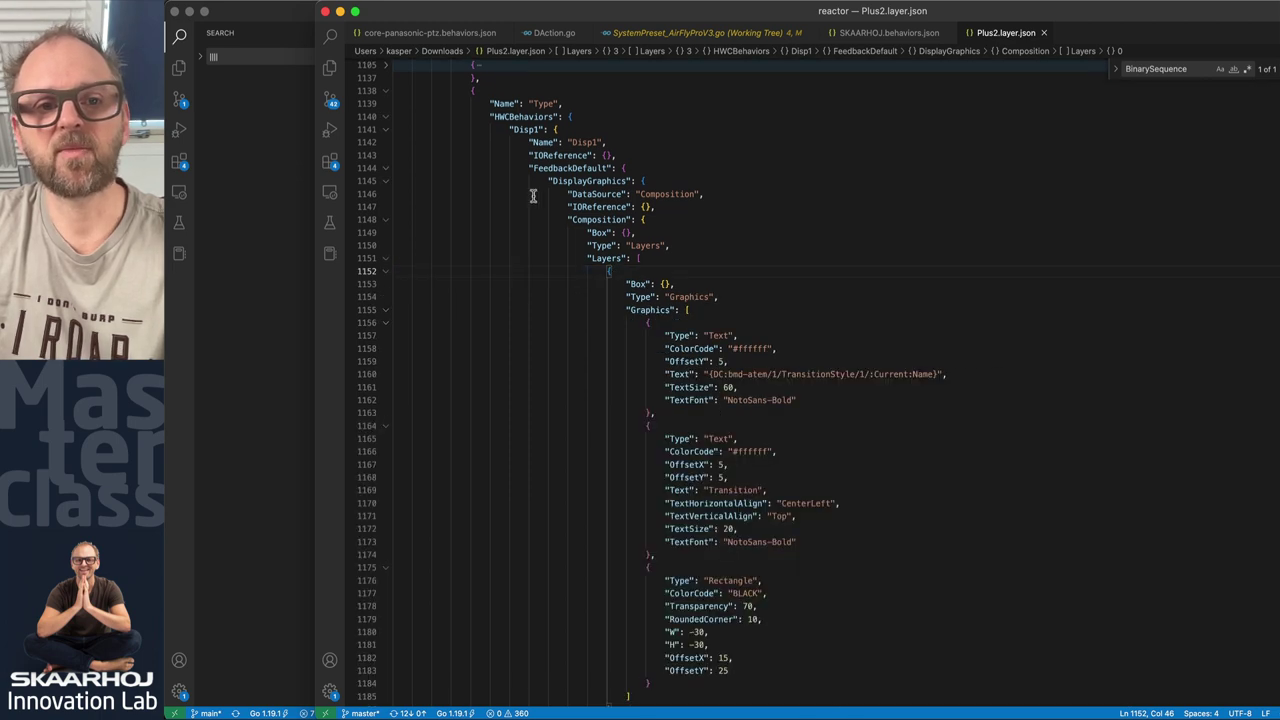
pyautogui.click(505, 129)
pyautogui.moveTo(505, 129); pyautogui.dragTo(548, 133)
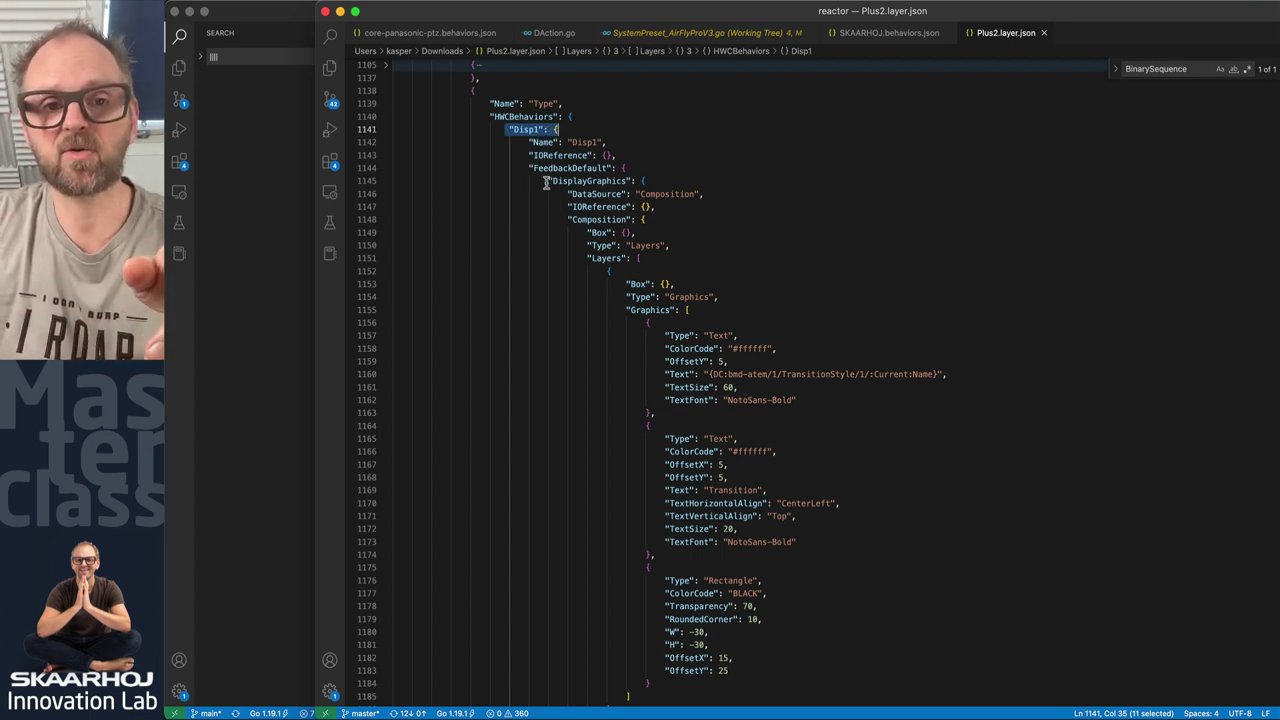
pyautogui.moveTo(528, 143); pyautogui.dragTo(726, 243)
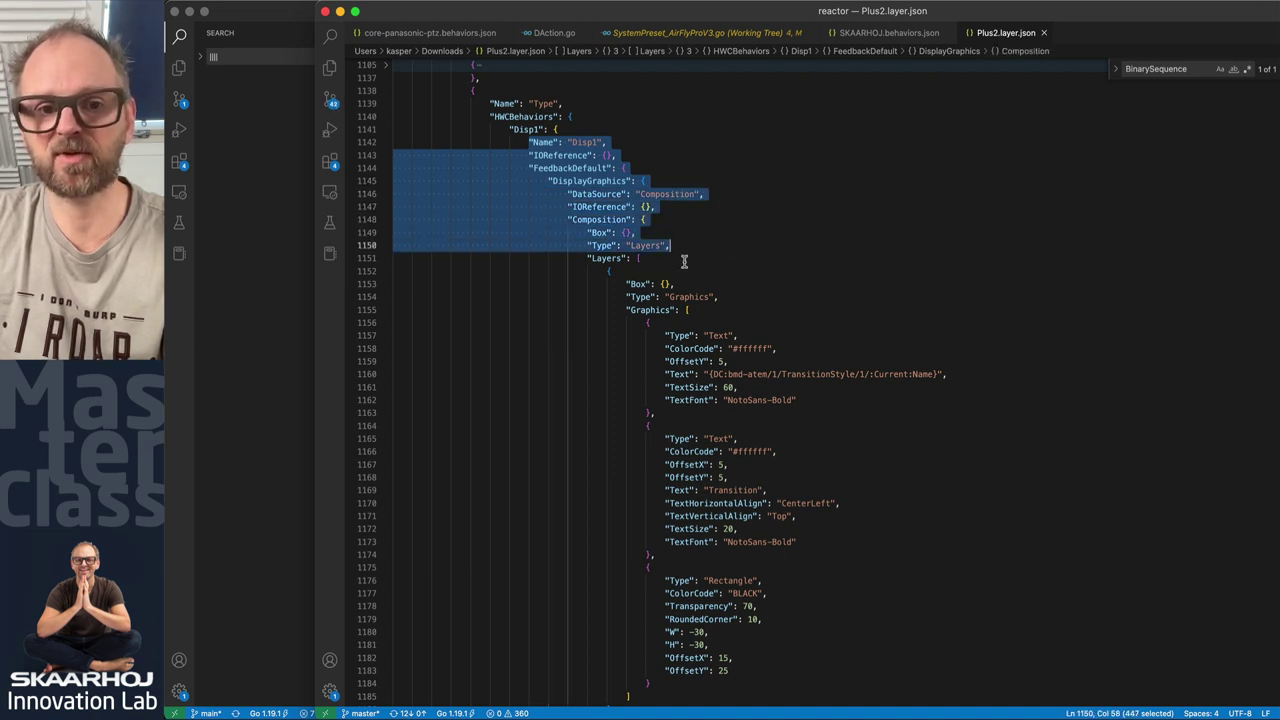
pyautogui.click(386, 271)
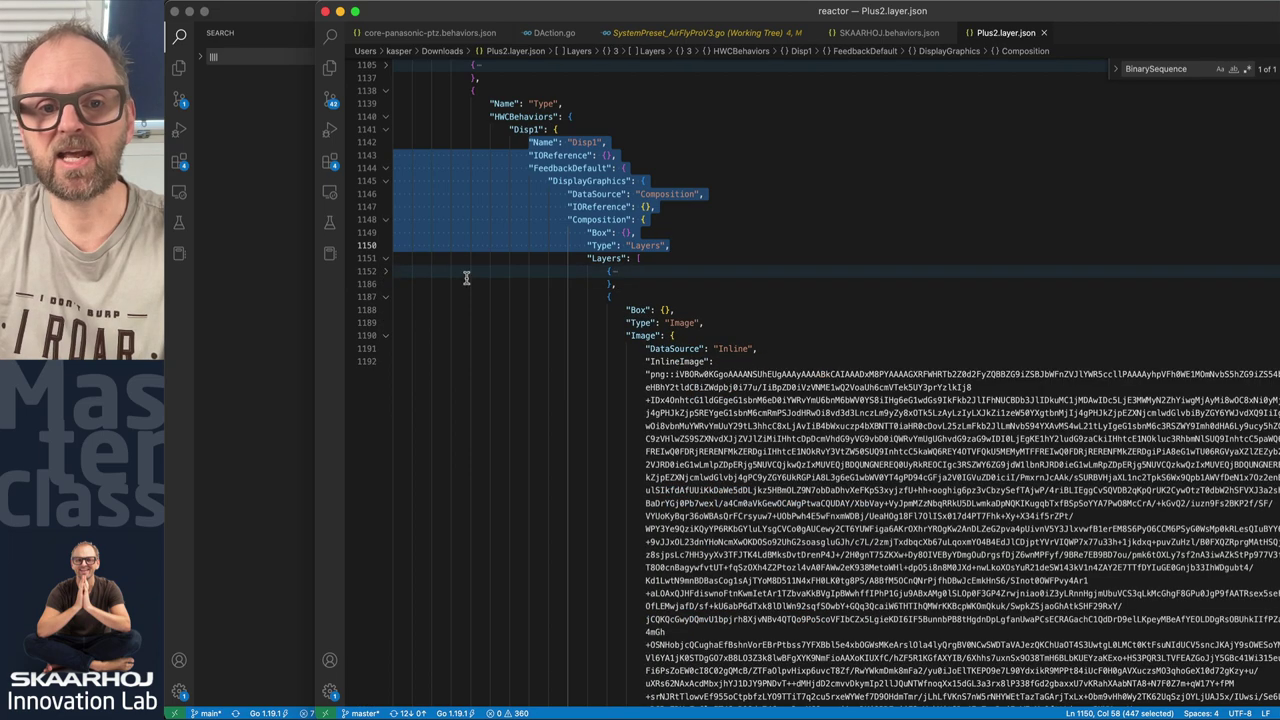
pyautogui.click(386, 300)
pyautogui.click(386, 300)
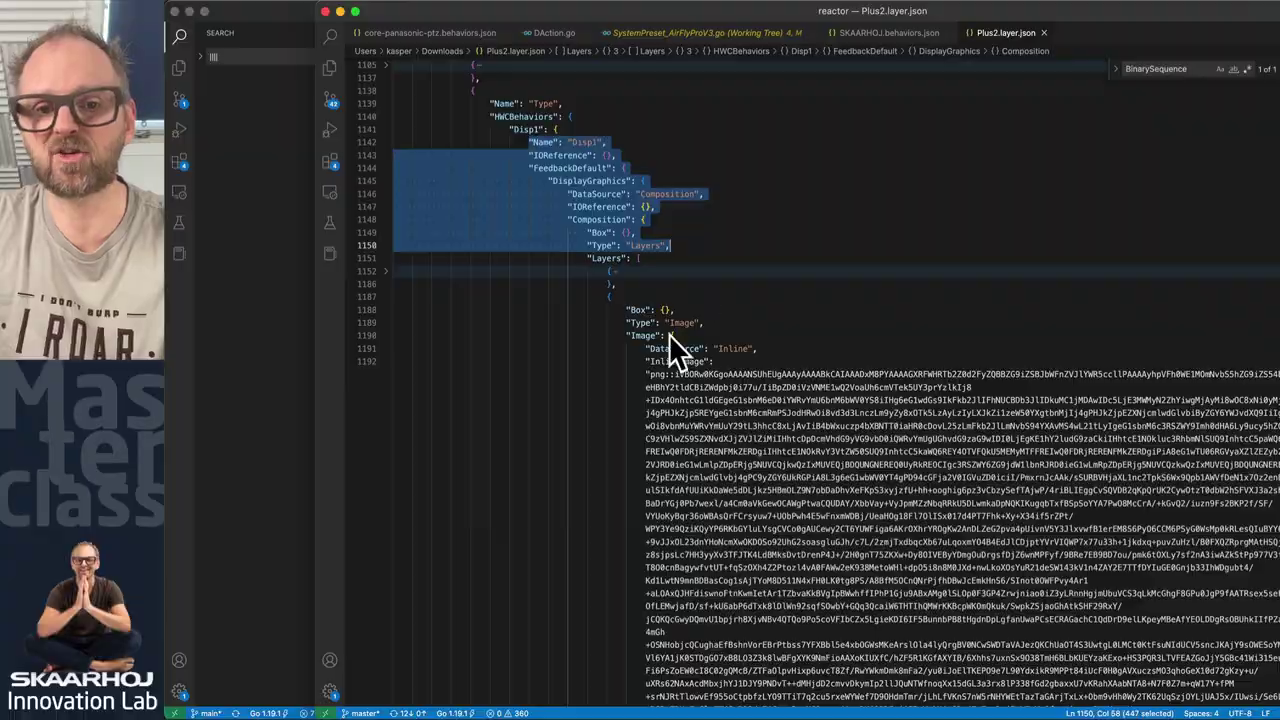
# Examine the HorizontalAlign and ShrinkMode entries that follow the inline image data in Disp1's definition.
pyautogui.scroll(-10, 672, 345)
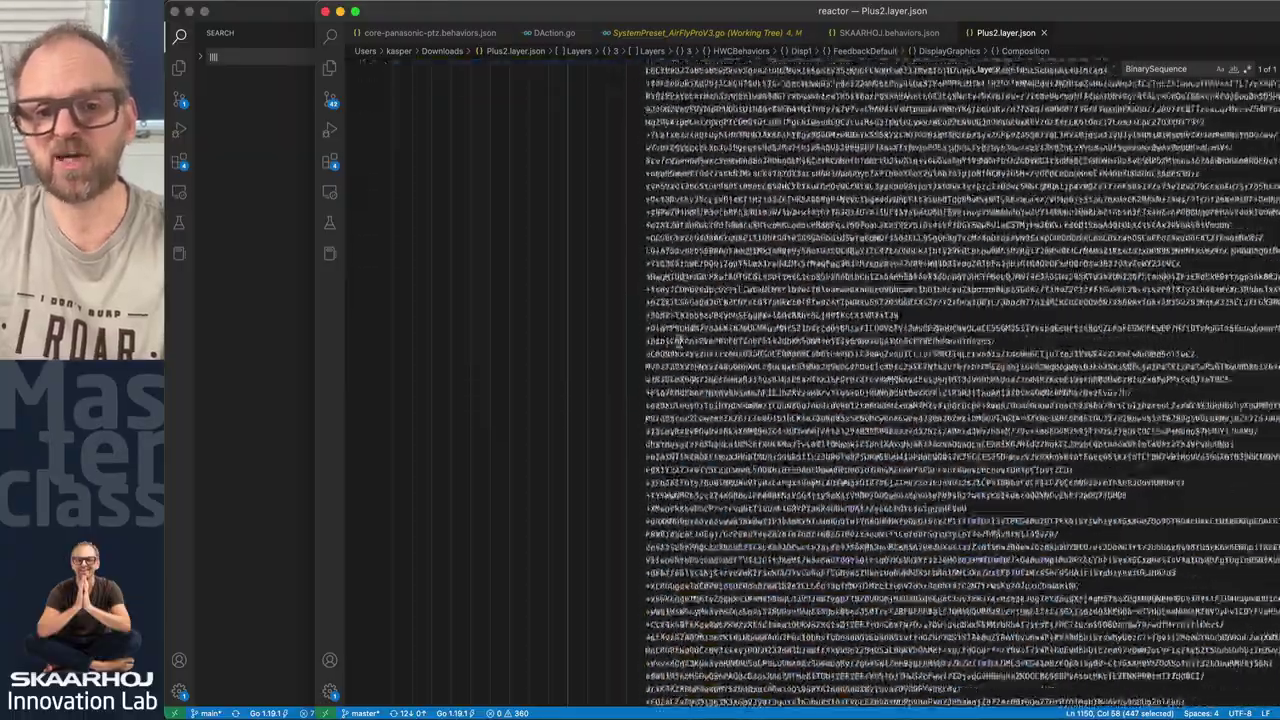
pyautogui.scroll(-10, 678, 342)
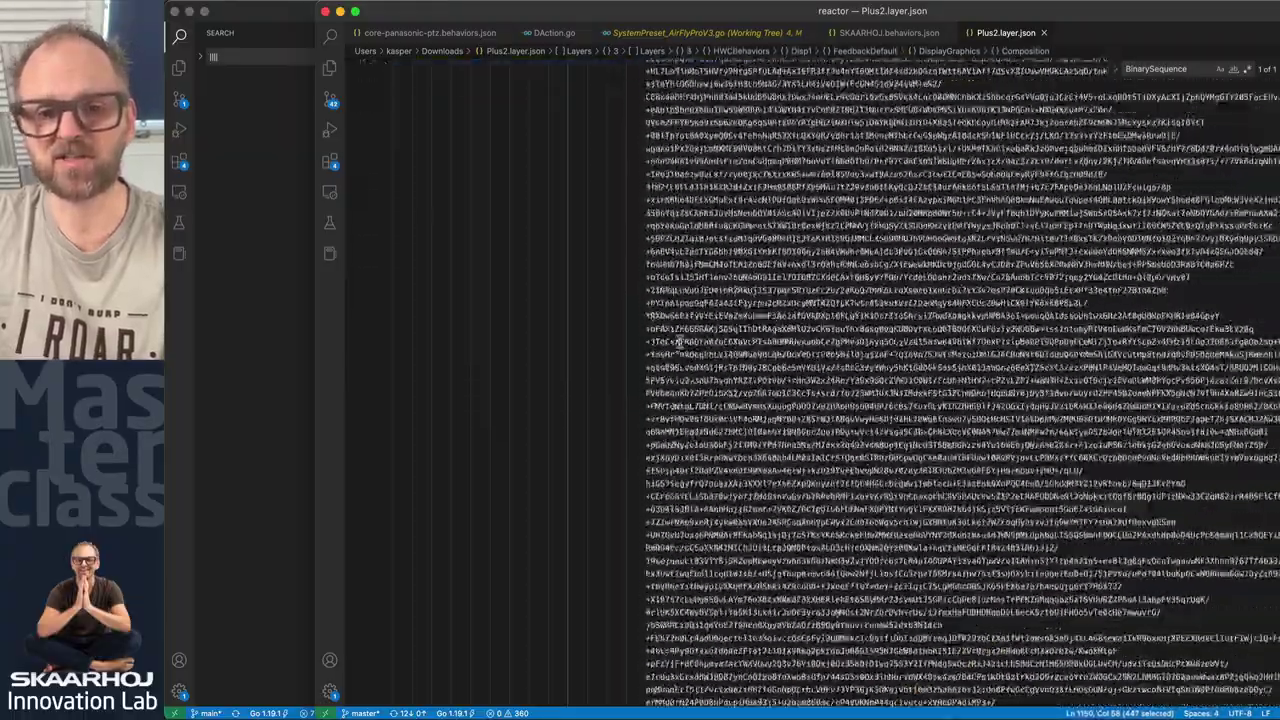
pyautogui.scroll(-10, 678, 342)
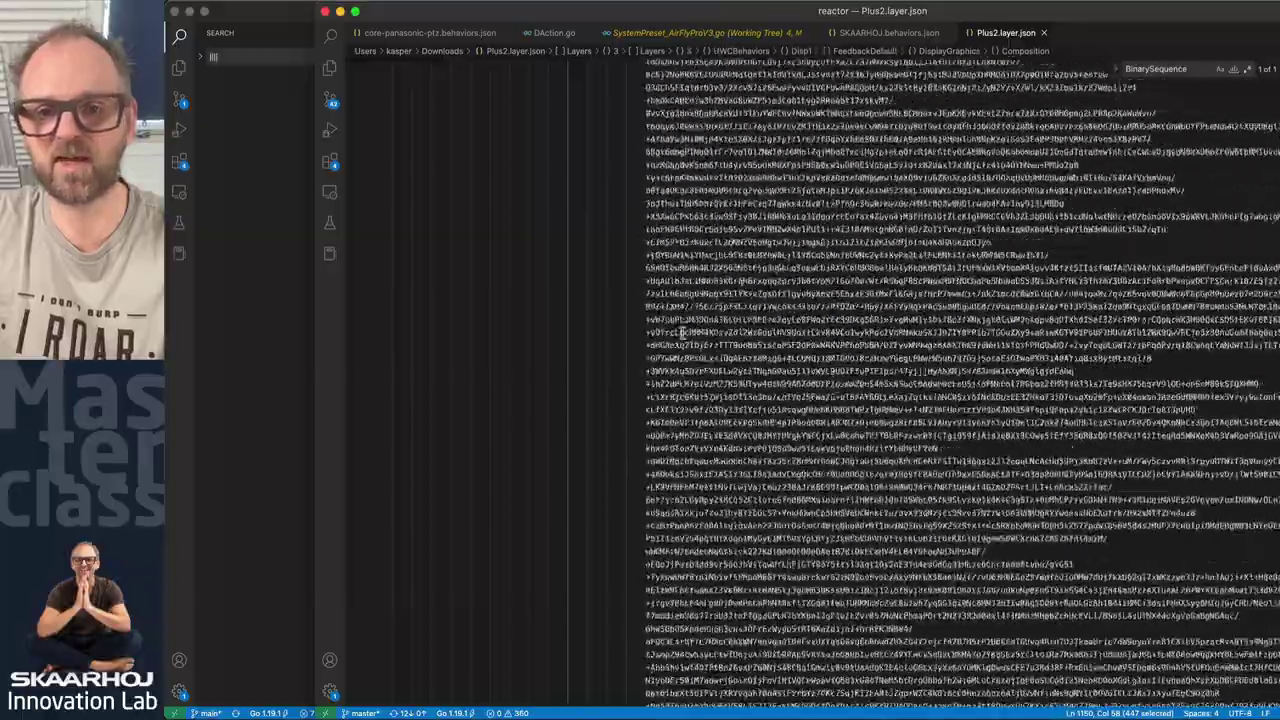
pyautogui.scroll(-10, 680, 330)
pyautogui.scroll(10, 680, 330)
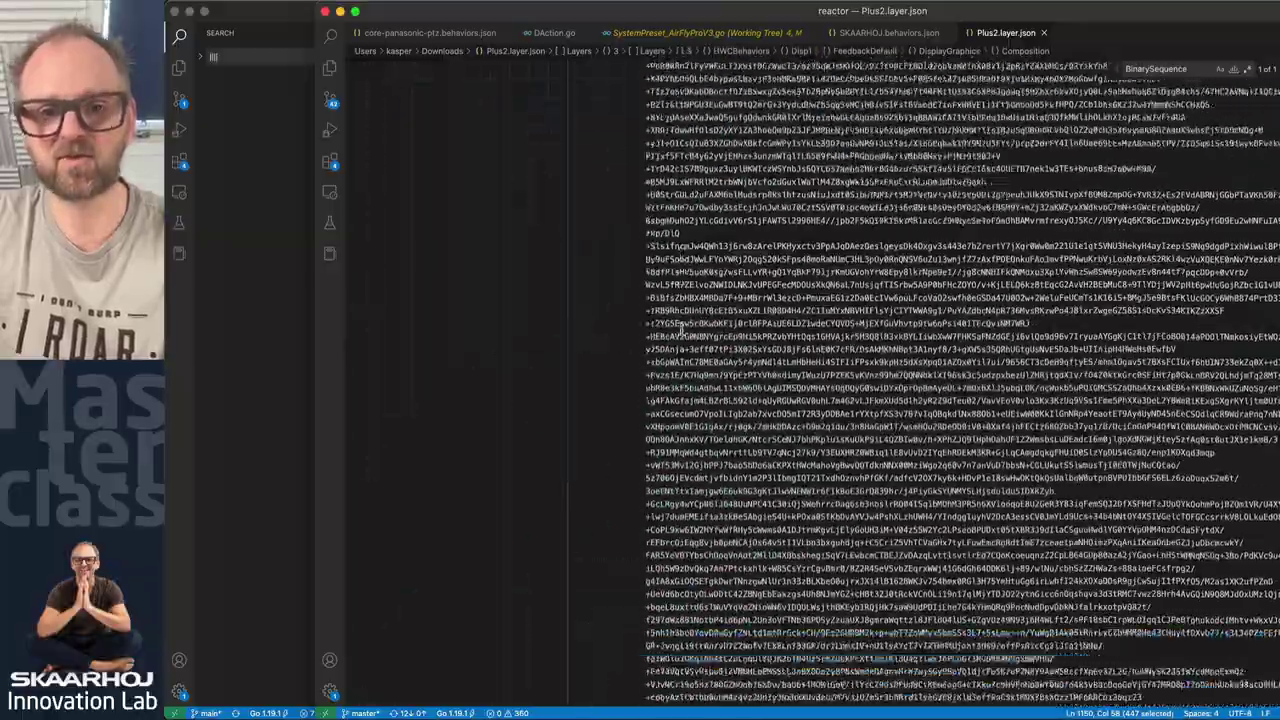
pyautogui.scroll(-10, 680, 330)
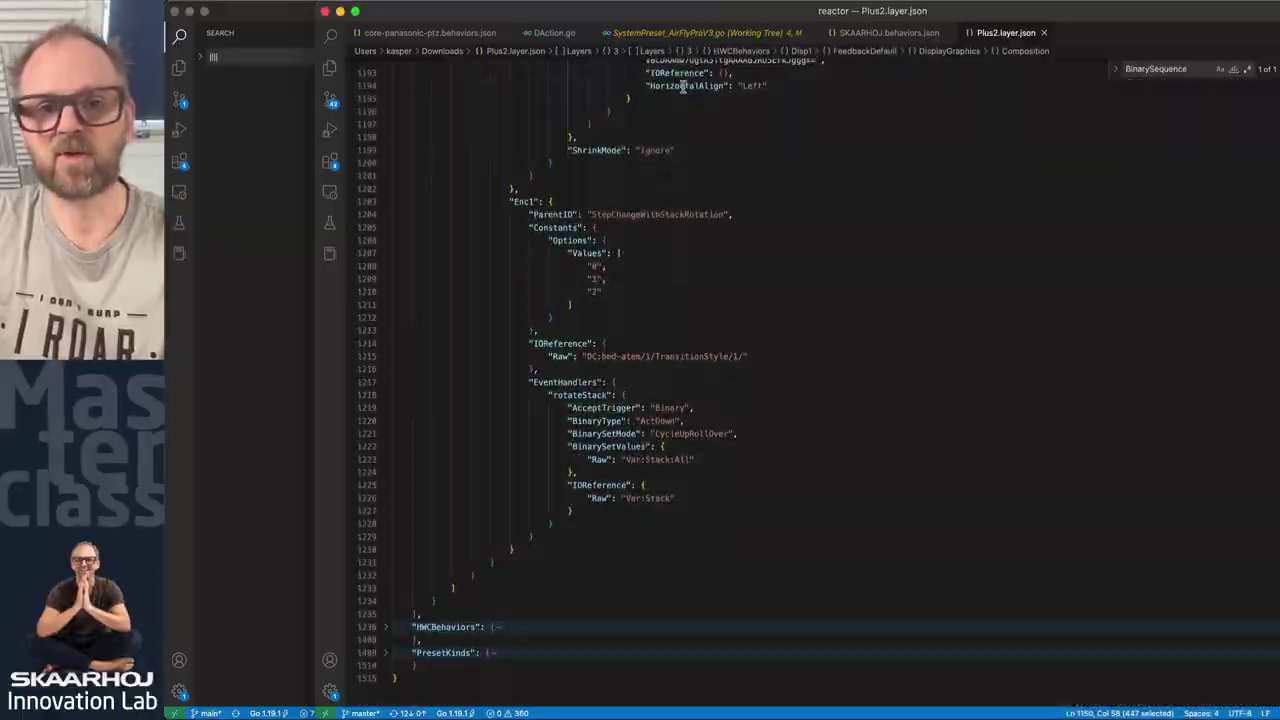
pyautogui.moveTo(683, 87); pyautogui.dragTo(768, 87)
pyautogui.scroll(5, 570, 383)
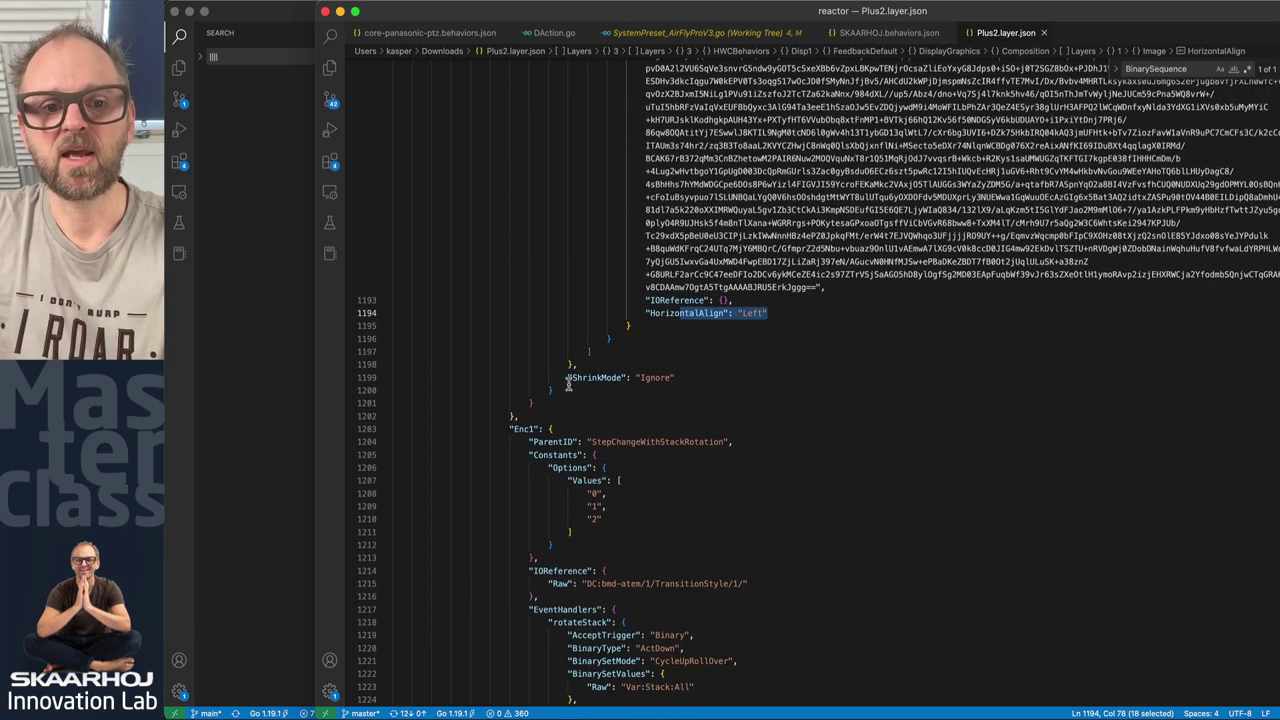
pyautogui.moveTo(568, 378); pyautogui.dragTo(686, 378)
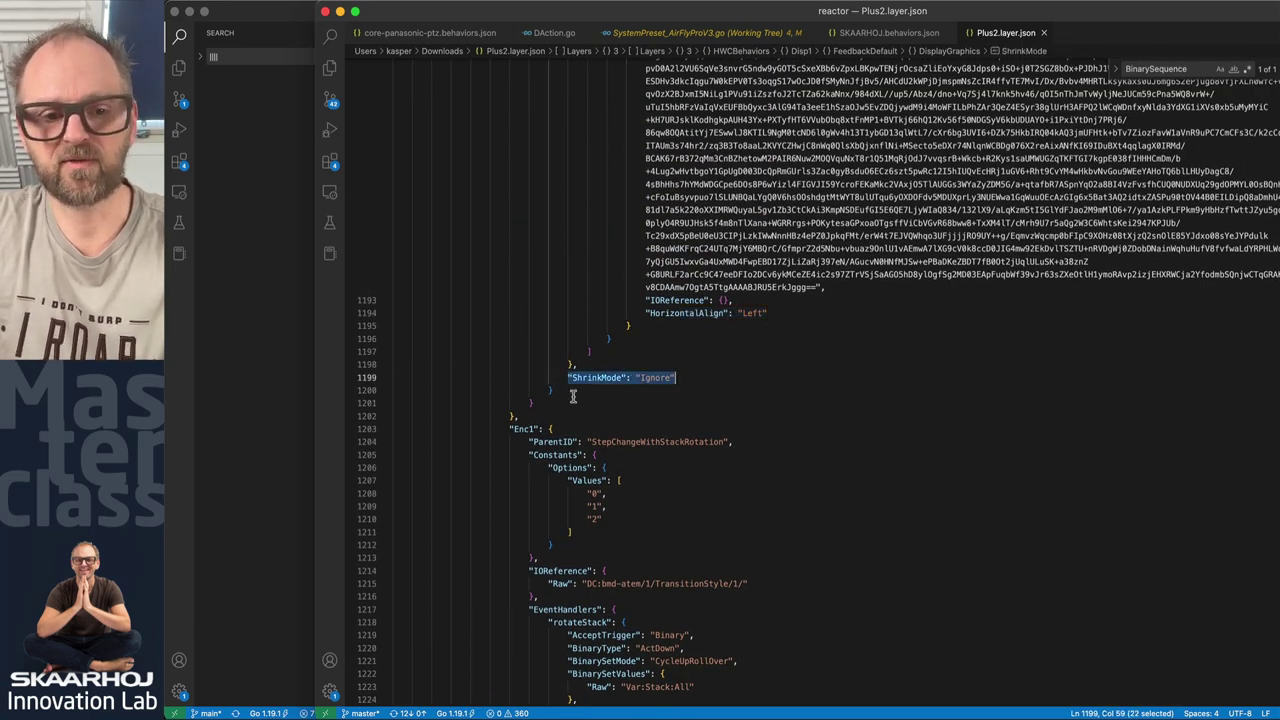
pyautogui.scroll(10, 575, 390)
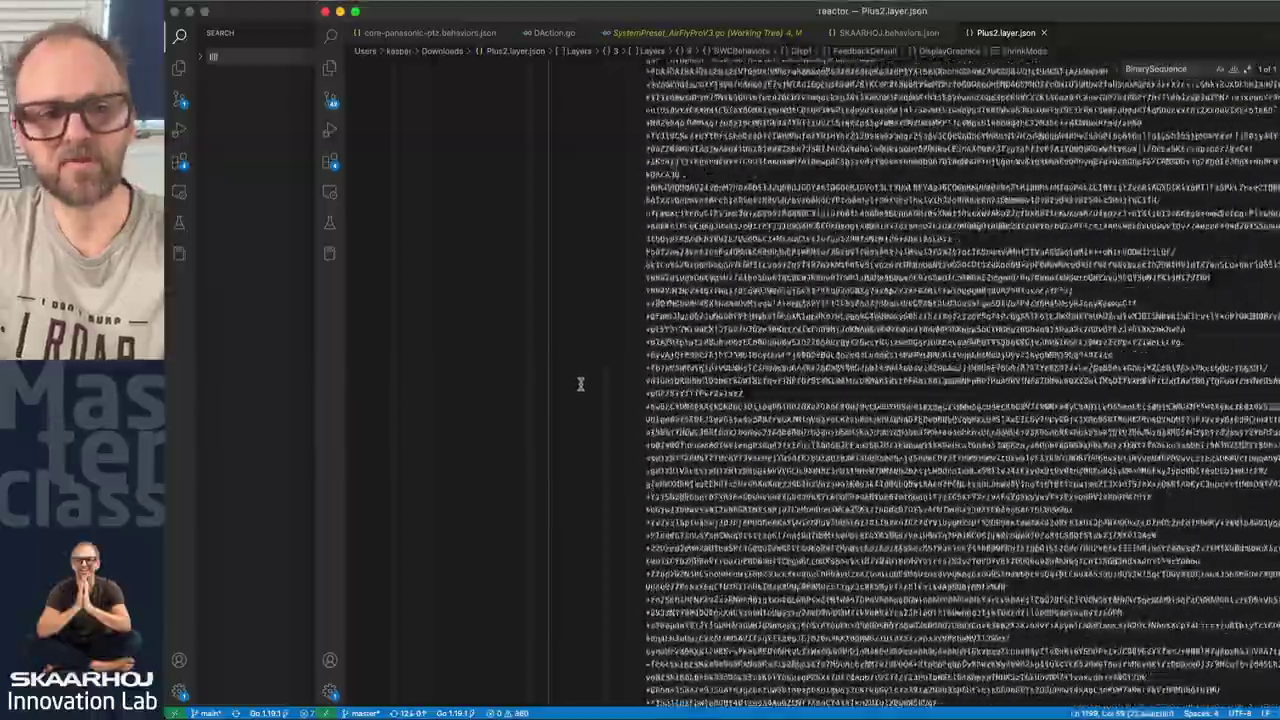
pyautogui.scroll(5, 580, 383)
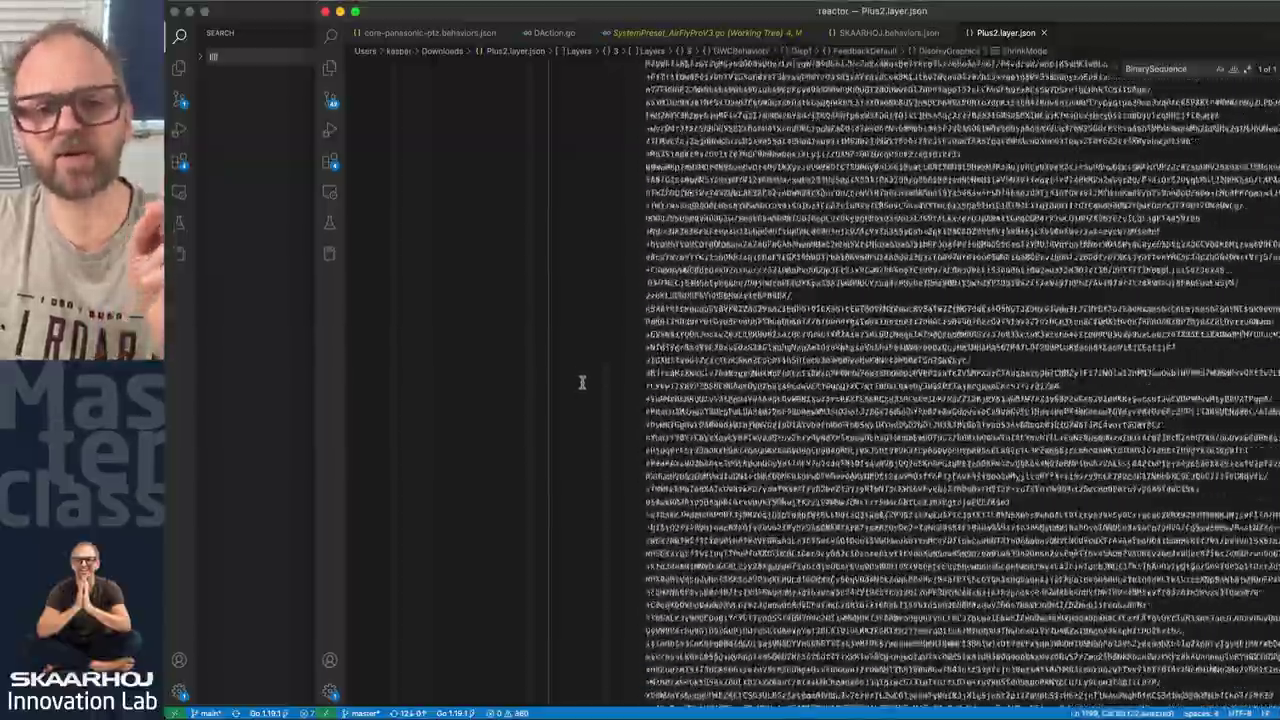
# Collapse the inline image layer in Disp1's composition in Plus2.layer.json and expand the graphics layer to examine its full object.
pyautogui.scroll(10, 582, 382)
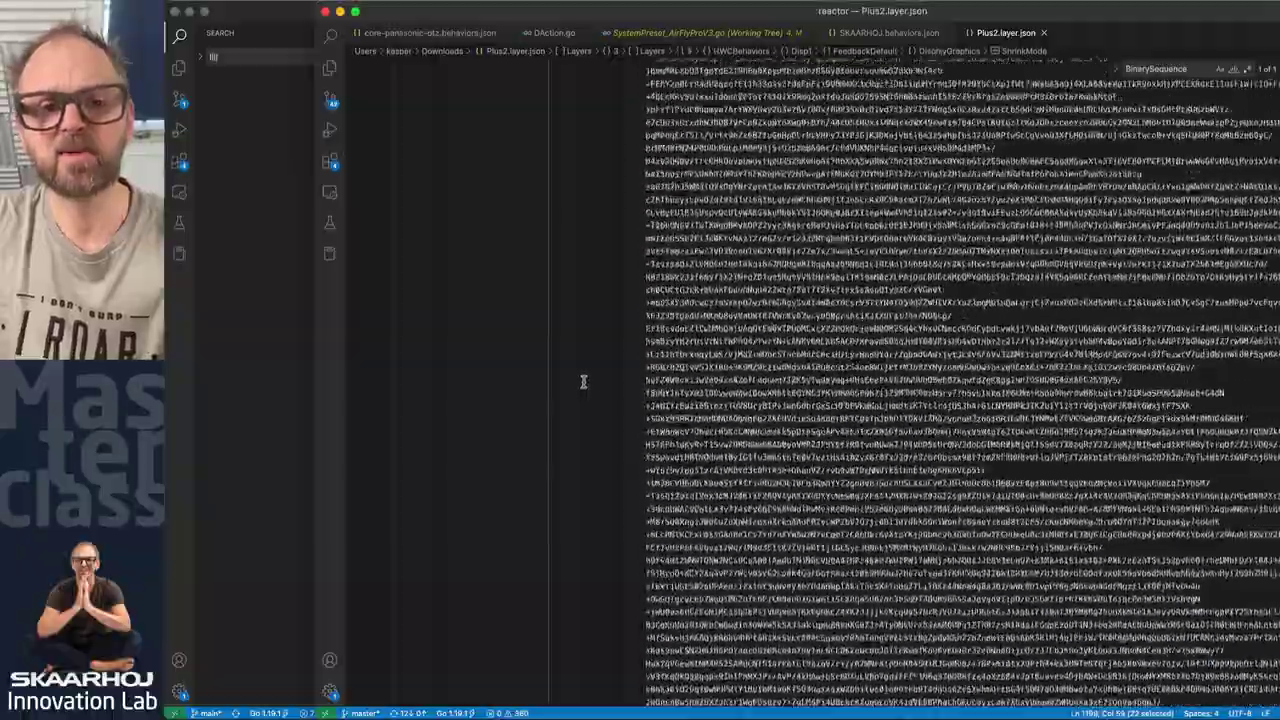
pyautogui.scroll(10, 583, 381)
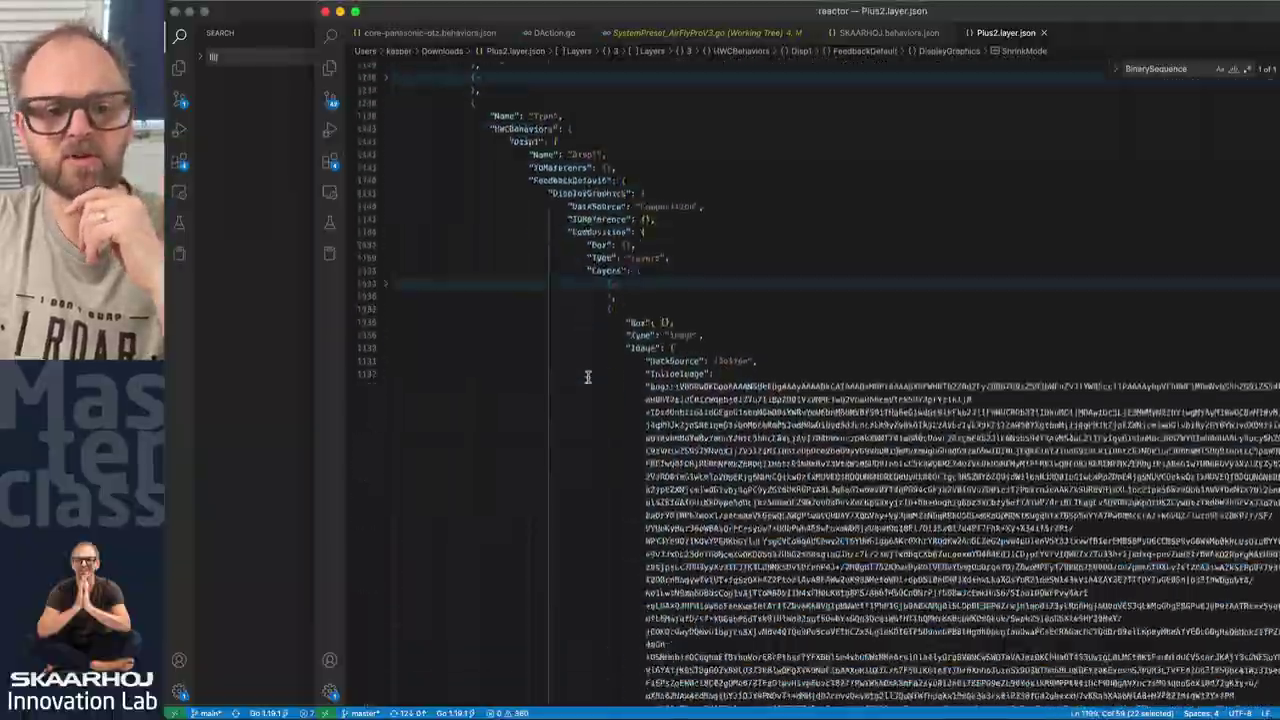
pyautogui.scroll(-2, 588, 377)
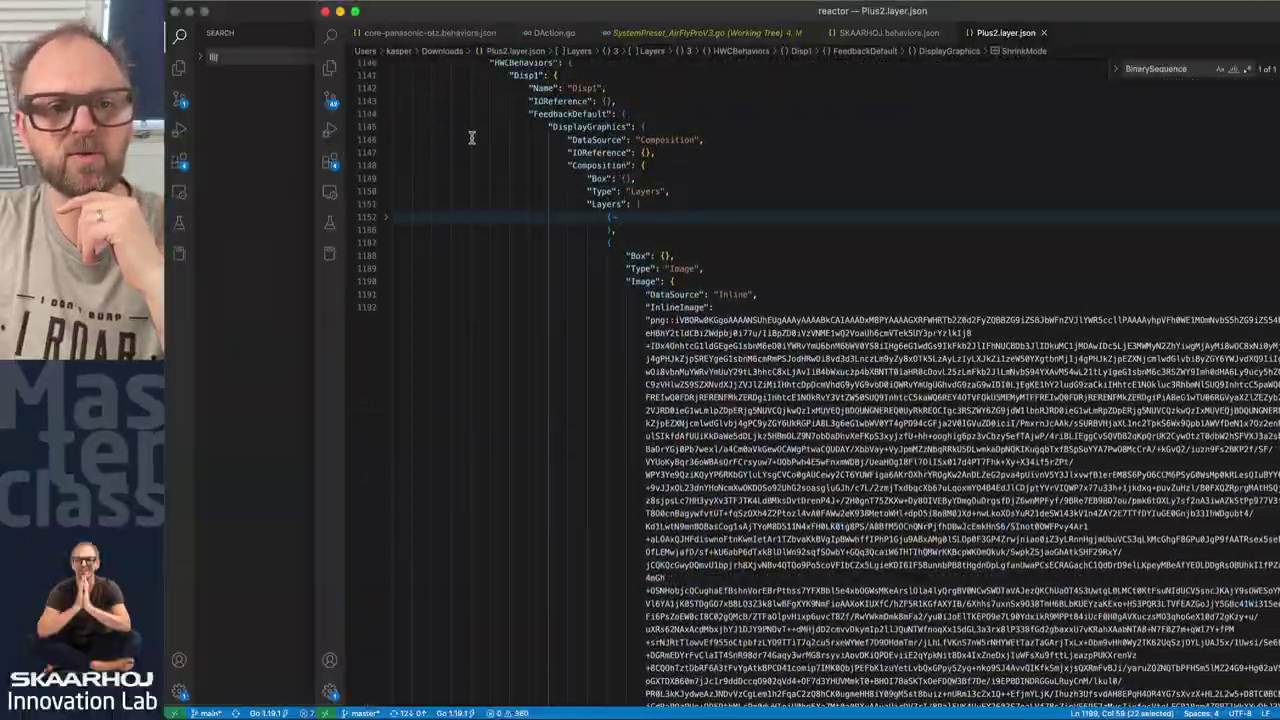
pyautogui.click(386, 244)
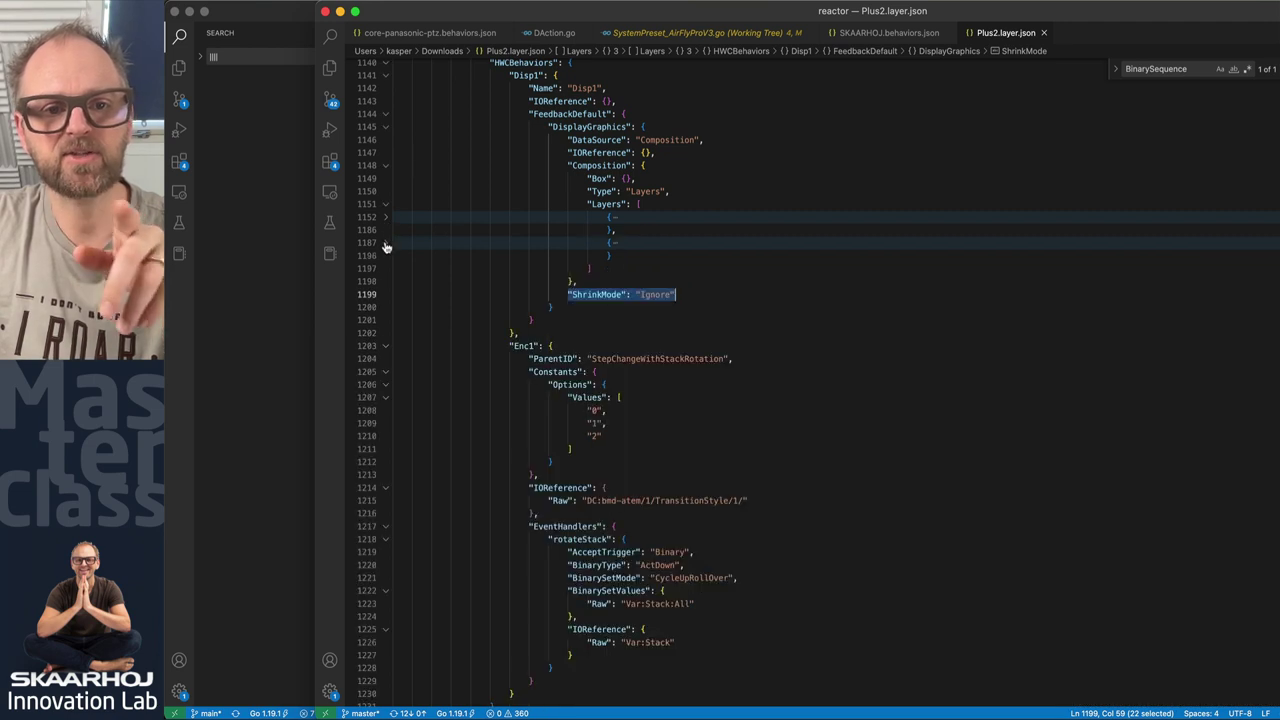
pyautogui.click(386, 218)
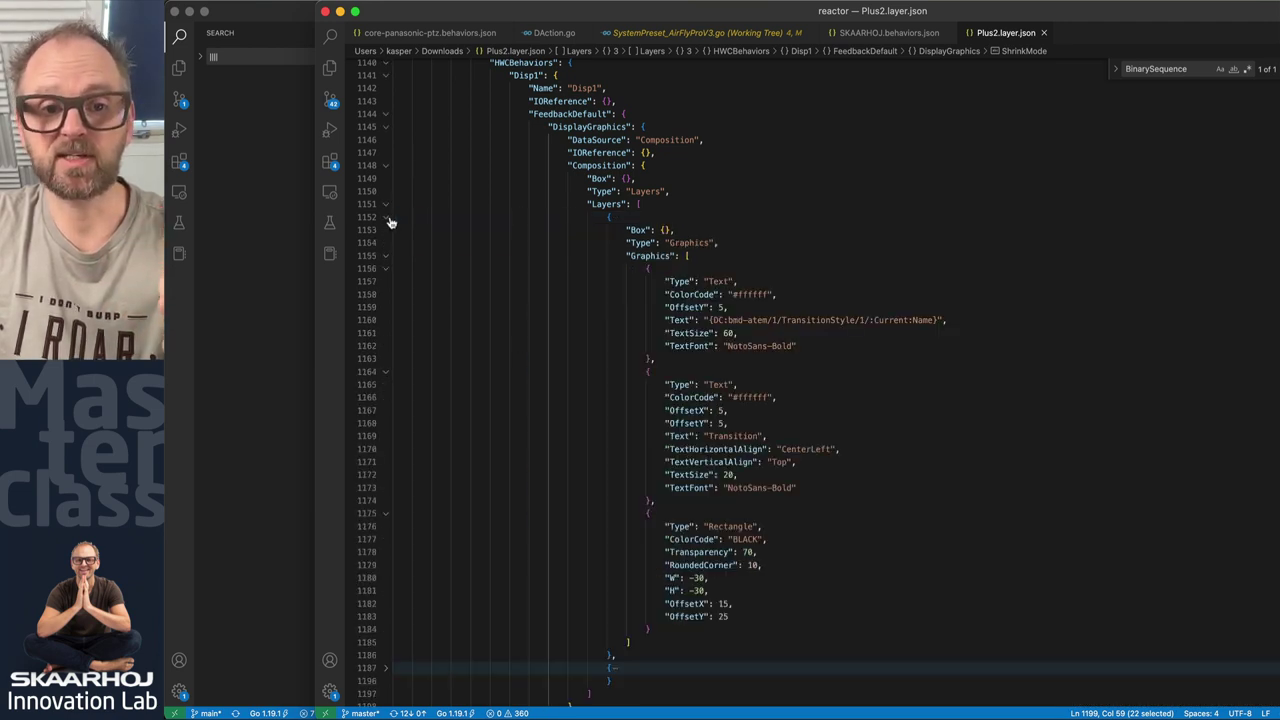
pyautogui.moveTo(606, 218); pyautogui.dragTo(645, 655)
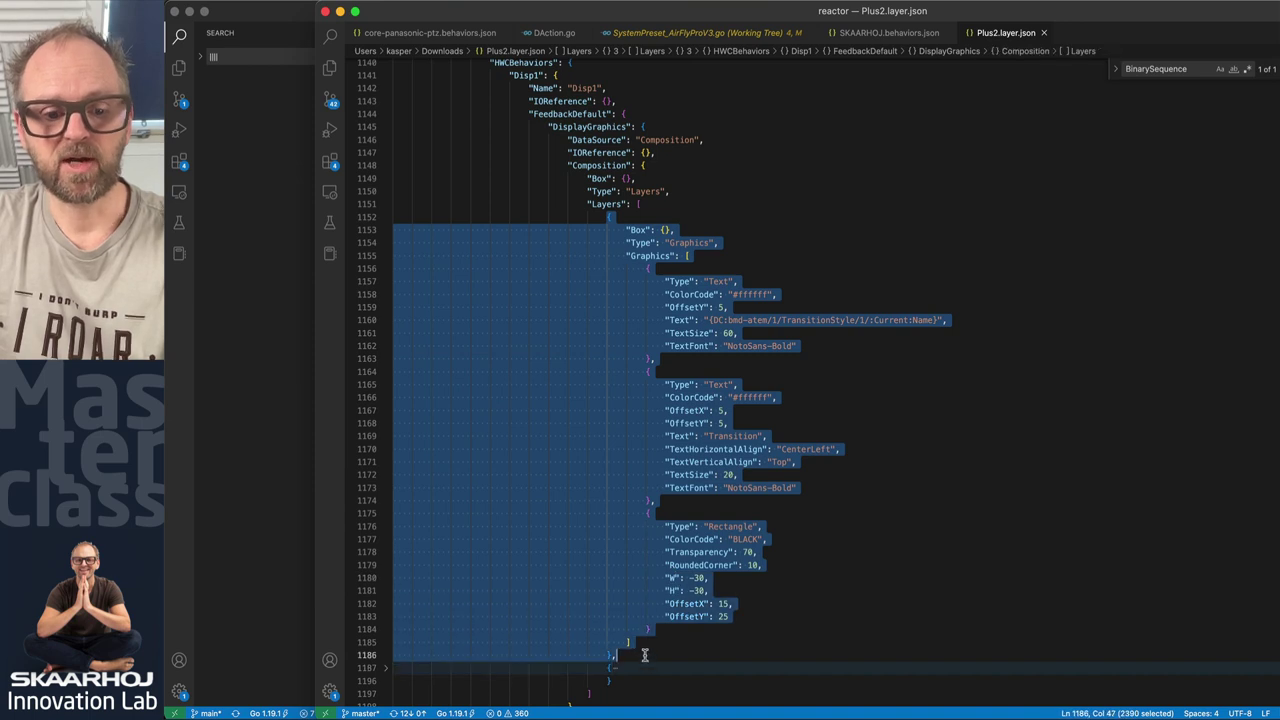
pyautogui.click(746, 308)
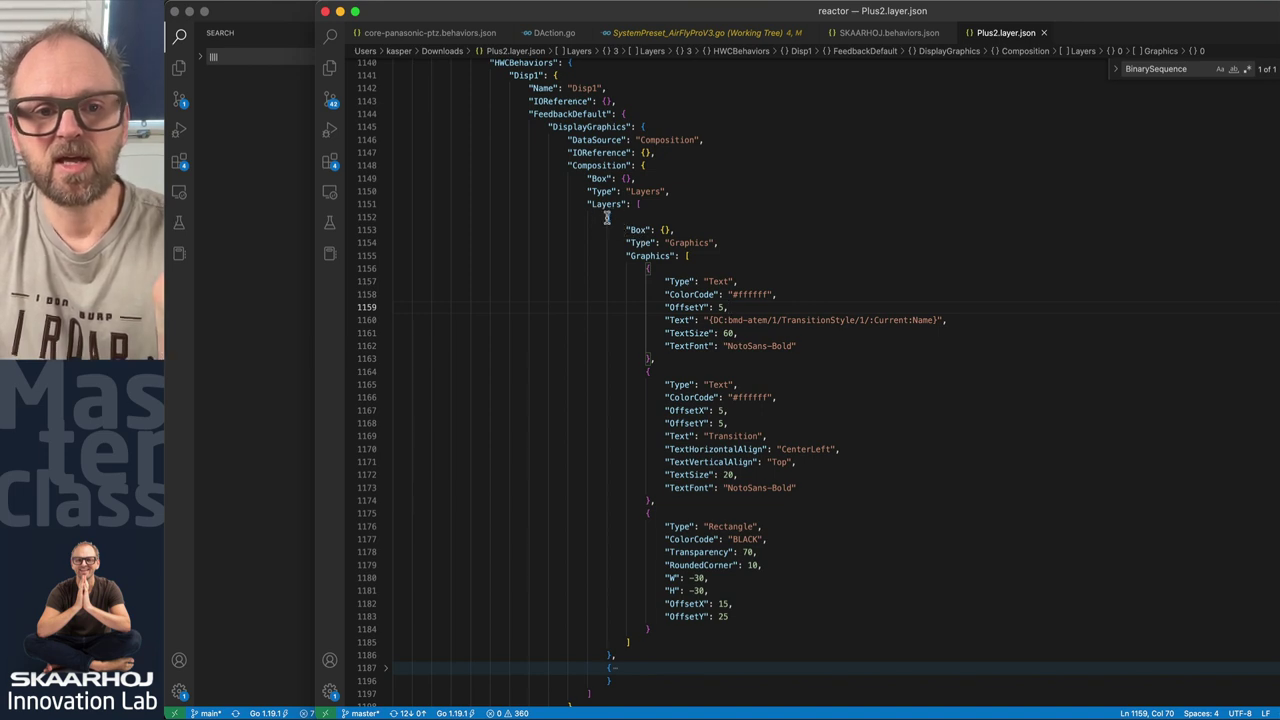
# Examine the Graphics array and the TransitionStyle reference with its Current:Name suffix in the first text element.
pyautogui.doubleClick(655, 256)
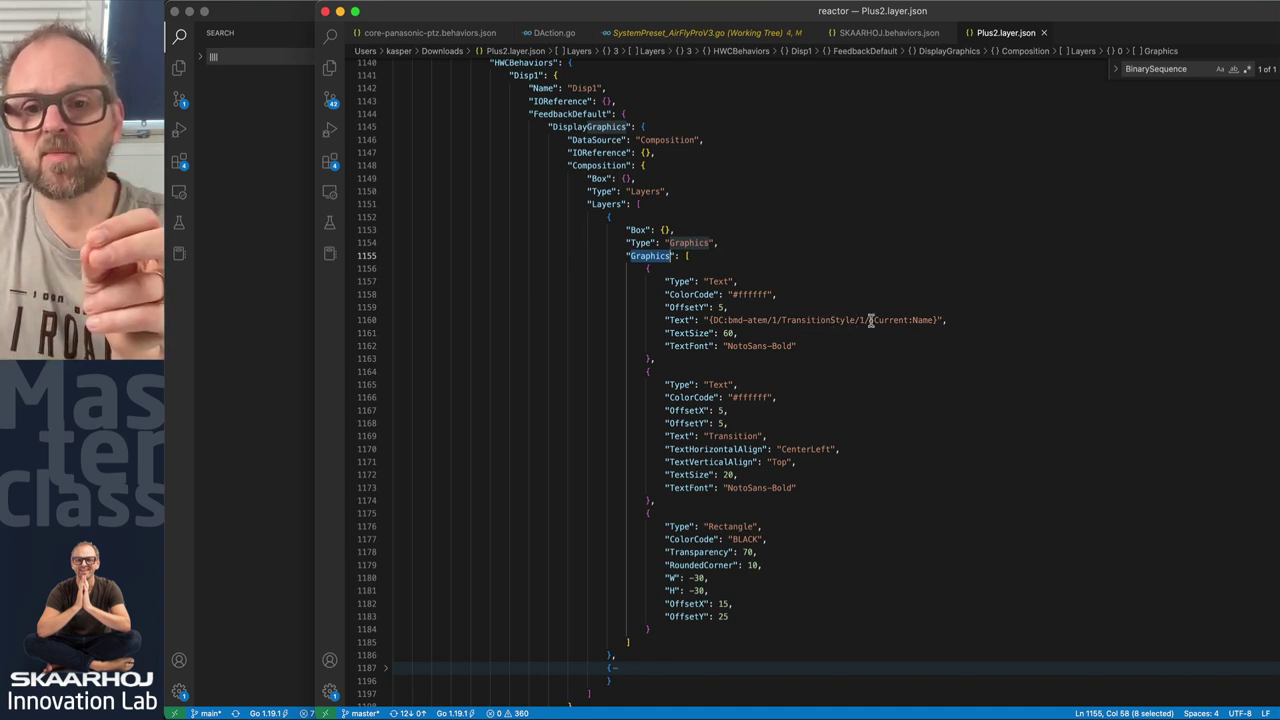
pyautogui.moveTo(870, 320); pyautogui.dragTo(704, 320)
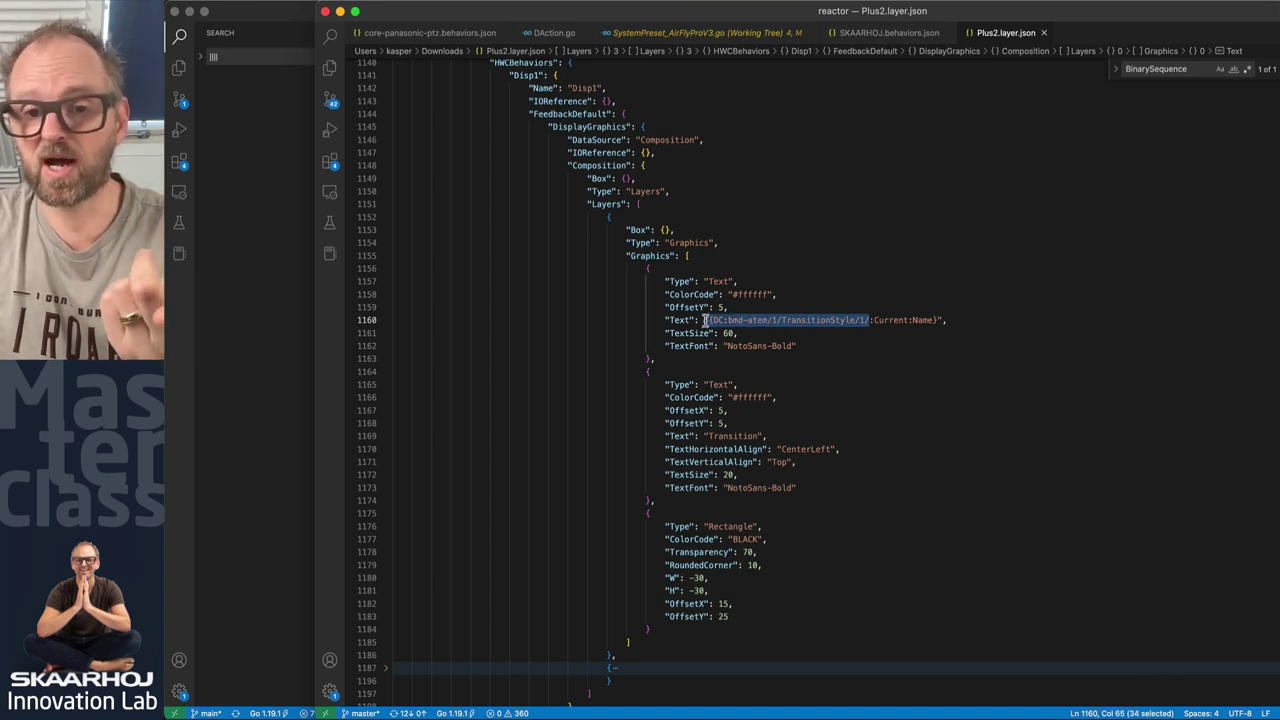
pyautogui.doubleClick(889, 320)
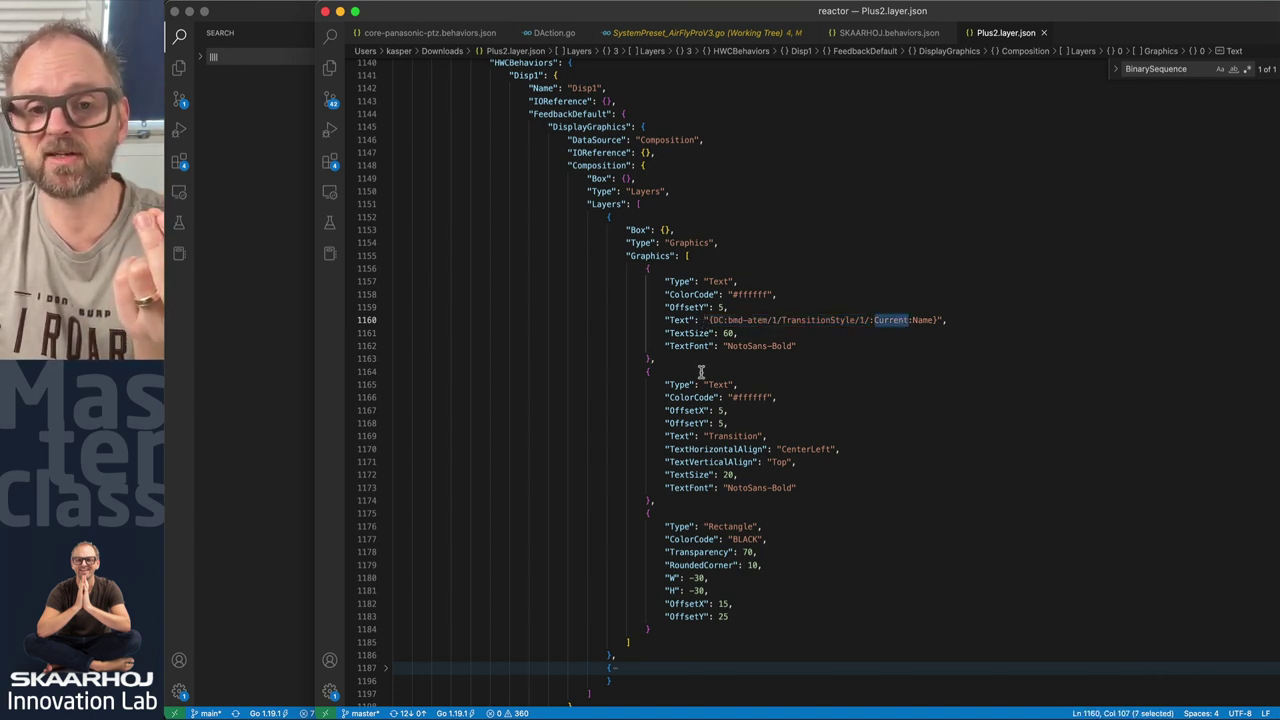
# Copy the whole graphics layer object from Plus2.layer.json and insert it before the image layer in Disp1's Layers array in Reactor.
pyautogui.moveTo(606, 217); pyautogui.dragTo(648, 652)
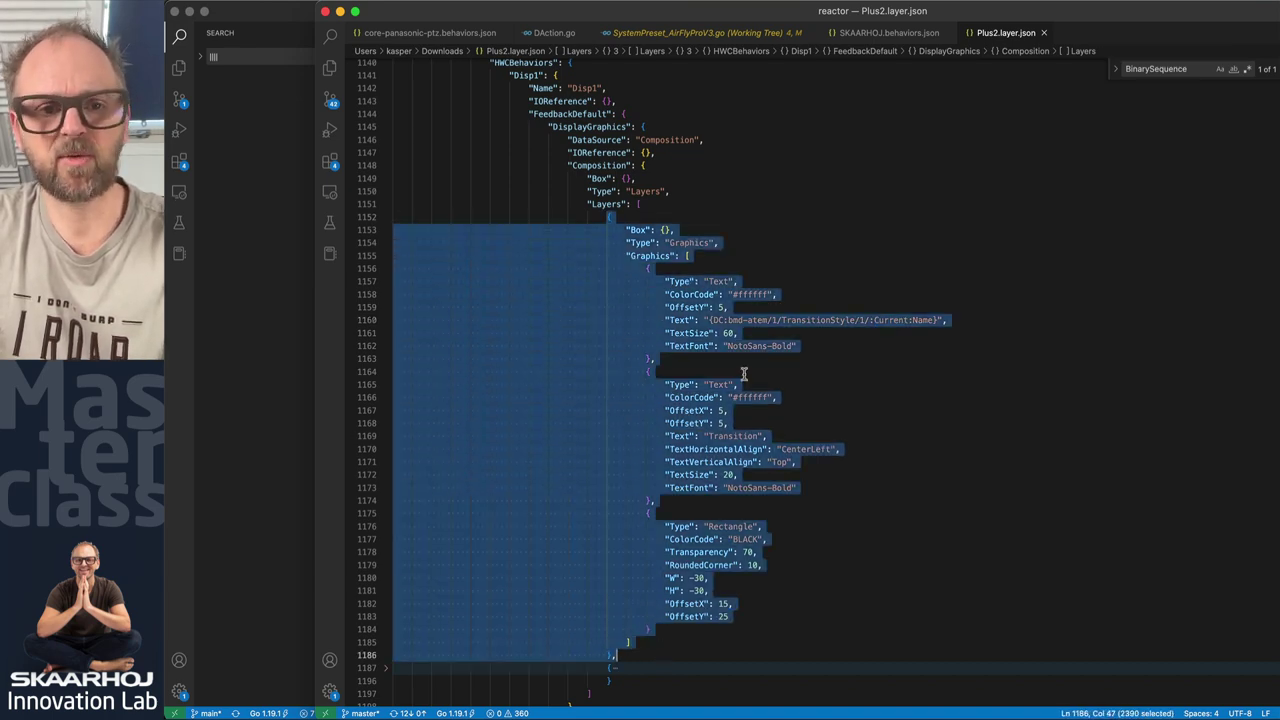
pyautogui.press('super+Tab')
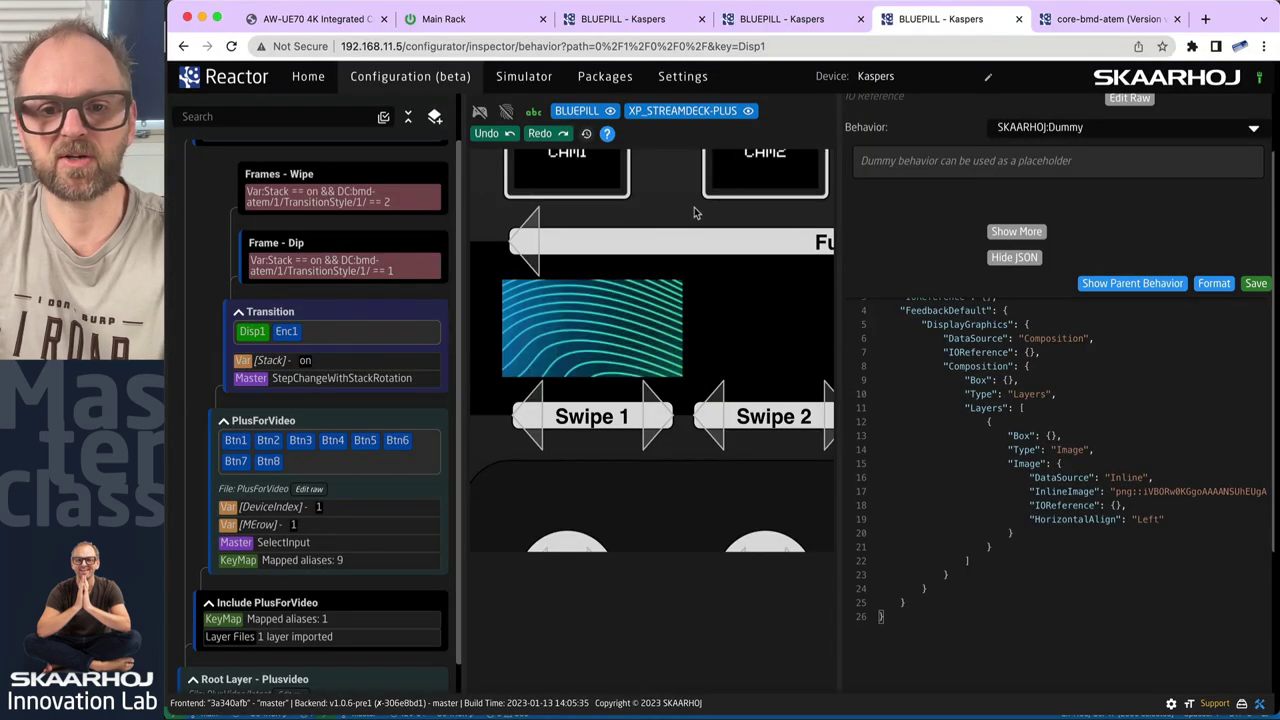
pyautogui.click(1036, 410)
pyautogui.press('super+v')
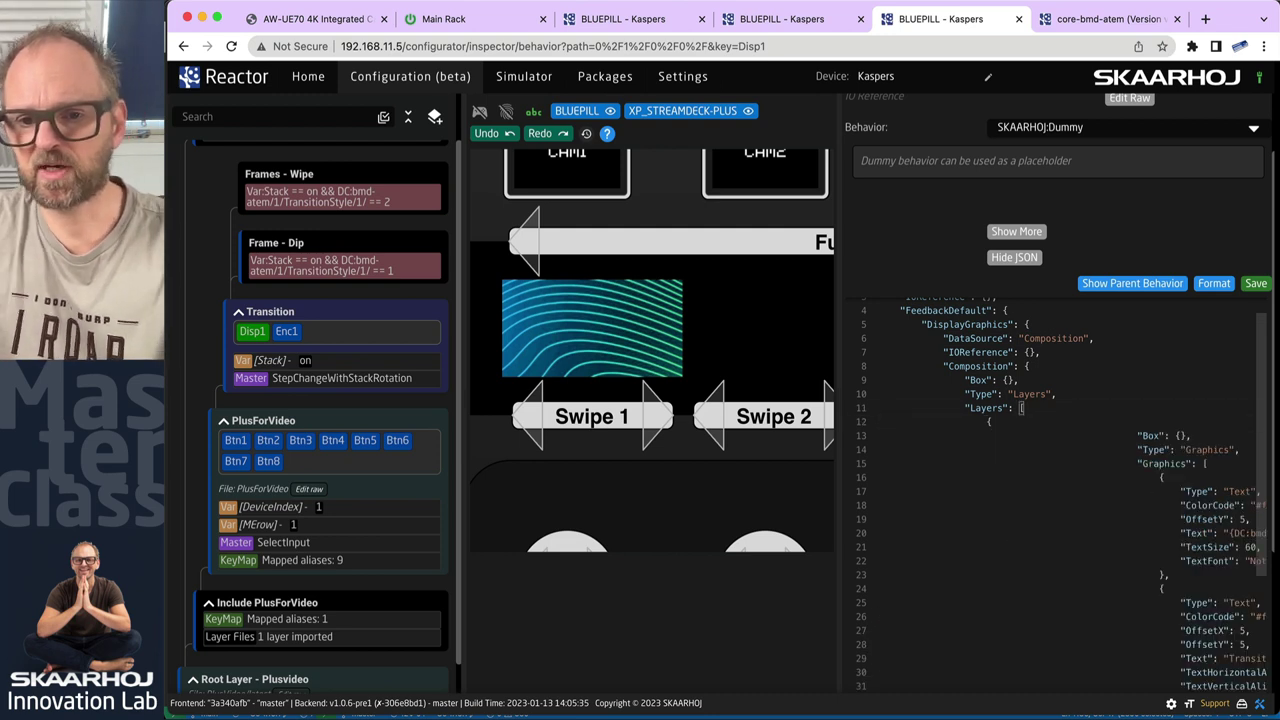
# Format the JSON with the inserted graphics layer and save Disp1's behavior definition.
pyautogui.scroll(-5, 1037, 477)
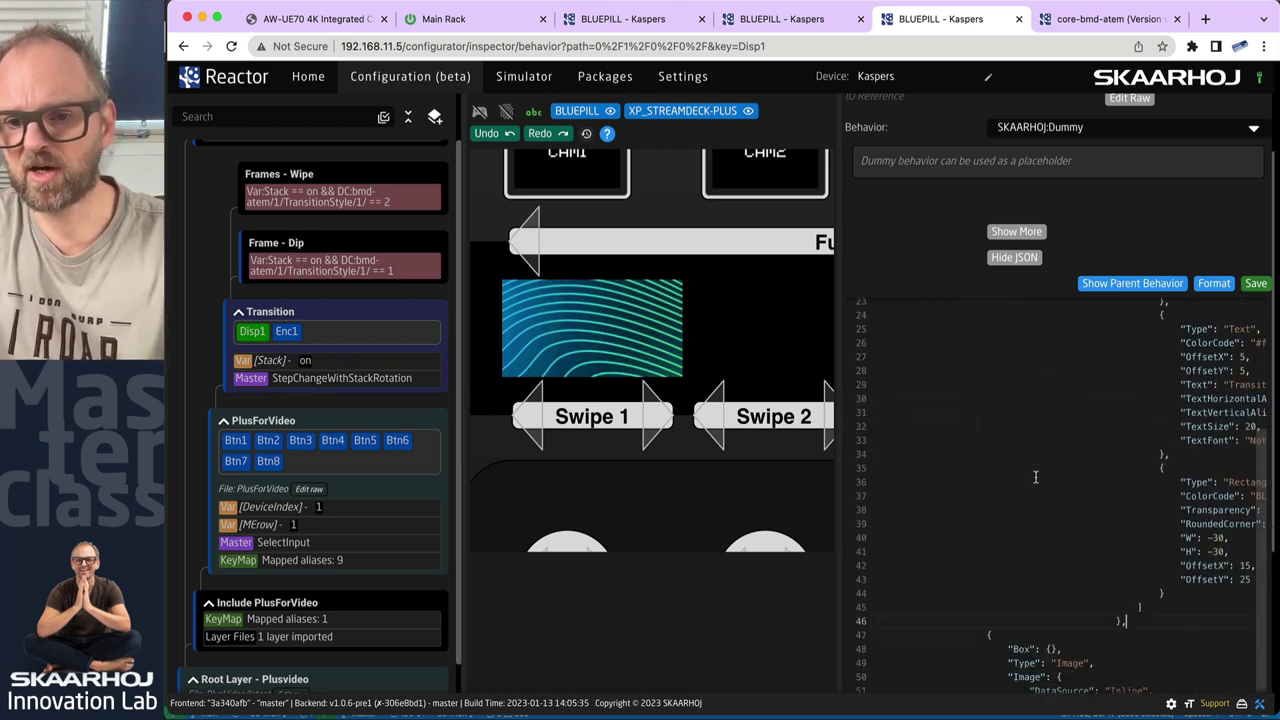
pyautogui.click(1214, 284)
pyautogui.scroll(3, 1076, 390)
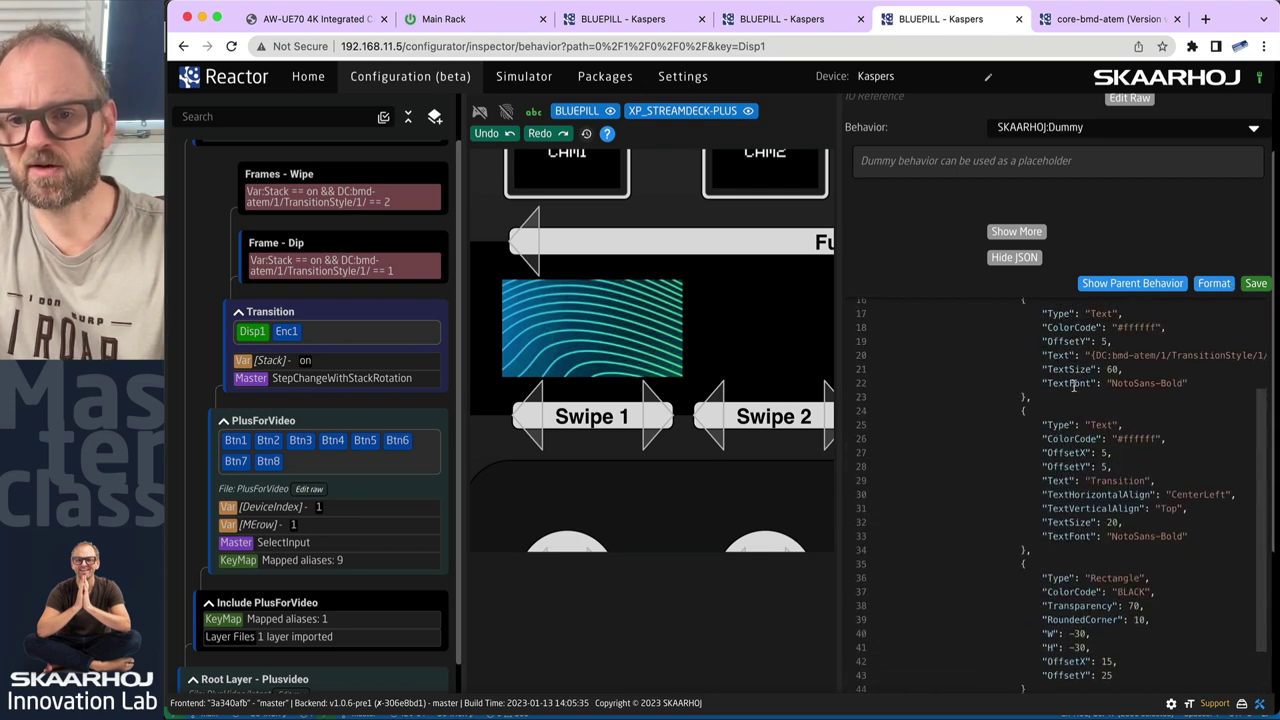
pyautogui.scroll(3, 1076, 390)
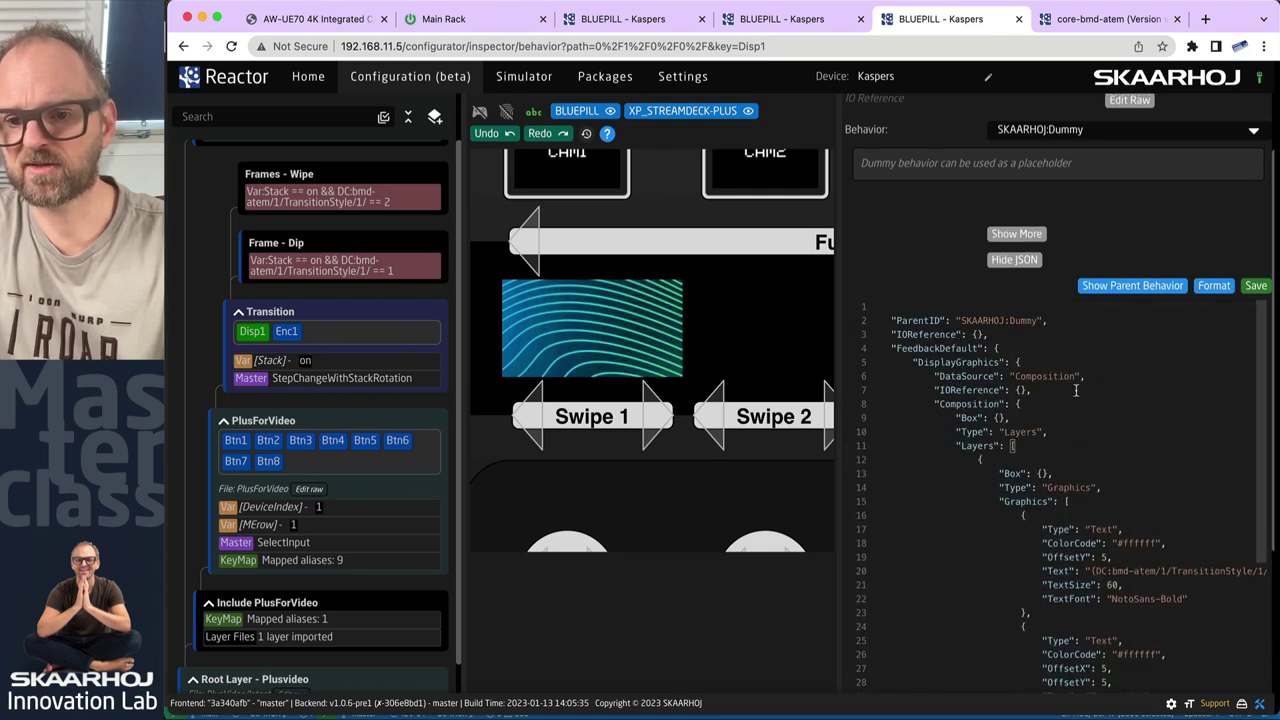
pyautogui.click(1256, 286)
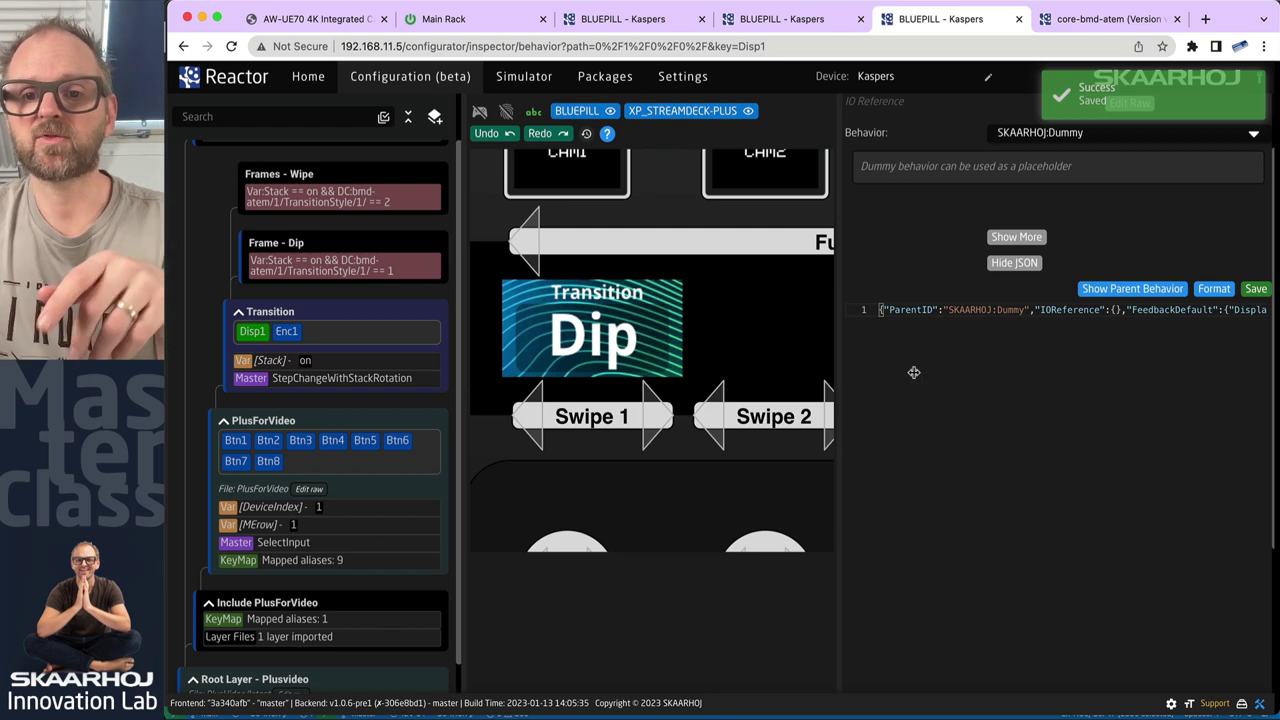
# Reformat the saved JSON and examine the two text elements in the graphics layer.
pyautogui.click(1214, 289)
pyautogui.scroll(-3, 1138, 492)
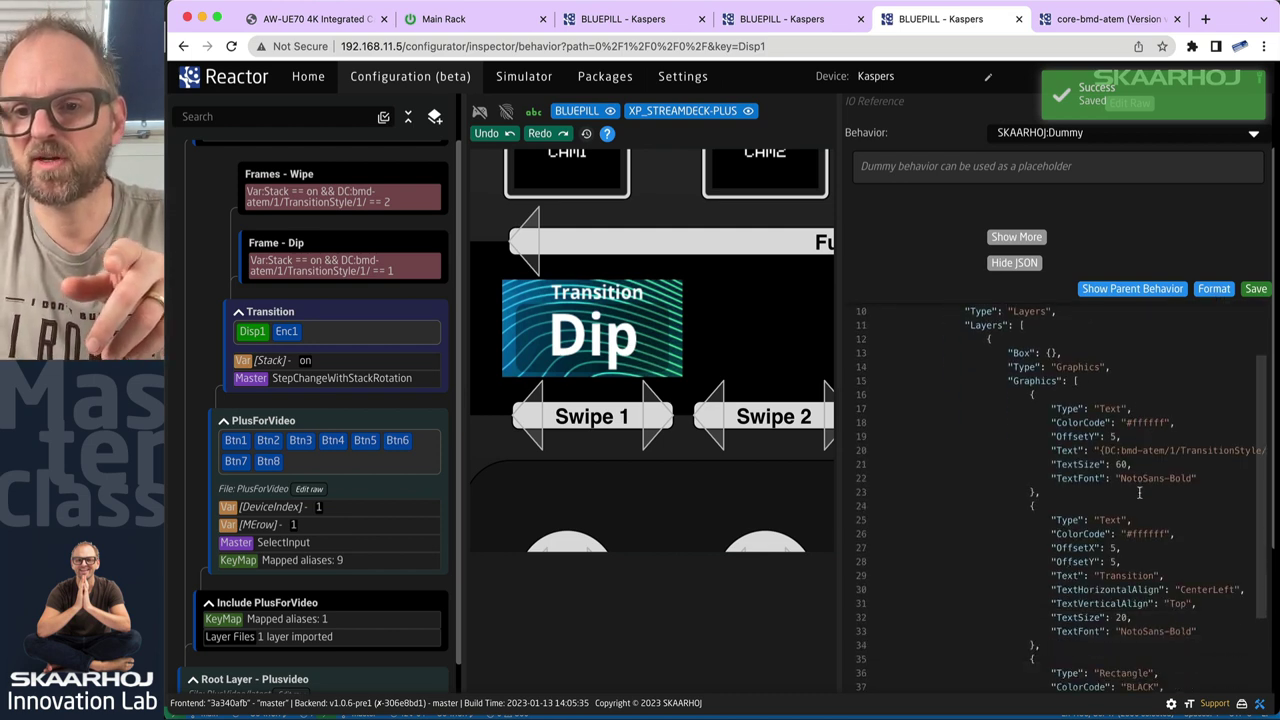
pyautogui.hscroll(5, 1140, 485)
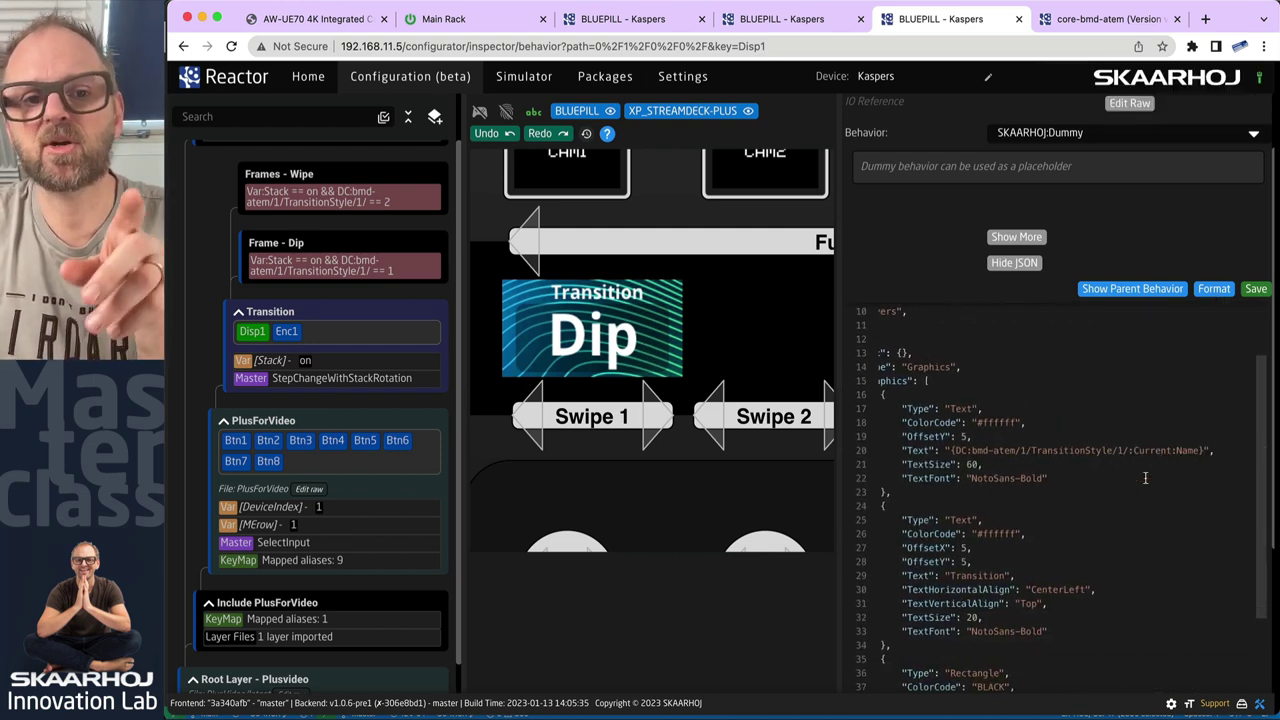
pyautogui.scroll(-5, 1000, 532)
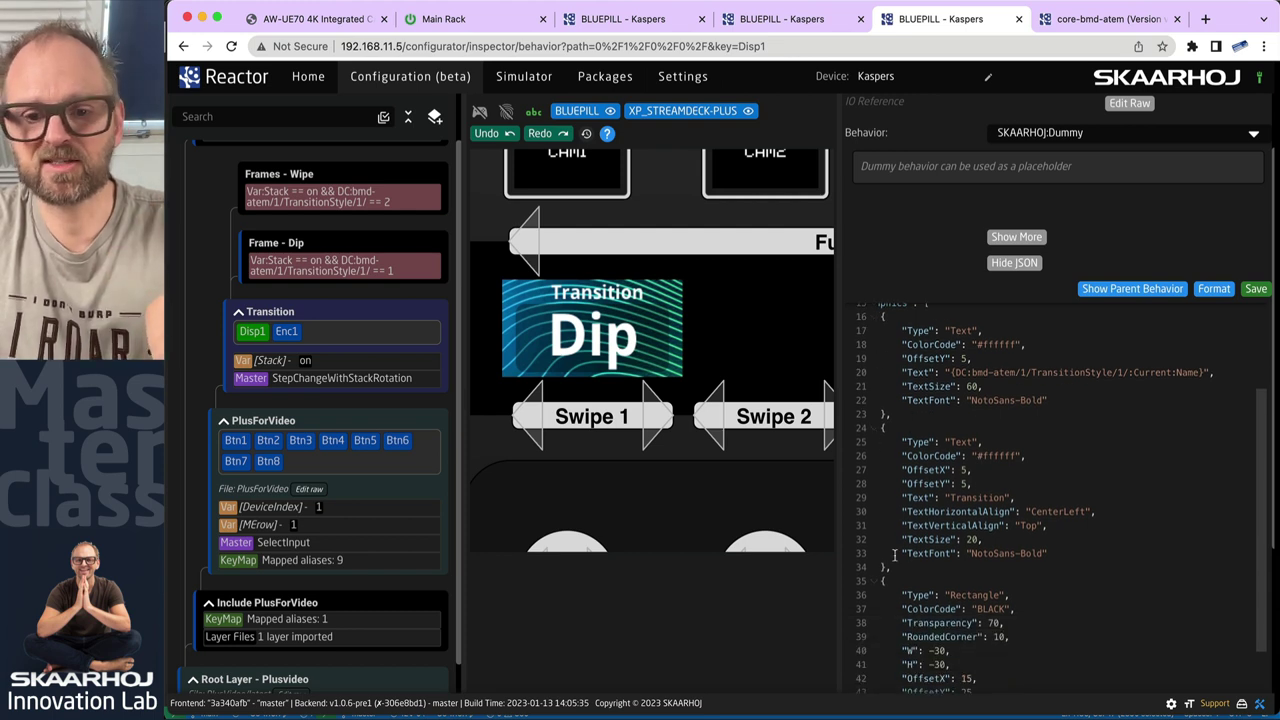
pyautogui.hscroll(-5, 892, 649)
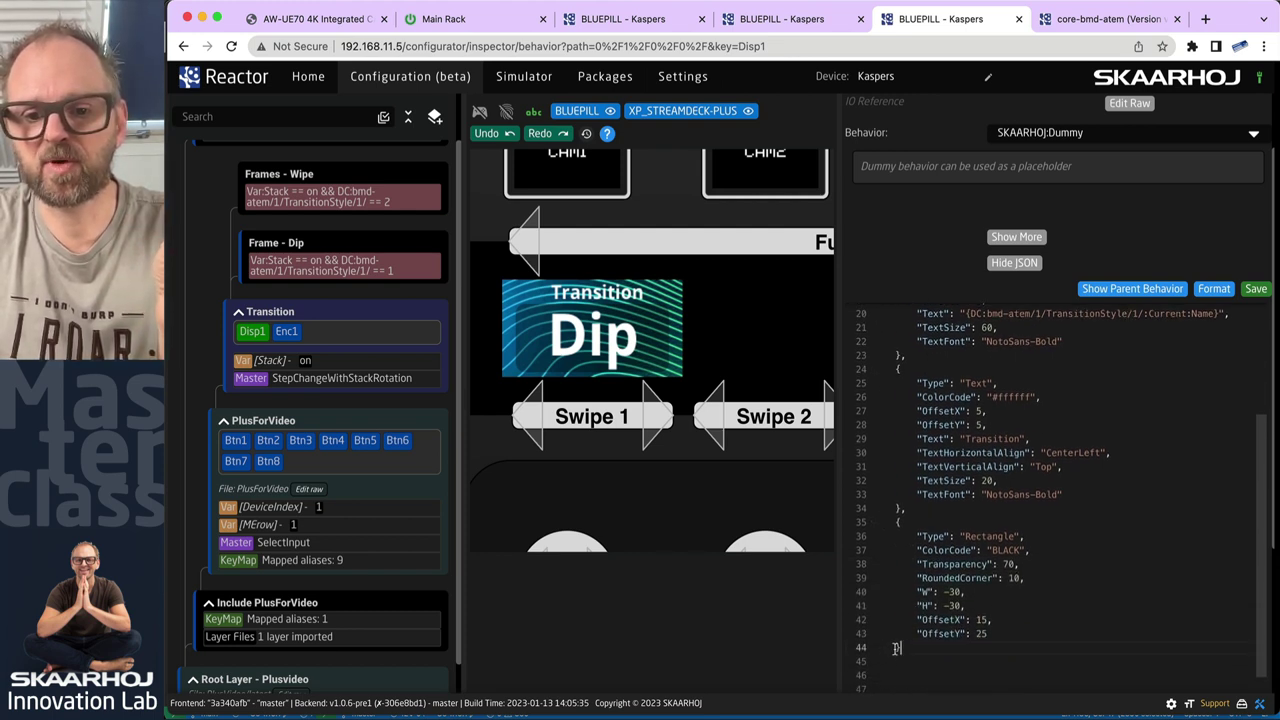
# Examine the Rectangle element's Transparency, W, H and offset properties, comparing the element with the display preview.
pyautogui.moveTo(1037, 648); pyautogui.dragTo(900, 522)
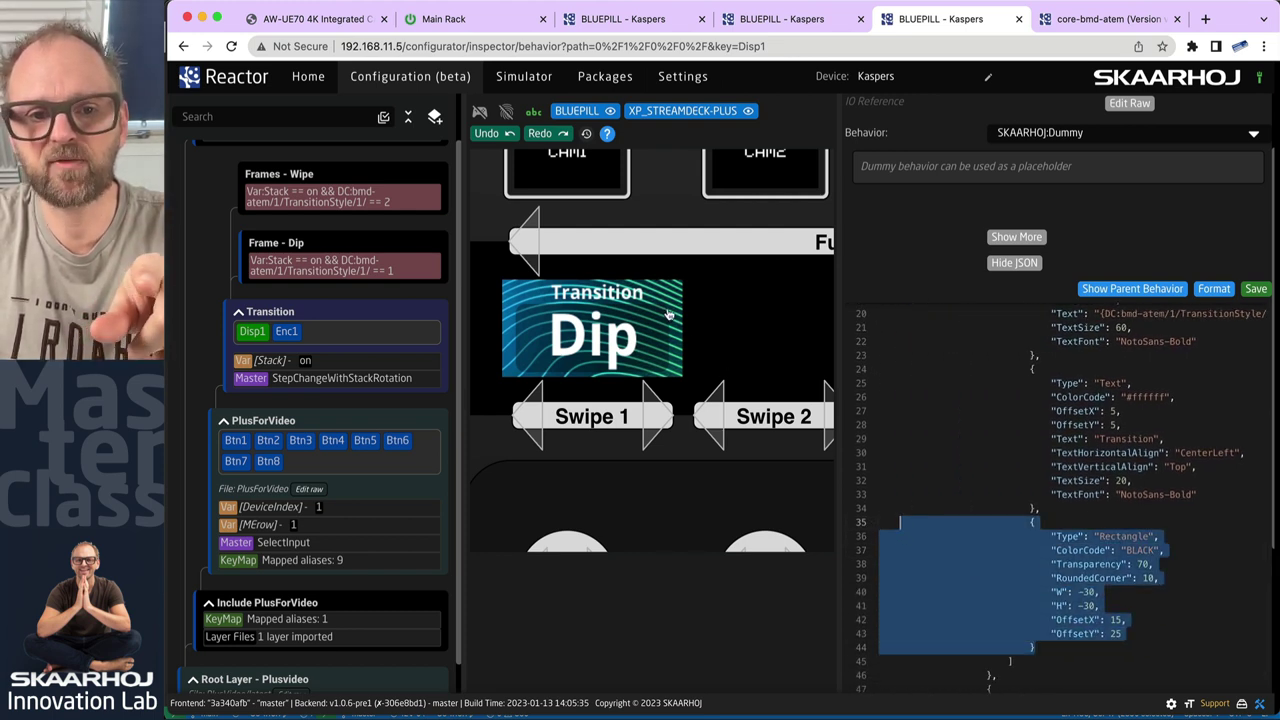
pyautogui.click(545, 378)
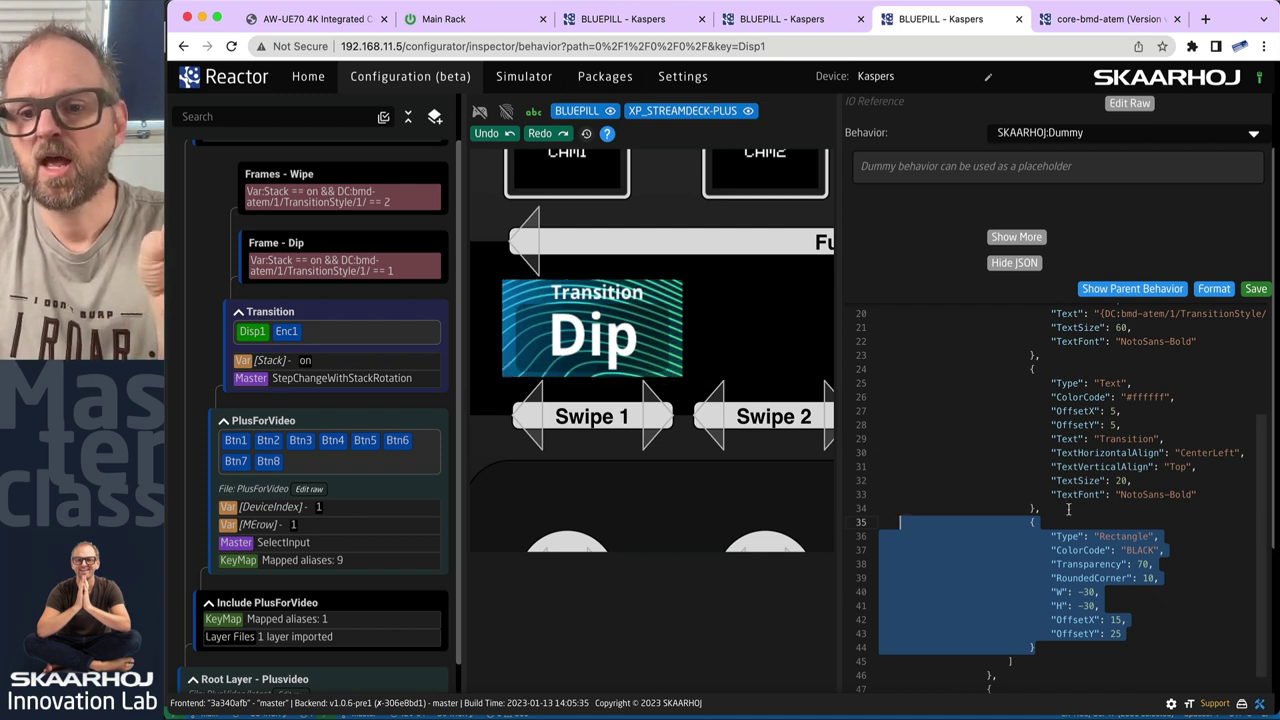
pyautogui.click(1134, 563)
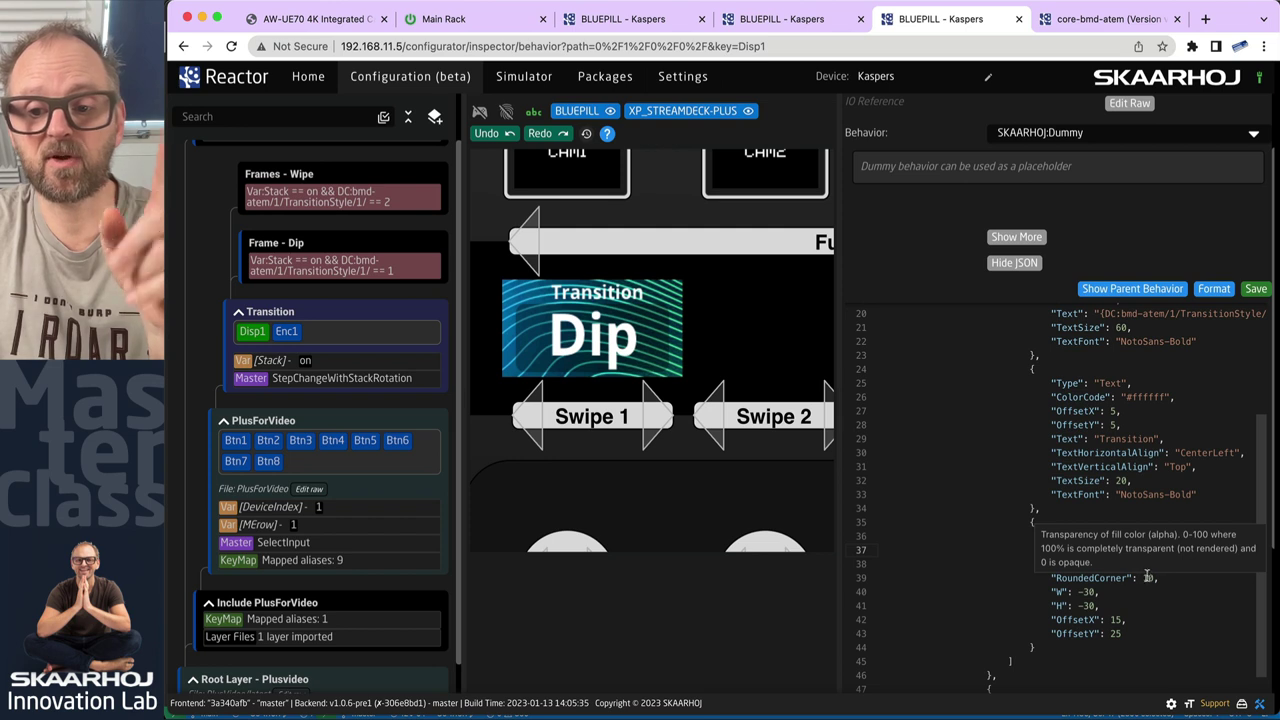
pyautogui.doubleClick(1143, 565)
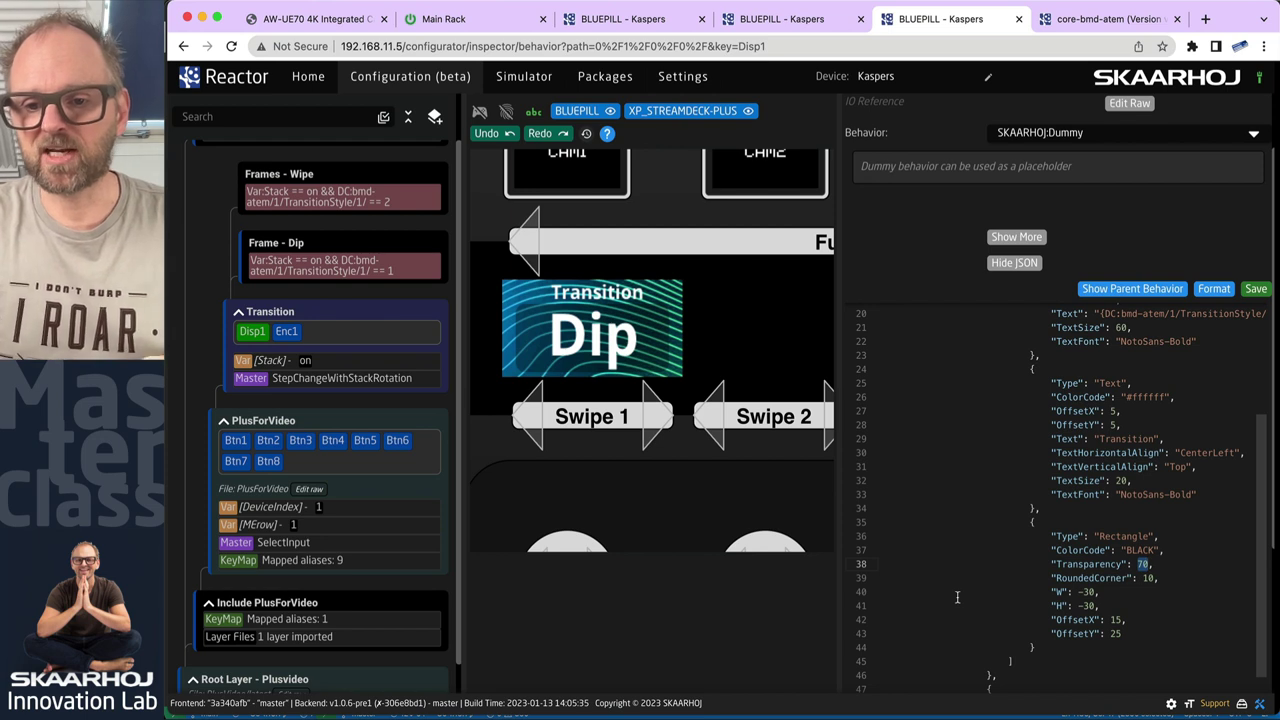
pyautogui.moveTo(1086, 590)
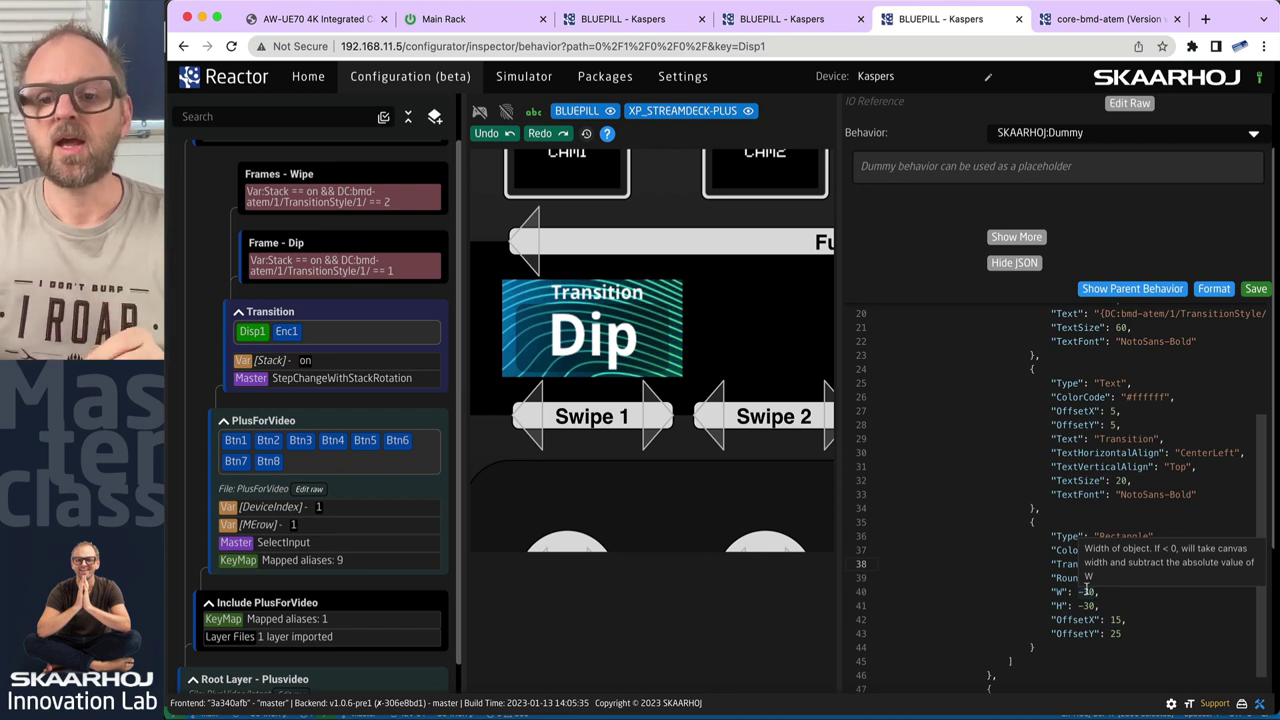
pyautogui.hscroll(1, 1086, 590)
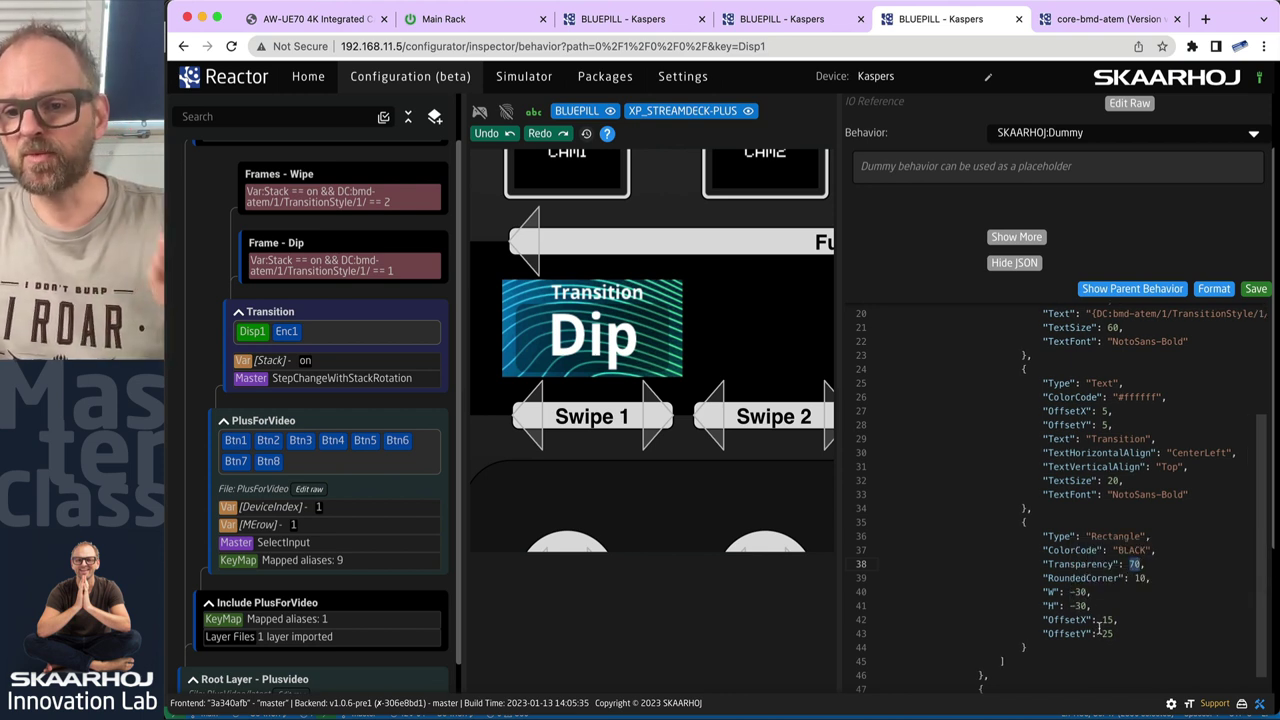
pyautogui.moveTo(1106, 634)
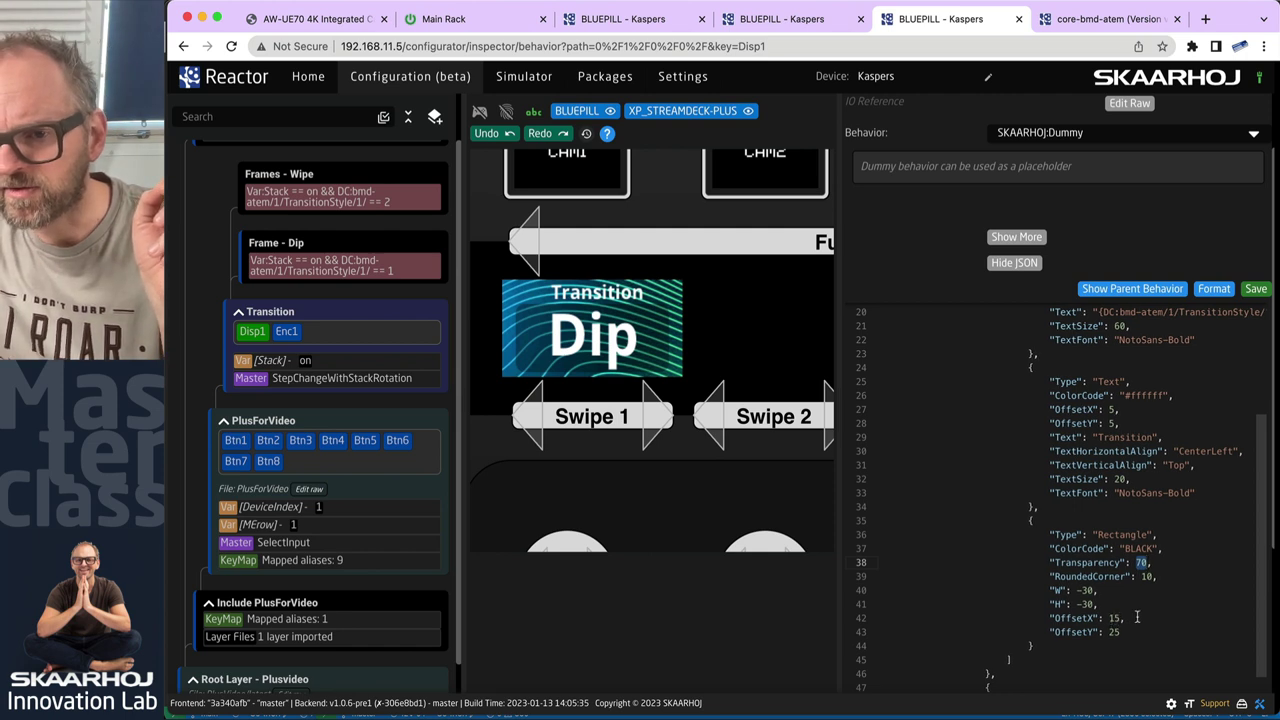
# Clear the Rectangle element's OffsetX and save Disp1's behavior definition.
pyautogui.scroll(2, 1137, 617)
pyautogui.scroll(-1, 1137, 619)
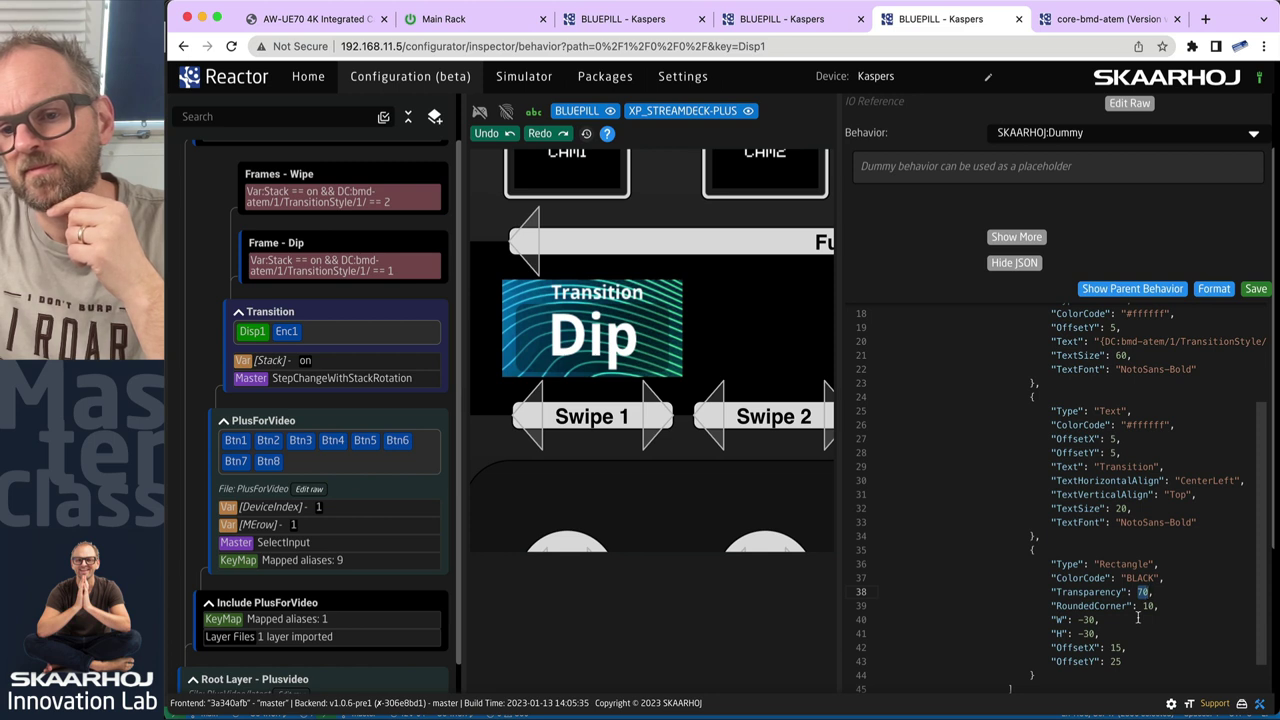
pyautogui.doubleClick(1116, 649)
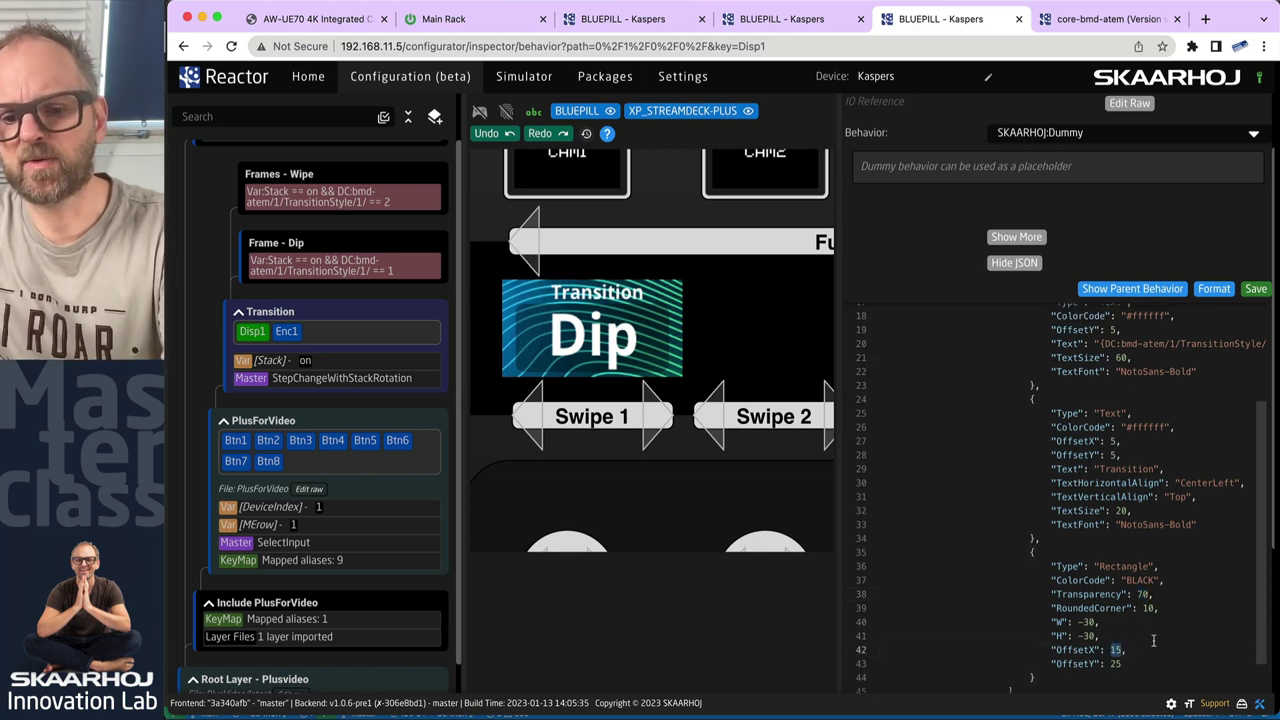
pyautogui.write('5')
pyautogui.click(1256, 288)
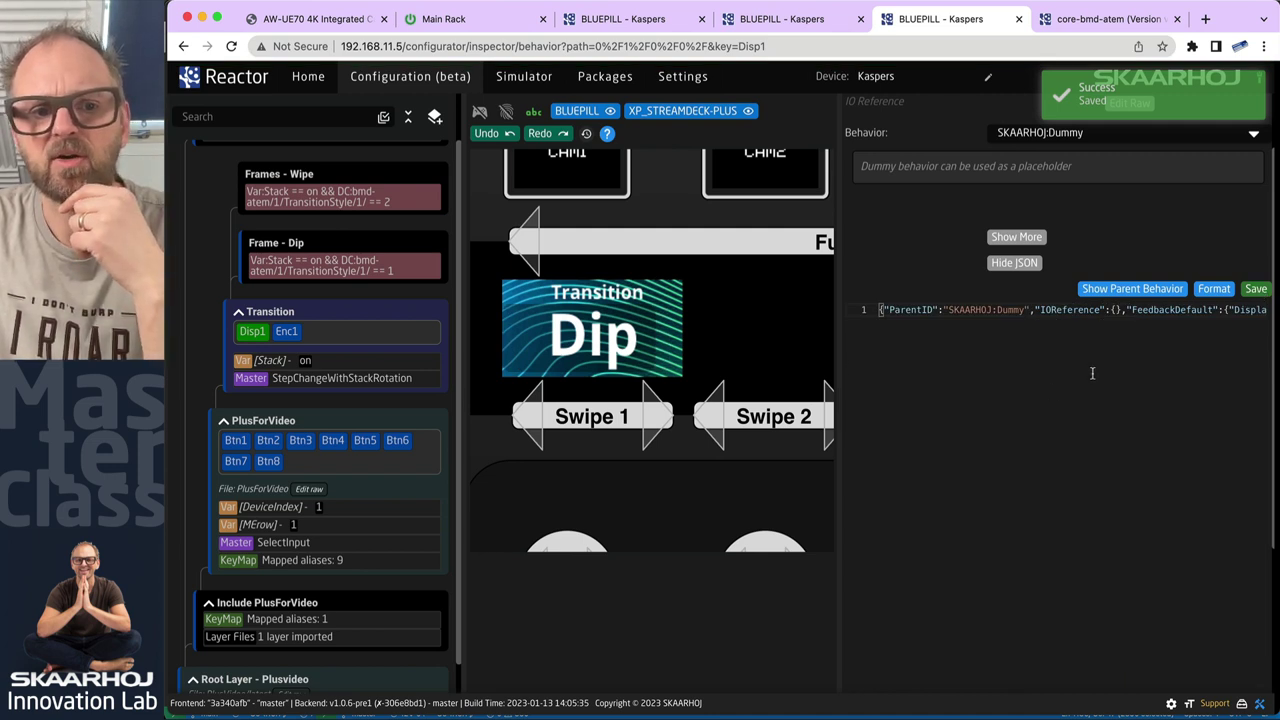
# Reformat the JSON, clear the Rectangle element's OffsetY as well, then save and format the definition again.
pyautogui.click(1214, 289)
pyautogui.scroll(-10, 1113, 597)
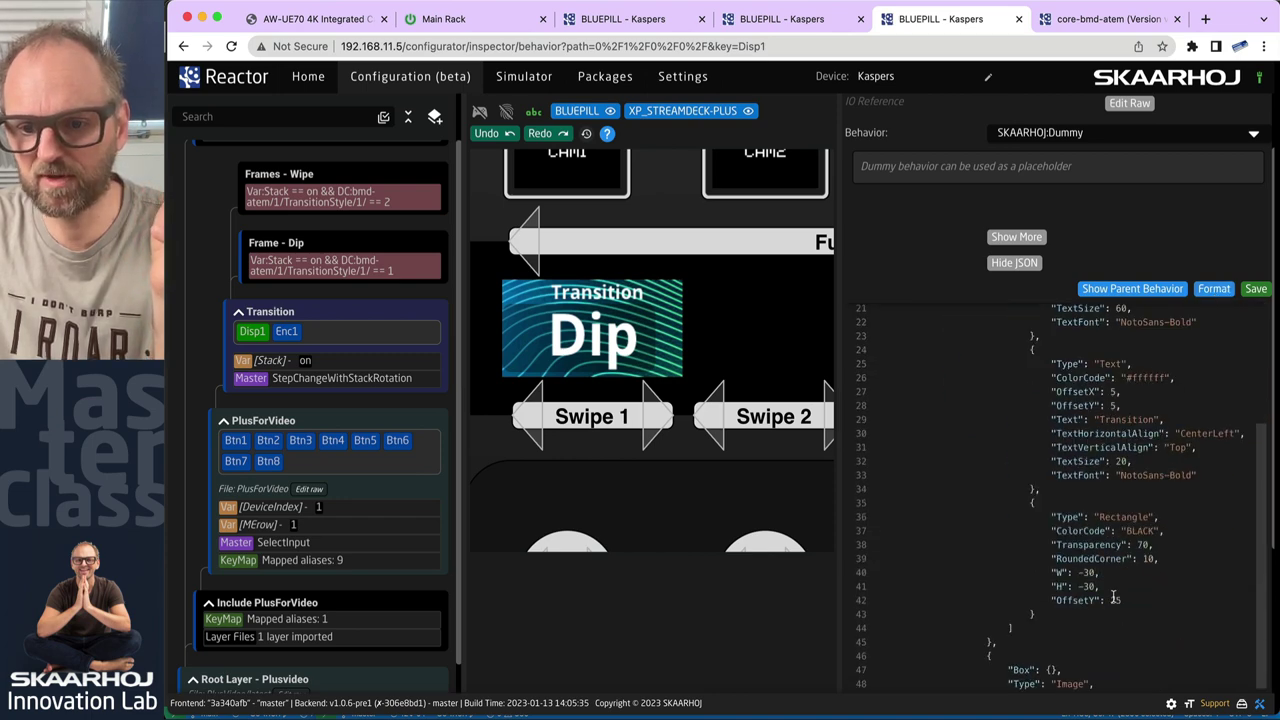
pyautogui.scroll(5, 1113, 597)
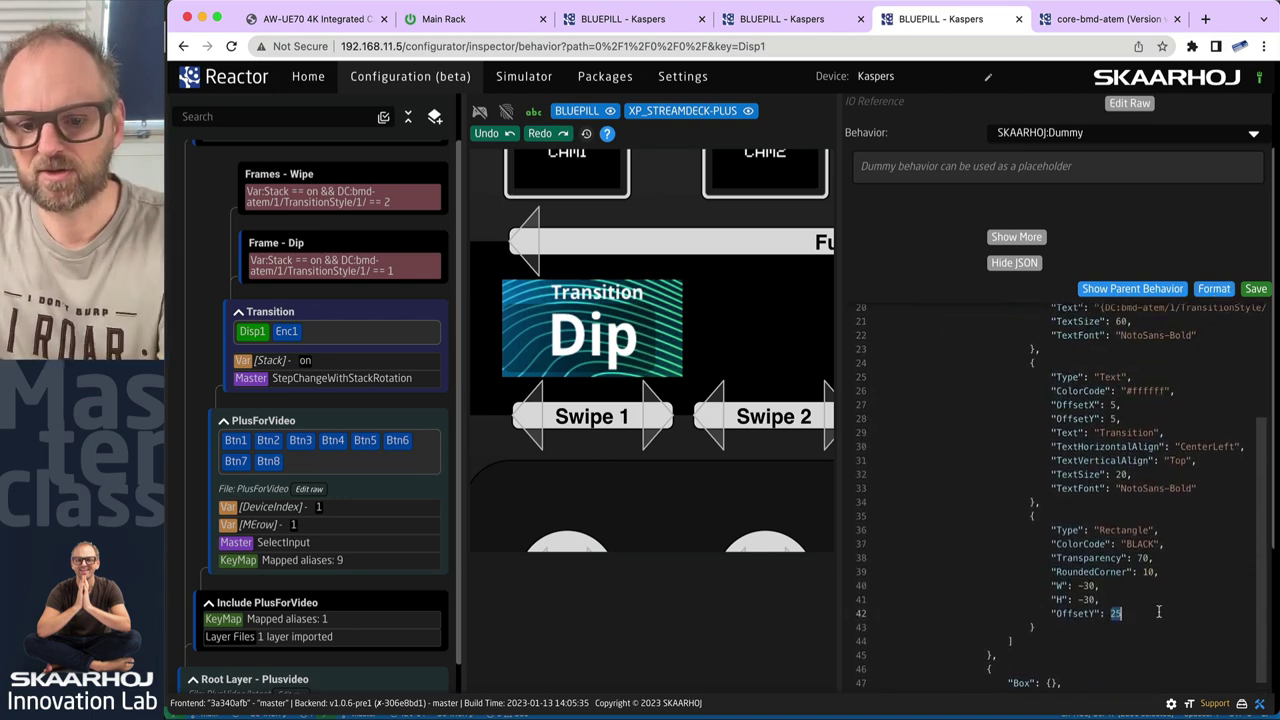
pyautogui.click(1255, 289)
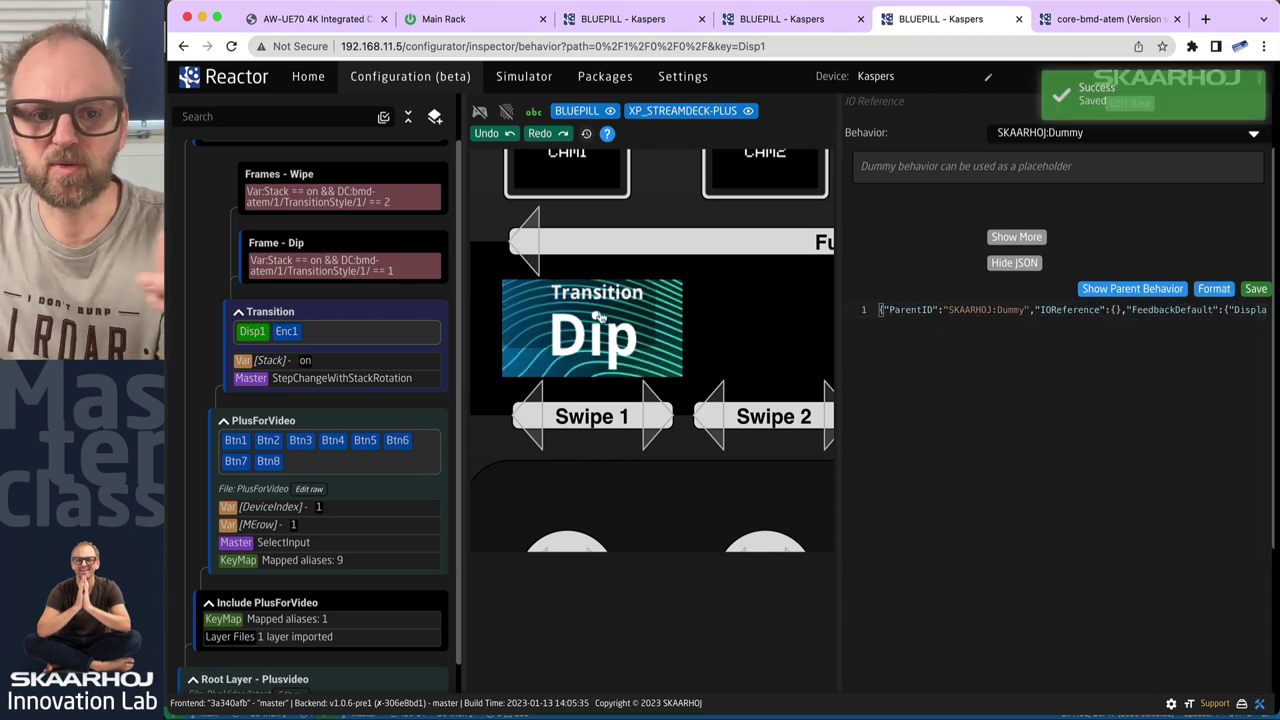
pyautogui.click(1214, 289)
pyautogui.scroll(-10, 1137, 590)
pyautogui.scroll(4, 1137, 590)
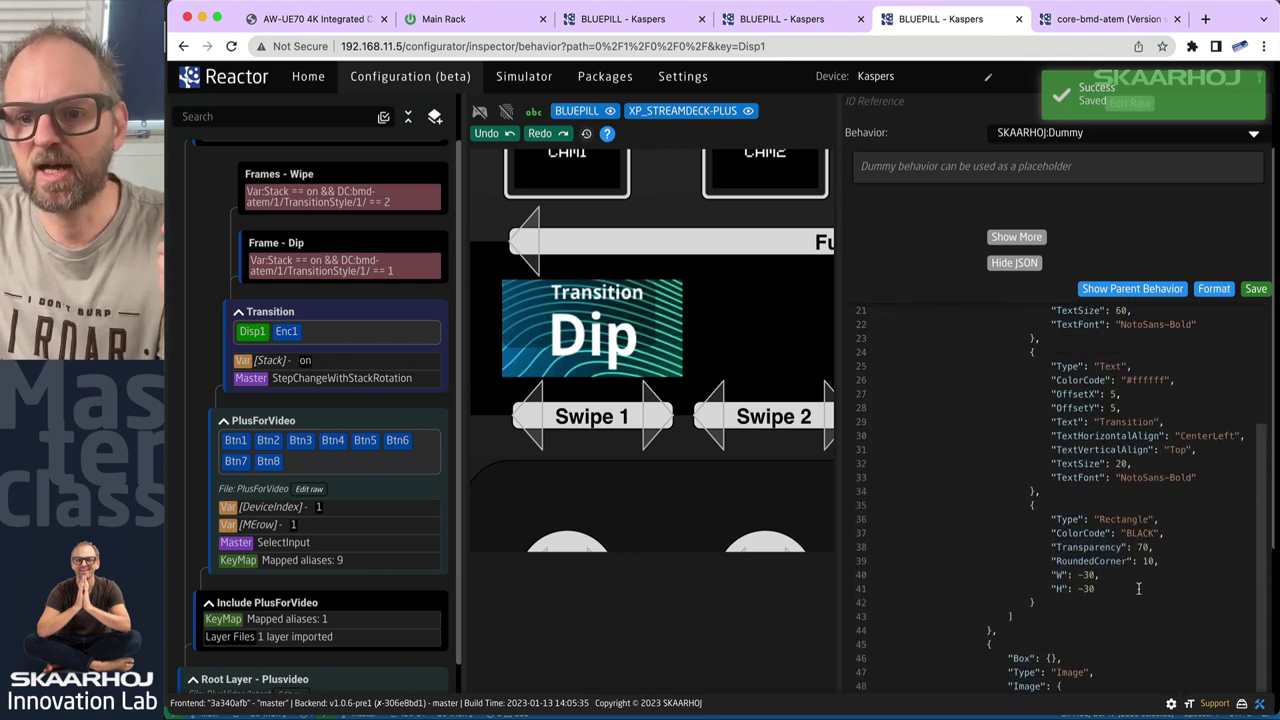
# Add an OffsetX of 15 to the Rectangle element, following its H property.
pyautogui.click(1108, 589)
pyautogui.write(',')
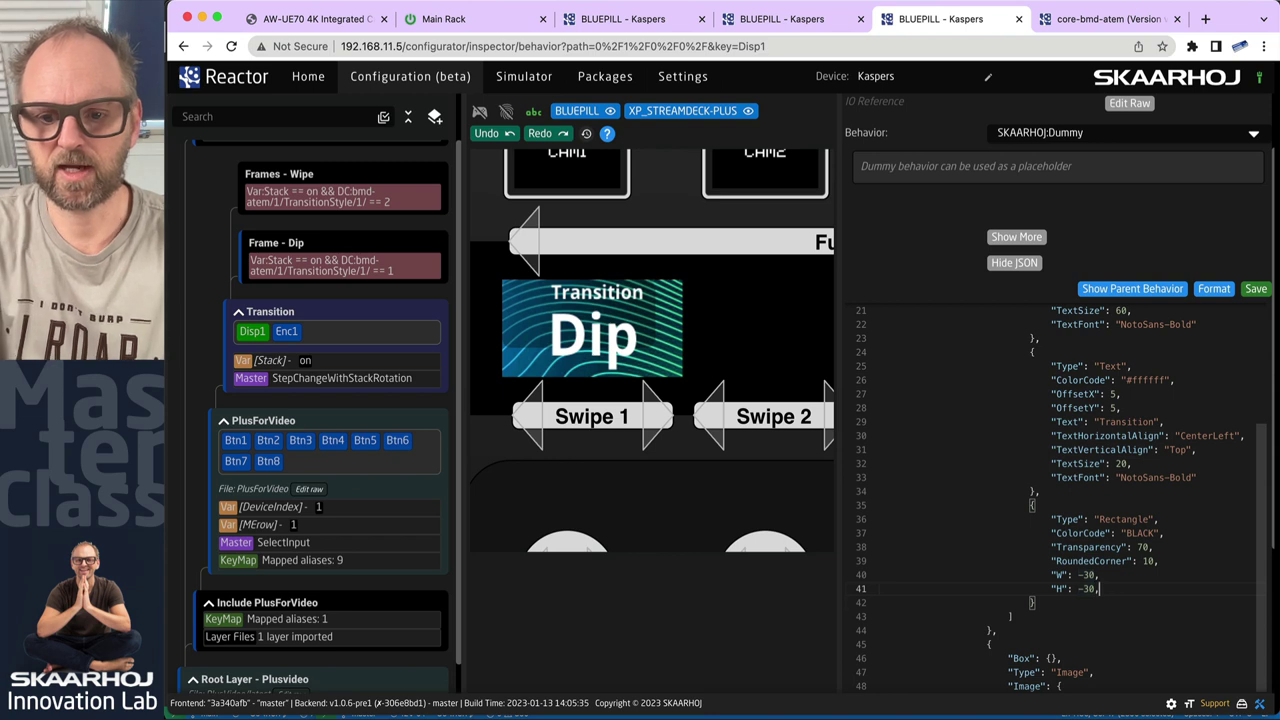
pyautogui.press('Return')
pyautogui.write('Offset')
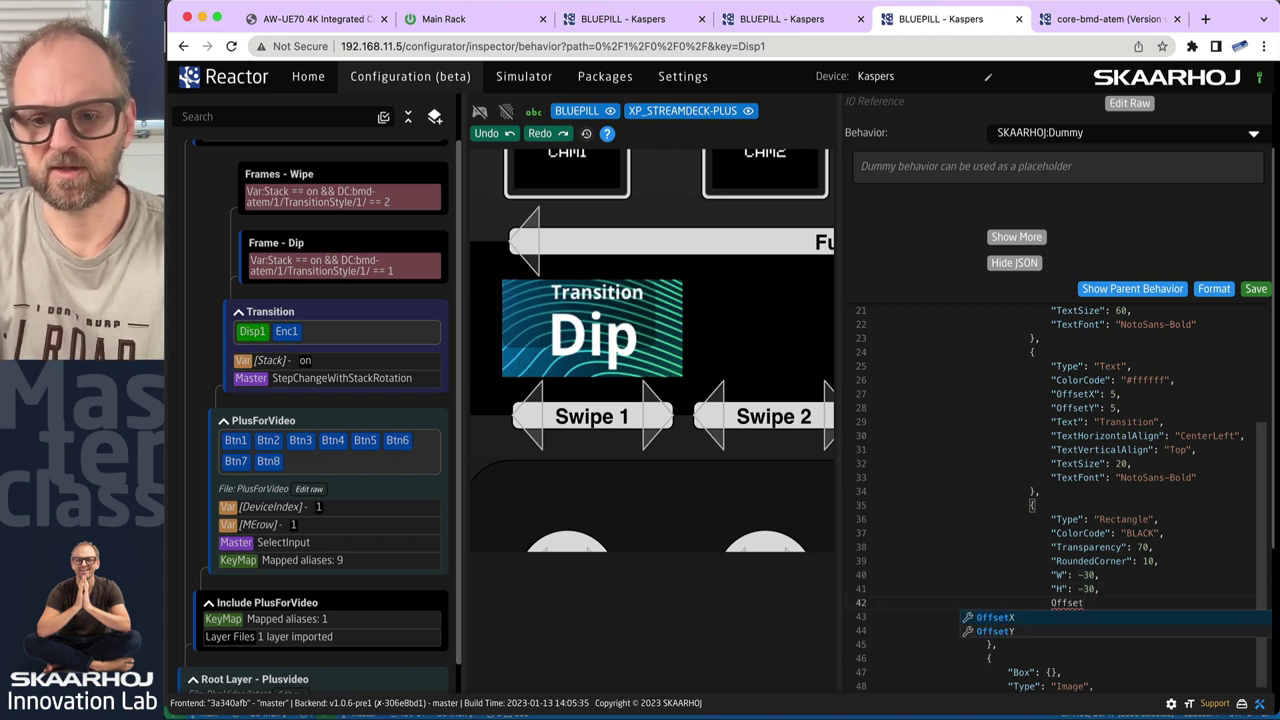
pyautogui.press('Return')
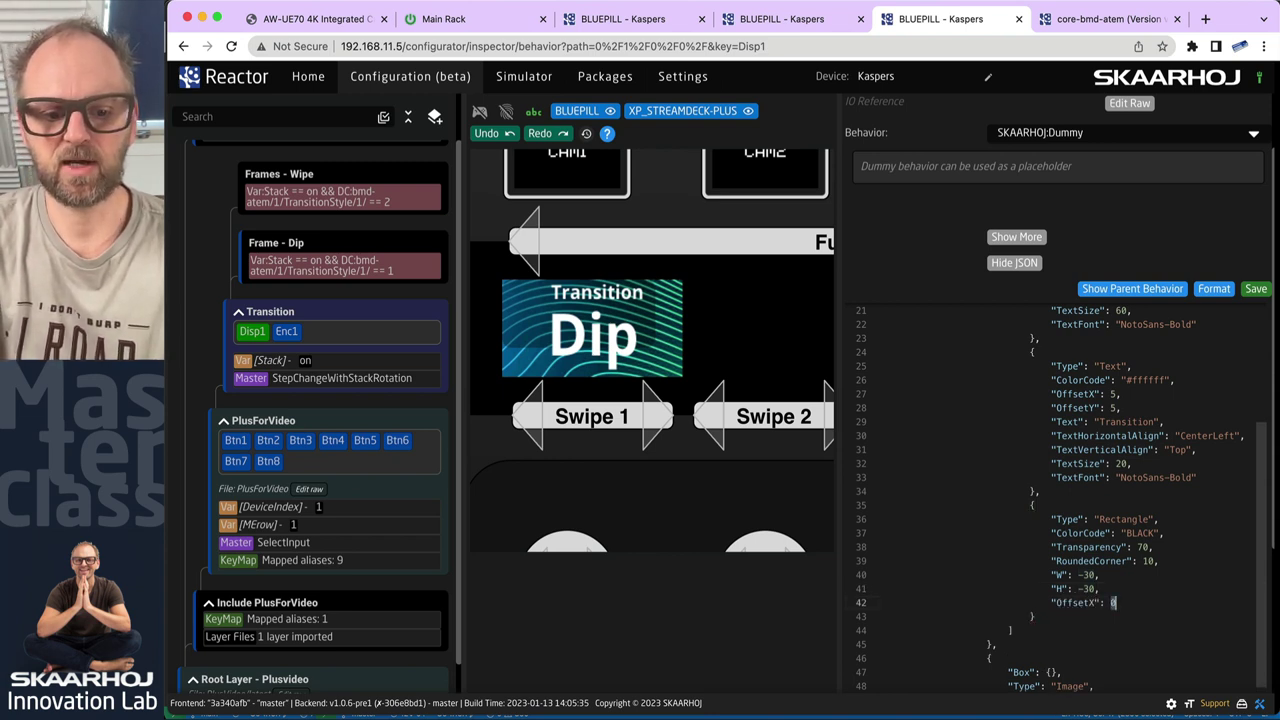
pyautogui.write('15,')
# Add an OffsetY of 25 to the Rectangle element and save Disp1's behavior definition.
pyautogui.press('Return')
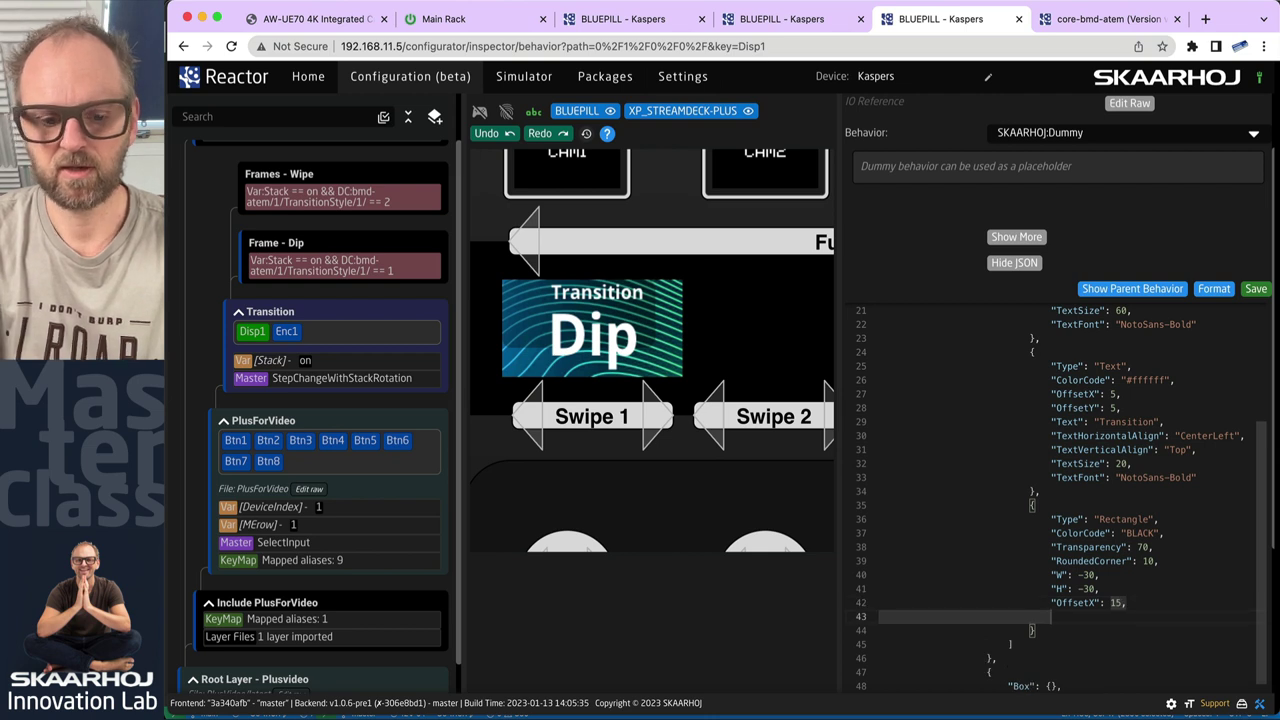
pyautogui.write('"Offse')
pyautogui.press('Return')
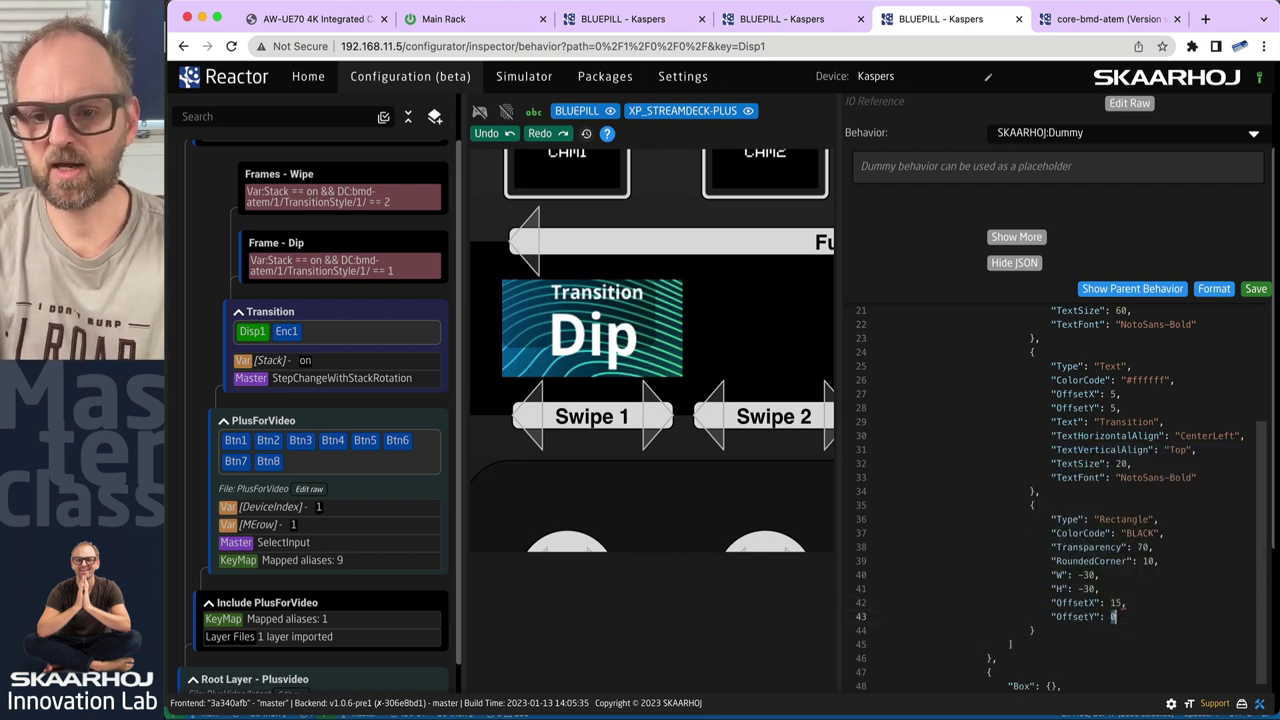
pyautogui.write('25')
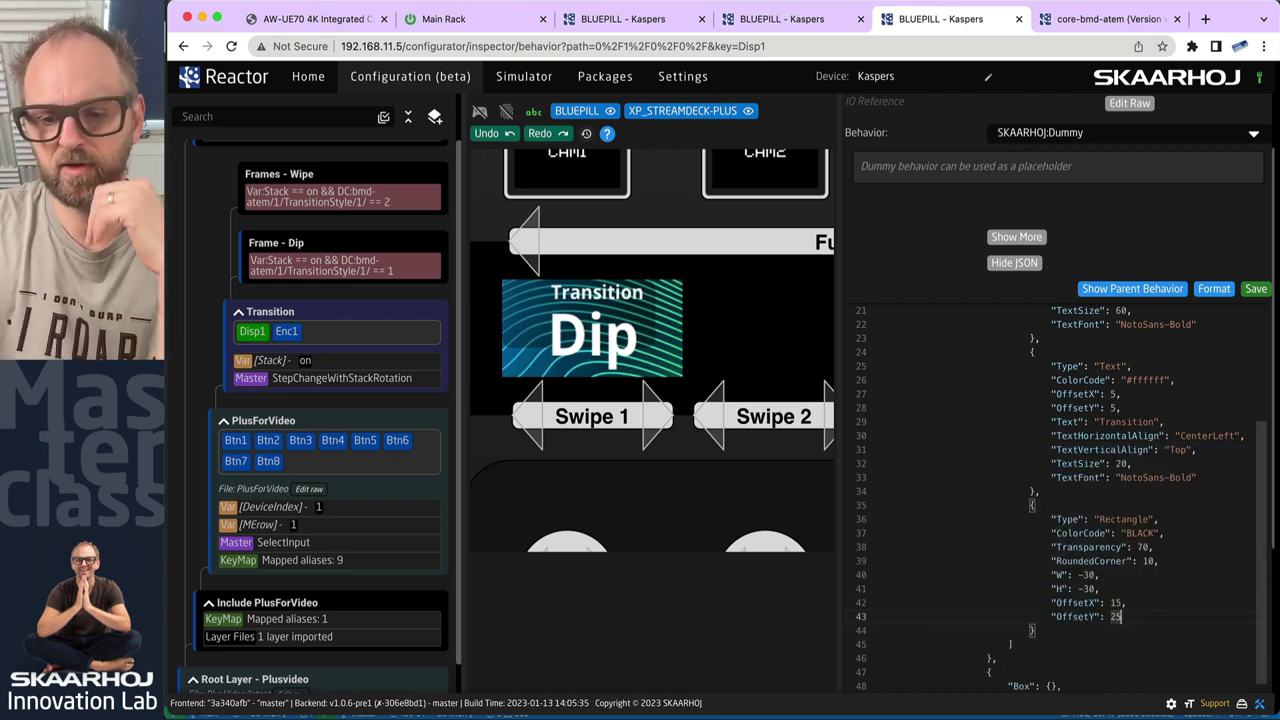
pyautogui.click(1256, 289)
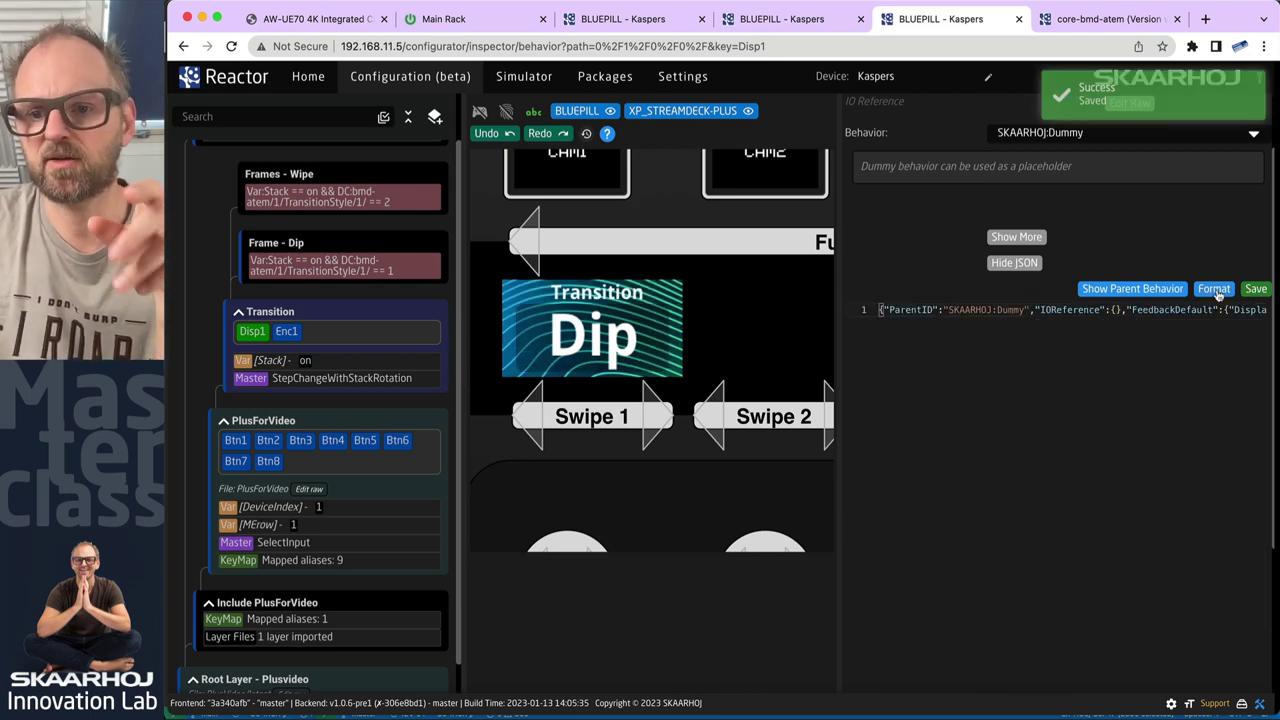
# Reformat the saved JSON and examine the text, rectangle and image elements of the composition.
pyautogui.click(1214, 289)
pyautogui.scroll(-5, 1133, 548)
pyautogui.scroll(3, 1133, 548)
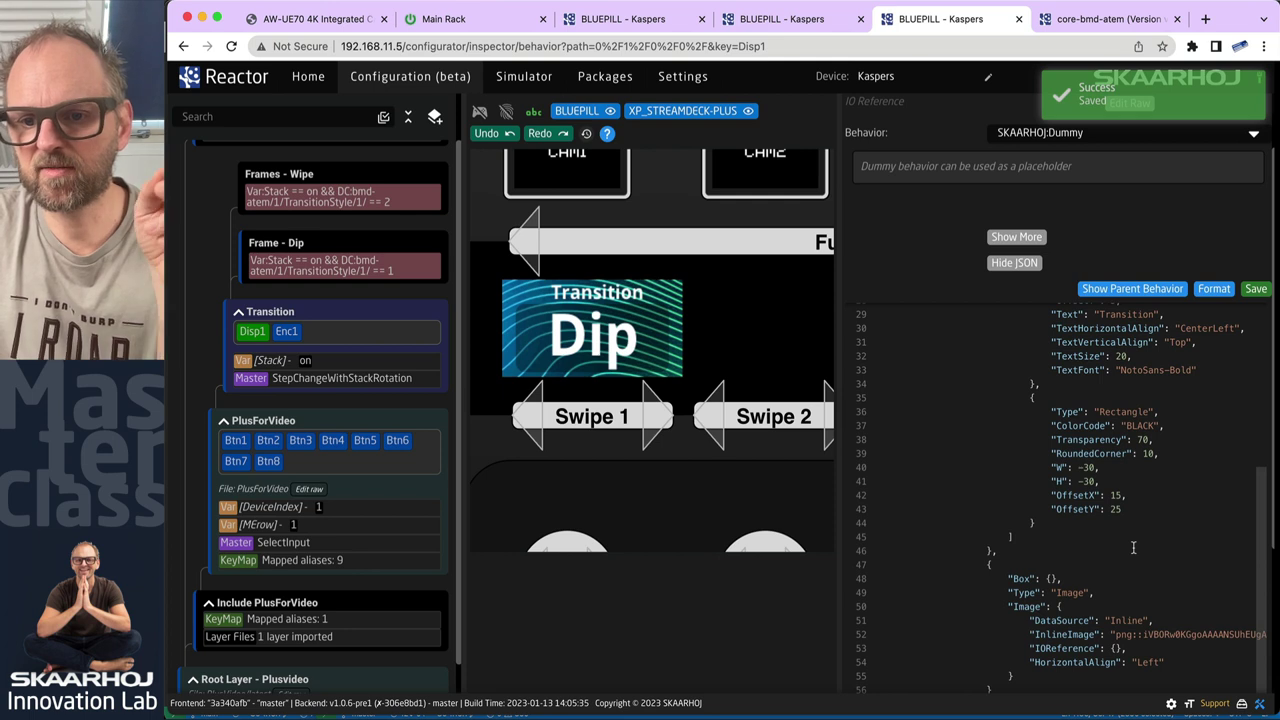
pyautogui.scroll(7, 1133, 548)
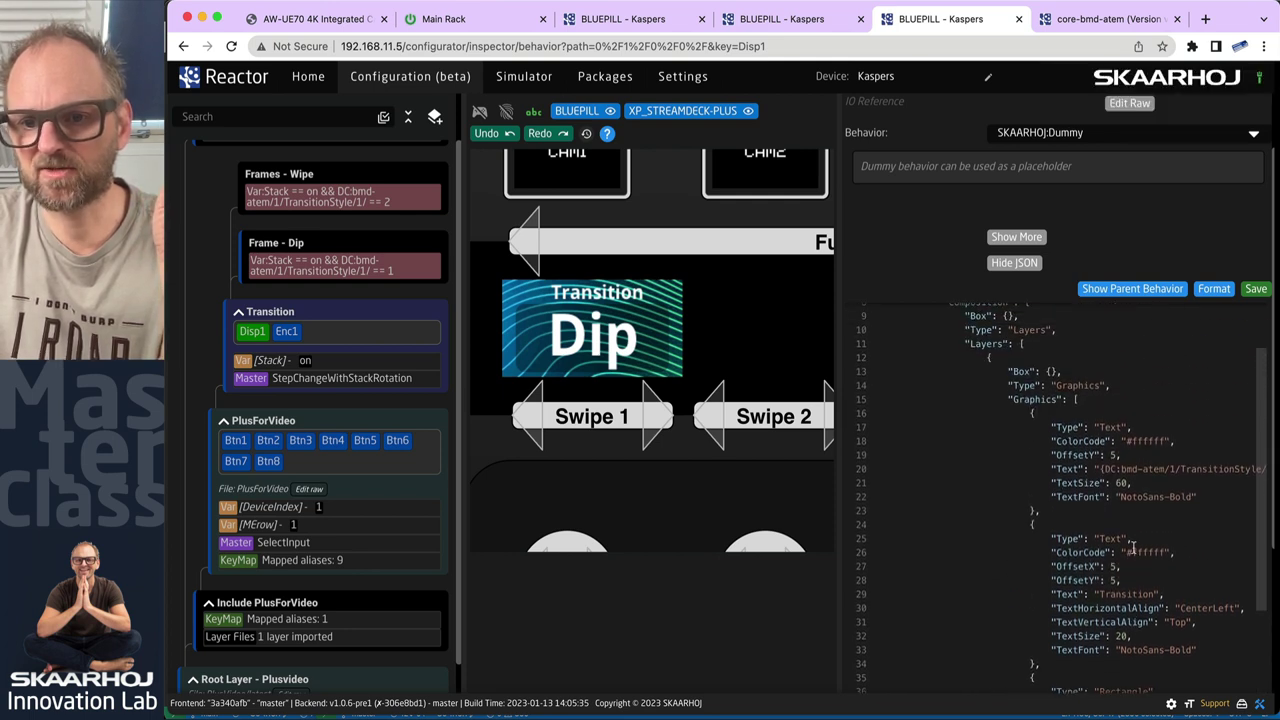
pyautogui.scroll(-7, 1133, 548)
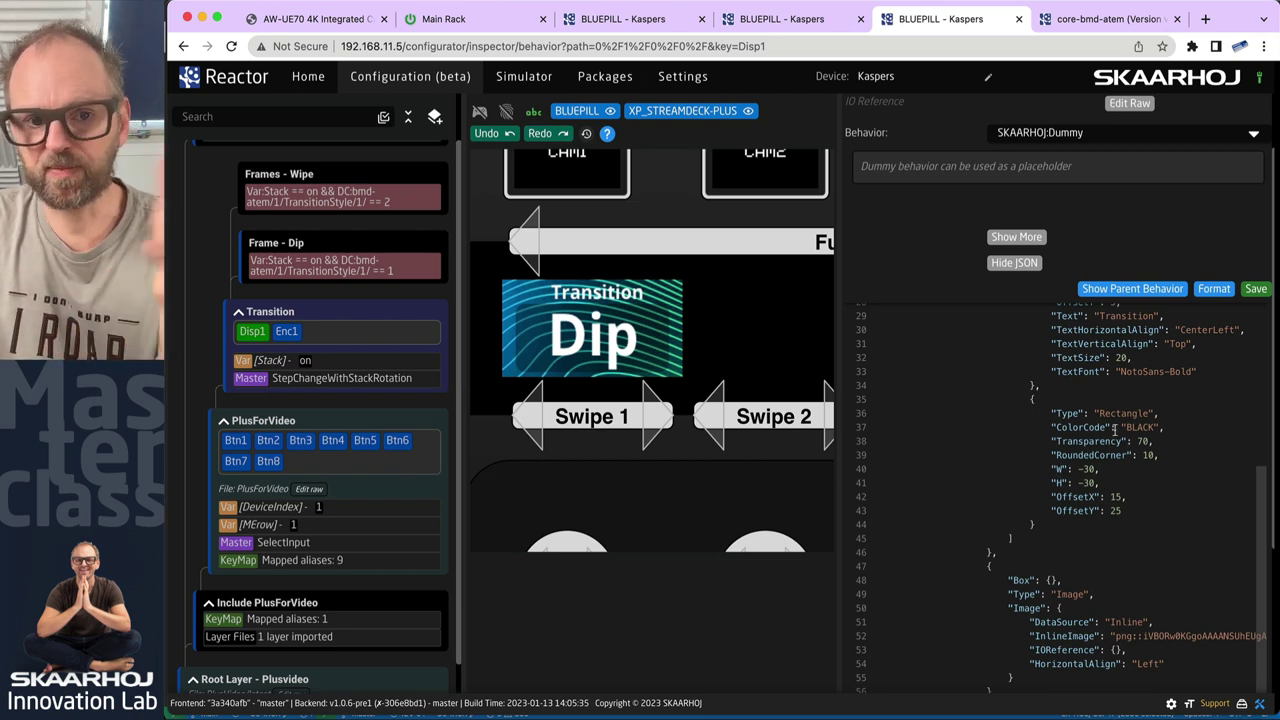
pyautogui.scroll(3, 1076, 415)
pyautogui.scroll(1, 1076, 415)
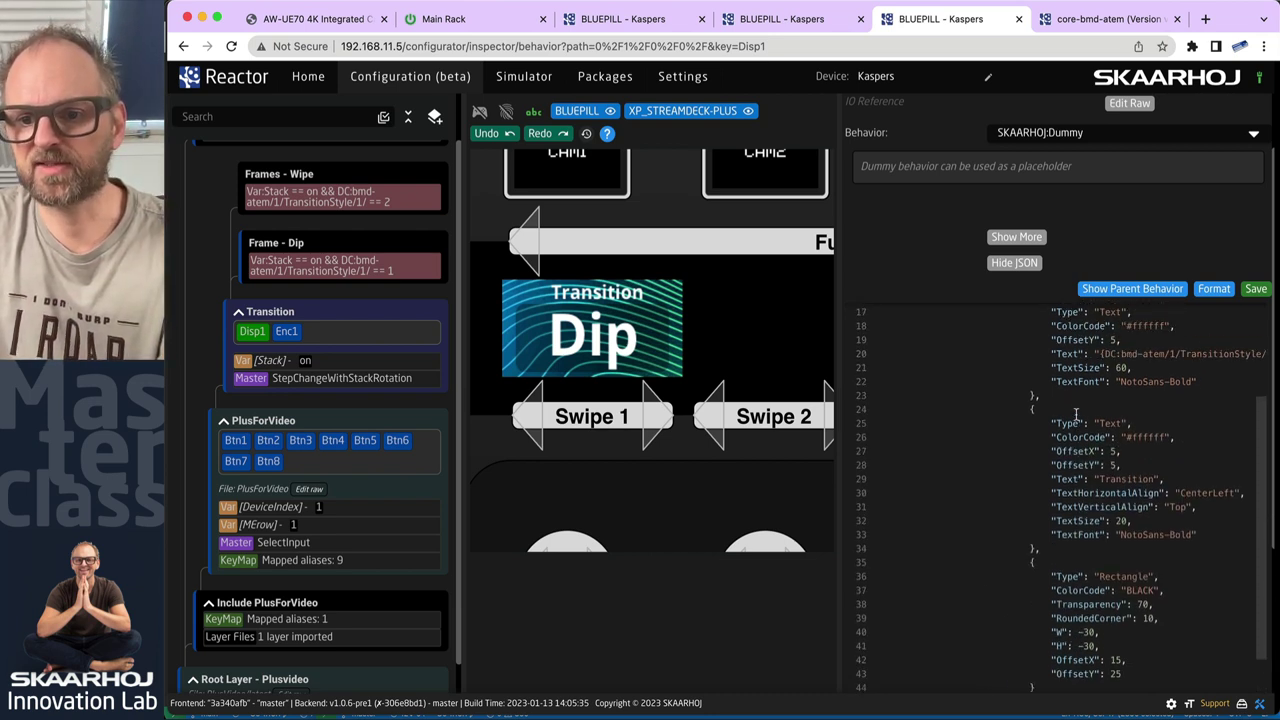
pyautogui.hscroll(1, 1076, 415)
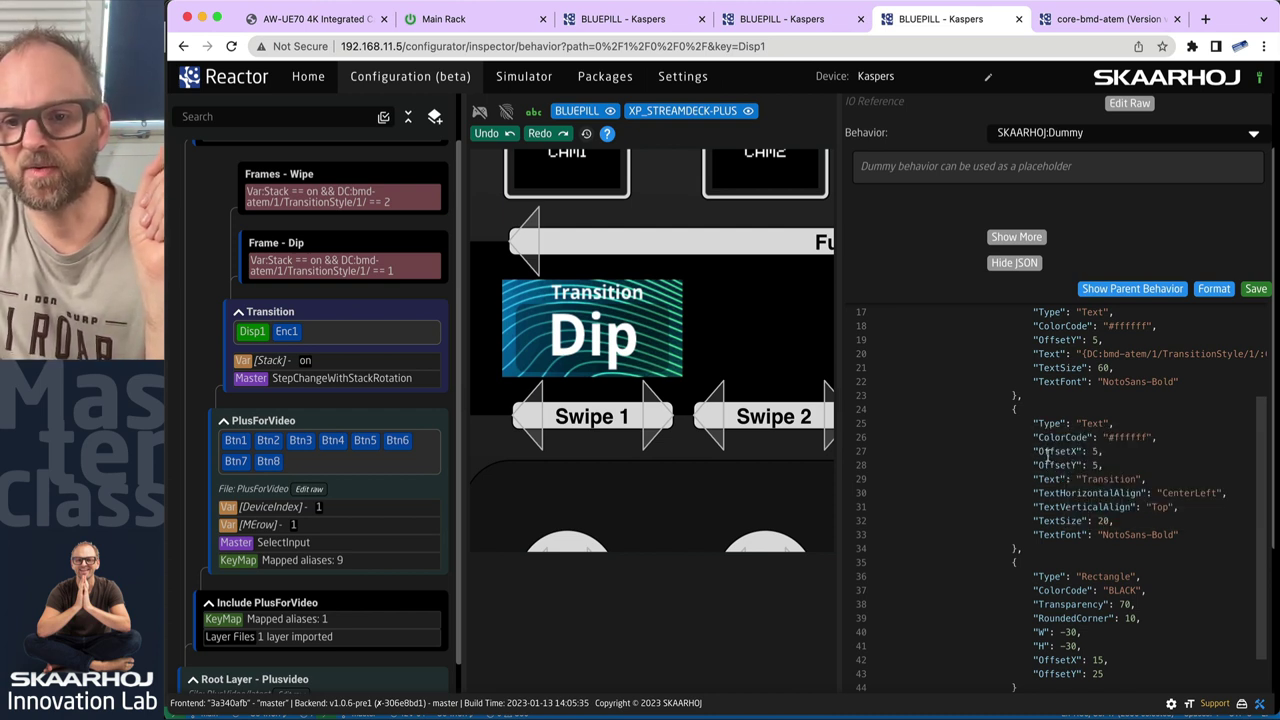
pyautogui.scroll(1, 1090, 451)
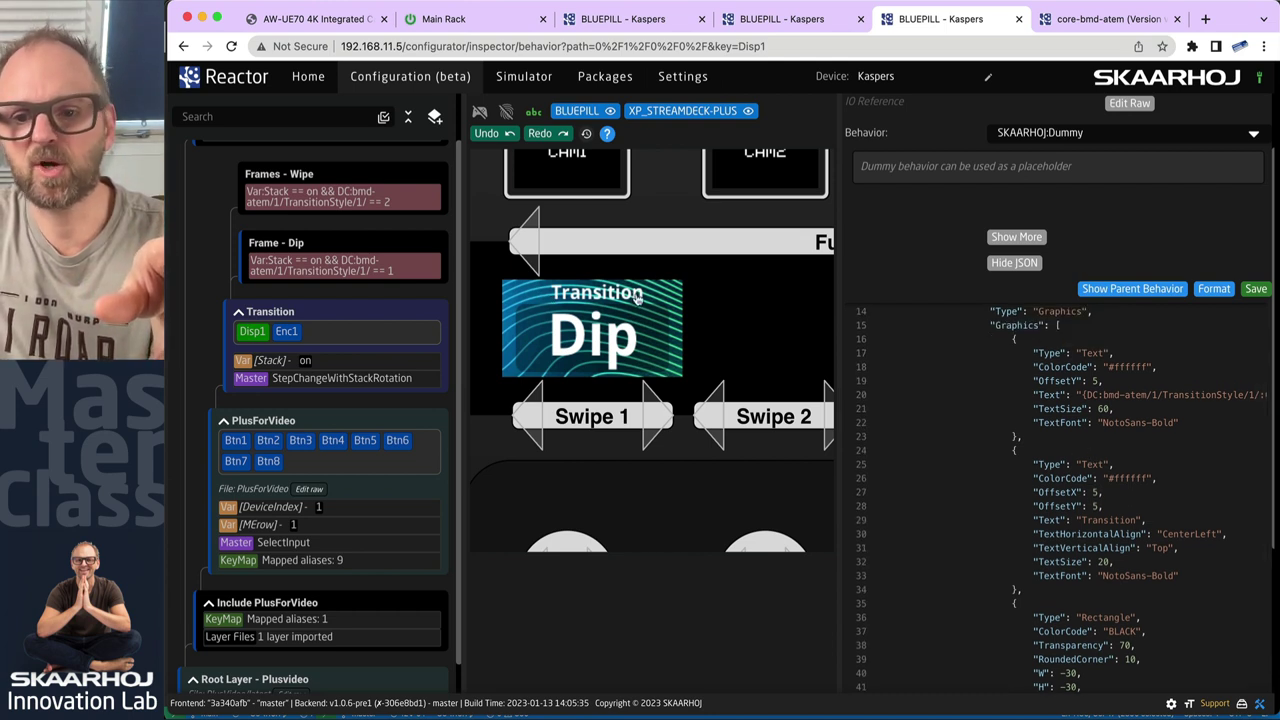
# Compare the static Text value of the small heading with the embedded IO reference in the large text element.
pyautogui.moveTo(1034, 520); pyautogui.dragTo(1148, 519)
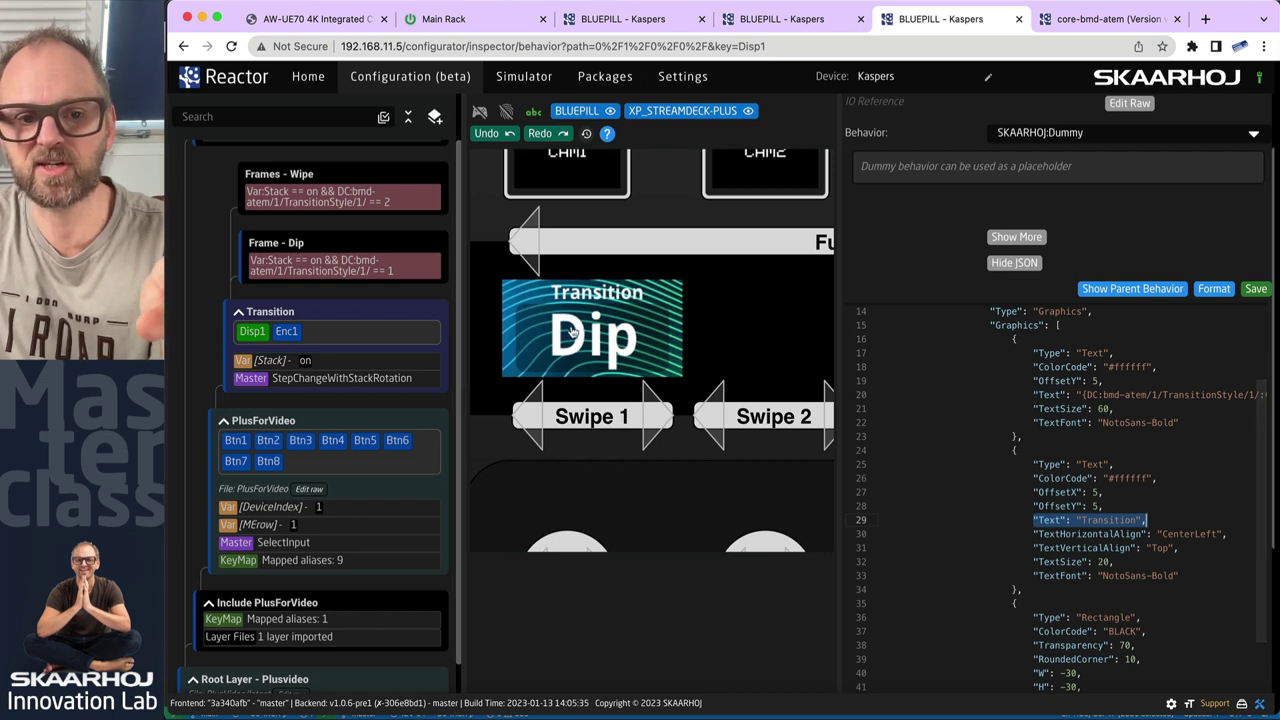
pyautogui.moveTo(1034, 395); pyautogui.dragTo(1176, 395)
pyautogui.hscroll(2, 1176, 395)
pyautogui.click(947, 395)
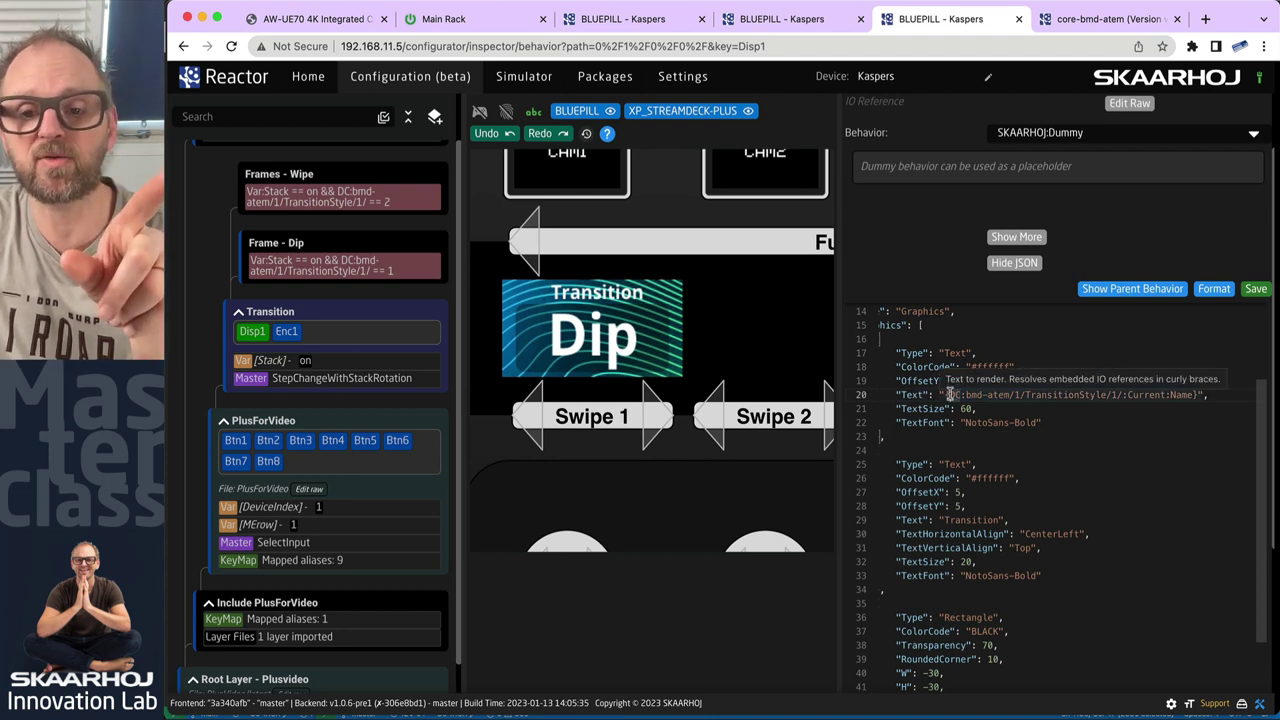
pyautogui.moveTo(948, 395); pyautogui.dragTo(1197, 395)
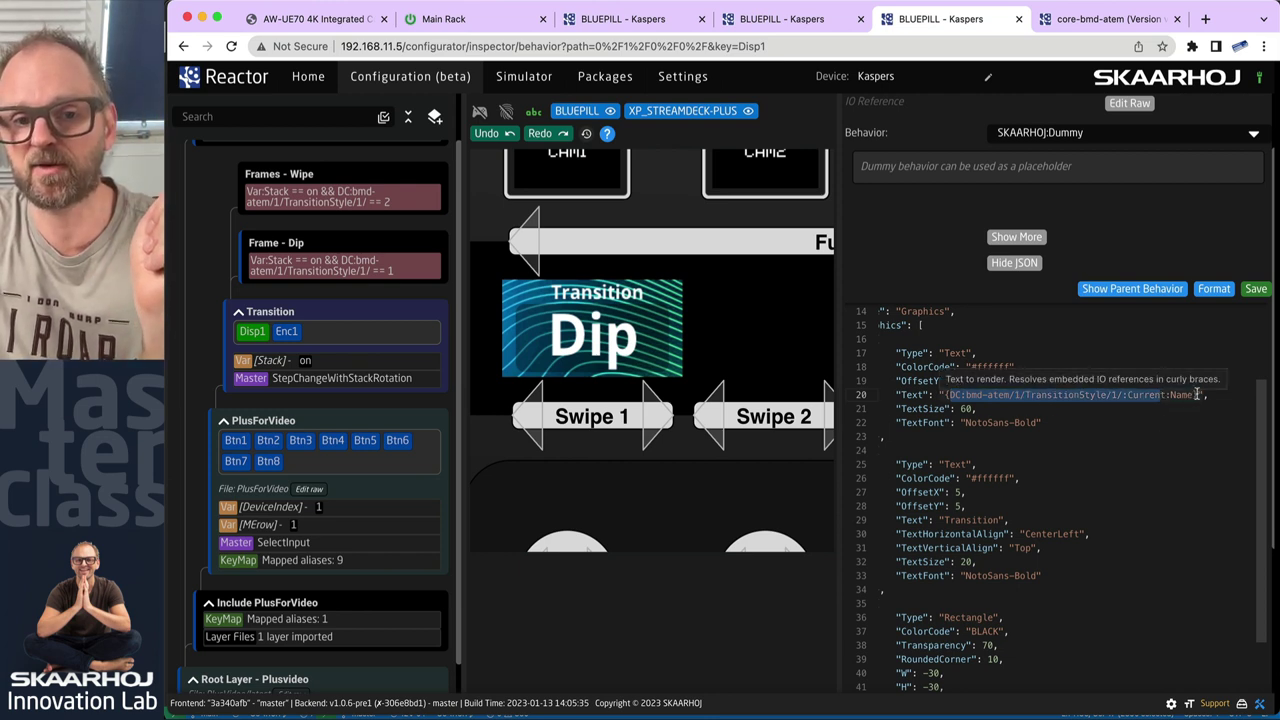
# Surround the large text's embedded IO reference with // in front and / behind it, and save the definition.
pyautogui.click(1224, 403)
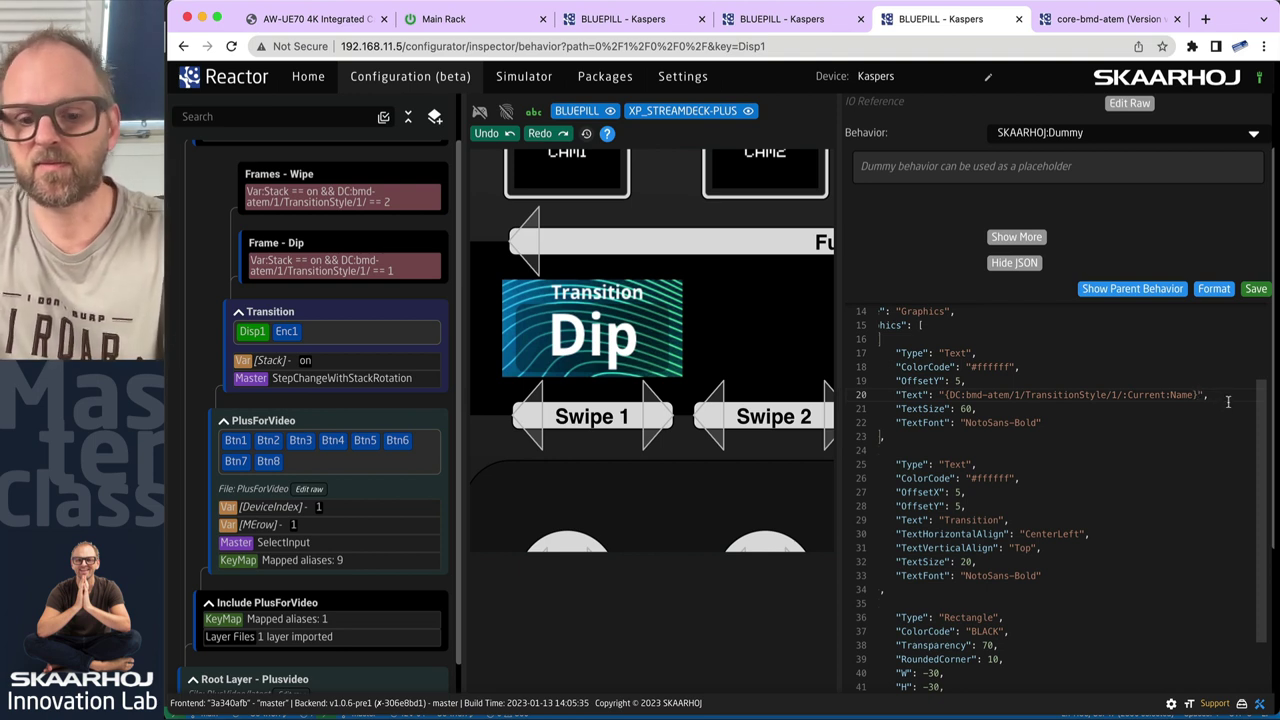
pyautogui.write('/')
pyautogui.press('Left')
pyautogui.press('Left')
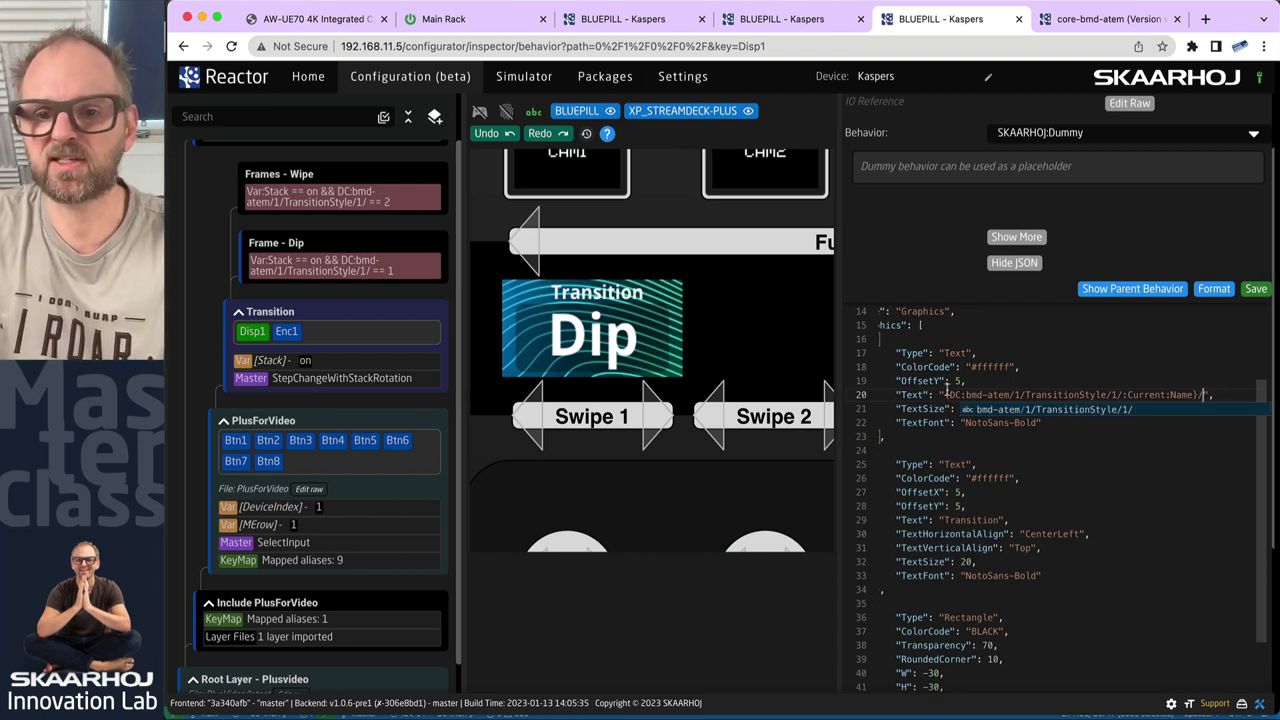
pyautogui.press('Escape')
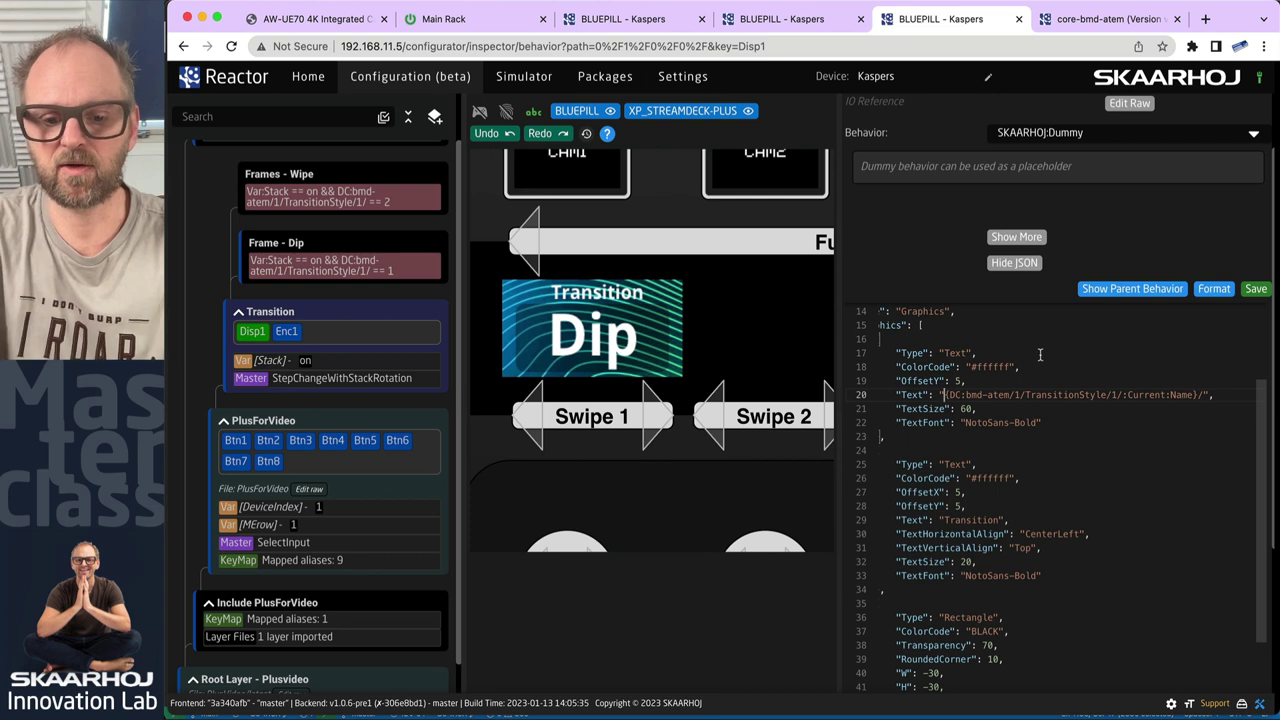
pyautogui.write('//')
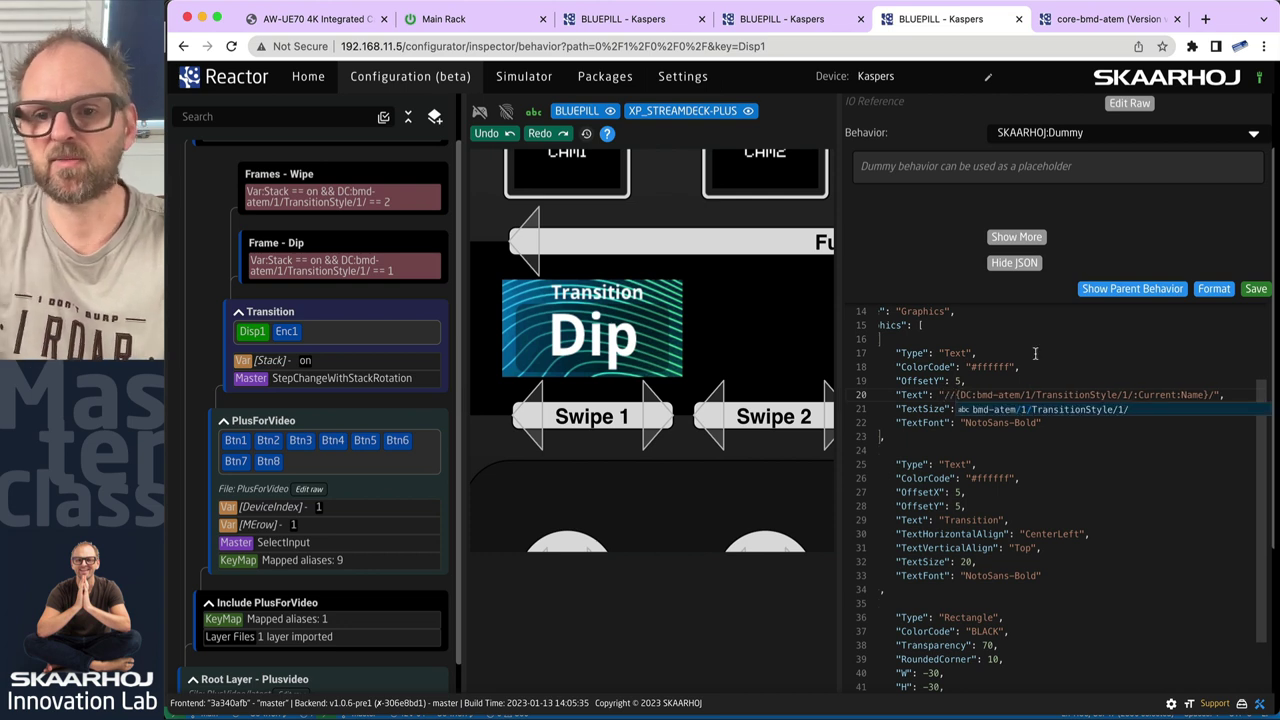
pyautogui.click(1255, 288)
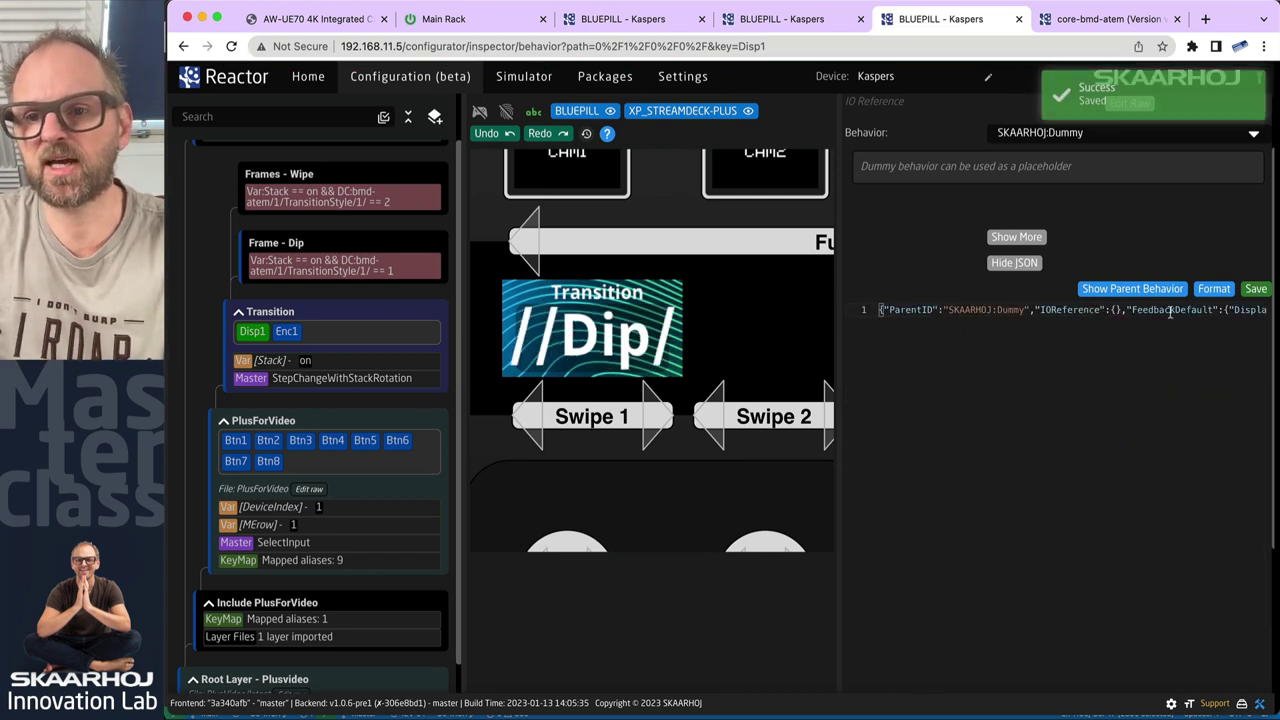
# Reformat the JSON and remove the added slashes around the large text's IO reference.
pyautogui.click(1214, 288)
pyautogui.scroll(-3, 1147, 489)
pyautogui.hscroll(2, 1147, 489)
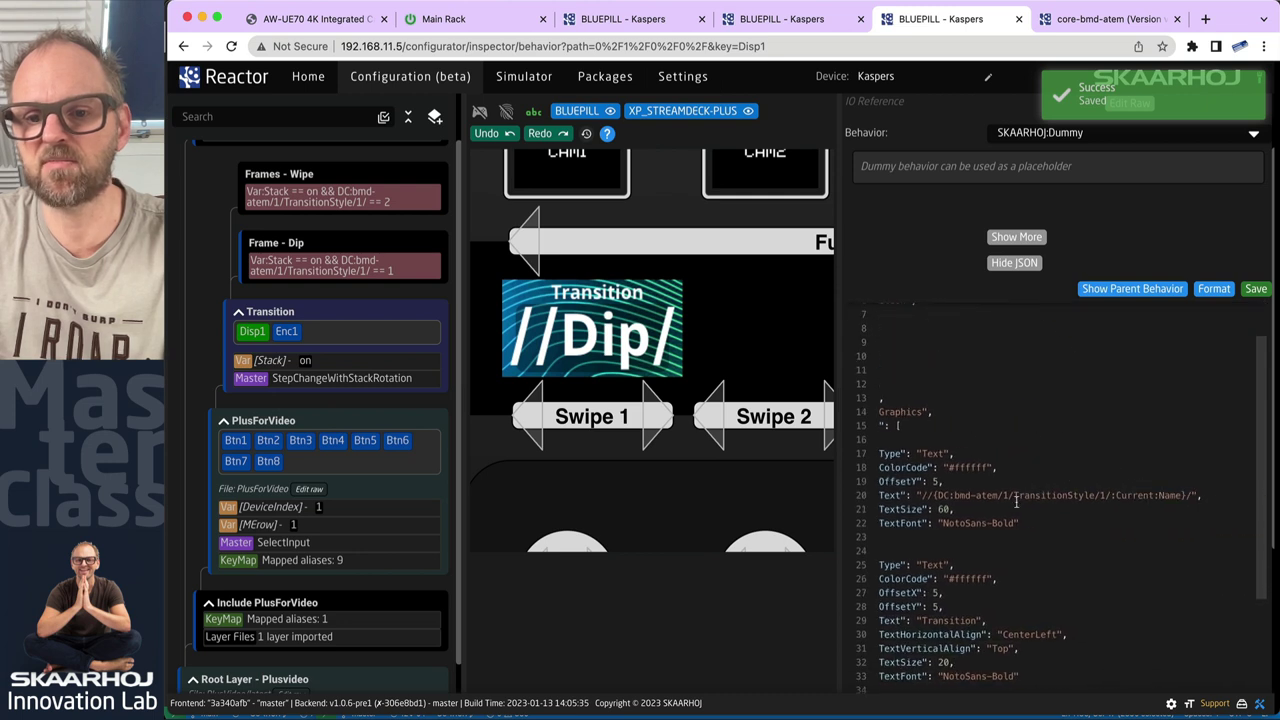
pyautogui.click(921, 494)
pyautogui.press('Delete')
pyautogui.press('Delete')
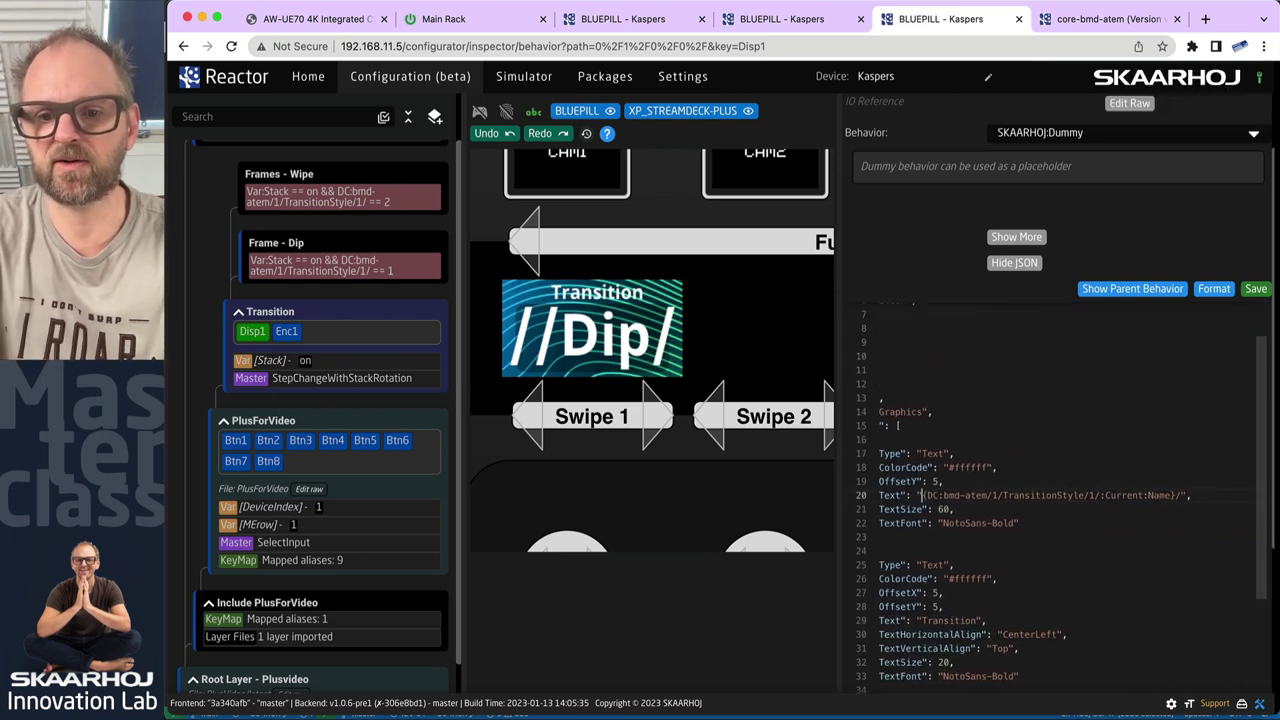
pyautogui.press('BackSpace')
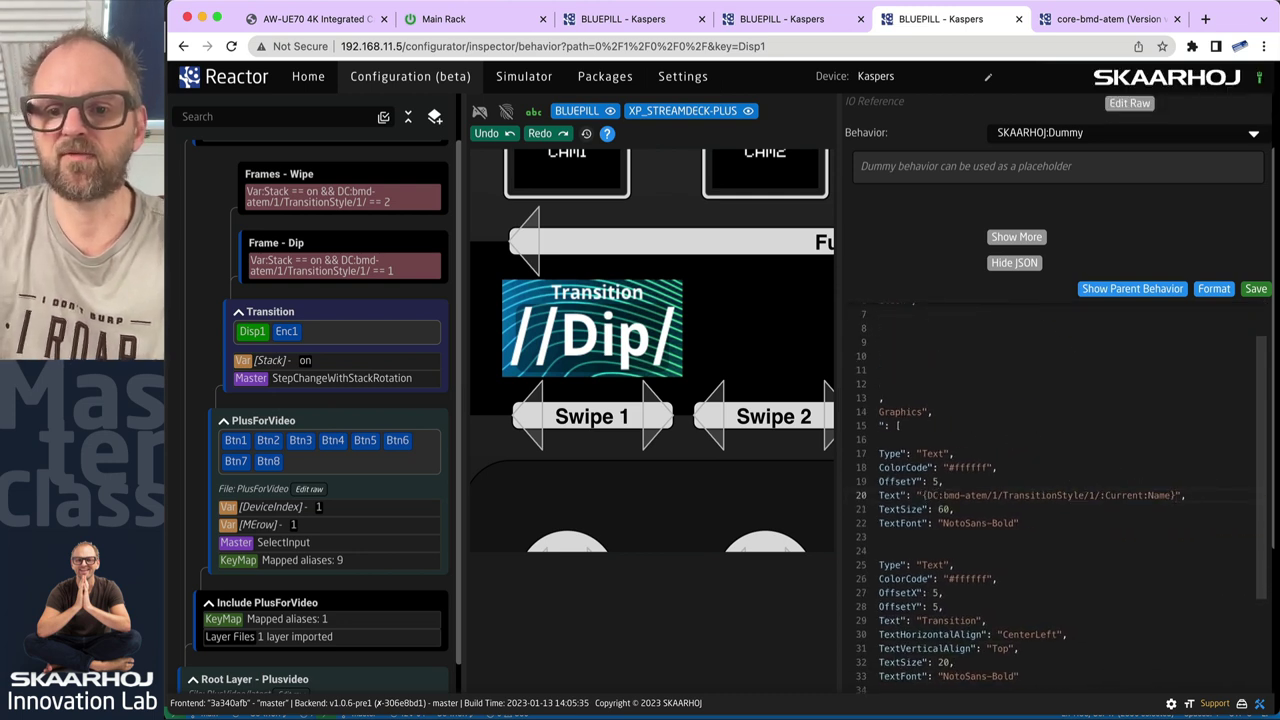
# Change the large text element's TextFont to Dogica-Bold and save the definition.
pyautogui.click(938, 523)
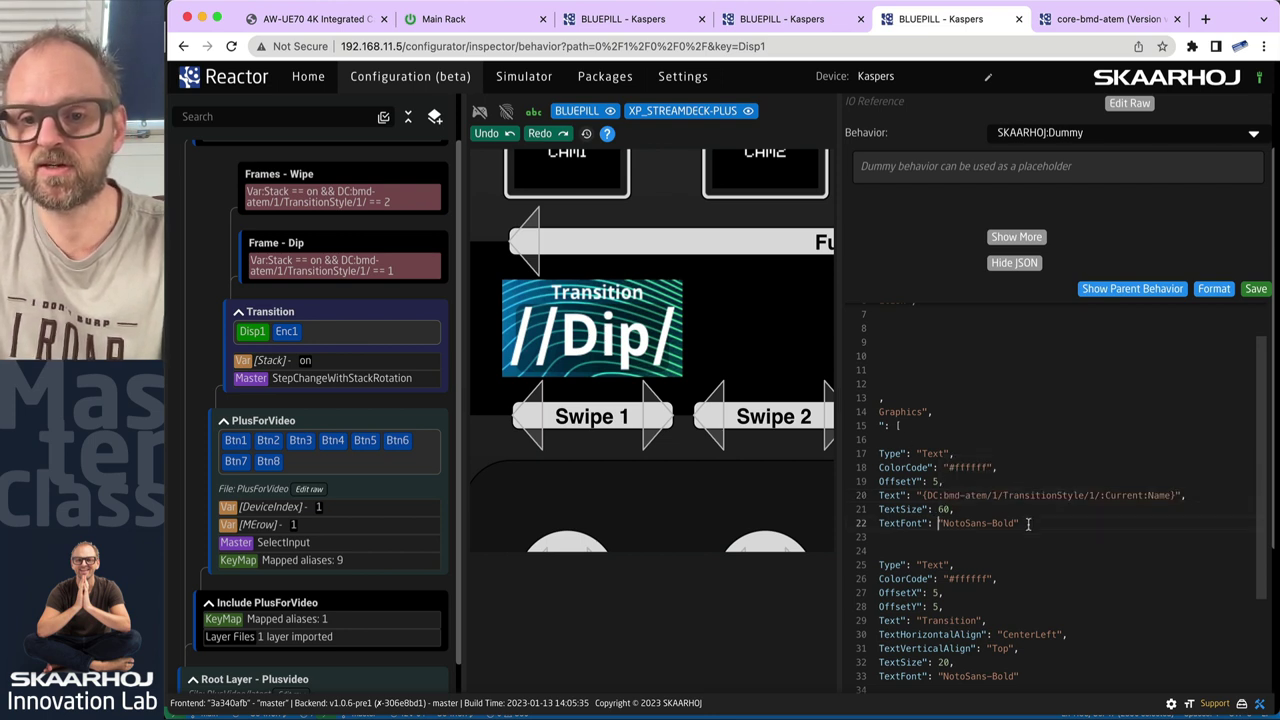
pyautogui.press('BackSpace')
pyautogui.press('BackSpace')
pyautogui.press('BackSpace')
pyautogui.press('BackSpace')
pyautogui.press('BackSpace')
pyautogui.press('BackSpace')
pyautogui.press('BackSpace')
pyautogui.press('BackSpace')
pyautogui.press('BackSpace')
pyautogui.press('BackSpace')
pyautogui.press('BackSpace')
pyautogui.press('BackSpace')
pyautogui.press('BackSpace')
pyautogui.press('BackSpace')
pyautogui.press('BackSpace')
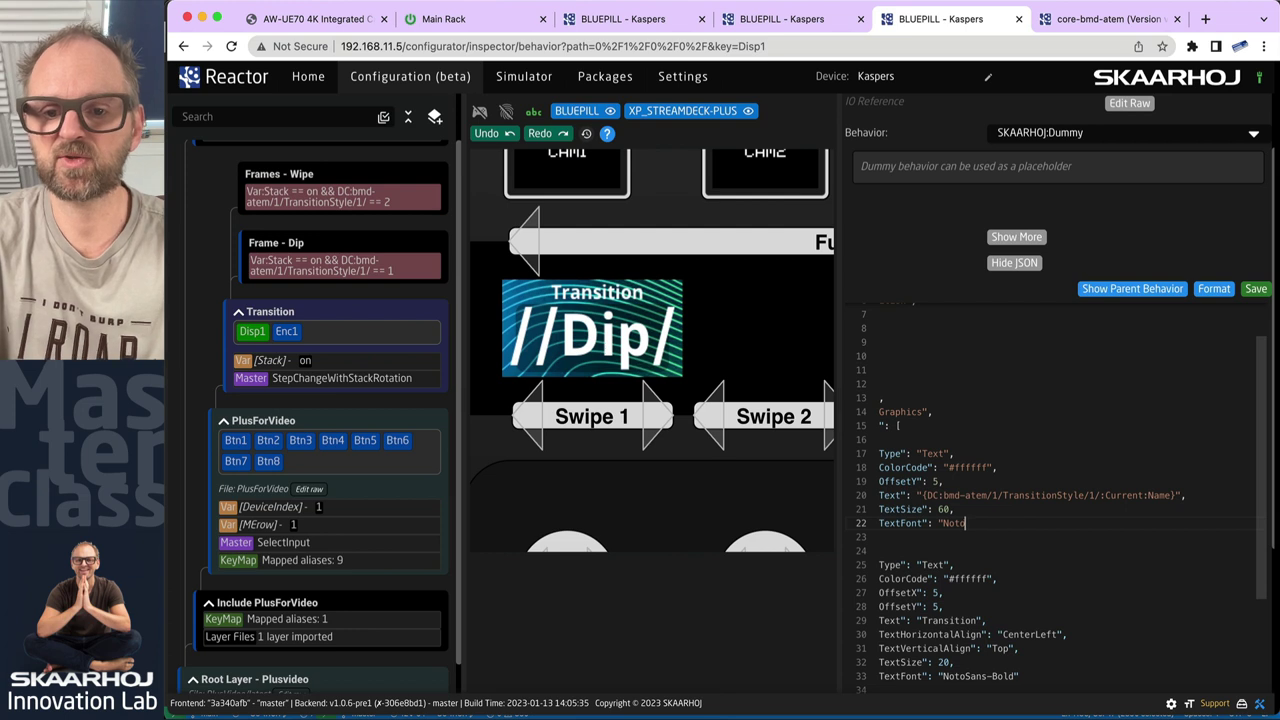
pyautogui.hotkey('ctrl', 'space')
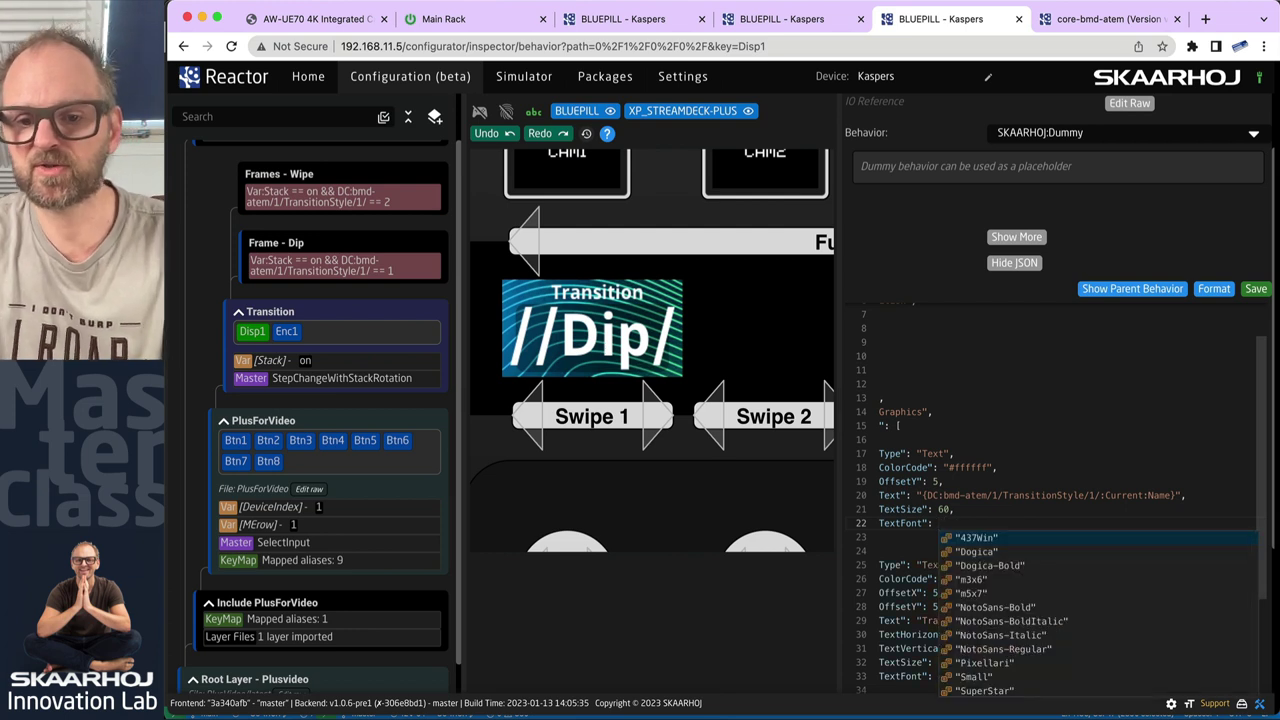
pyautogui.press('Return')
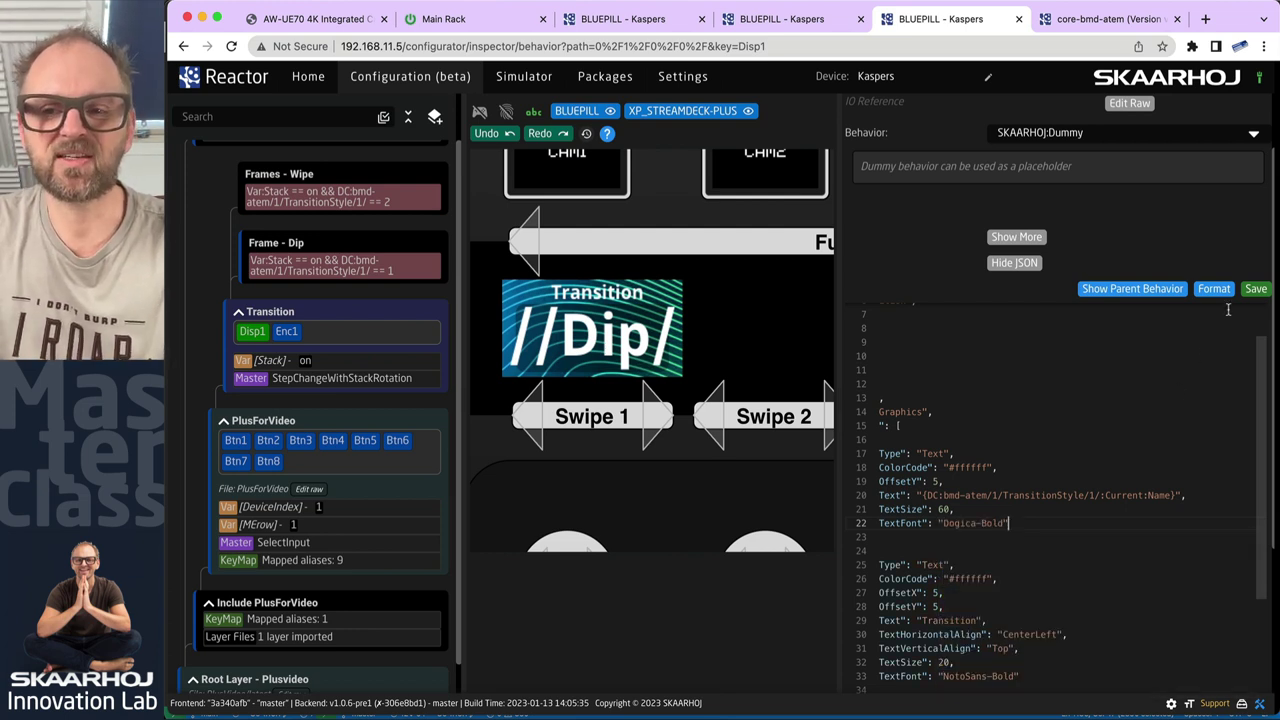
pyautogui.click(1256, 290)
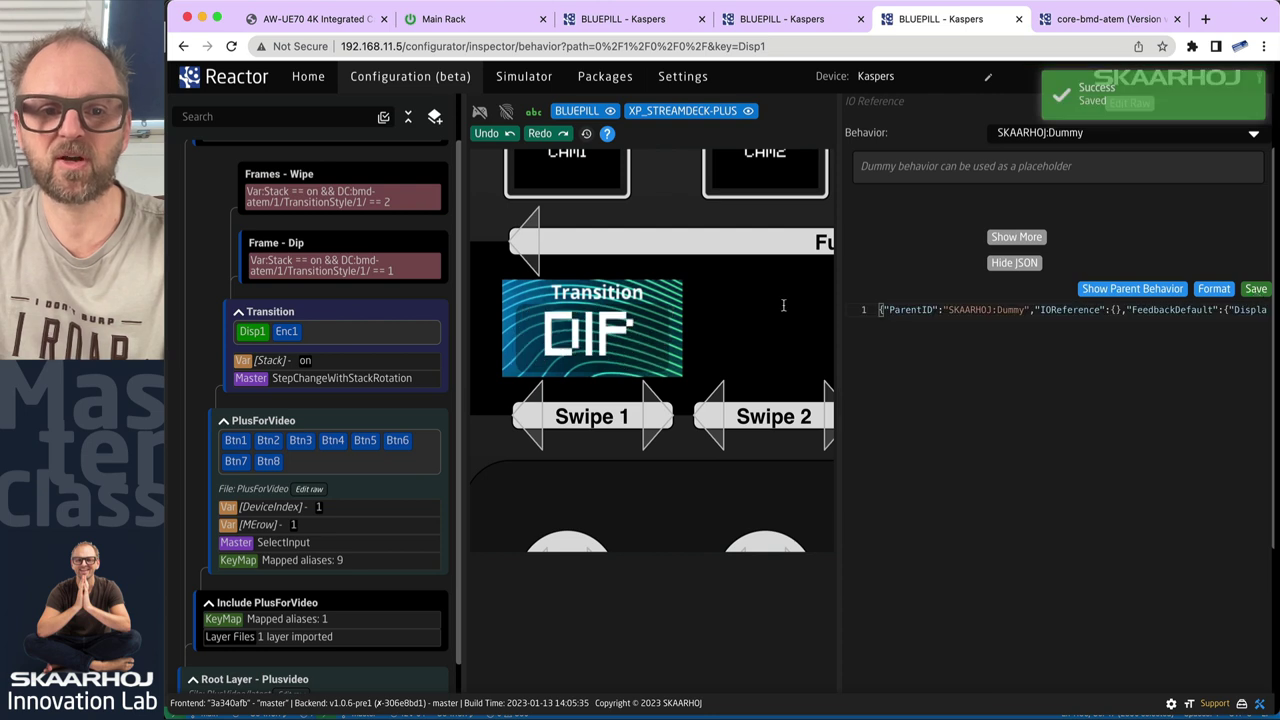
# Reformat the JSON and set the large text element's TextFont back to NotoSans-Bold.
pyautogui.click(1212, 289)
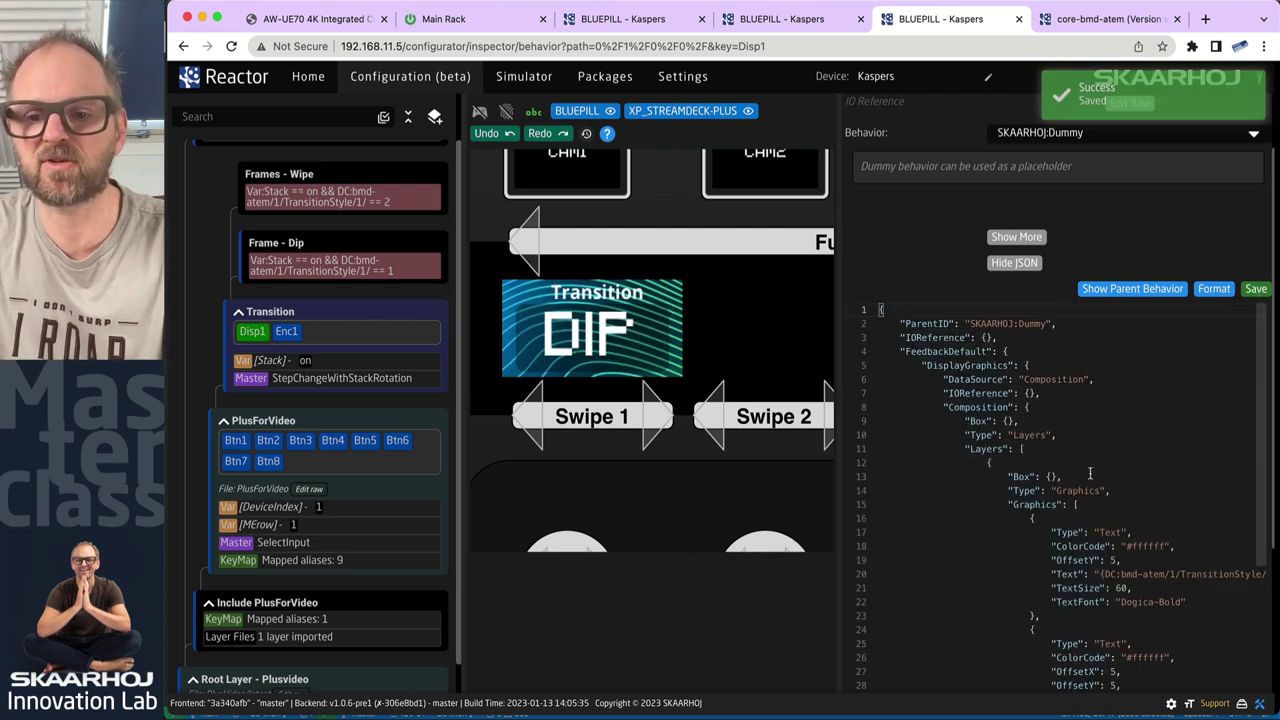
pyautogui.scroll(-4, 1090, 472)
pyautogui.hscroll(2, 1090, 472)
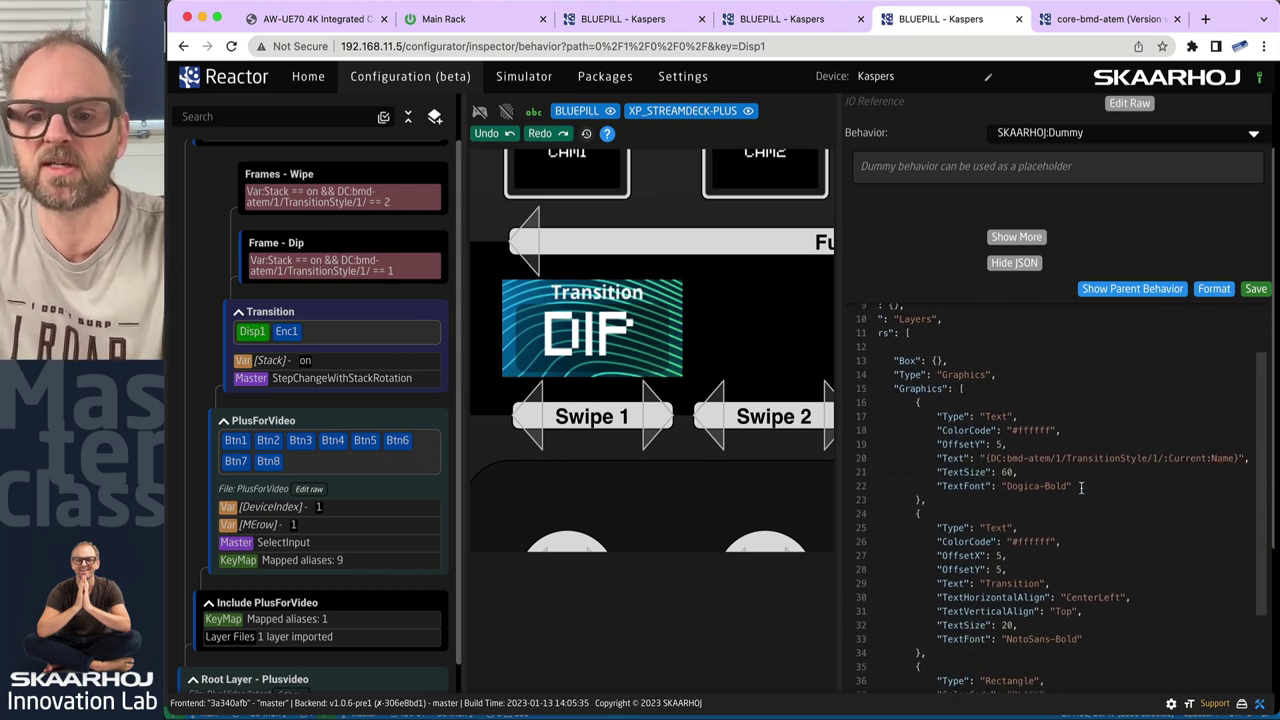
pyautogui.click(1080, 487)
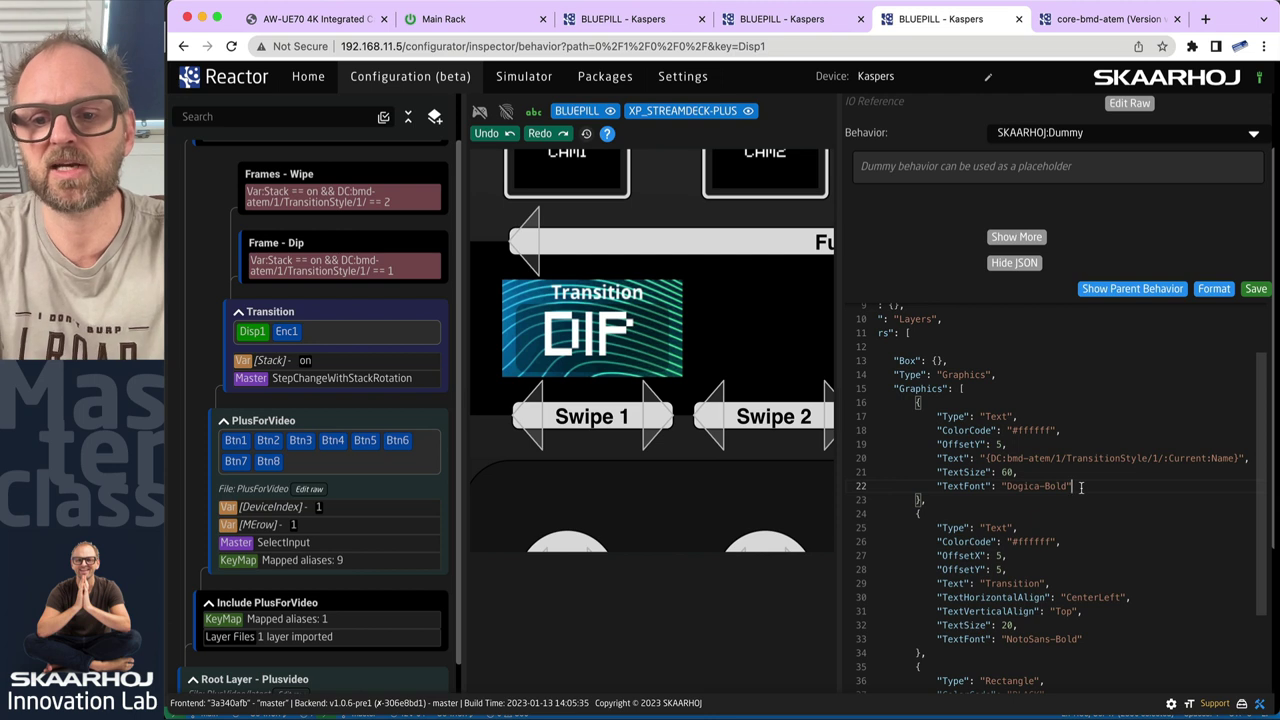
pyautogui.press('BackSpace')
pyautogui.press('BackSpace')
pyautogui.press('BackSpace')
pyautogui.press('BackSpace')
pyautogui.press('BackSpace')
pyautogui.press('BackSpace')
pyautogui.press('BackSpace')
pyautogui.press('BackSpace')
pyautogui.press('BackSpace')
pyautogui.press('BackSpace')
pyautogui.press('BackSpace')
pyautogui.press('BackSpace')
pyautogui.press('BackSpace')
pyautogui.hotkey('ctrl', 'space')
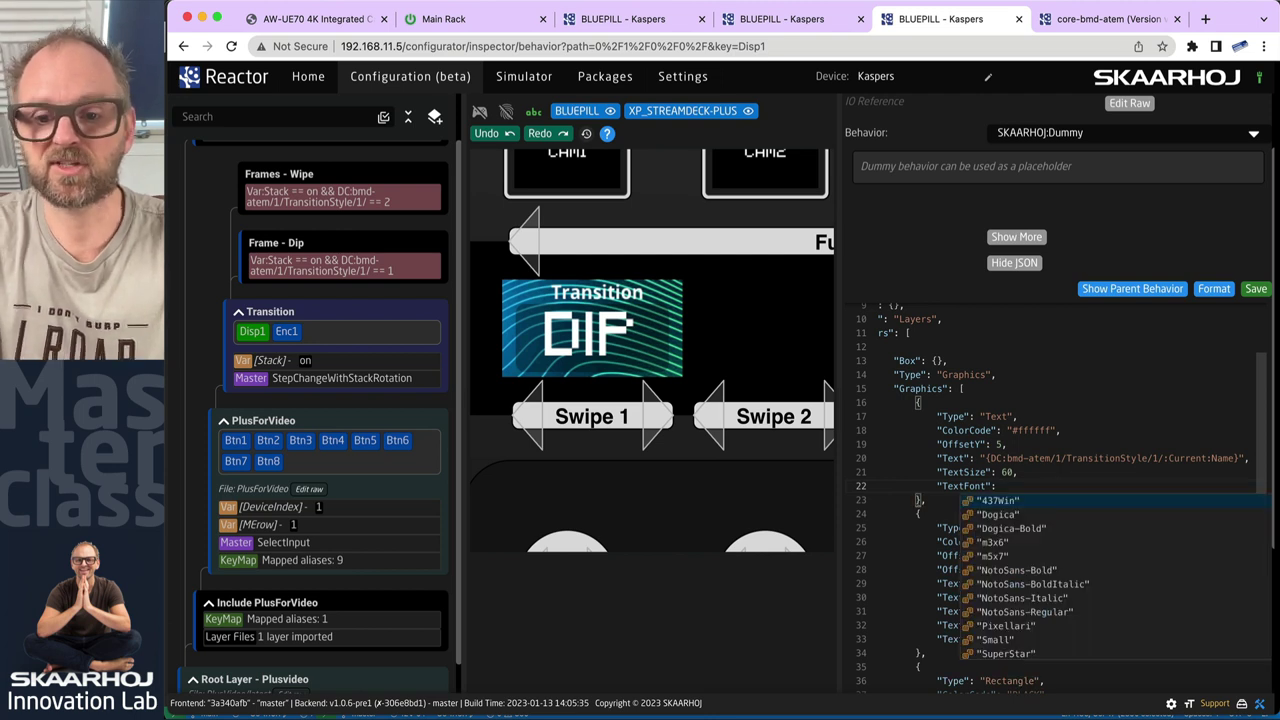
pyautogui.press('Down')
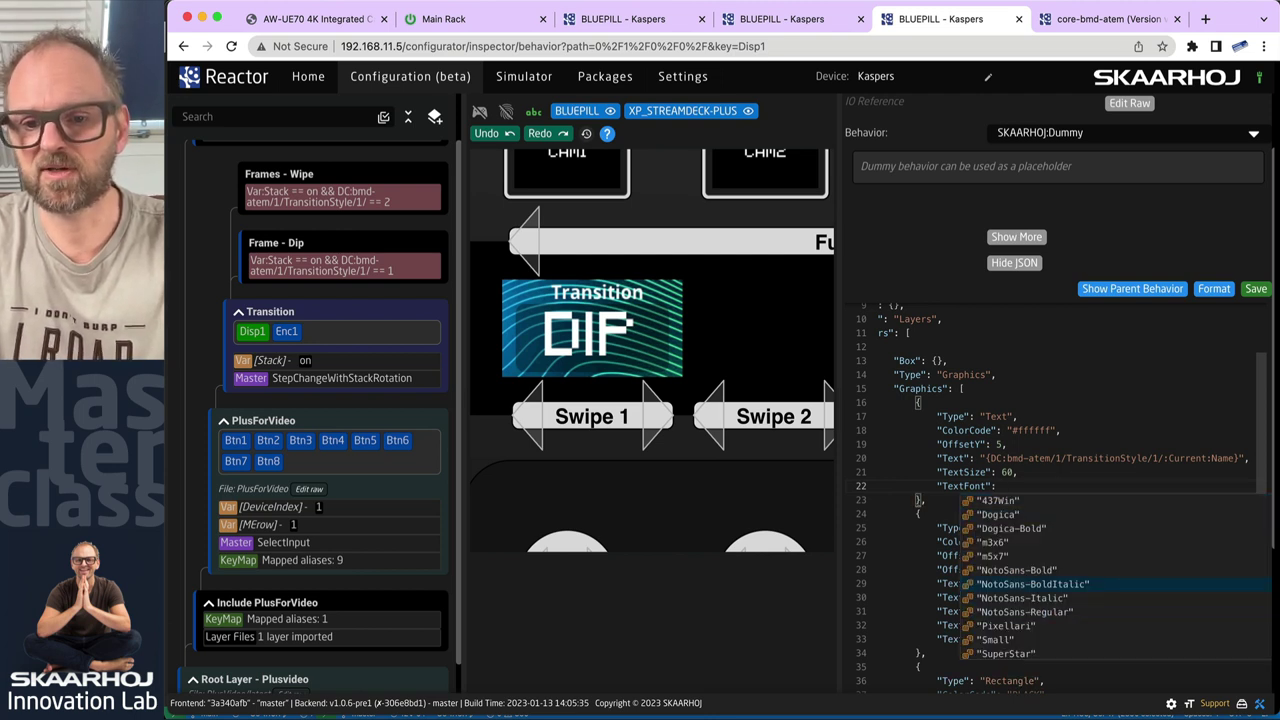
pyautogui.press('Return')
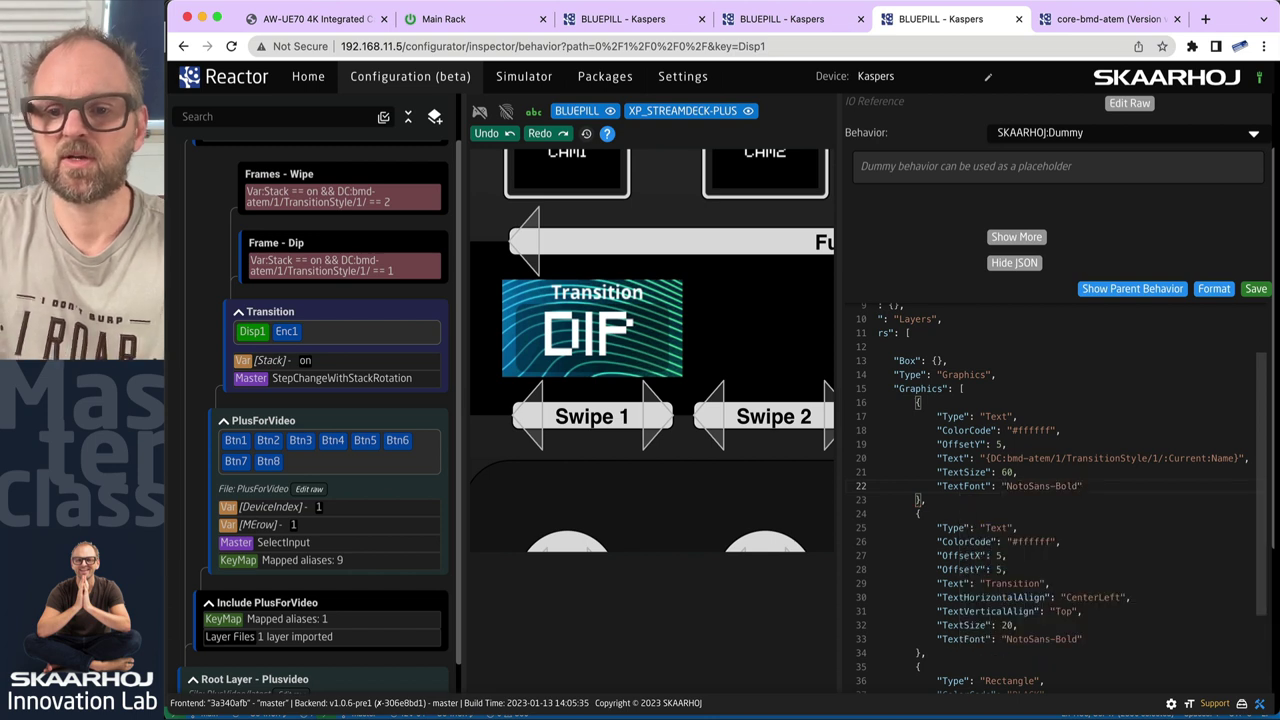
# Save the definition with the large text's restored NotoSans-Bold font and reformat the JSON.
pyautogui.click(1256, 289)
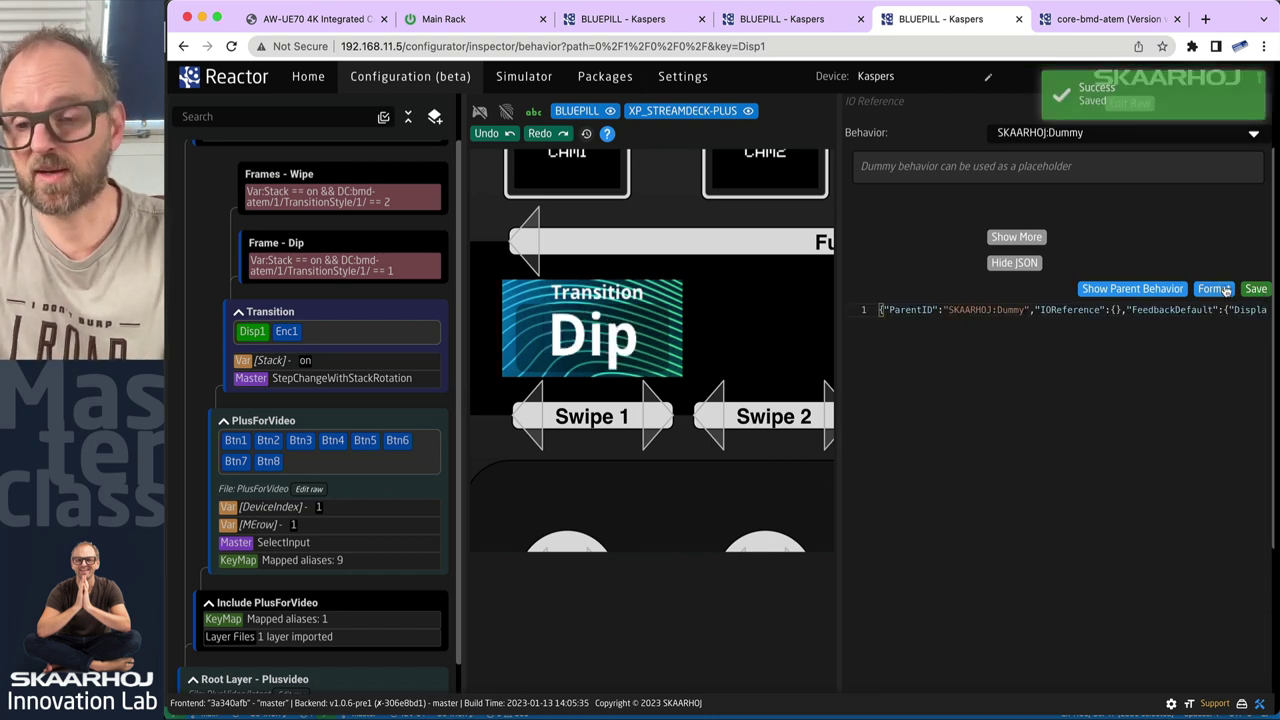
pyautogui.click(1214, 289)
pyautogui.scroll(-2, 1093, 483)
pyautogui.hscroll(3, 1093, 483)
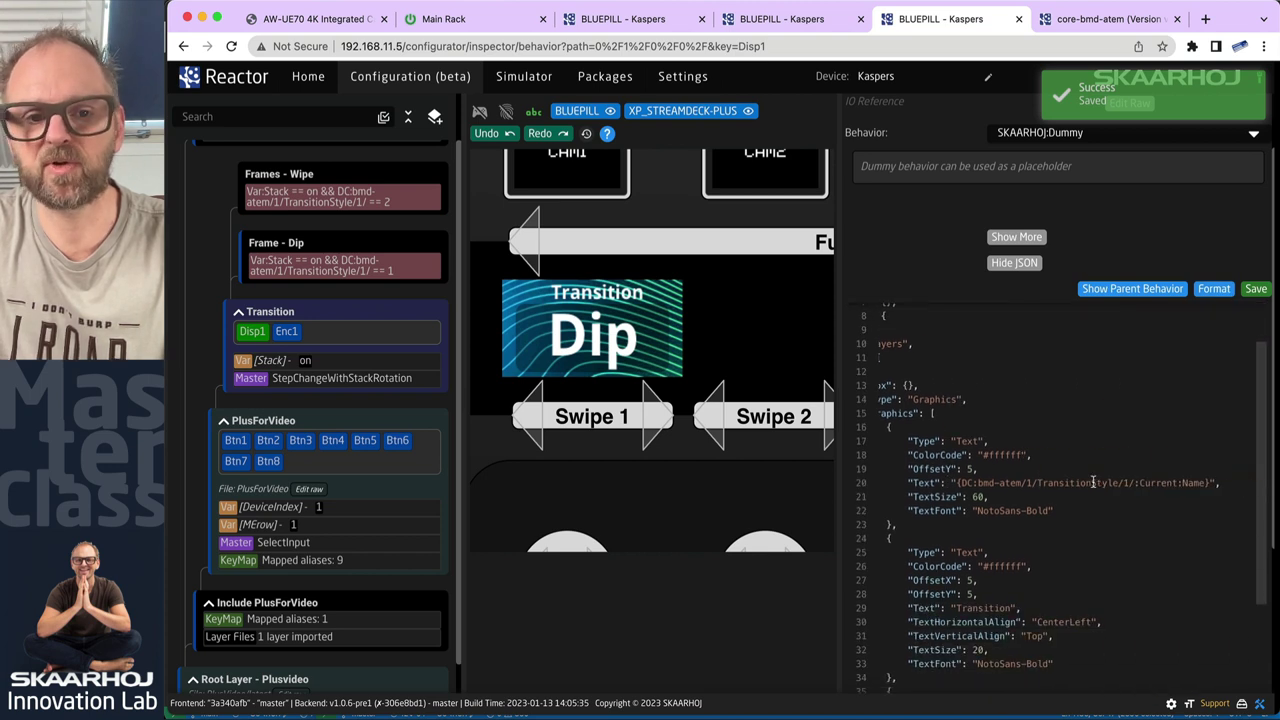
# Examine the properties of the text and rectangle elements, including the description of TextHorizontalAlign on the Transition text.
pyautogui.scroll(-2, 1093, 483)
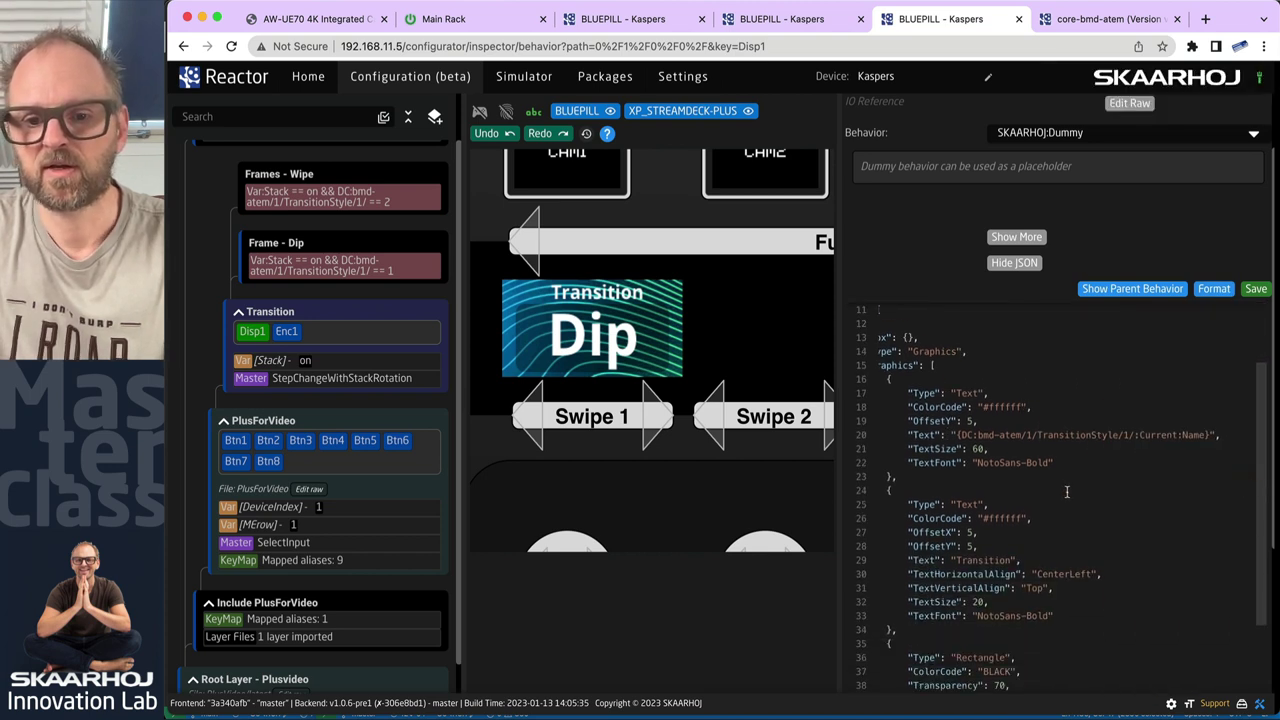
pyautogui.scroll(-1, 1067, 490)
pyautogui.scroll(-2, 1067, 491)
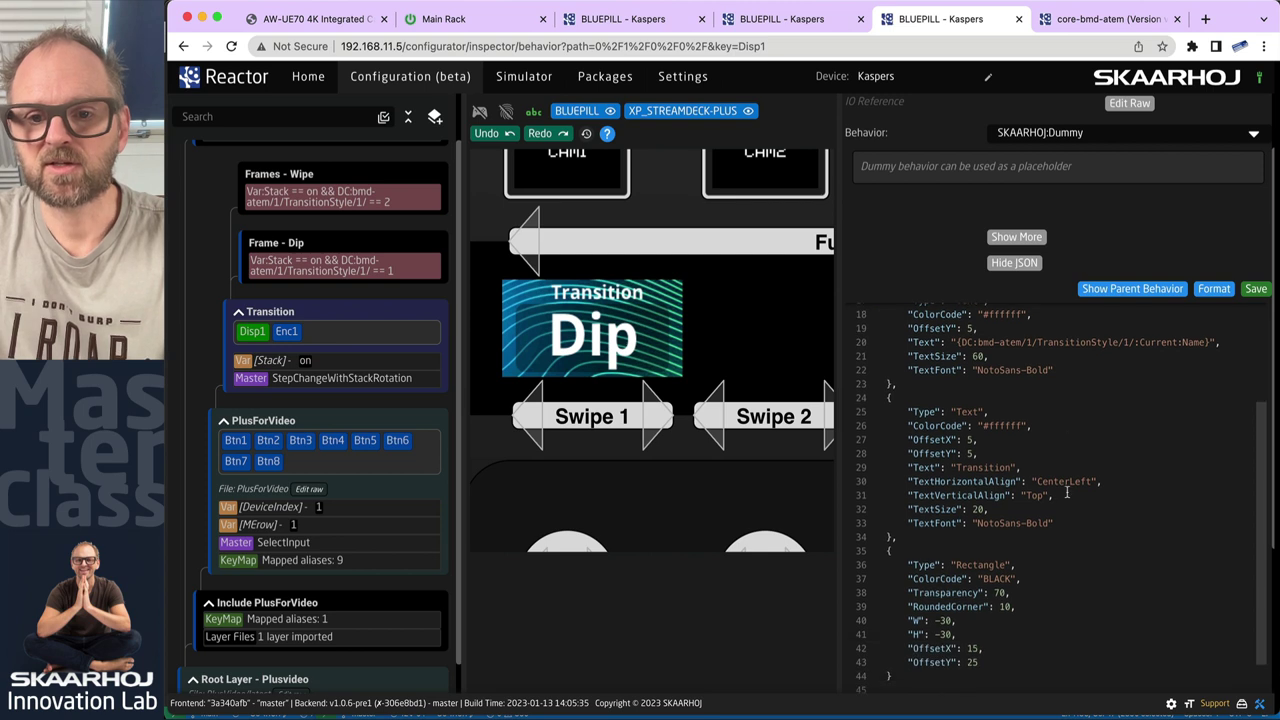
pyautogui.scroll(3, 929, 406)
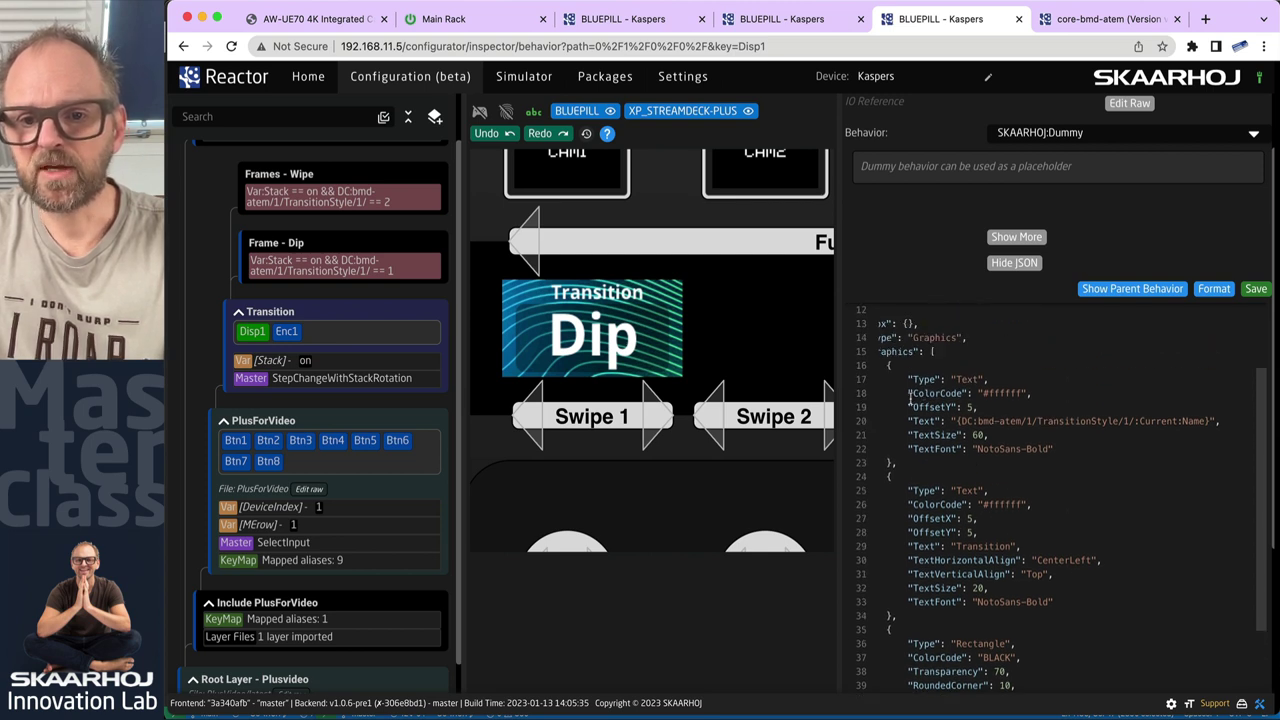
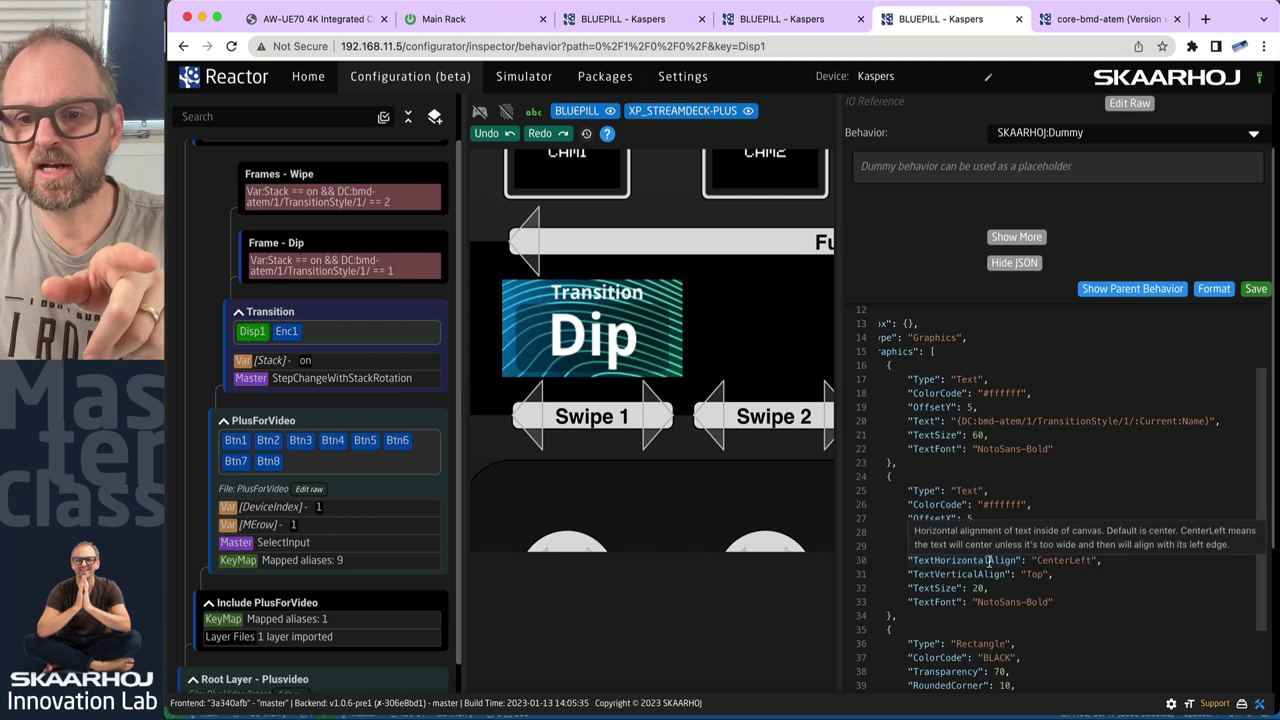
pyautogui.moveTo(1086, 561)
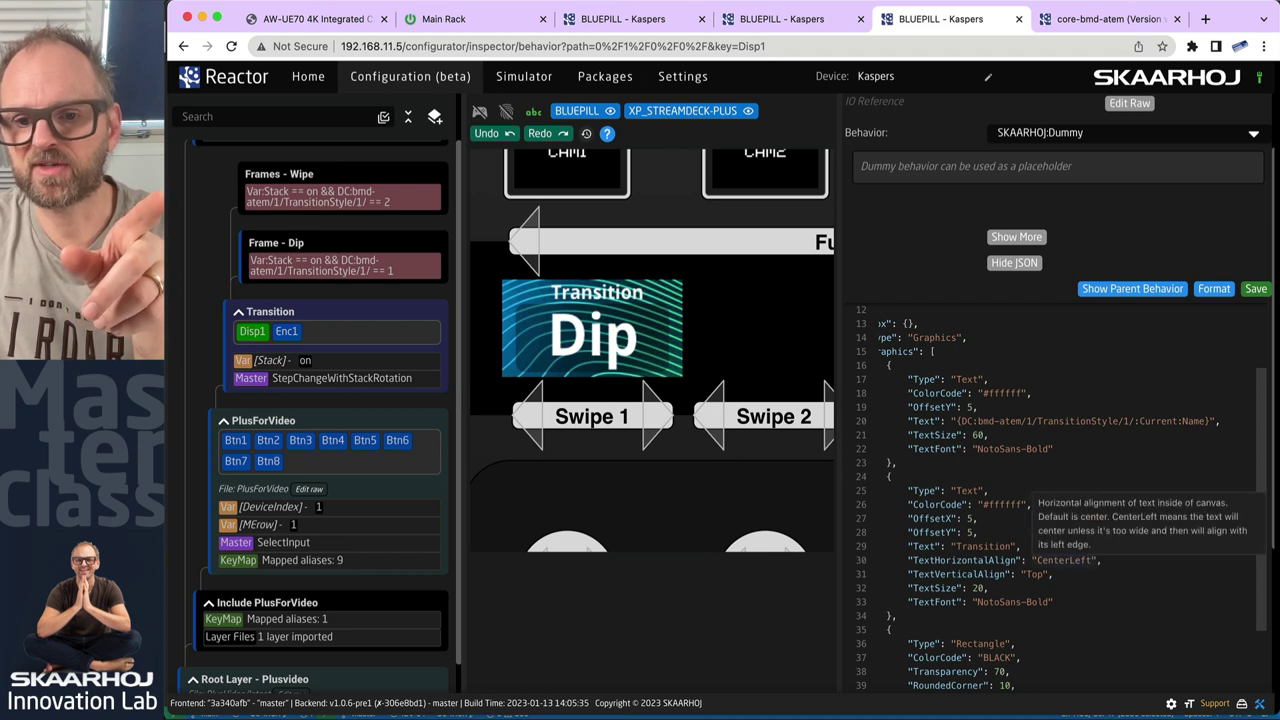
pyautogui.tripleClick(1012, 560)
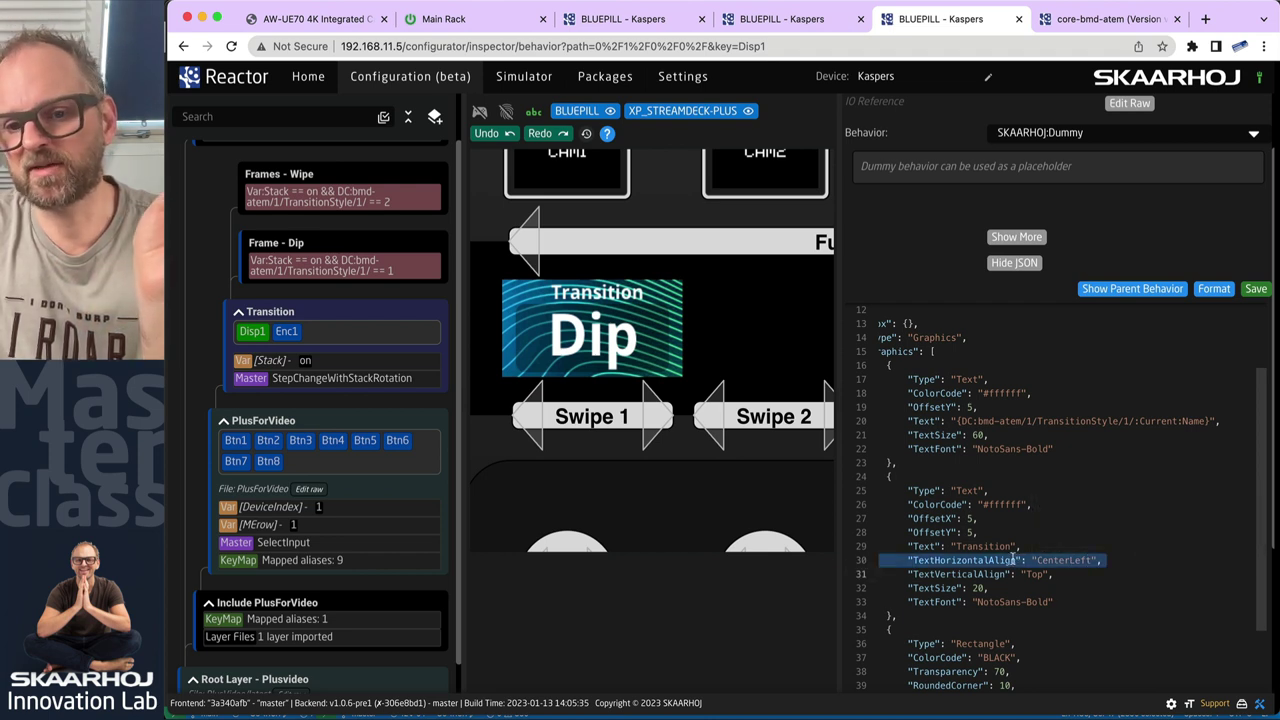
pyautogui.moveTo(1028, 561)
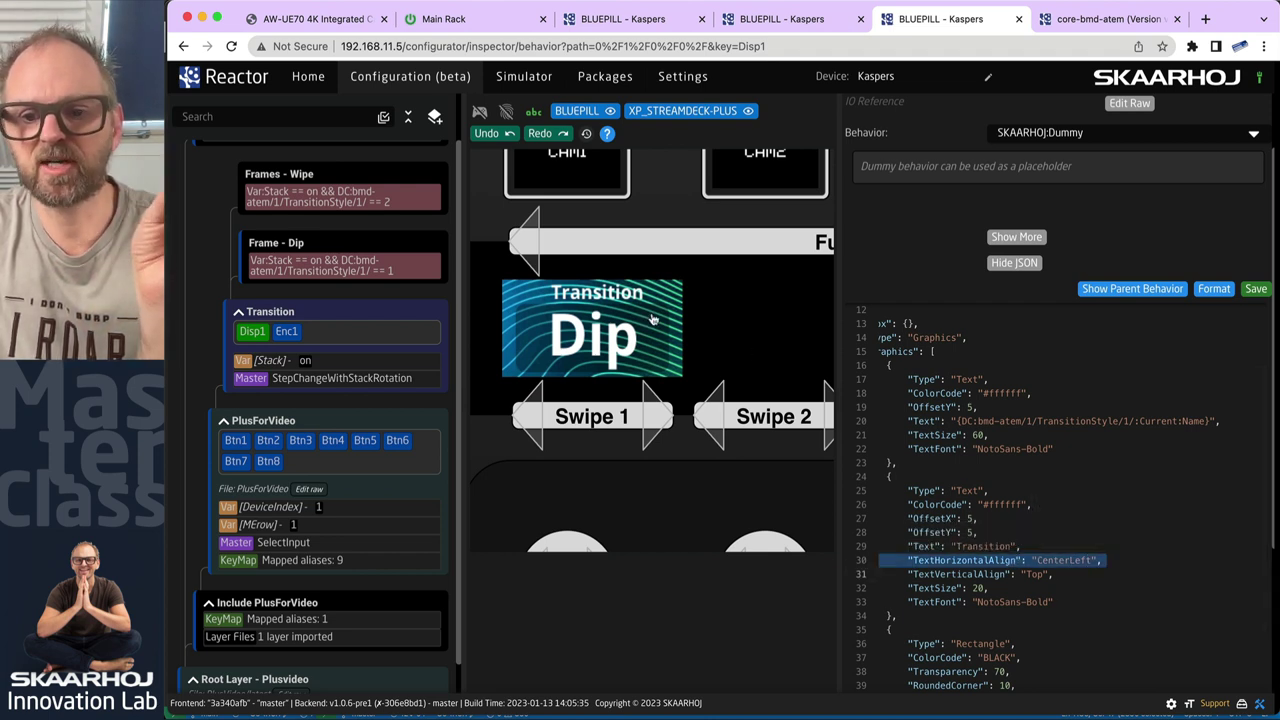
# Append "asdf asdf asdf asdf" to the Transition text element's Text value and save the definition.
pyautogui.click(1010, 546)
pyautogui.write('asdf asdf asdf asdf')
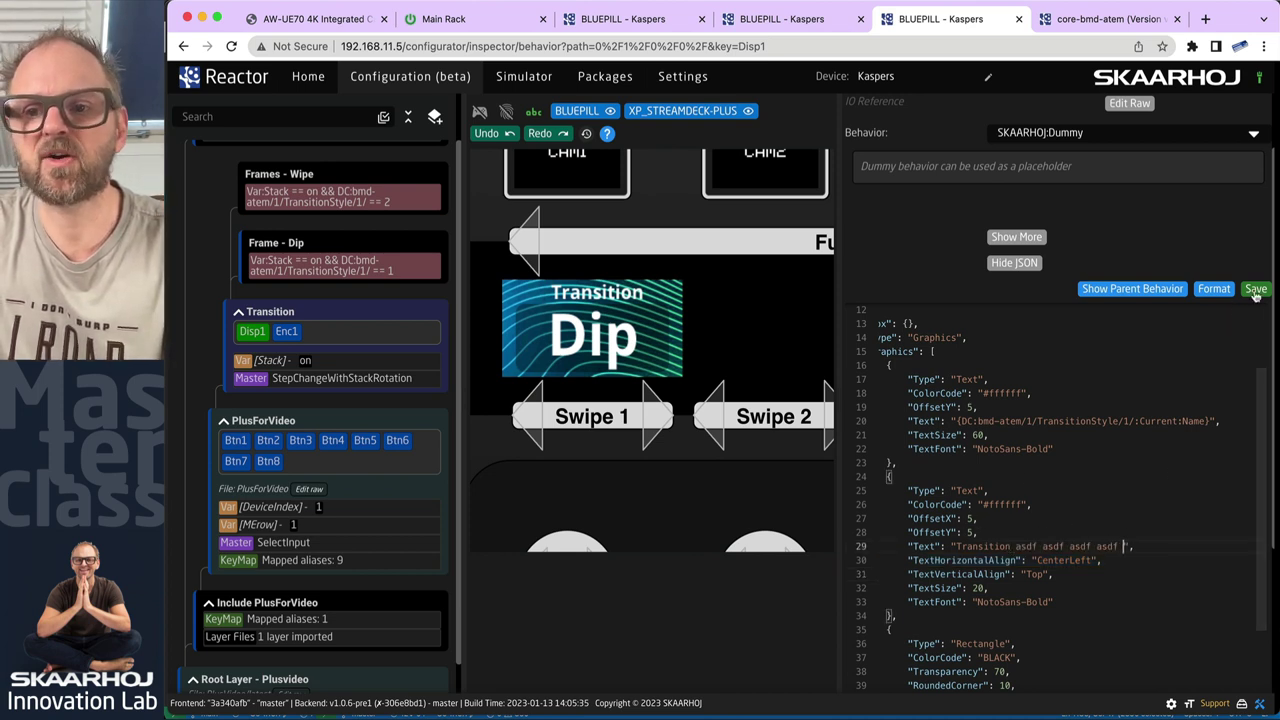
pyautogui.click(1255, 290)
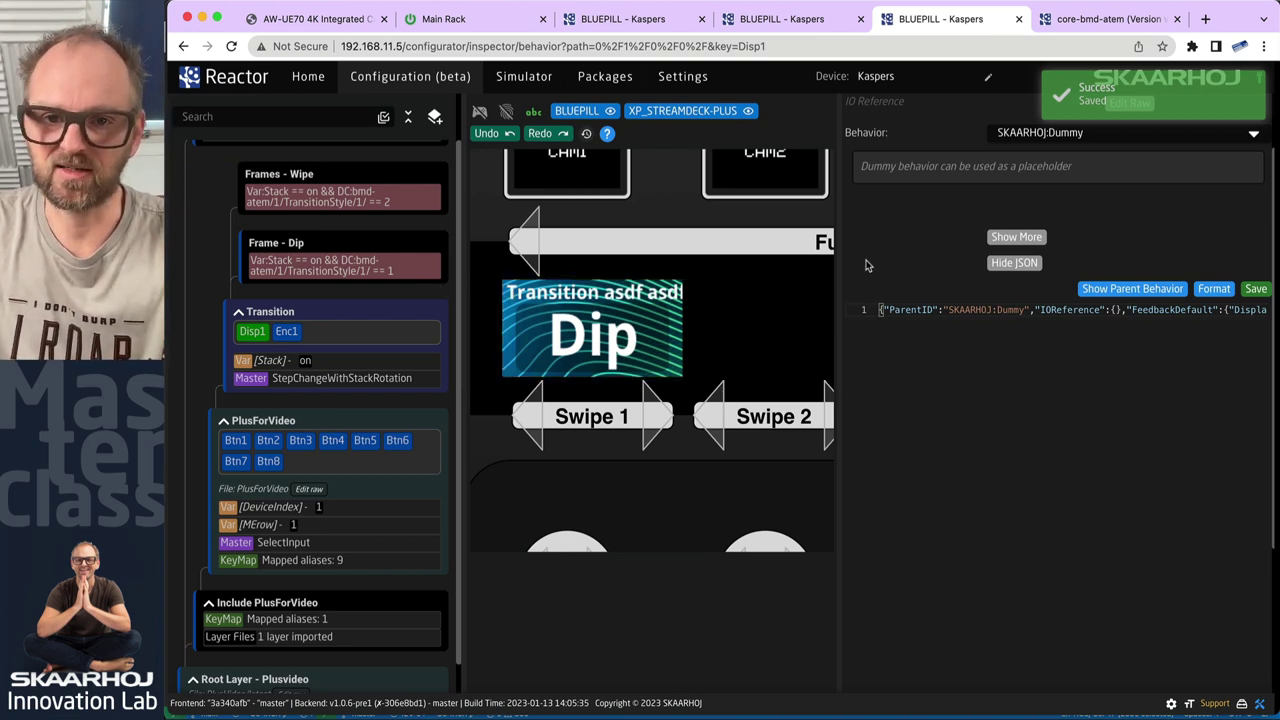
# Reformat the JSON, remove the appended asdf words so the Text value reads "Transition", and save the definition.
pyautogui.click(1214, 289)
pyautogui.scroll(-5, 1136, 545)
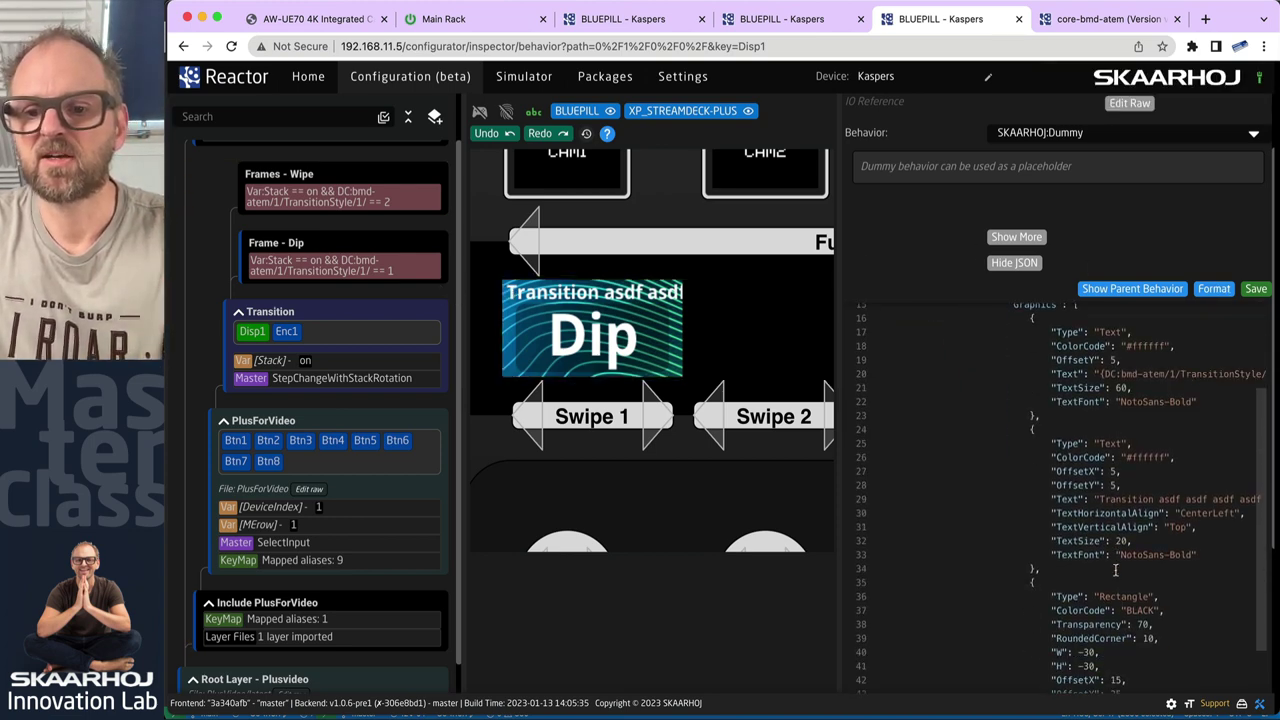
pyautogui.hscroll(2, 1136, 530)
pyautogui.scroll(1, 1134, 514)
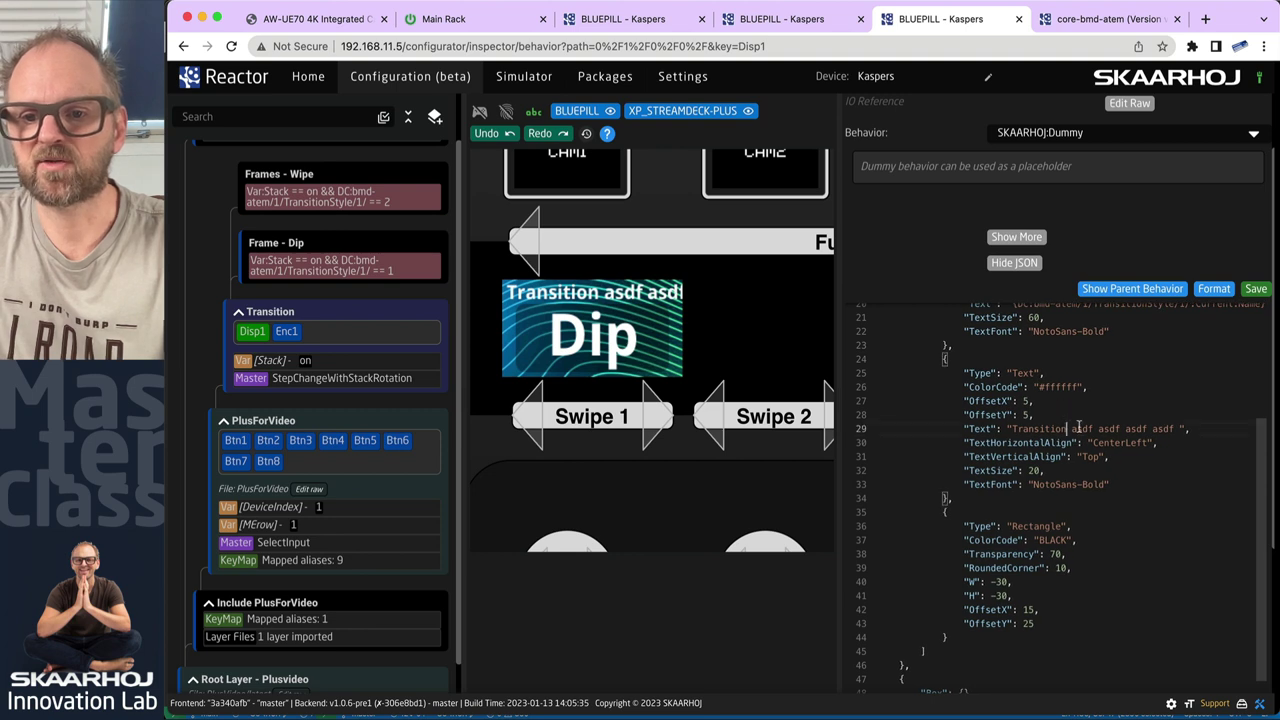
pyautogui.moveTo(1067, 428); pyautogui.dragTo(1179, 428)
pyautogui.press('BackSpace')
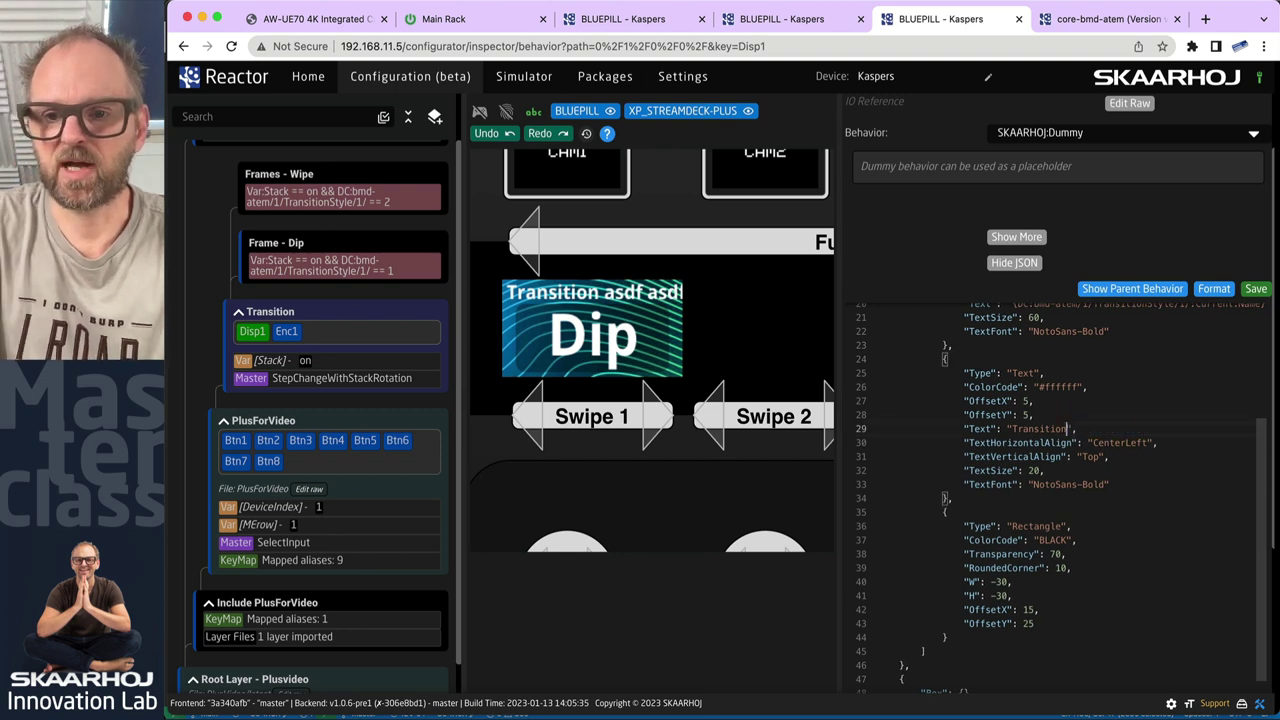
pyautogui.click(1256, 288)
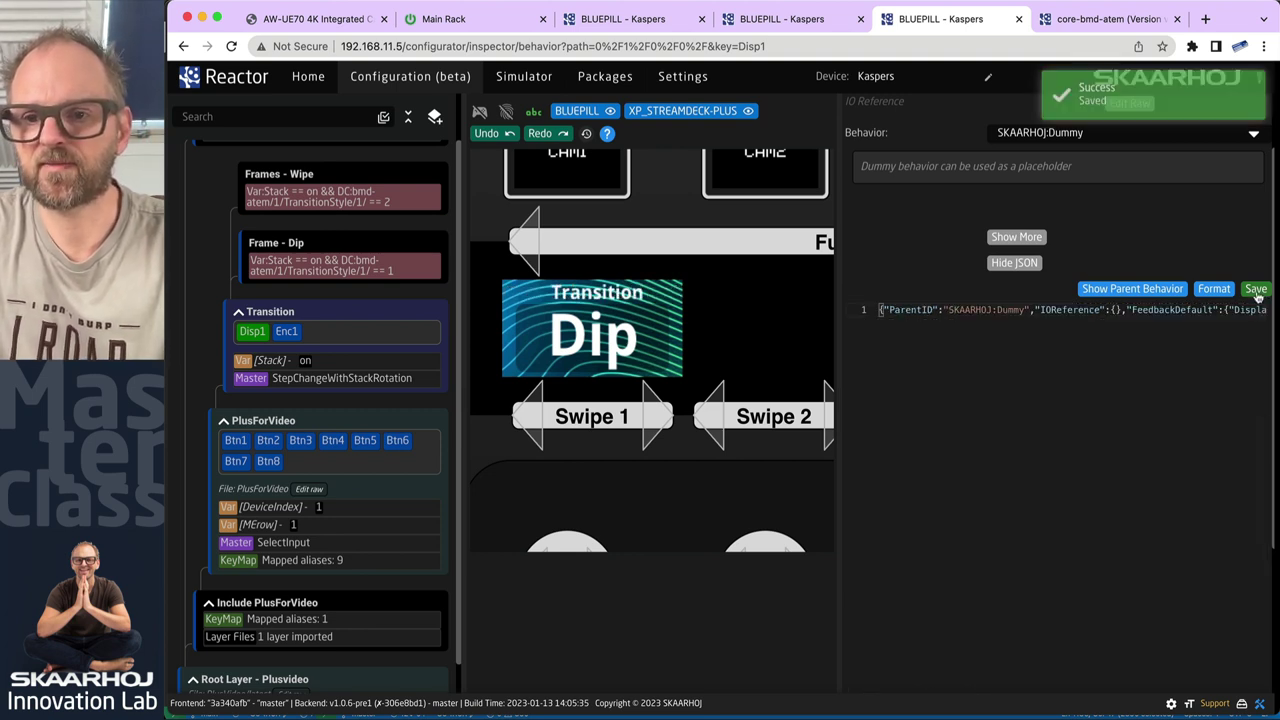
# Reformat the JSON, delete the OffsetX property from the Transition text element, and save the definition.
pyautogui.click(1214, 288)
pyautogui.scroll(-5, 1132, 556)
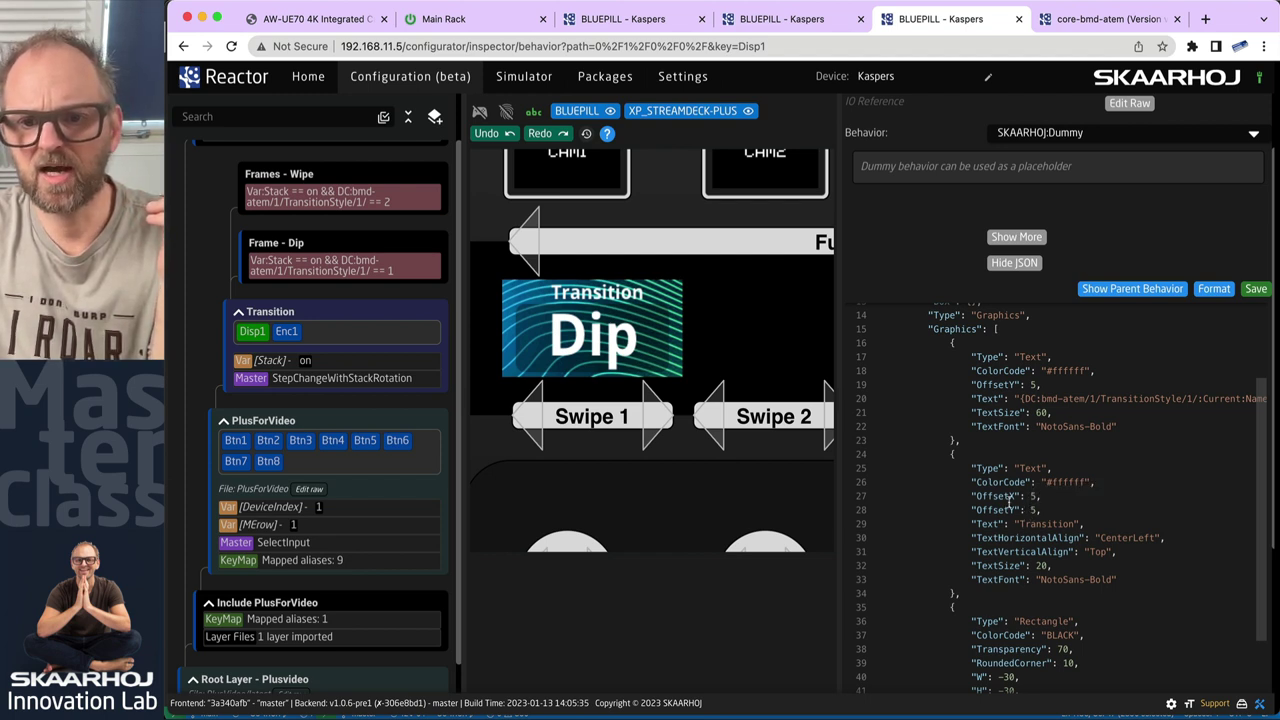
pyautogui.moveTo(1047, 495); pyautogui.dragTo(971, 496)
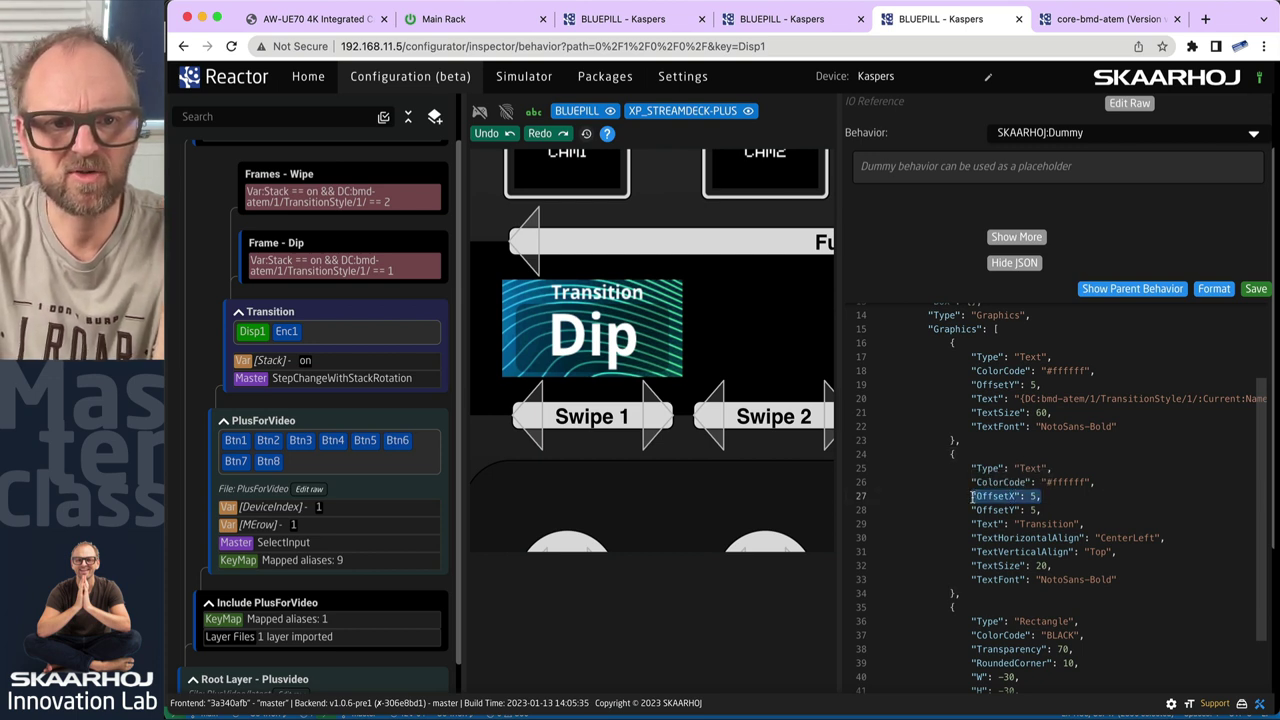
pyautogui.press('BackSpace')
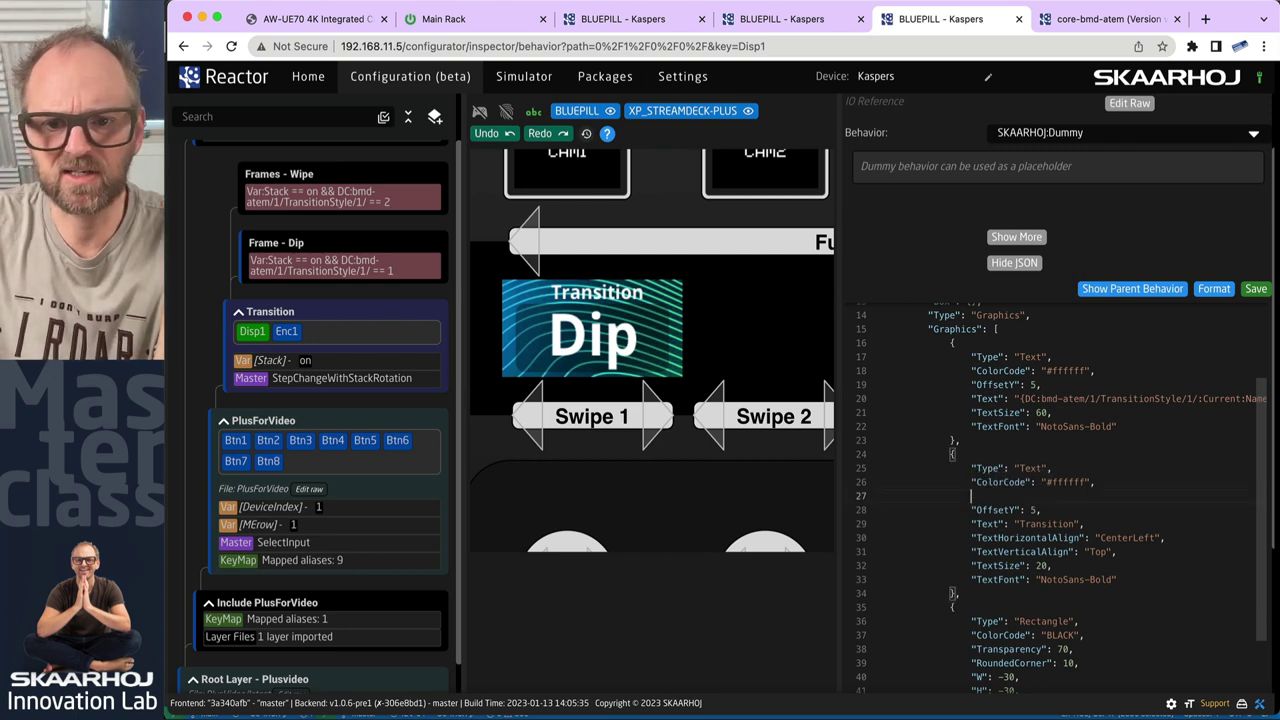
pyautogui.click(1255, 289)
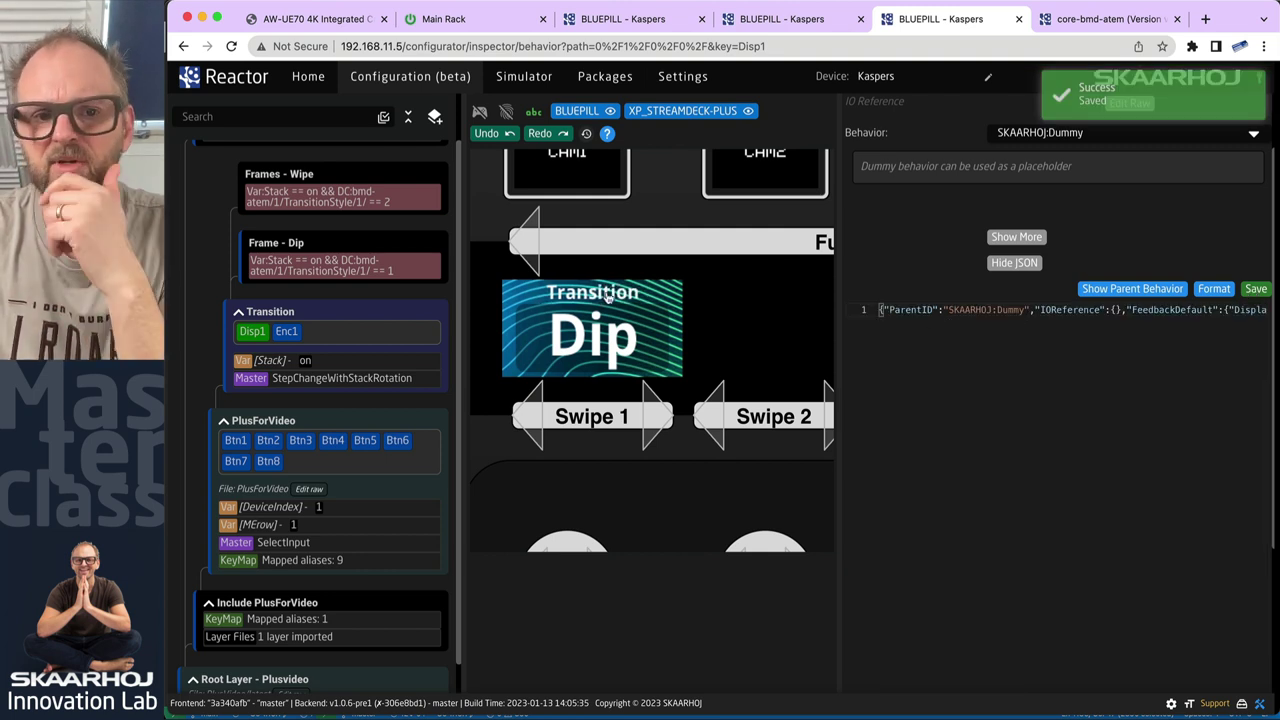
pyautogui.click(1212, 289)
pyautogui.scroll(-5, 1170, 460)
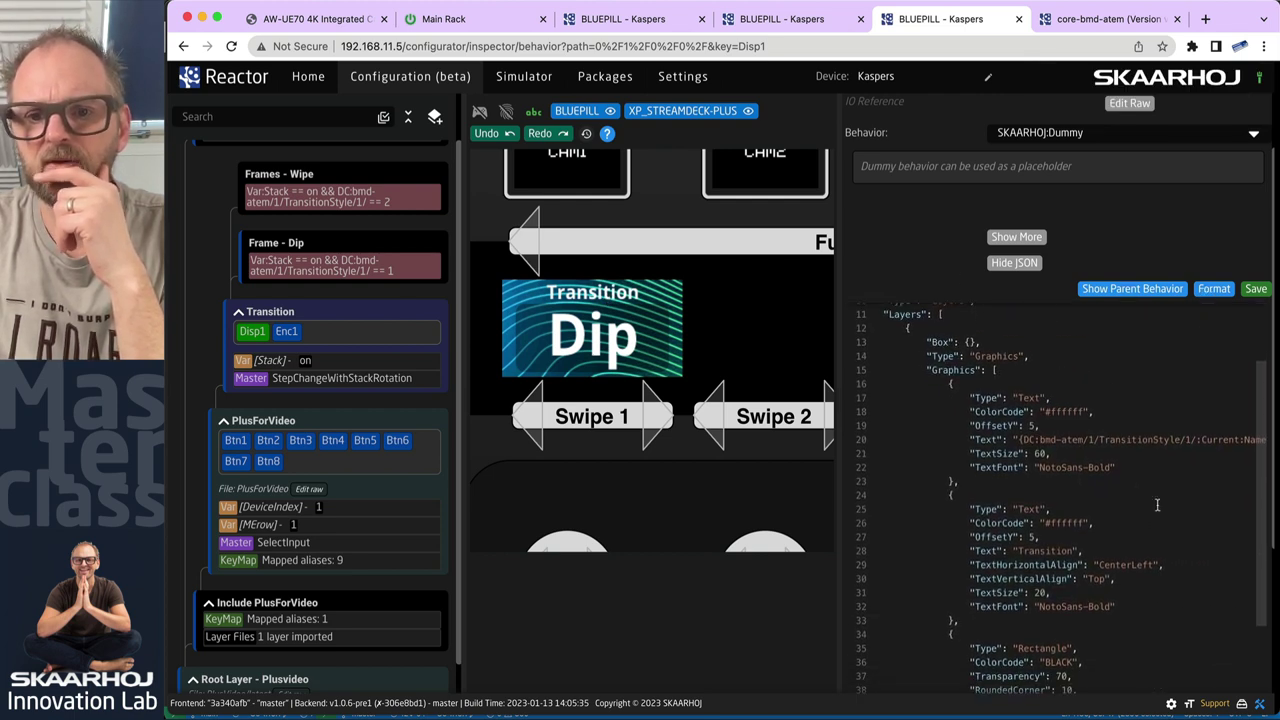
pyautogui.scroll(-1, 1157, 505)
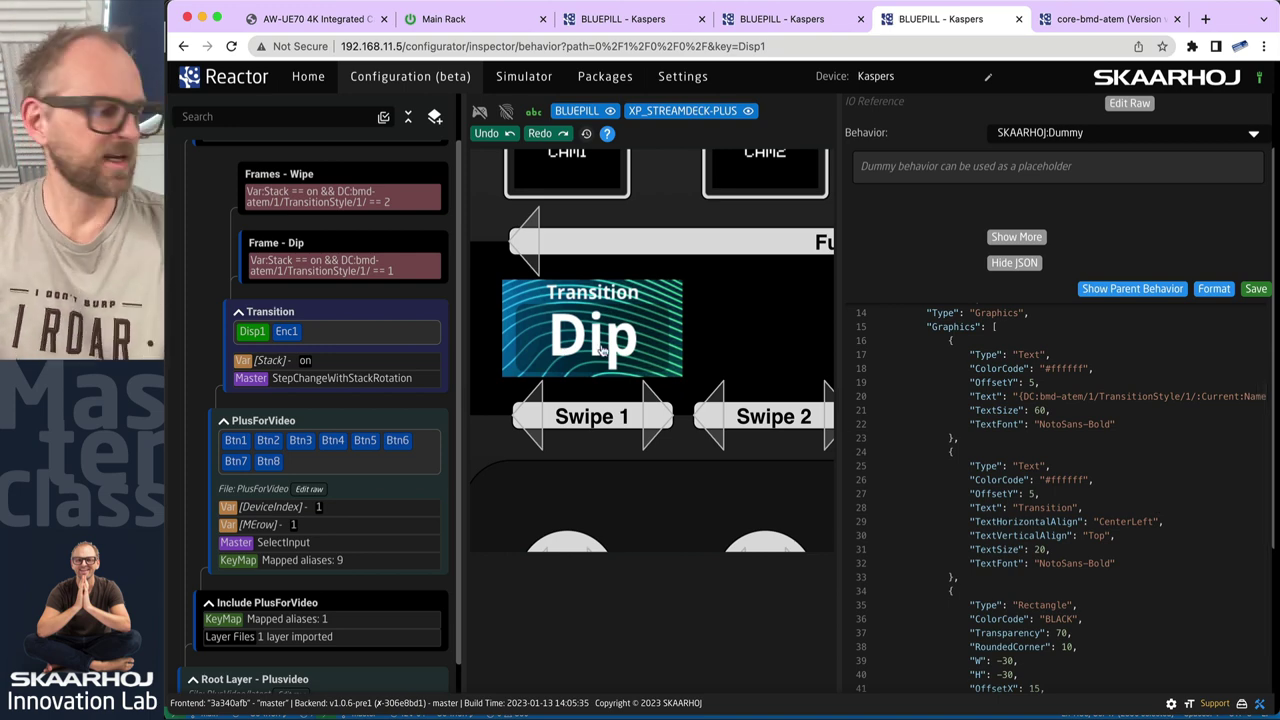
# Turn on simulation mode and rotate Enc1 to check that the large text follows the transition style reference.
pyautogui.click(482, 109)
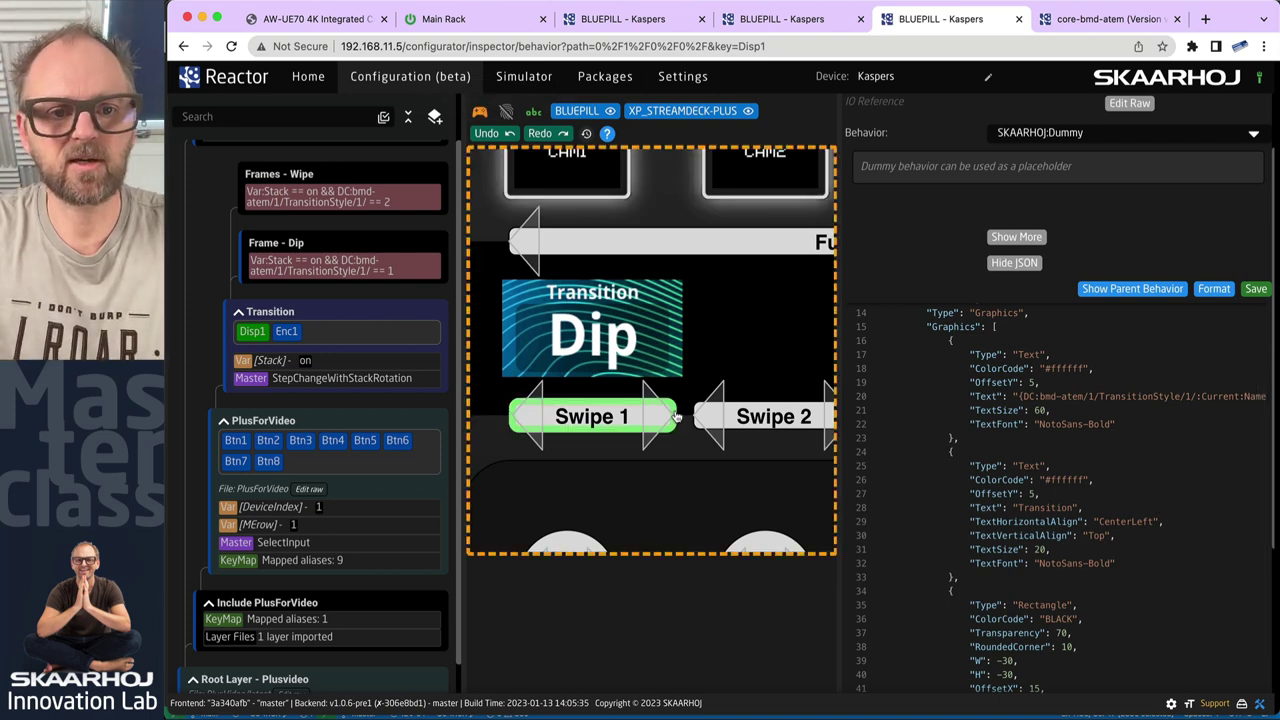
pyautogui.click(627, 525)
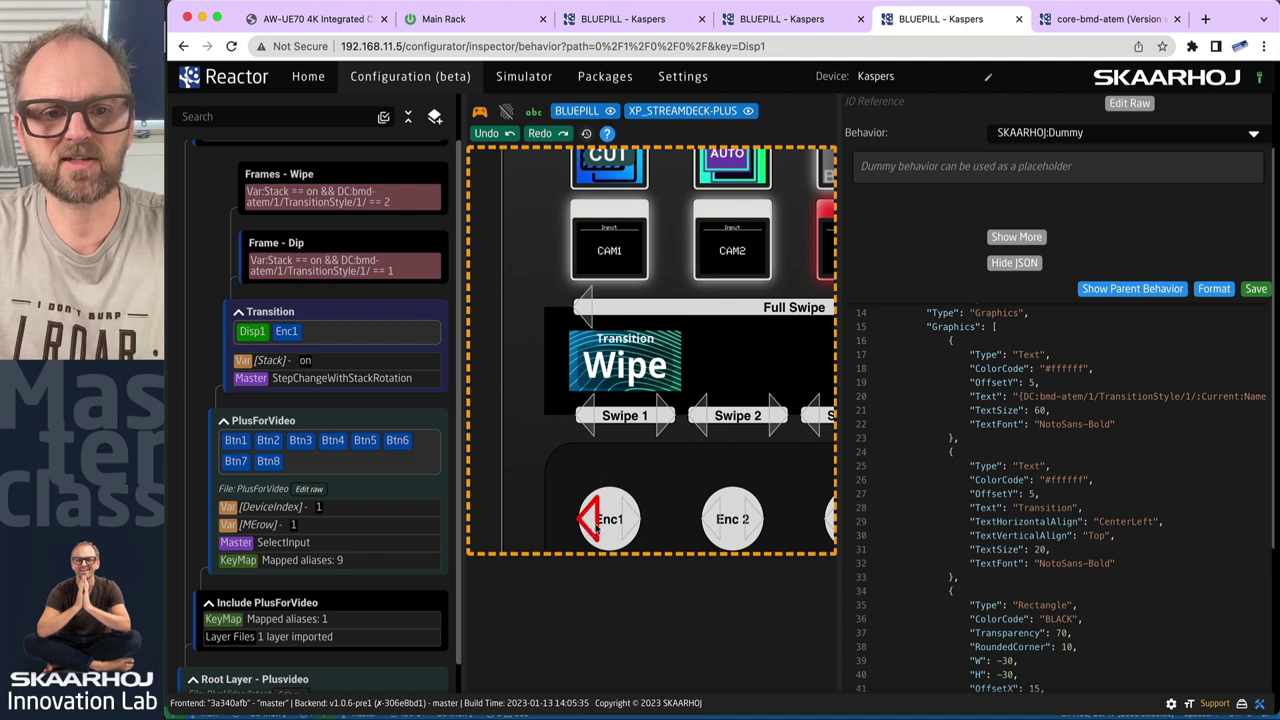
pyautogui.click(597, 520)
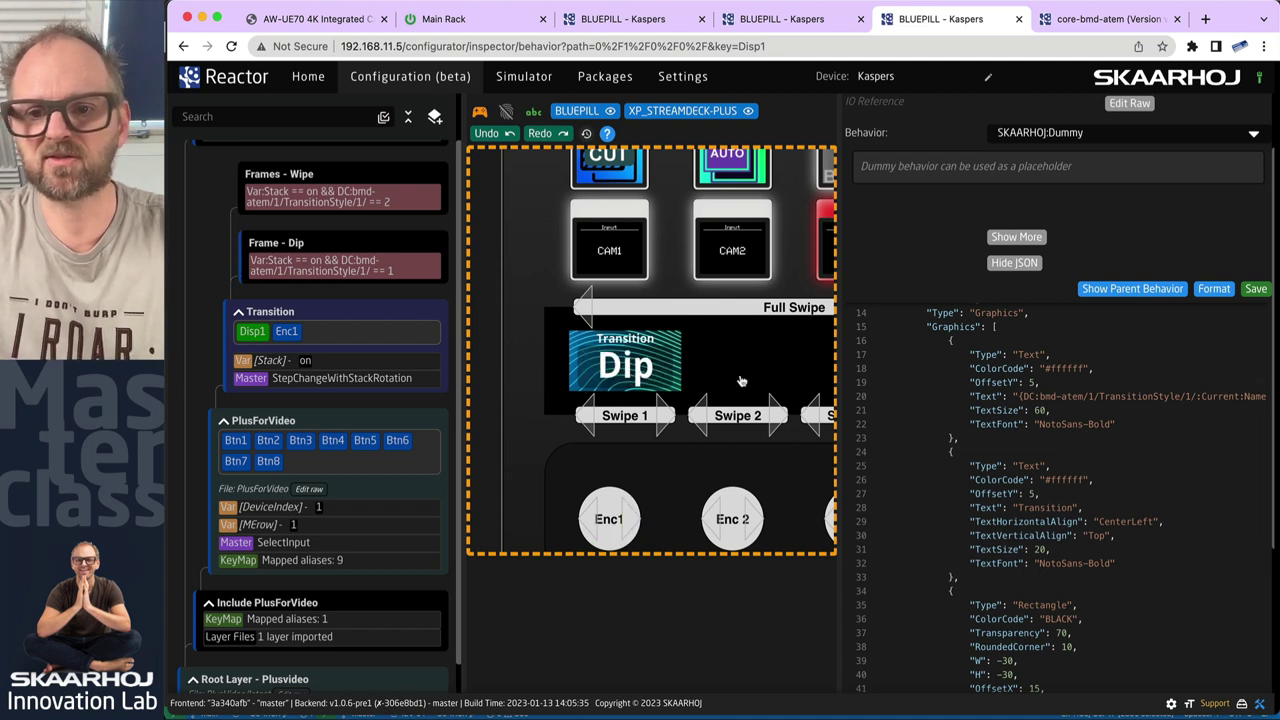
pyautogui.moveTo(1228, 397); pyautogui.dragTo(1035, 397)
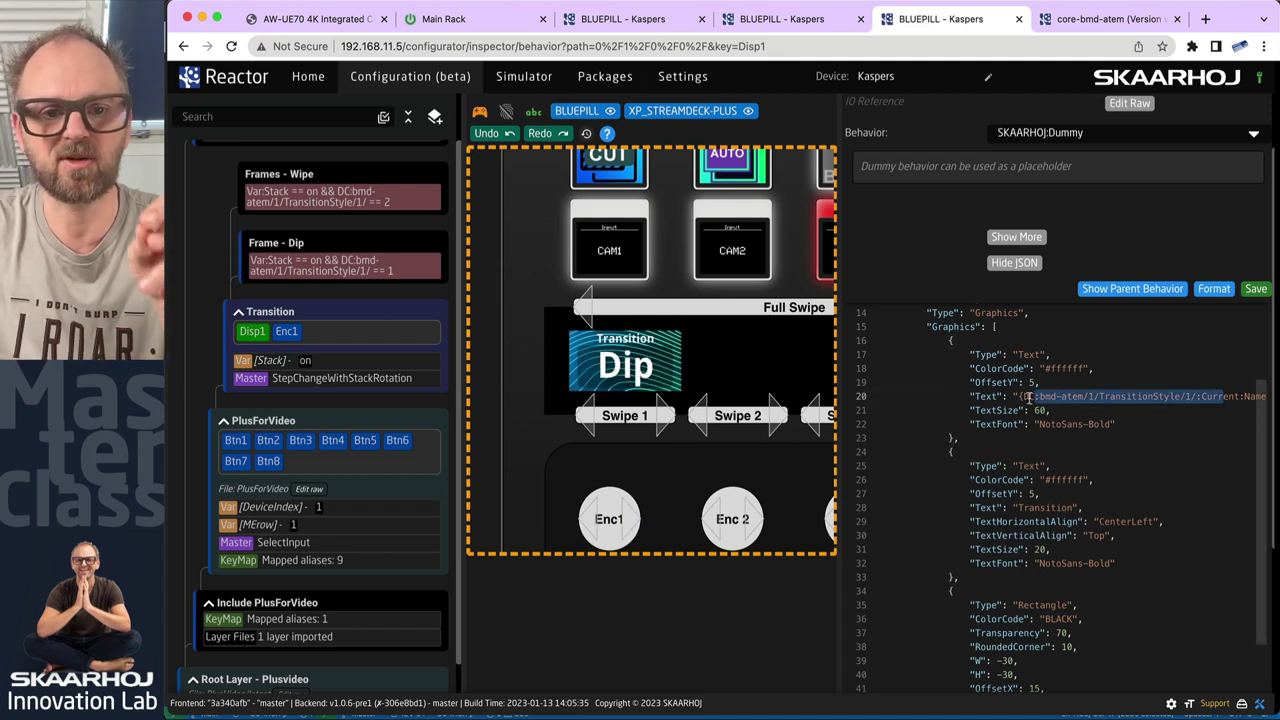
# Operate Enc1 in the simulation to switch the Stack variable off and back on, viewing the Transition layer's settings meanwhile.
pyautogui.click(608, 528)
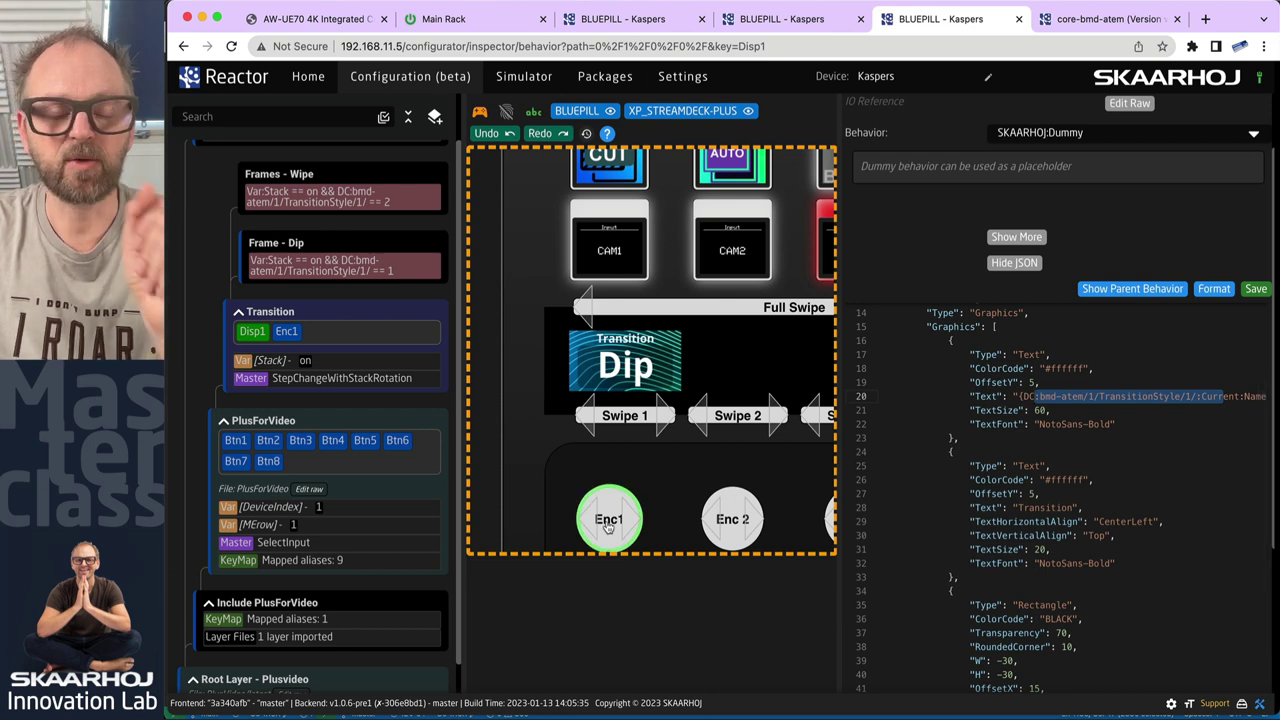
pyautogui.click(608, 522)
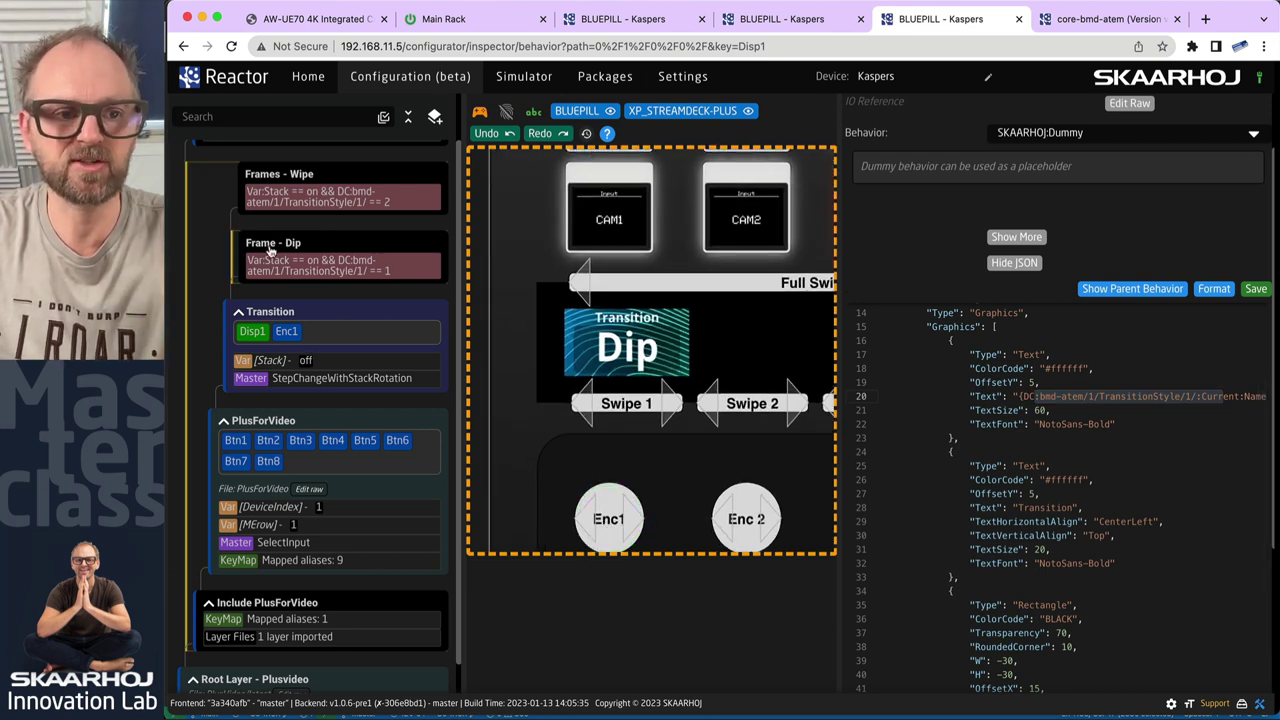
pyautogui.click(314, 320)
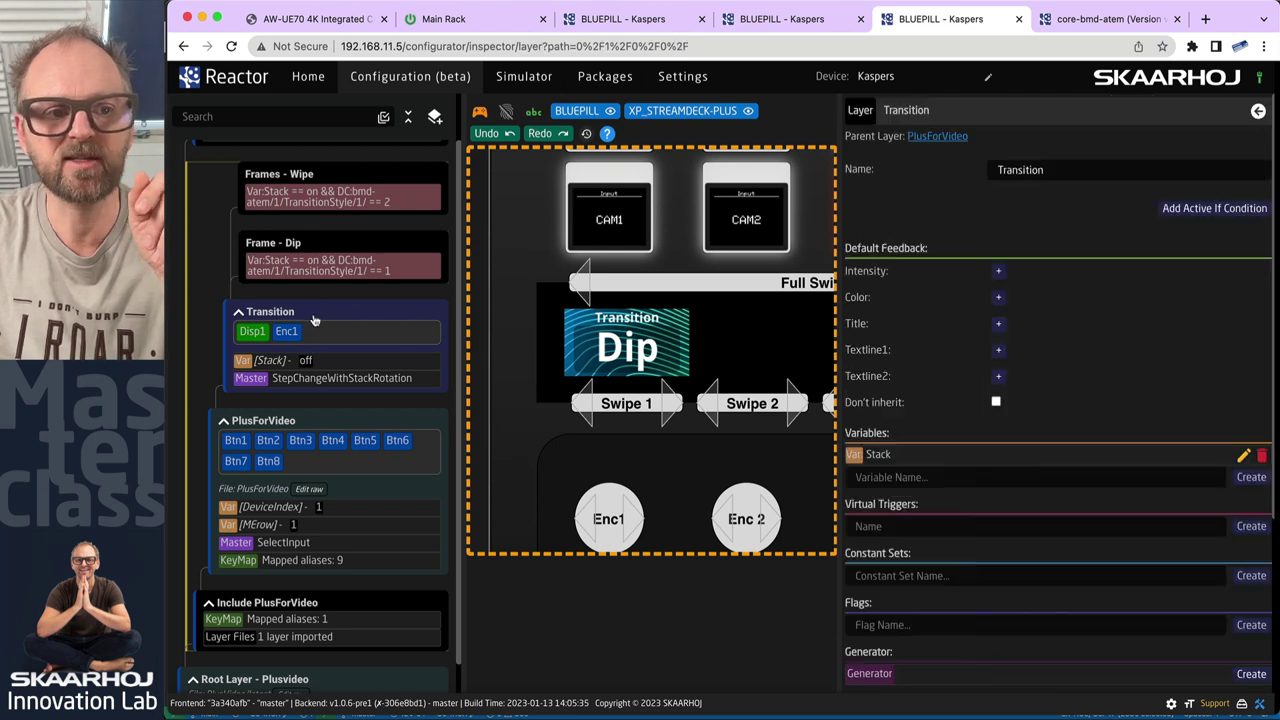
pyautogui.click(599, 500)
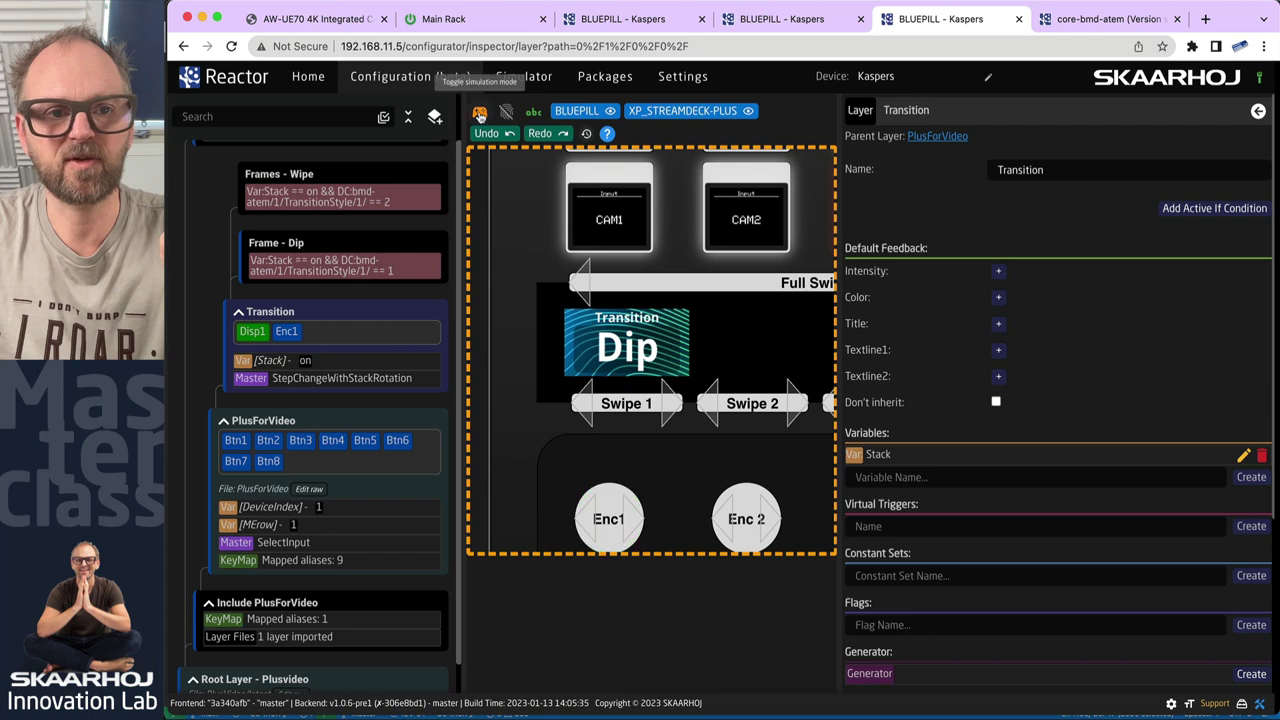
# Turn off simulation mode, create a new behavior for Enc1 on the Transition layer, and open Enc1's behavior settings.
pyautogui.click(479, 115)
pyautogui.rightClick(603, 510)
pyautogui.click(625, 518)
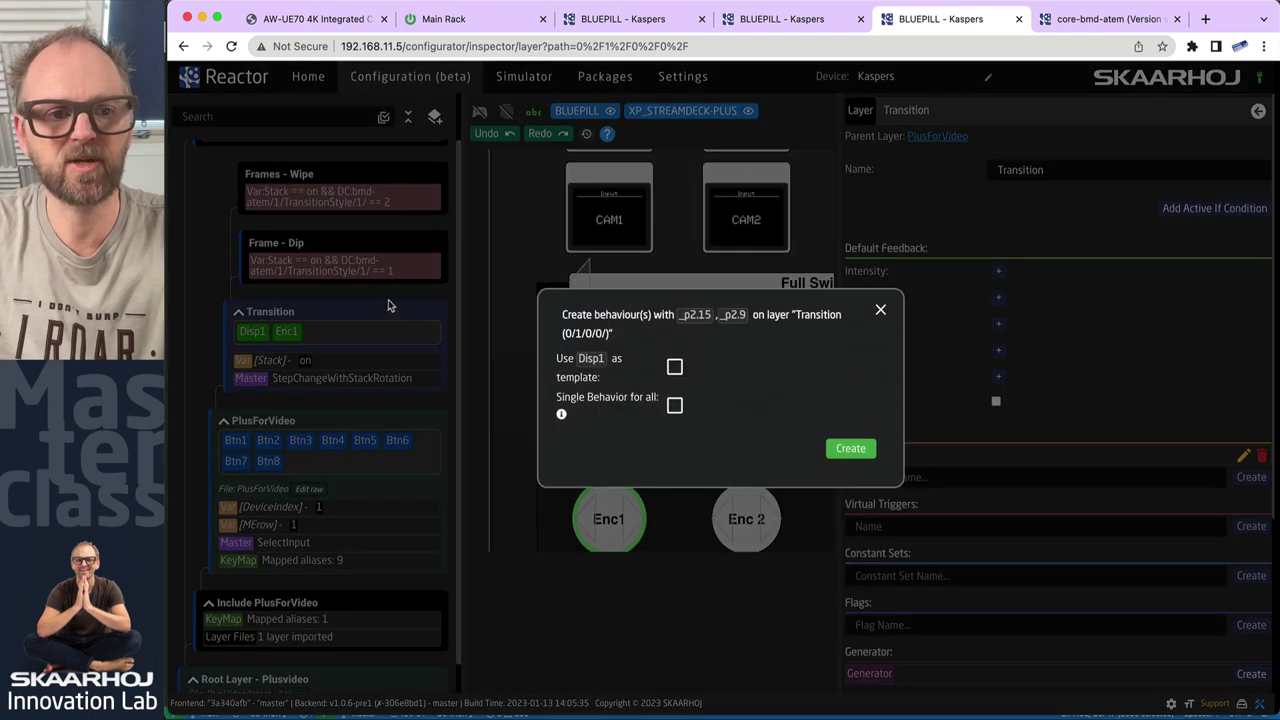
pyautogui.click(850, 448)
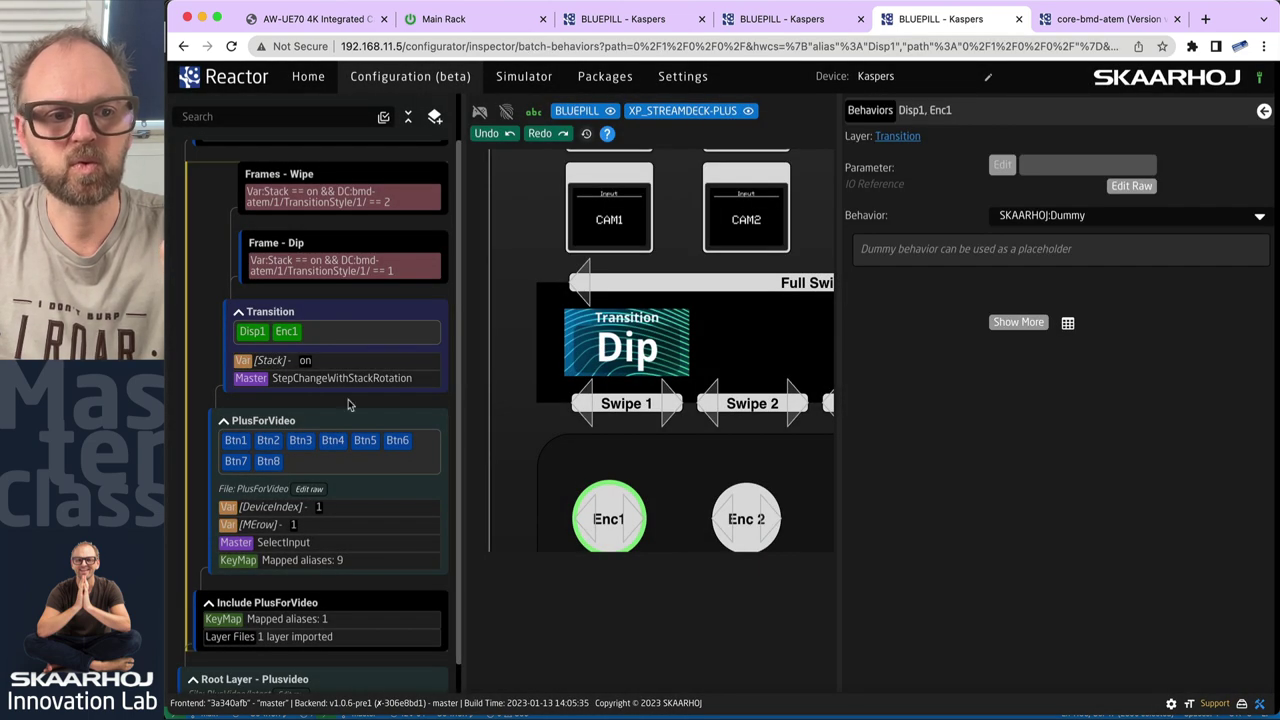
pyautogui.click(608, 514)
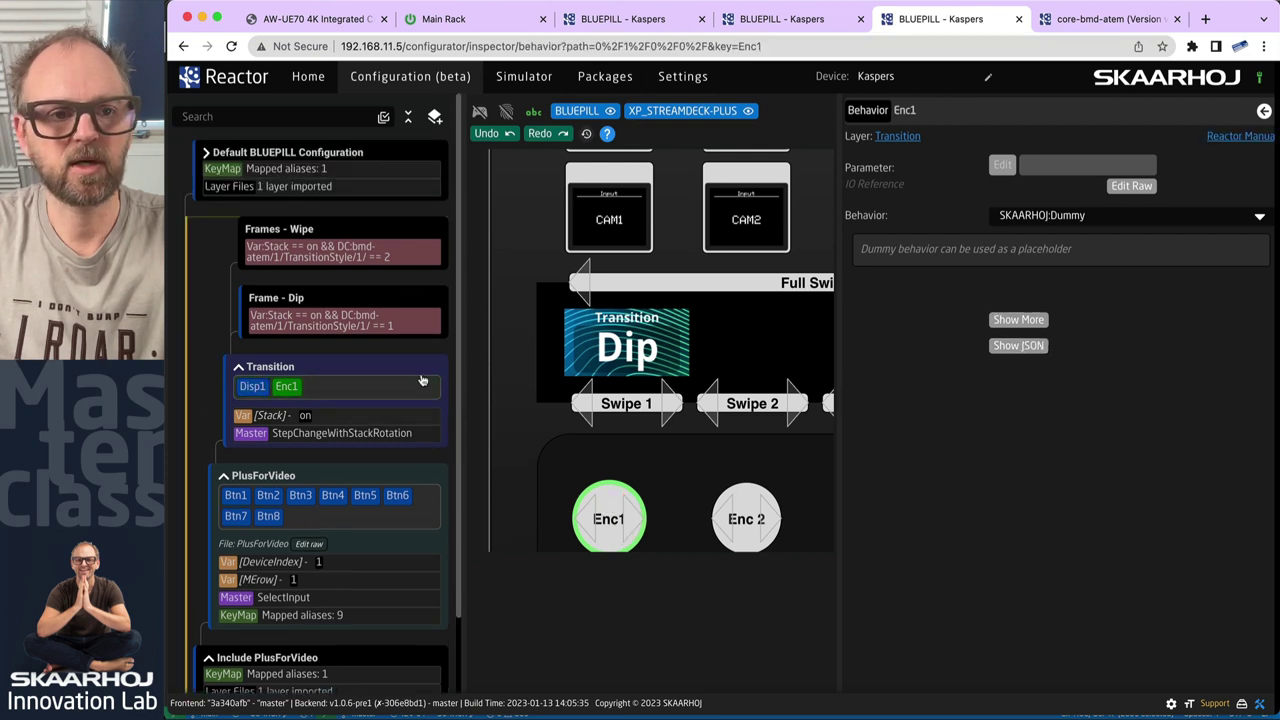
# Test Enc1's rotation in simulation mode and undo the creation of its new behavior.
pyautogui.click(479, 111)
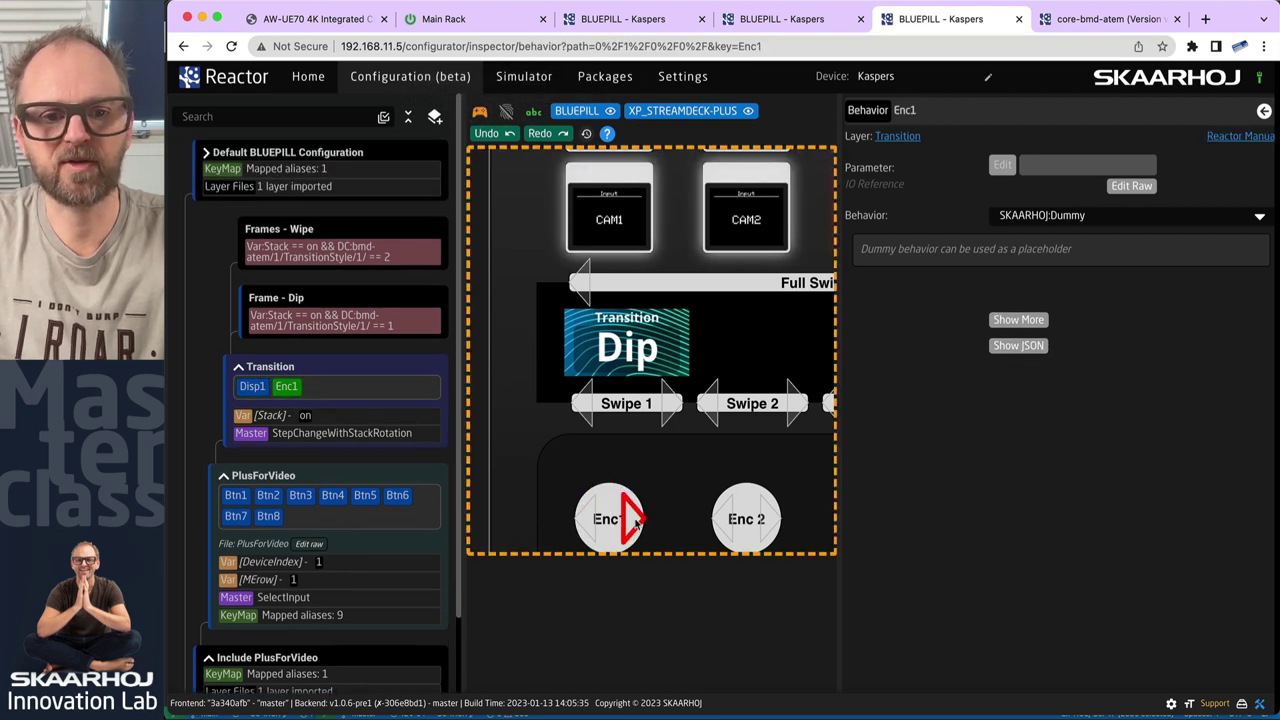
pyautogui.click(593, 521)
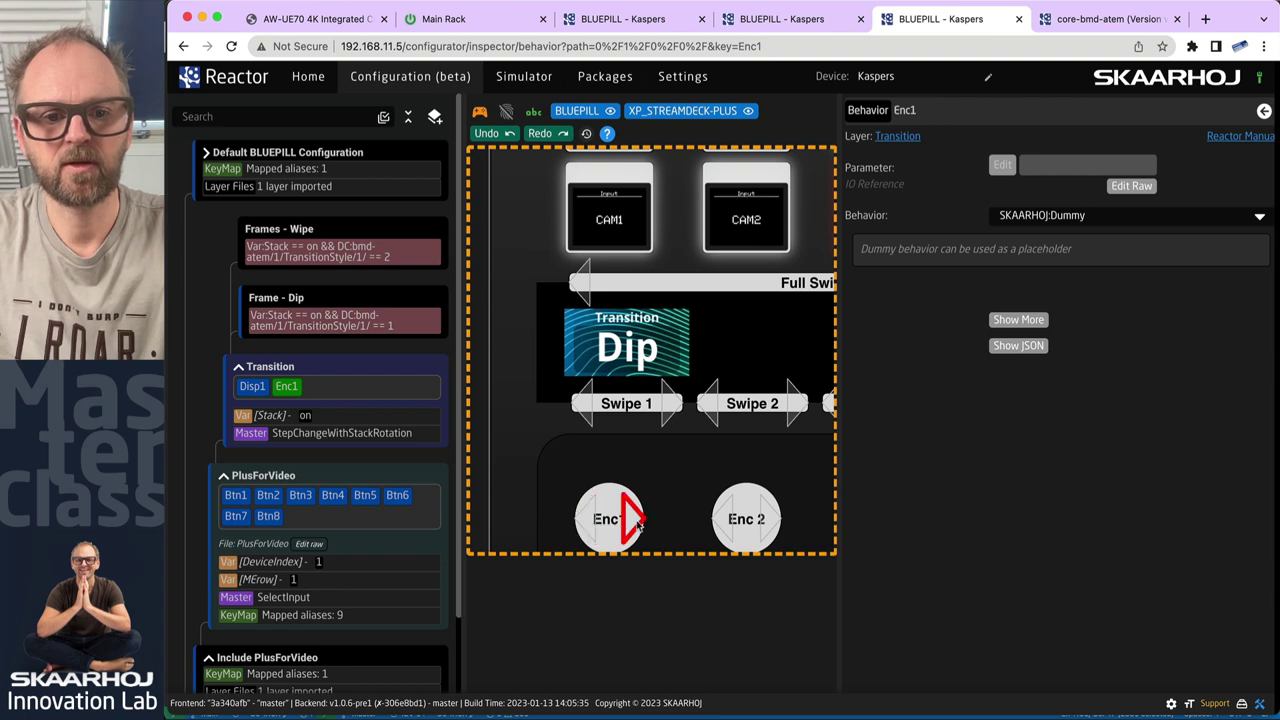
pyautogui.click(488, 134)
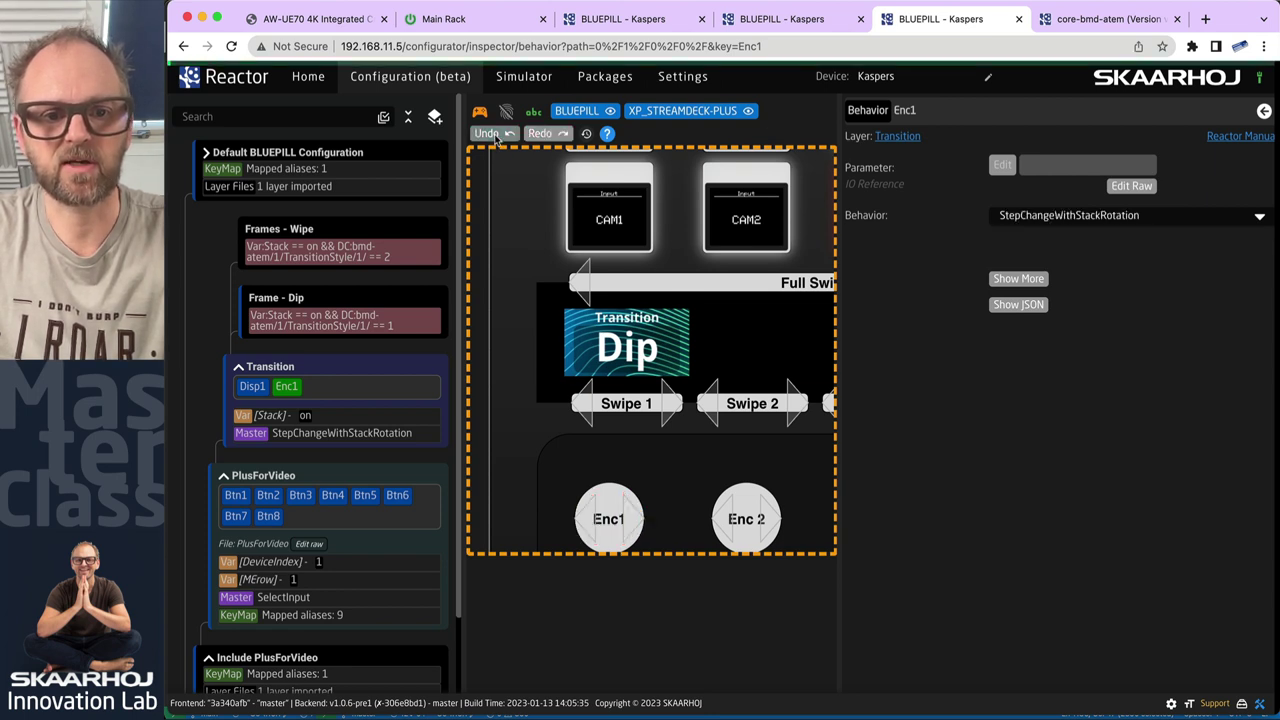
# Operate Enc1 in the simulation to switch Stack off and the transition style to Wipe, and turn off simulation mode.
pyautogui.click(606, 522)
pyautogui.click(608, 522)
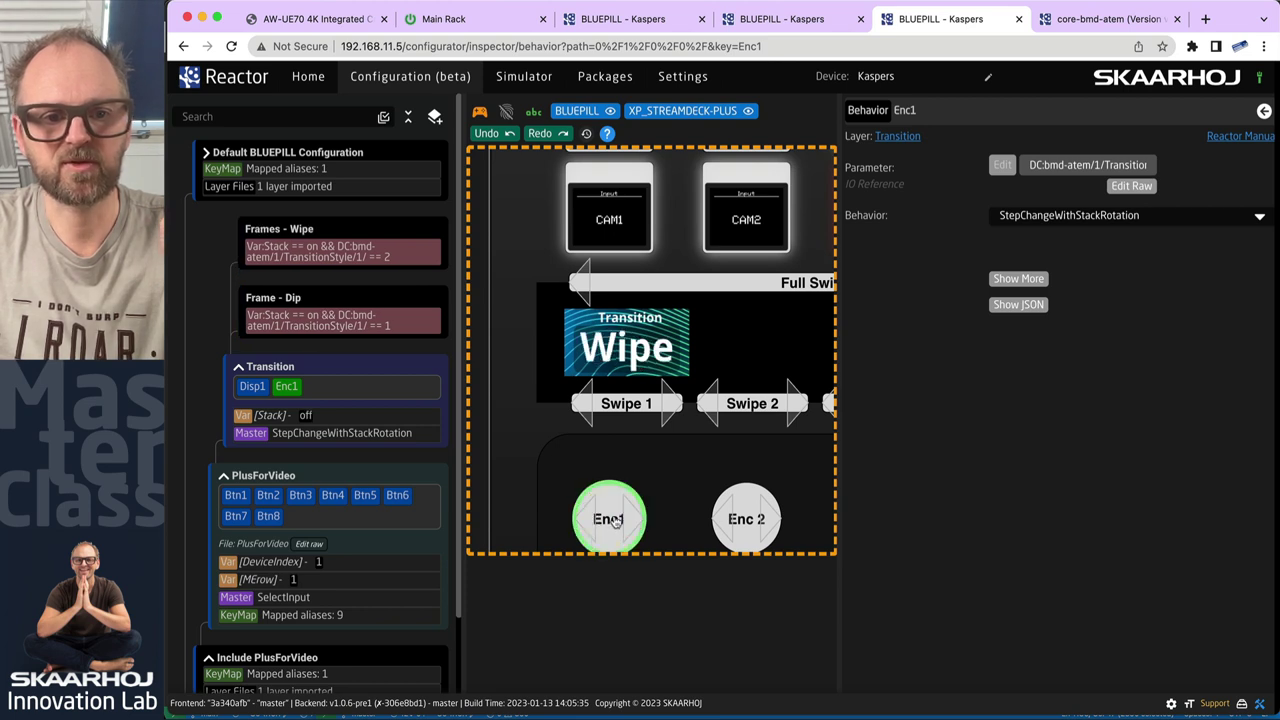
pyautogui.click(480, 111)
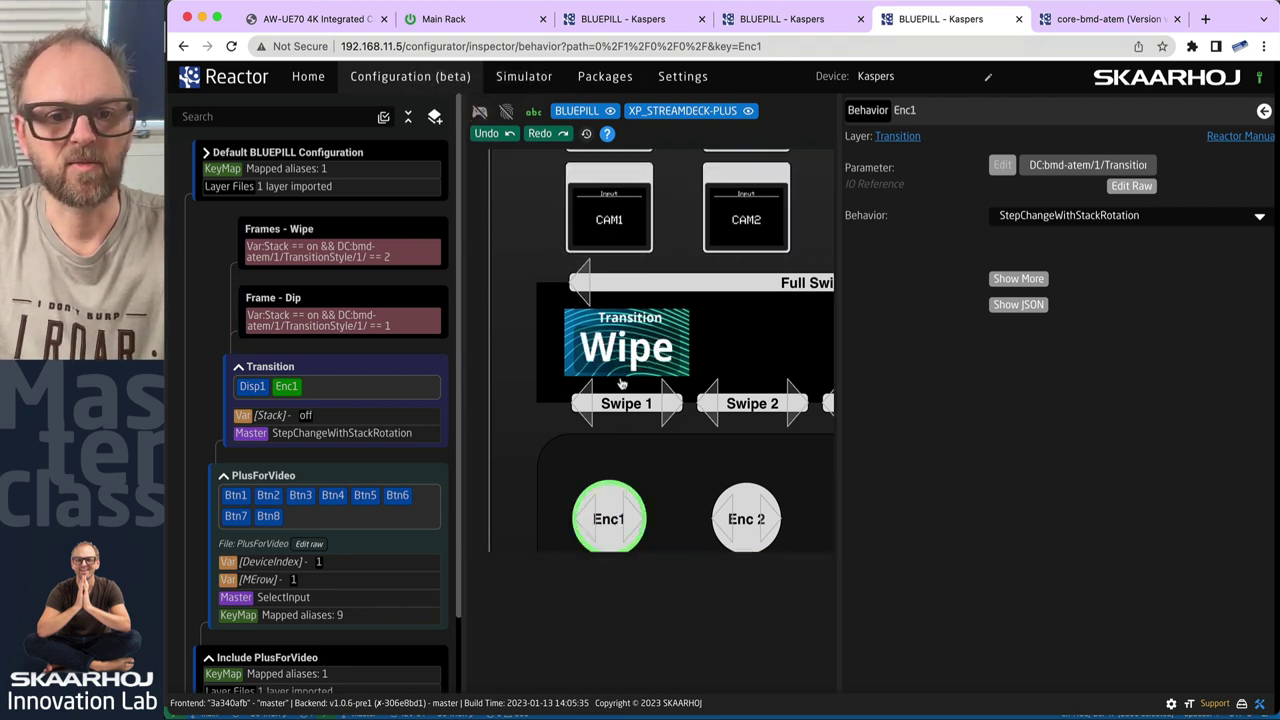
# Create a new behavior for Enc1 on the Frame - Dip layer.
pyautogui.click(320, 293)
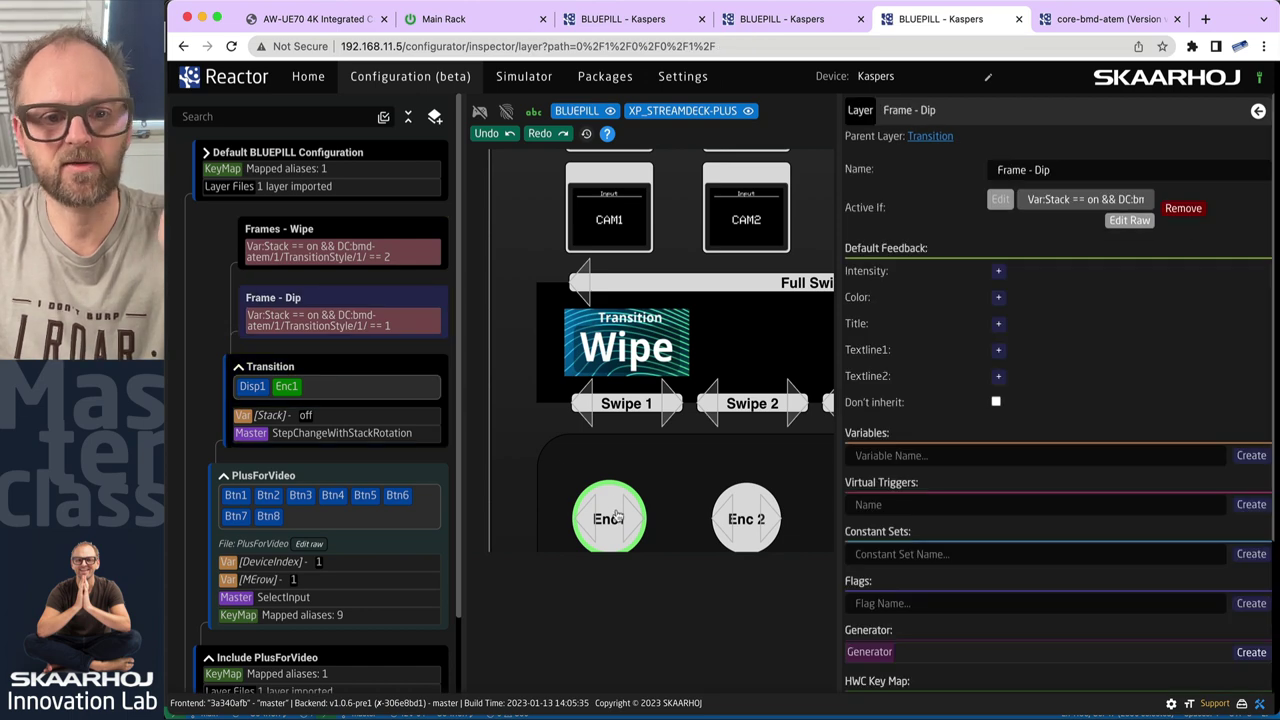
pyautogui.rightClick(617, 517)
pyautogui.click(650, 531)
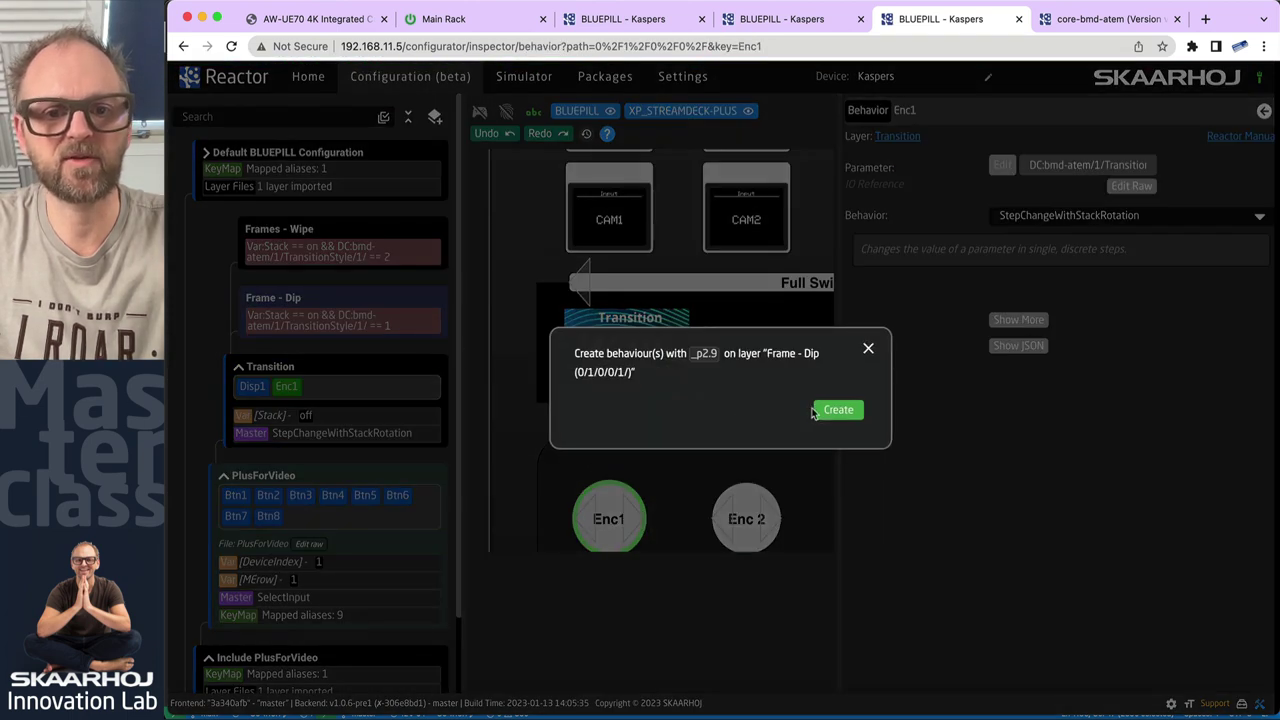
pyautogui.click(855, 412)
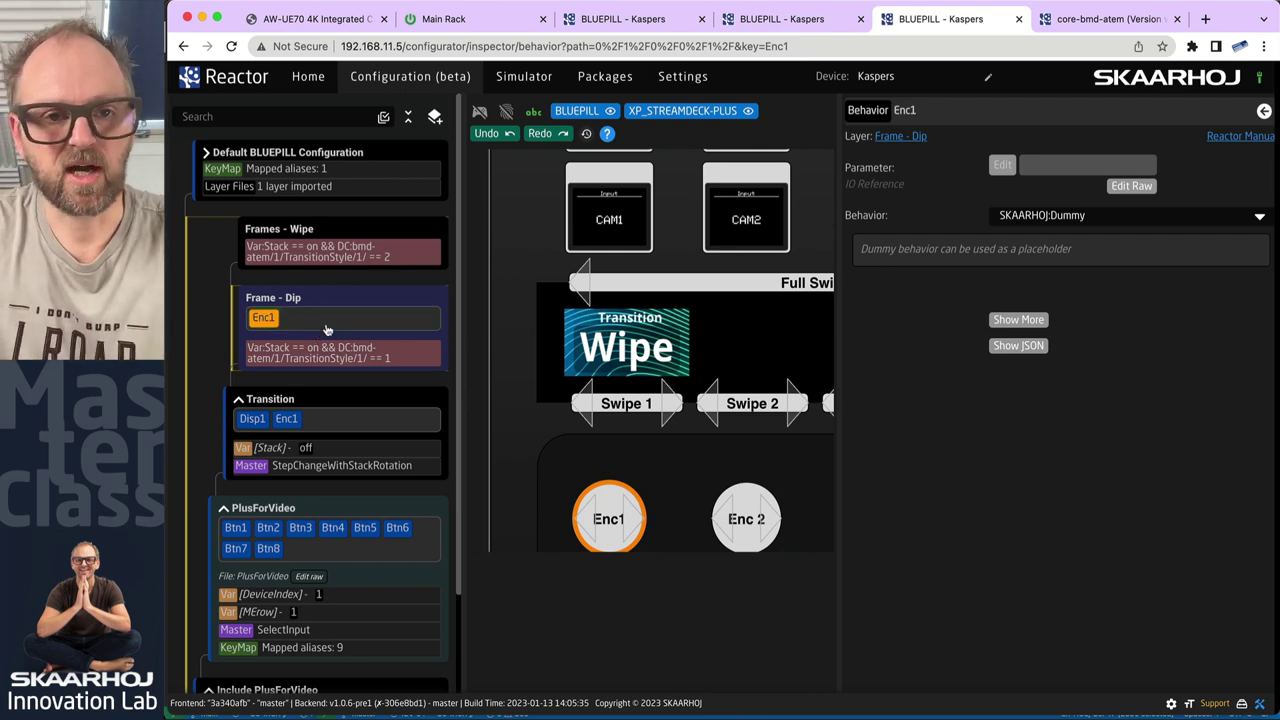
# Switch to Plus2.layer.json in the code editor and examine the Transition layer's Fallback, Frames - Dip and Frames - Wipe sublayers.
pyautogui.press('super+Tab')
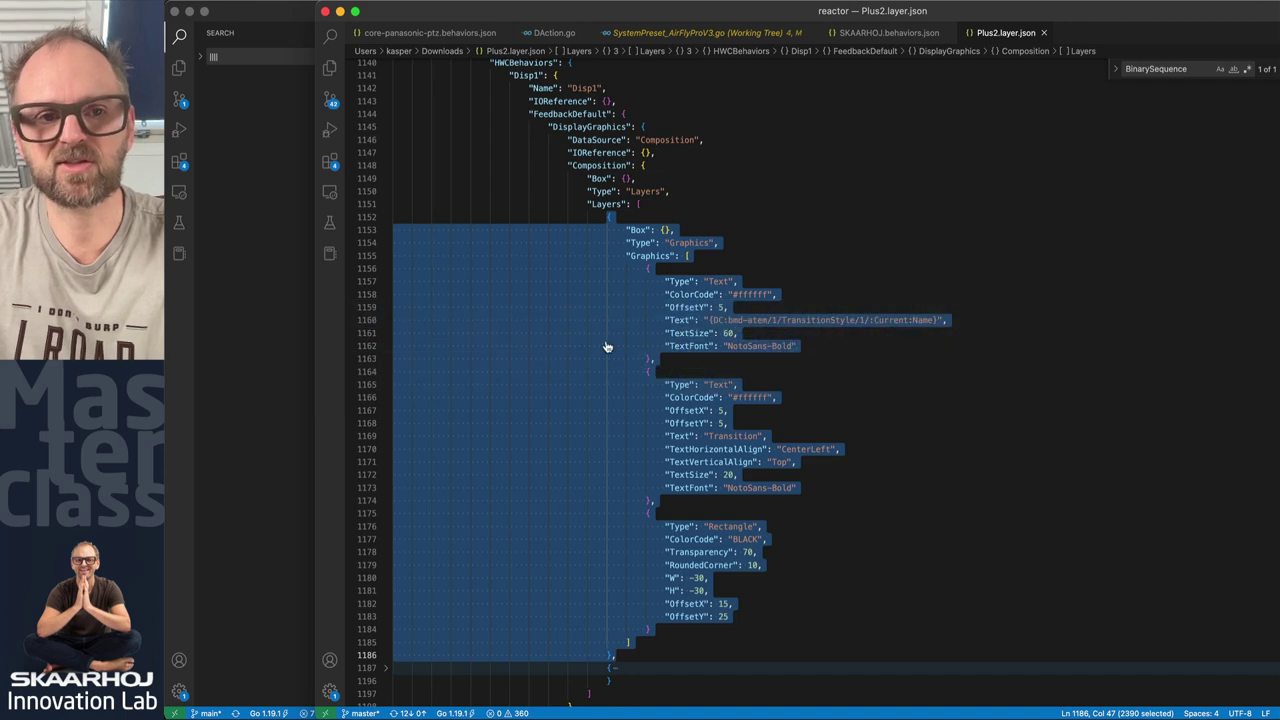
pyautogui.scroll(5, 605, 347)
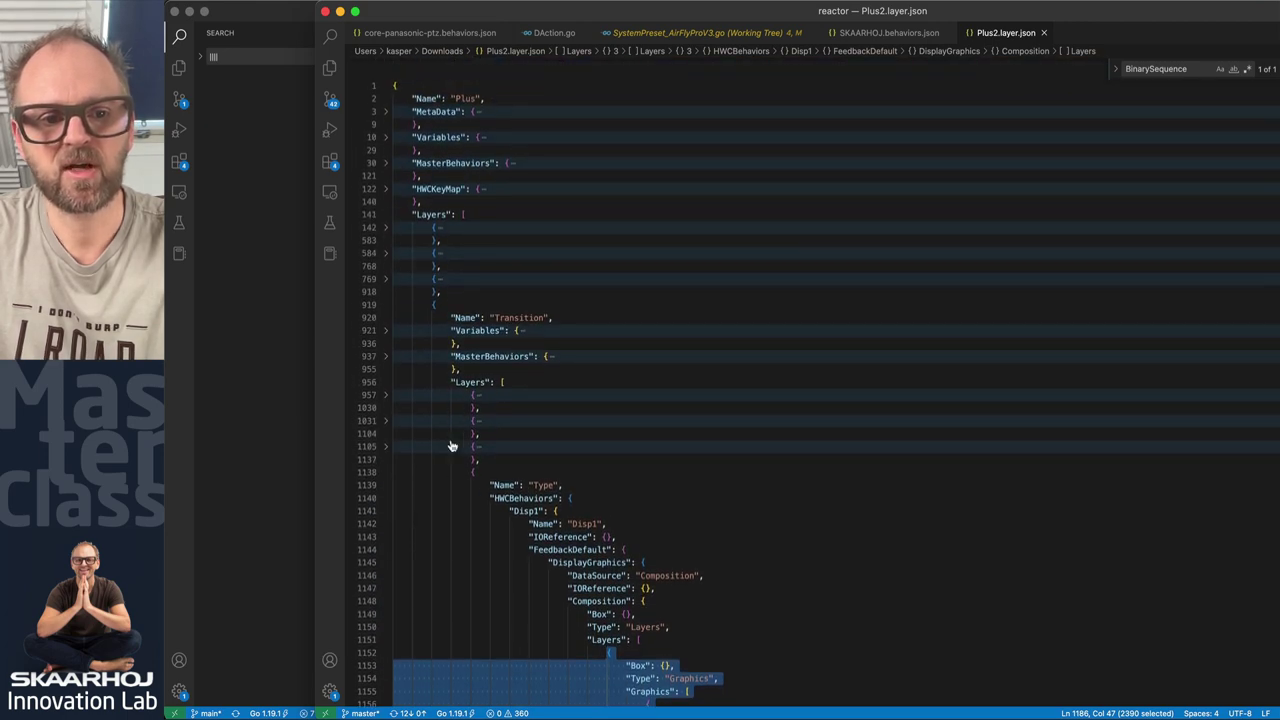
pyautogui.click(385, 449)
pyautogui.scroll(-2, 590, 462)
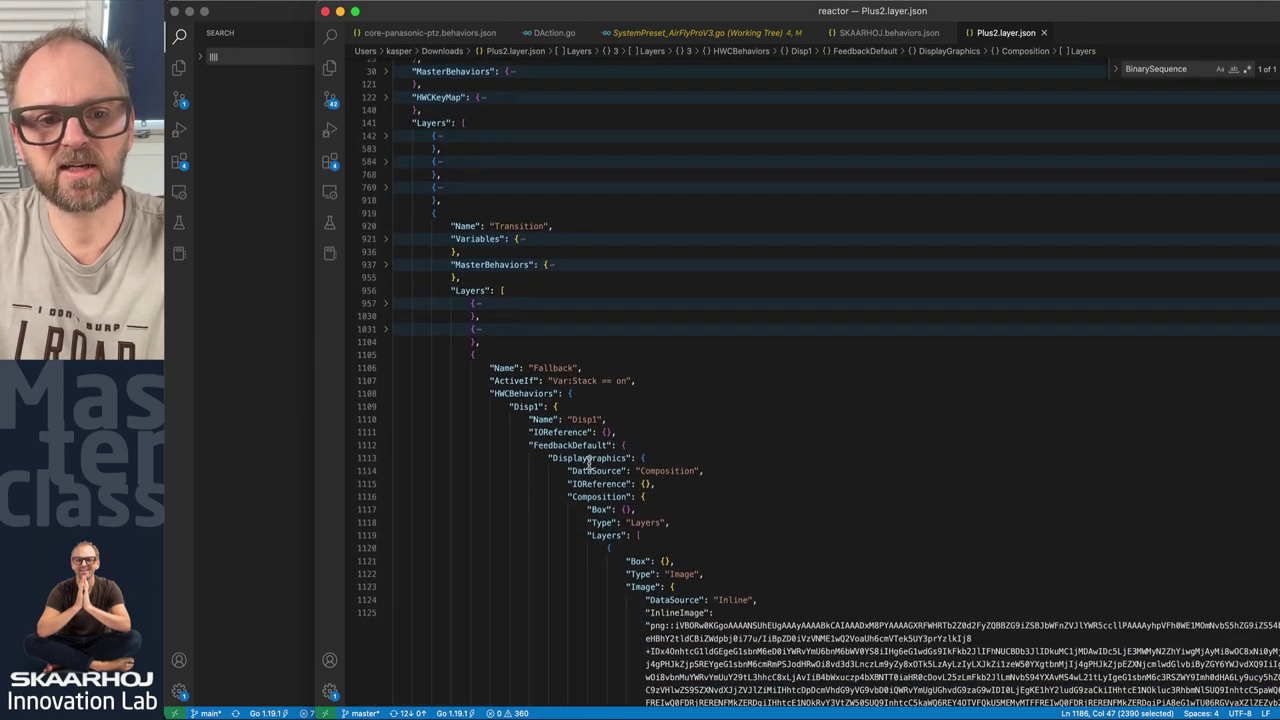
pyautogui.click(385, 329)
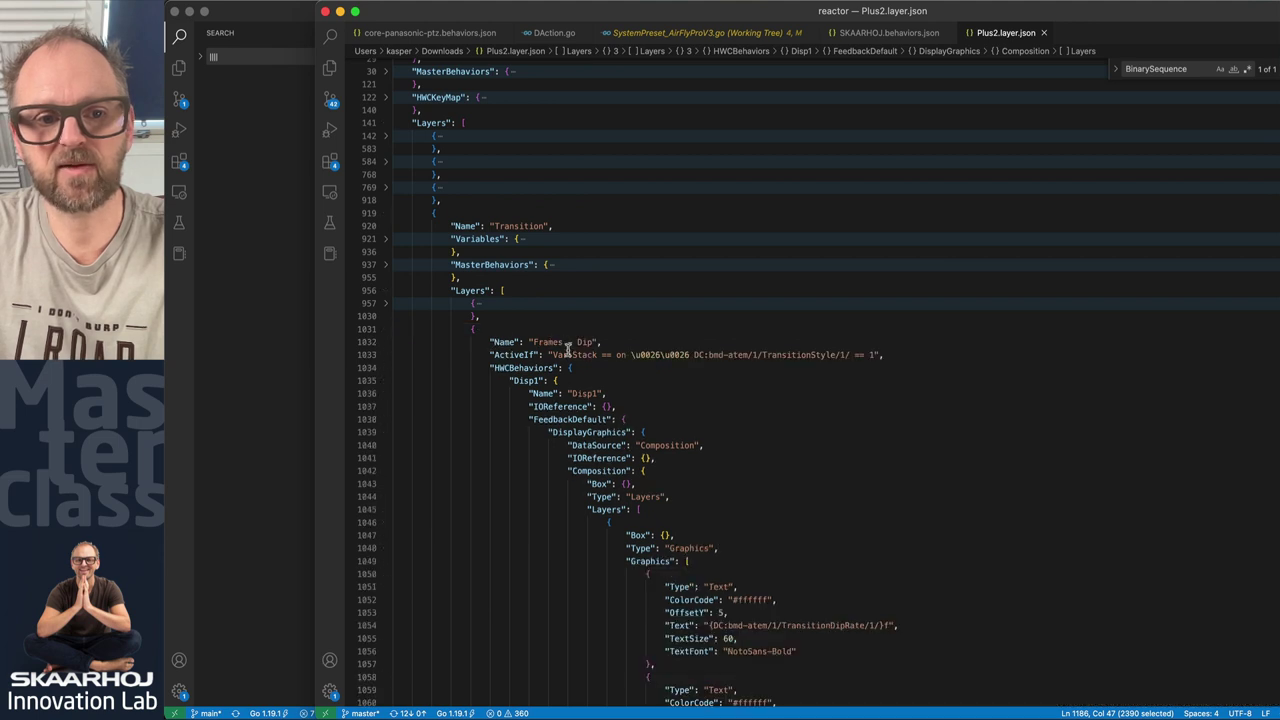
pyautogui.click(388, 303)
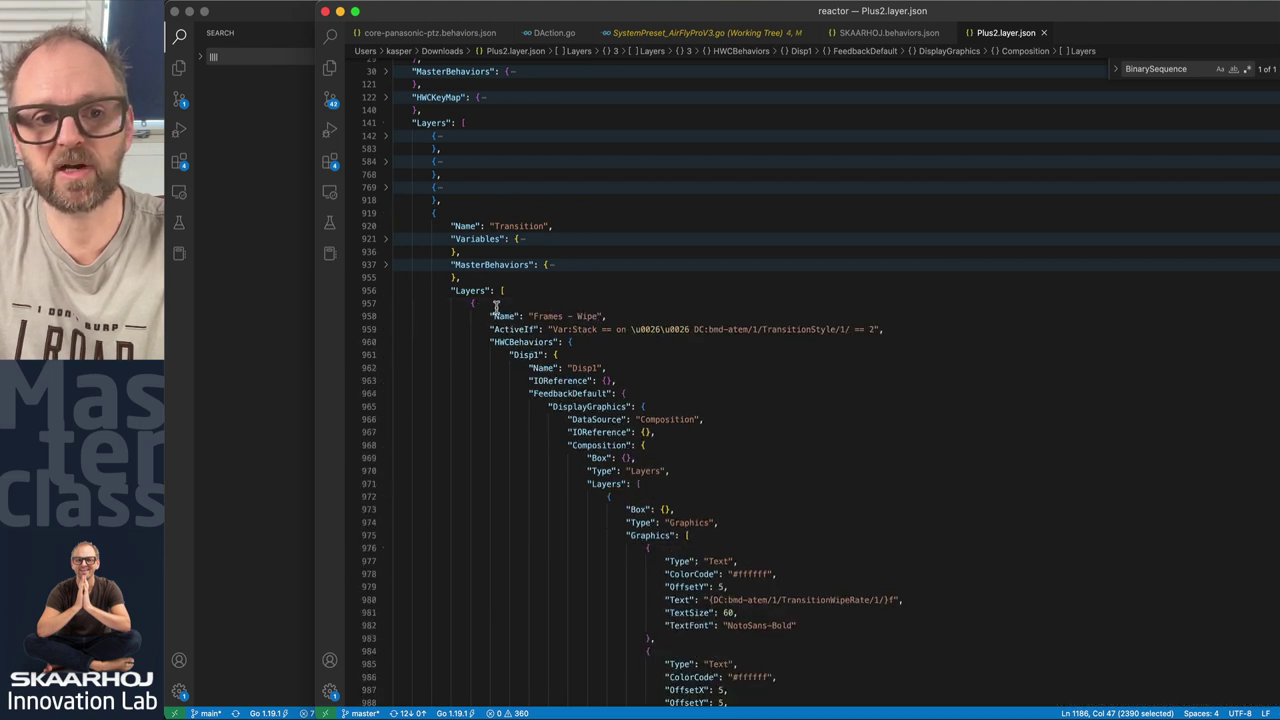
pyautogui.scroll(-2, 445, 312)
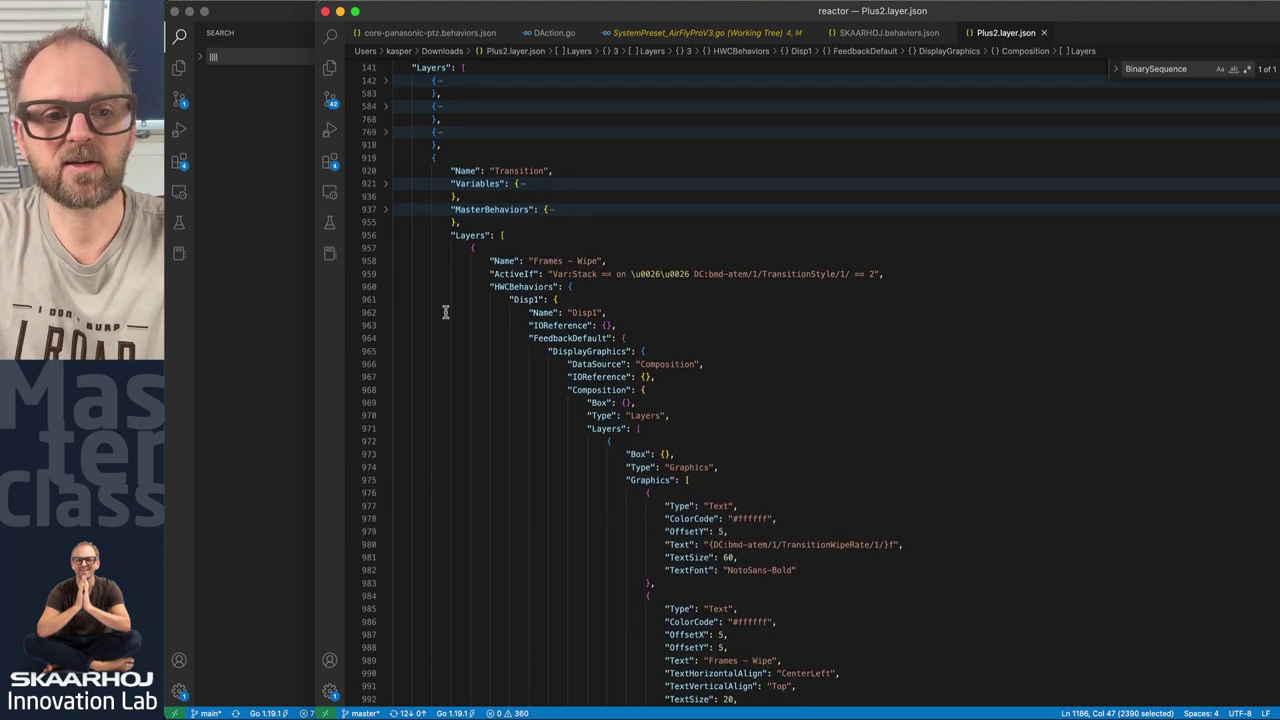
# Collapse the Frames - Wipe, Frames - Dip and Fallback blocks in the JSON and select all three.
pyautogui.click(386, 248)
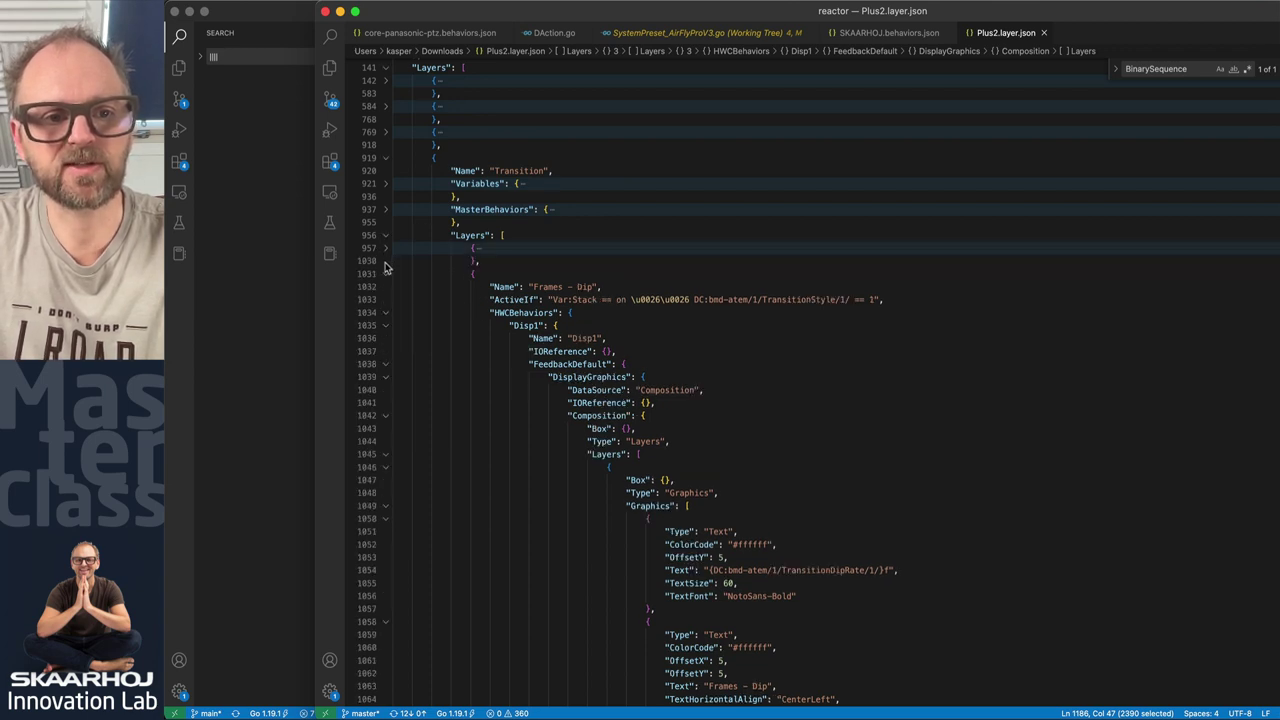
pyautogui.click(386, 274)
pyautogui.click(386, 299)
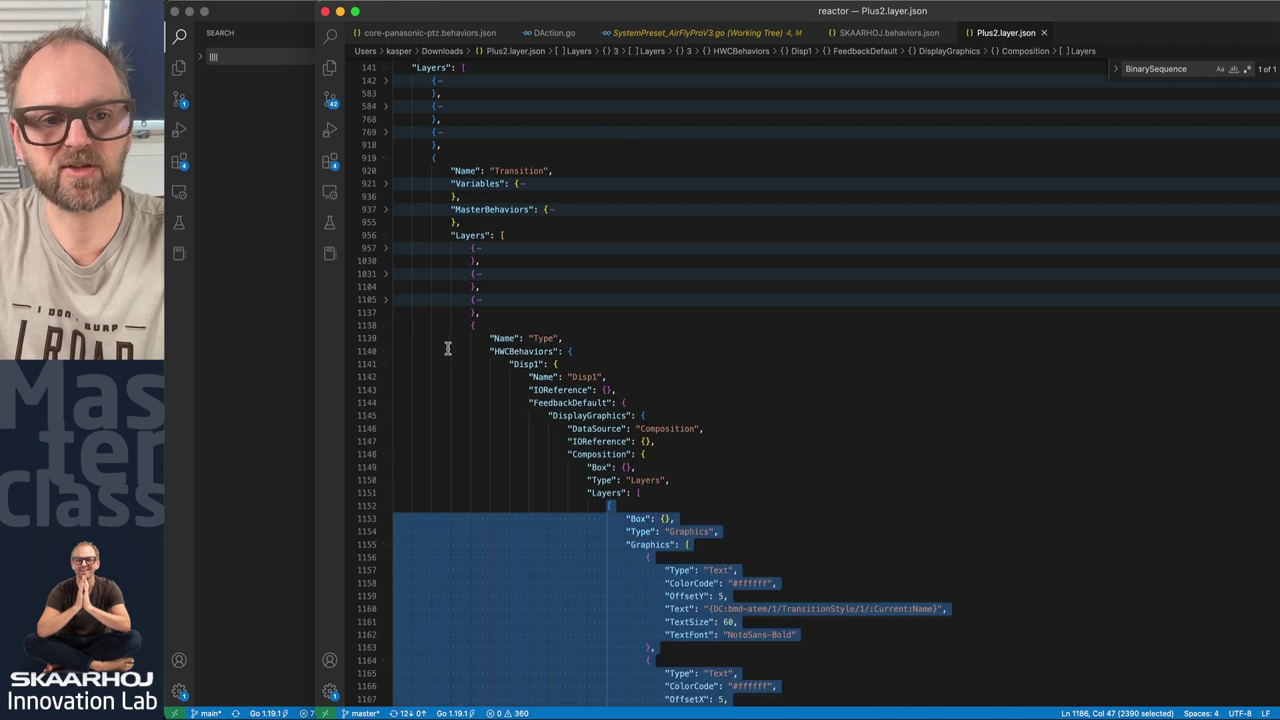
pyautogui.moveTo(487, 315); pyautogui.dragTo(395, 248)
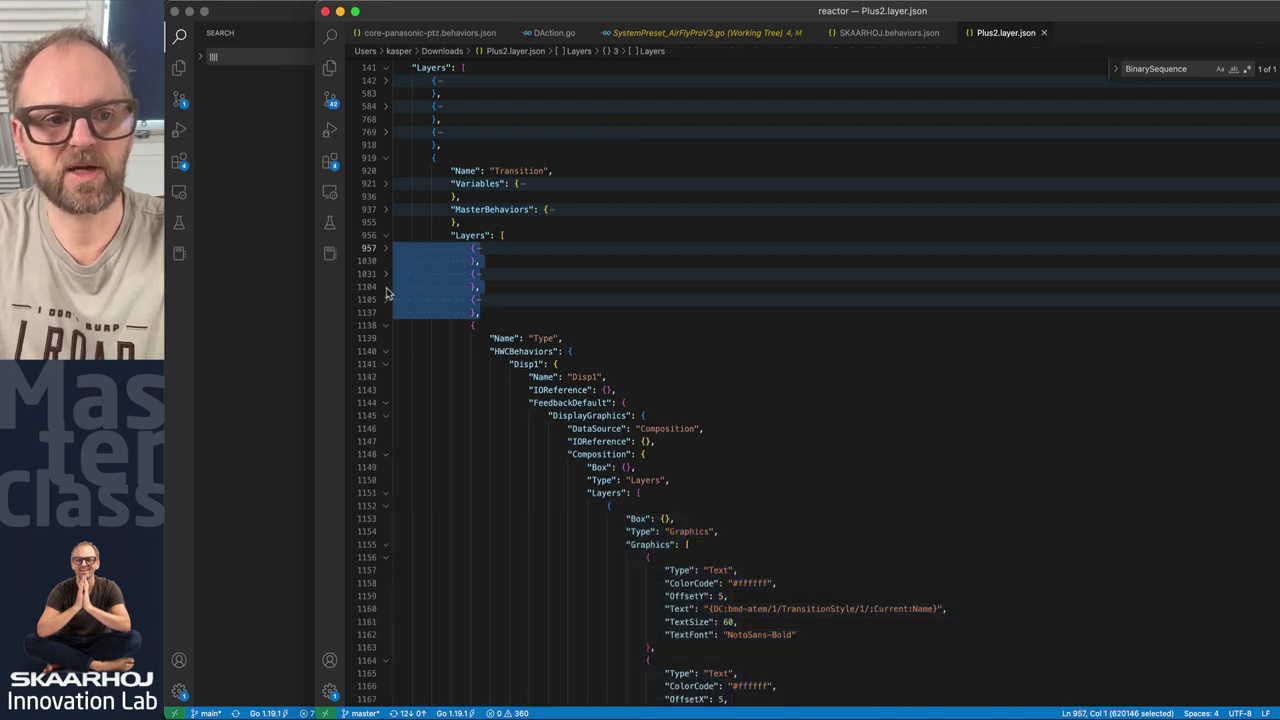
# Review the Type sublayer's JSON, collapse it, and copy all four sublayer blocks of the Transition layer.
pyautogui.click(386, 326)
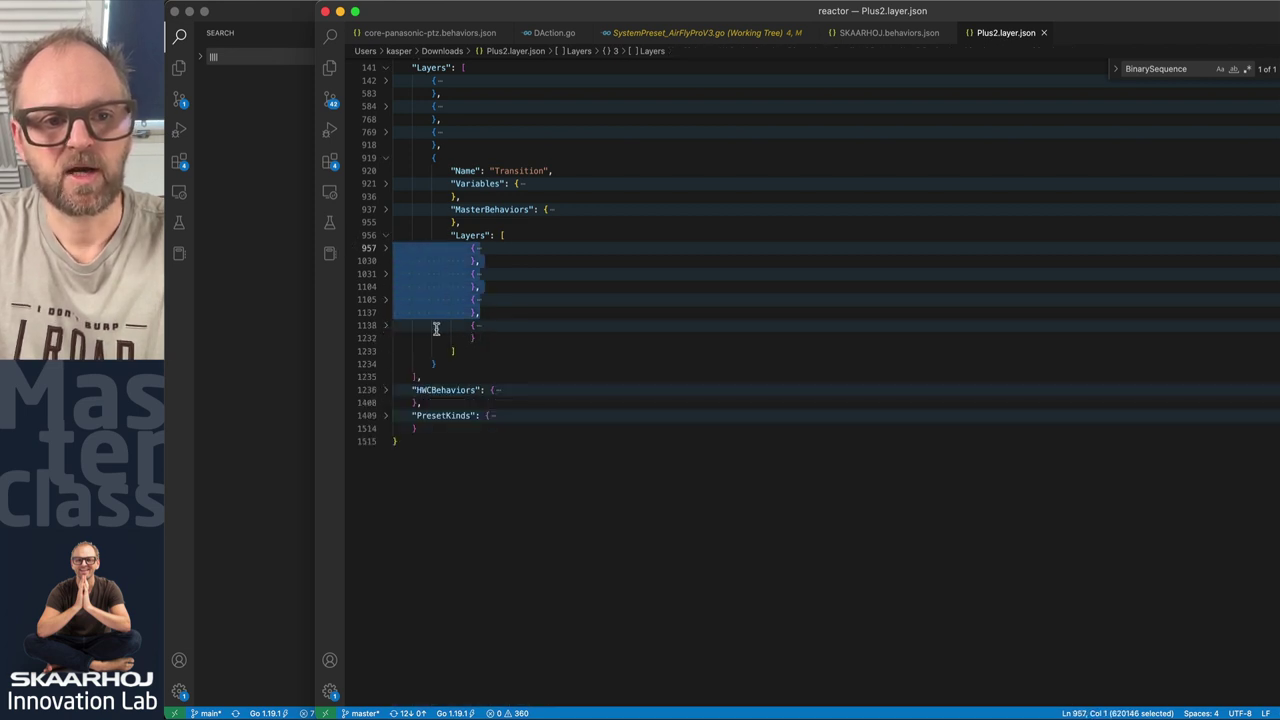
pyautogui.click(386, 325)
pyautogui.scroll(-10, 585, 376)
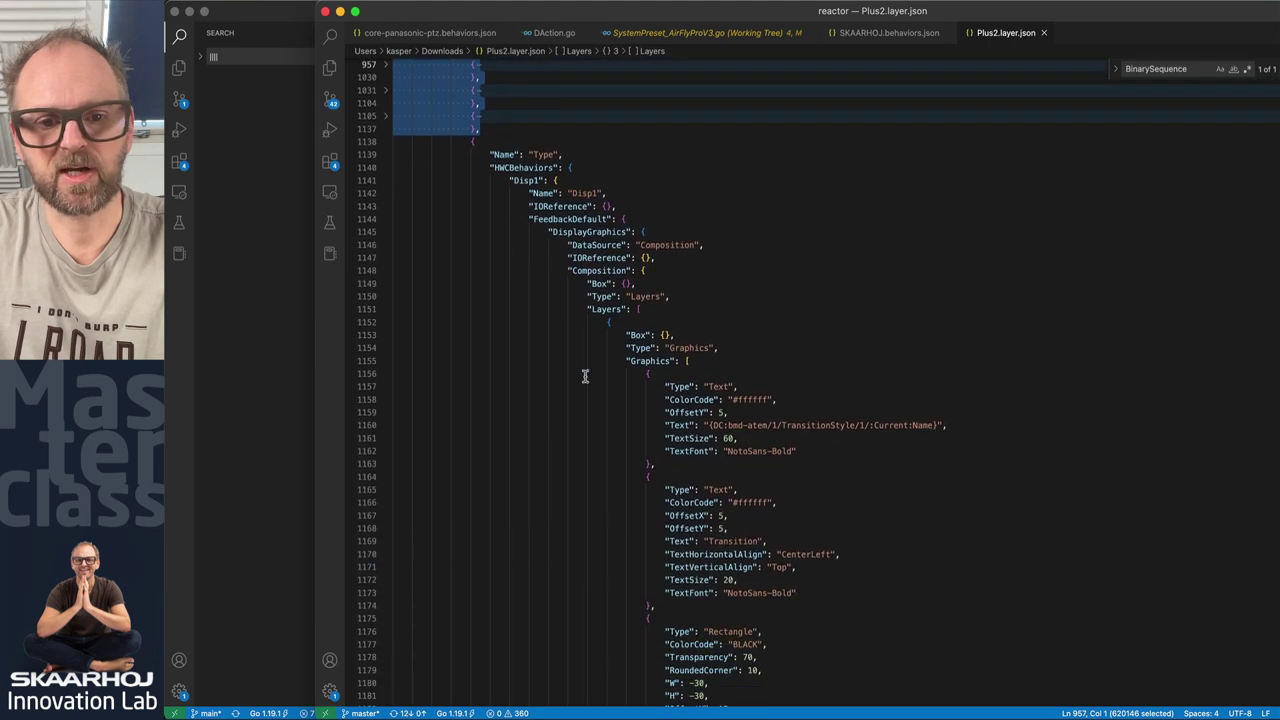
pyautogui.scroll(-7, 585, 376)
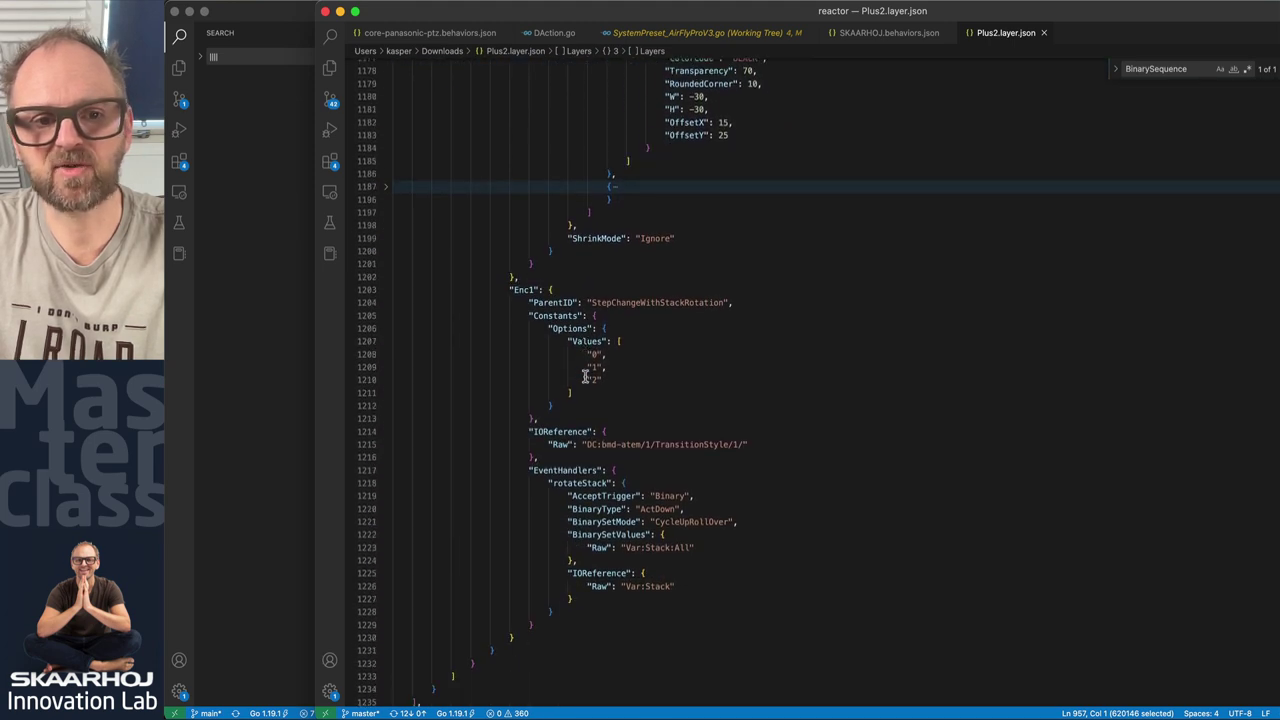
pyautogui.scroll(15, 522, 291)
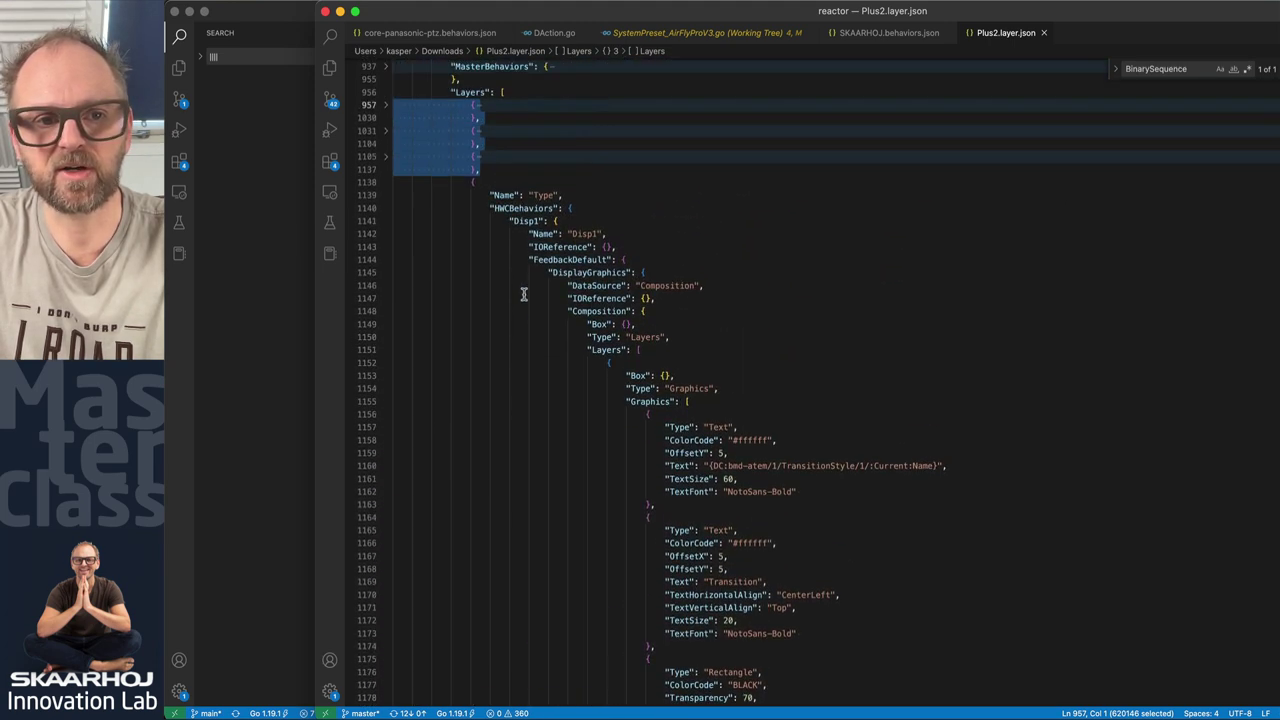
pyautogui.click(386, 274)
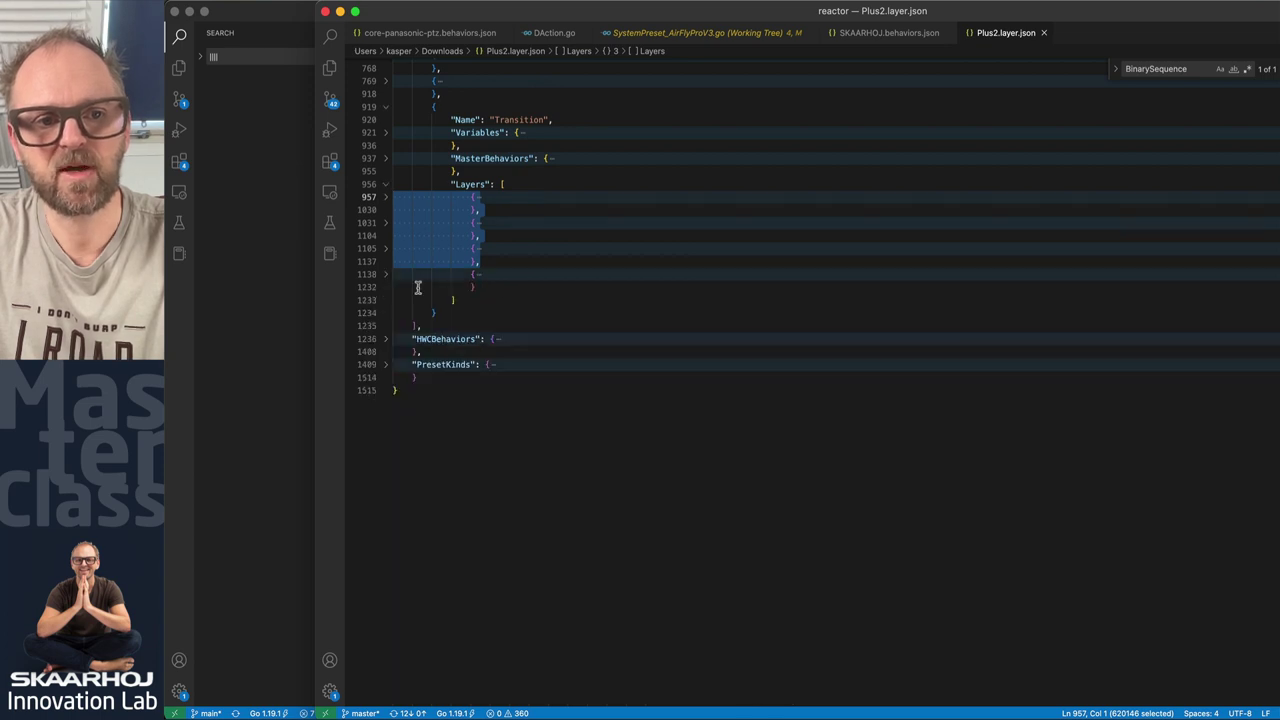
pyautogui.moveTo(474, 289); pyautogui.dragTo(355, 198)
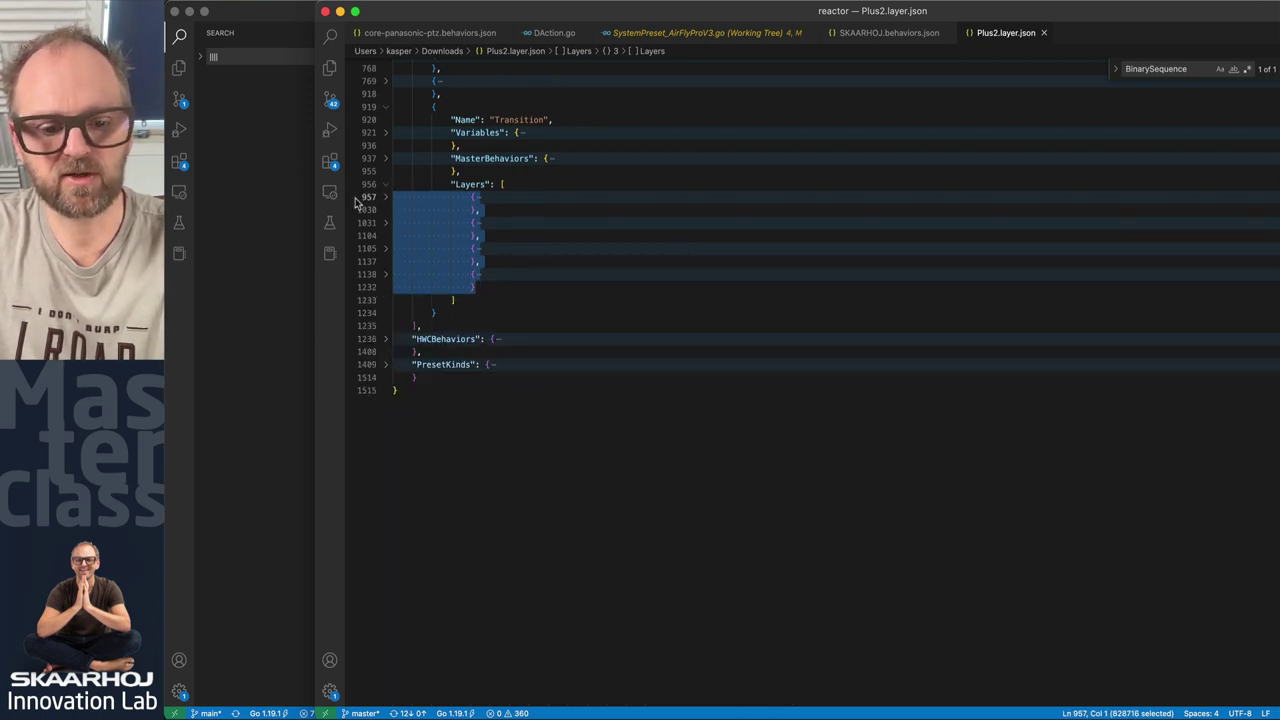
# Switch back to Reactor, open the raw JSON of the PlusForVideo file, and locate the Transition layer's sublayers.
pyautogui.press('super+Tab')
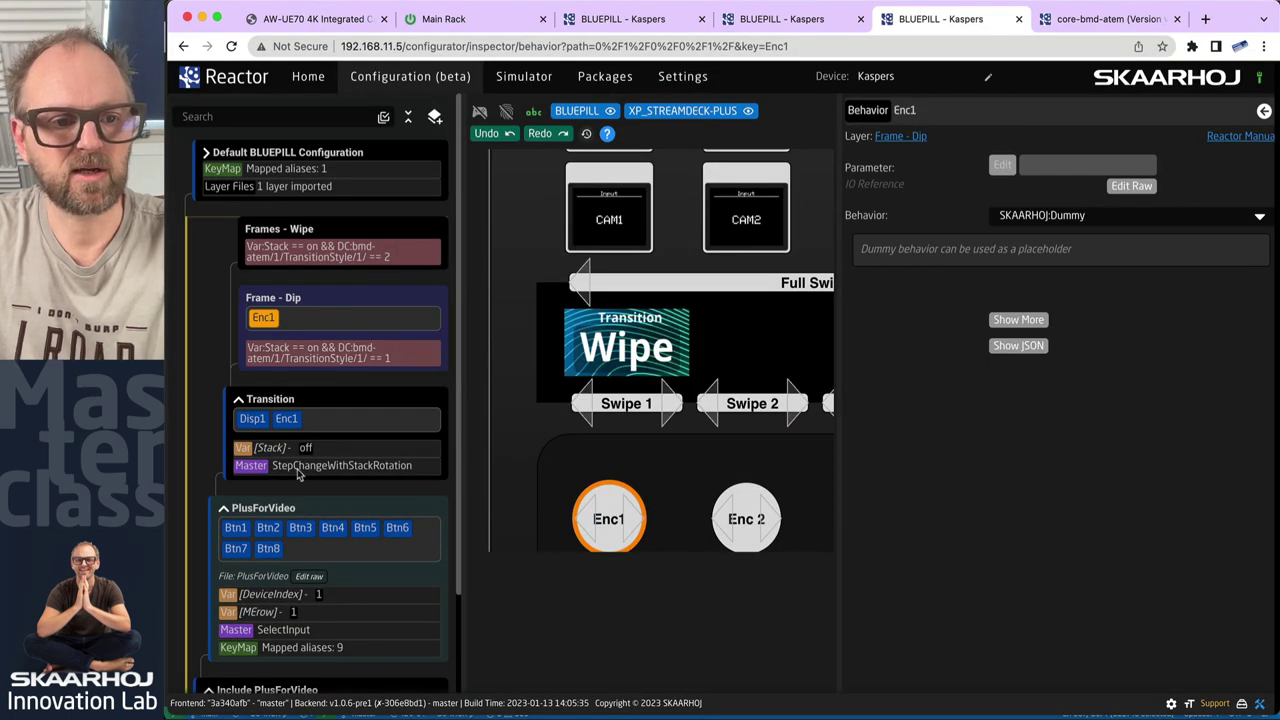
pyautogui.click(309, 577)
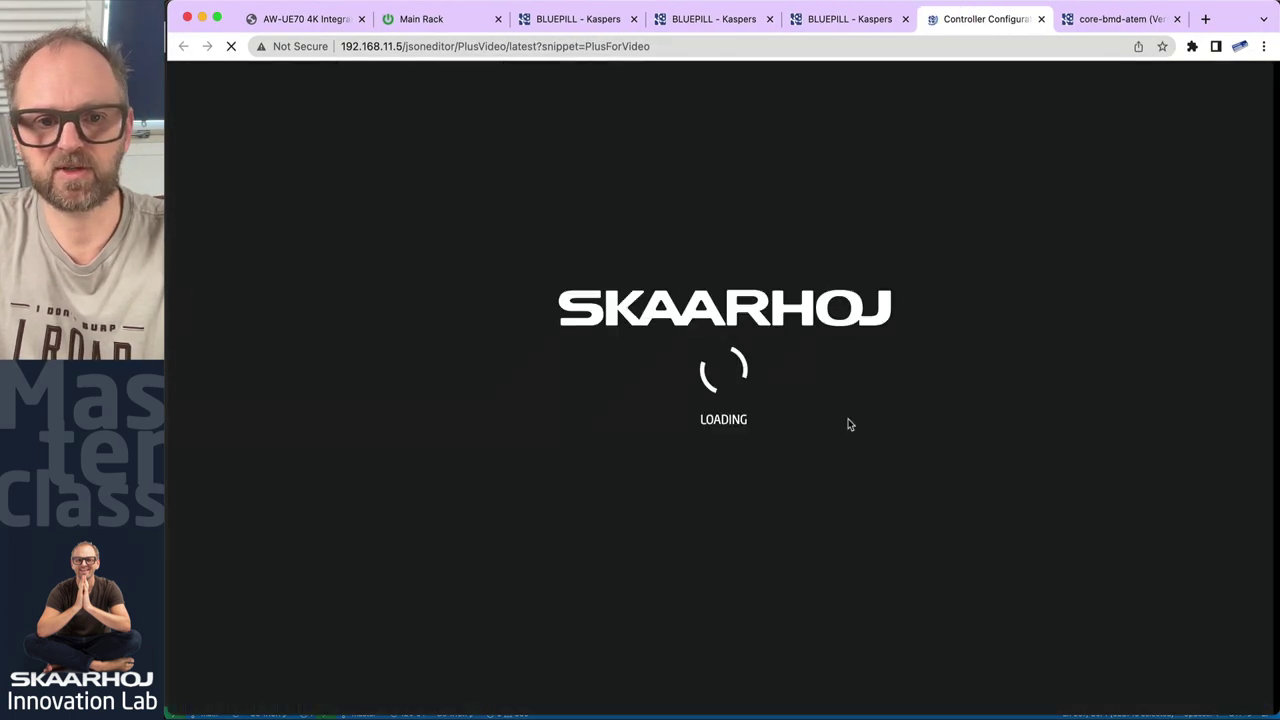
pyautogui.scroll(-15, 300, 446)
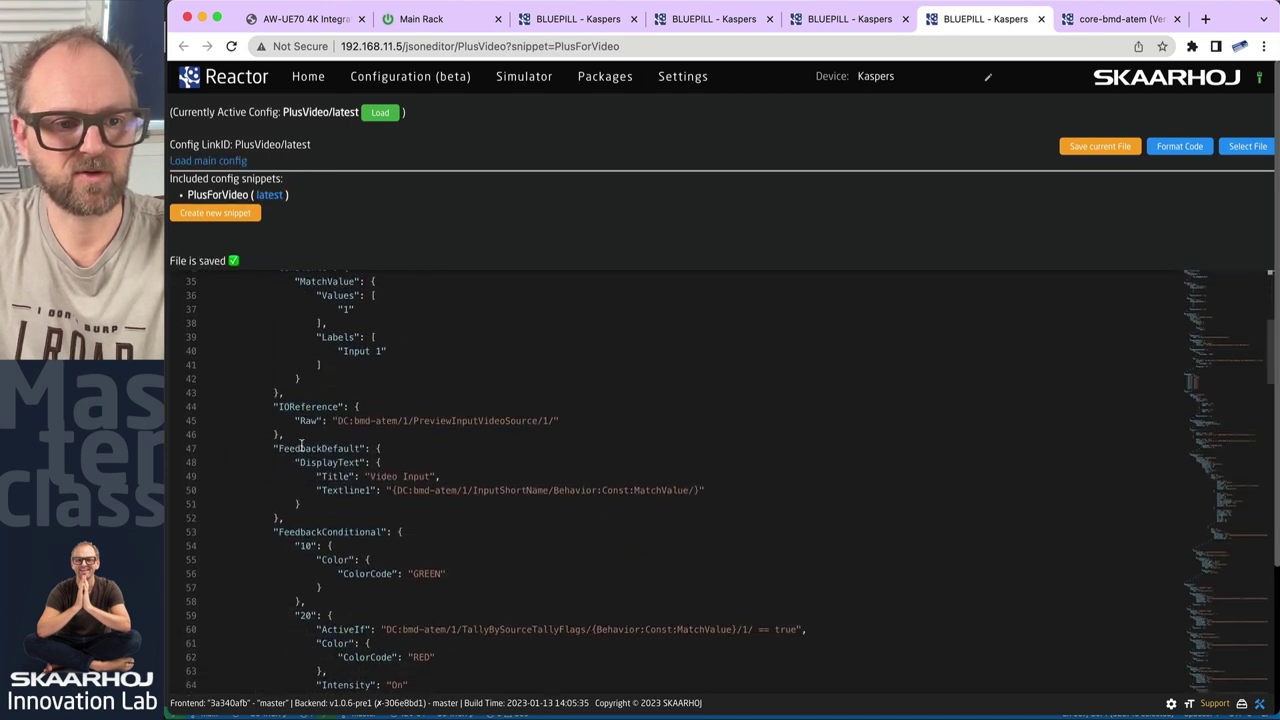
pyautogui.scroll(1, 294, 440)
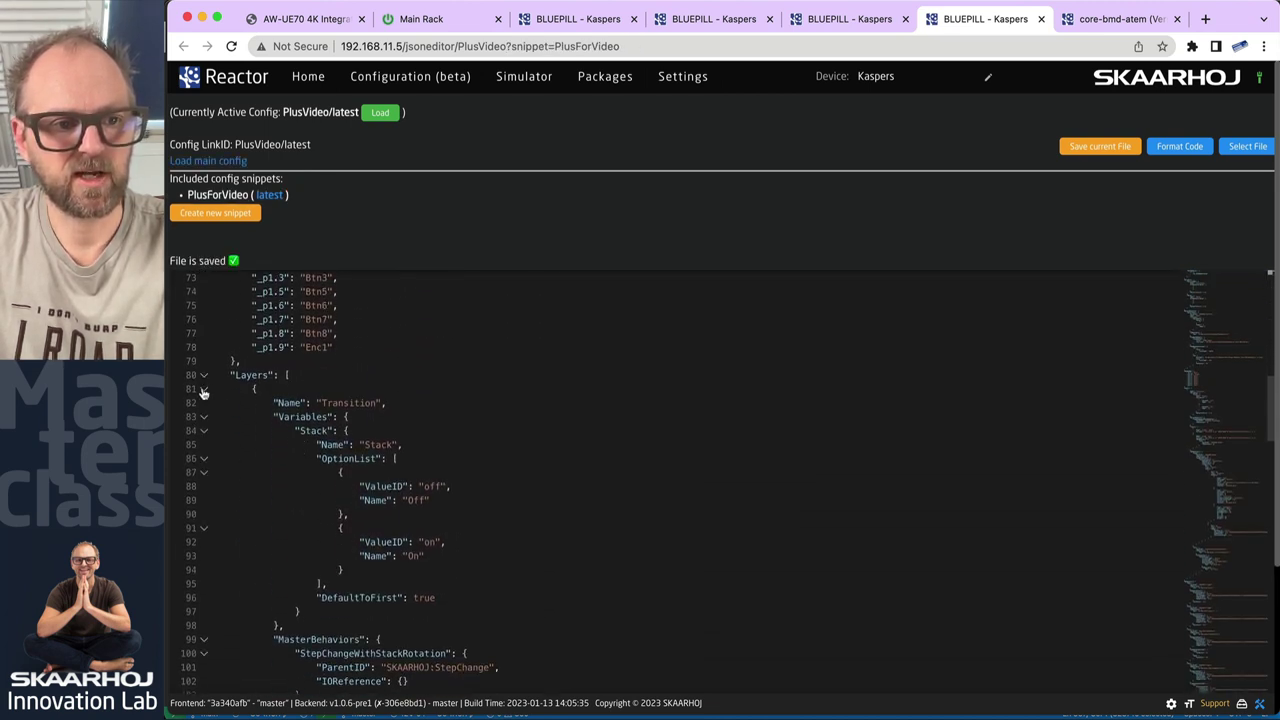
pyautogui.click(204, 389)
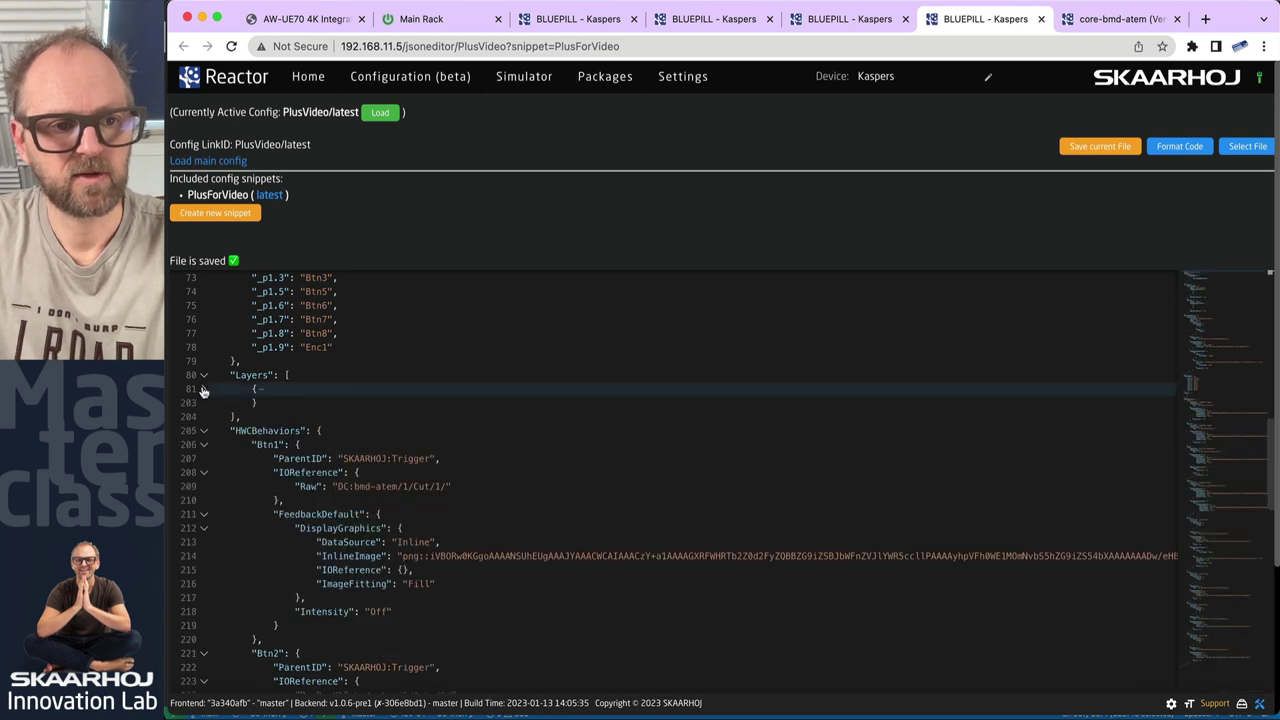
pyautogui.click(203, 389)
pyautogui.scroll(-10, 348, 494)
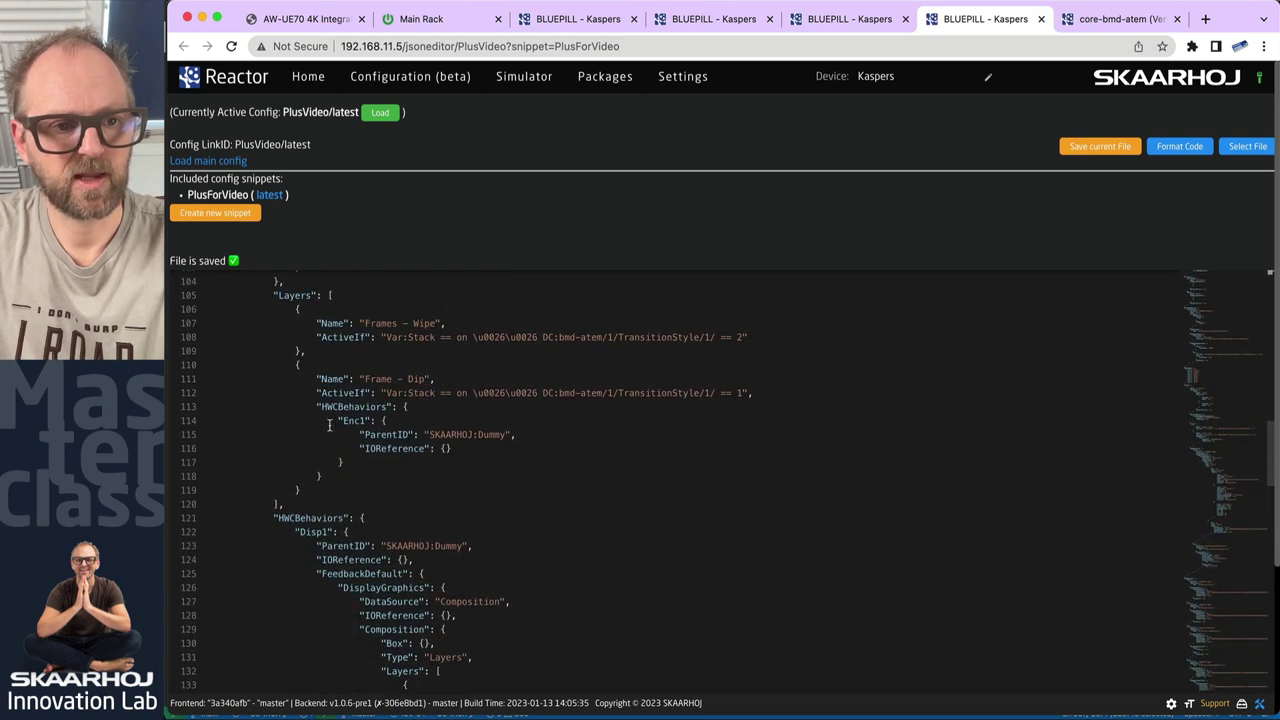
# Replace the Frames - Wipe and Frame - Dip blocks in Transition's Layers array with the copied sublayers and save the file.
pyautogui.moveTo(298, 309); pyautogui.dragTo(355, 494)
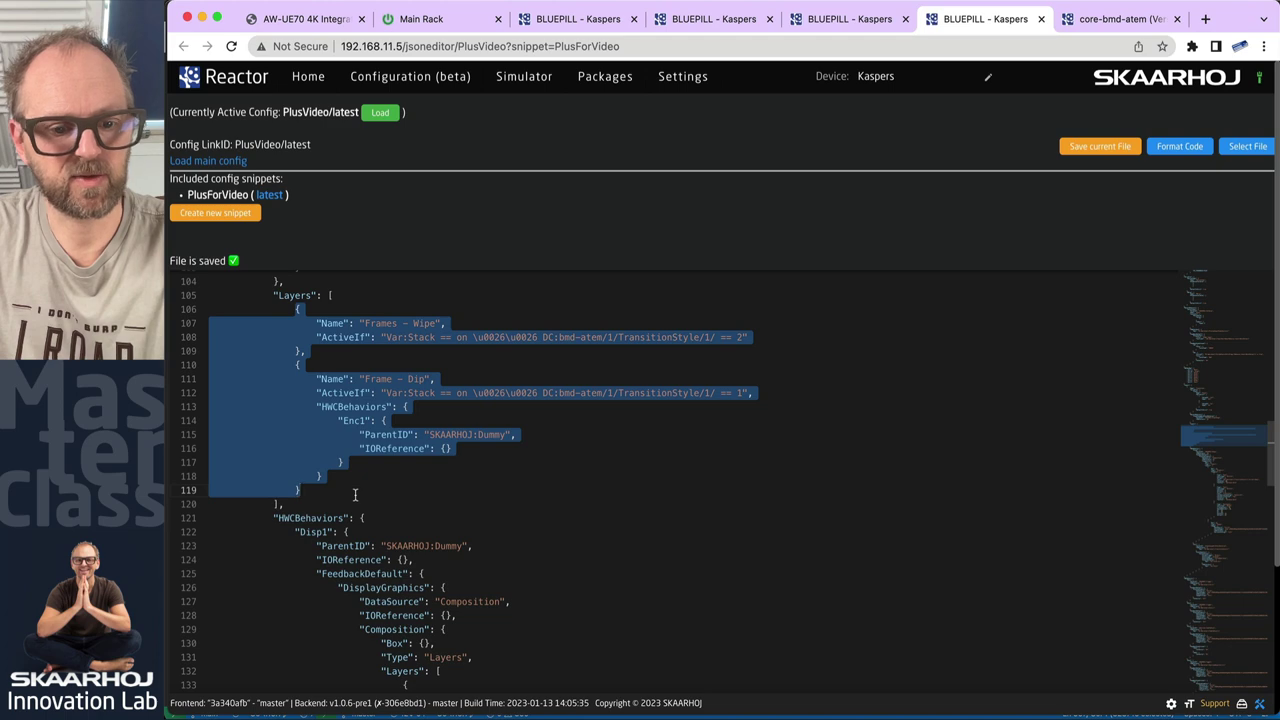
pyautogui.press('super+v')
pyautogui.scroll(-5, 549, 478)
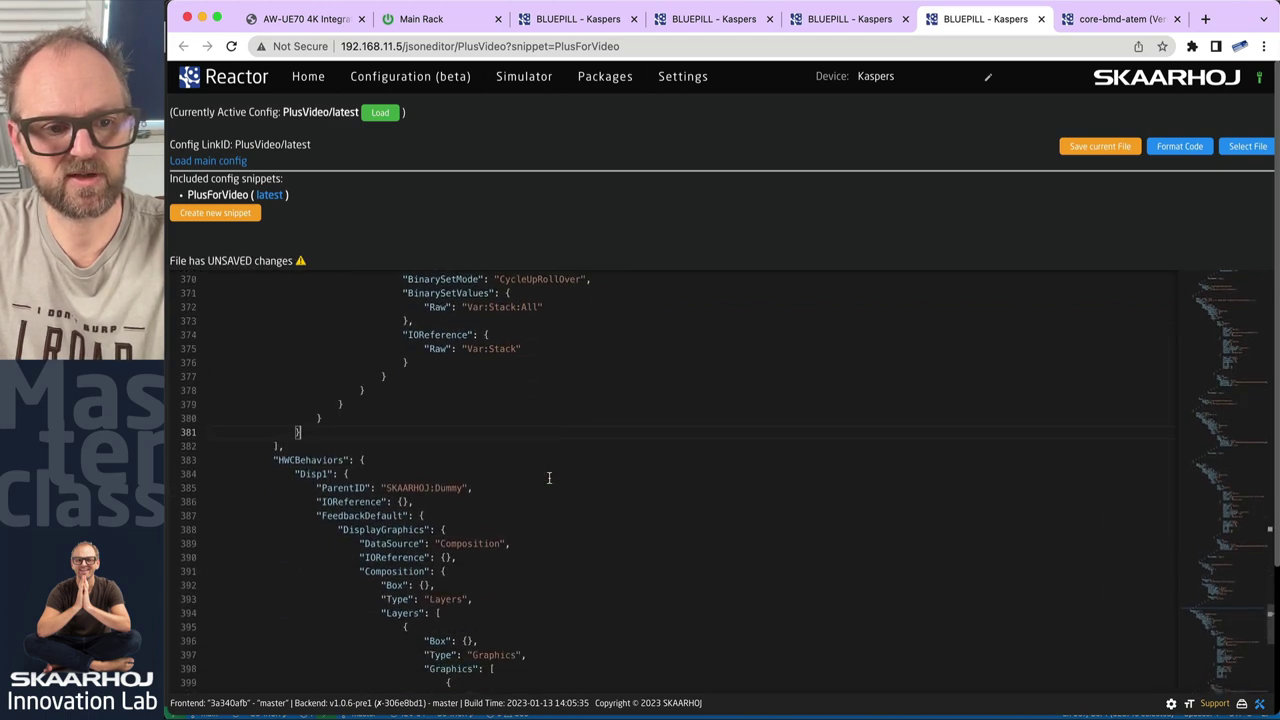
pyautogui.click(1124, 146)
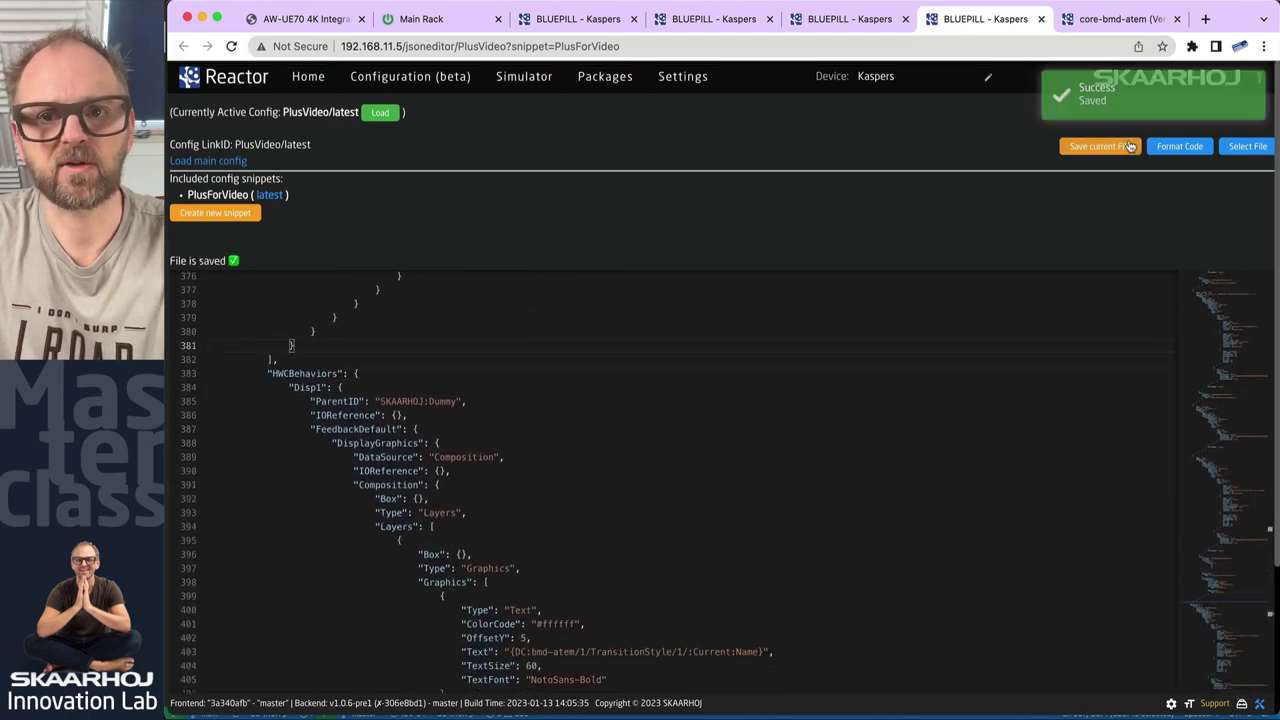
# Close the JSON editor and the current configuration page, and reload the other open configuration page.
pyautogui.press('super+w')
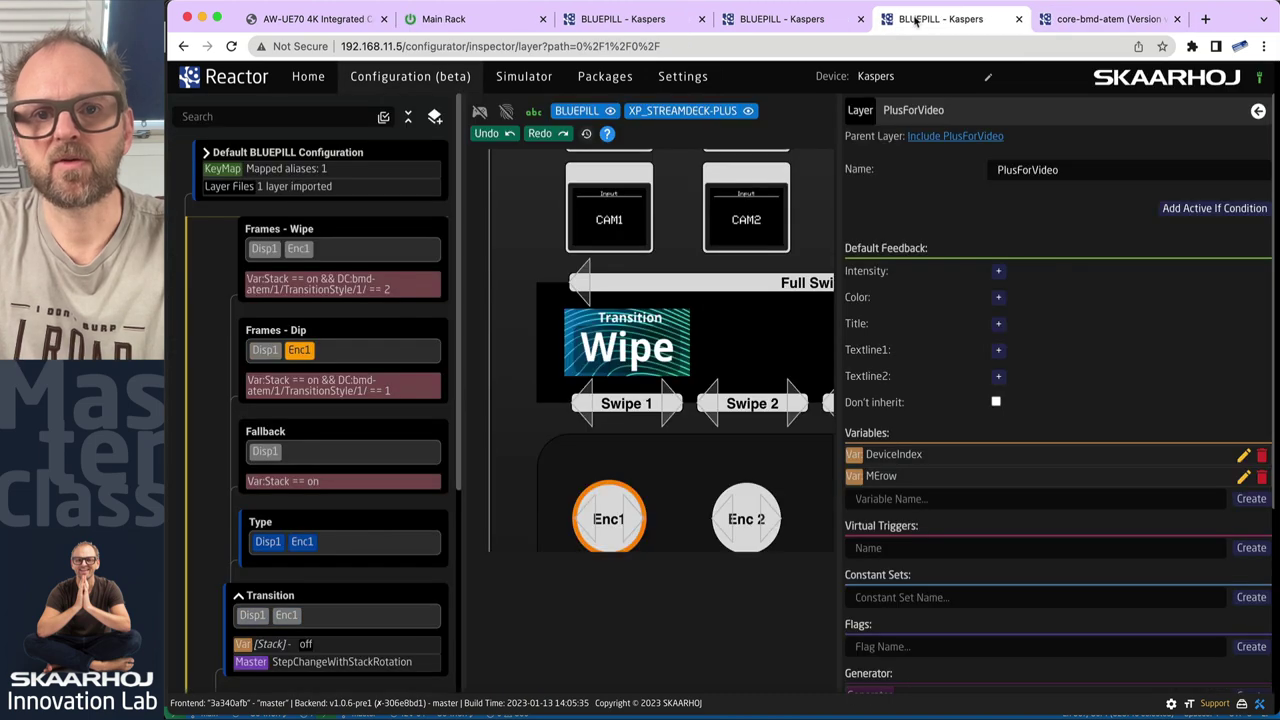
pyautogui.press('super+w')
pyautogui.click(835, 19)
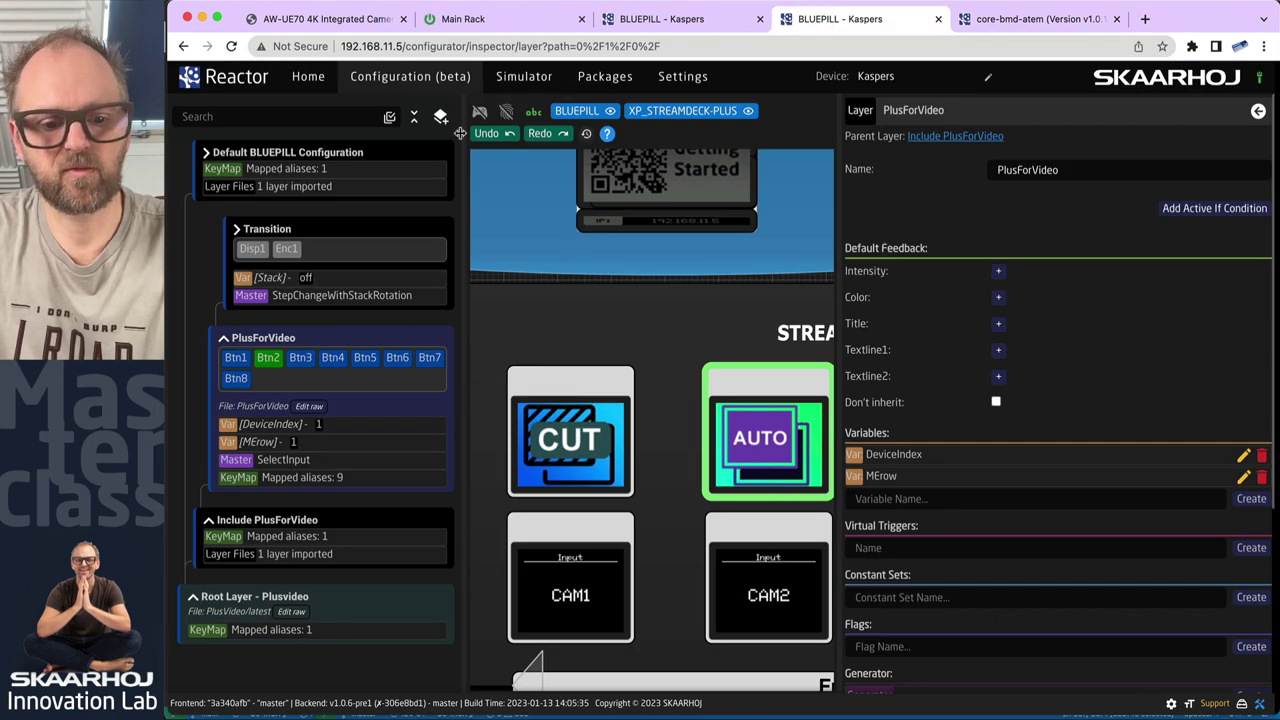
pyautogui.press('super+r')
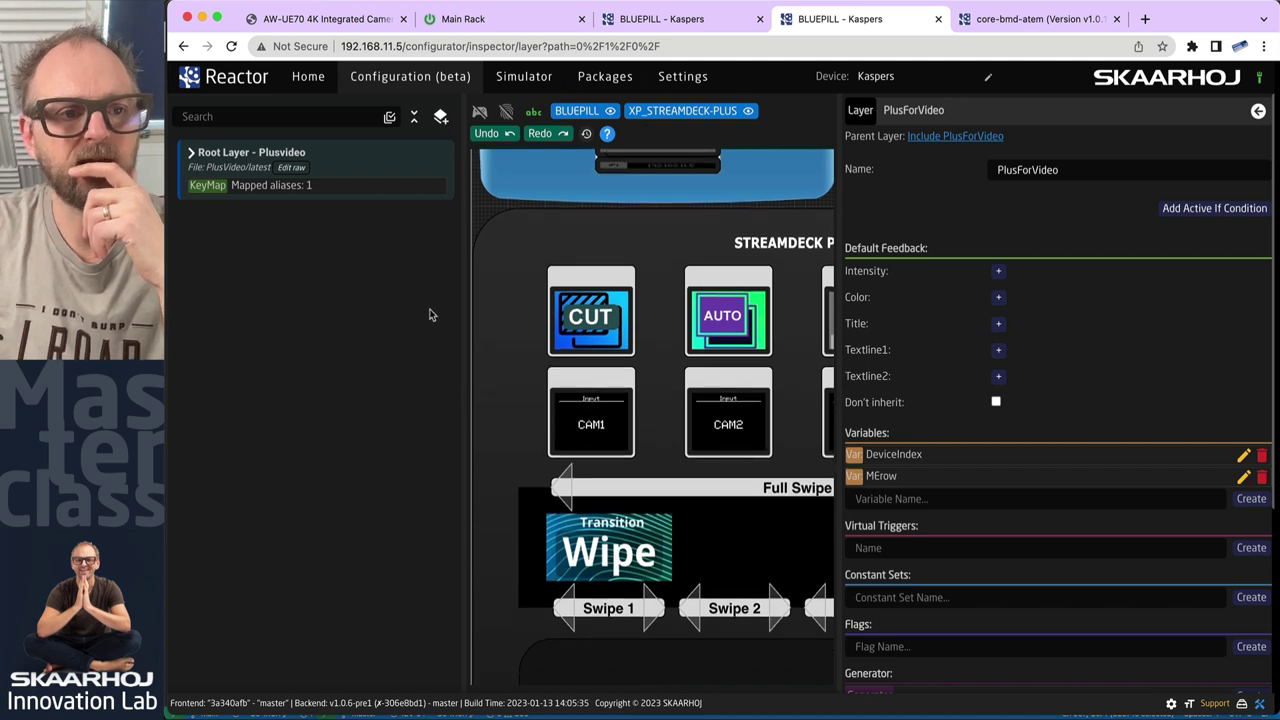
# Expand the layer tree down to the Transition layer's sublayers and open the Transition layer's Enc1 behavior.
pyautogui.click(189, 155)
pyautogui.click(207, 229)
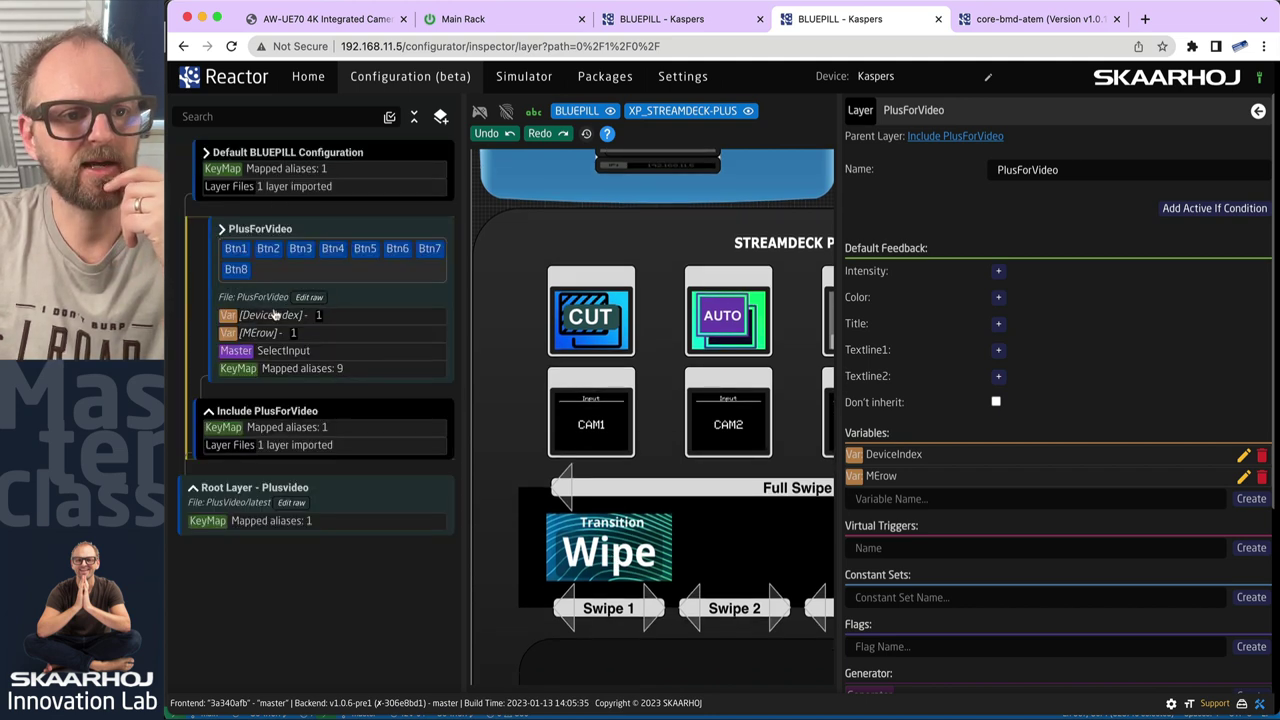
pyautogui.click(235, 248)
pyautogui.click(243, 231)
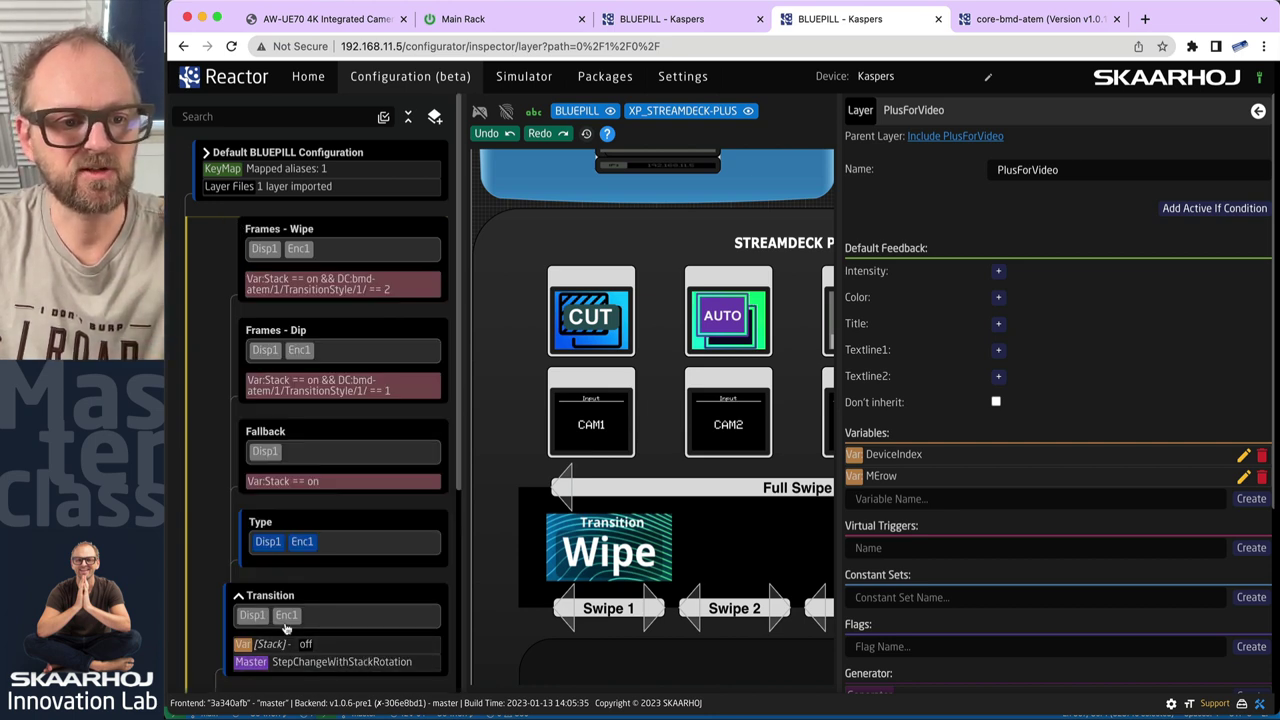
pyautogui.click(304, 545)
pyautogui.scroll(-3, 300, 520)
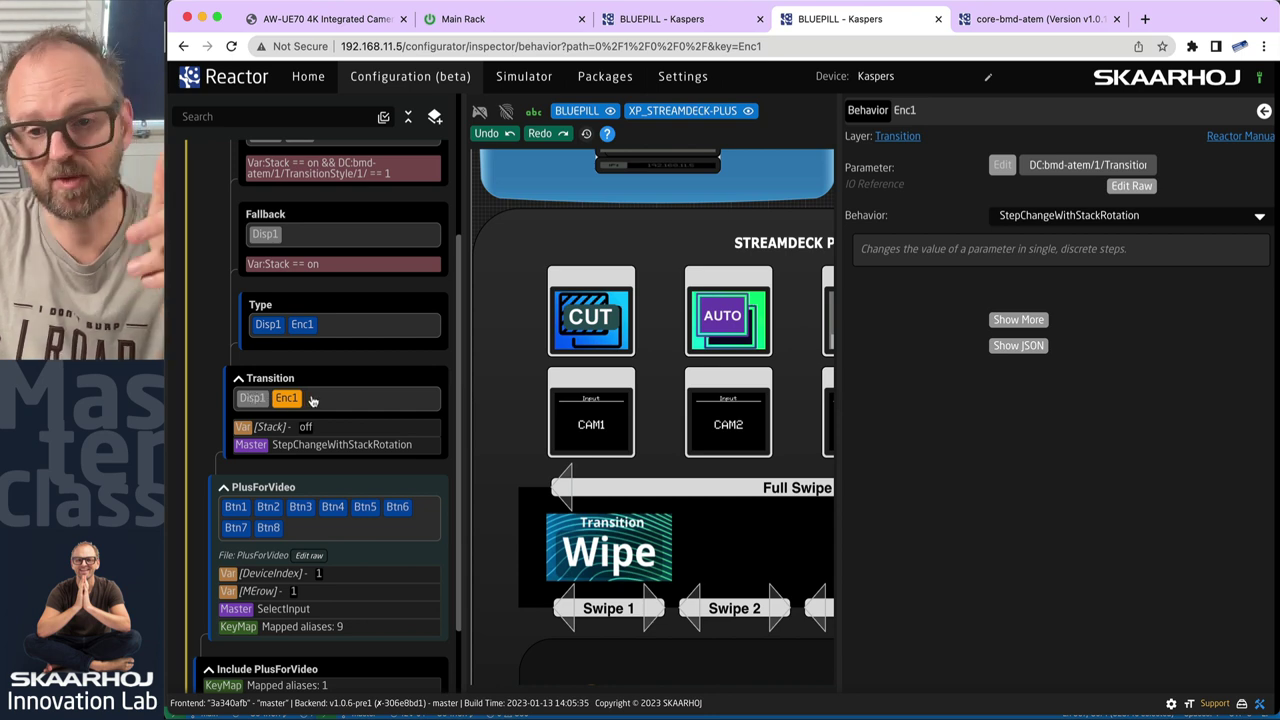
# Open the Type sublayer's Enc1 behavior and enable interaction with the simulated panel.
pyautogui.click(303, 325)
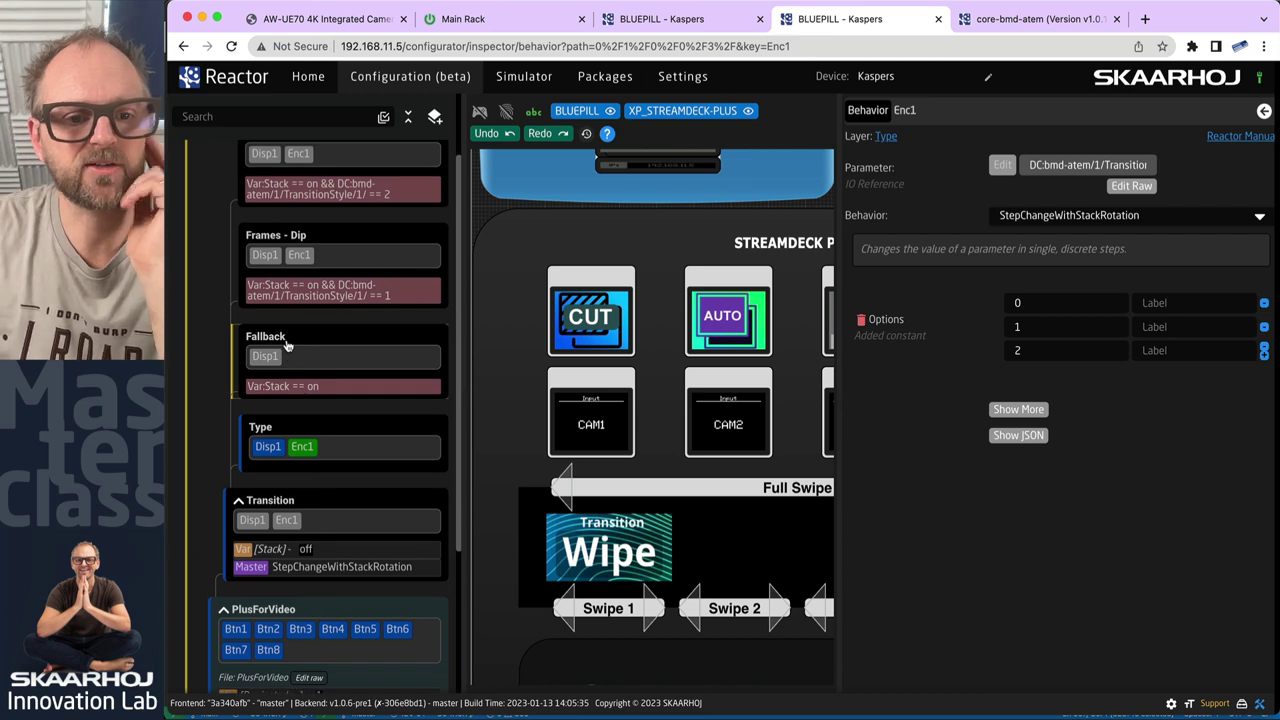
pyautogui.scroll(2, 363, 480)
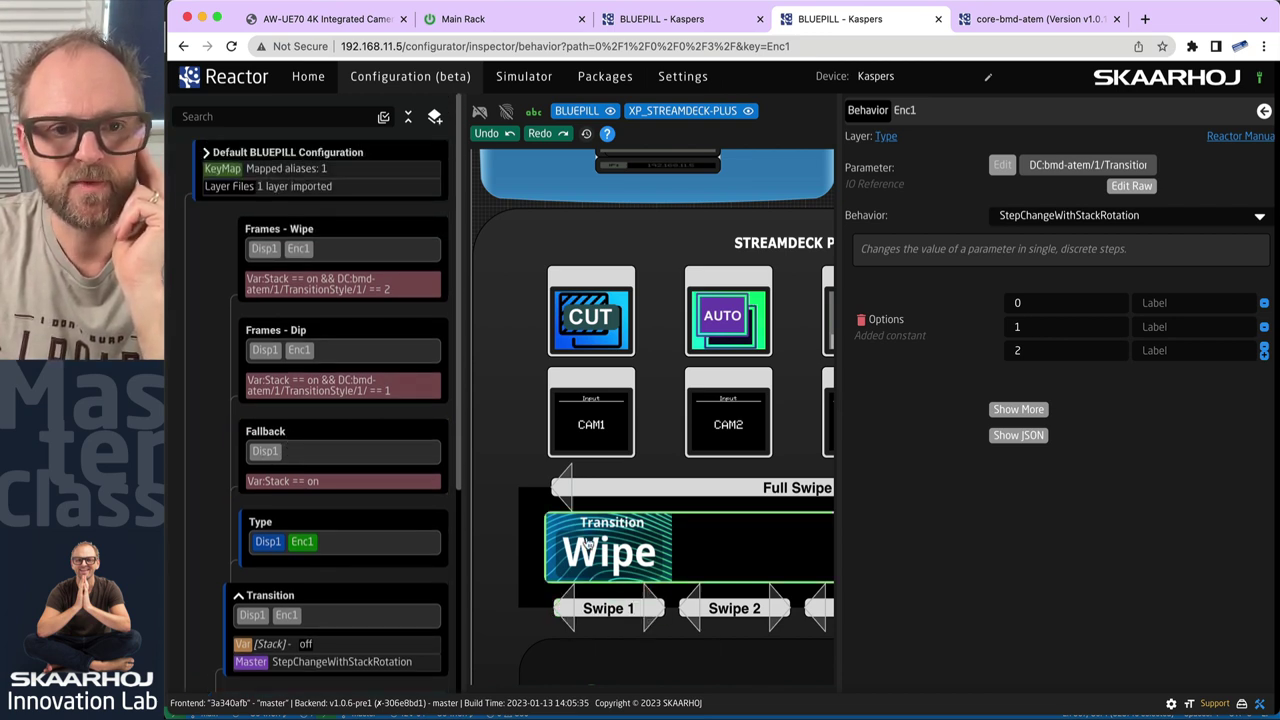
pyautogui.click(480, 111)
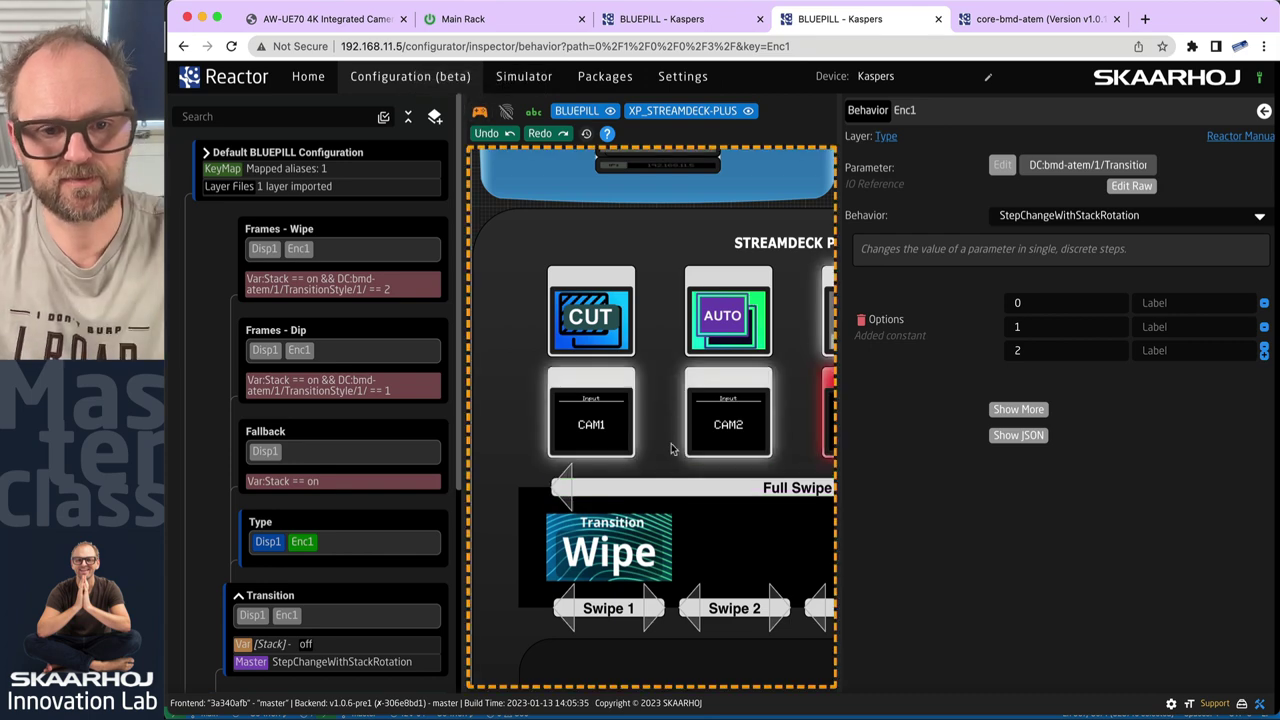
# Test the simulated Enc1 by rotating it forward to the DVE transition and pushing it to turn Stack on.
pyautogui.scroll(-3, 655, 453)
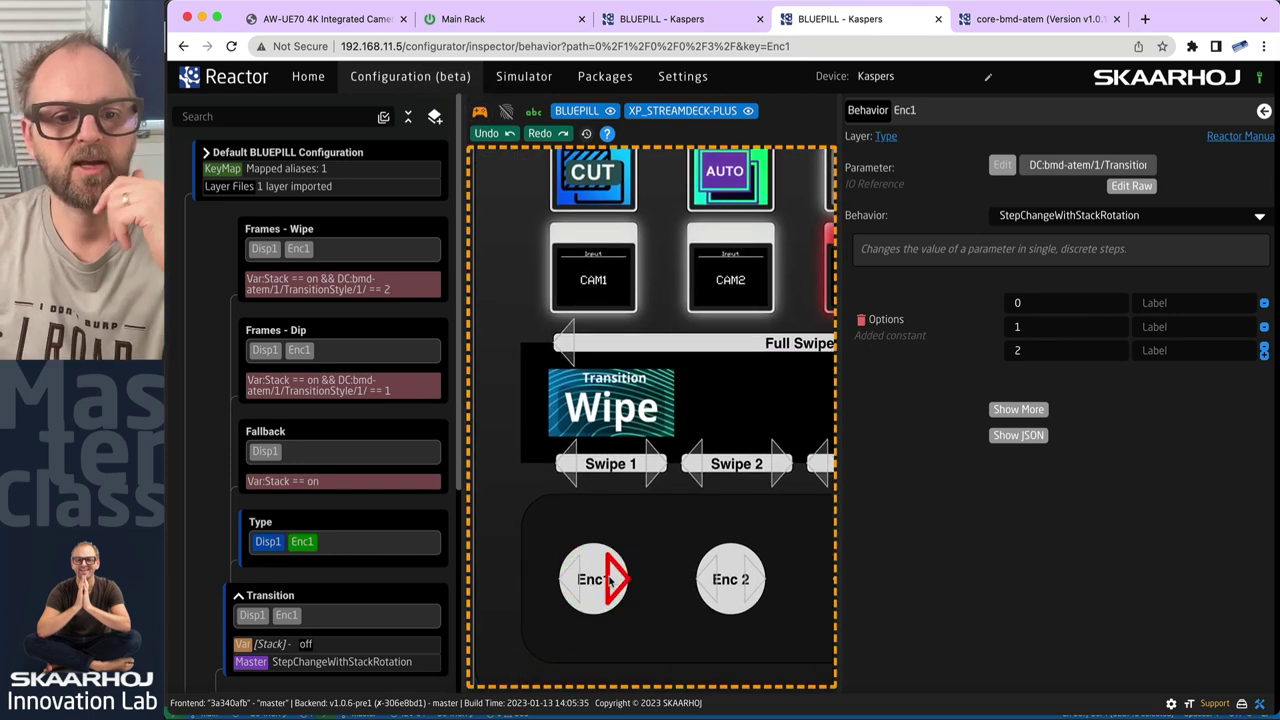
pyautogui.click(614, 583)
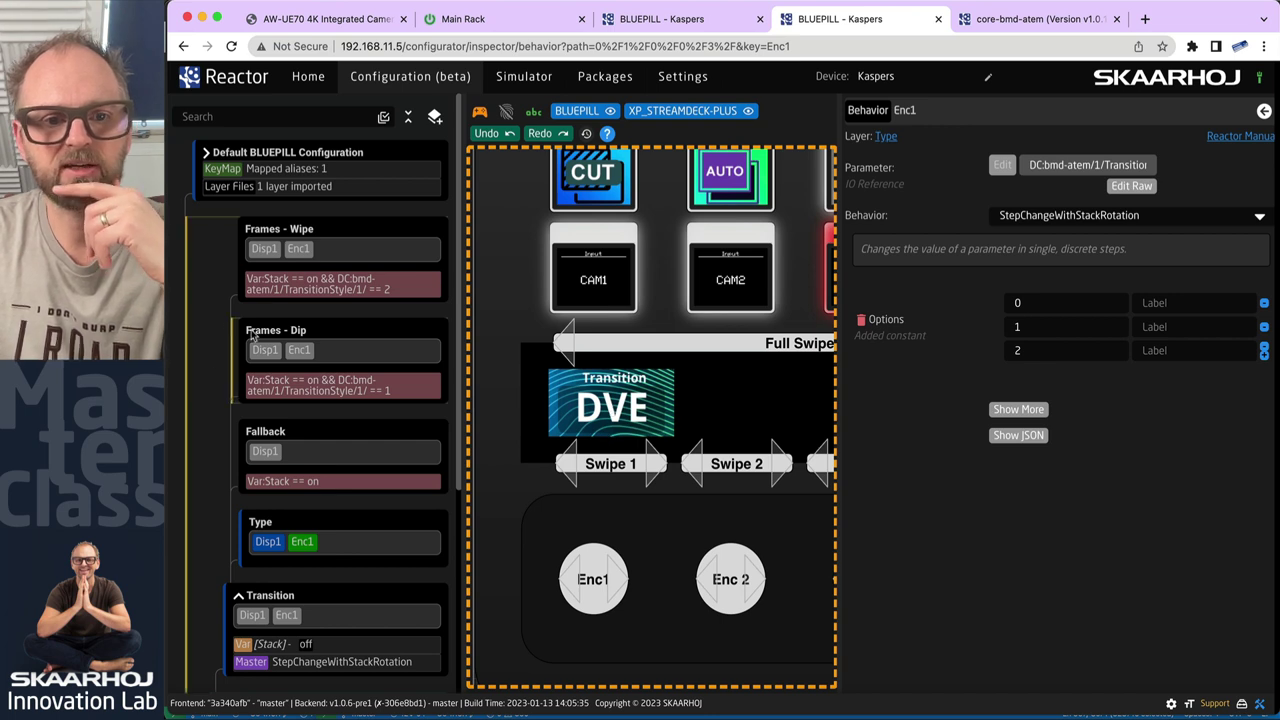
pyautogui.click(595, 582)
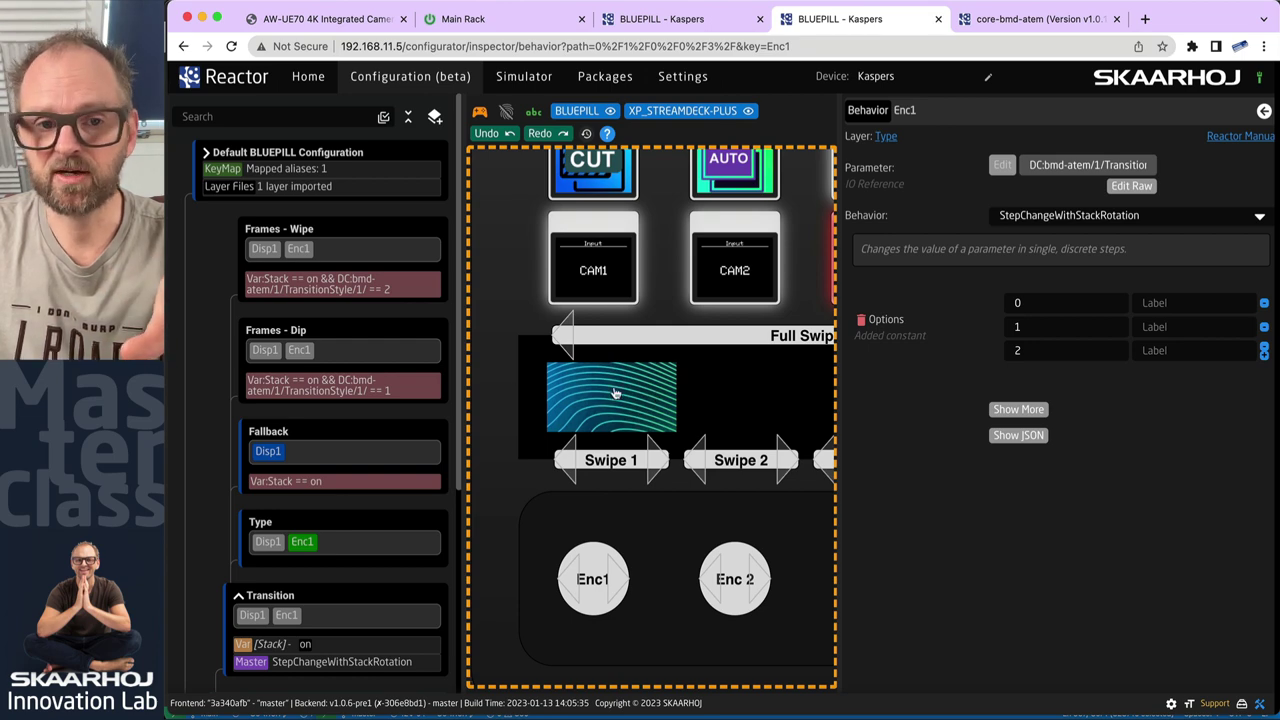
# Show the Fallback sublayer's Disp1 behavior as formatted JSON and highlight the start of its image layer block.
pyautogui.click(268, 451)
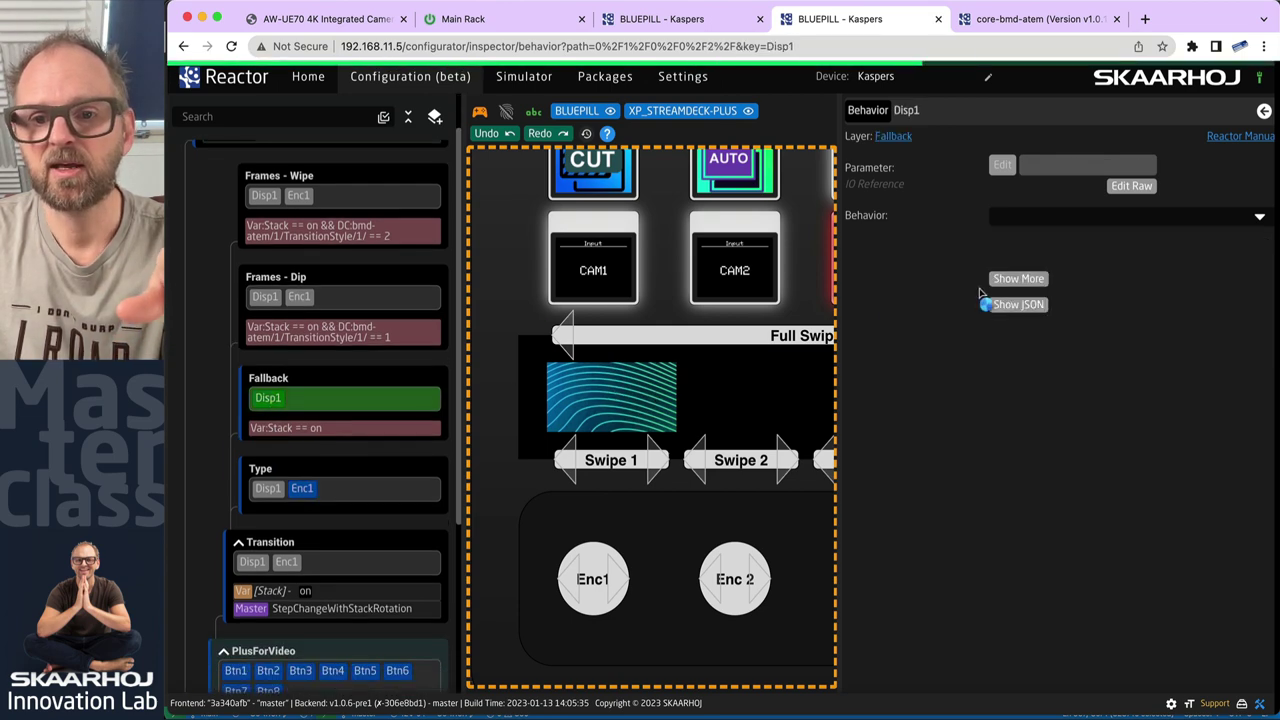
pyautogui.click(1012, 304)
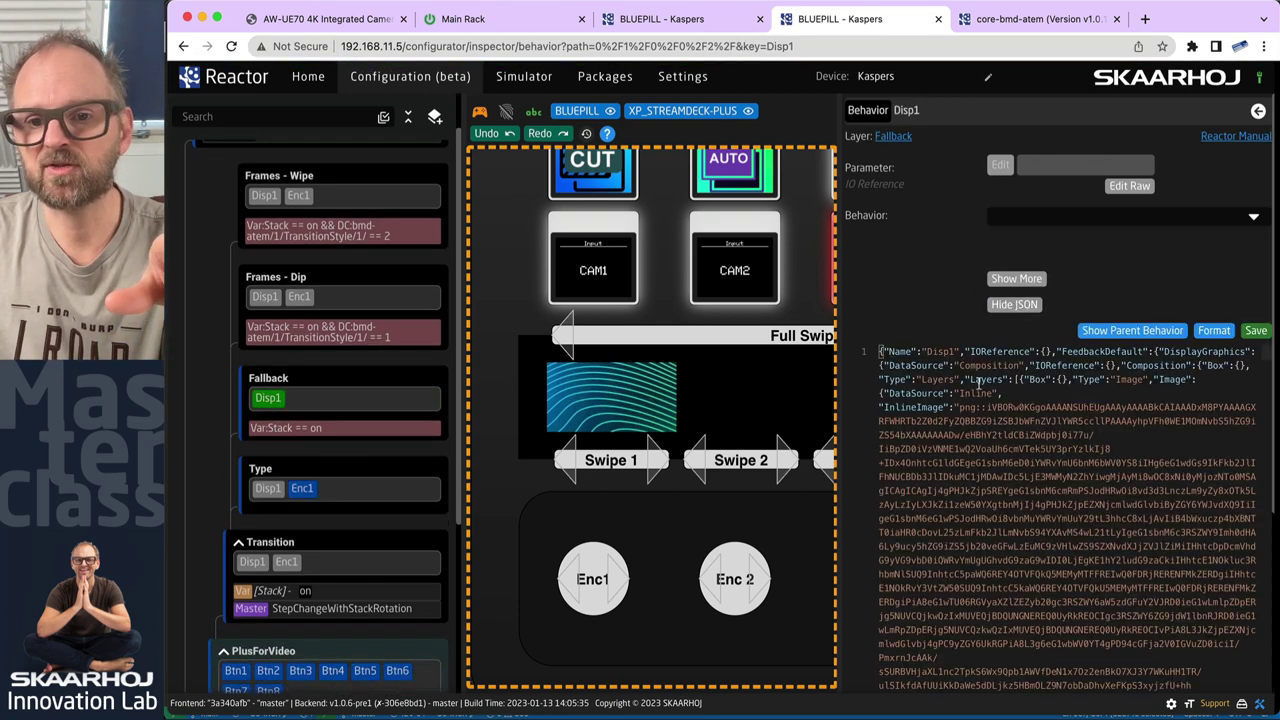
pyautogui.click(1210, 331)
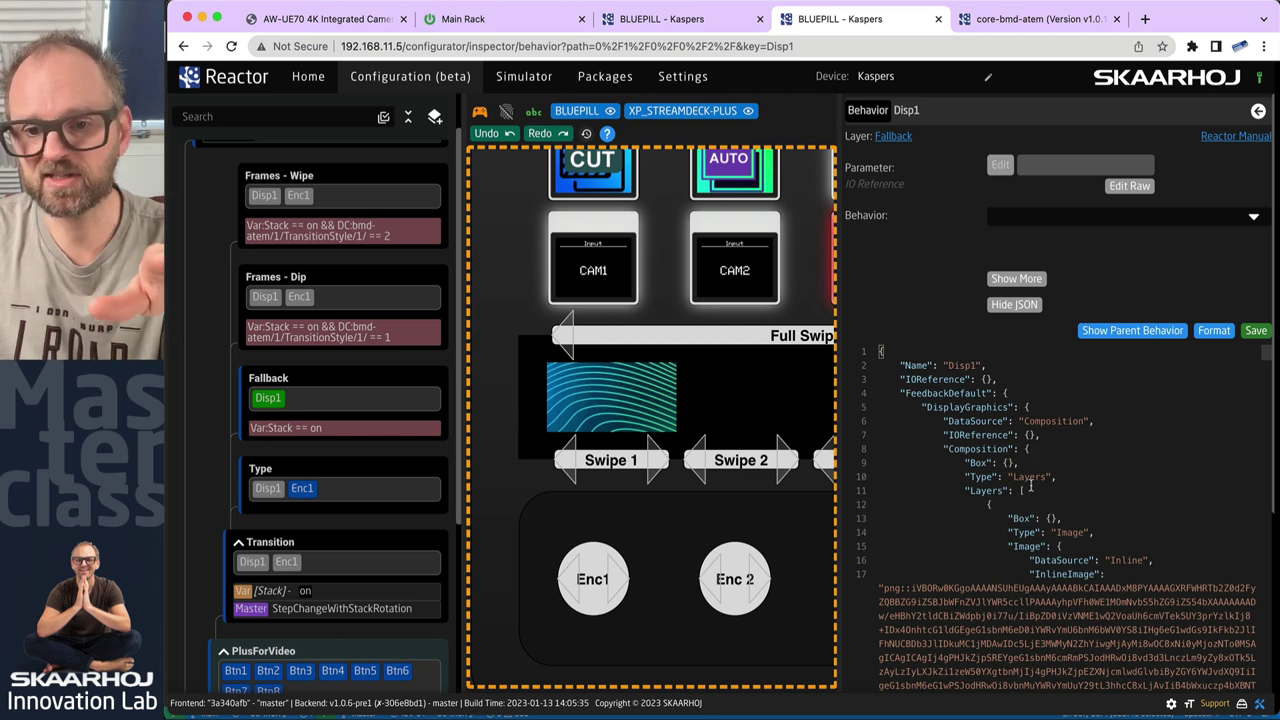
pyautogui.moveTo(985, 504); pyautogui.dragTo(1115, 576)
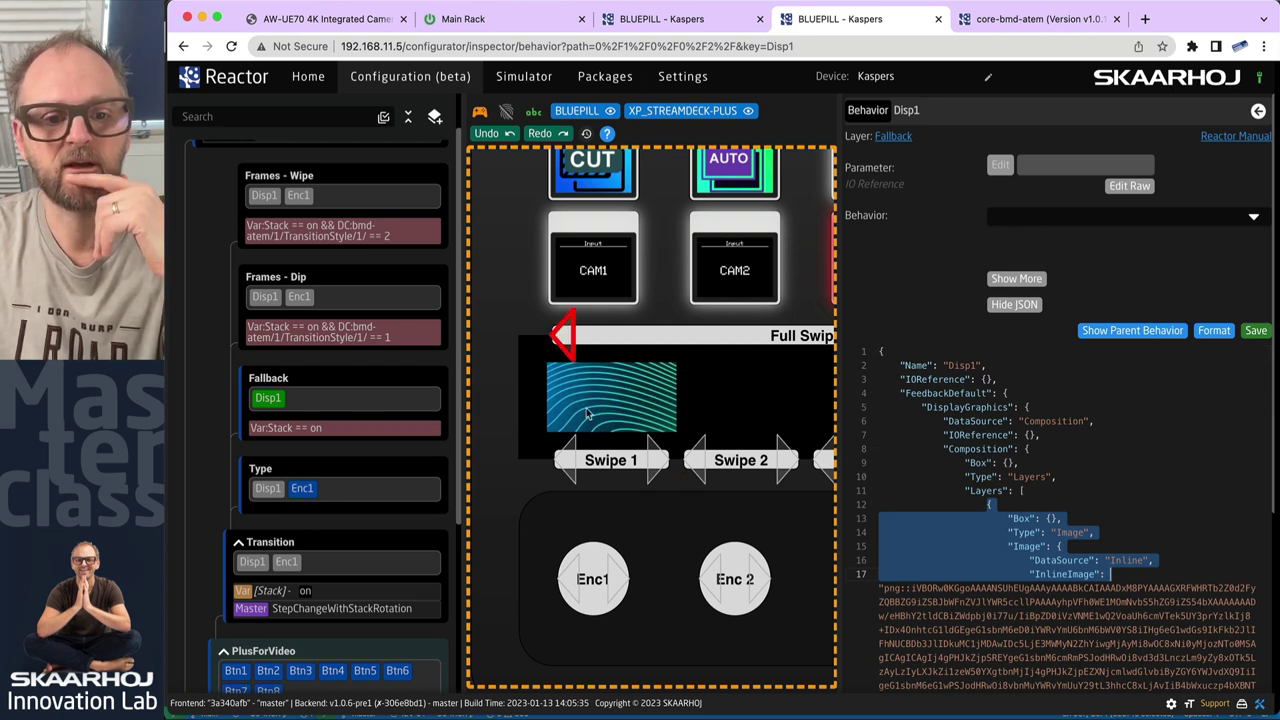
# Turn Stack off on the simulated panel, rotate Enc1 back to the Wipe transition, and push it to turn Stack on.
pyautogui.click(615, 586)
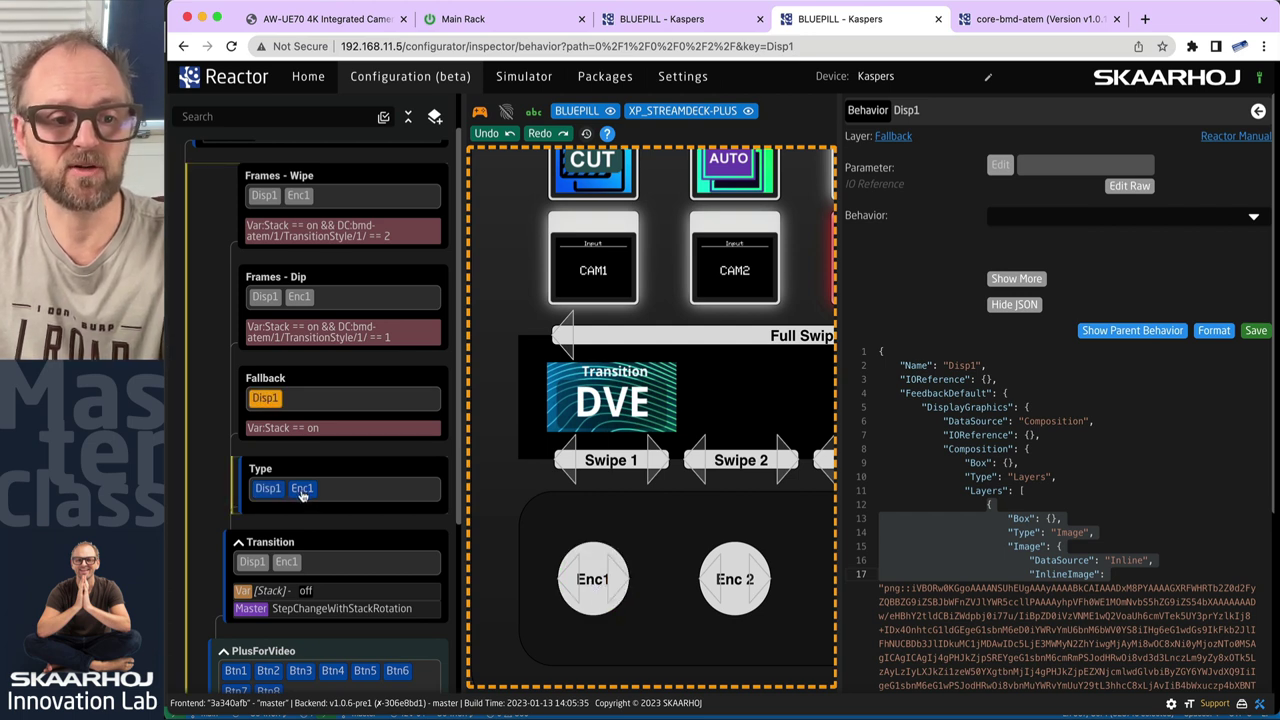
pyautogui.click(590, 580)
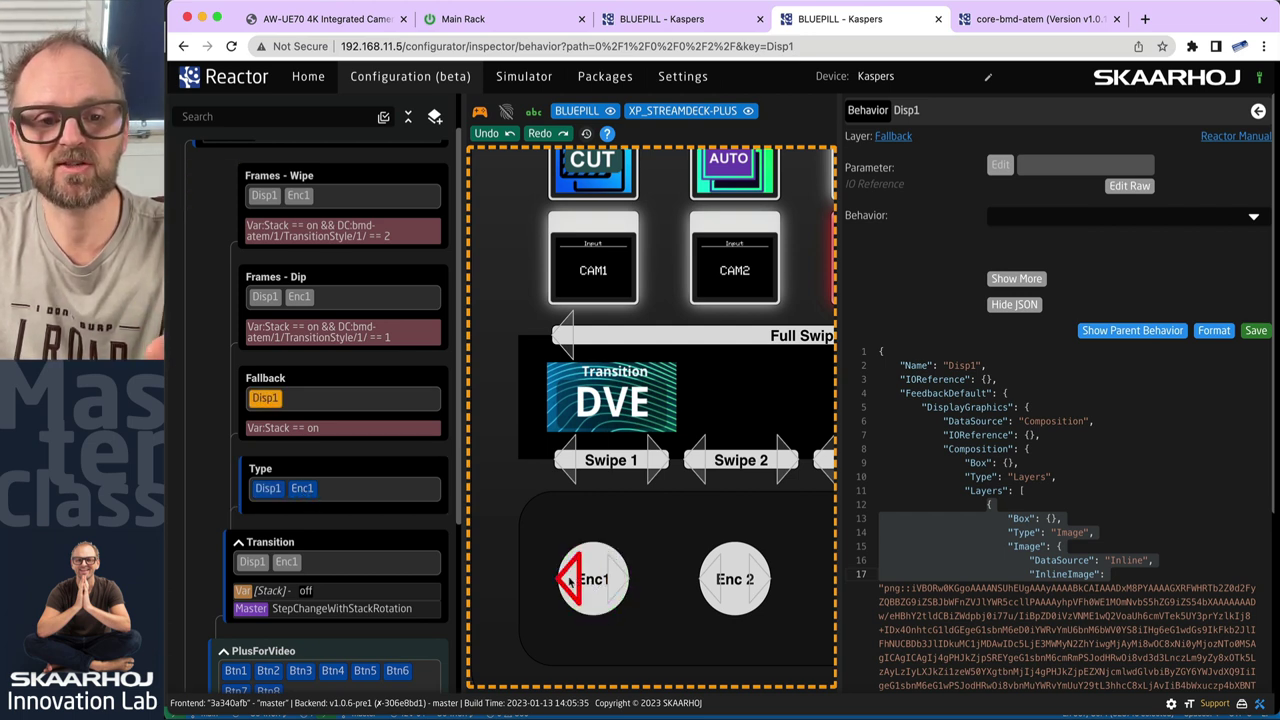
pyautogui.click(568, 578)
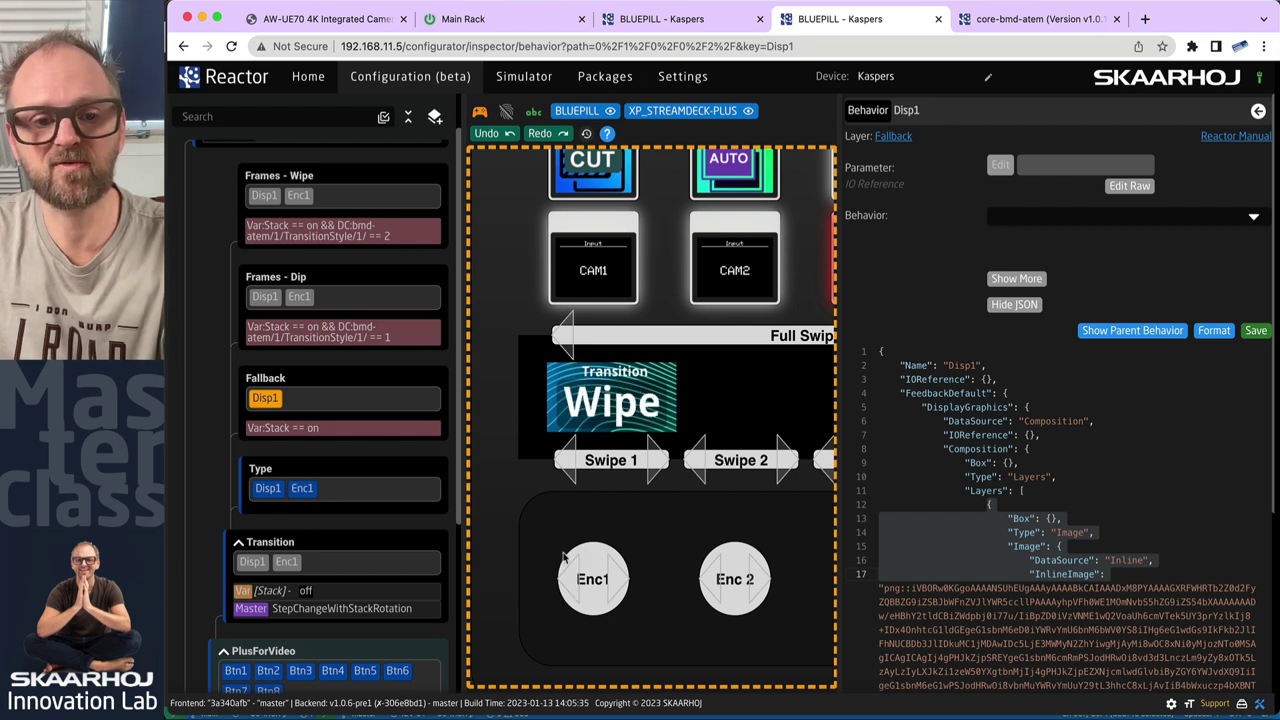
pyautogui.click(593, 578)
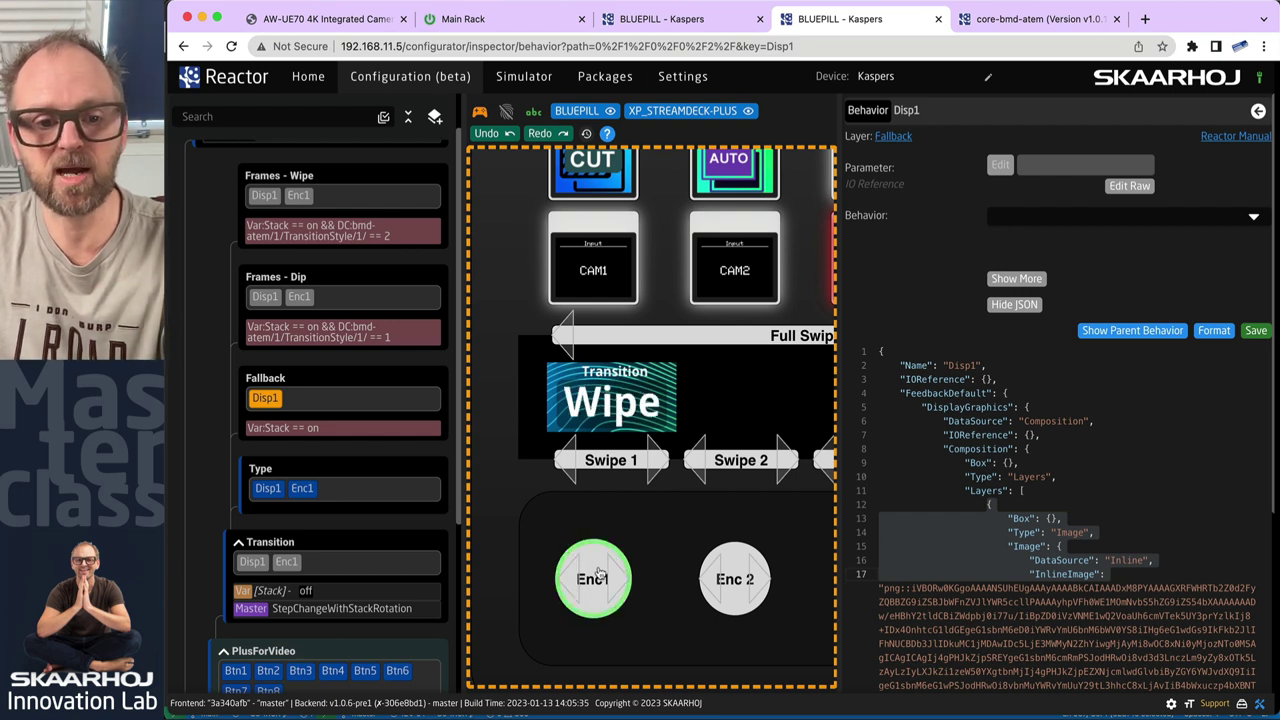
# Examine the JSON of the Frames - Wipe sublayer's Enc1 and Disp1 behaviors, including the text, rectangle and image graphics.
pyautogui.click(303, 200)
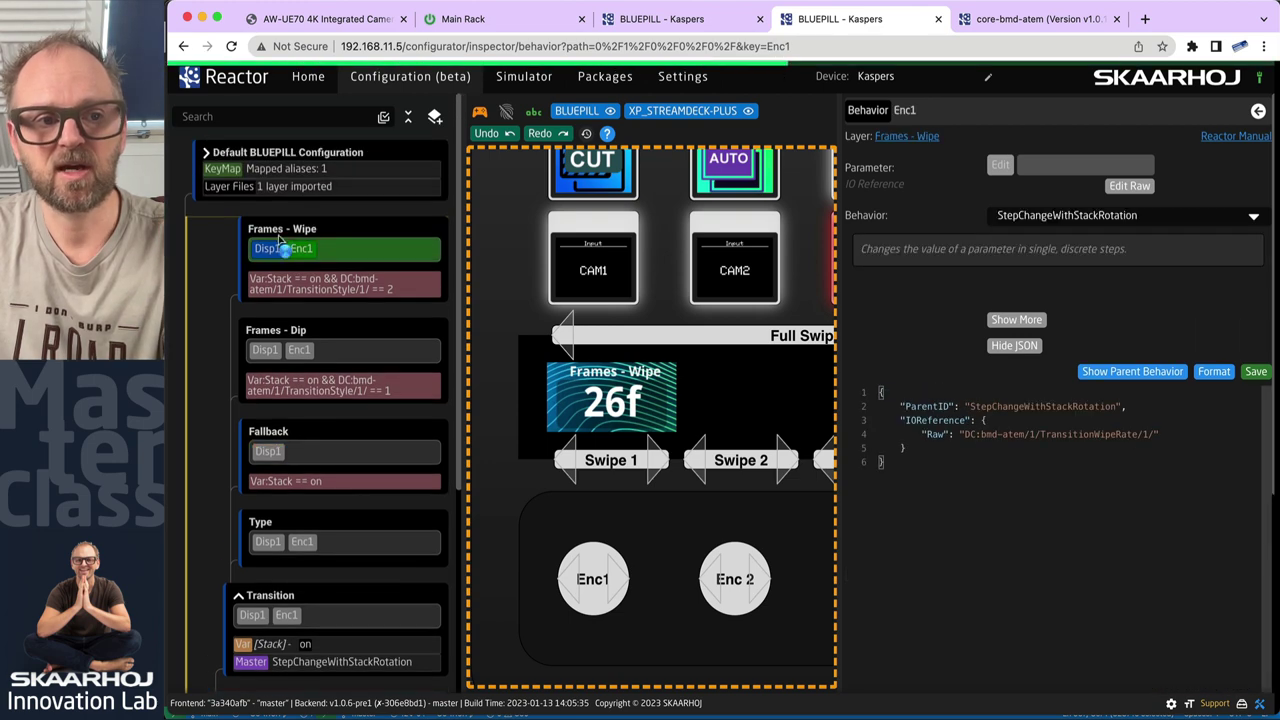
pyautogui.click(267, 249)
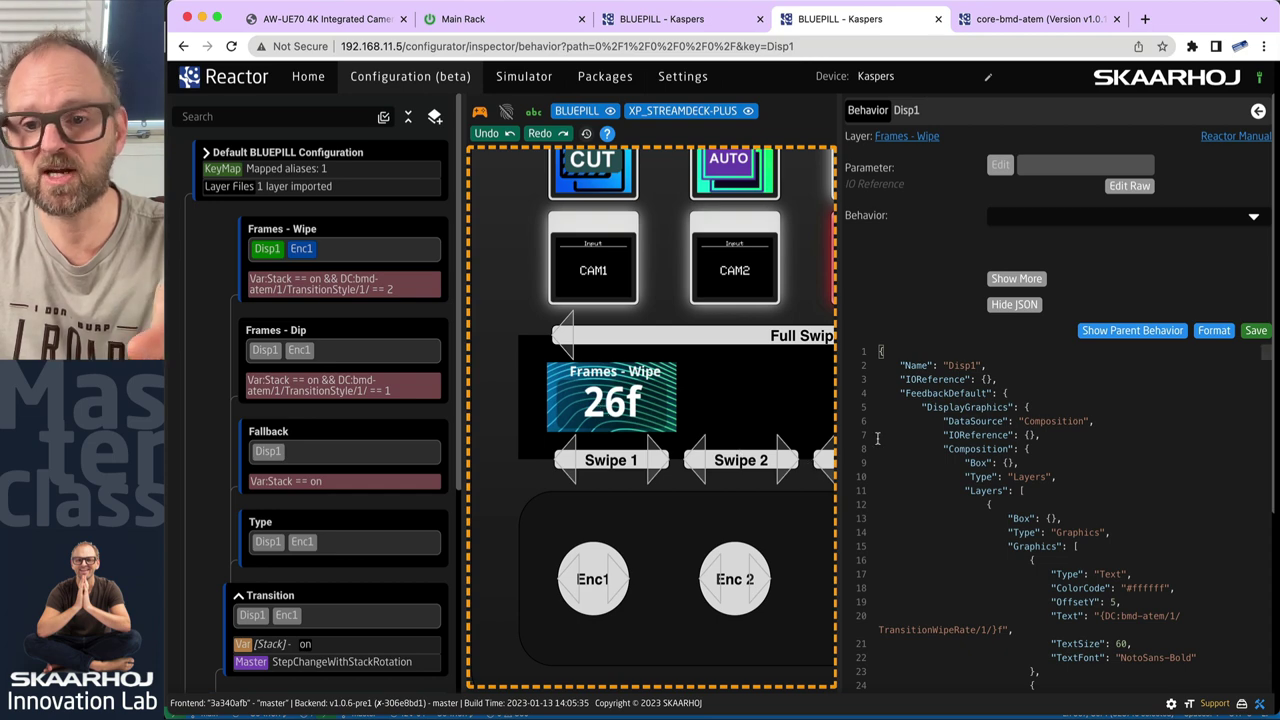
pyautogui.scroll(-5, 1092, 571)
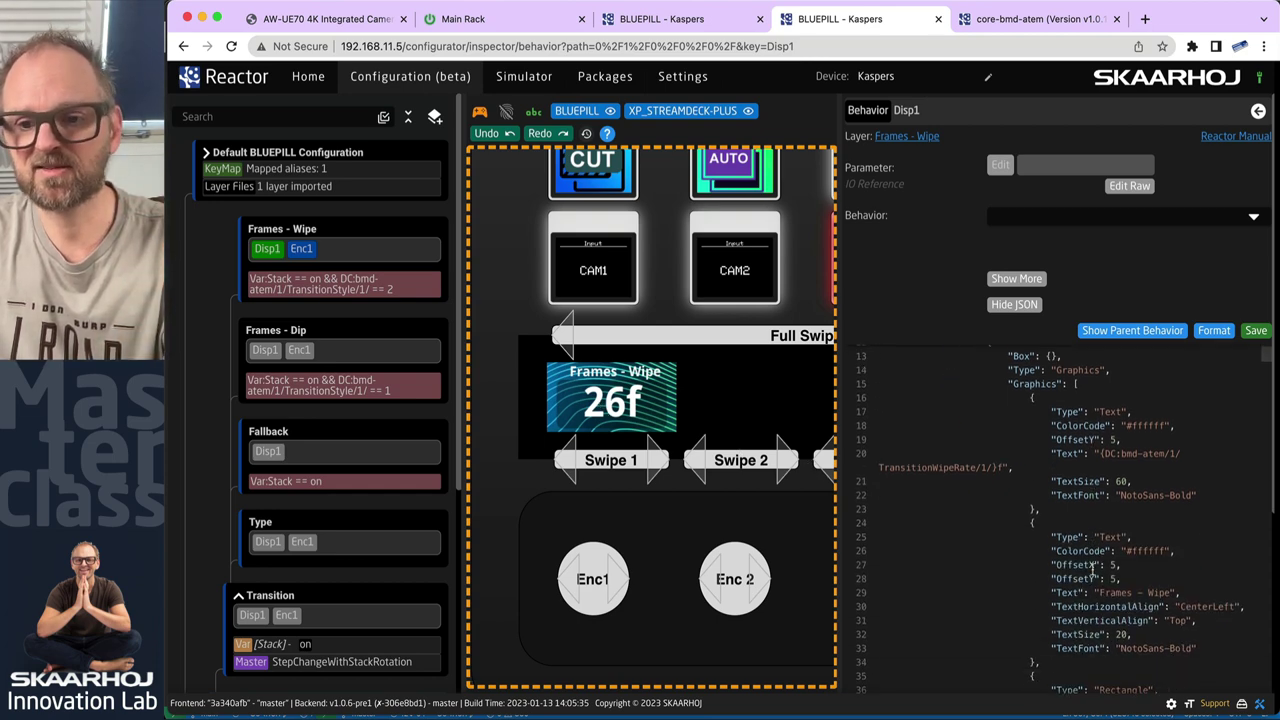
pyautogui.scroll(-10, 1092, 571)
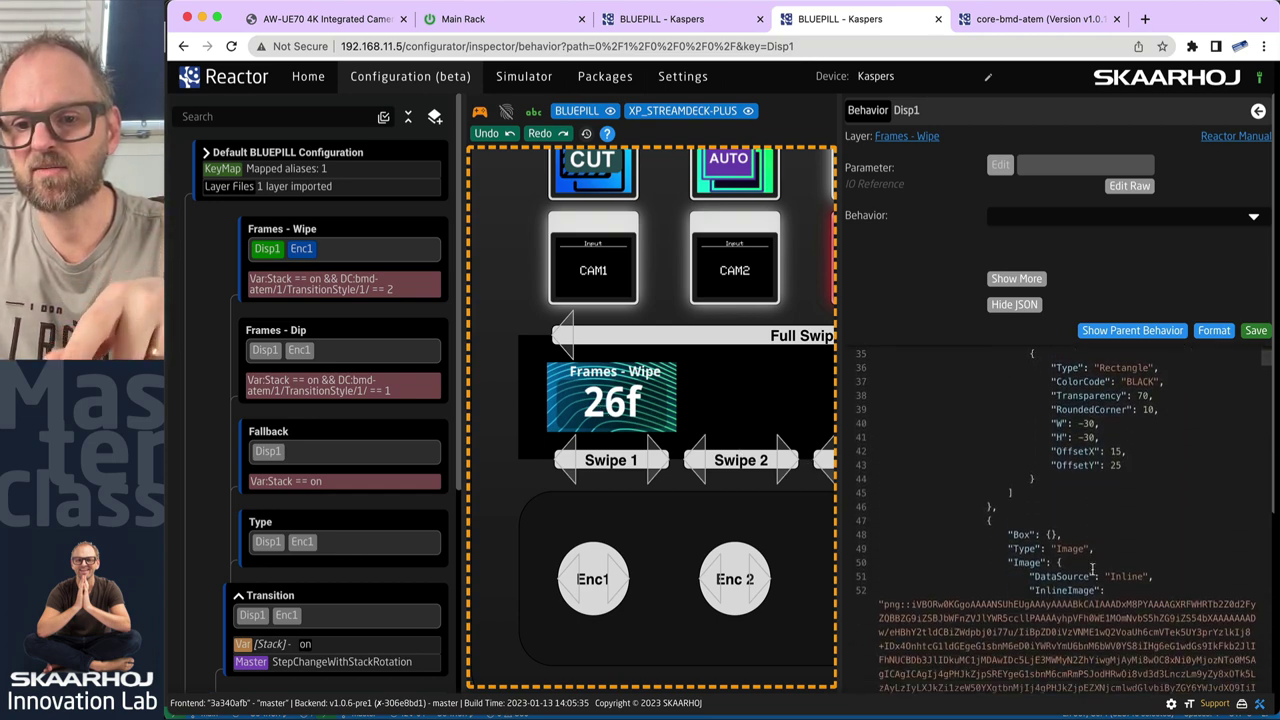
pyautogui.scroll(7, 1128, 565)
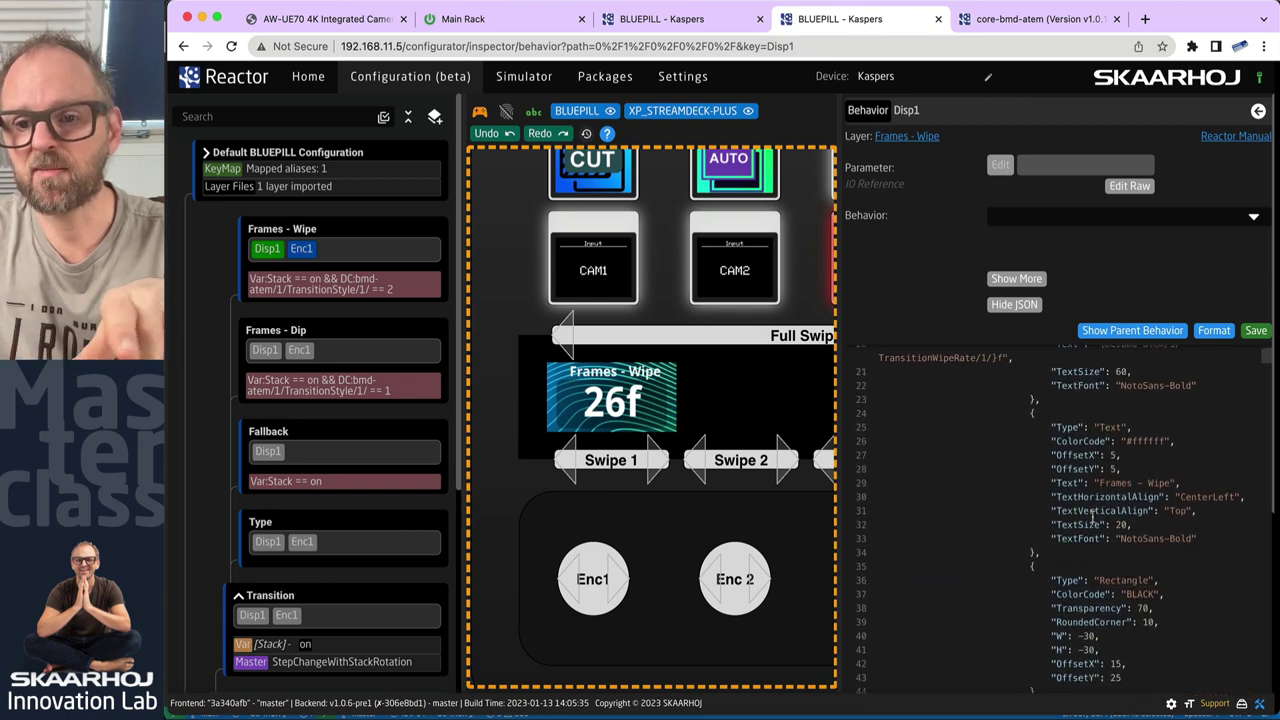
pyautogui.scroll(3, 1095, 650)
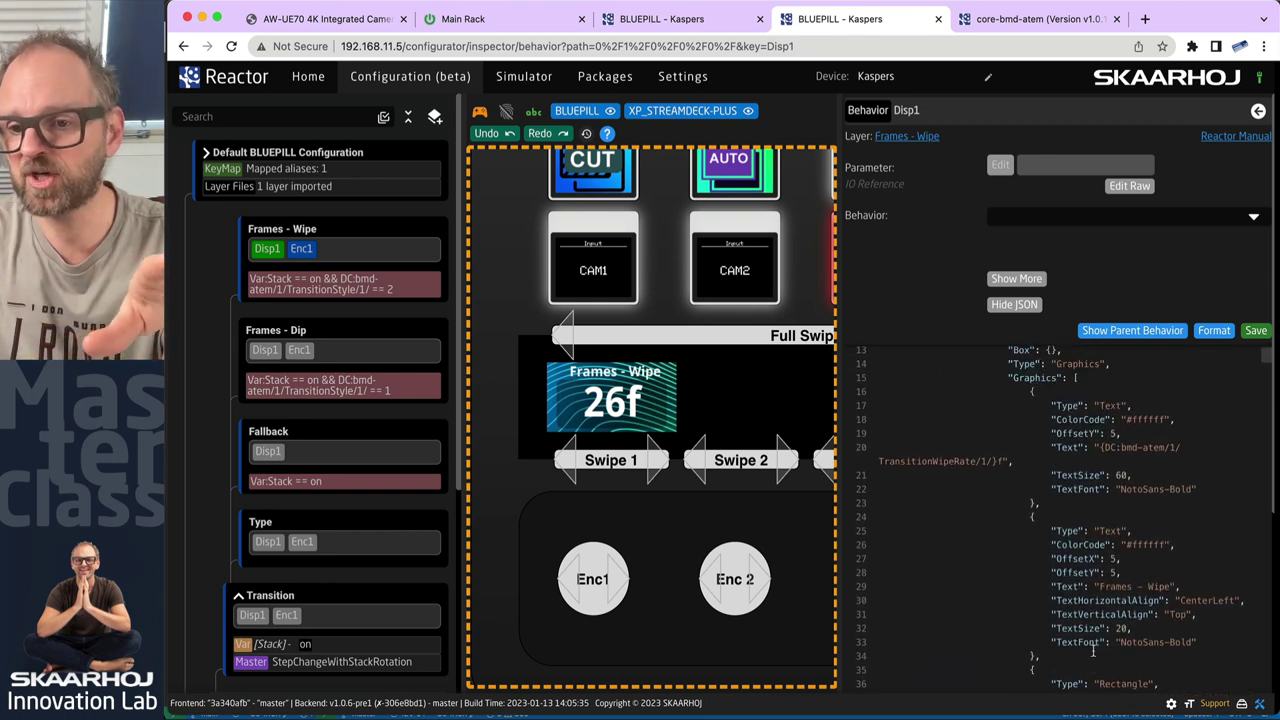
pyautogui.moveTo(1097, 654)
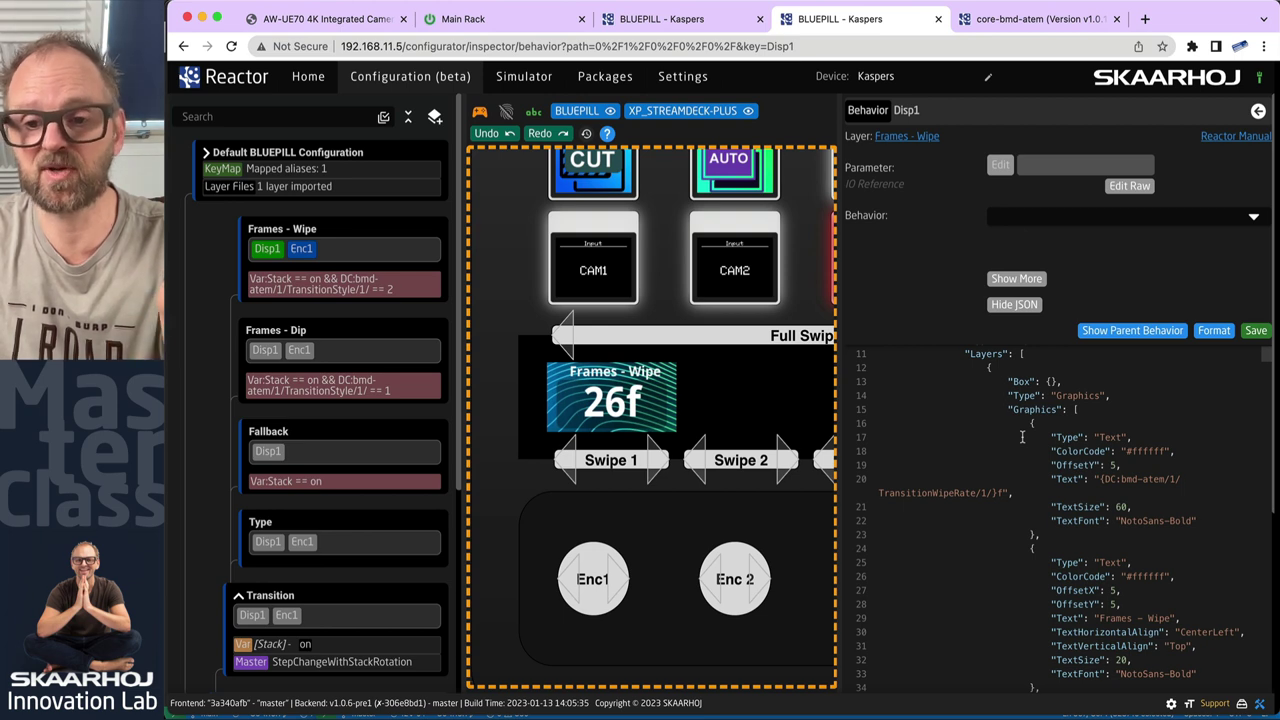
pyautogui.scroll(-1, 1021, 437)
pyautogui.scroll(-1, 1022, 436)
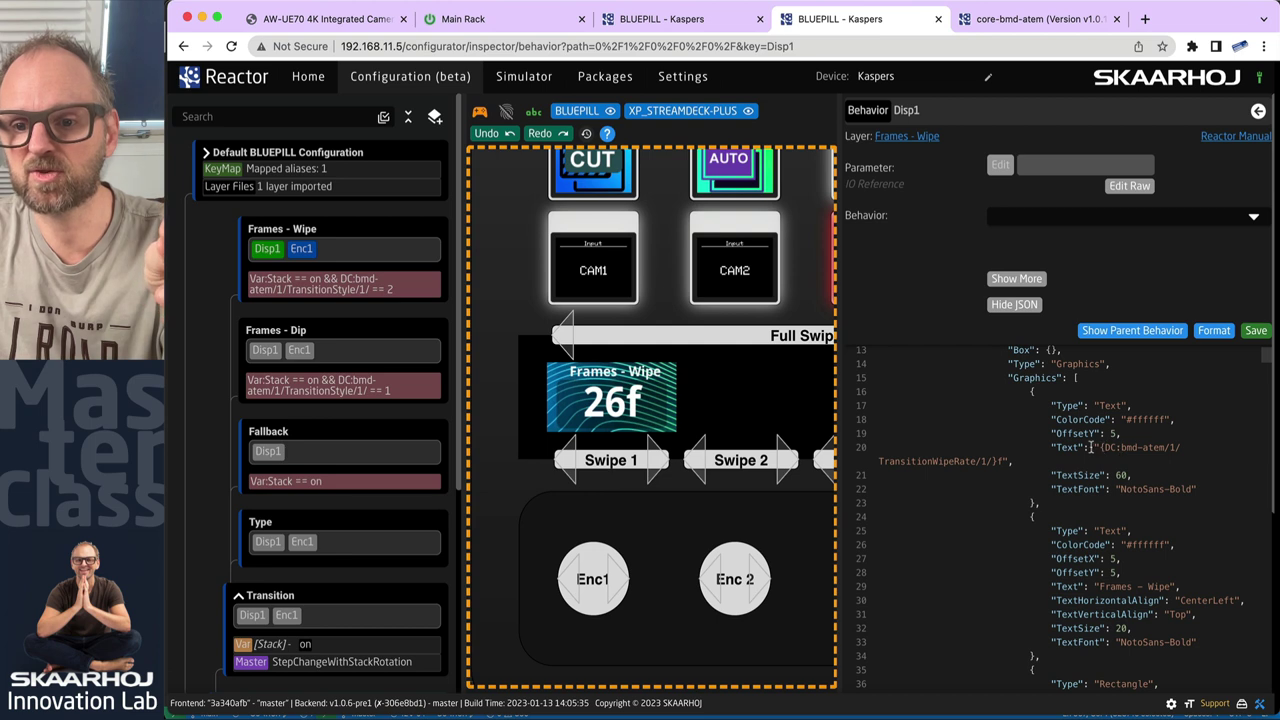
# Insert a space before the "f" in the TransitionWipeRate text of Frames - Wipe's Disp1 JSON and save it.
pyautogui.moveTo(1098, 447); pyautogui.dragTo(1183, 448)
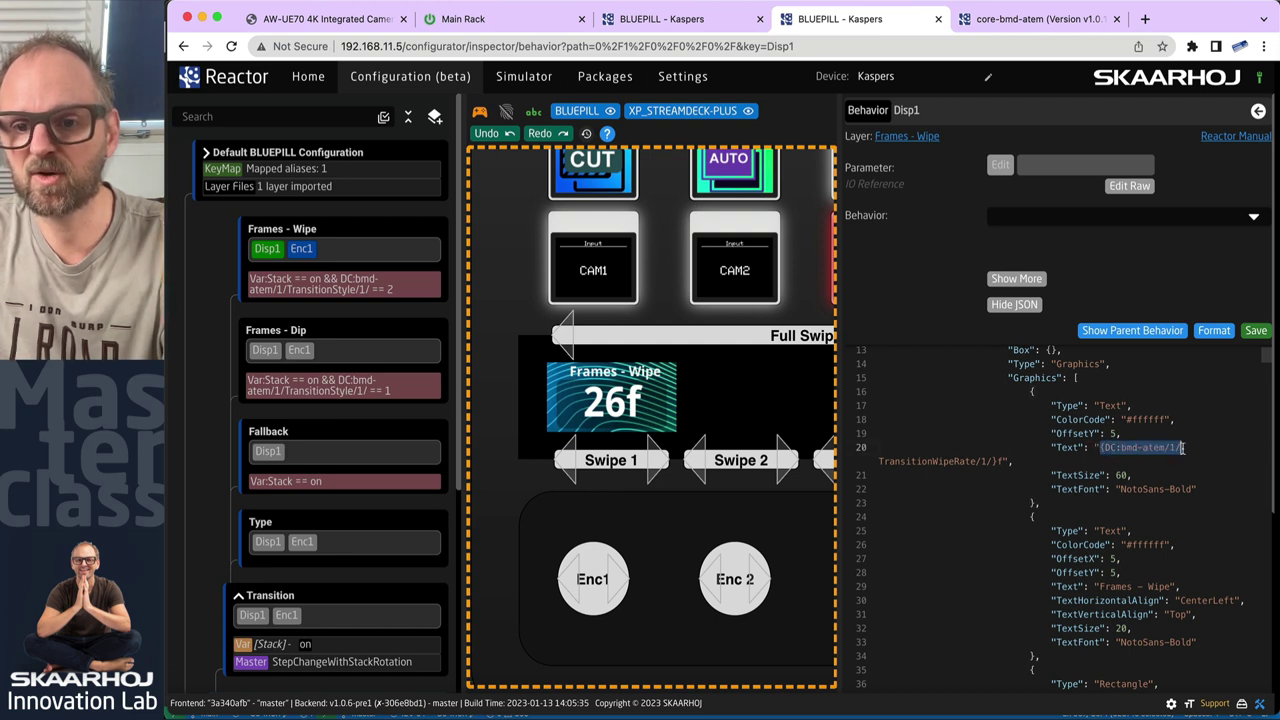
pyautogui.click(1001, 461)
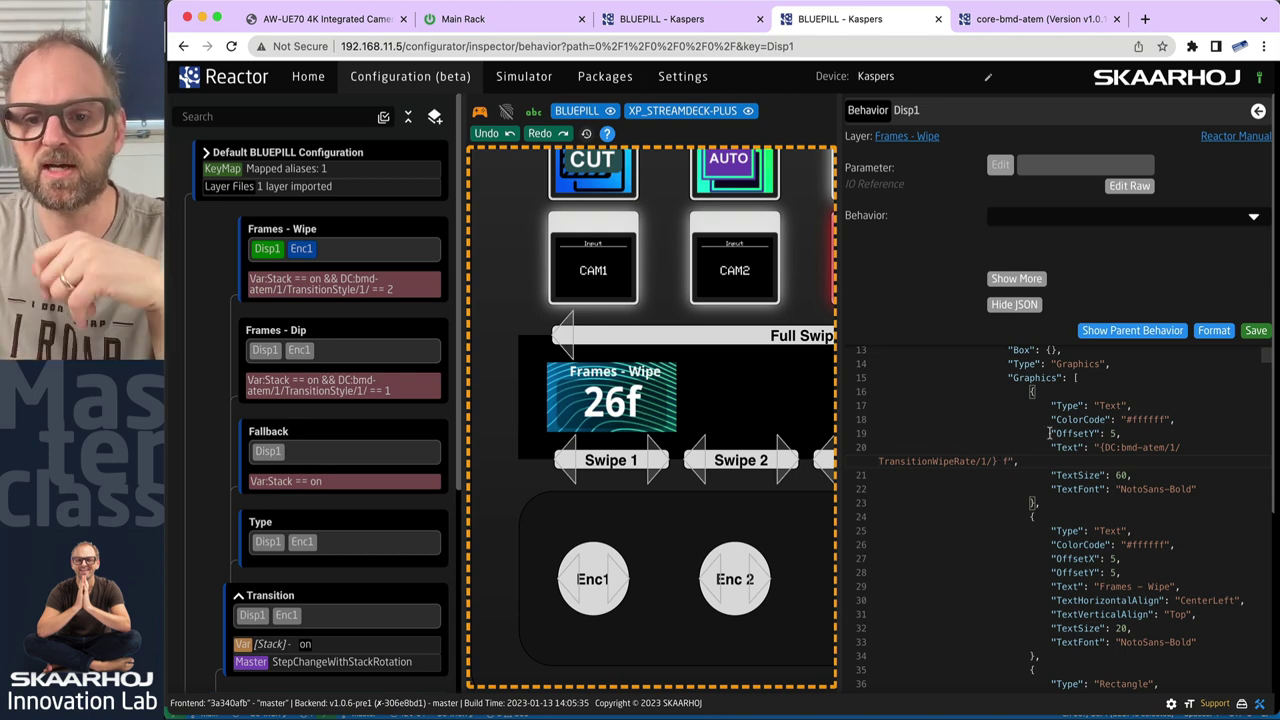
pyautogui.click(1256, 330)
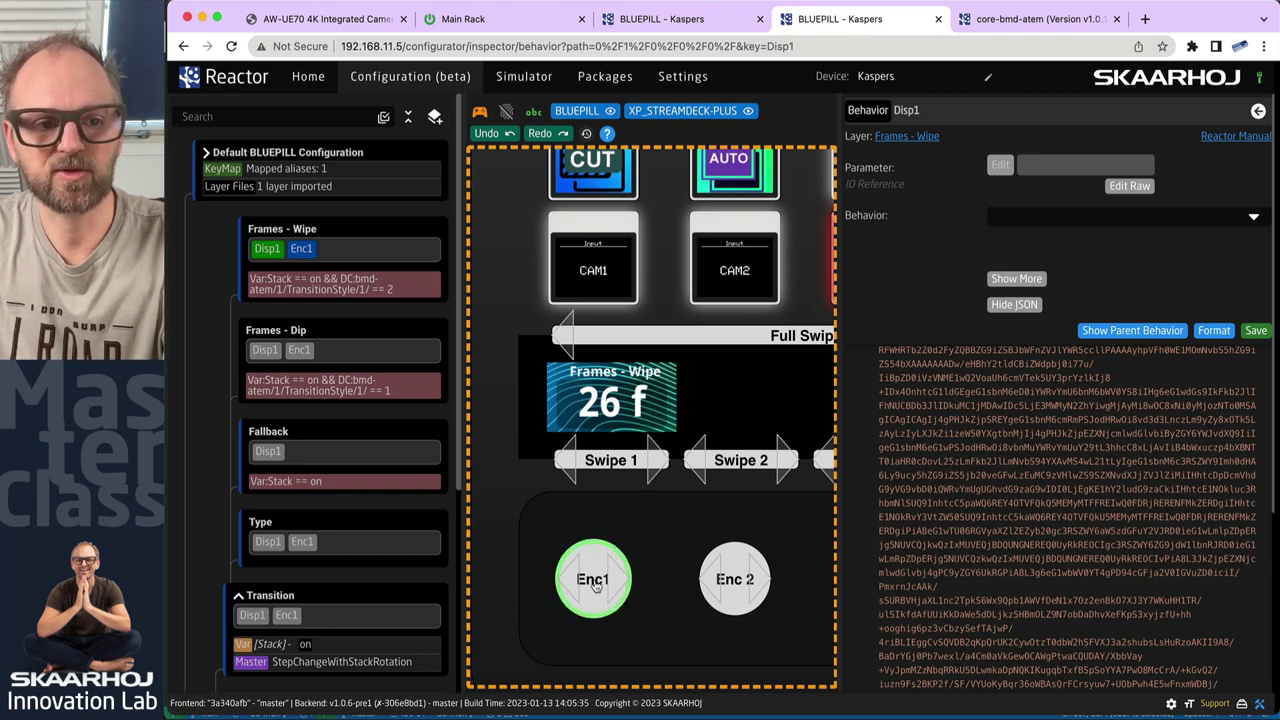
# Keep panel simulation enabled and open the Frames - Wipe sublayer's Enc1 behavior to view its JSON.
pyautogui.click(479, 113)
pyautogui.click(479, 113)
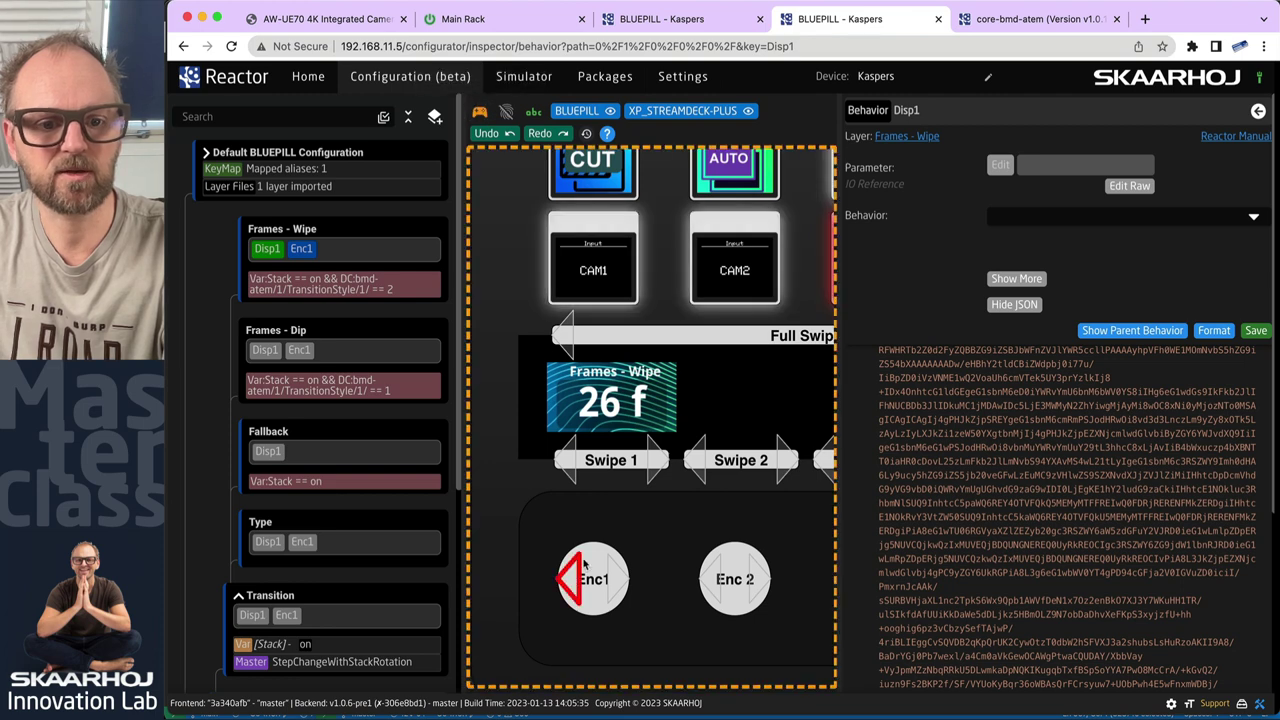
pyautogui.click(301, 248)
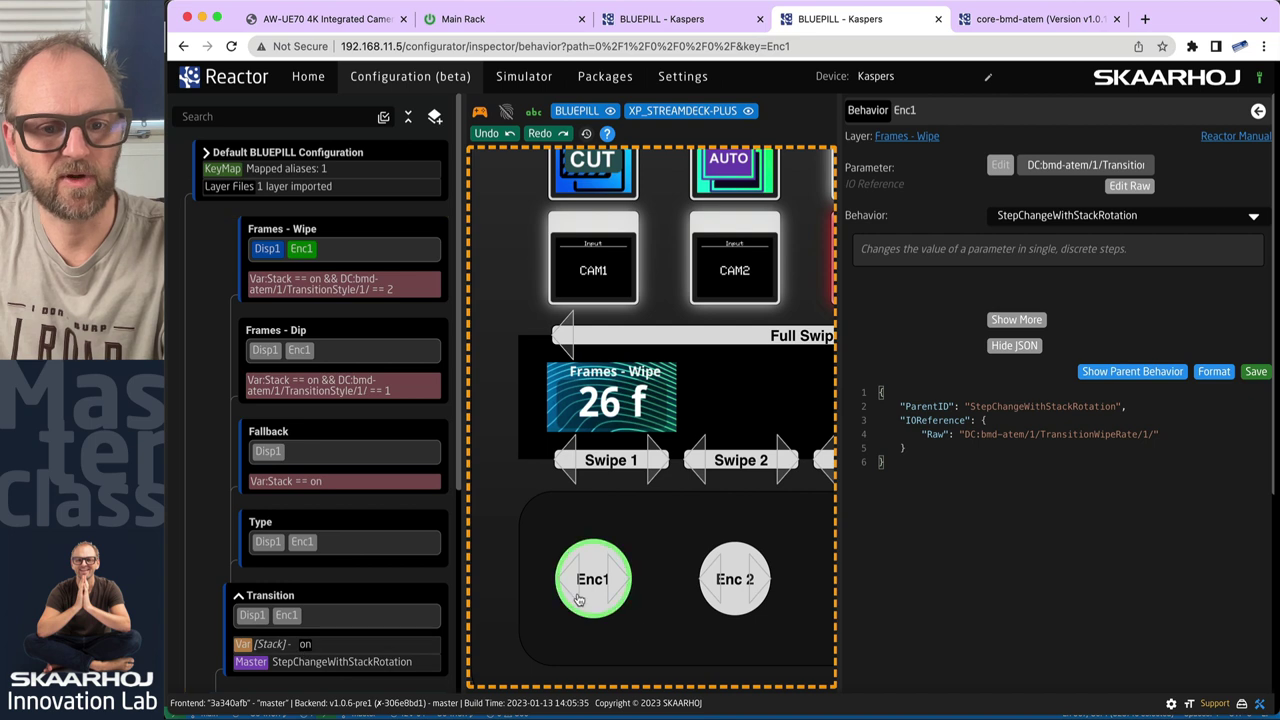
# Set the Transition layer's Stack variable to off and switch it back on by pushing the simulated Enc1.
pyautogui.click(310, 645)
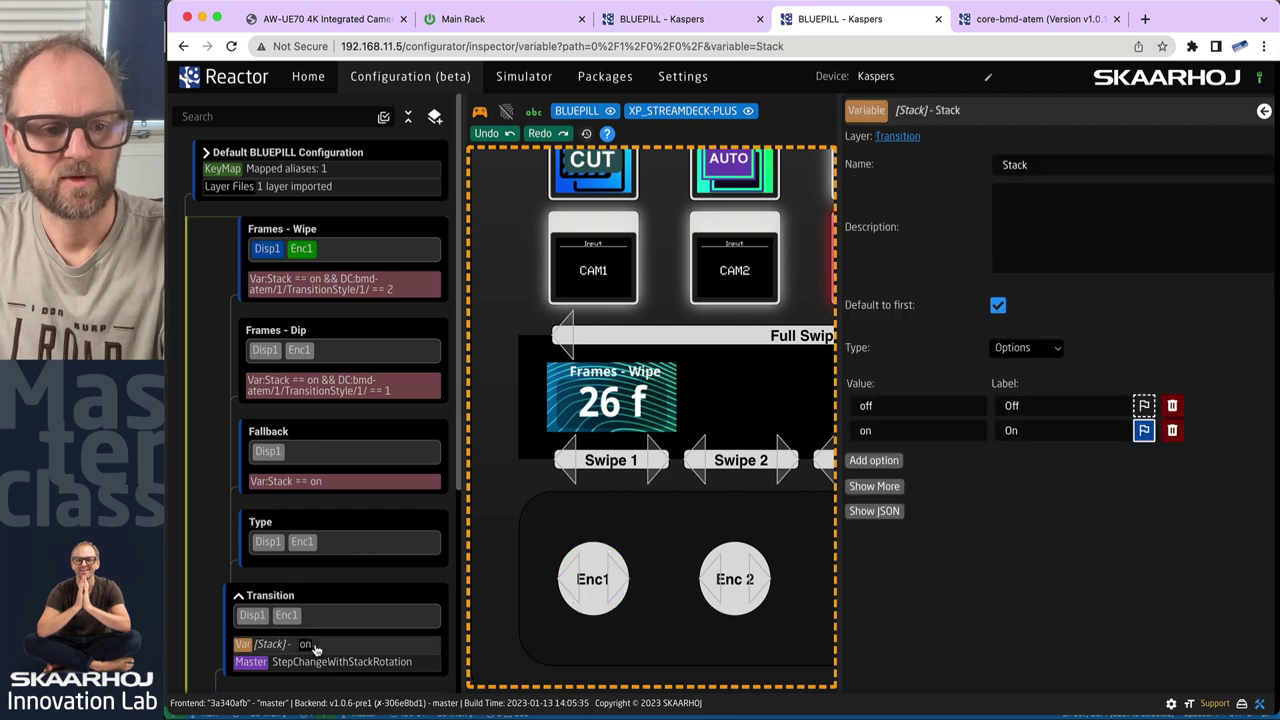
pyautogui.click(1143, 405)
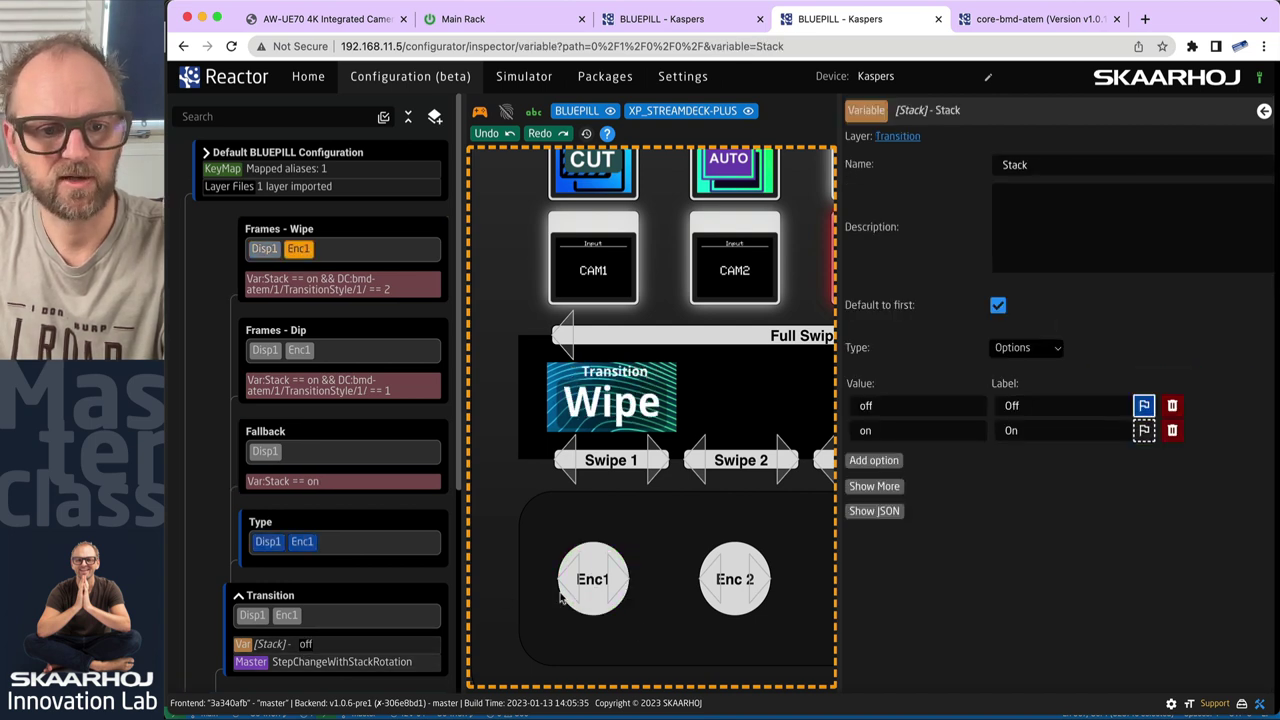
pyautogui.click(593, 590)
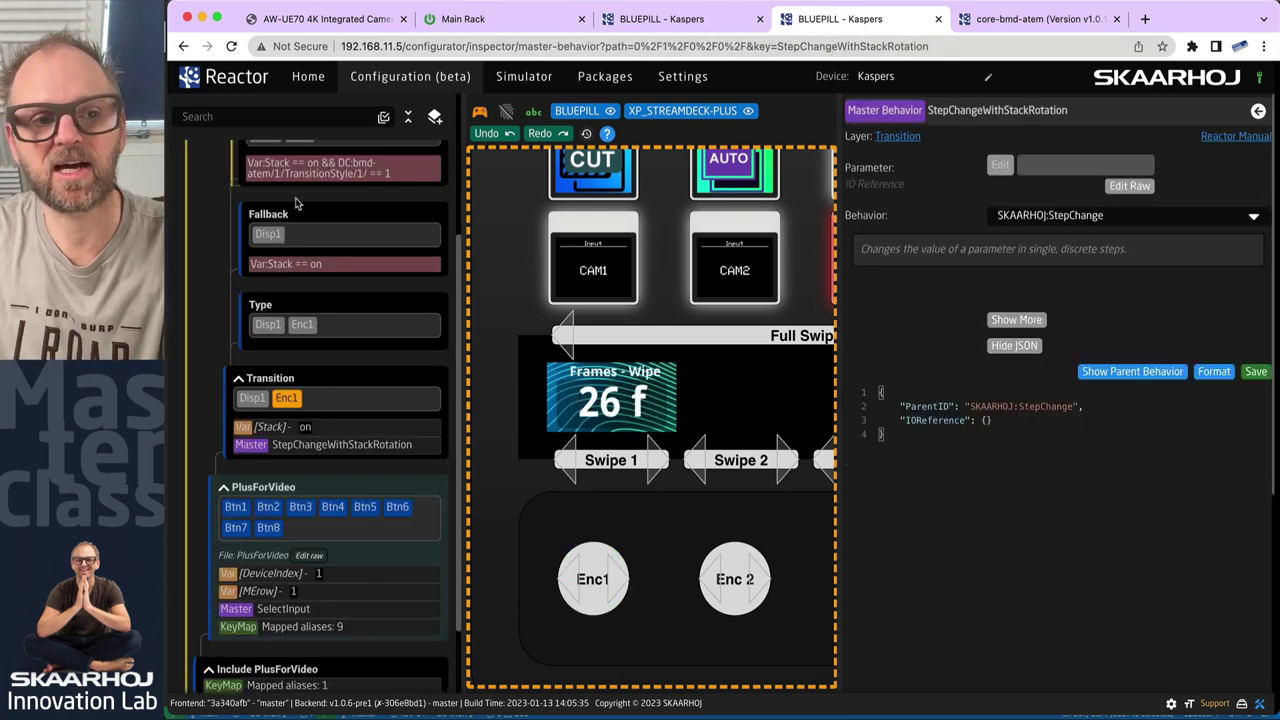
# Reopen the Stack variable, set it to off, toggle it on with the simulated Enc1, and return it to off.
pyautogui.scroll(1, 342, 284)
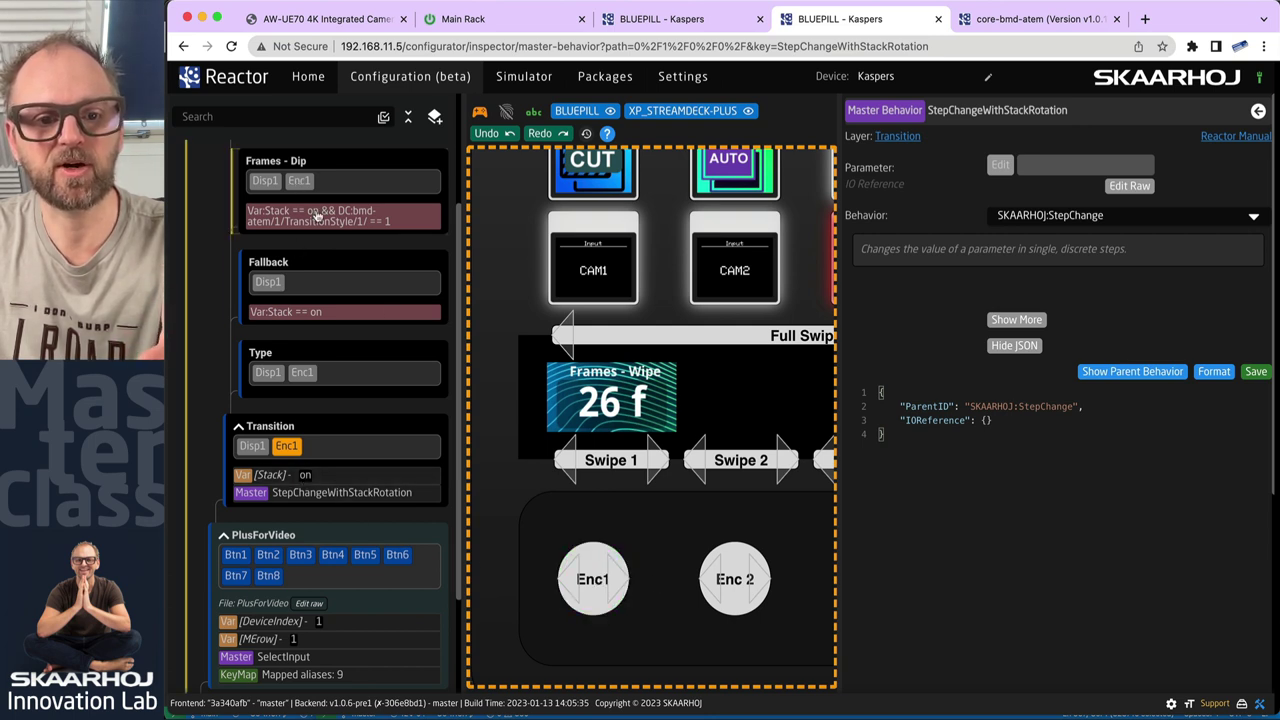
pyautogui.click(330, 477)
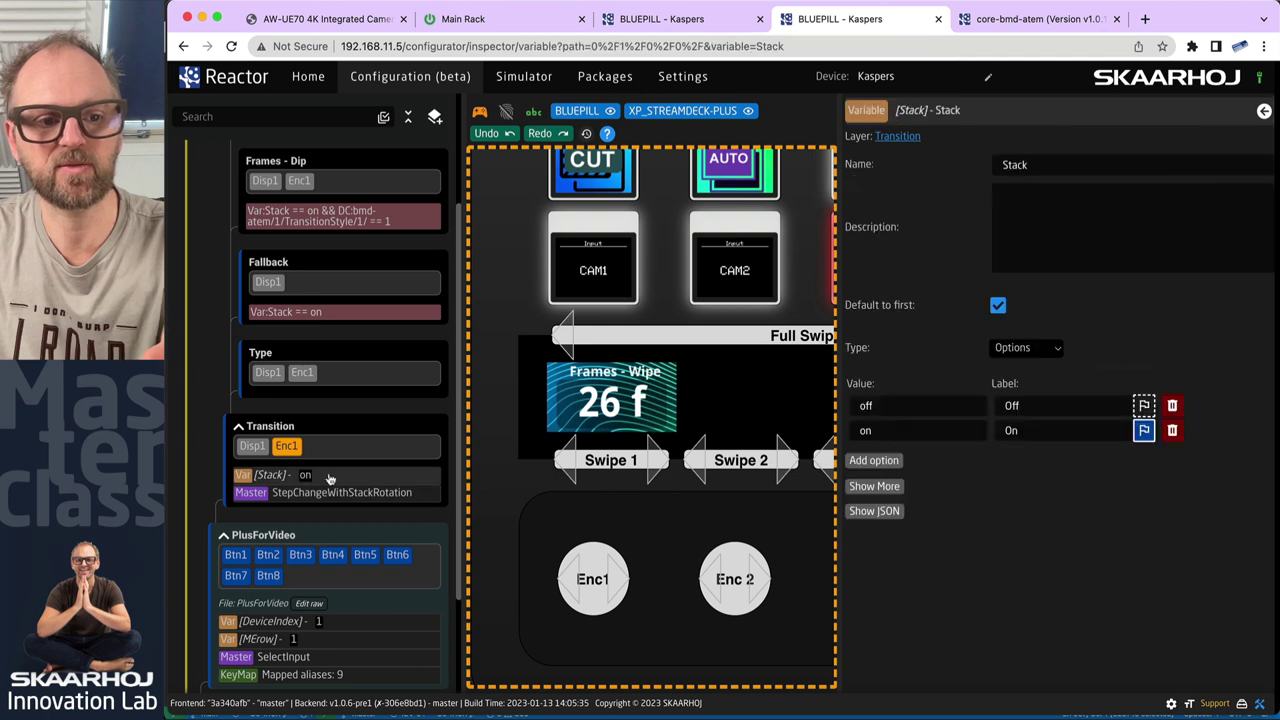
pyautogui.click(1143, 405)
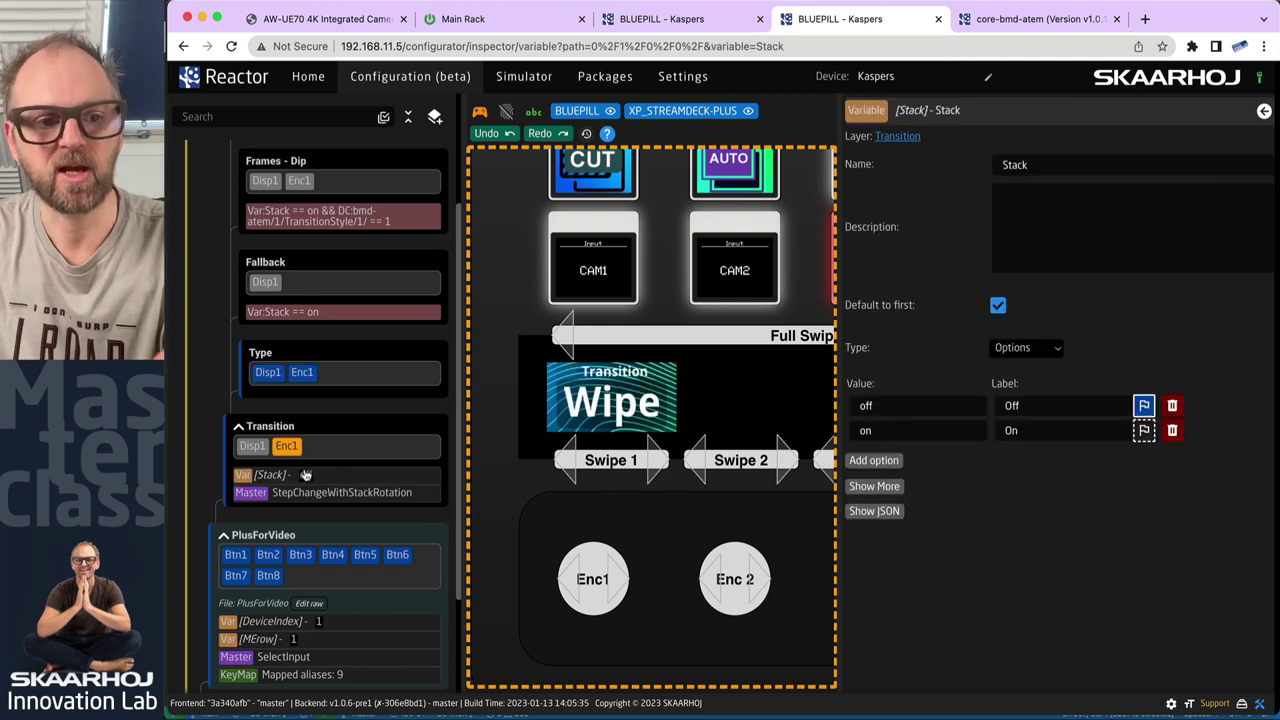
pyautogui.click(600, 578)
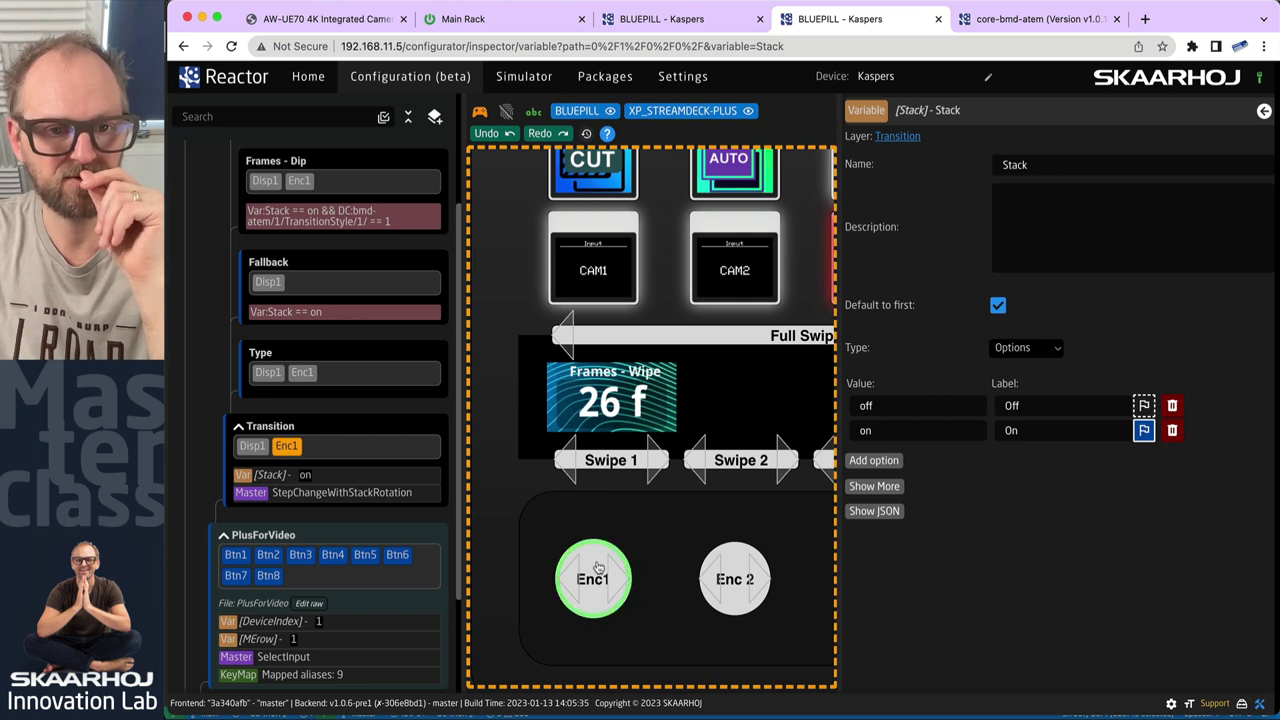
pyautogui.click(1143, 405)
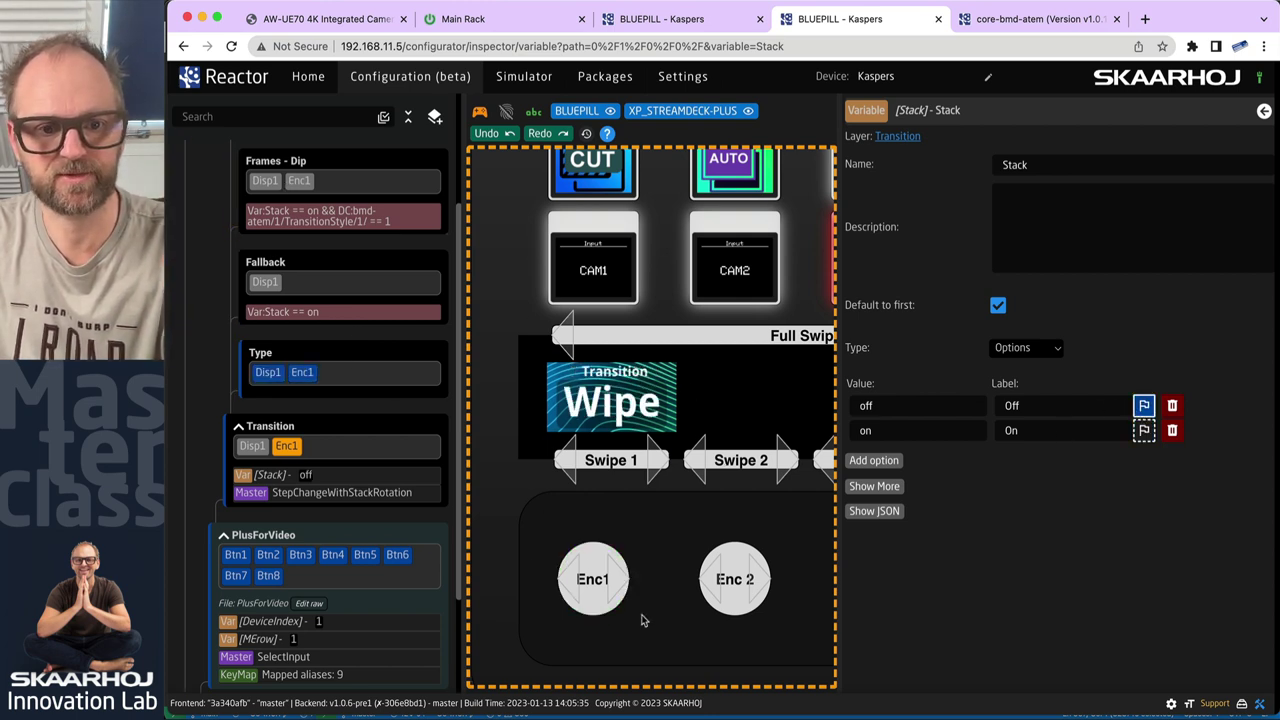
# Rotate the simulated Enc1 to change the transition type to Dip, and push it to switch the Stack variable on.
pyautogui.click(575, 588)
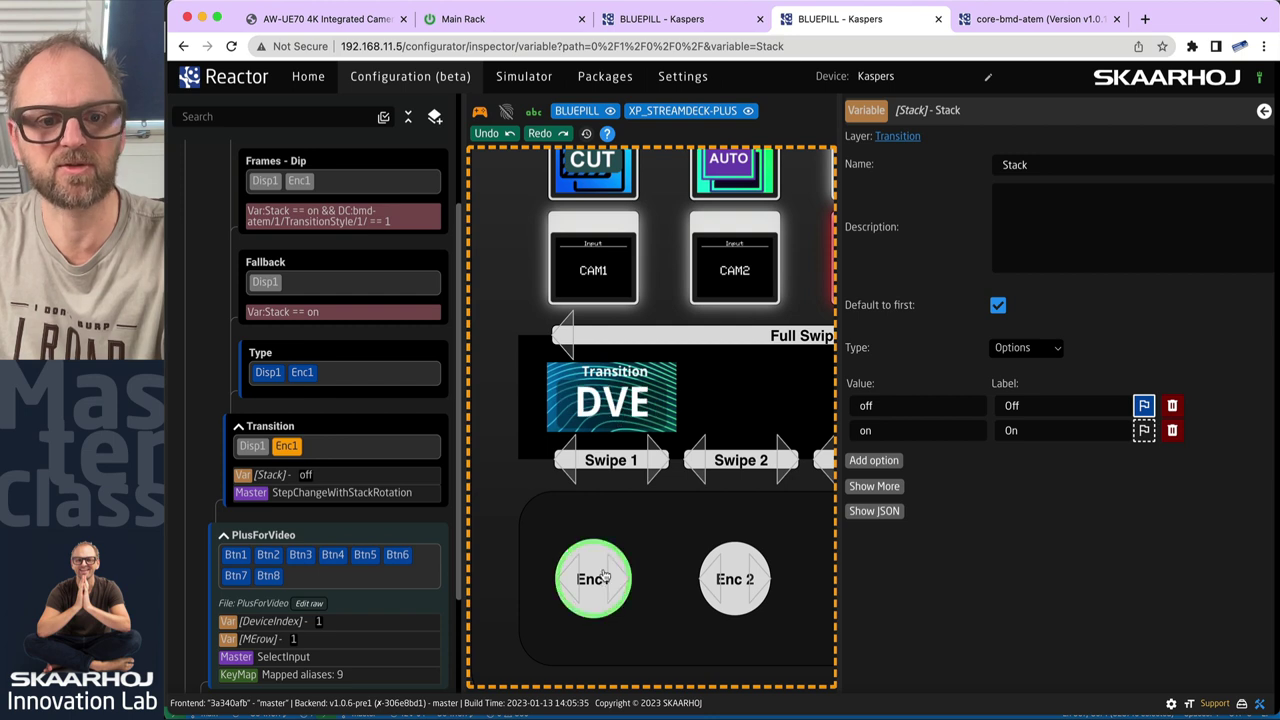
pyautogui.click(572, 590)
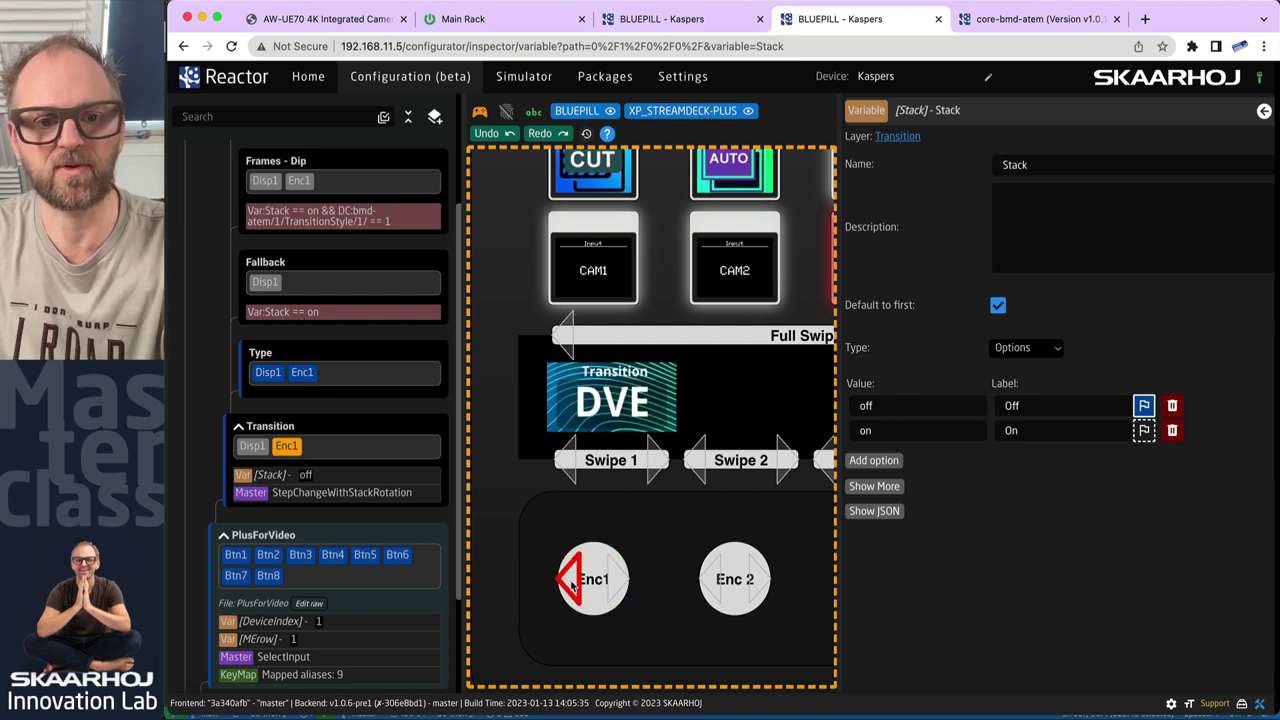
pyautogui.click(572, 585)
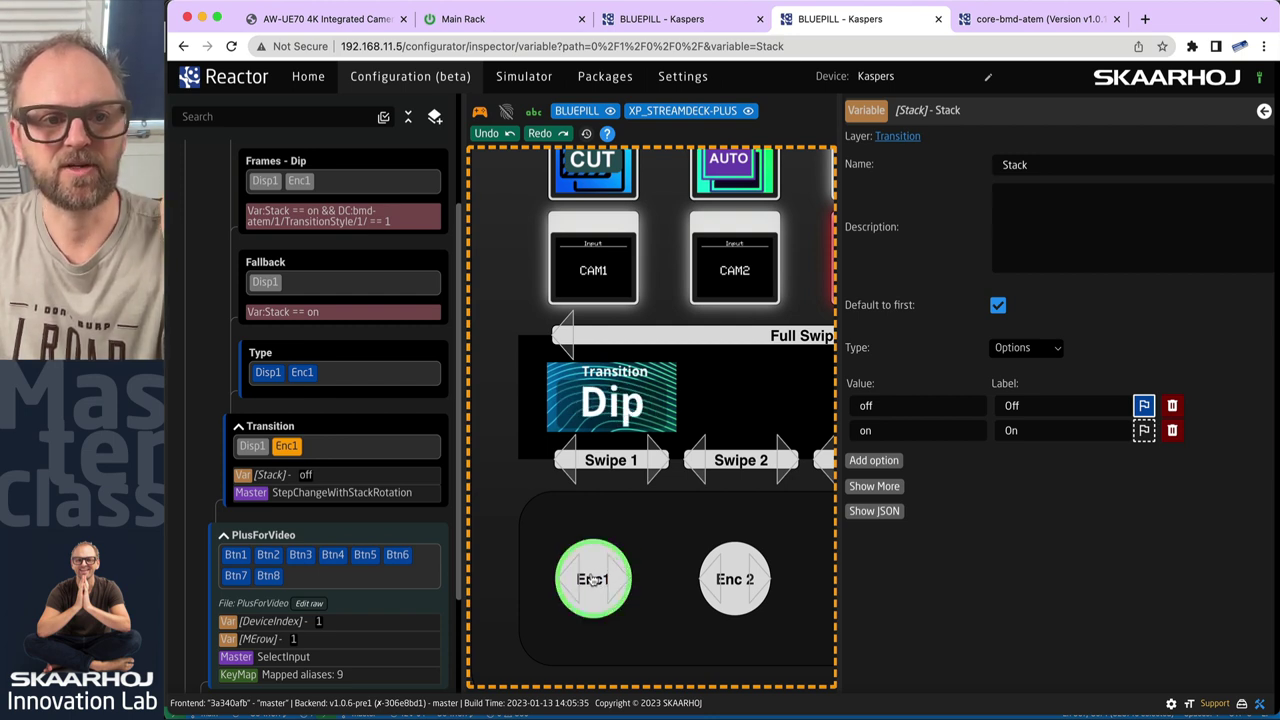
pyautogui.click(593, 578)
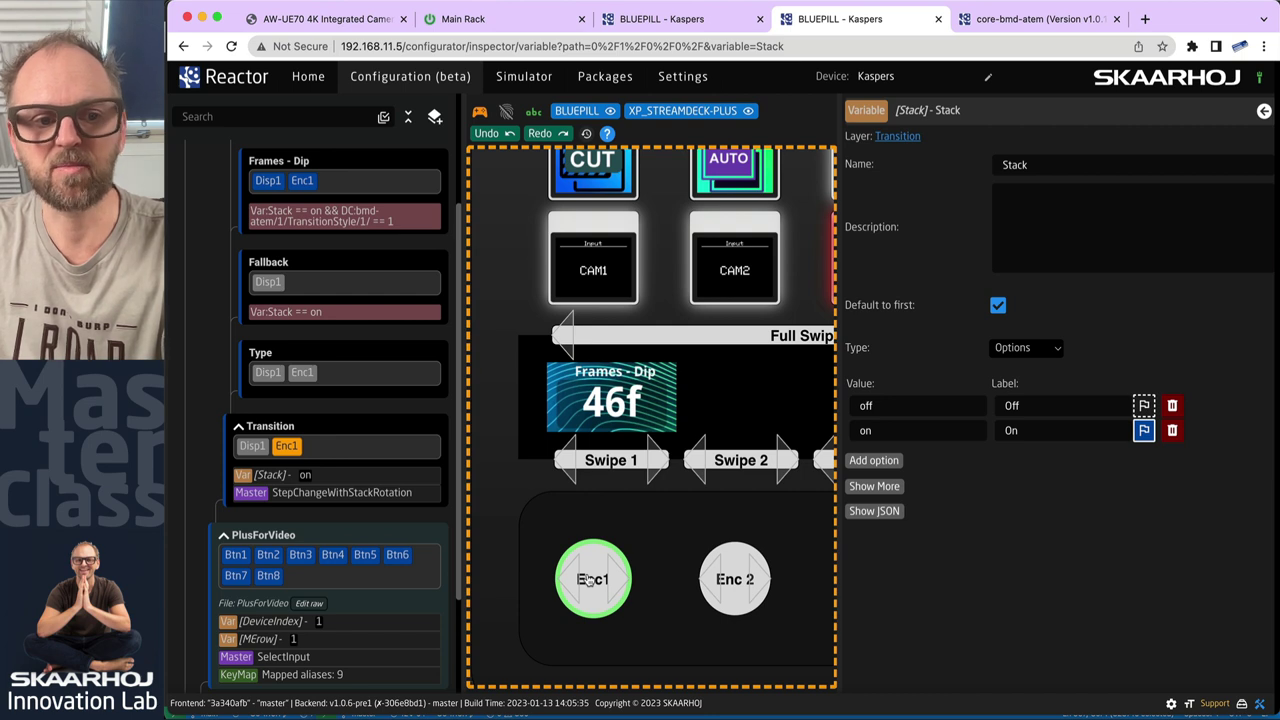
# Cut the EventHandlers block containing RotateStacks out of the Transition layer's Enc1 behavior JSON and save it.
pyautogui.click(287, 451)
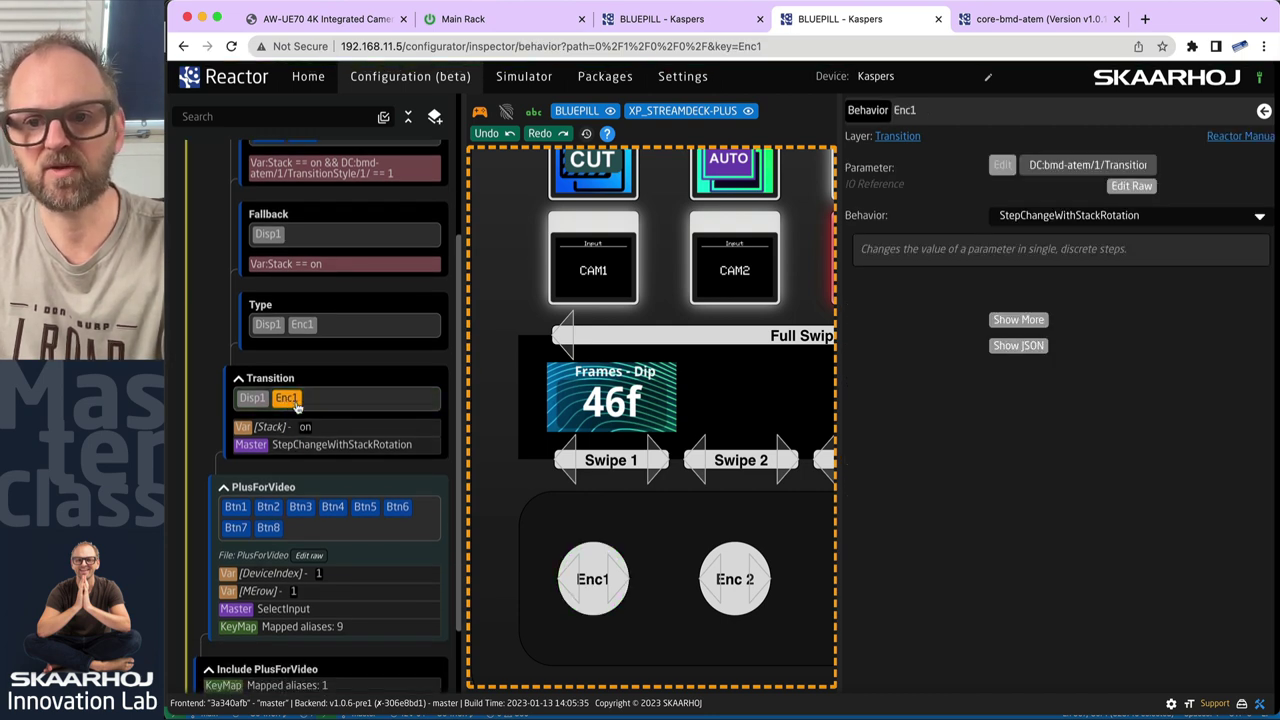
pyautogui.click(1019, 346)
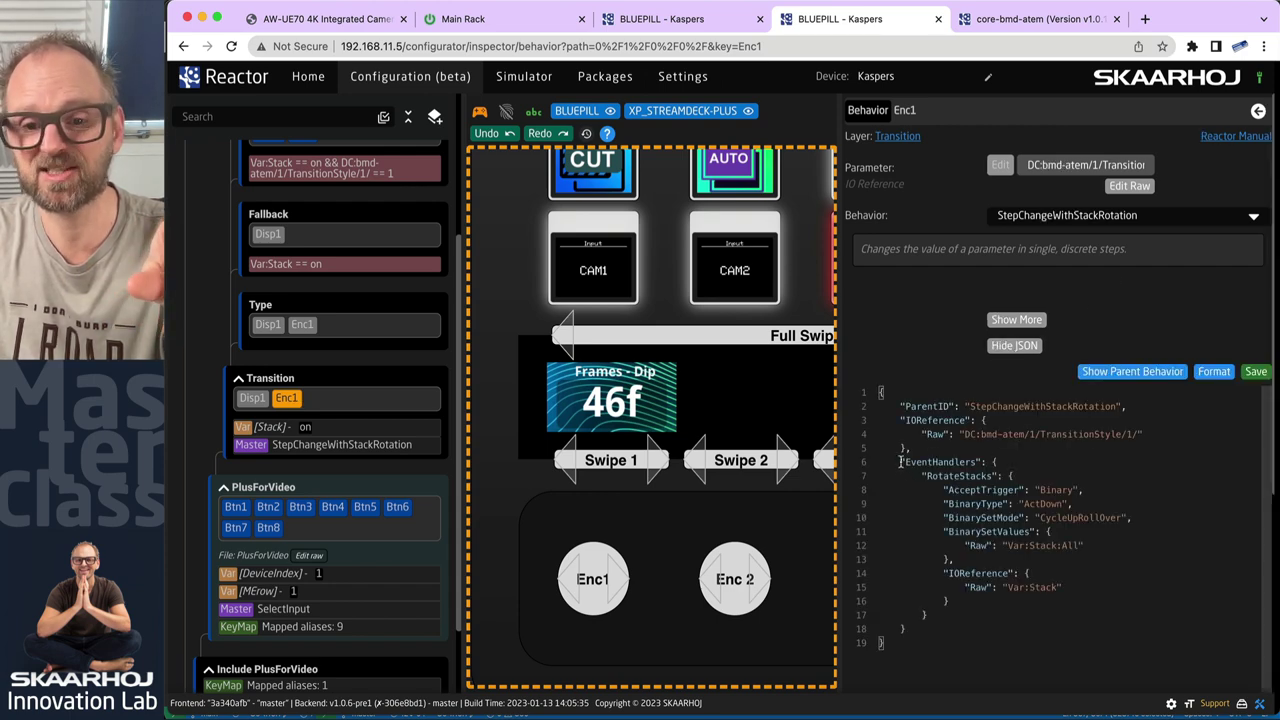
pyautogui.click(310, 446)
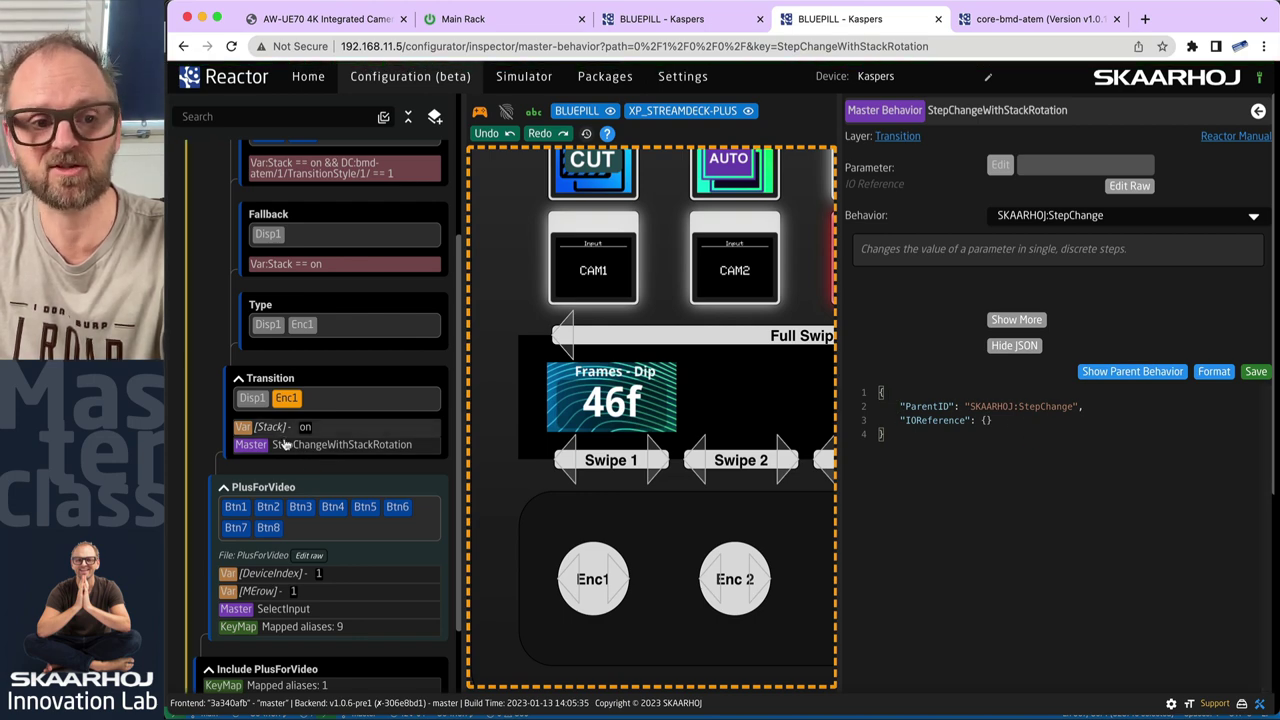
pyautogui.click(287, 399)
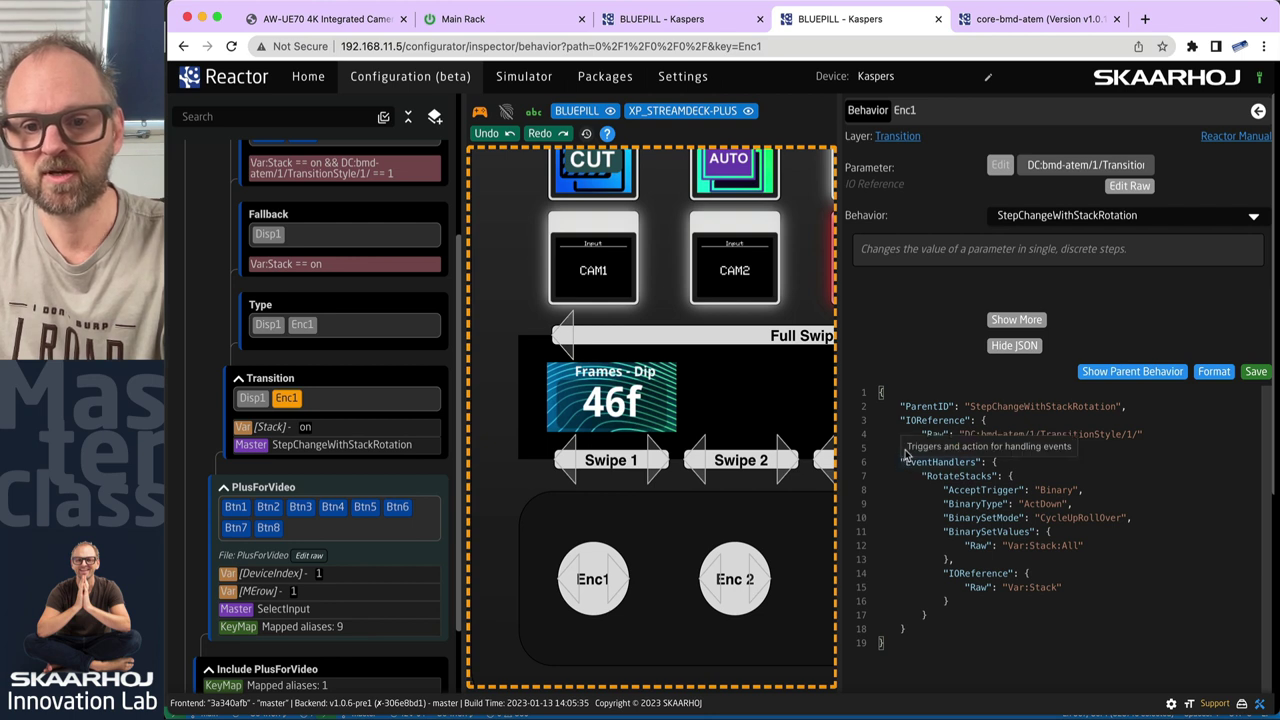
pyautogui.moveTo(906, 447); pyautogui.dragTo(928, 626)
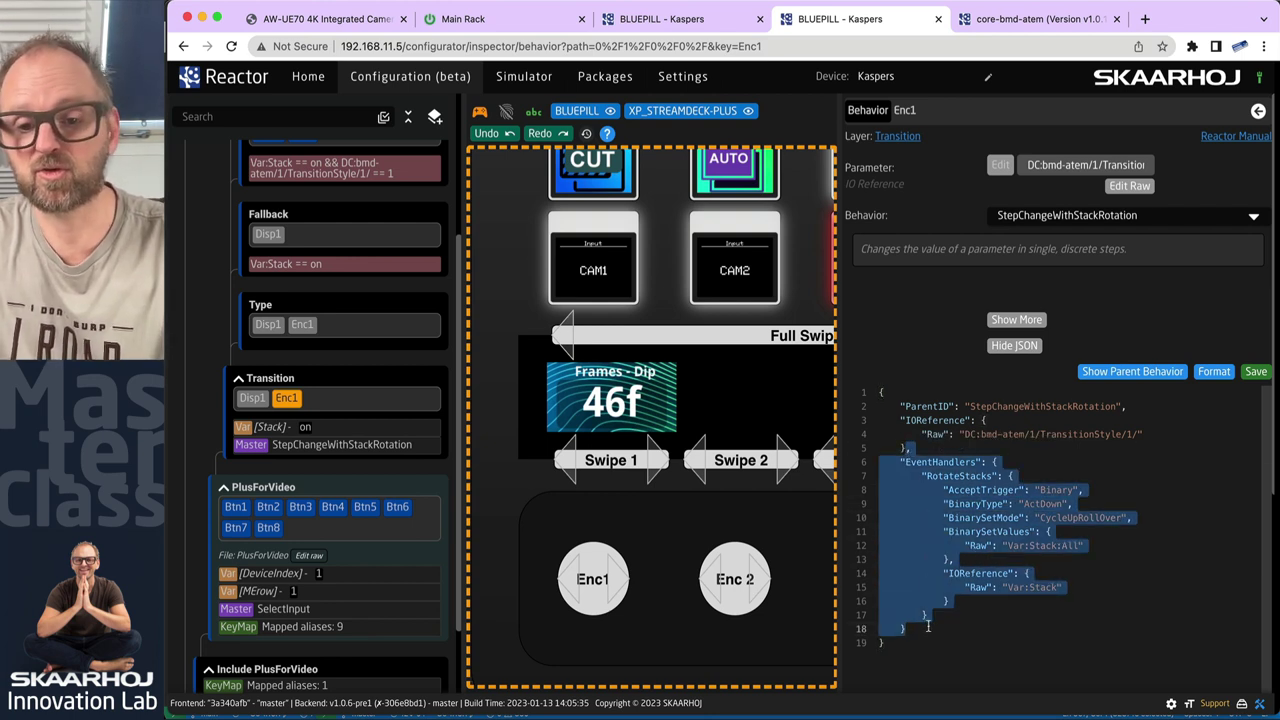
pyautogui.press('BackSpace')
pyautogui.click(1256, 371)
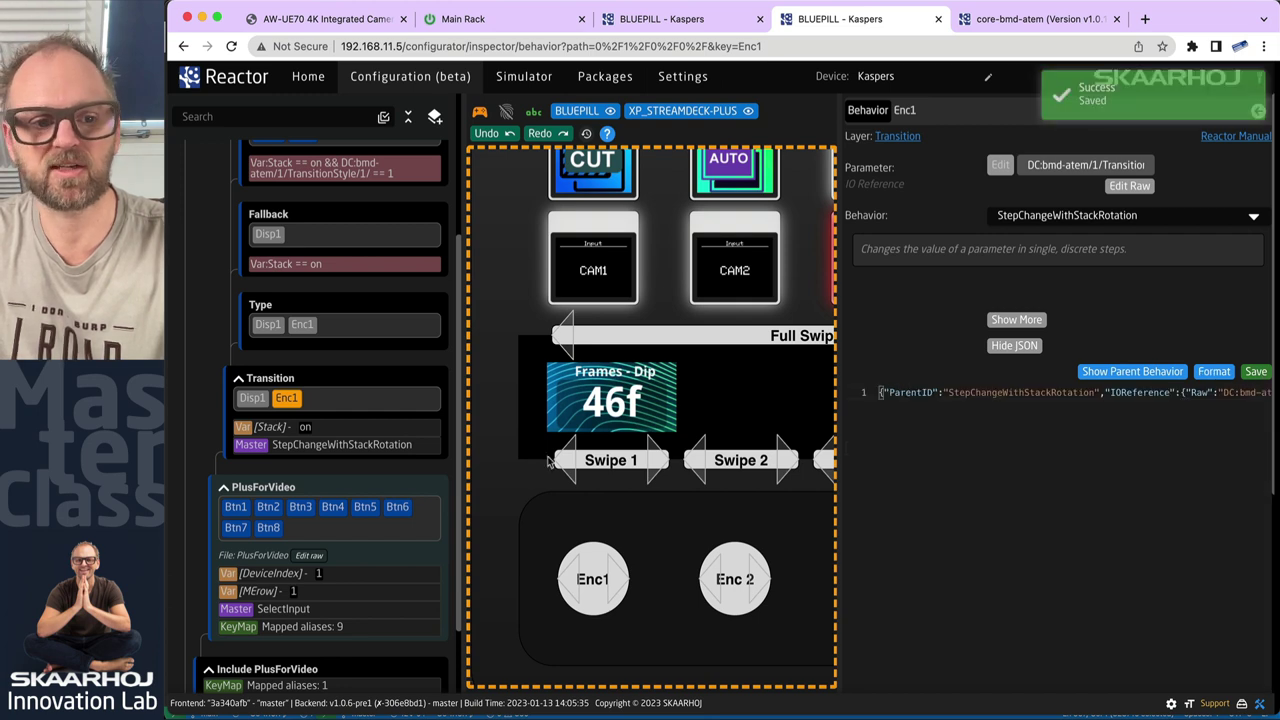
# Add the RotateStacks EventHandlers block after IOReference in the StepChangeWithStackRotation master behavior's JSON and save it.
pyautogui.click(300, 446)
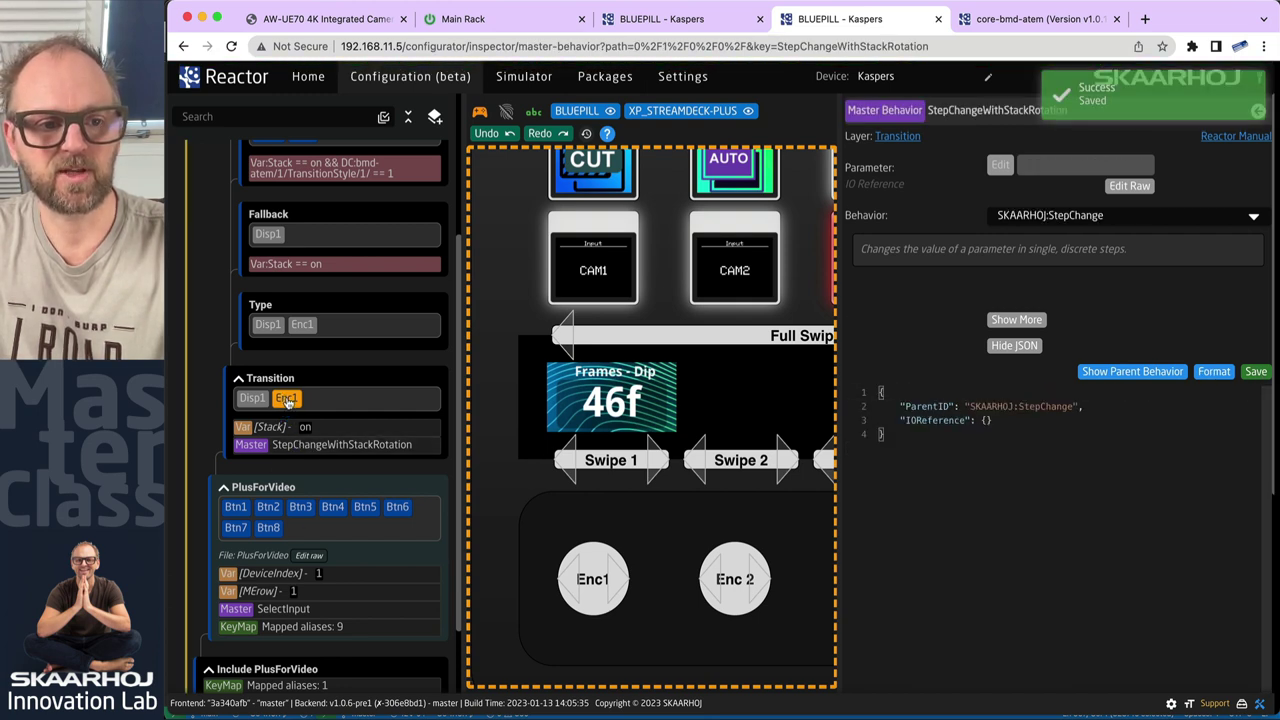
pyautogui.click(1008, 420)
pyautogui.write(',     "EventHandlers": {         "RotateStacks": {             "AcceptTrigger": "Binary",             "BinaryType": "ActDown",             "BinarySetMode": "CycleUpRollOver",             "BinarySetValues": {                 "Raw": "Var:Stack:All"             },             "IOReference": {                 "Raw": "Var:Stack"             }         }     }')
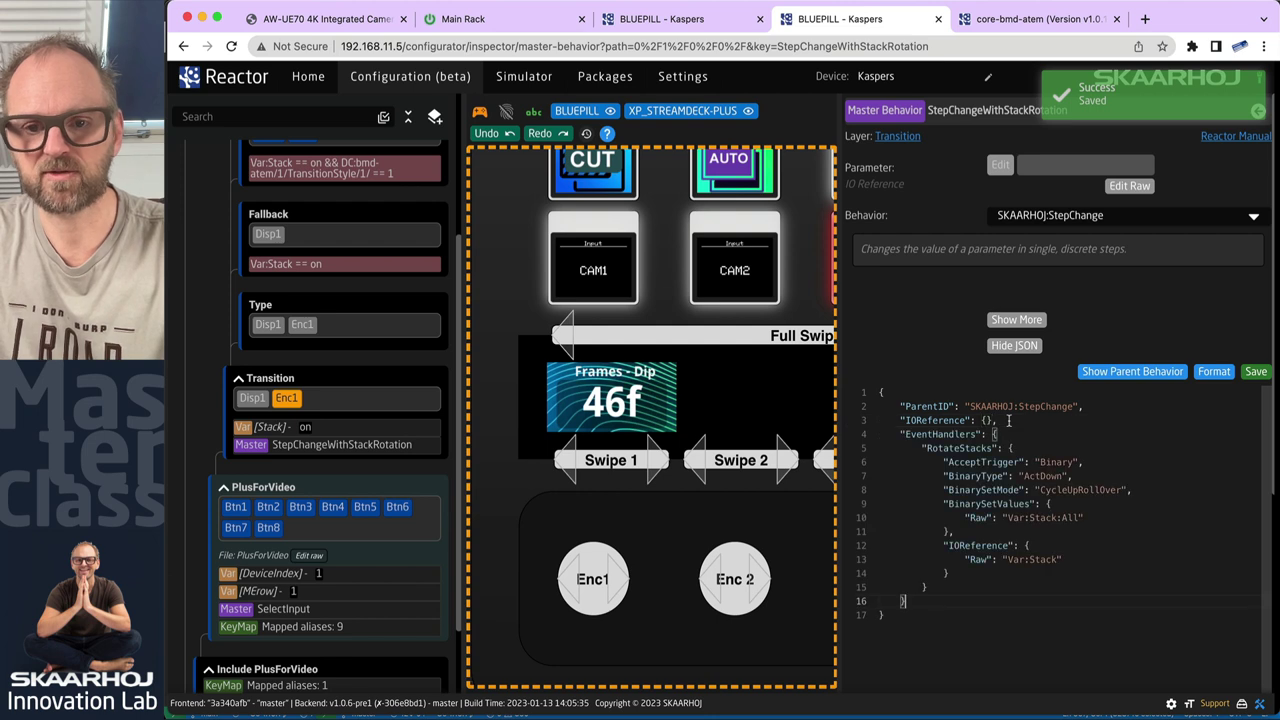
pyautogui.click(1257, 372)
# Delete the Enc1 and Disp1 behaviors from the Transition layer, keeping its Stack variable and master behavior.
pyautogui.rightClick(288, 400)
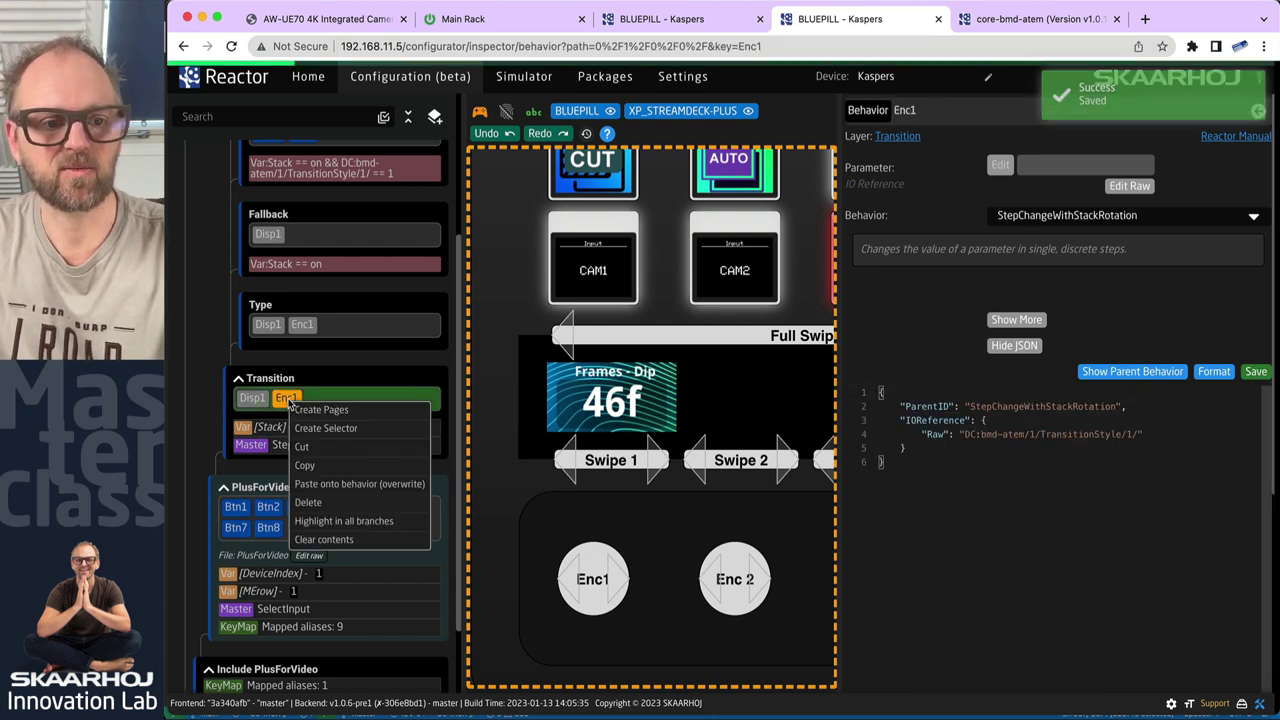
pyautogui.click(300, 504)
pyautogui.click(786, 422)
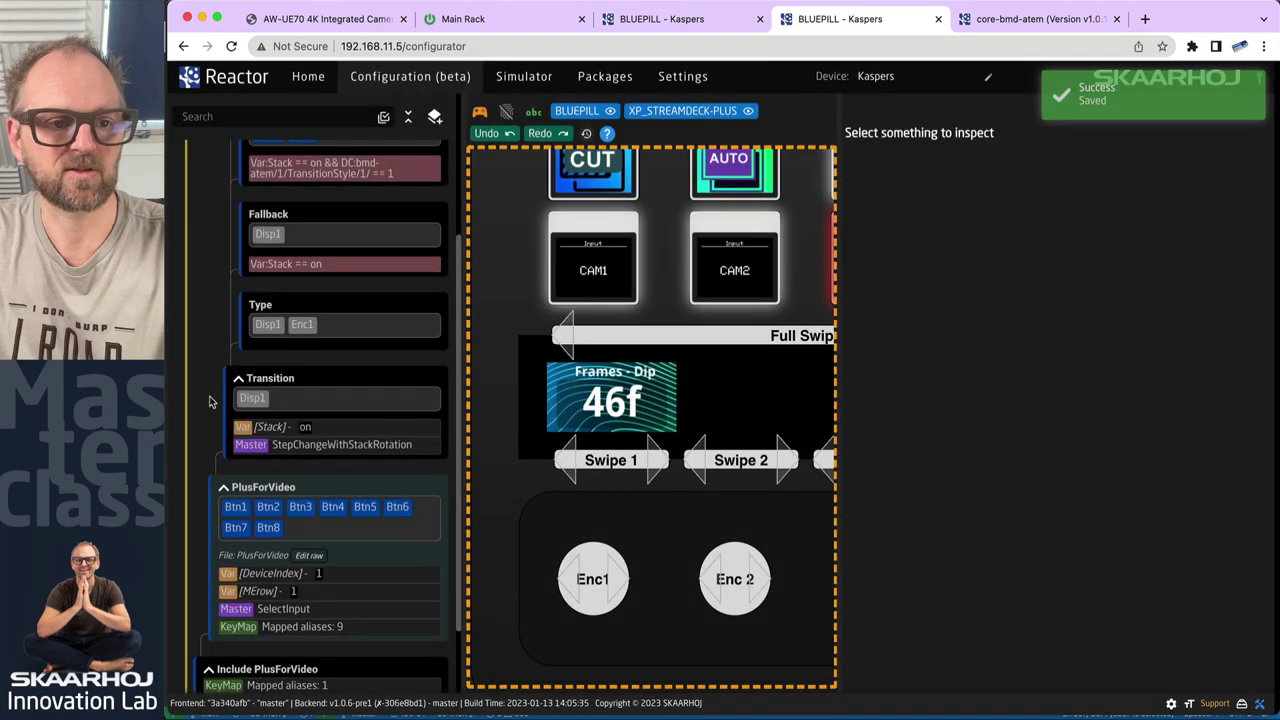
pyautogui.rightClick(252, 400)
pyautogui.click(285, 504)
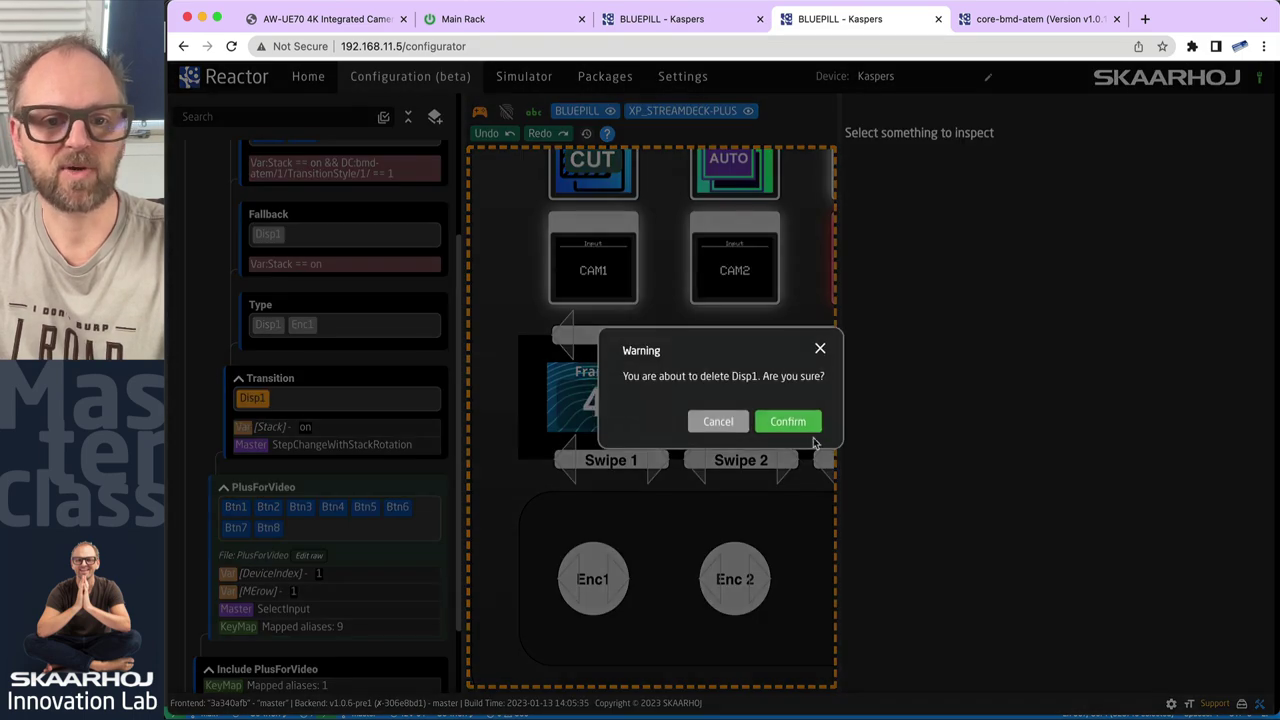
pyautogui.click(786, 422)
pyautogui.scroll(3, 351, 371)
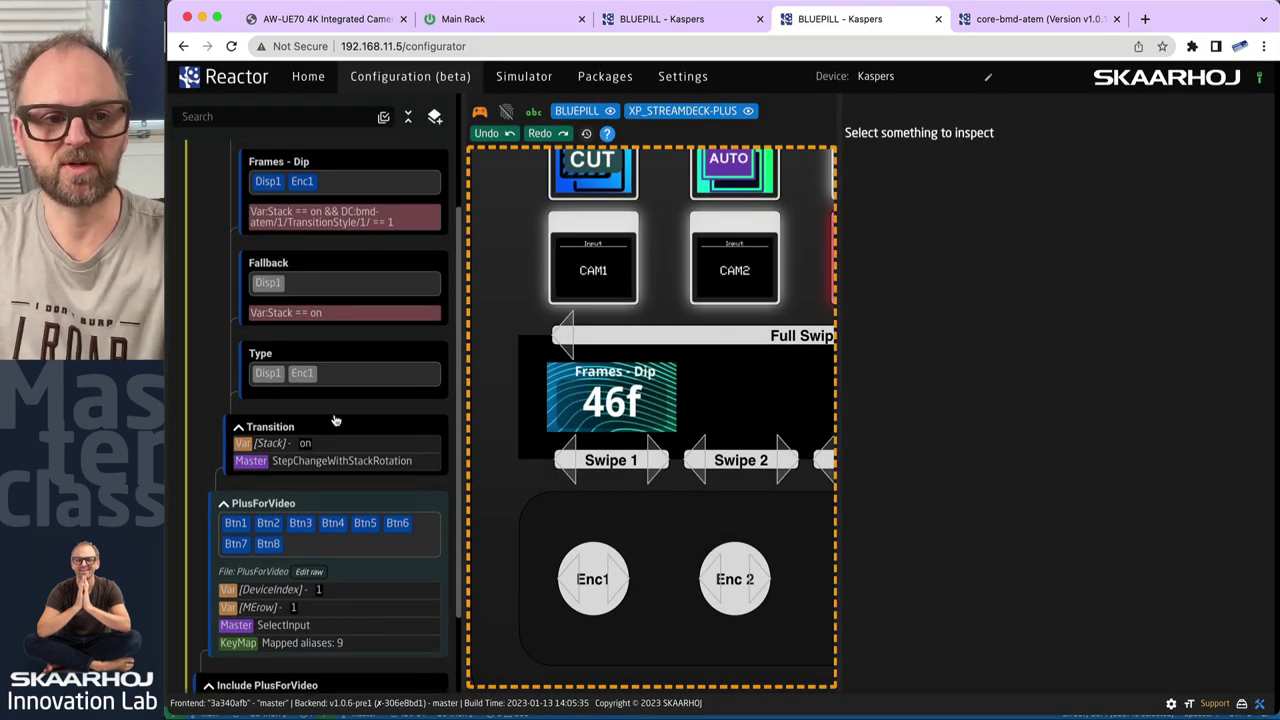